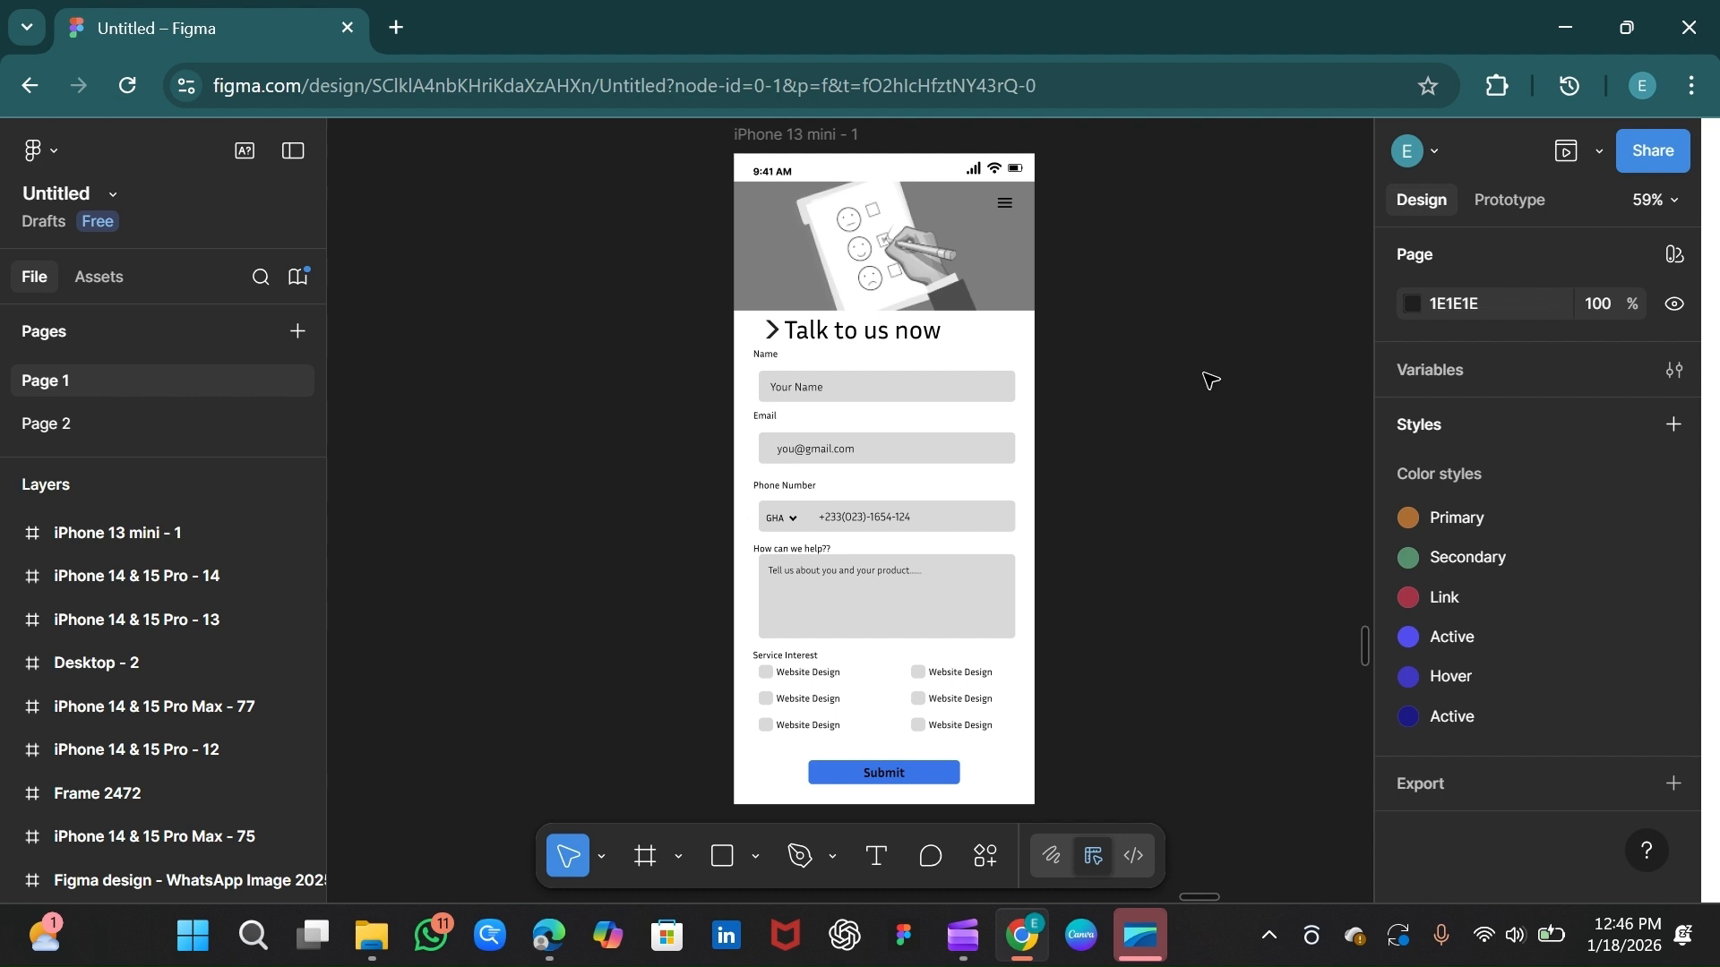
Step: Move the iPhone 13 mini wireframe aside and place a new iPhone 14 & 15 Pro frame beside it, top edges aligned
drag(778, 133, 549, 137)
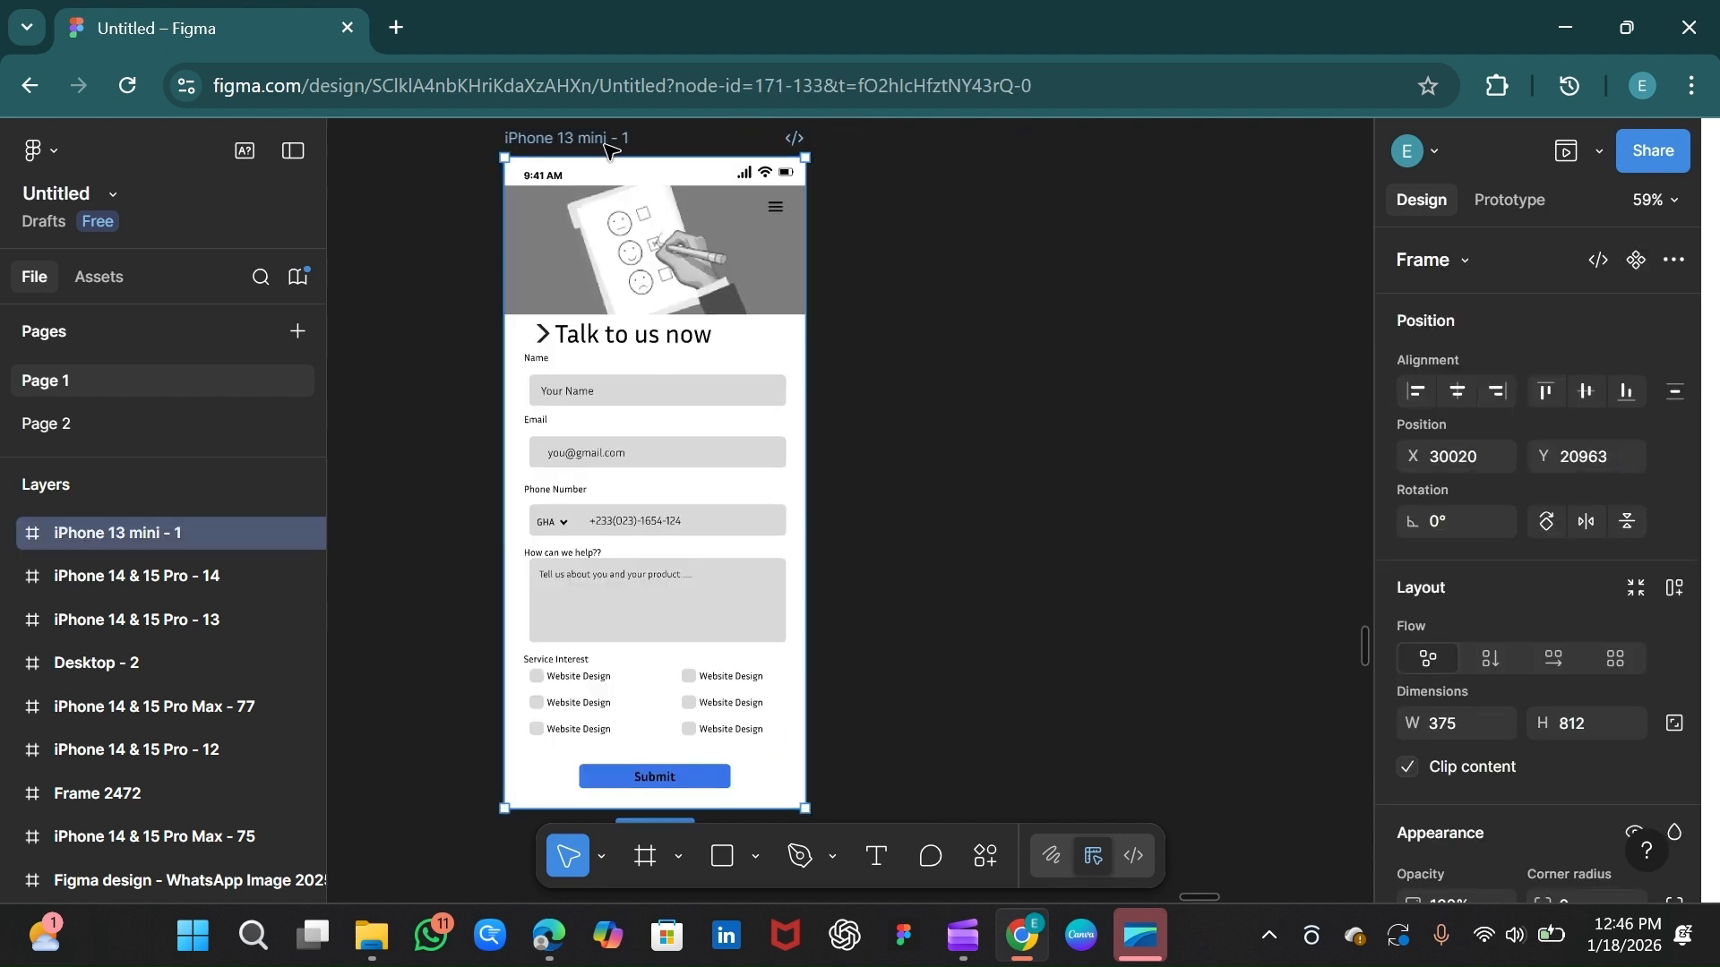
click(642, 863)
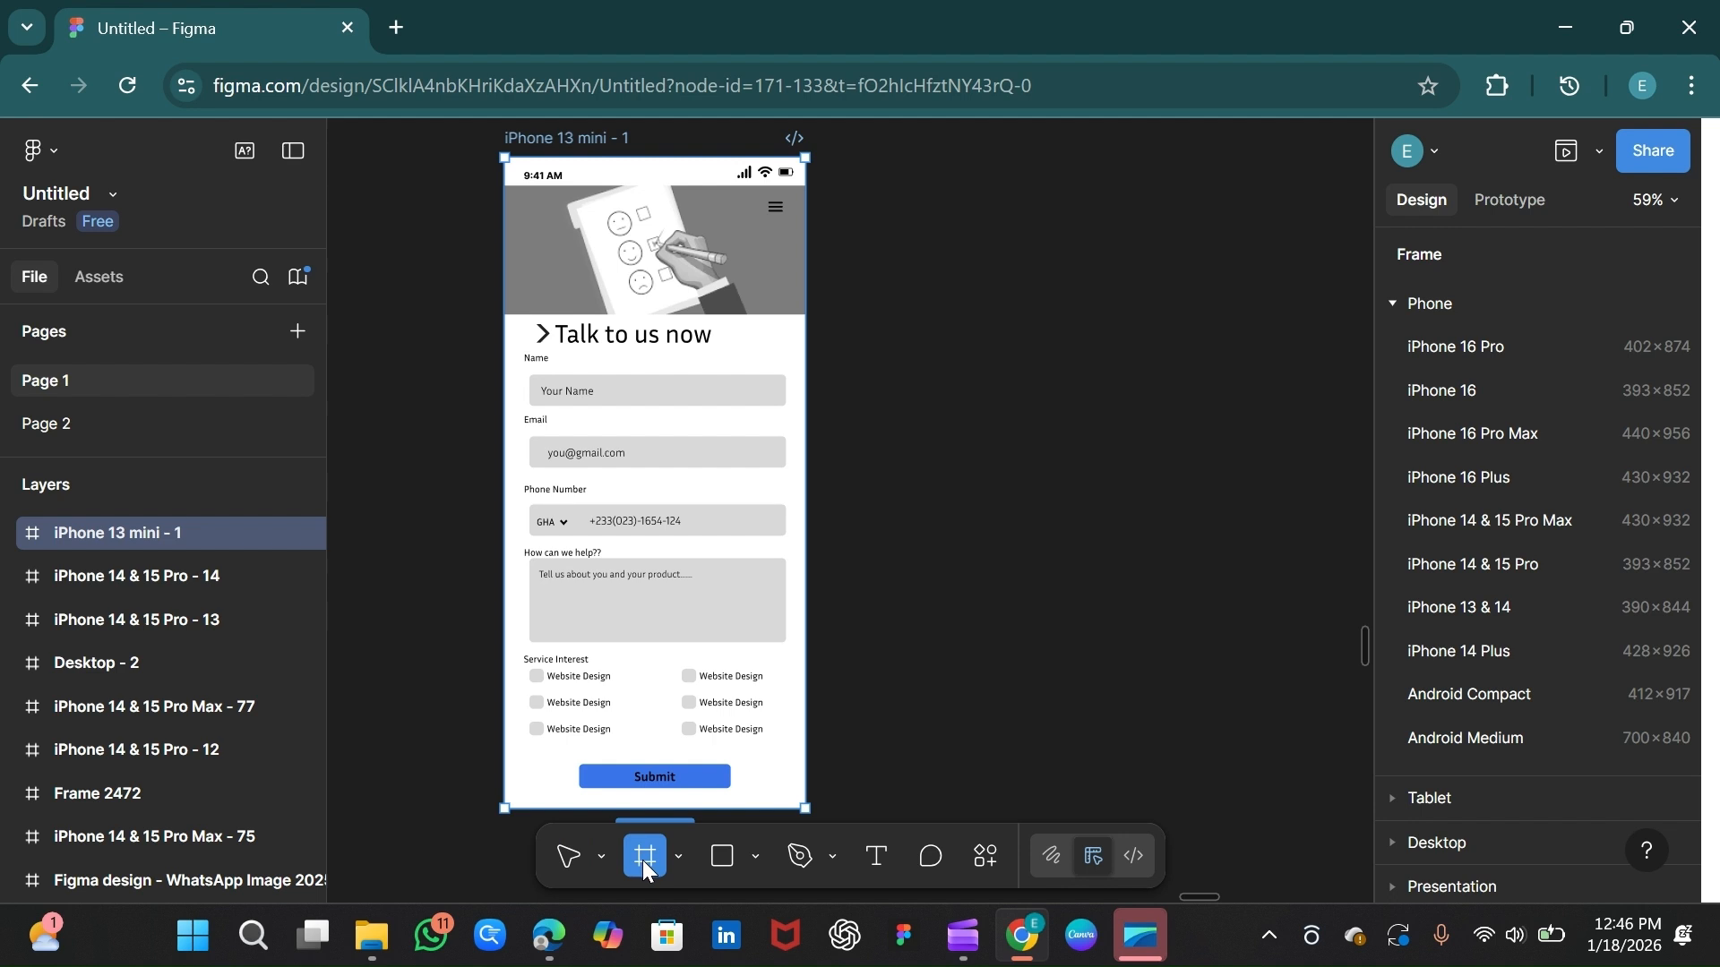
click(1501, 569)
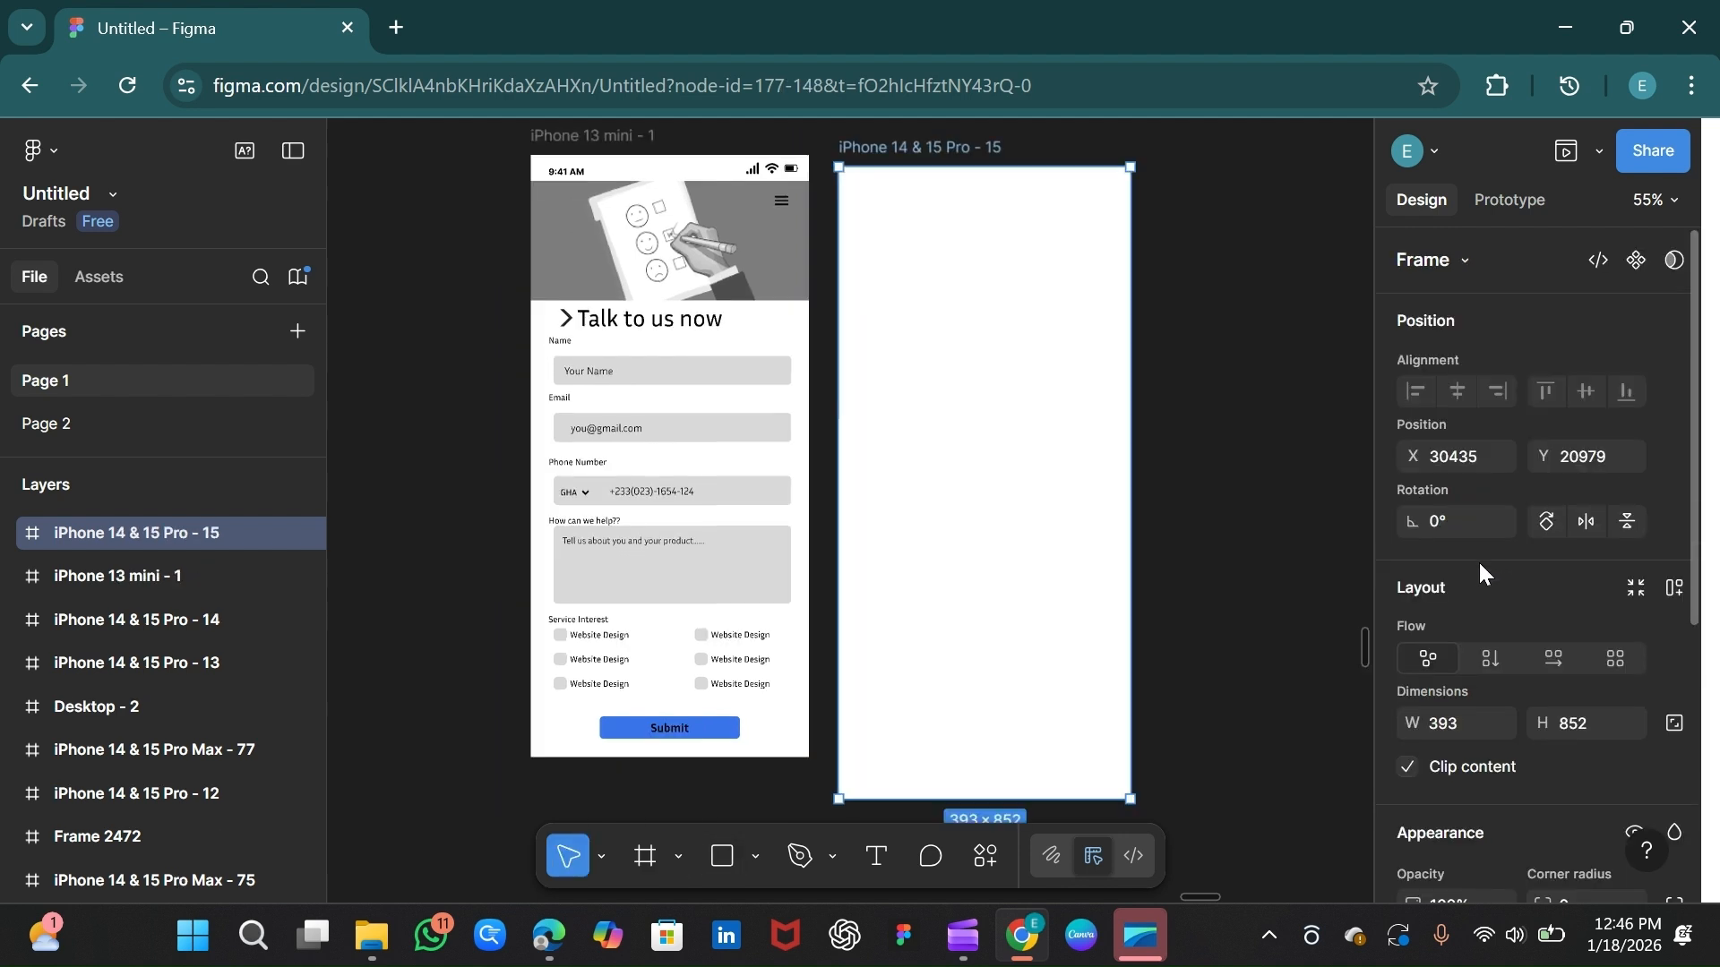
drag(928, 149, 987, 147)
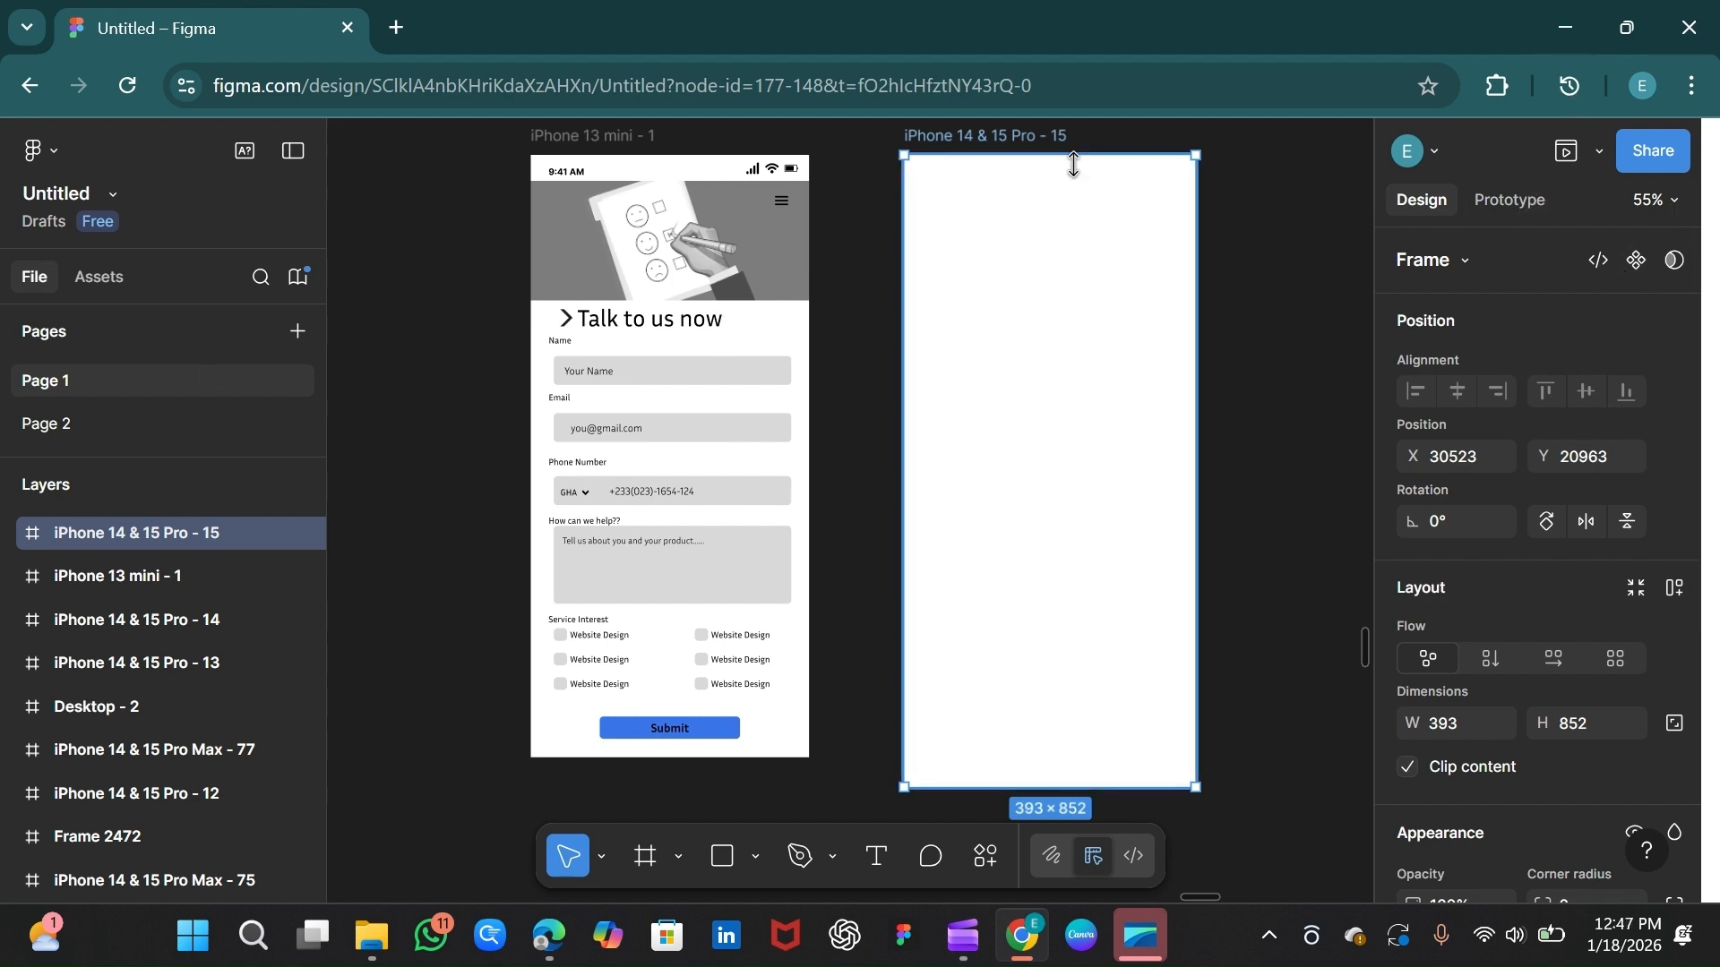
Step: Check the prototype device settings and open a floating preview of the new blank phone frame
click(1504, 197)
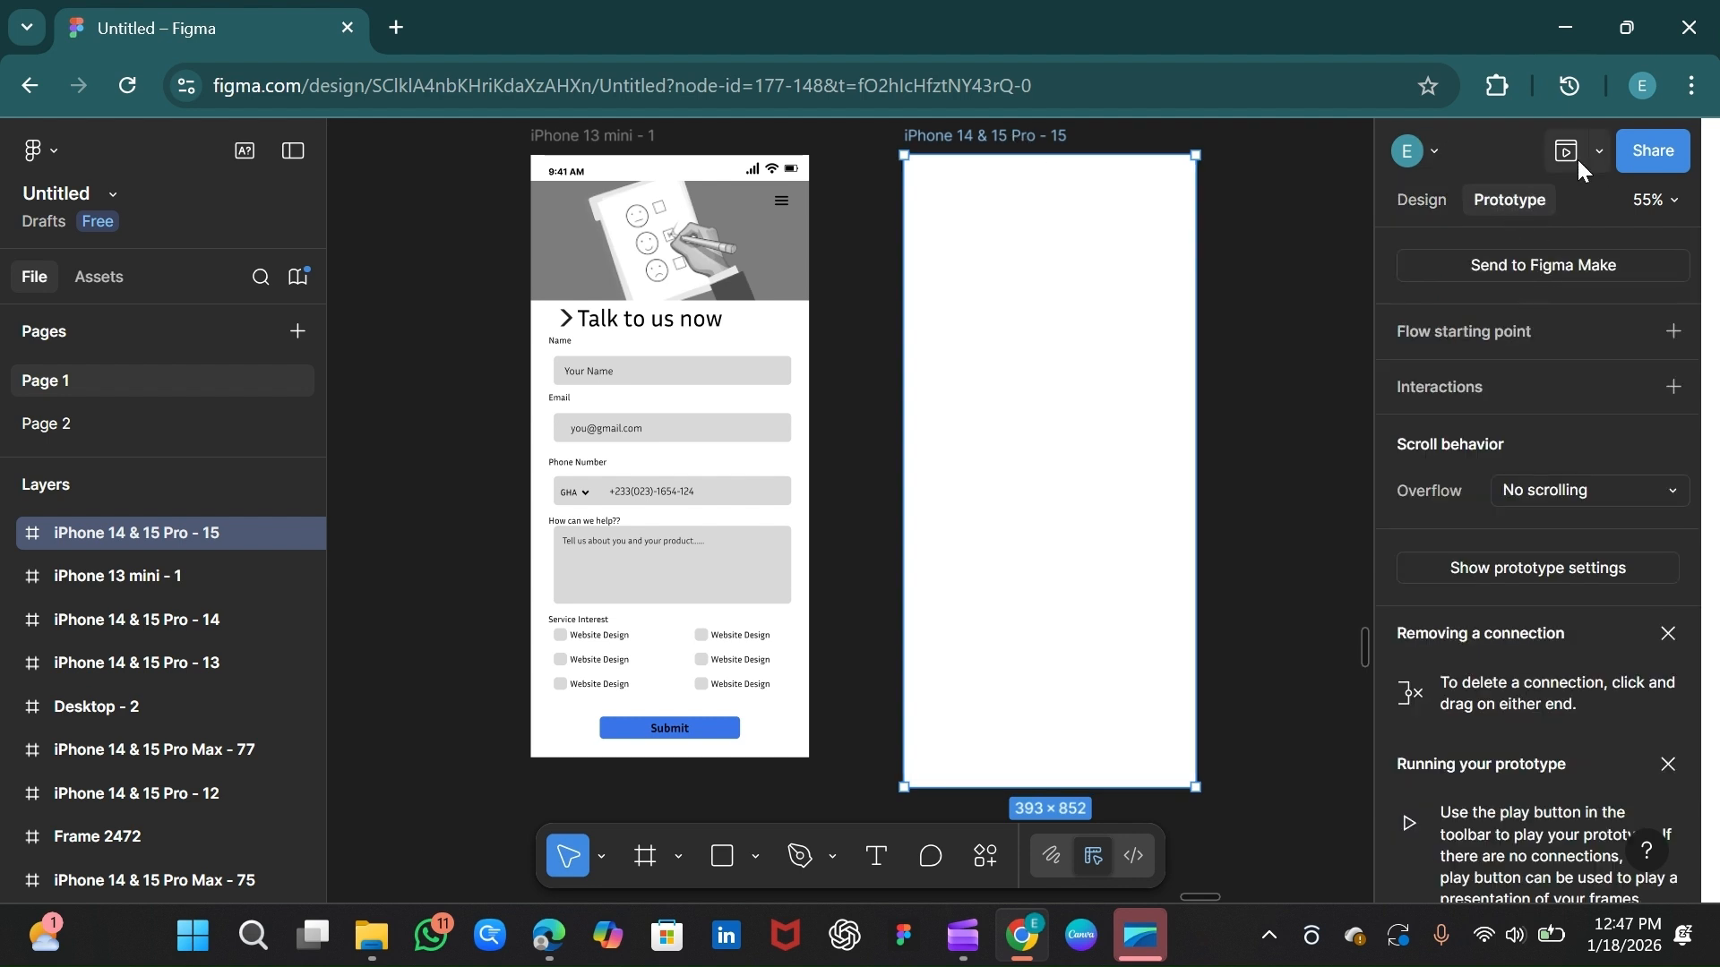
click(1510, 568)
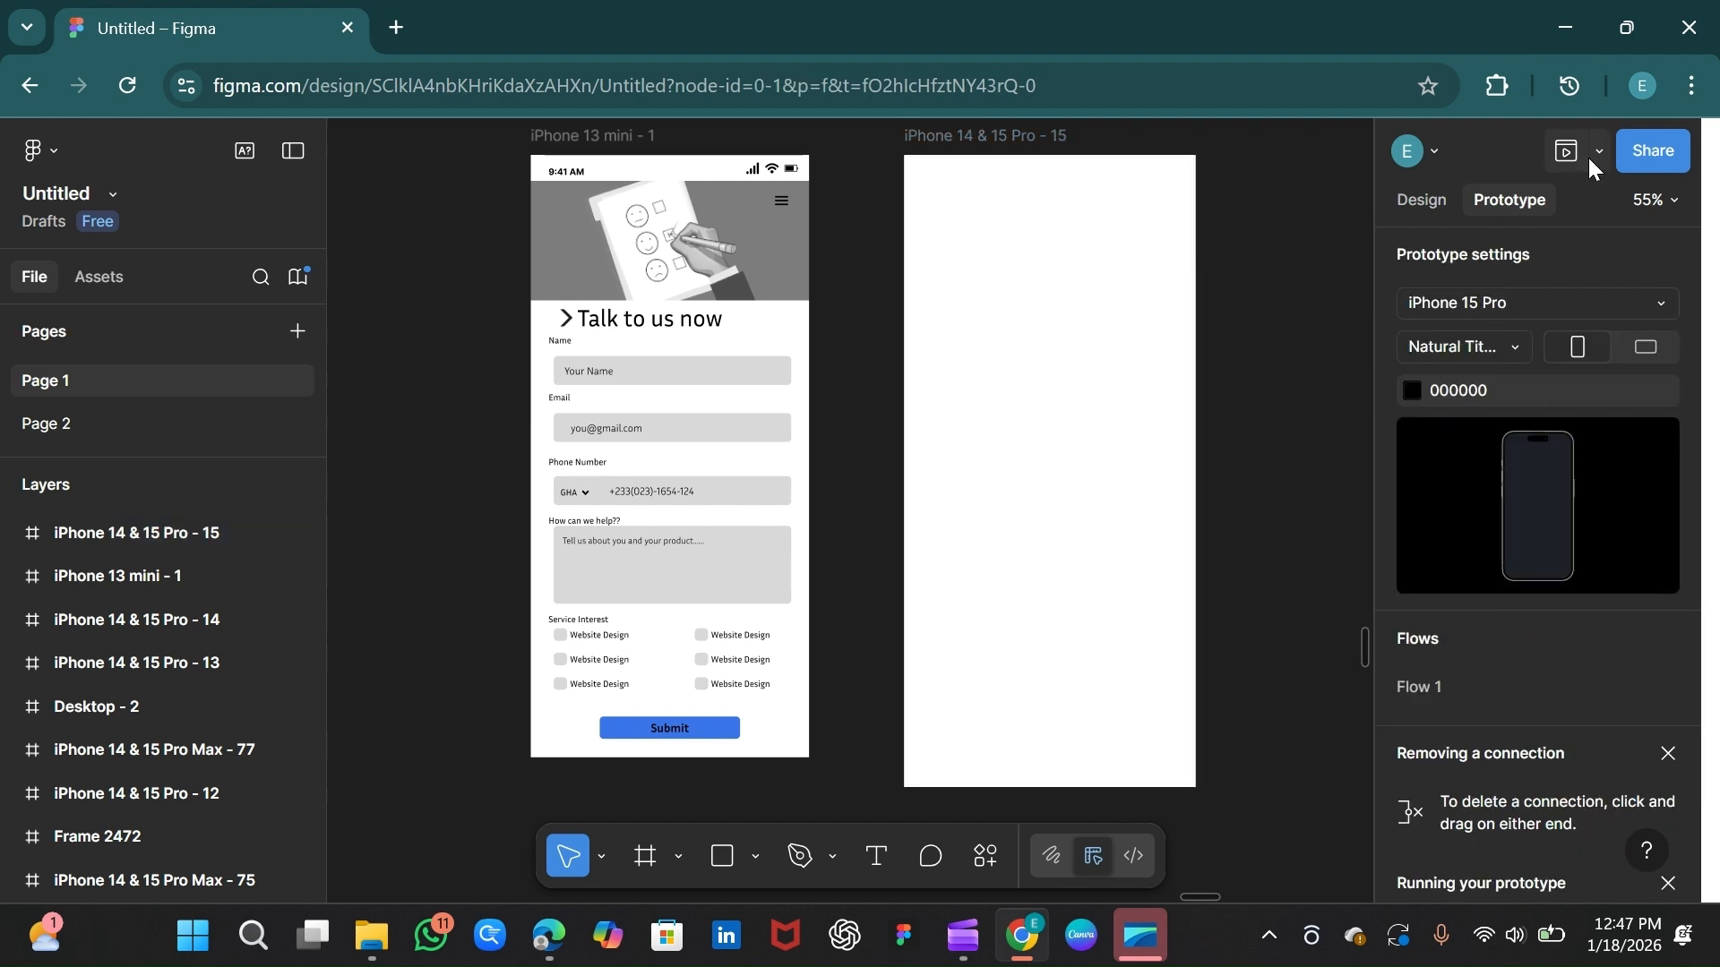
click(1025, 136)
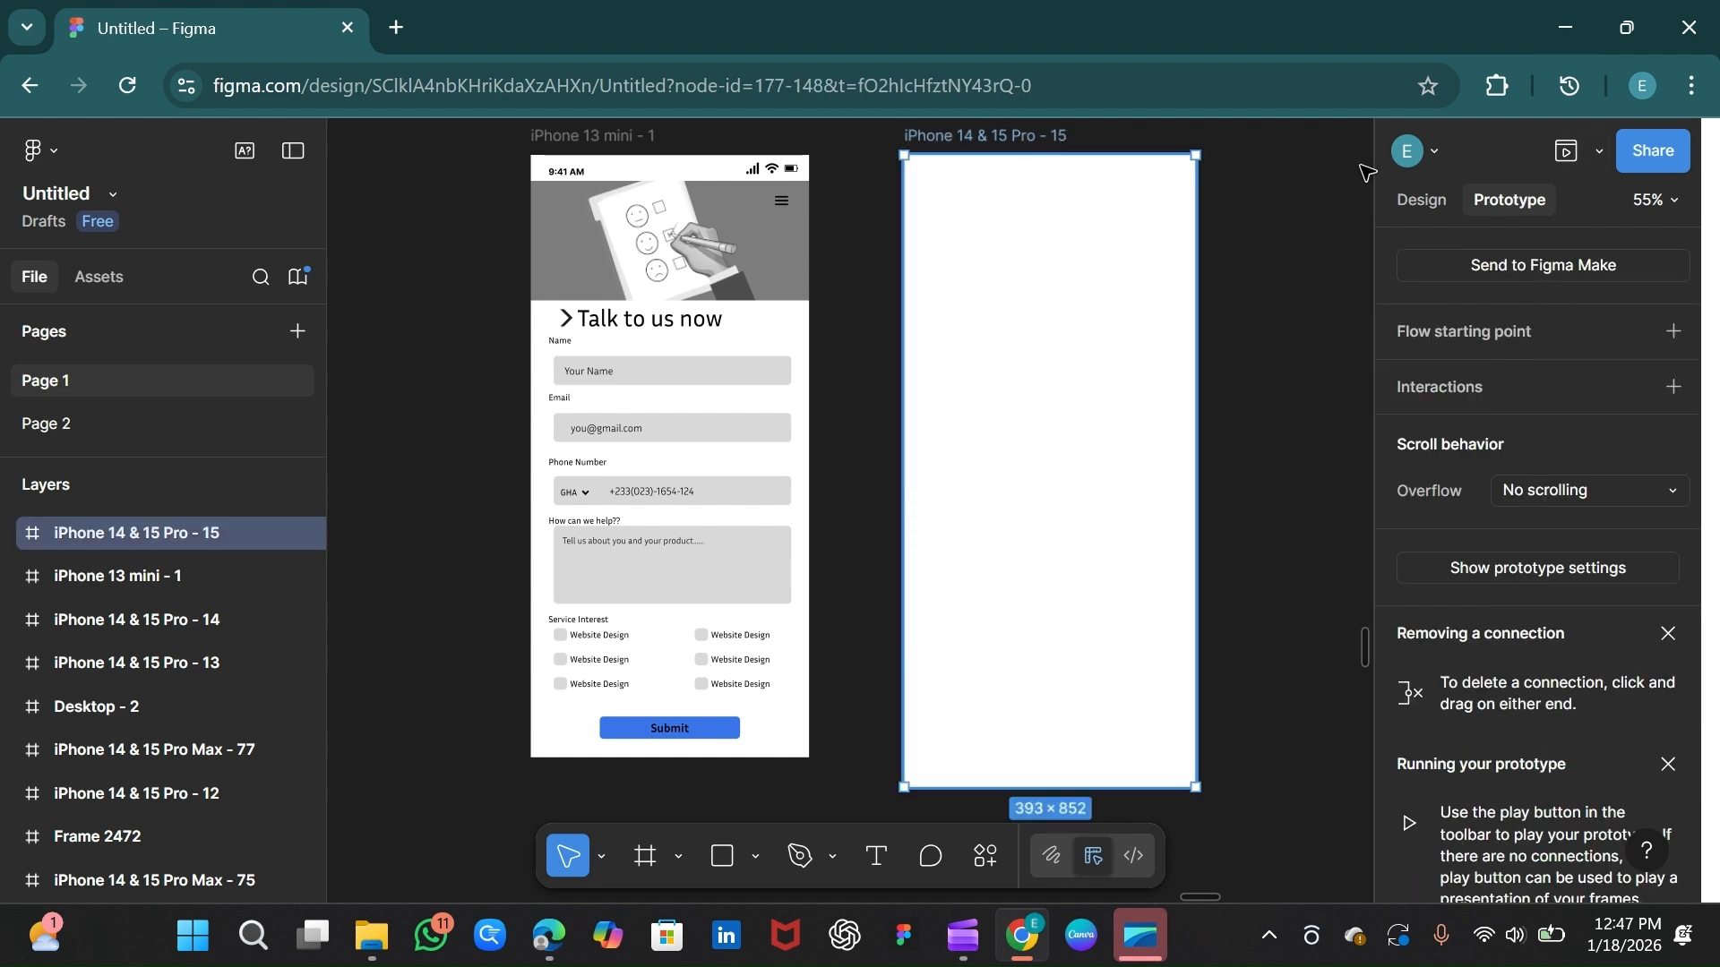
click(1437, 206)
click(1598, 150)
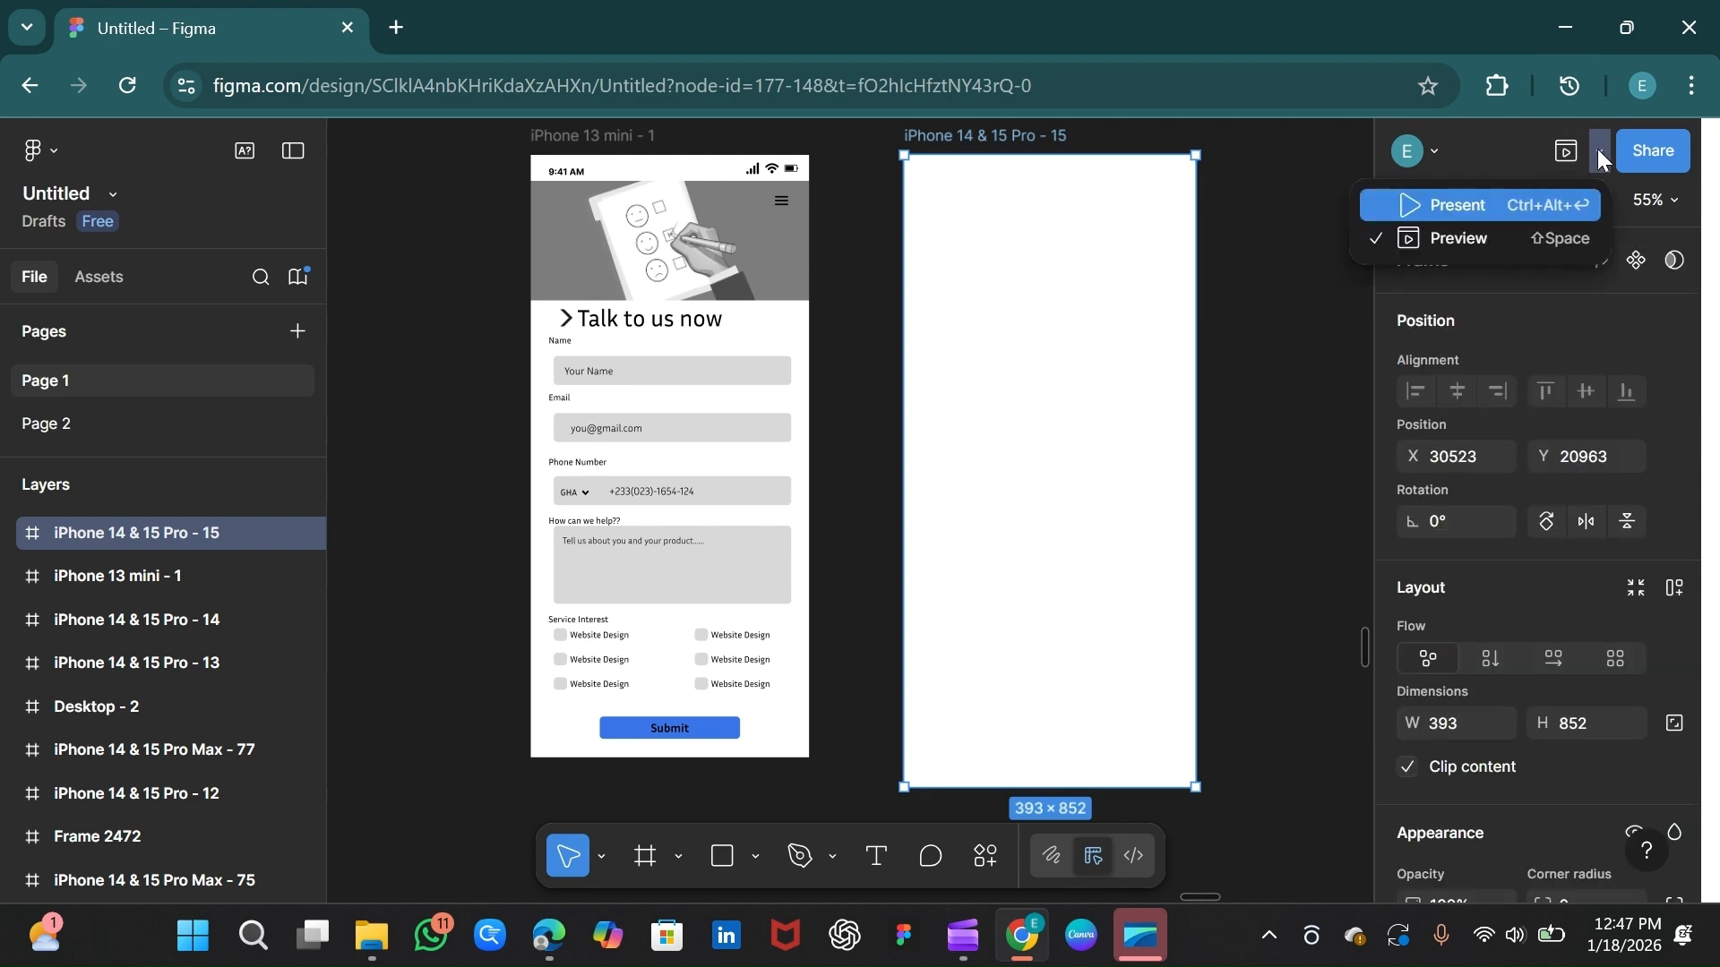
click(1458, 239)
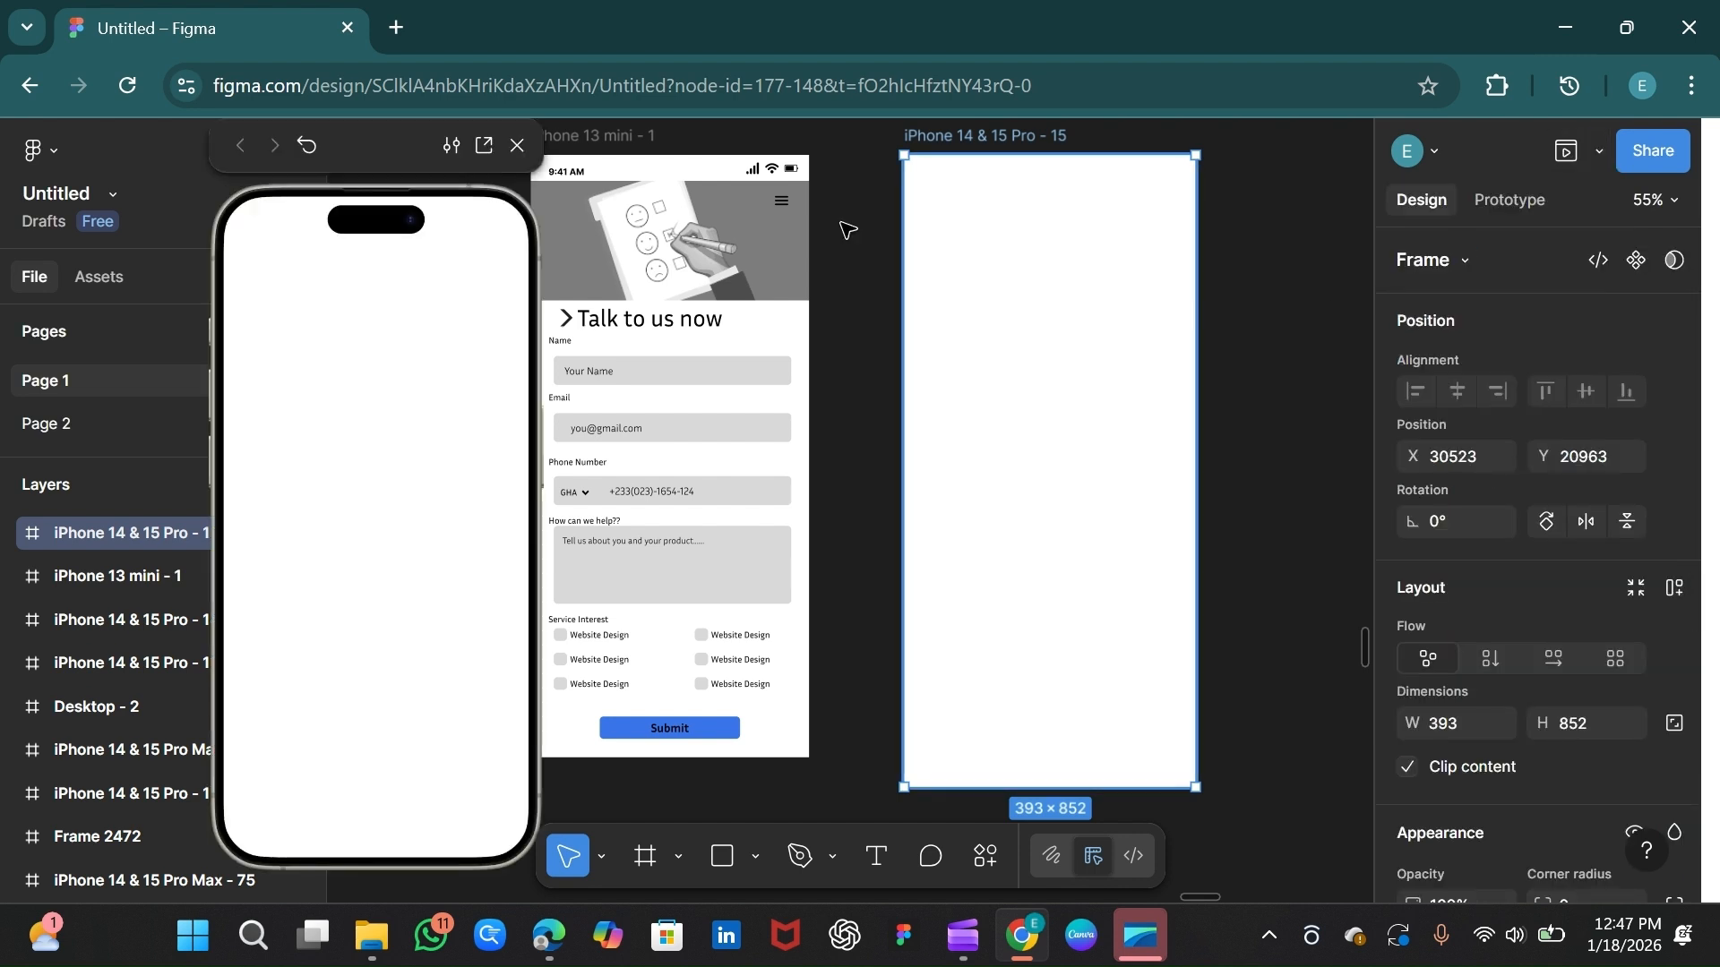
drag(410, 168, 506, 224)
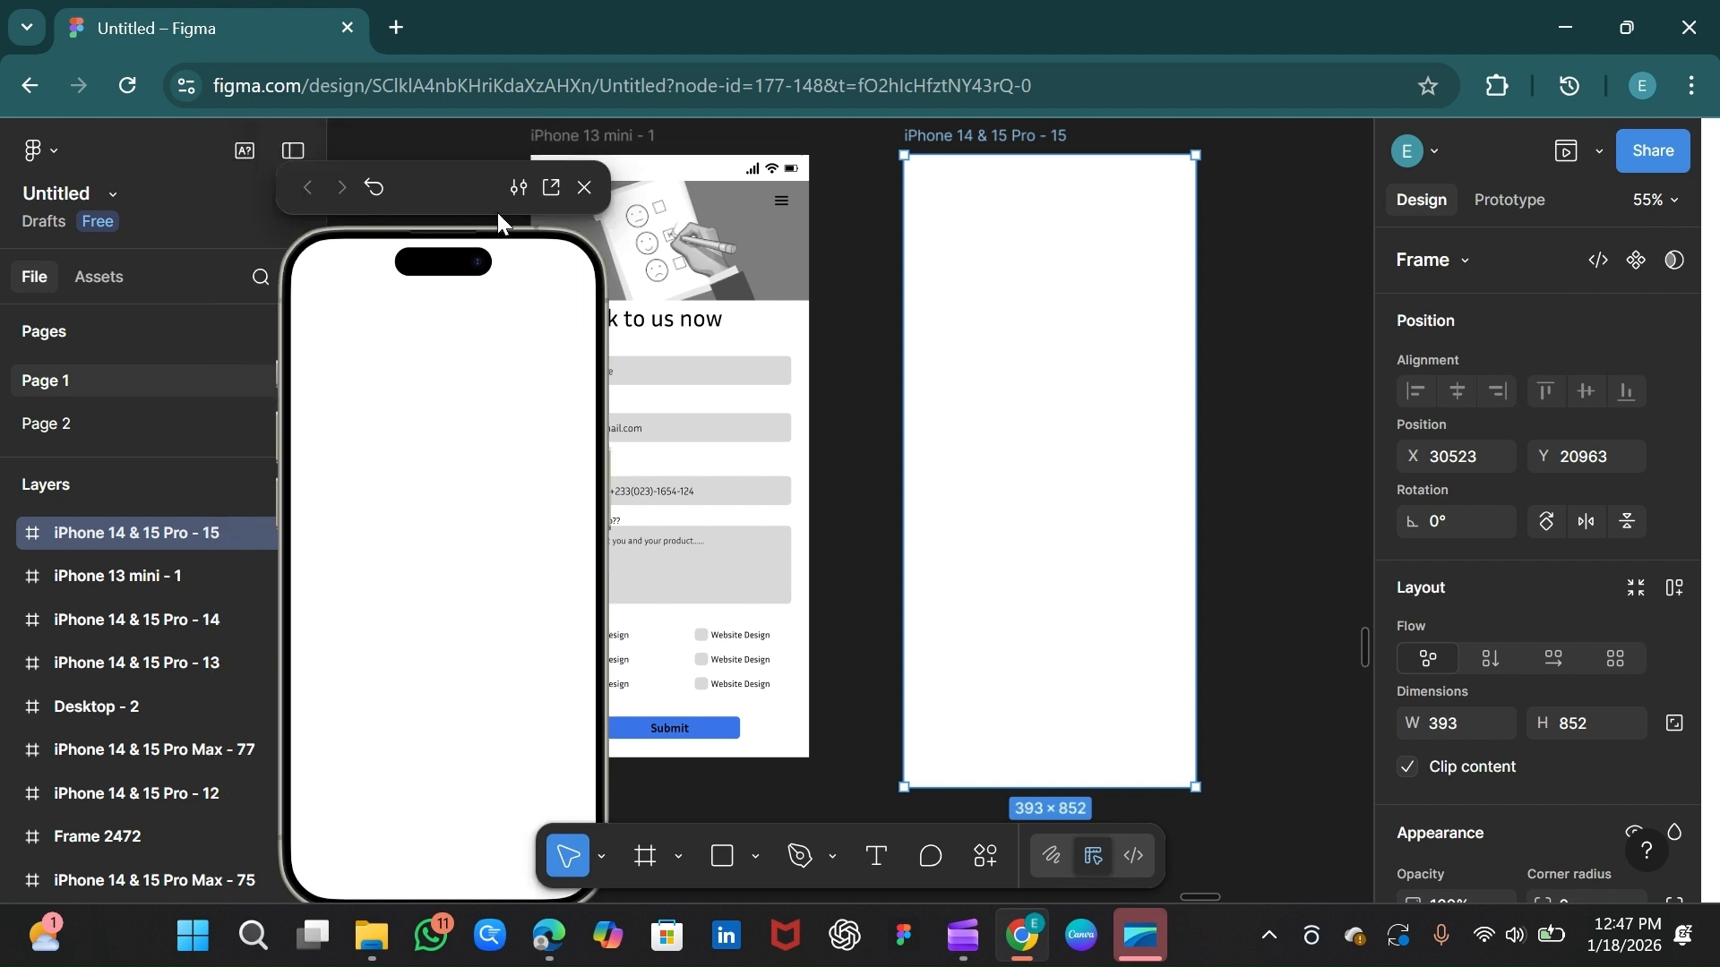
Step: Search the asset libraries for "status bar" and place the iOS iPhone status bar in the new frame
click(110, 281)
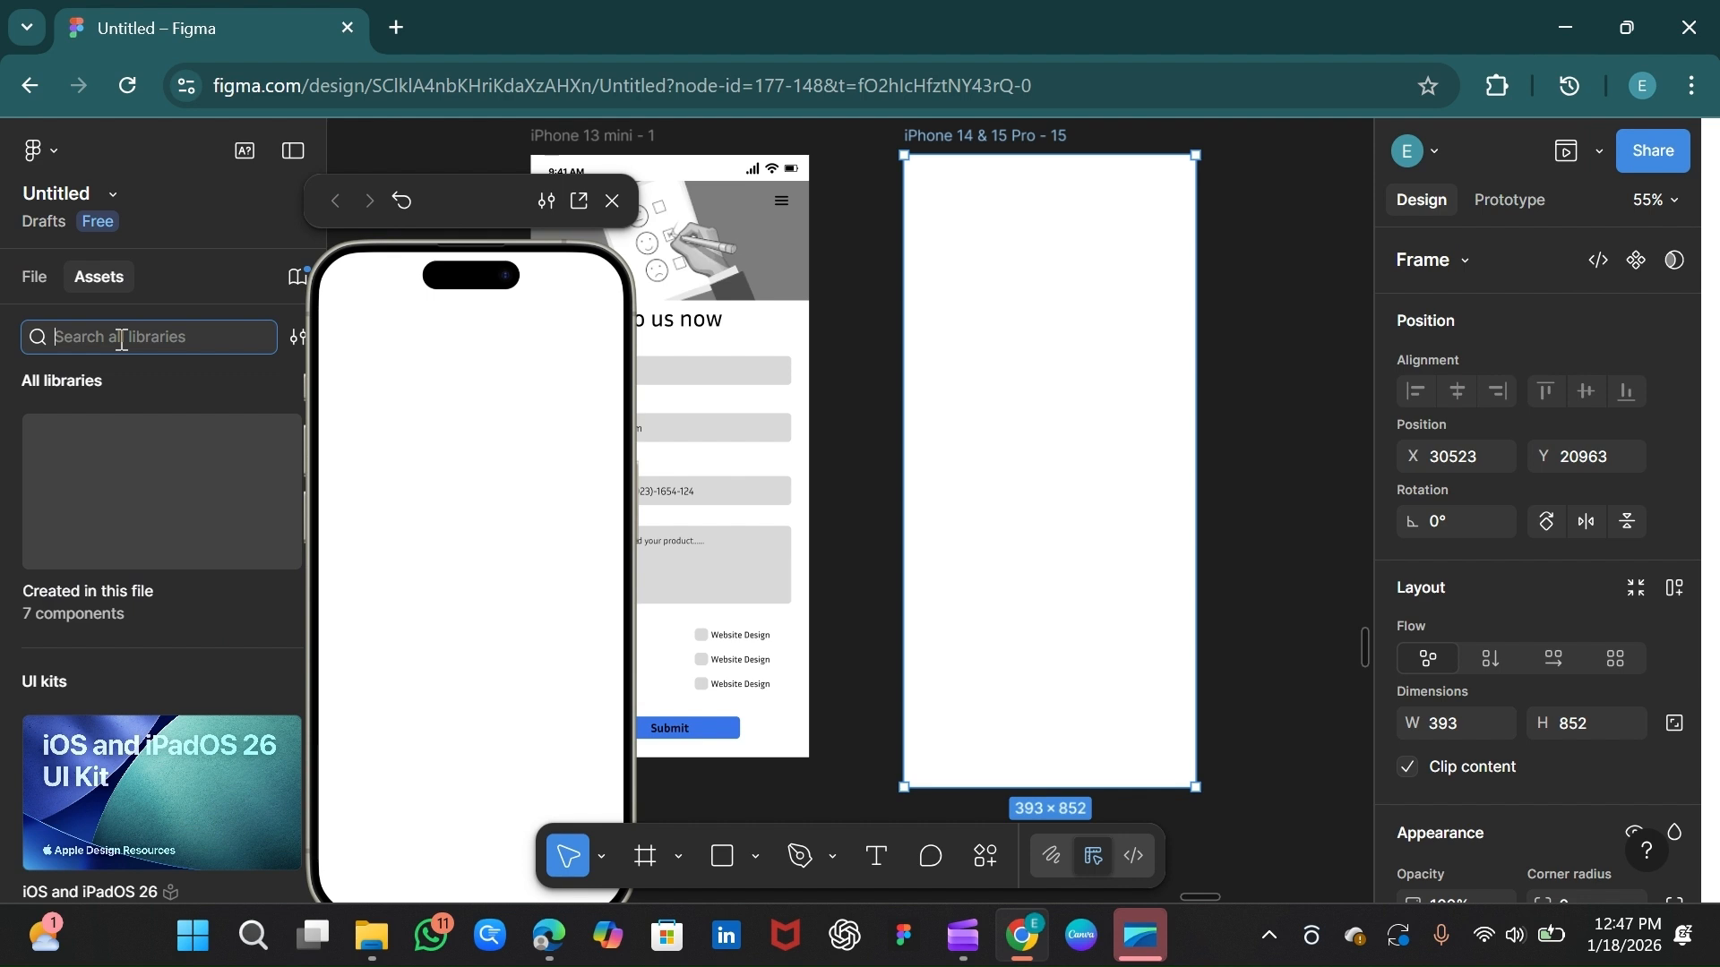
text(status bar)
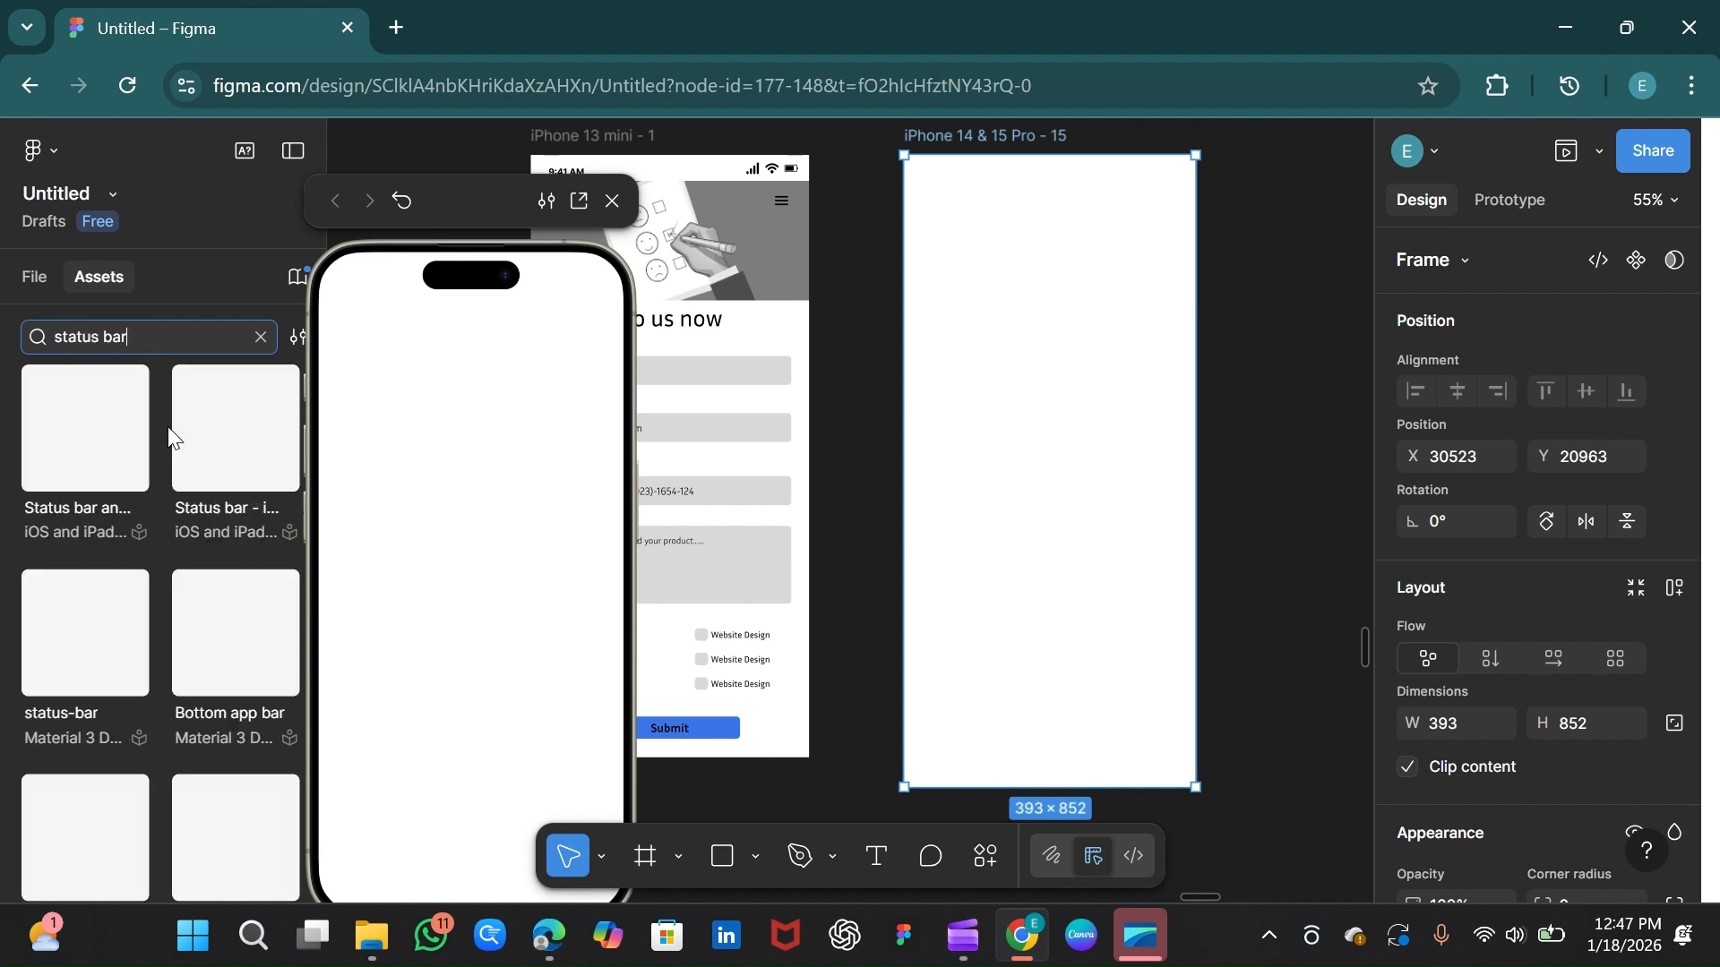
drag(211, 418, 1030, 230)
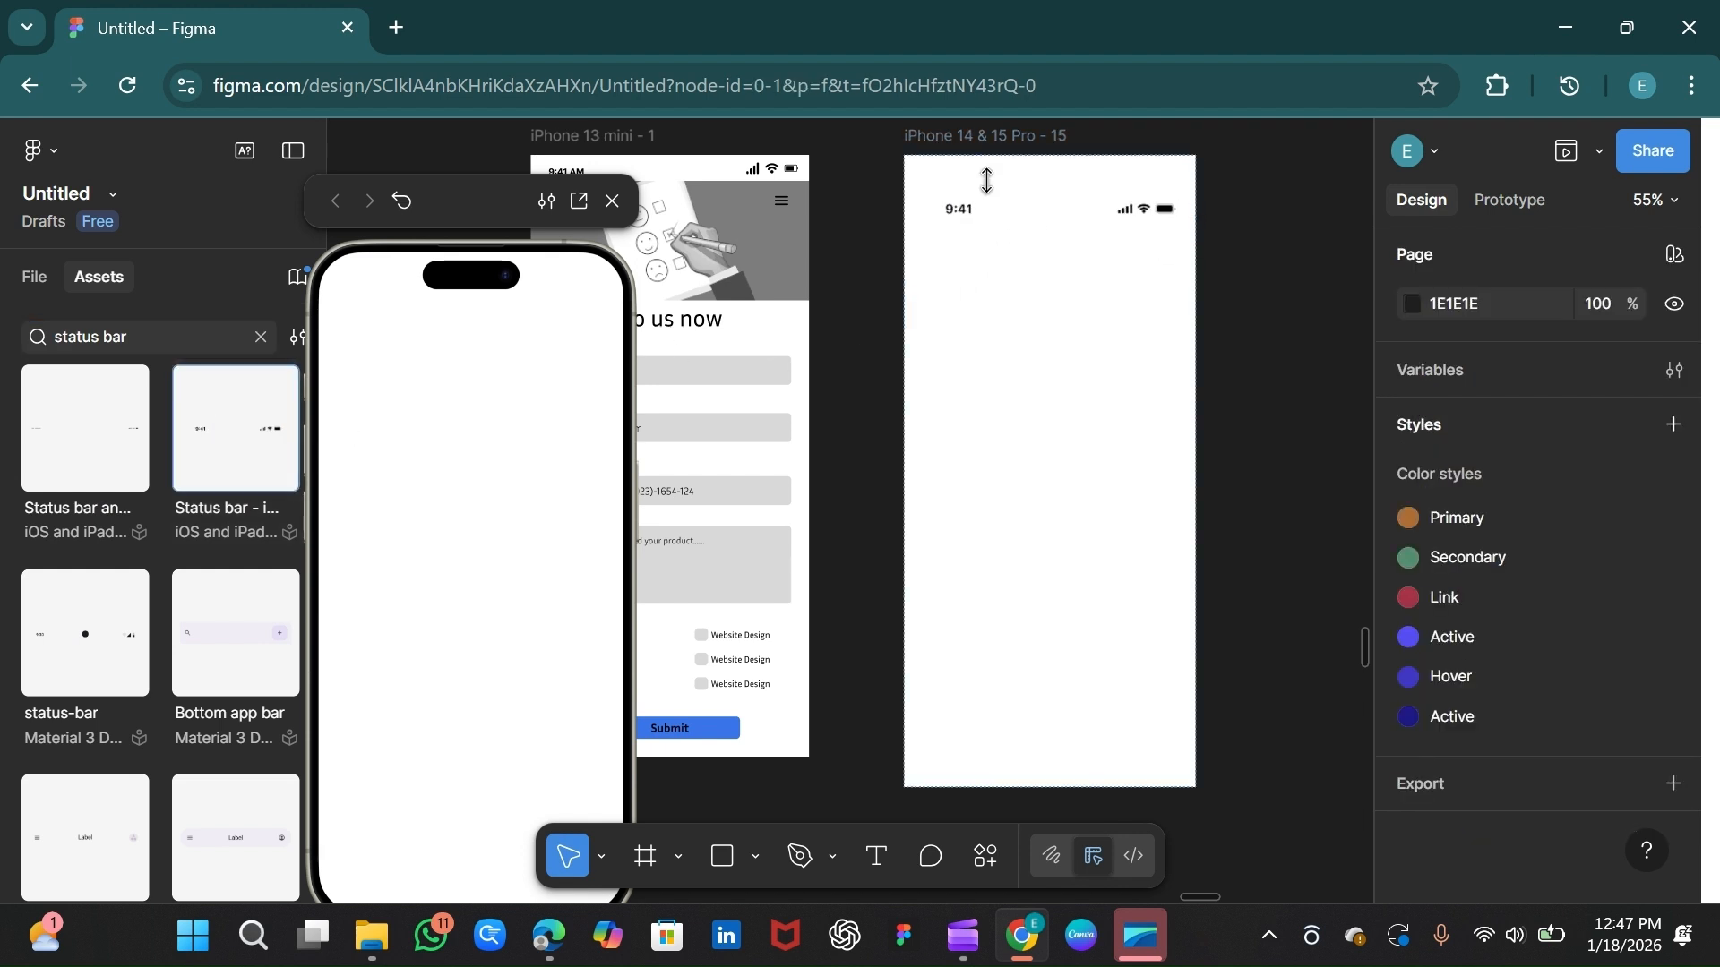
Step: Position the status bar at the top of the new frame, at about X 0, Y 3, and move the preview off the wireframe
click(1044, 215)
drag(1048, 218, 1044, 188)
drag(459, 206, 308, 162)
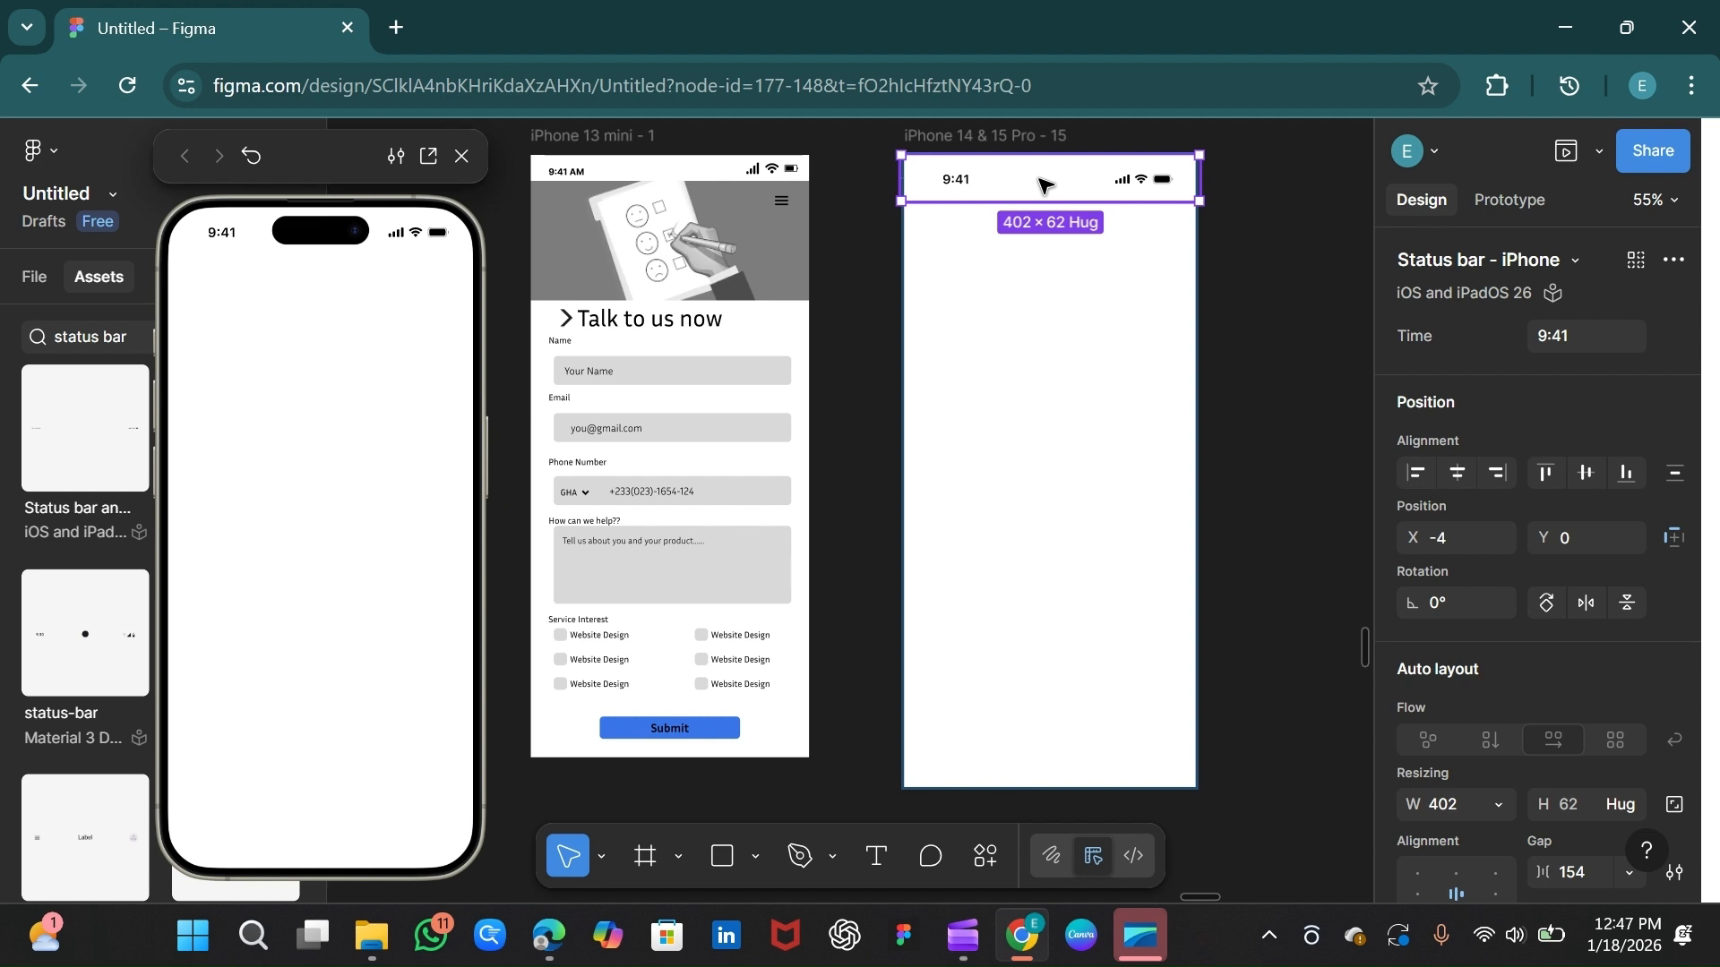
drag(1050, 186, 1053, 194)
click(1025, 136)
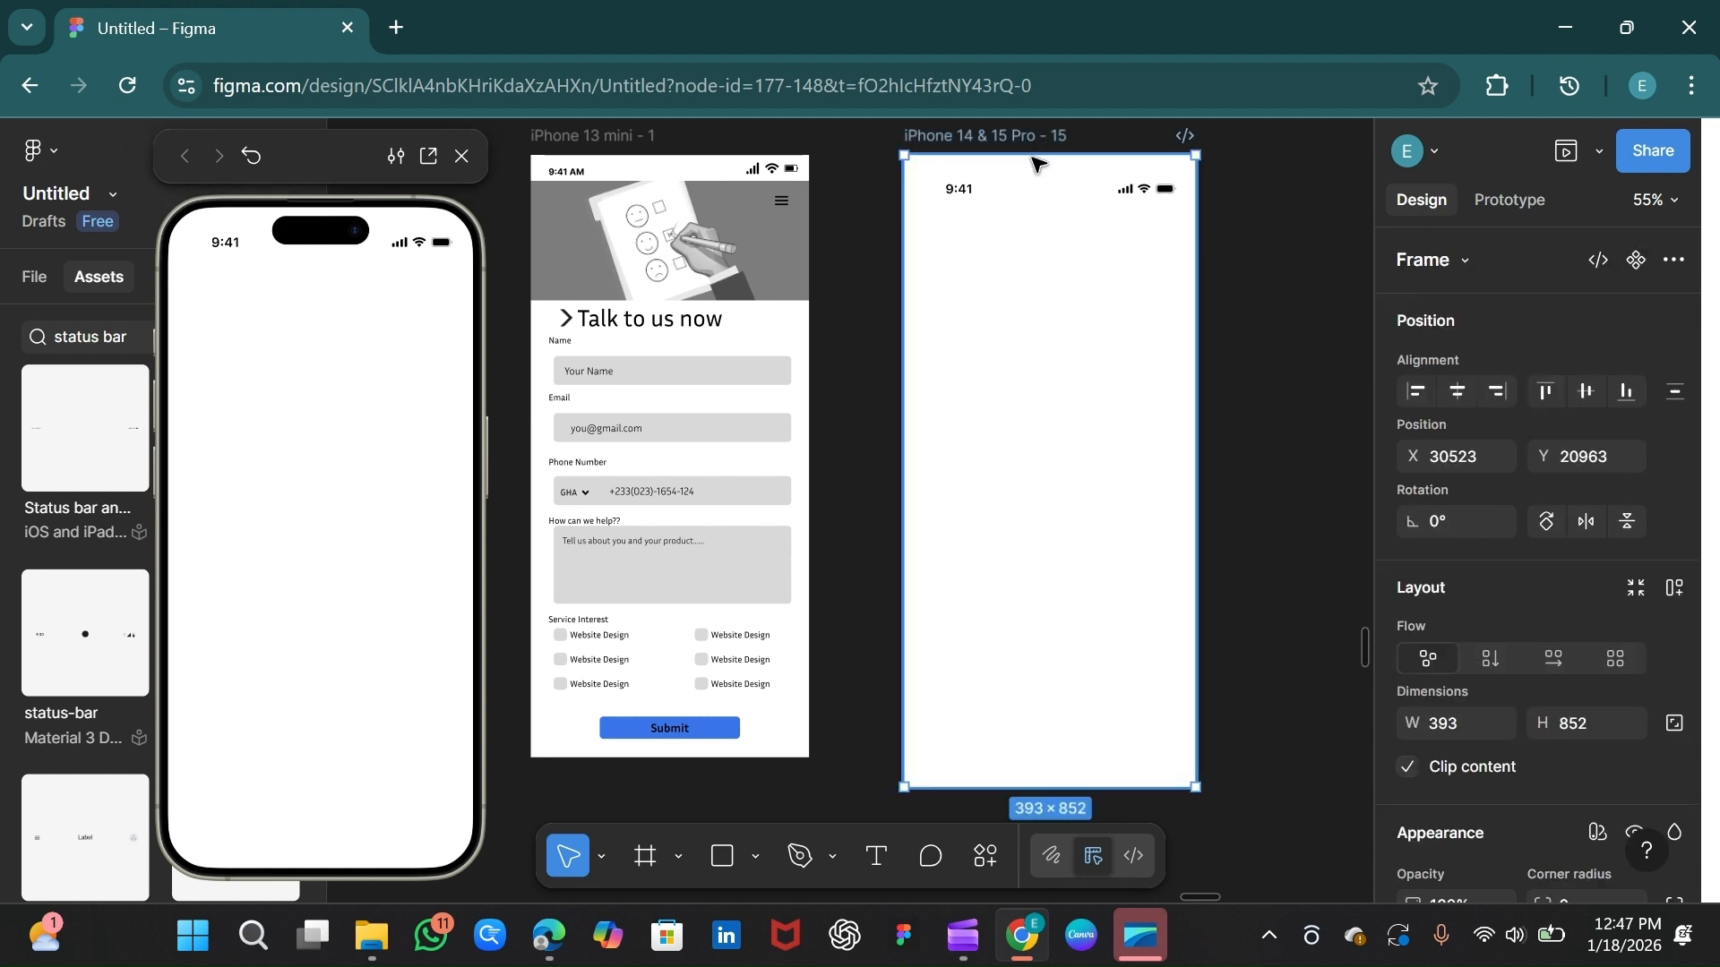
click(1076, 192)
key(shift+Up)
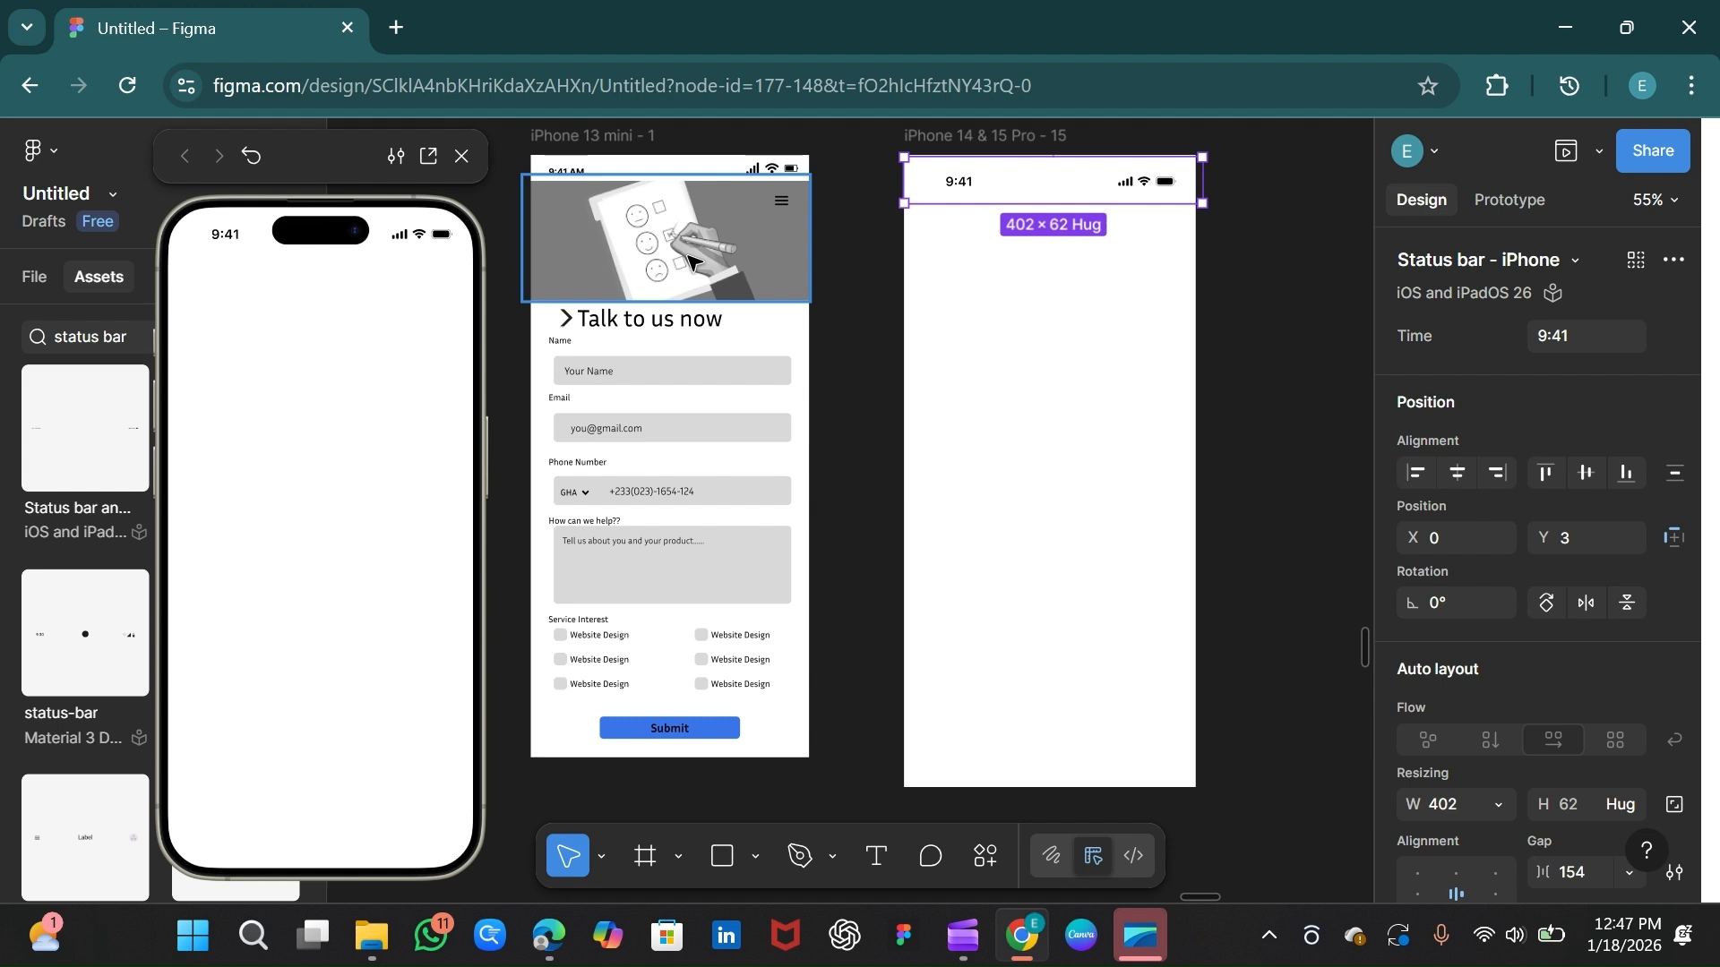
Step: Run the Unsplash plugin, search for "form" and browse the illustration results
click(989, 870)
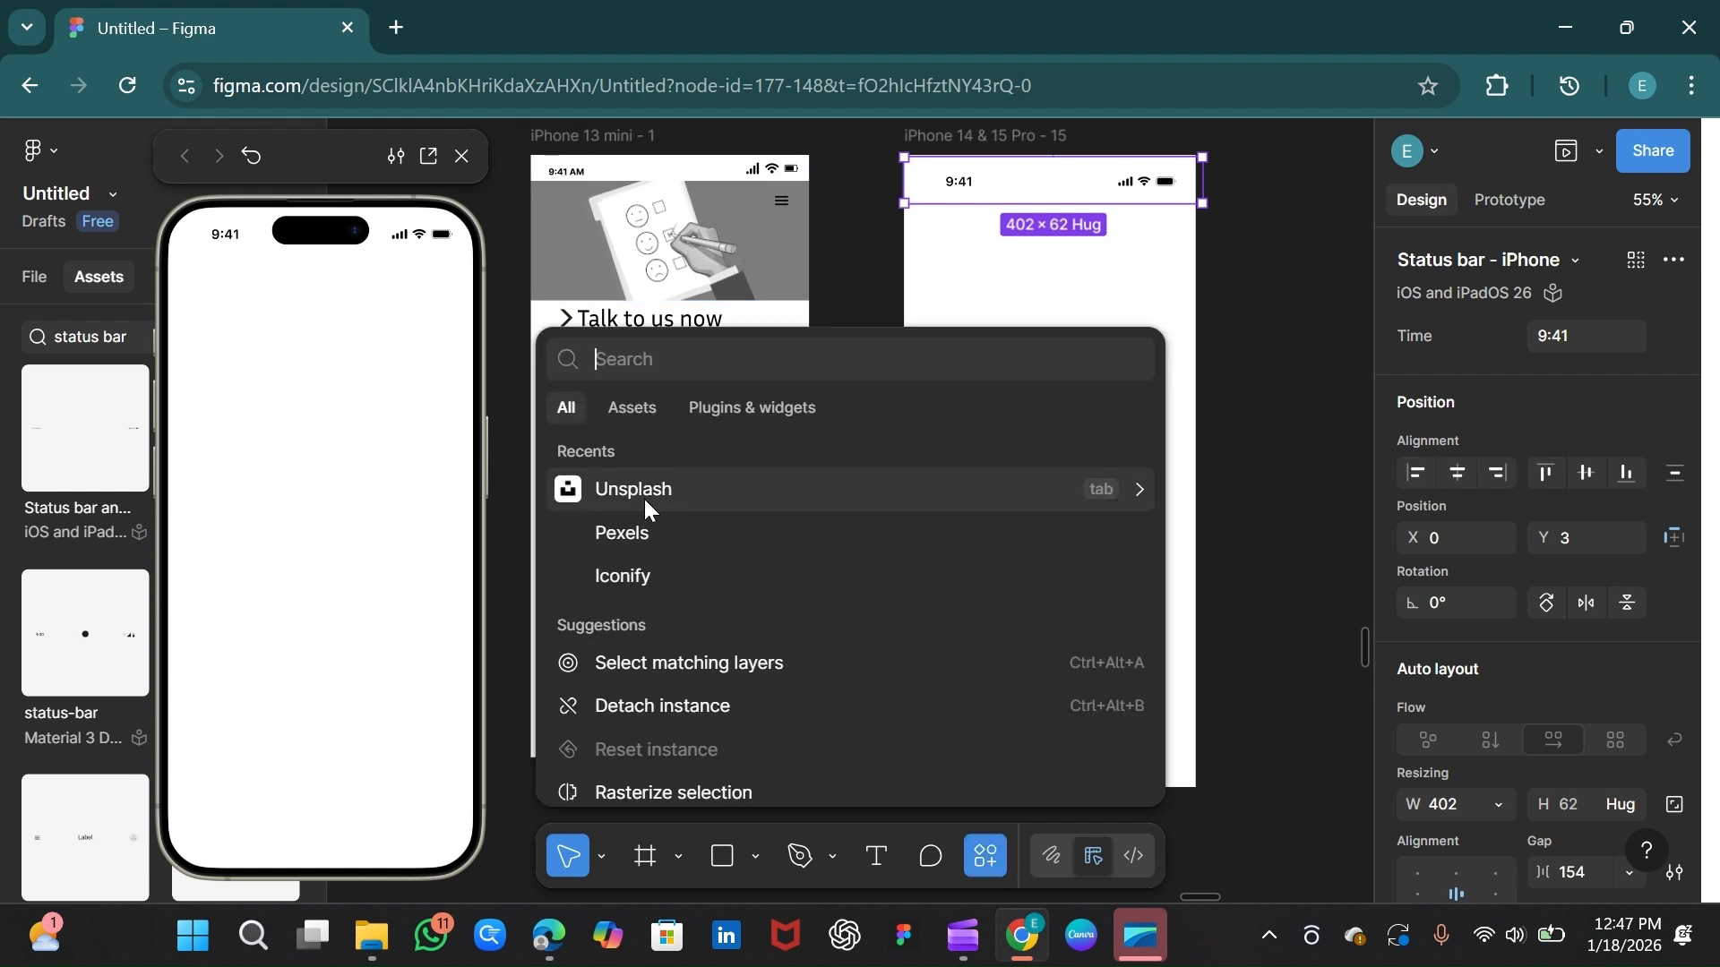
key(Escape)
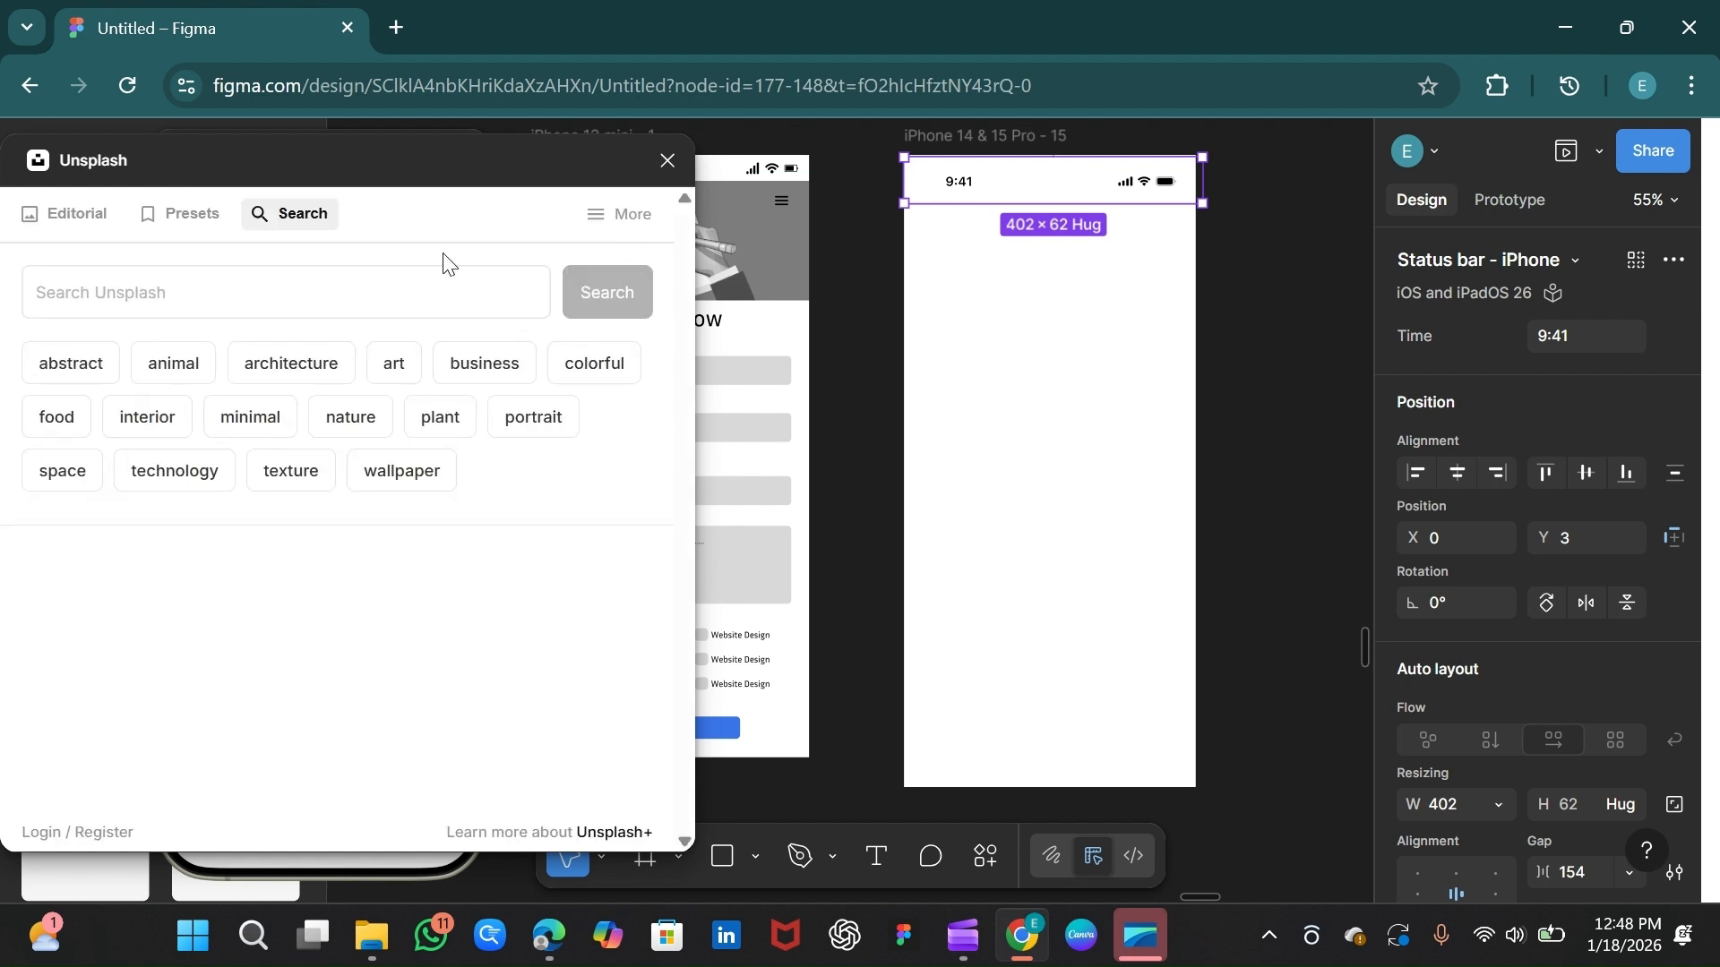
click(274, 305)
text(form)
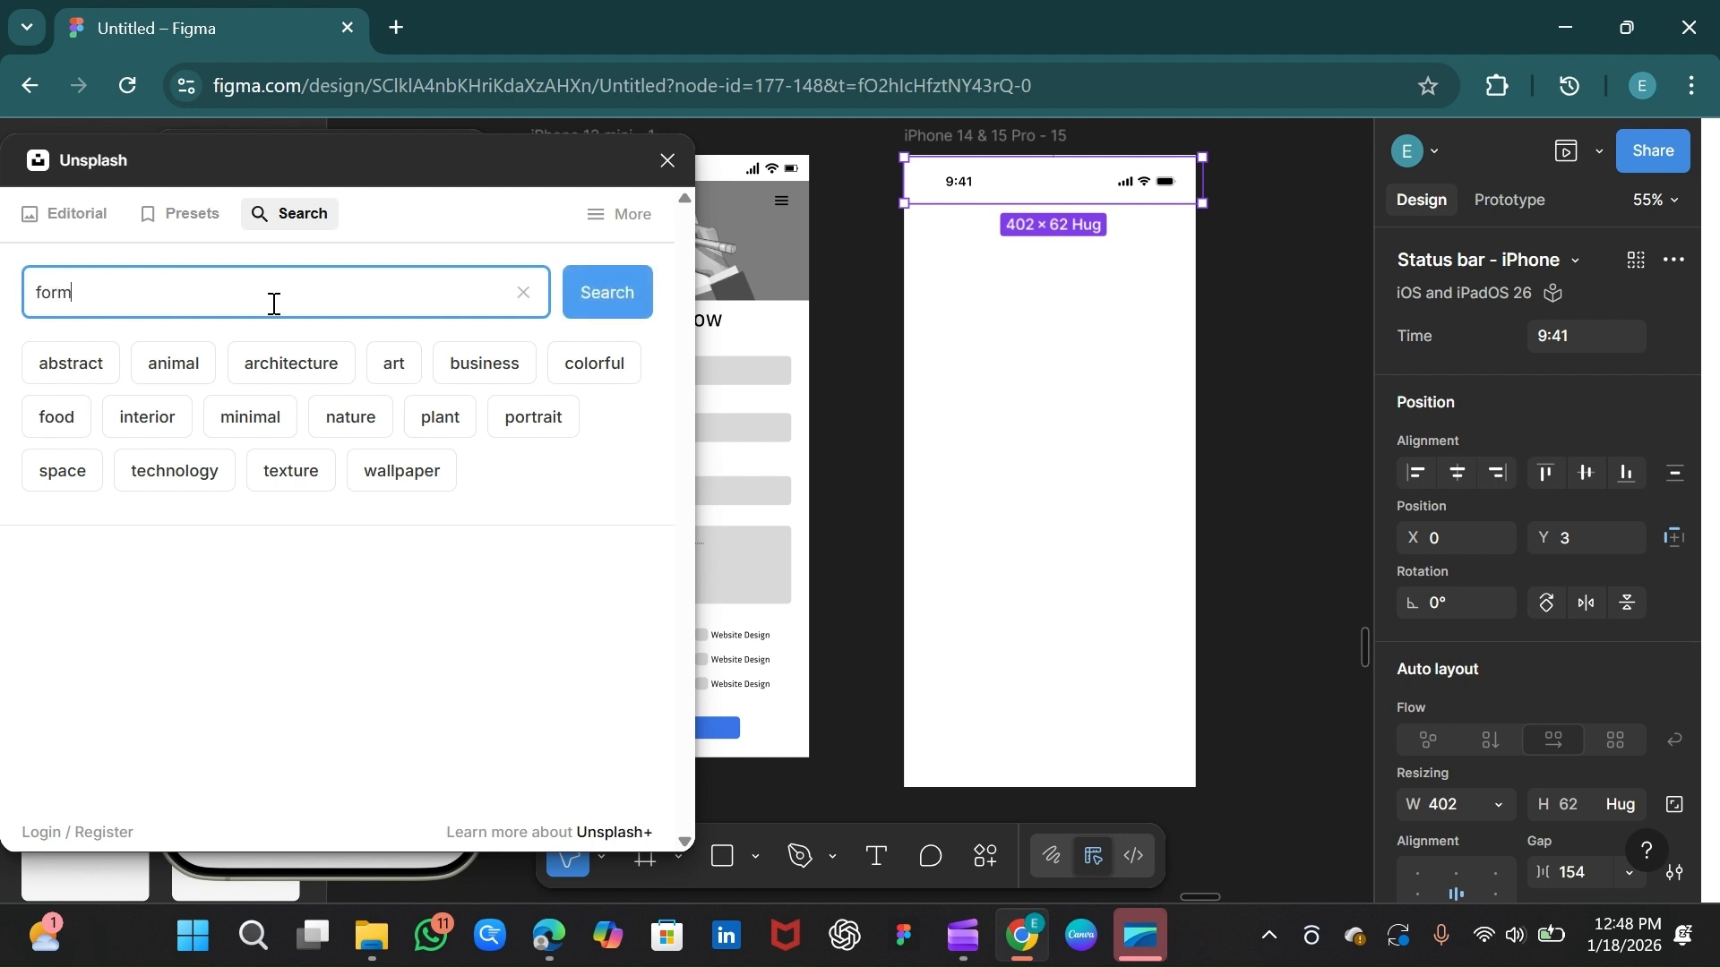
key(Return)
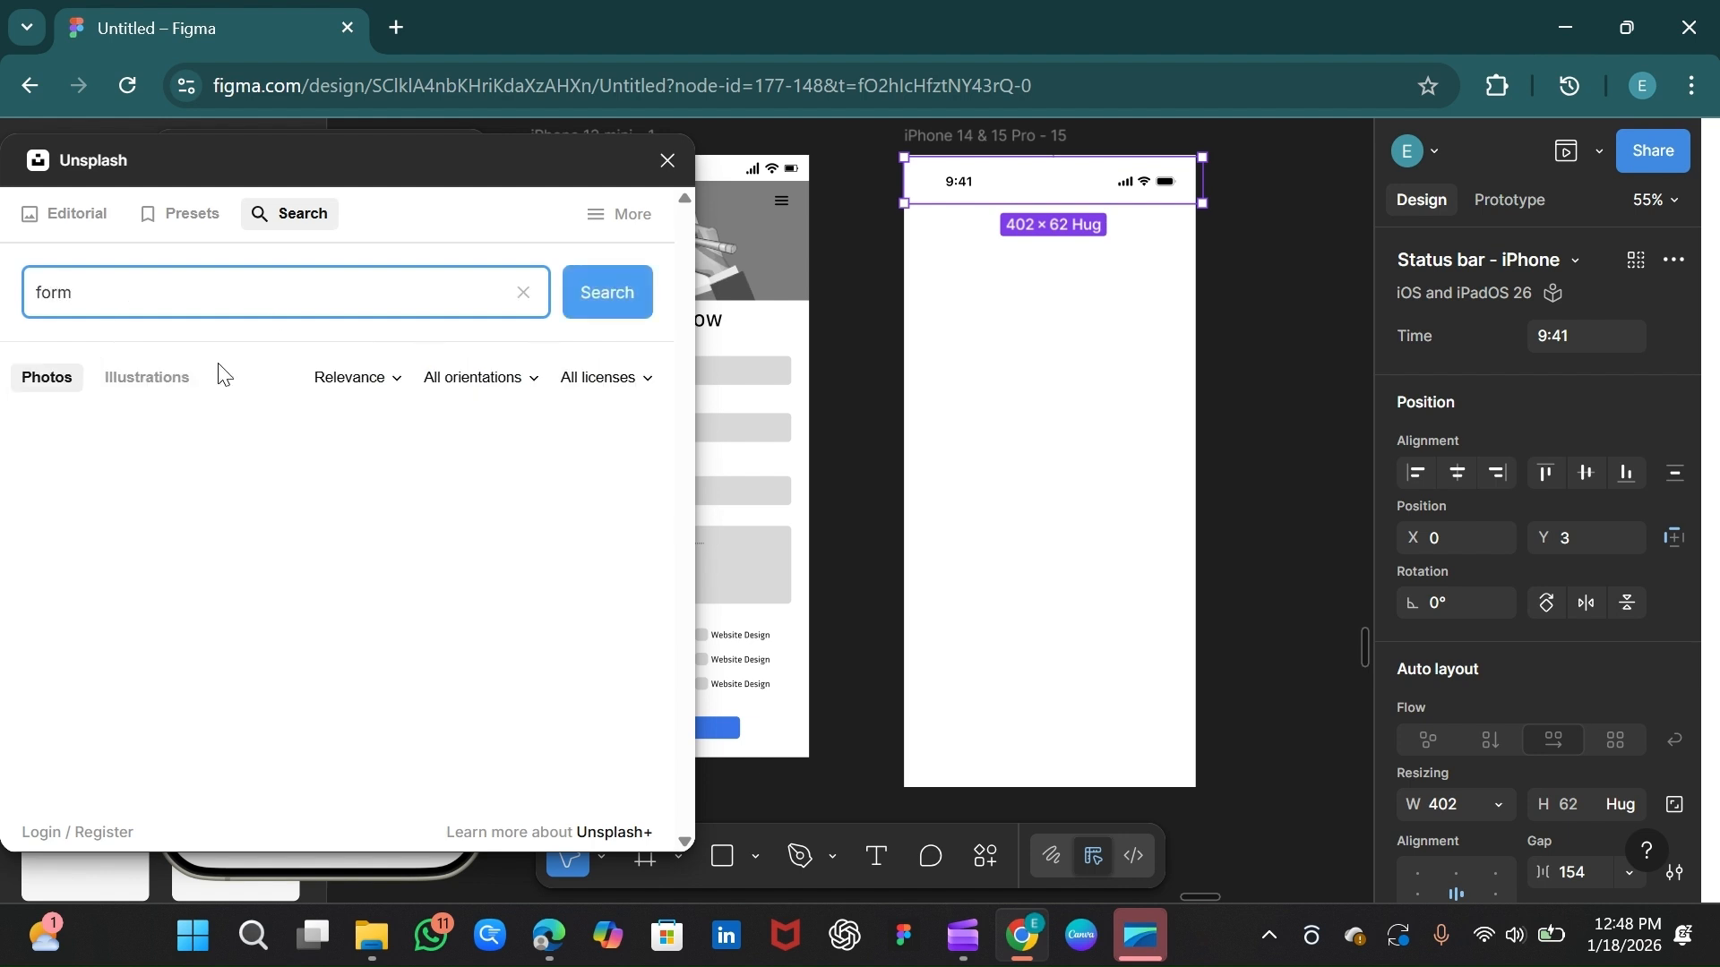
click(174, 392)
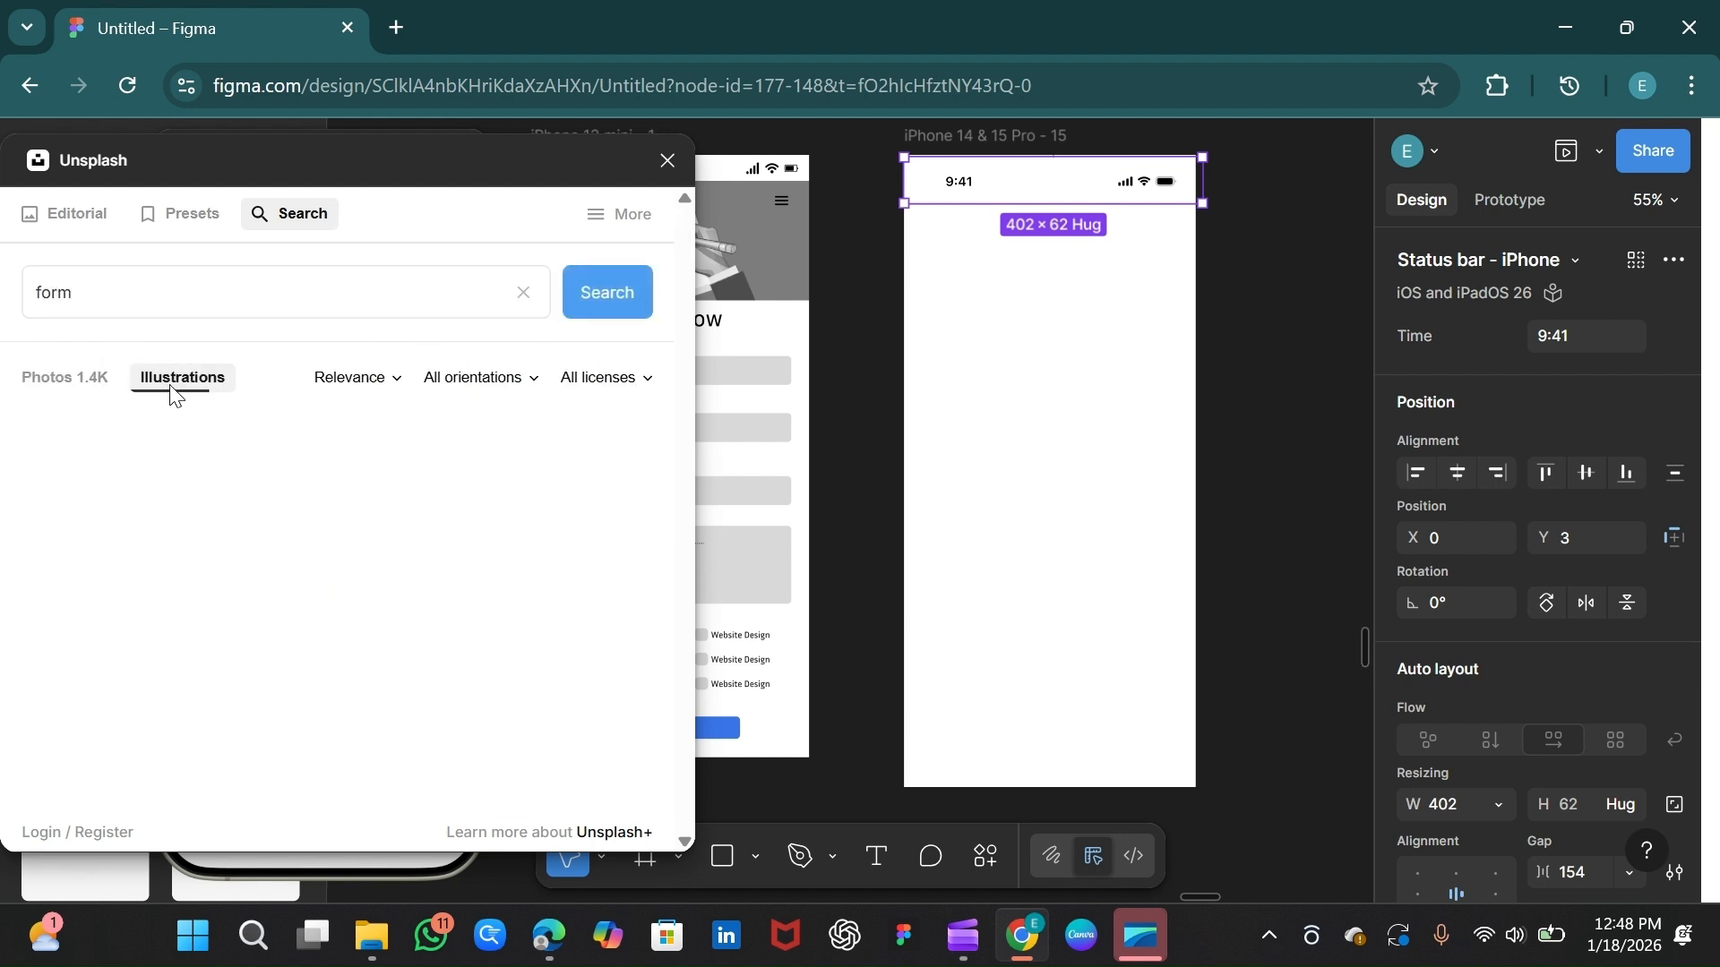
drag(686, 281, 712, 434)
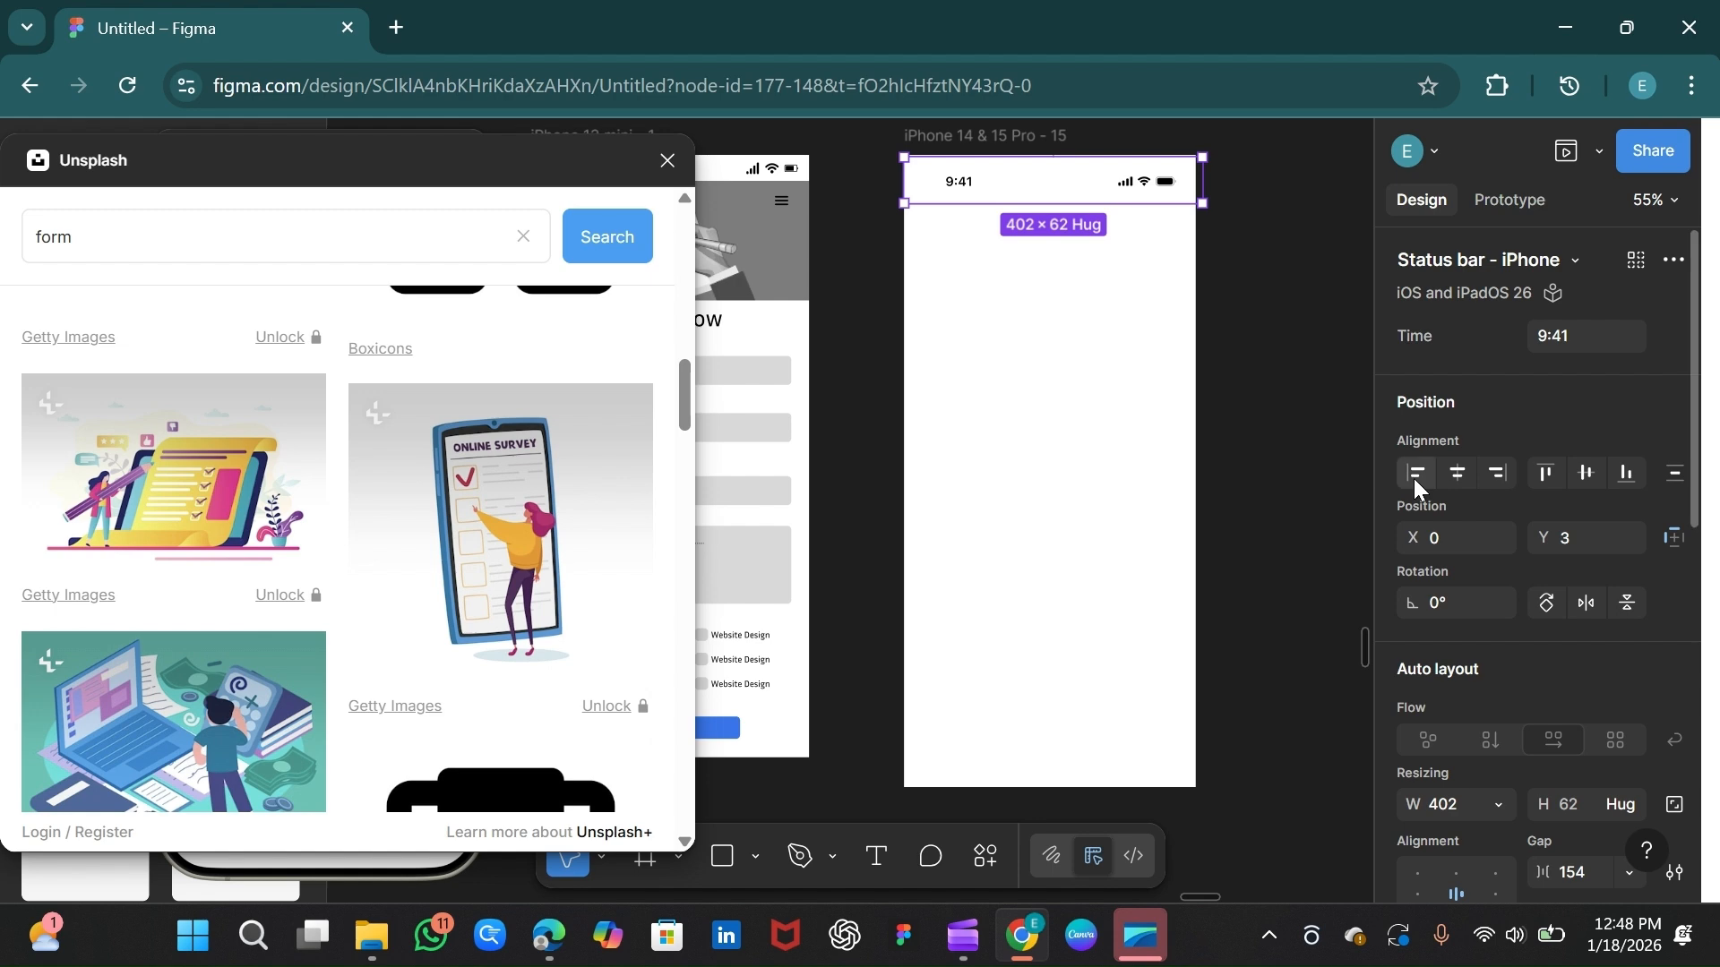
Step: Insert the yellow checklist illustration from Unsplash, shrink it to about 621 × 367 and close the plugin
click(1298, 496)
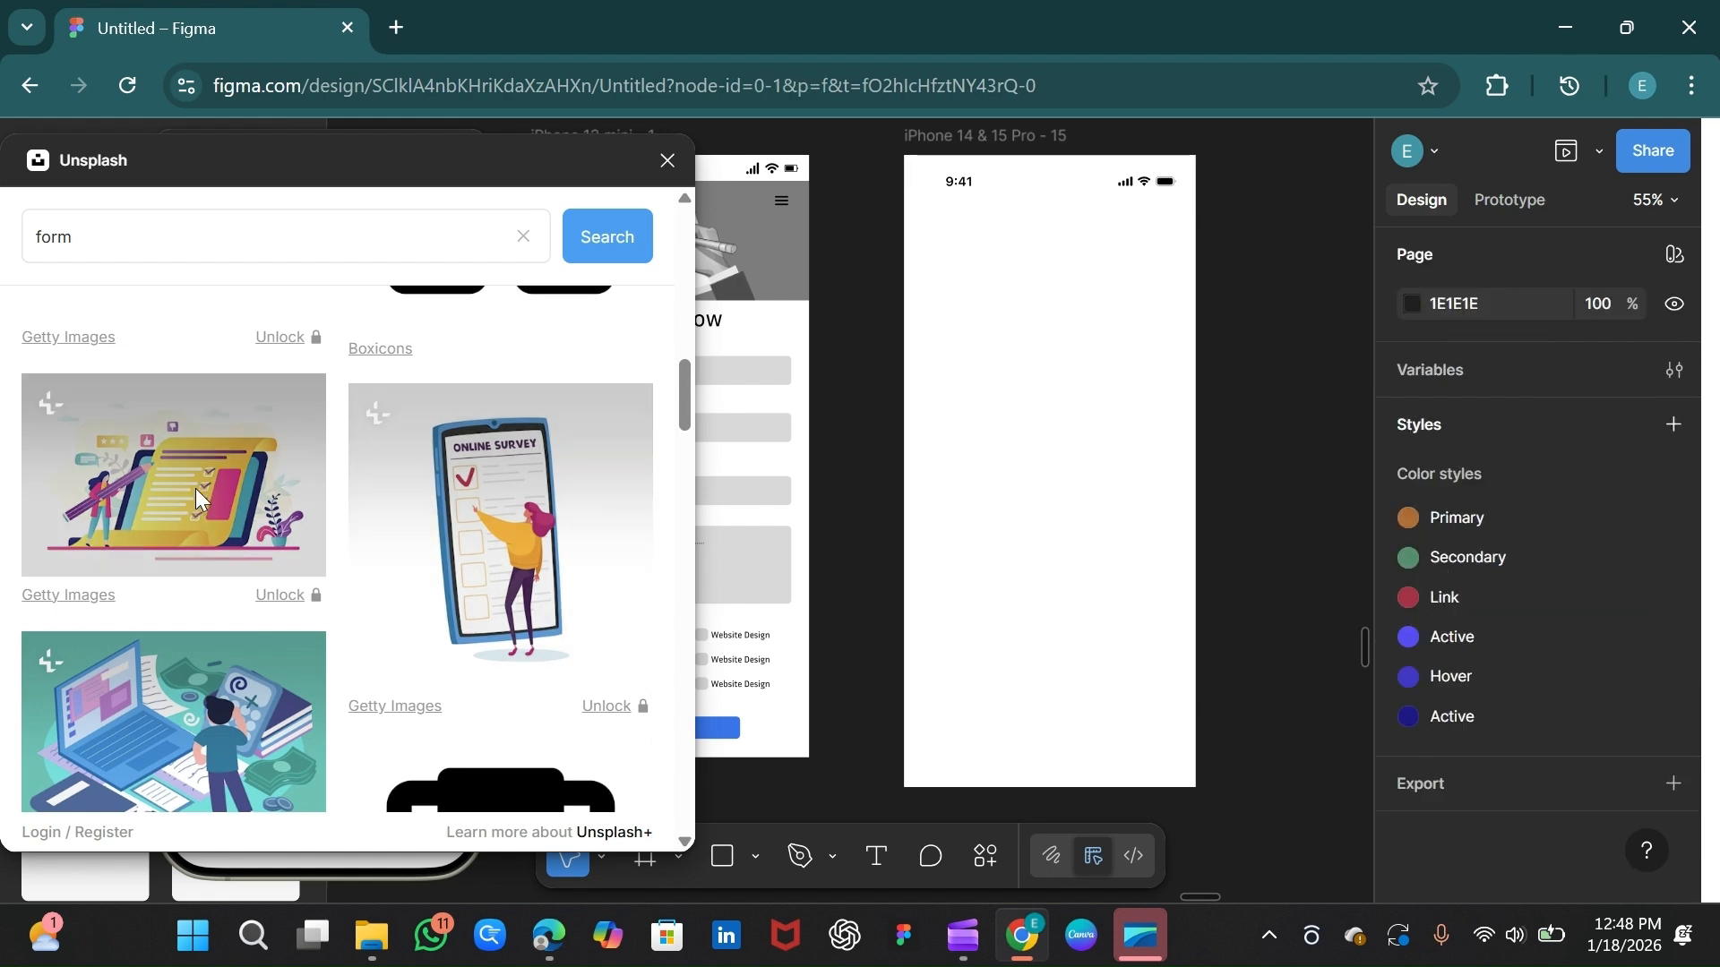
click(197, 486)
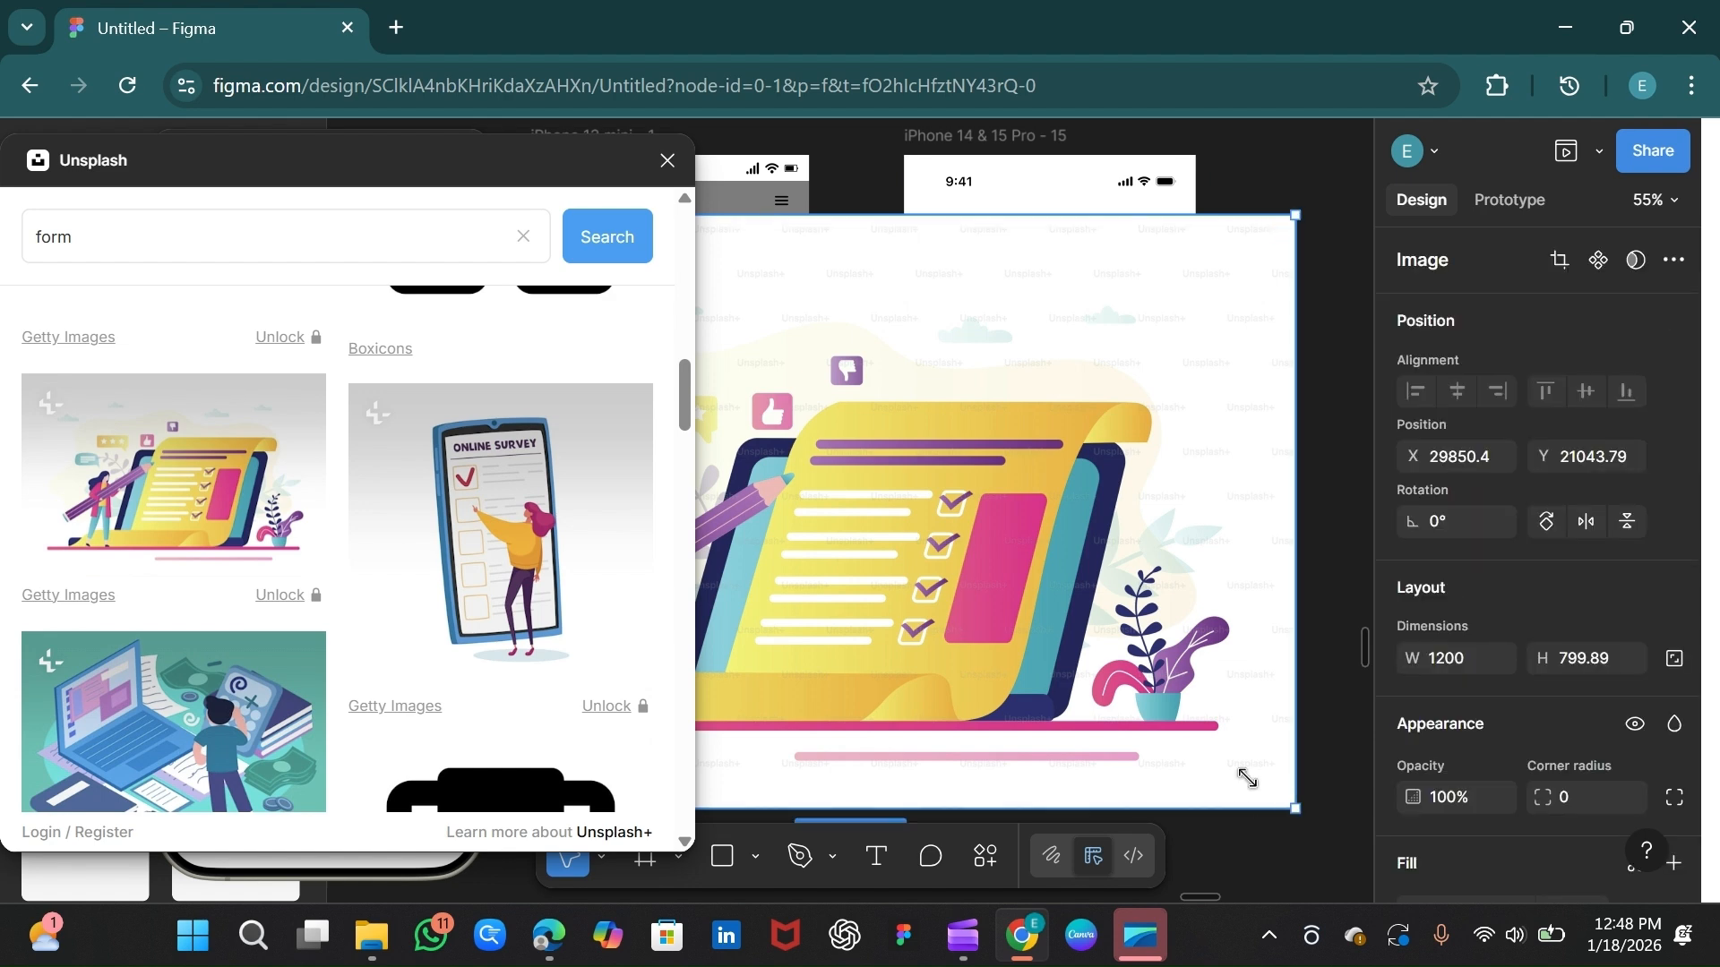
drag(1248, 778, 818, 458)
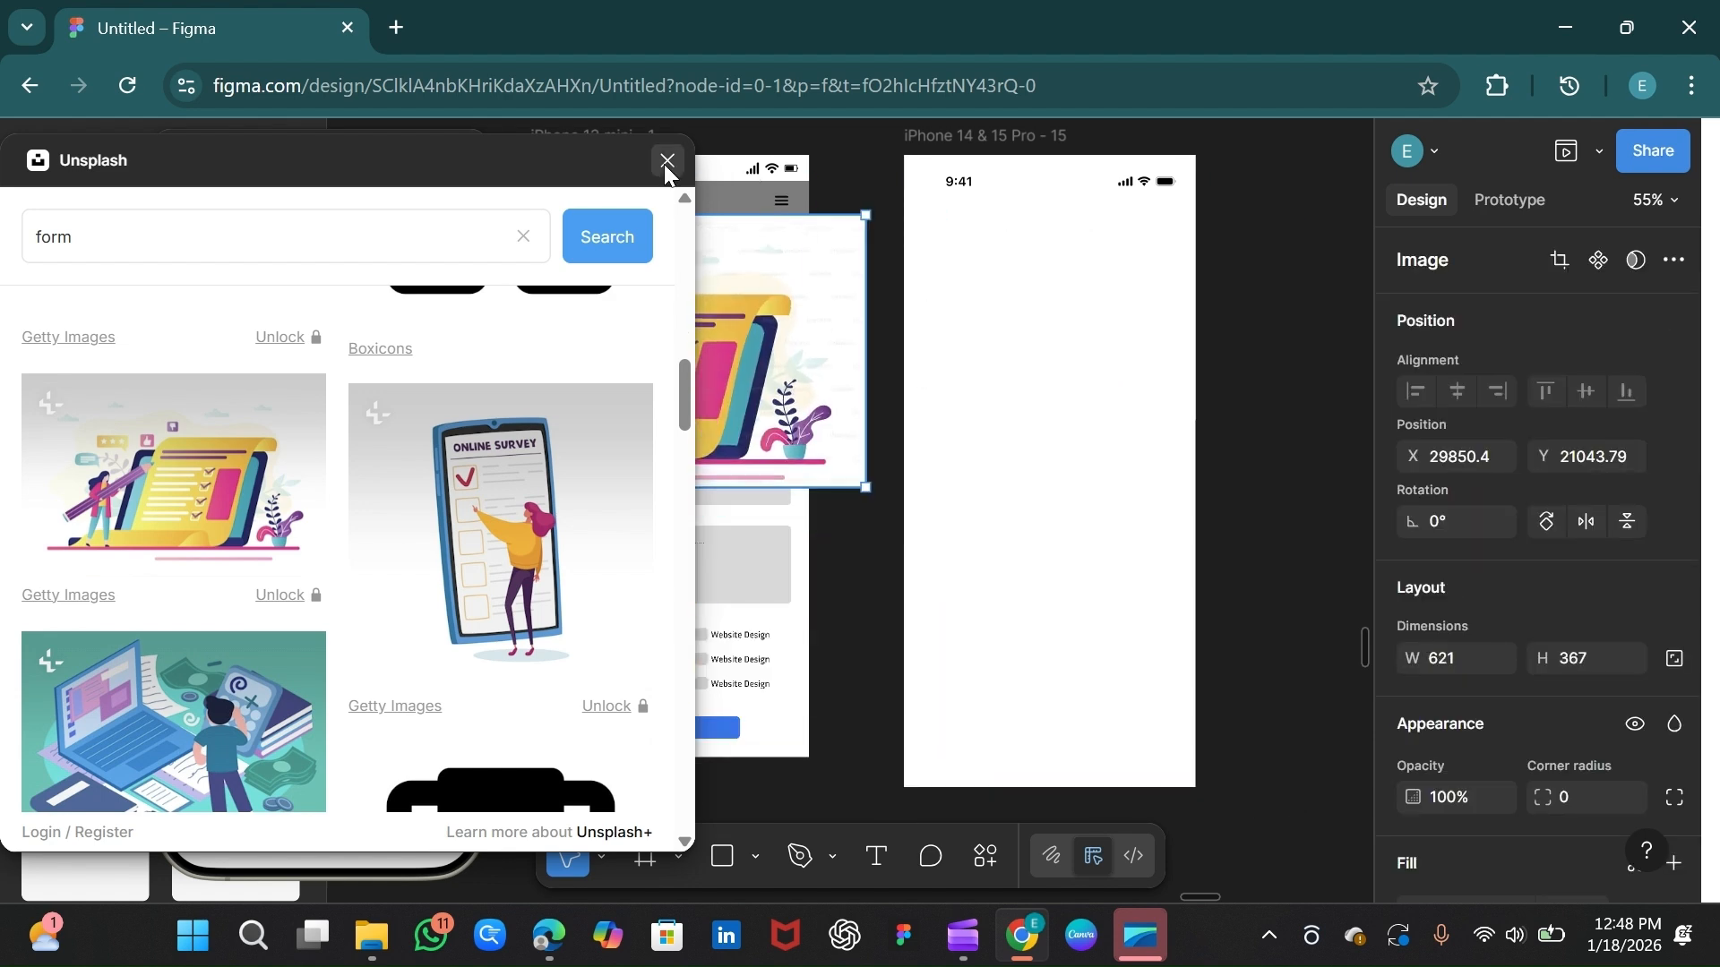
click(668, 162)
Step: Place the checklist illustration inside the new frame below the status bar, resized to about 392 × 203 to span the frame's width
drag(811, 322, 1156, 354)
drag(1214, 522, 972, 360)
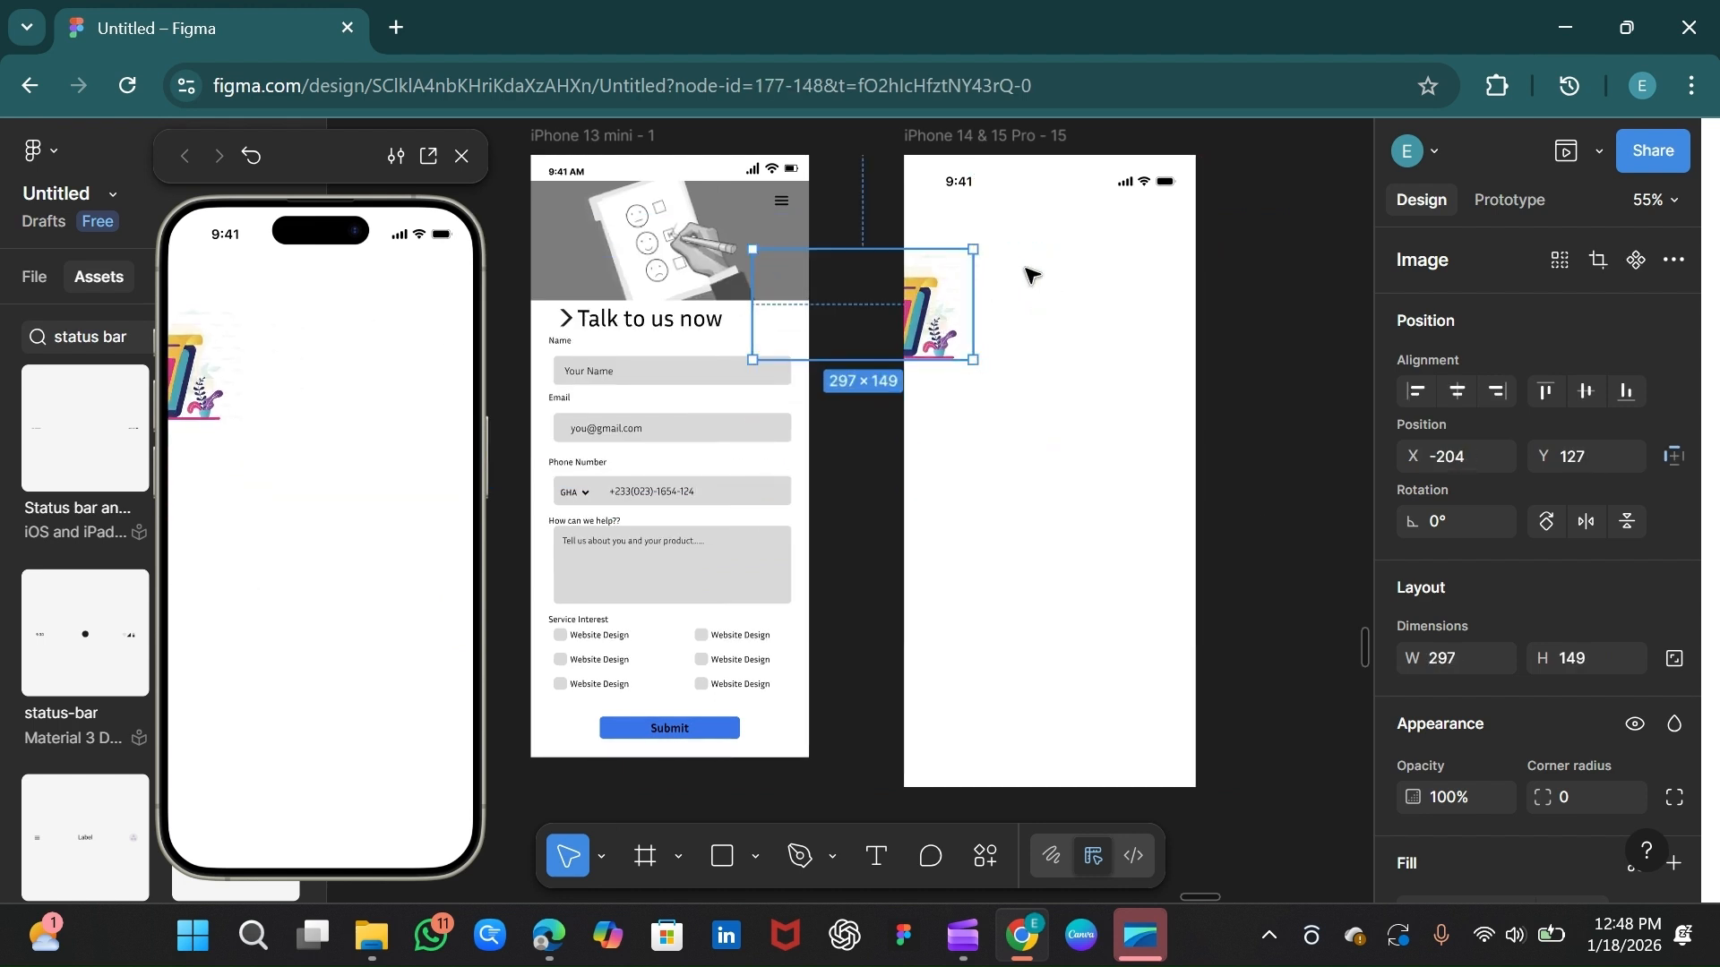
drag(966, 306, 1194, 352)
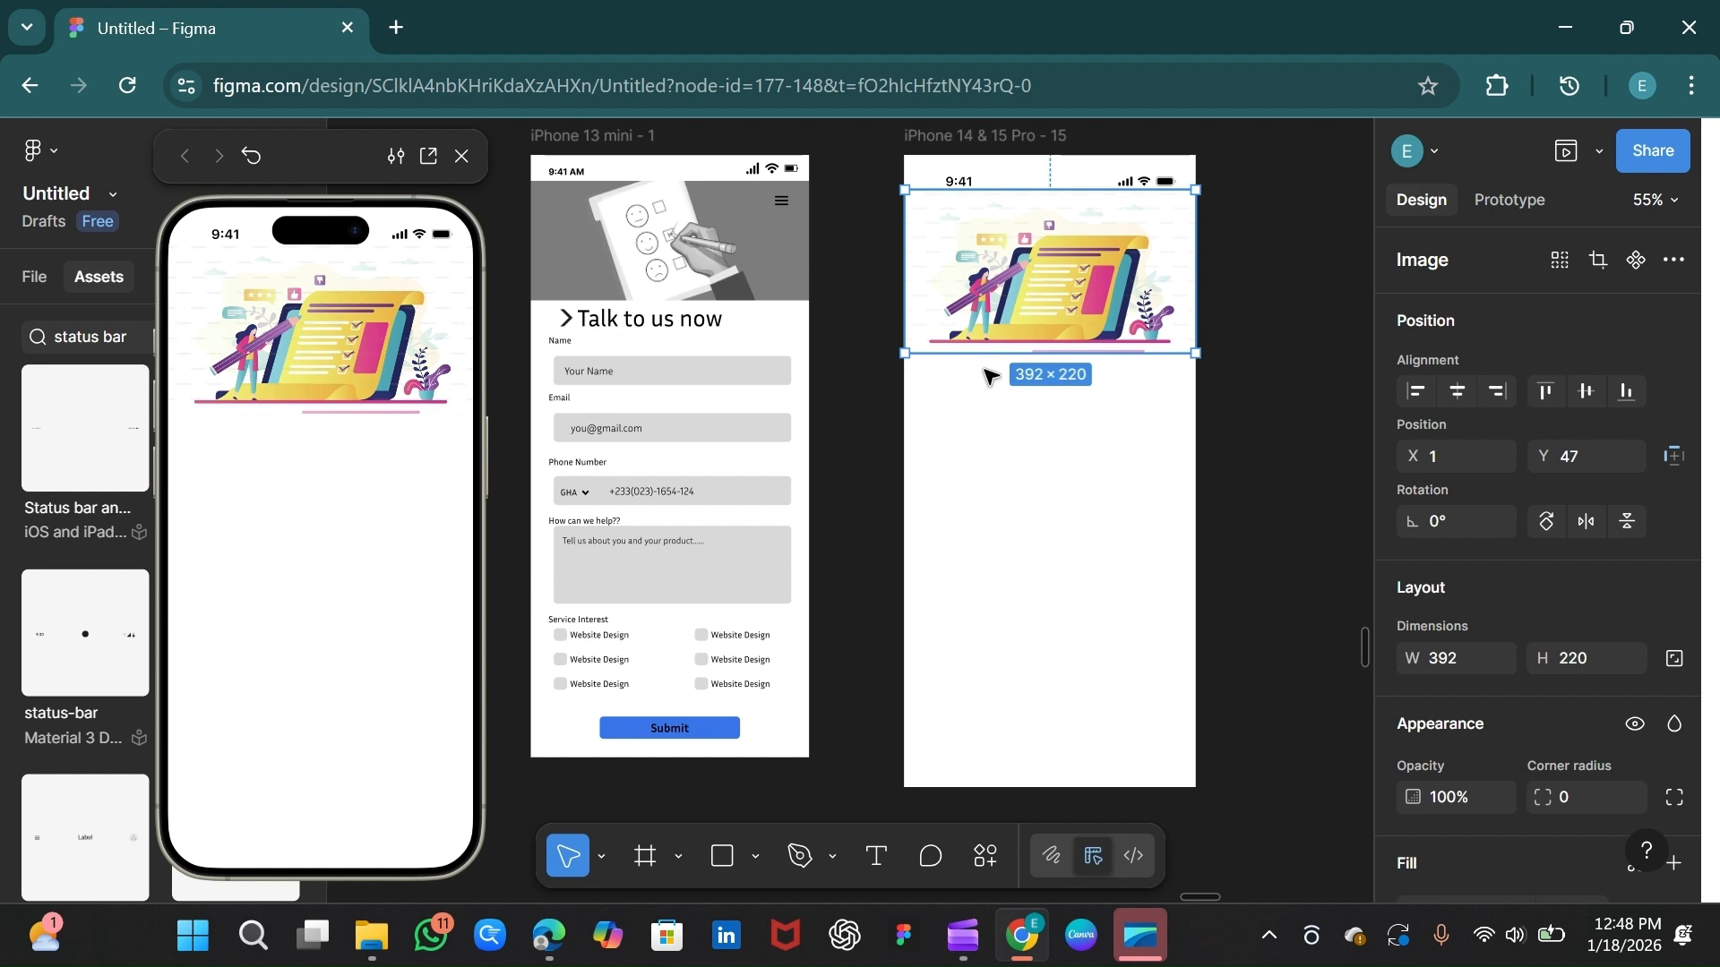
drag(1011, 351, 1009, 342)
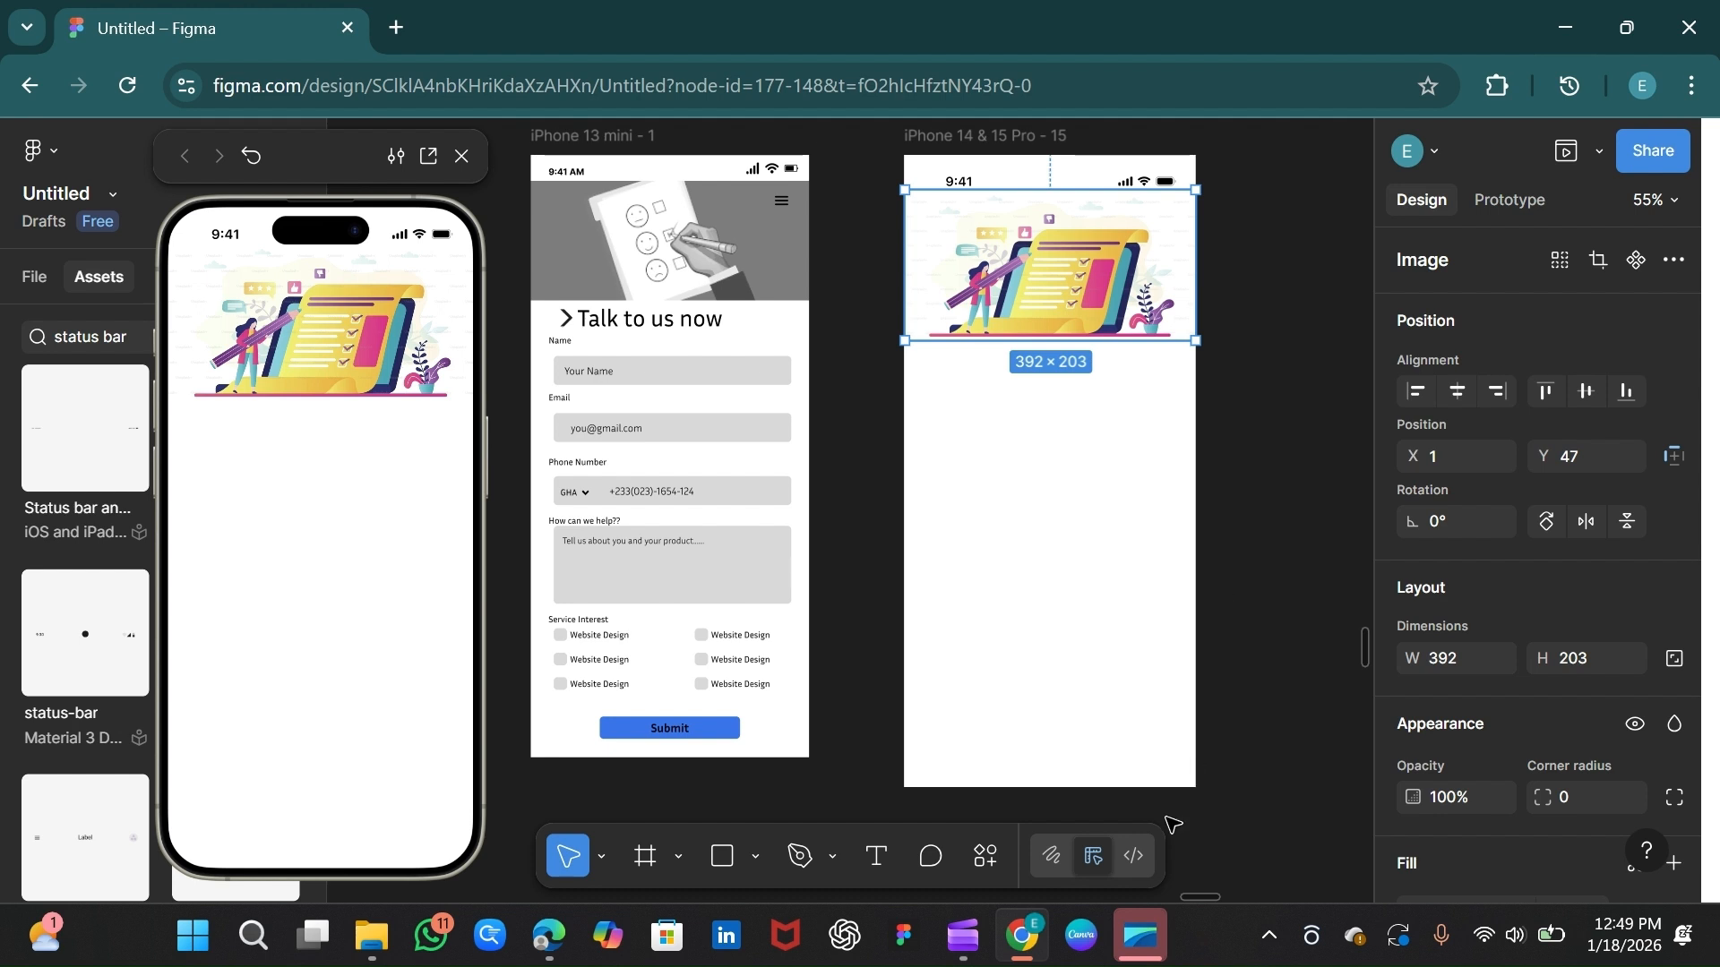
Step: Draw a rectangle about 298 × 40 over the illustration's lower edge and set its fill to FFFFFF
click(725, 853)
mouse_move(903, 311)
mouse_down()
mouse_move(1138, 326)
mouse_move(1124, 341)
mouse_up()
scroll(1473, 735, down, 3)
click(1476, 630)
text(ffffff)
key(Return)
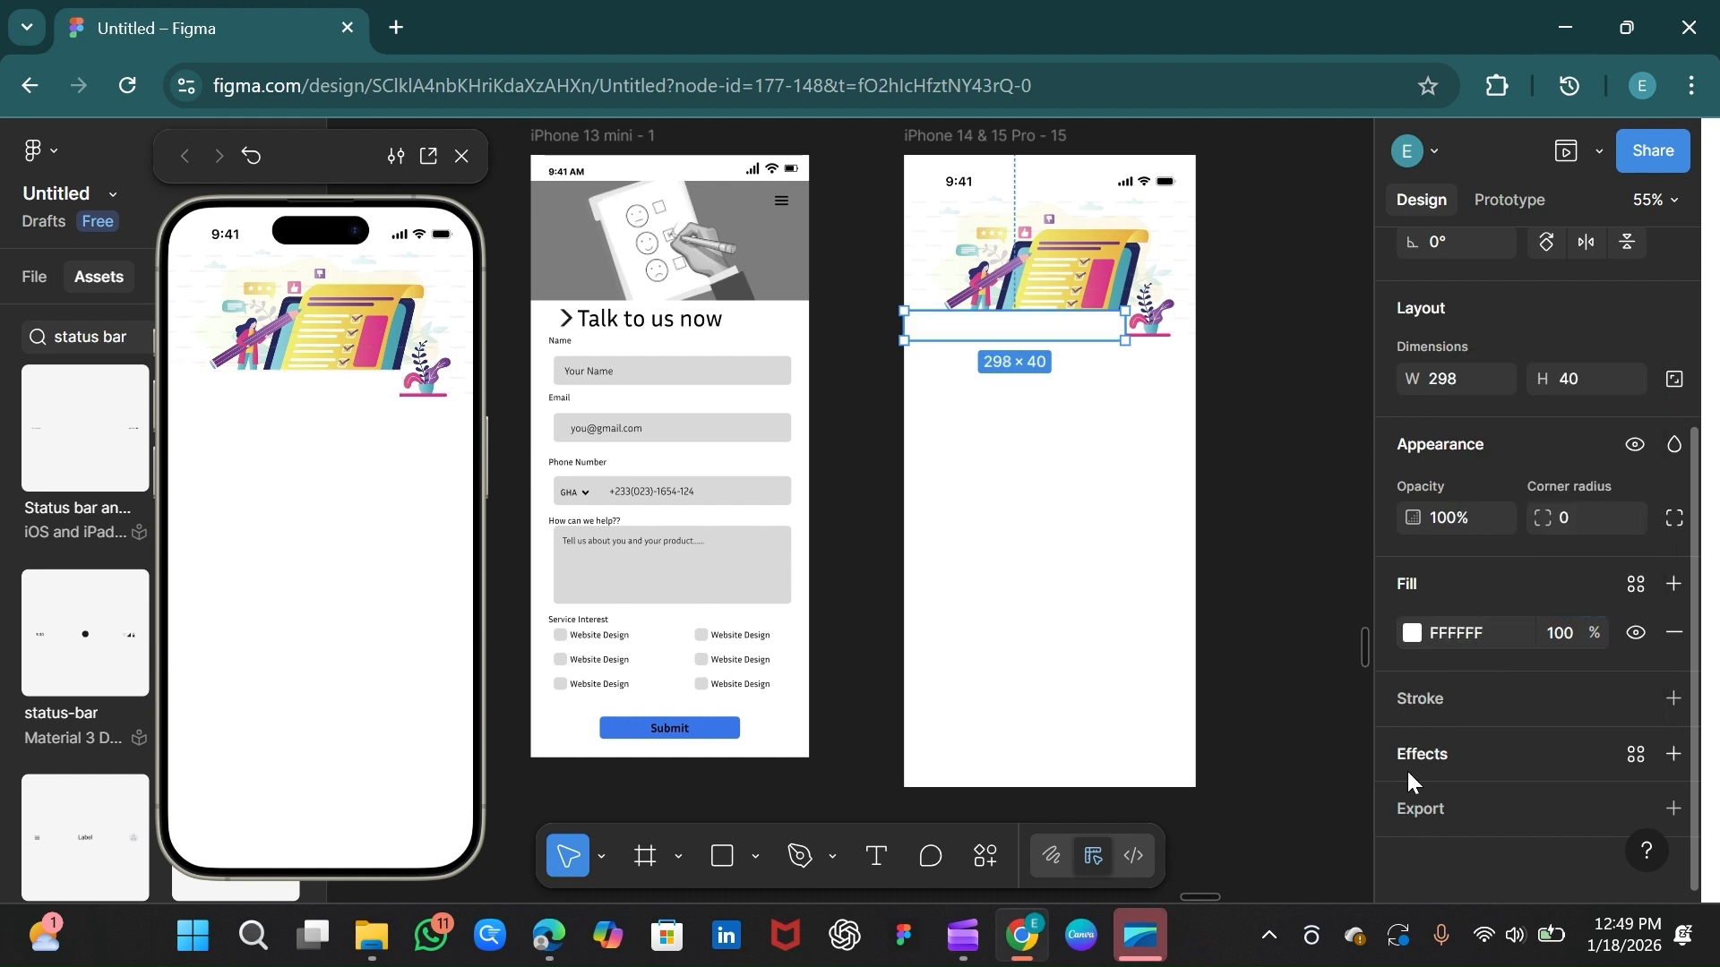
Step: Add an effect to the white rectangle, change it to Layer blur and open its settings
click(1415, 767)
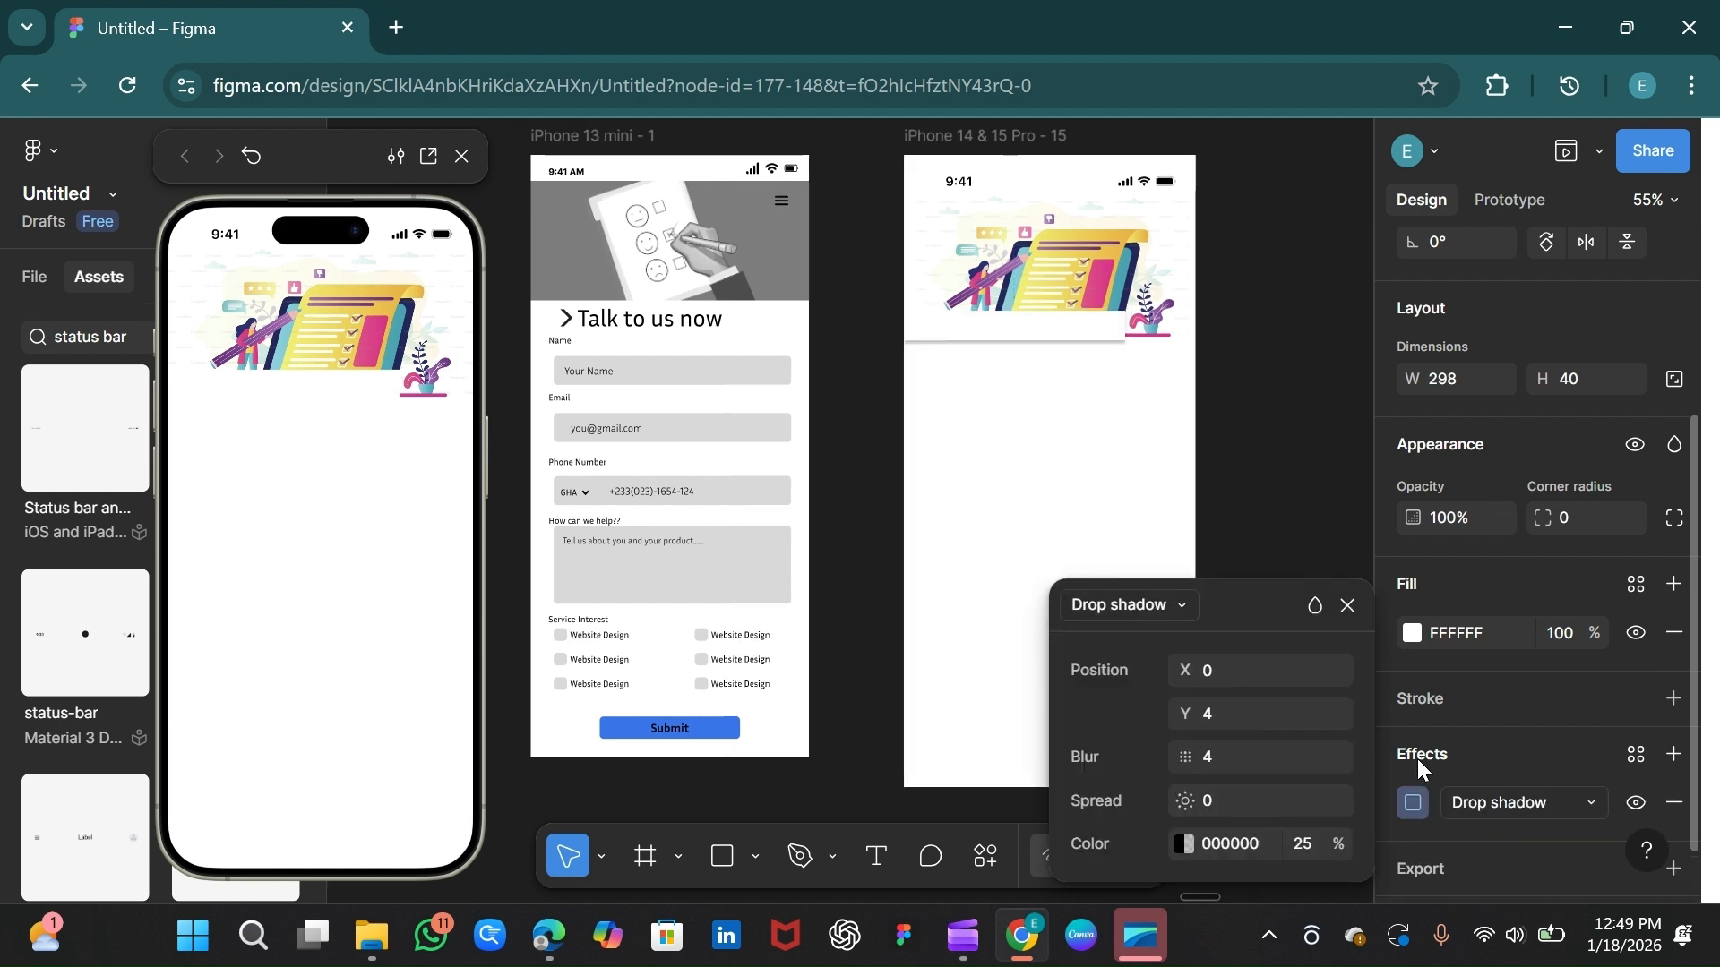
click(1476, 806)
click(1501, 627)
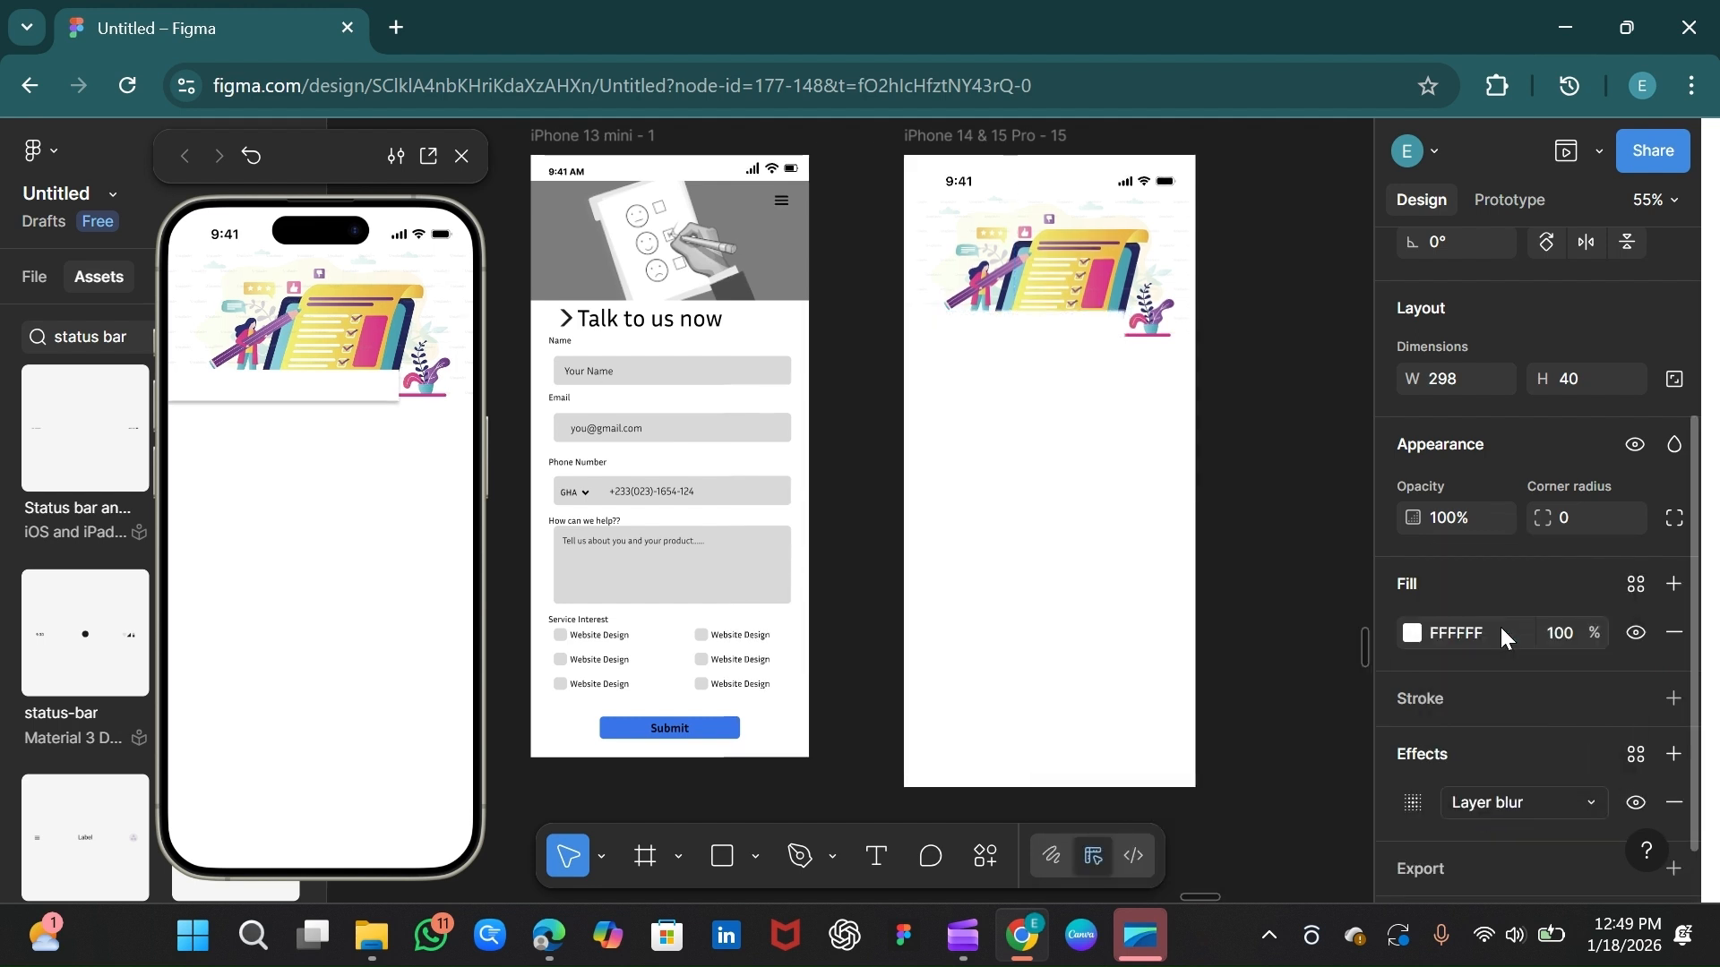
click(1415, 806)
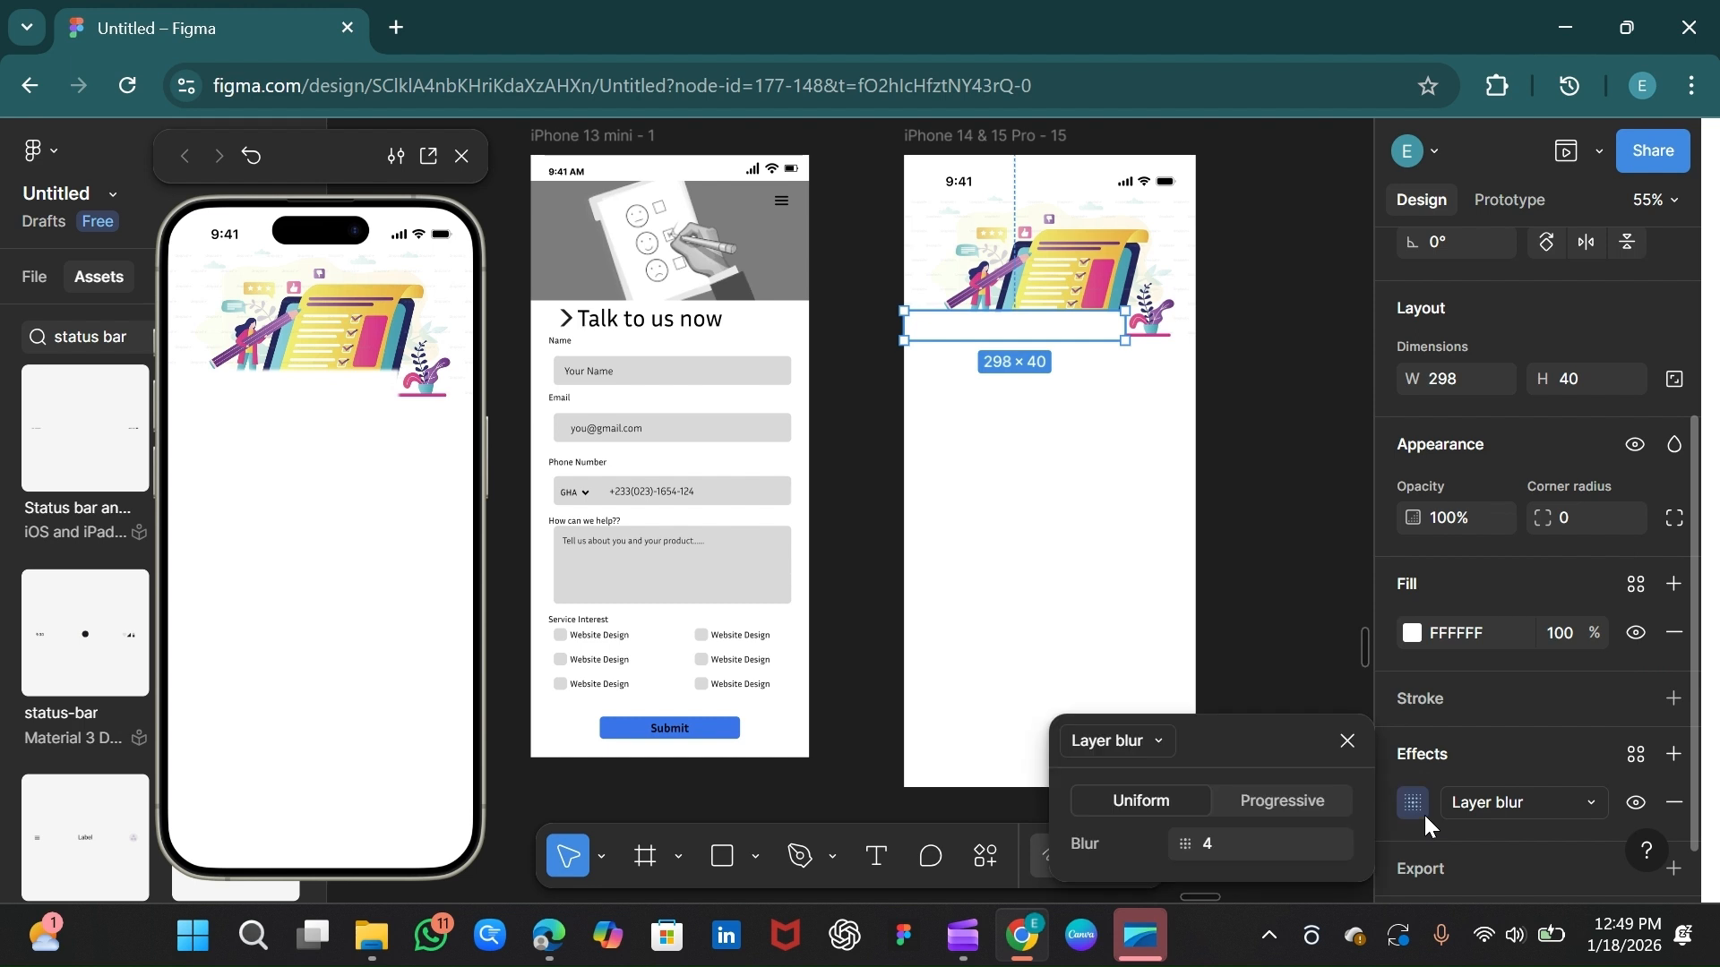
Step: Set the white rectangle's uniform layer blur to 20 and close the effect settings
click(1254, 851)
key(BackSpace)
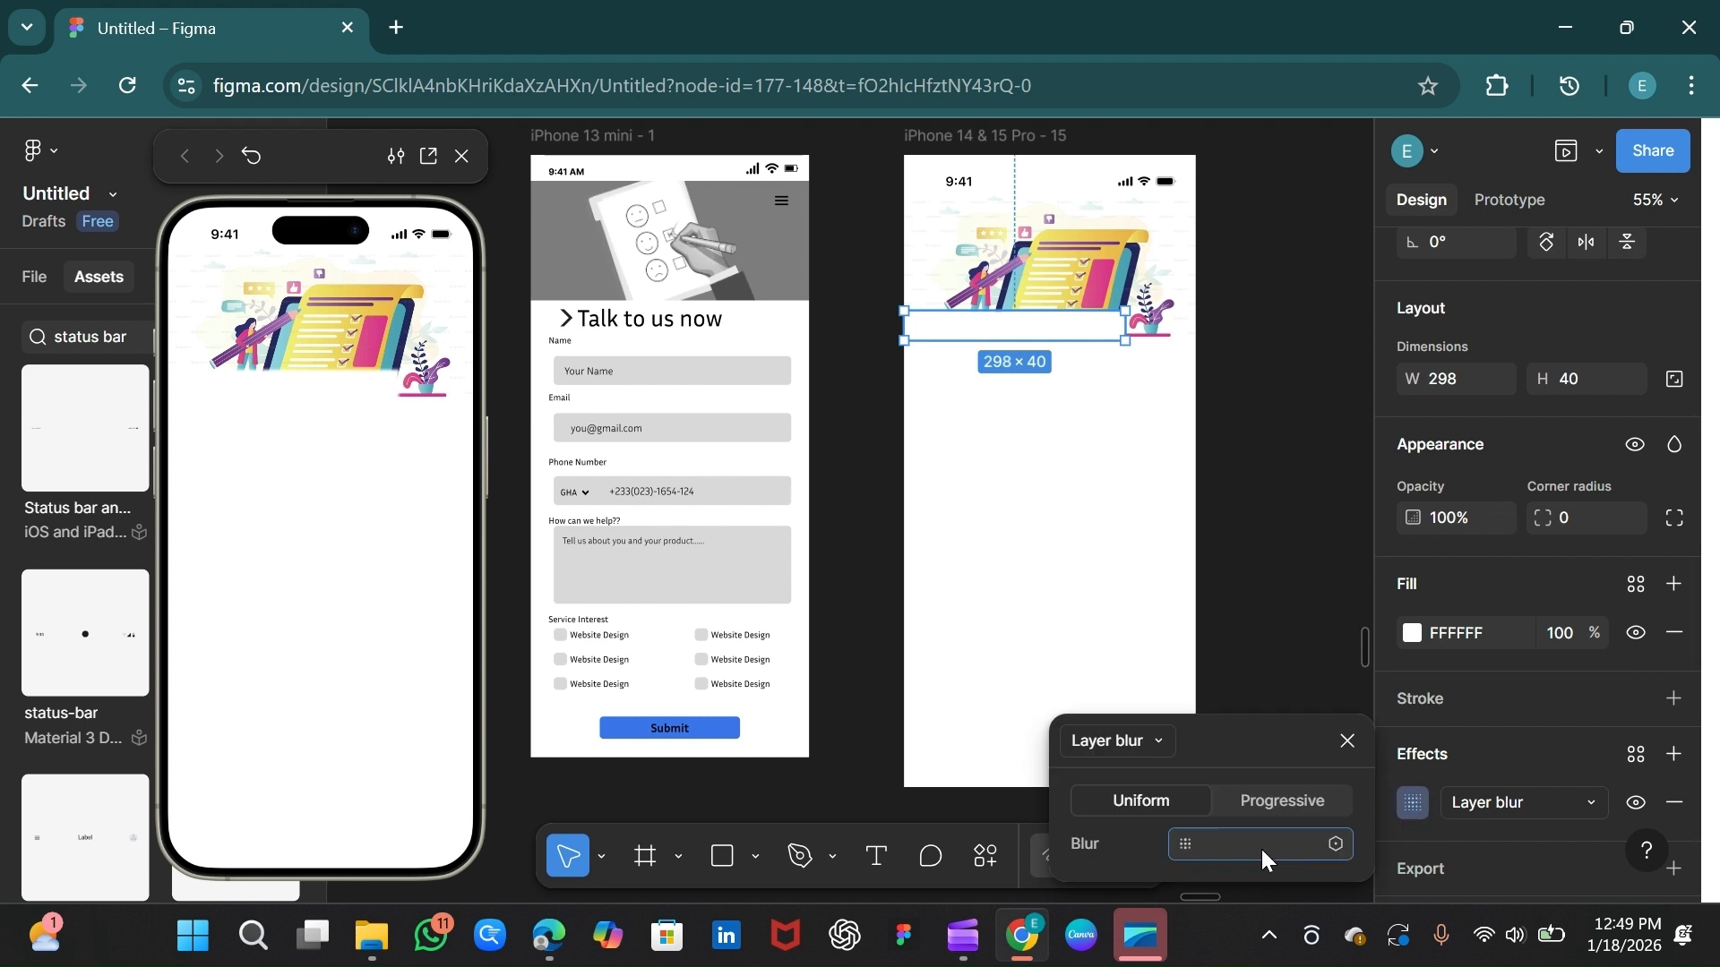
key(Return)
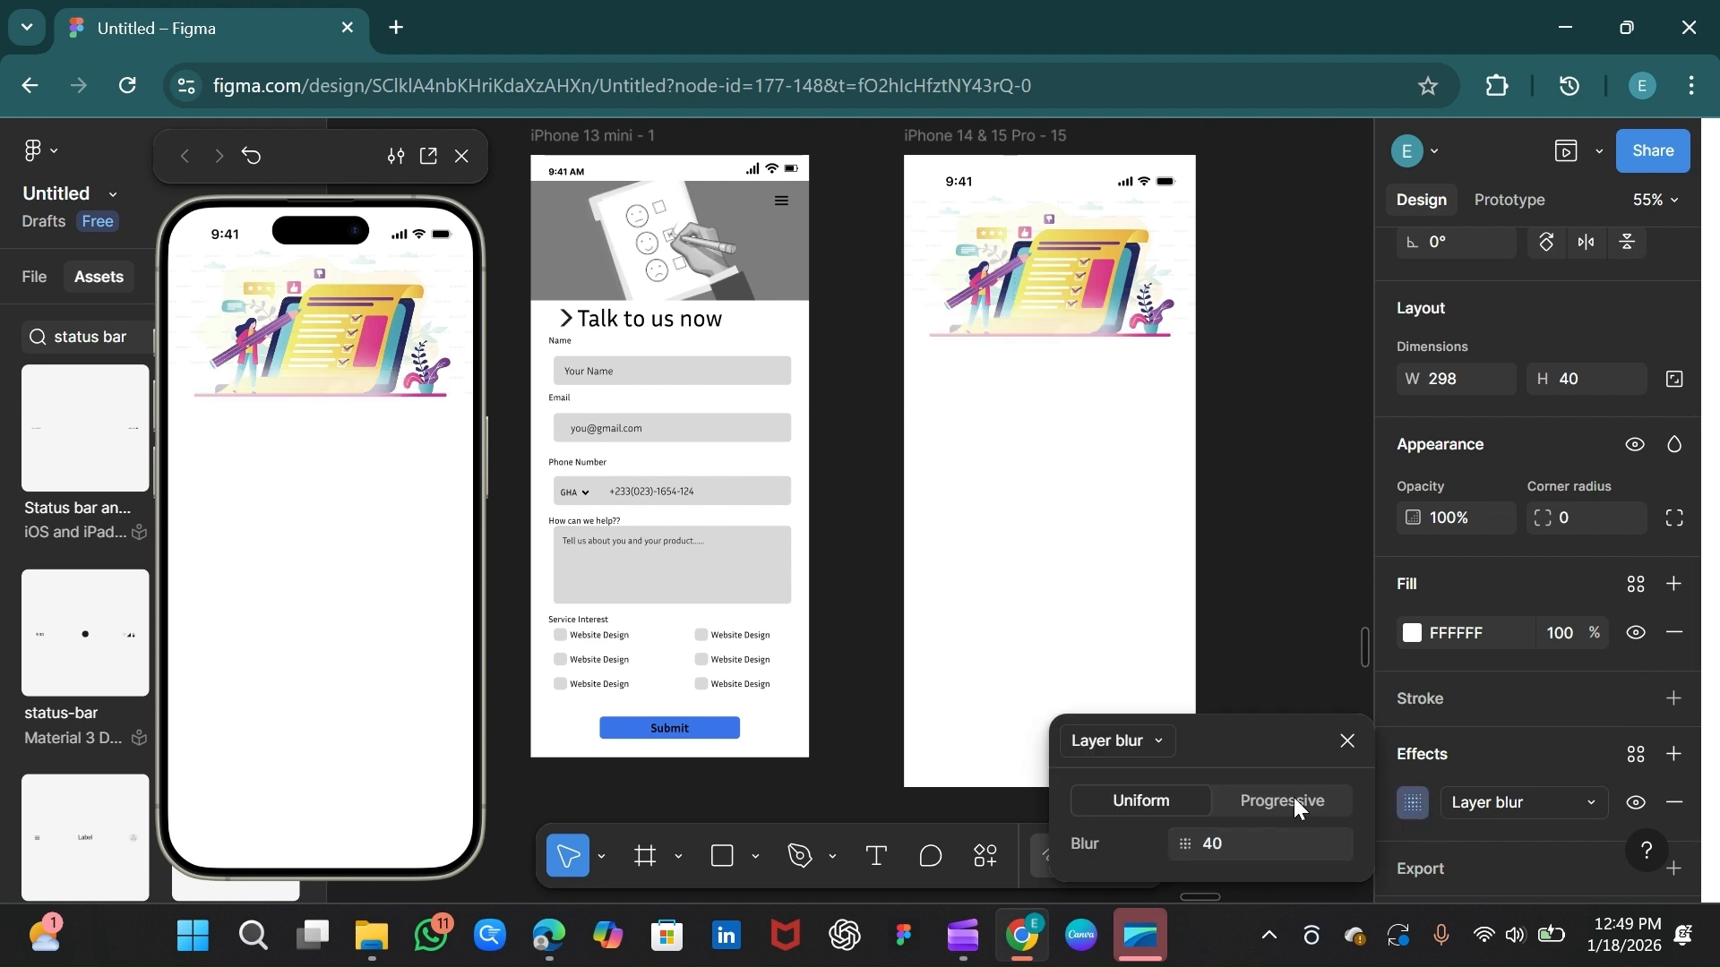
click(1240, 850)
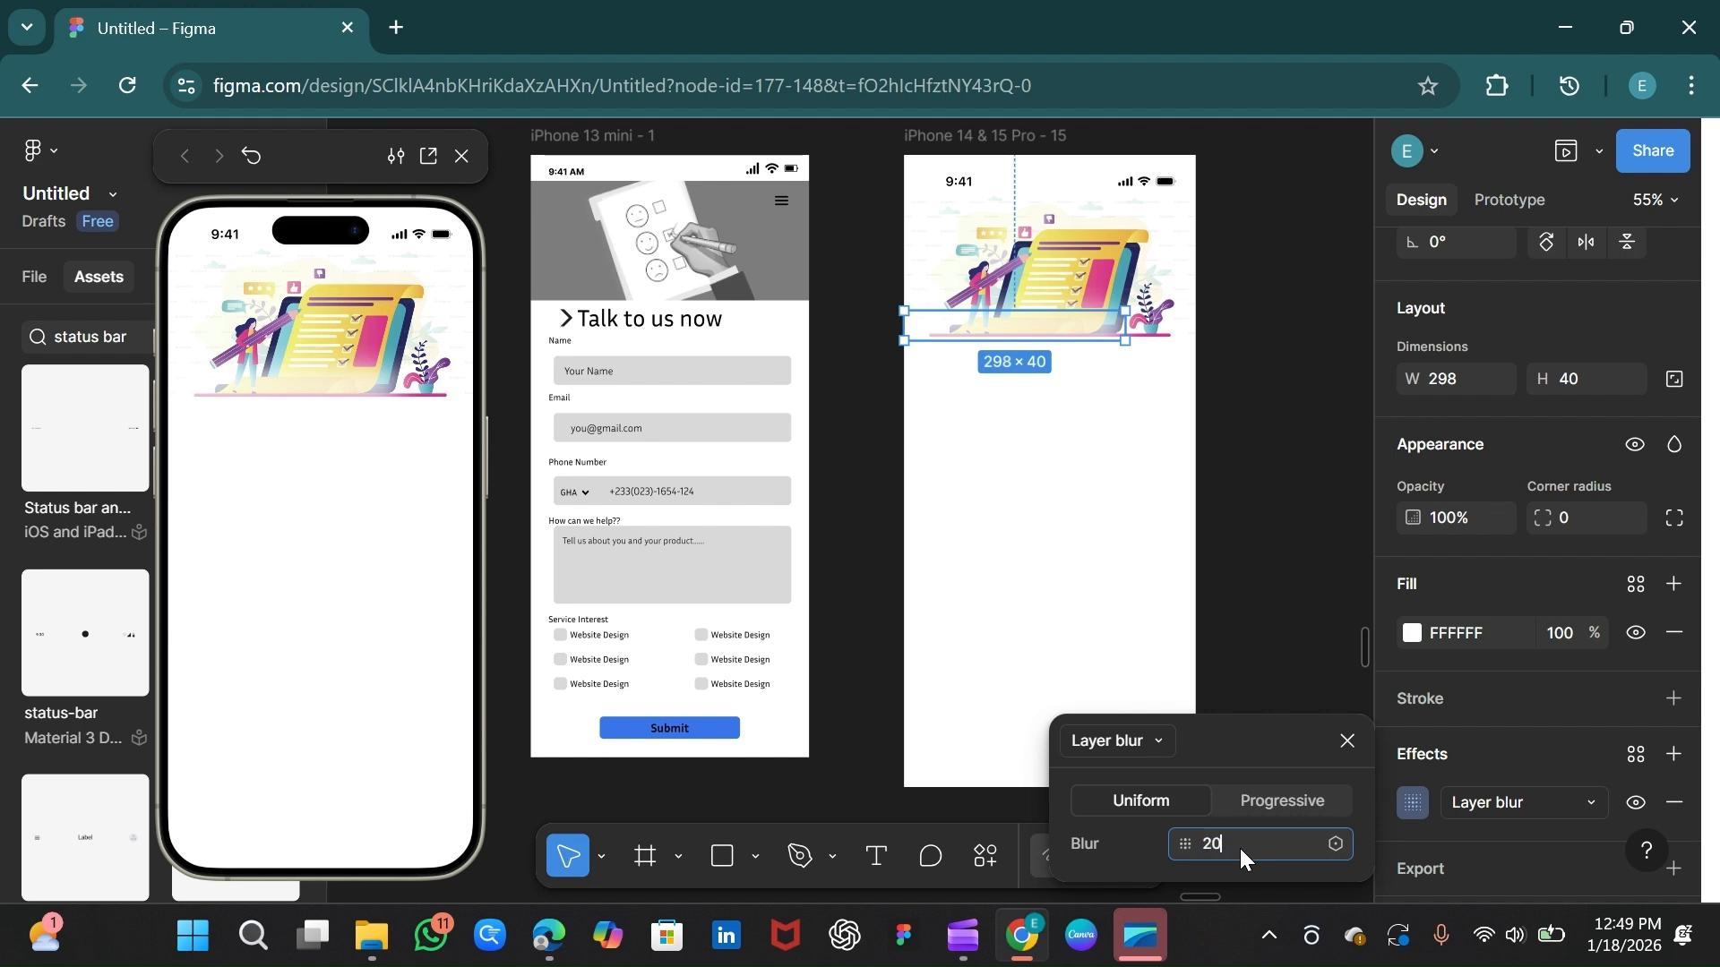
key(Return)
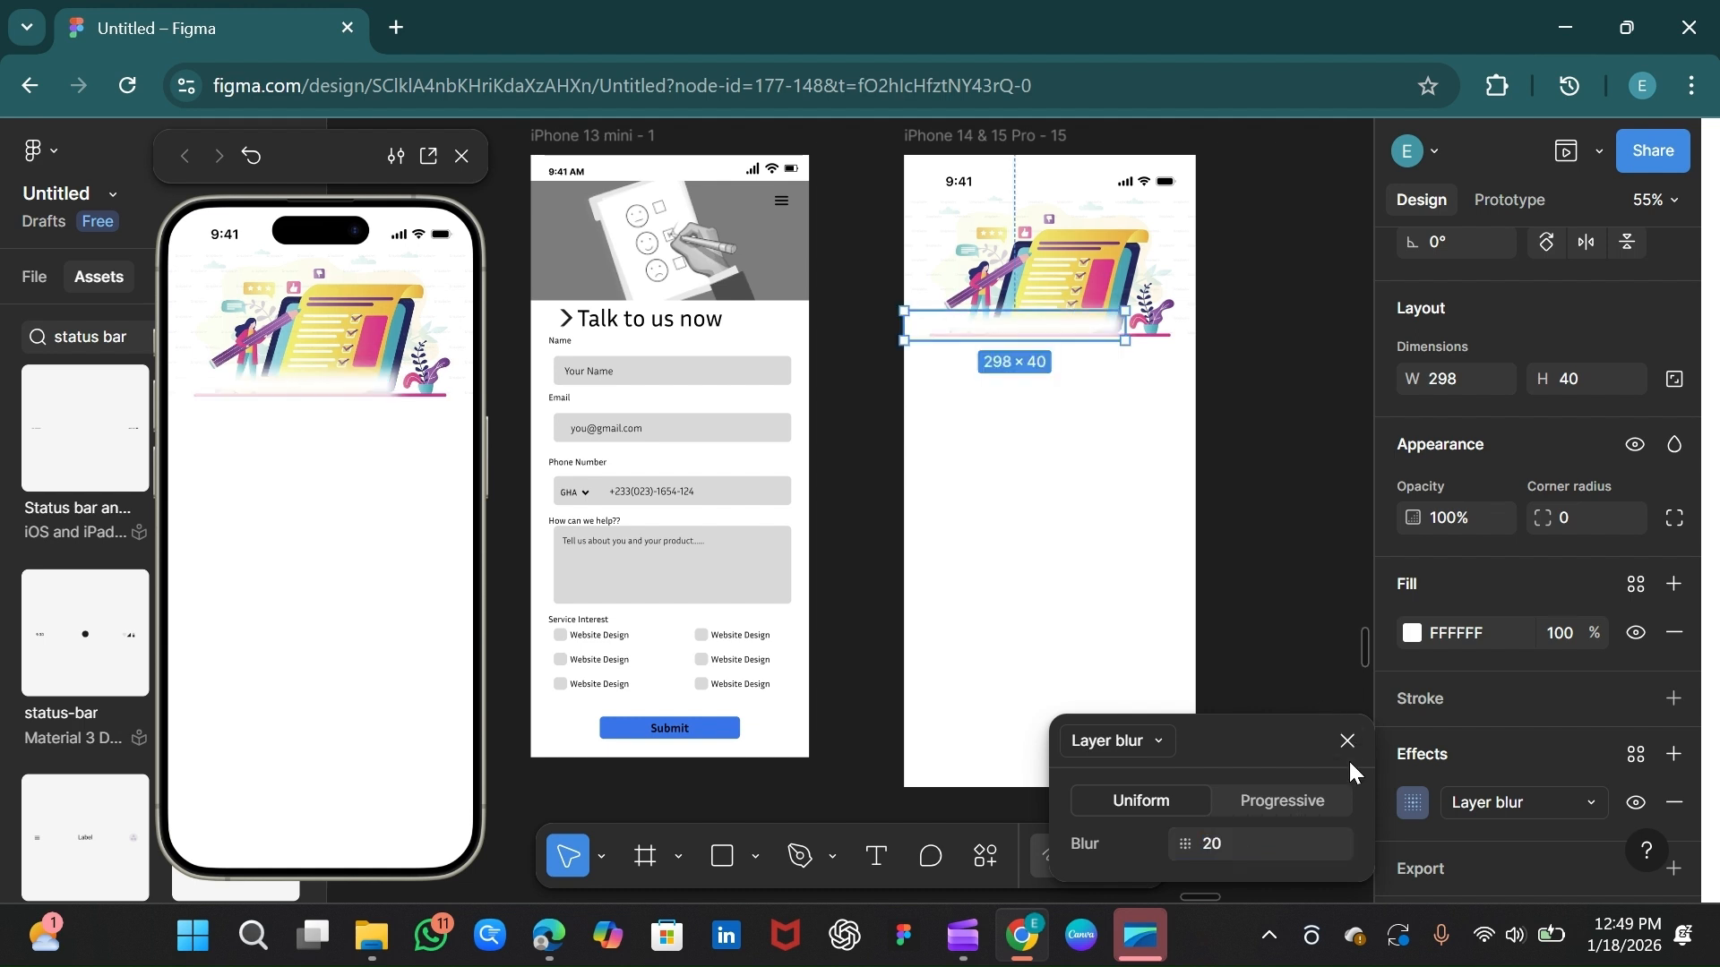
click(1348, 742)
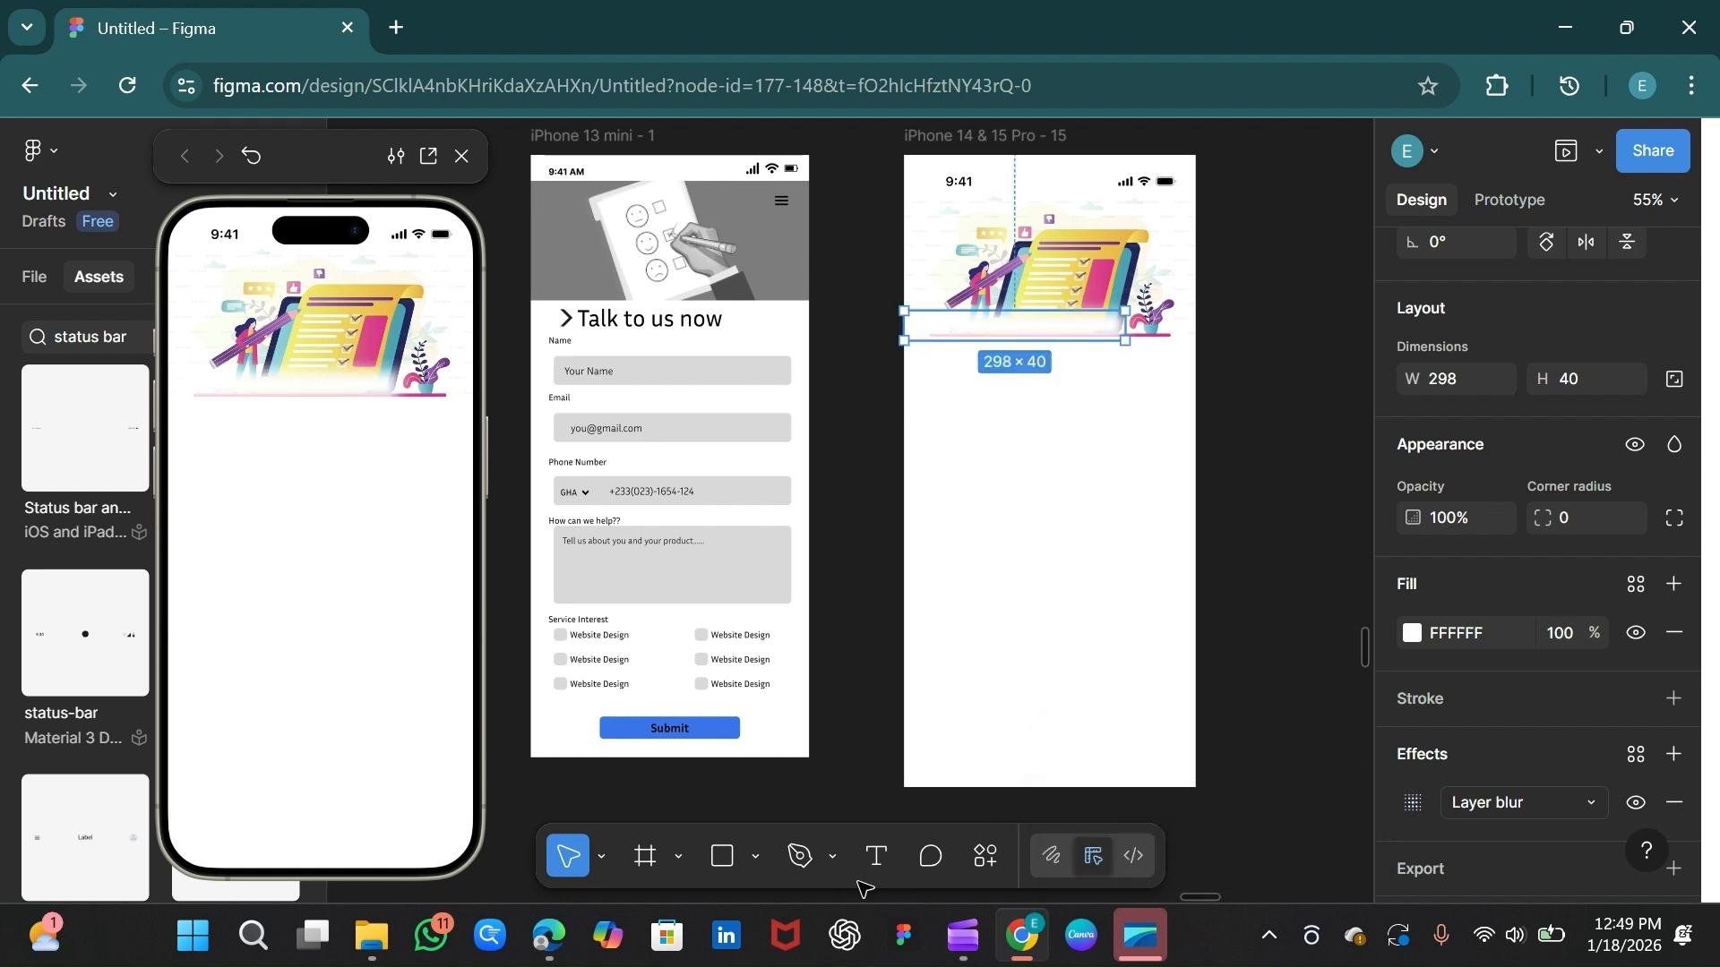
Step: Add the text "Talk to us now" below the illustration in the new frame
click(876, 855)
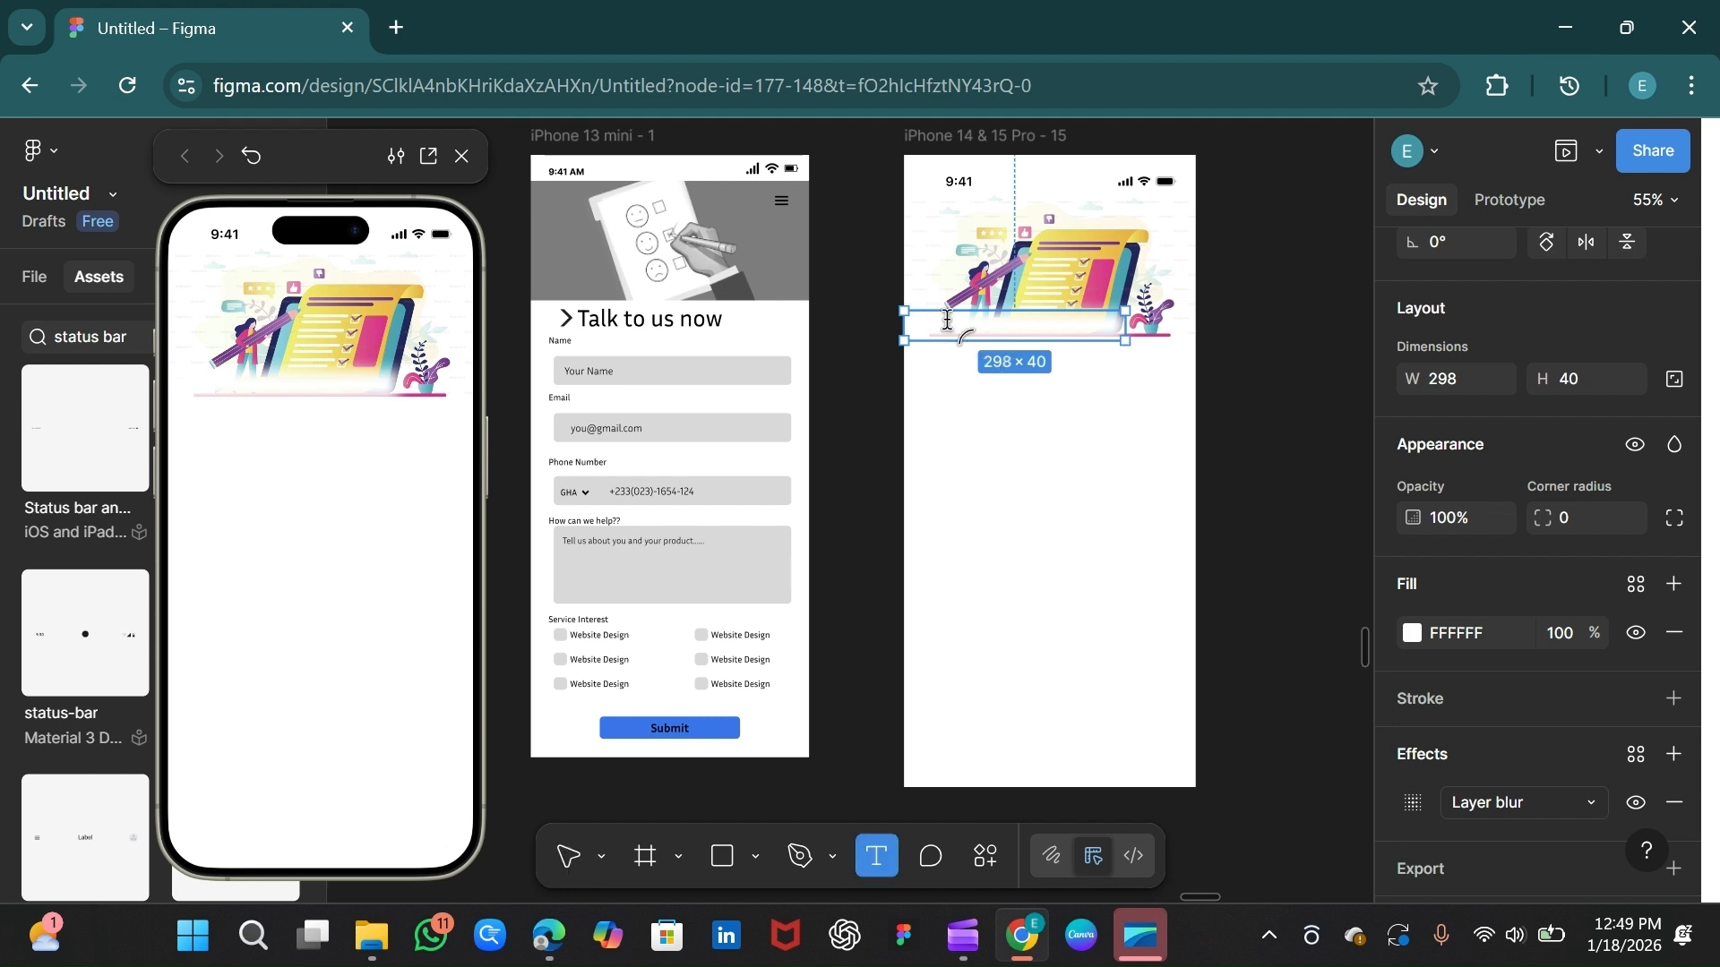
click(989, 417)
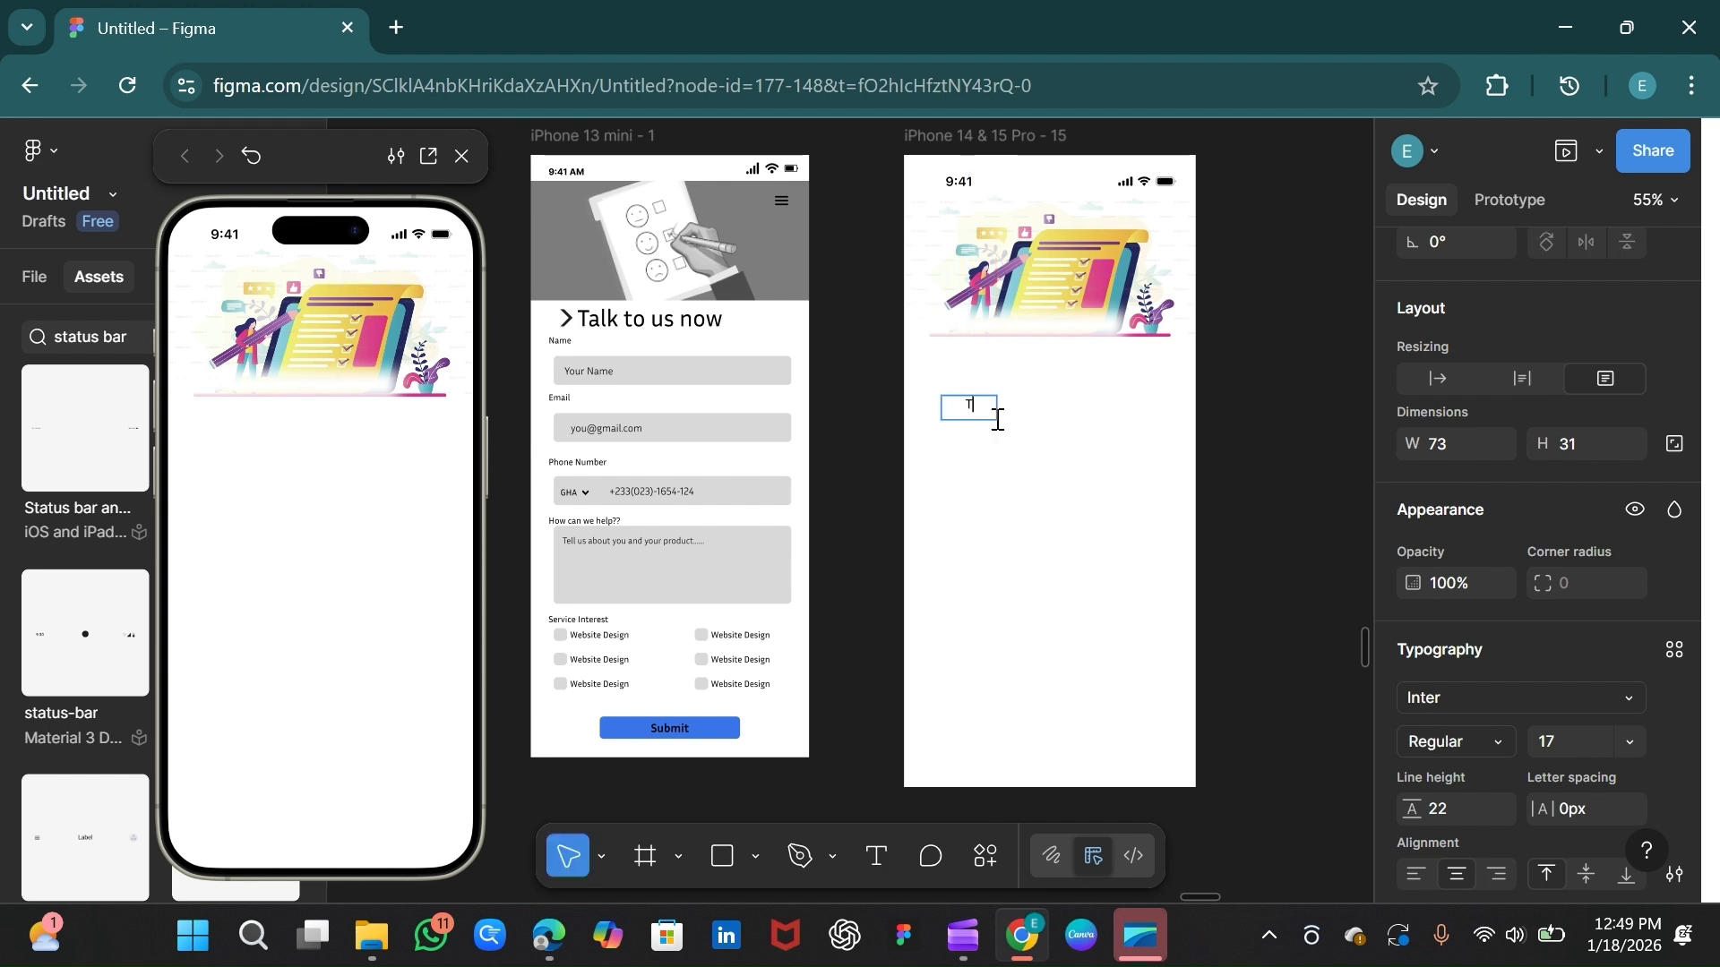
text(Talk to us now)
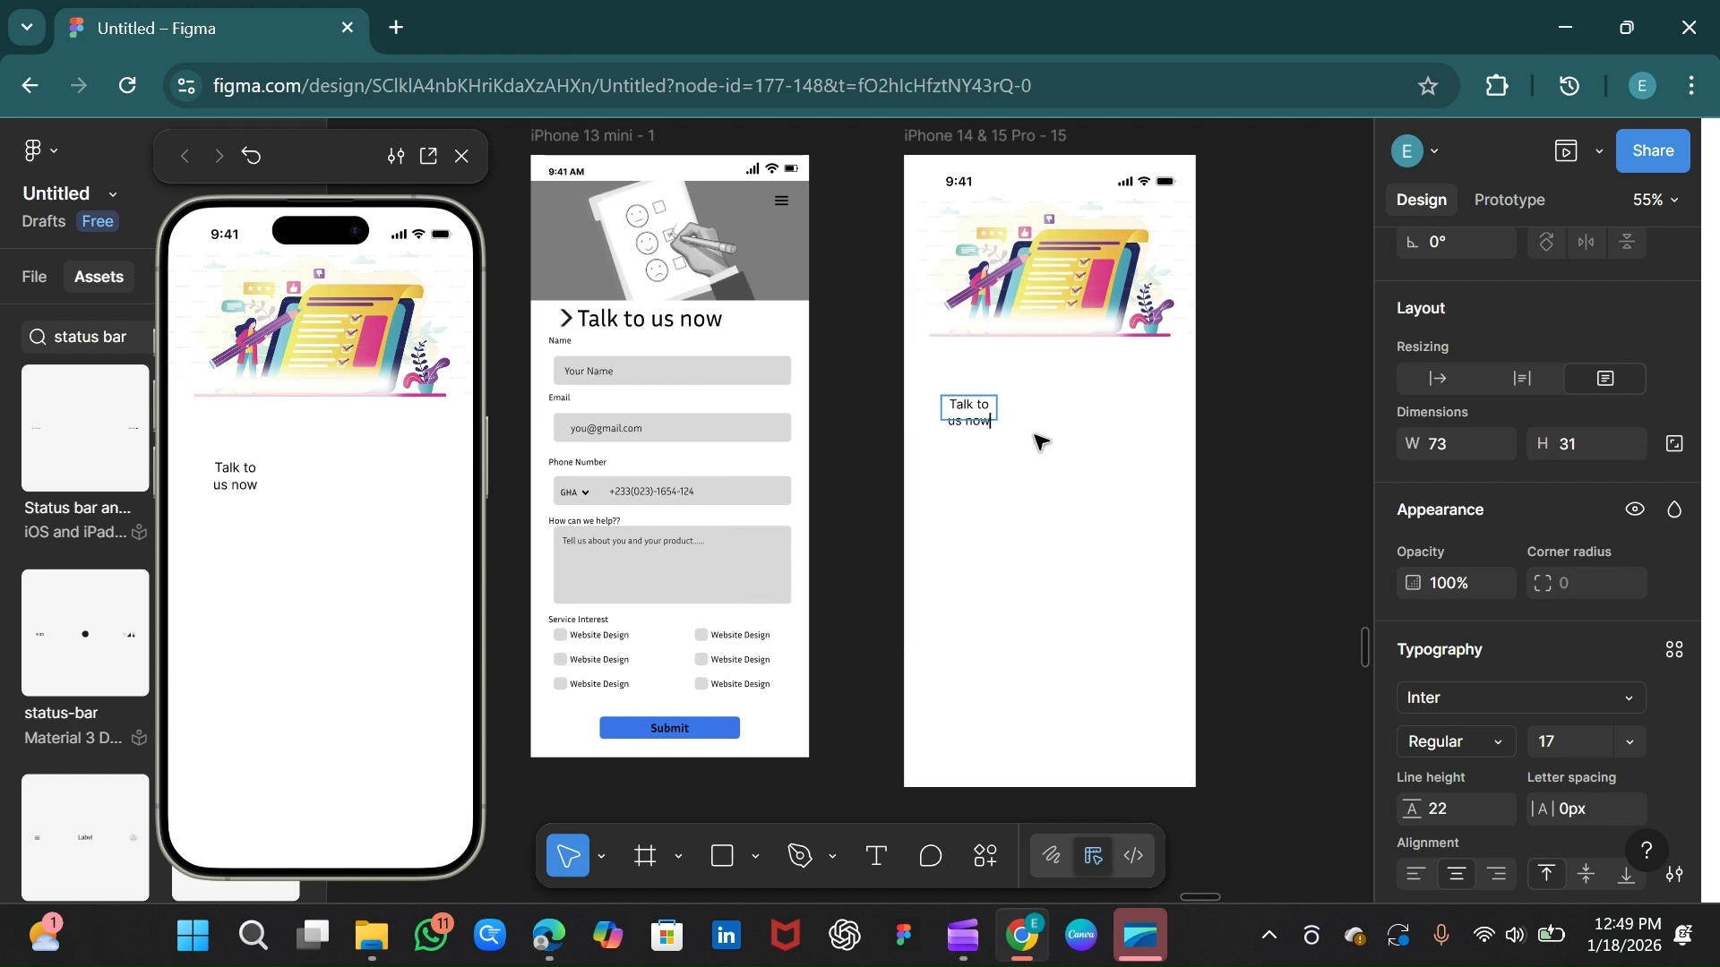
key(Escape)
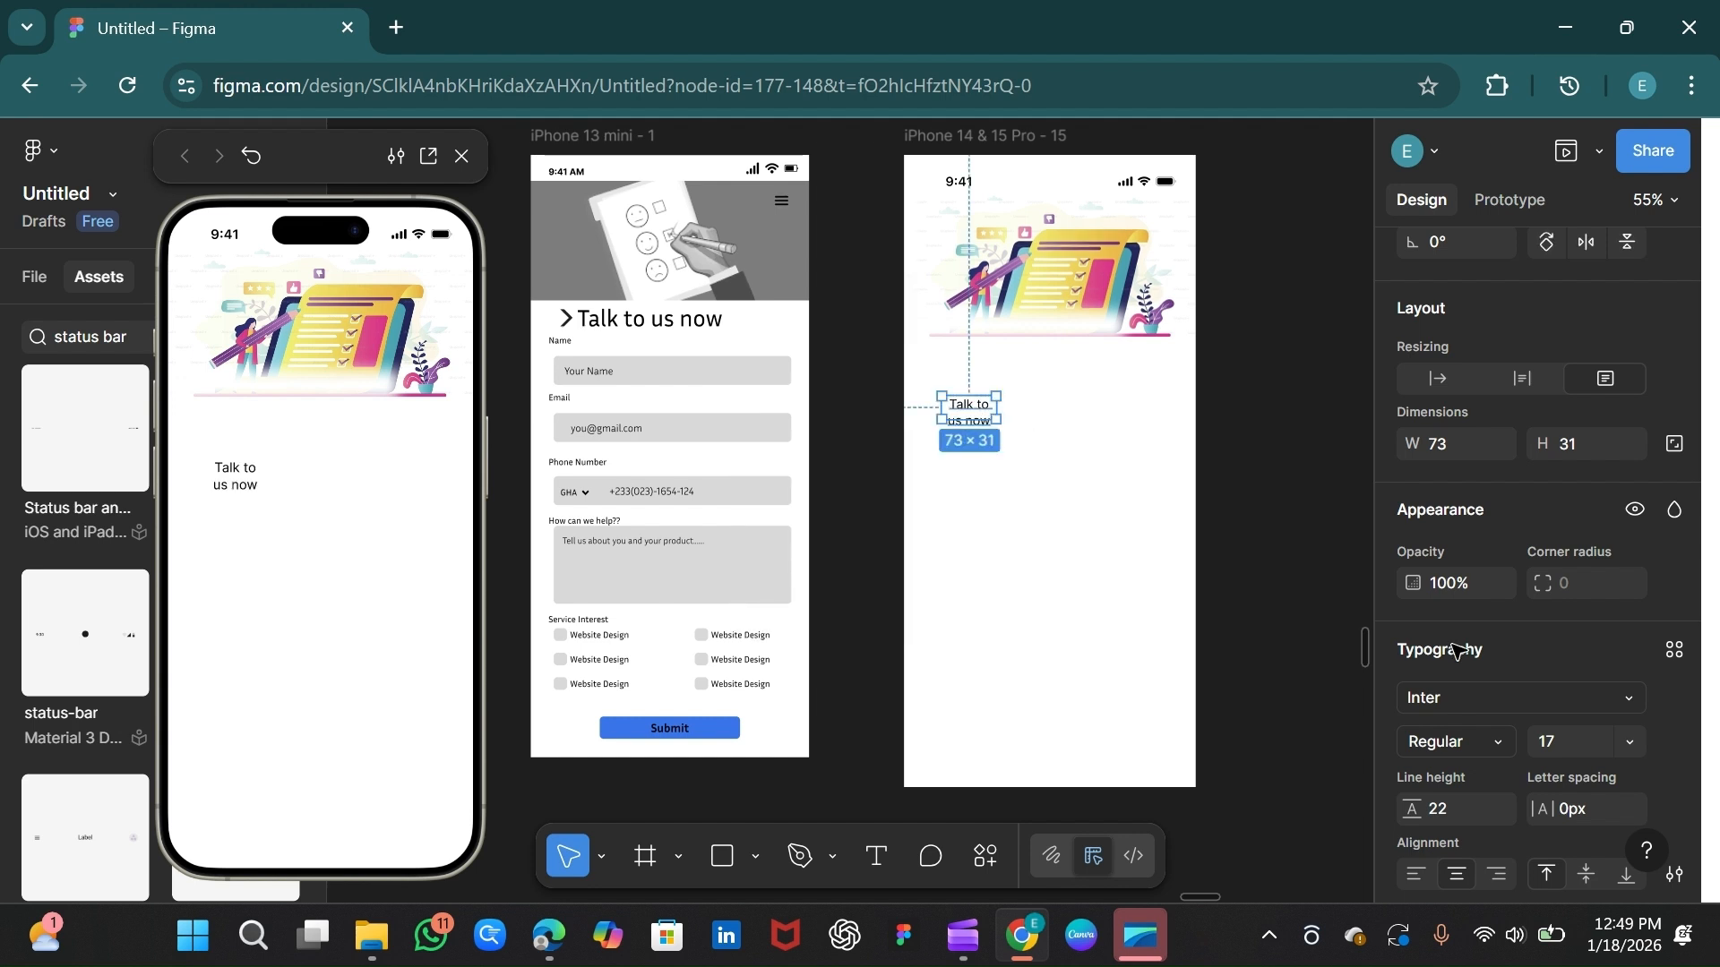
Step: Make the "Talk to us now" heading 24 Bold, widen it to about 170 × 29 and place it over the blurred rectangle
click(1631, 742)
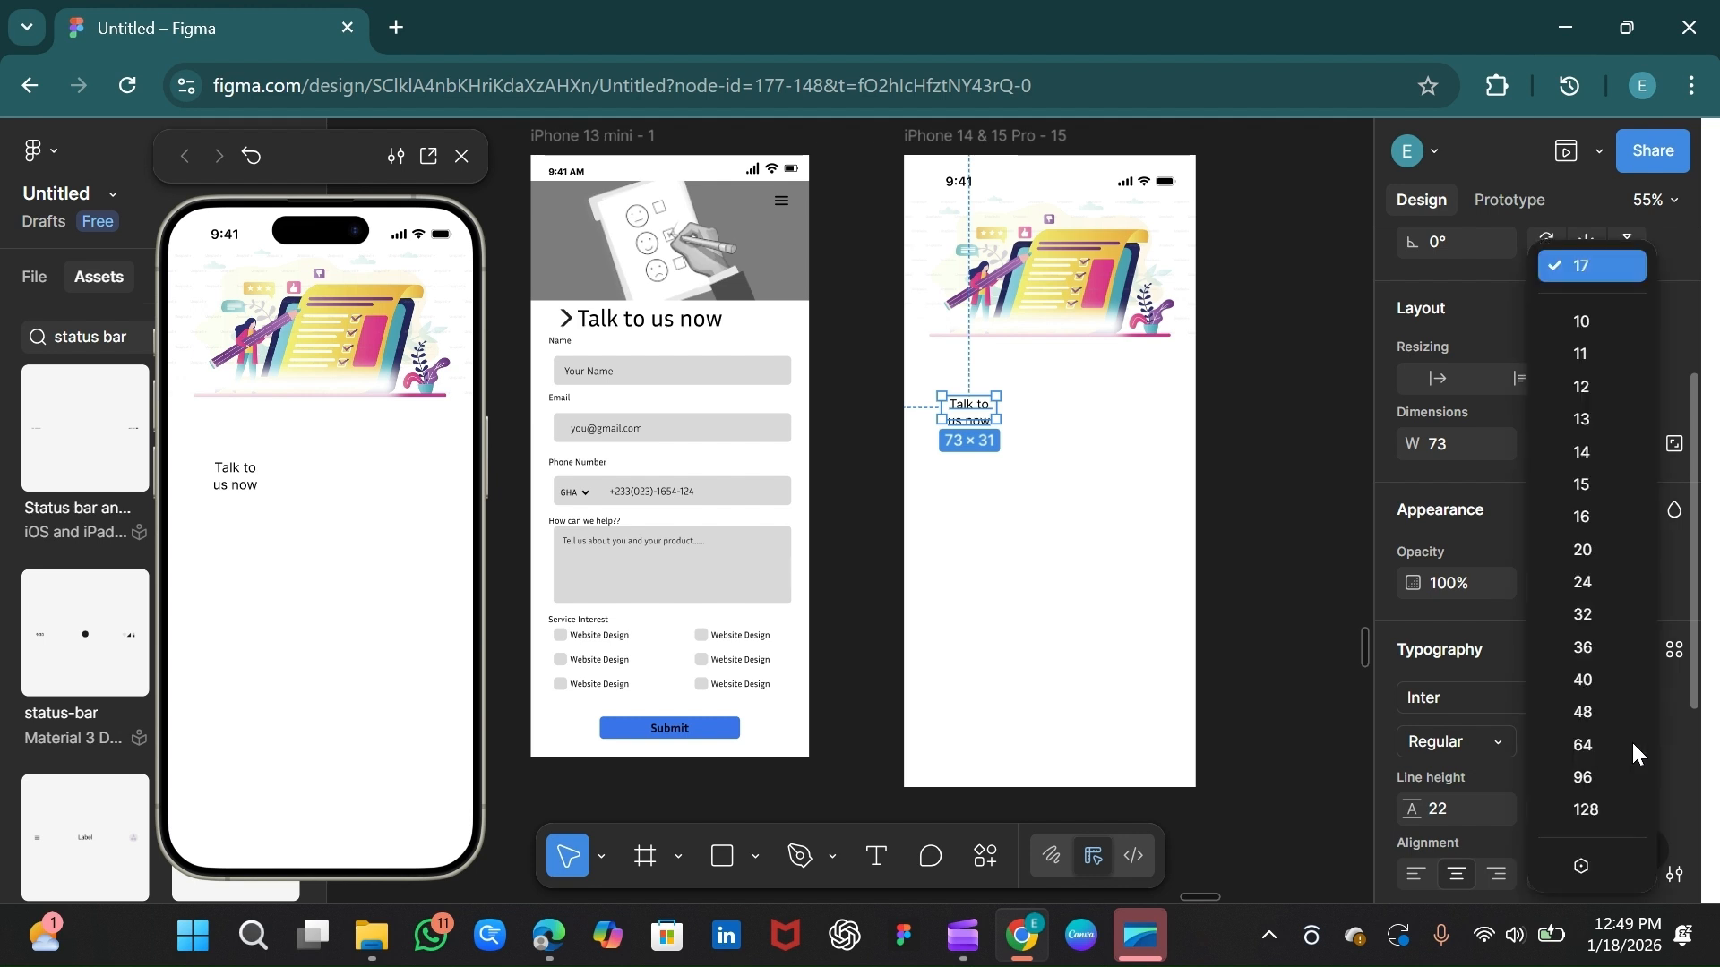
click(1582, 579)
click(1488, 740)
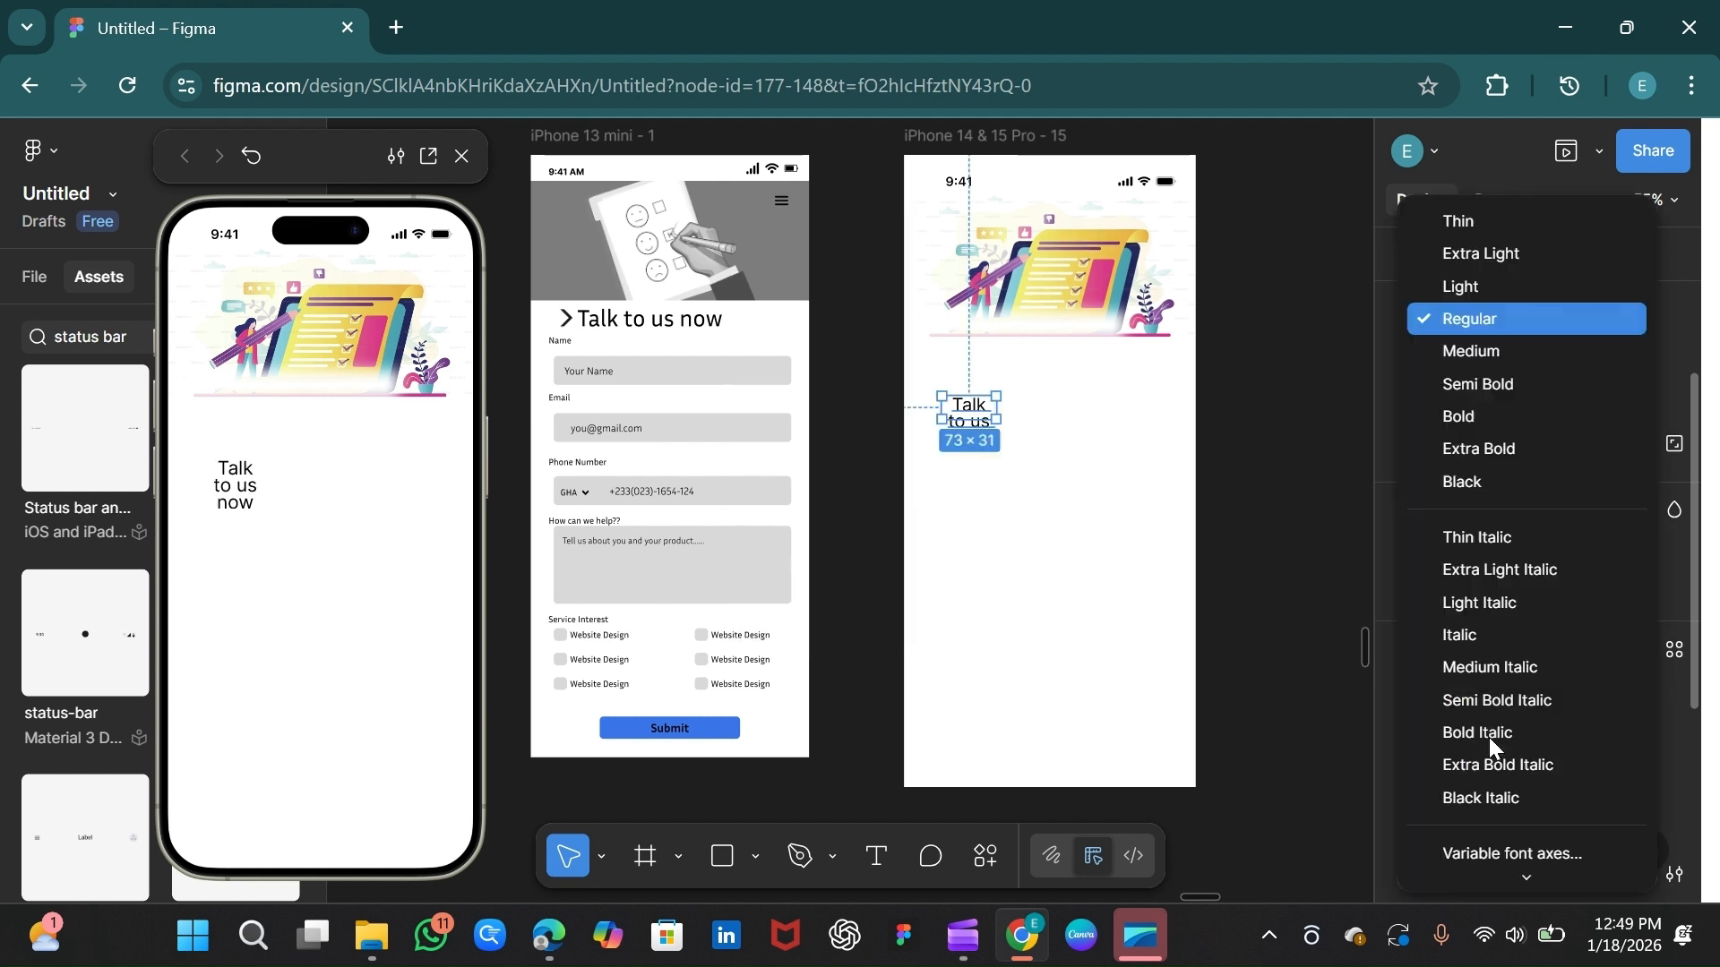
click(1497, 419)
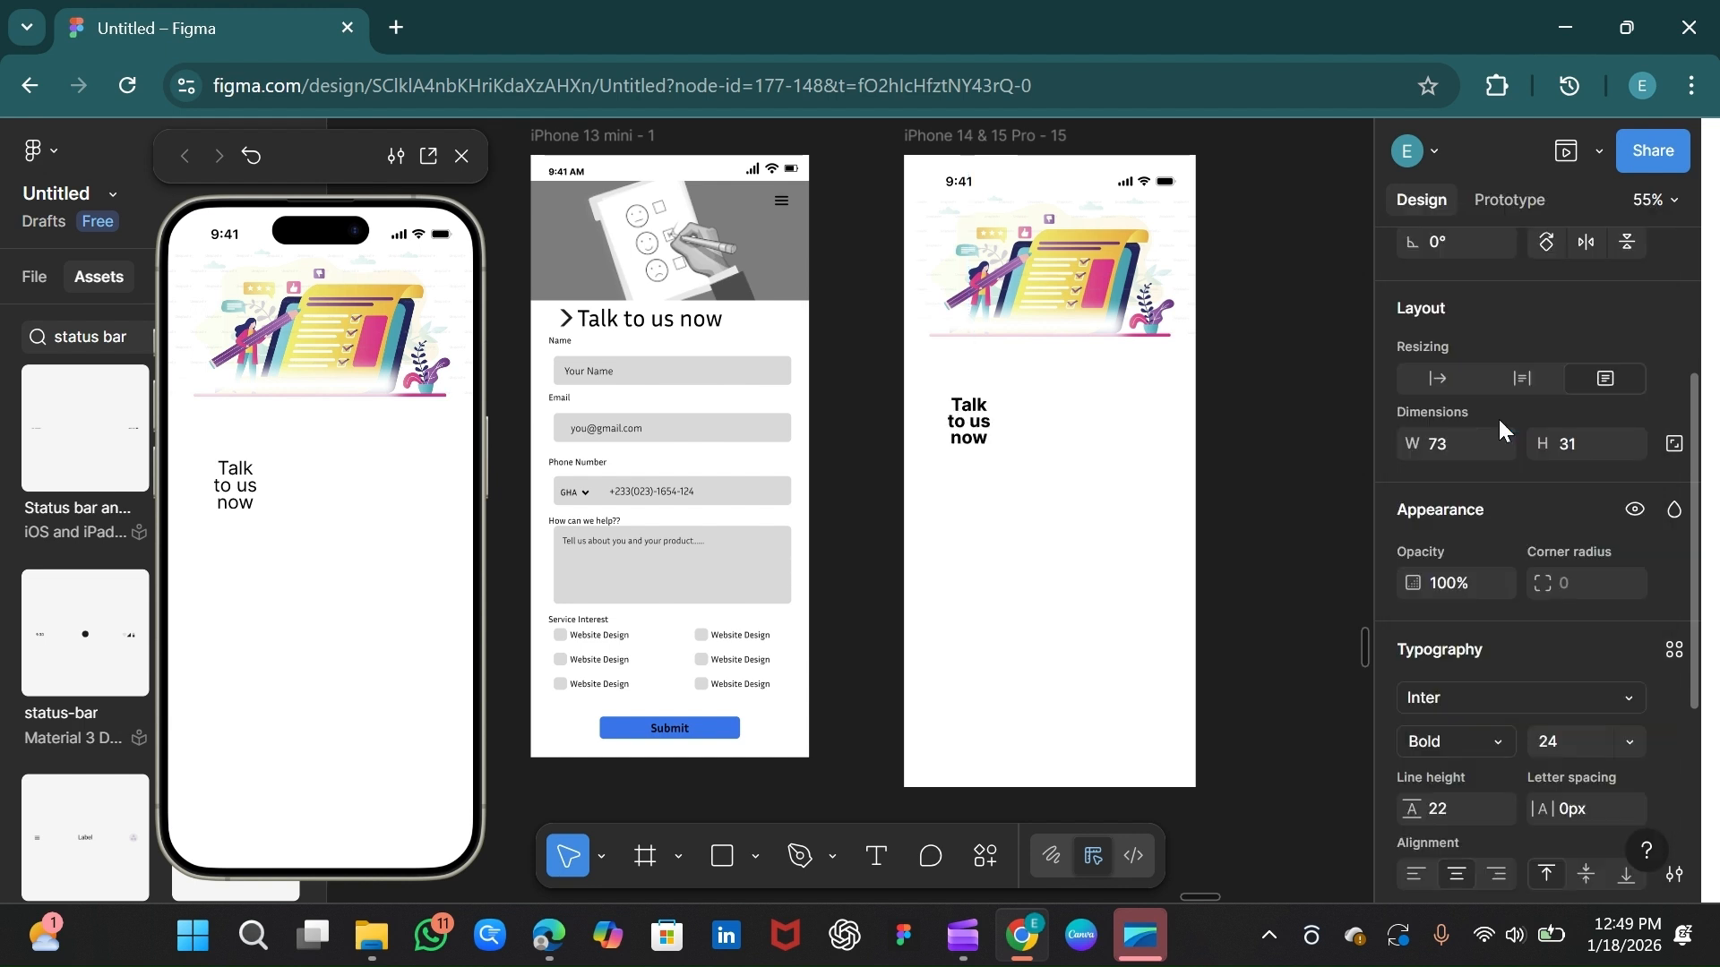
drag(1003, 406, 1004, 328)
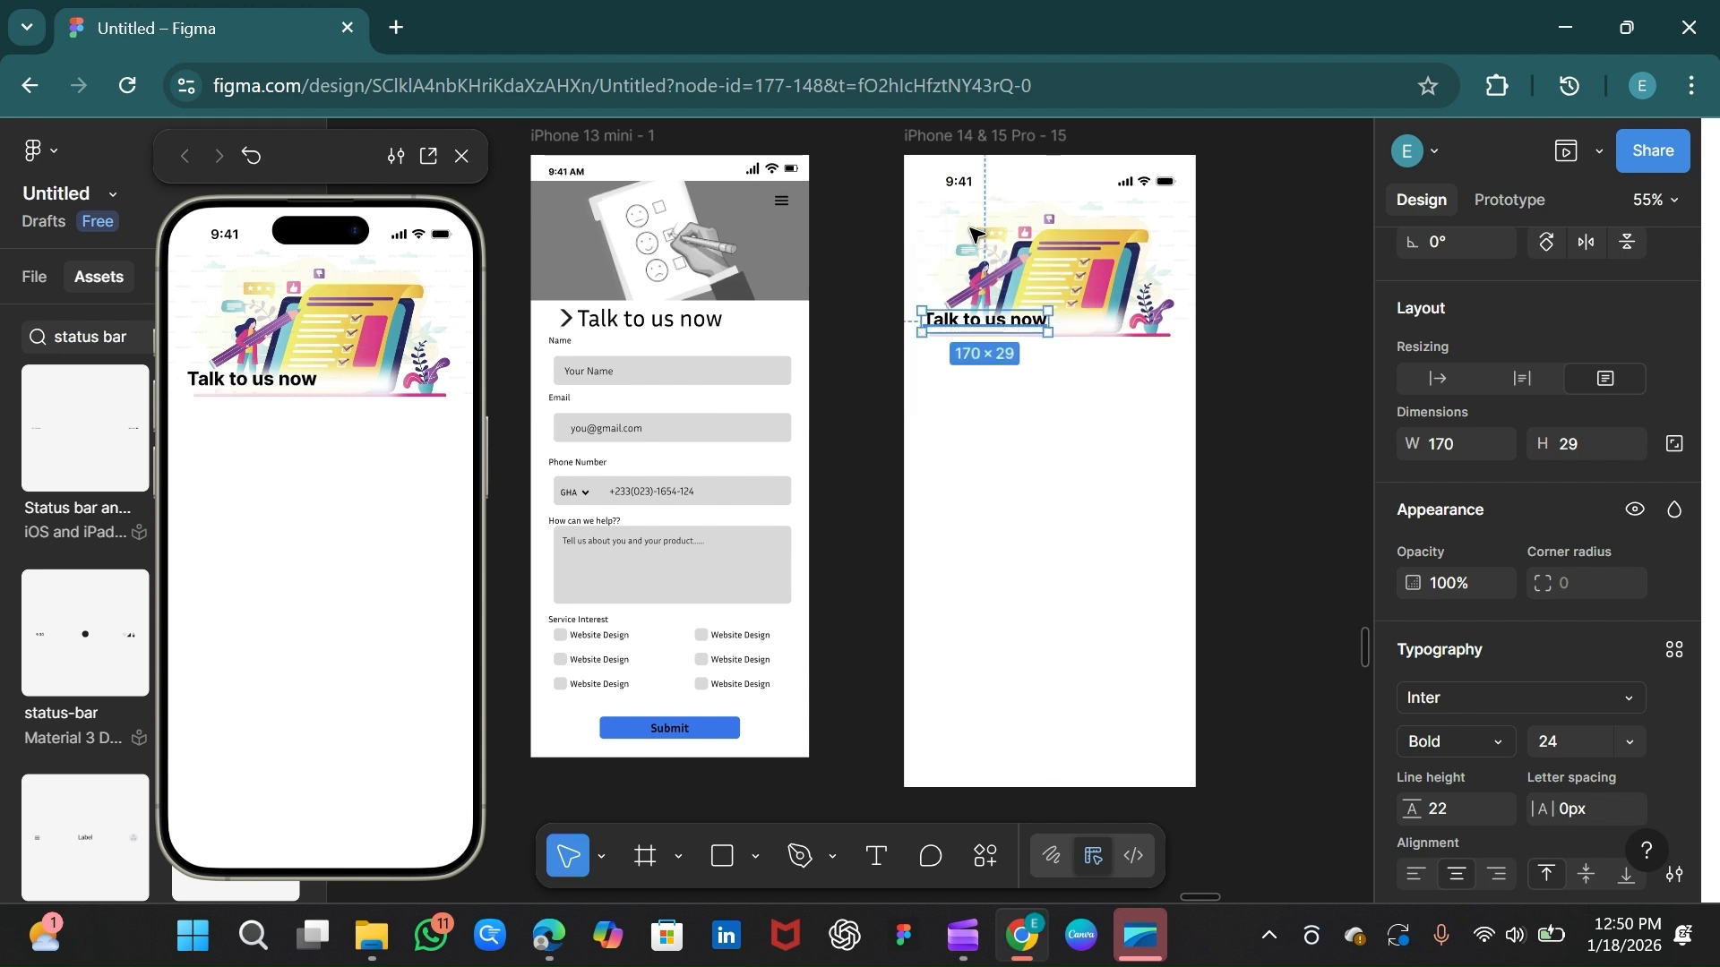
Step: Add a layout guide of 5 stretched columns with a margin of 24 to the iPhone 14 & 15 Pro frame
click(990, 146)
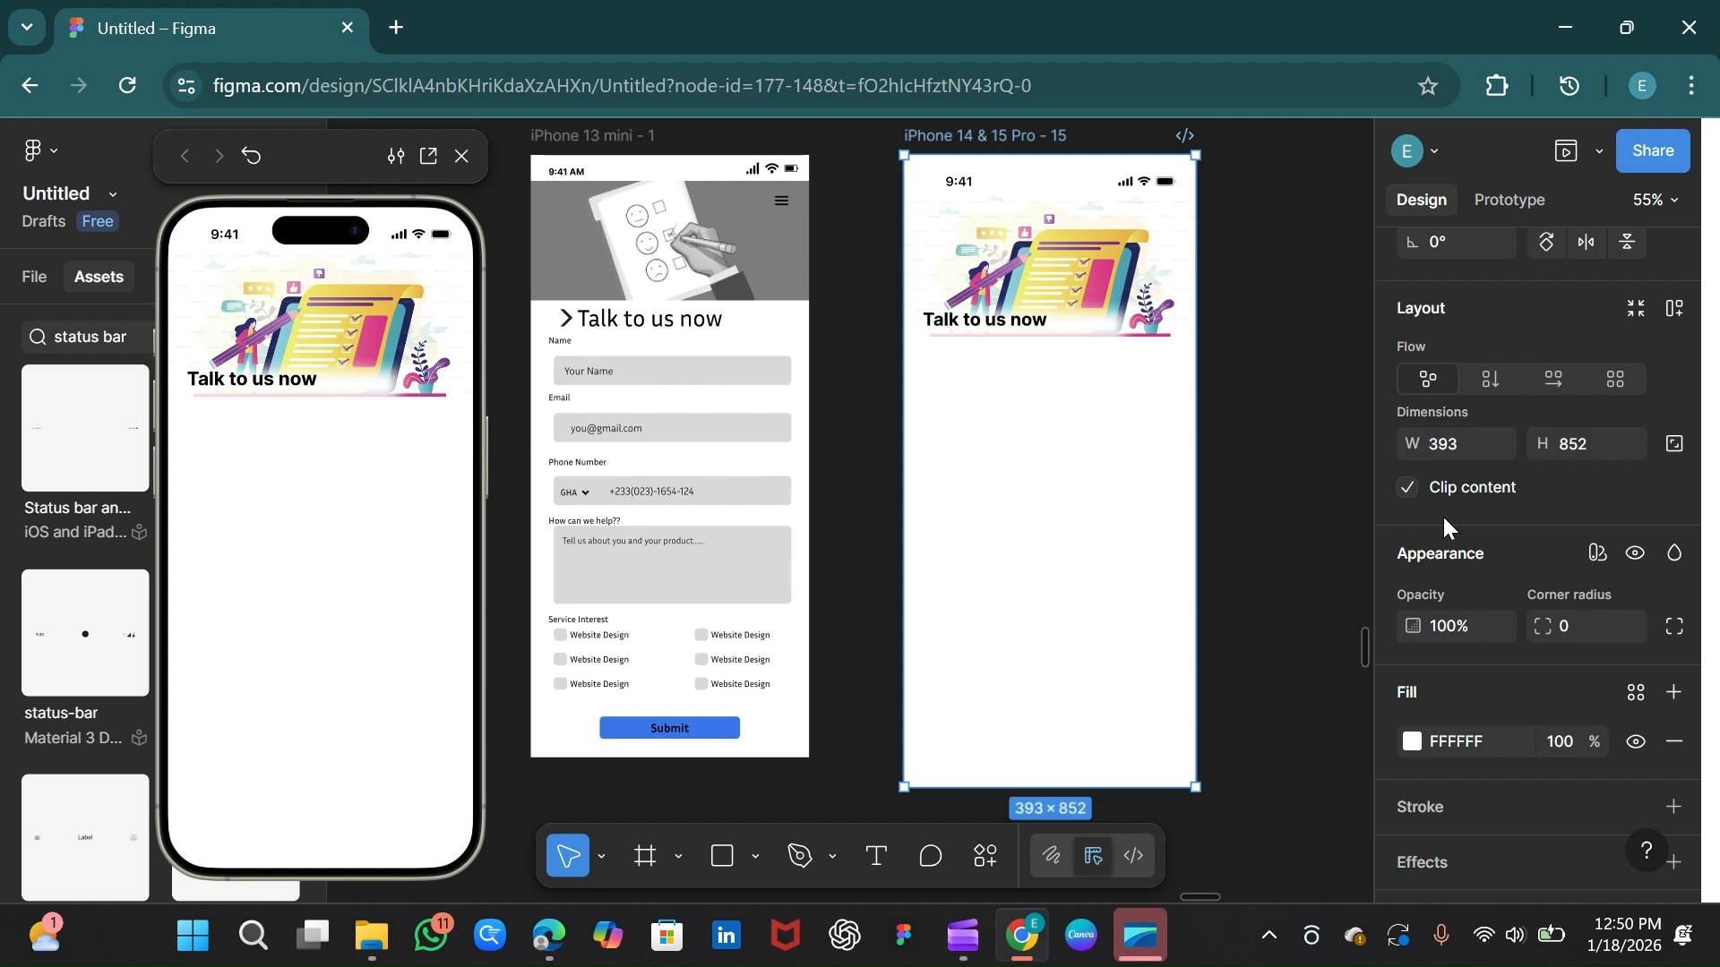
scroll(1514, 582, down, 2)
scroll(1517, 584, down, 3)
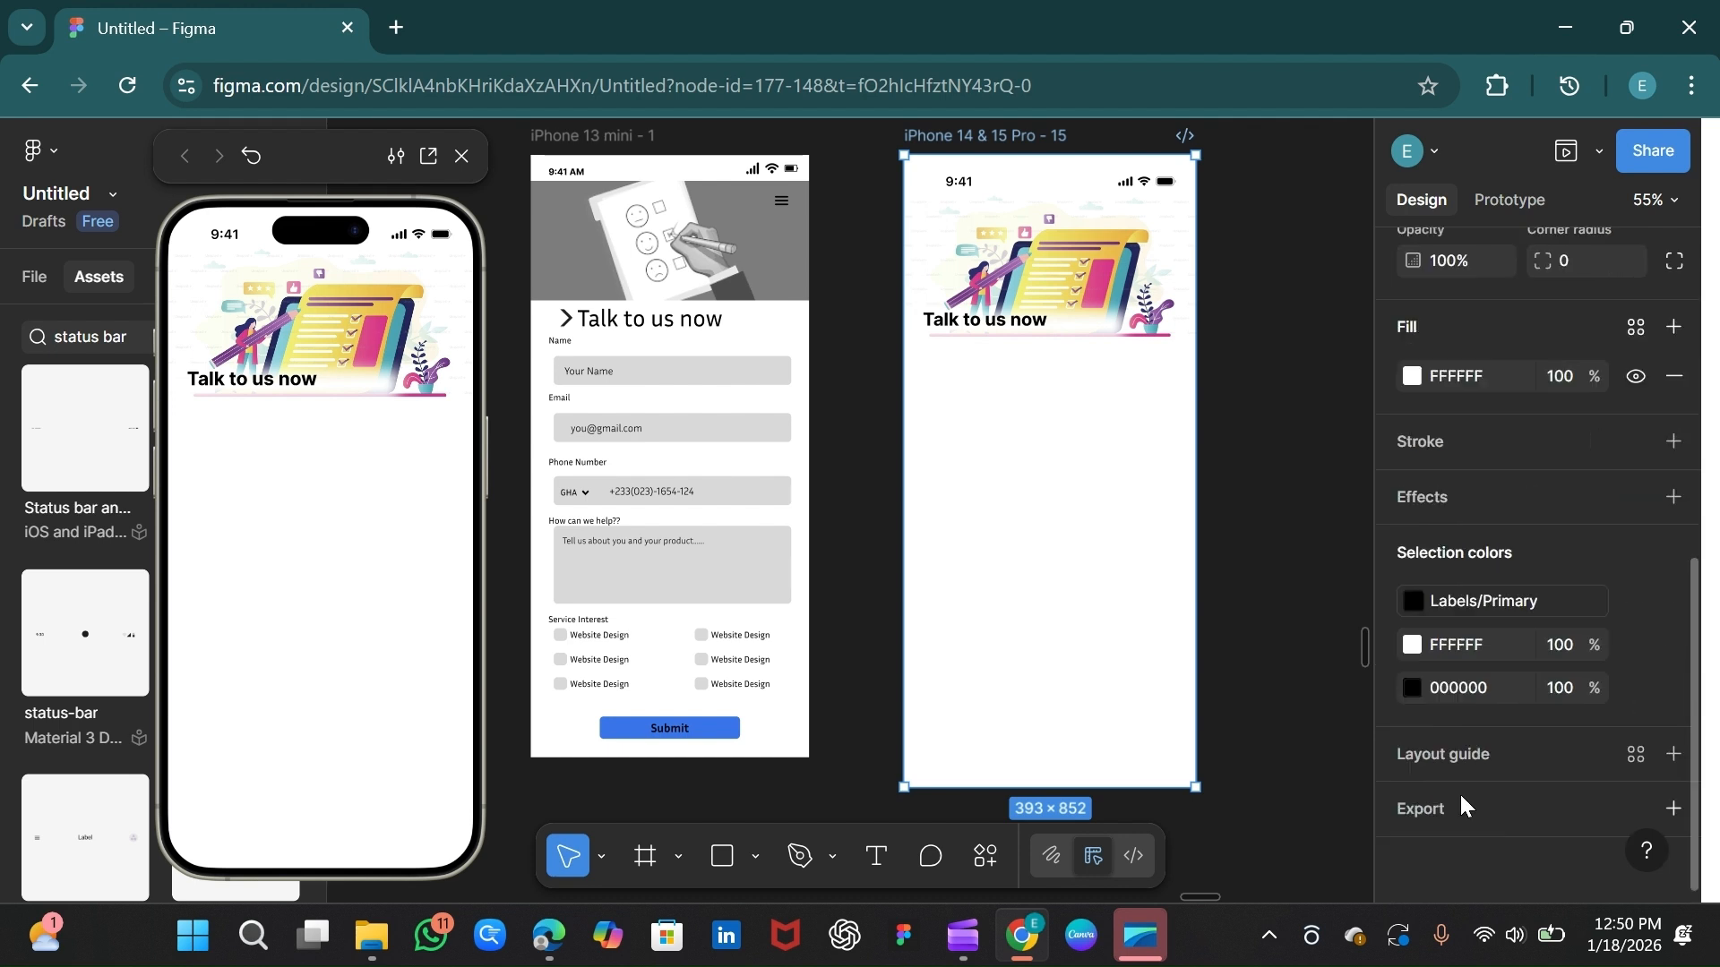
click(1435, 753)
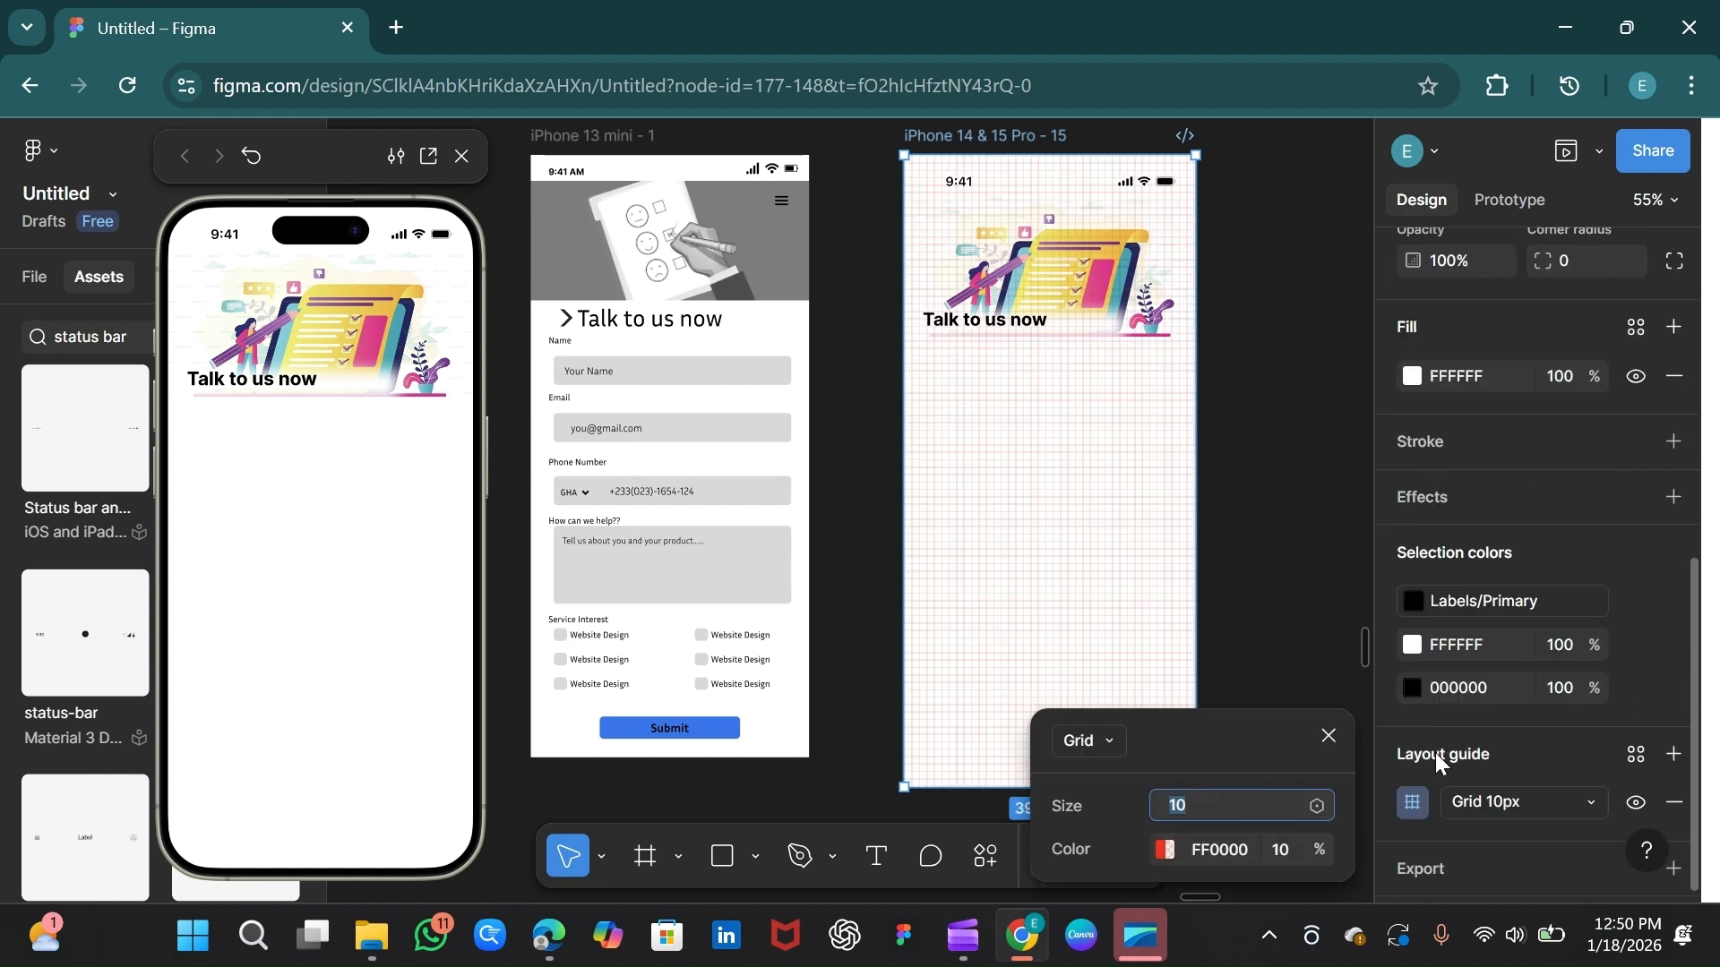
click(1111, 742)
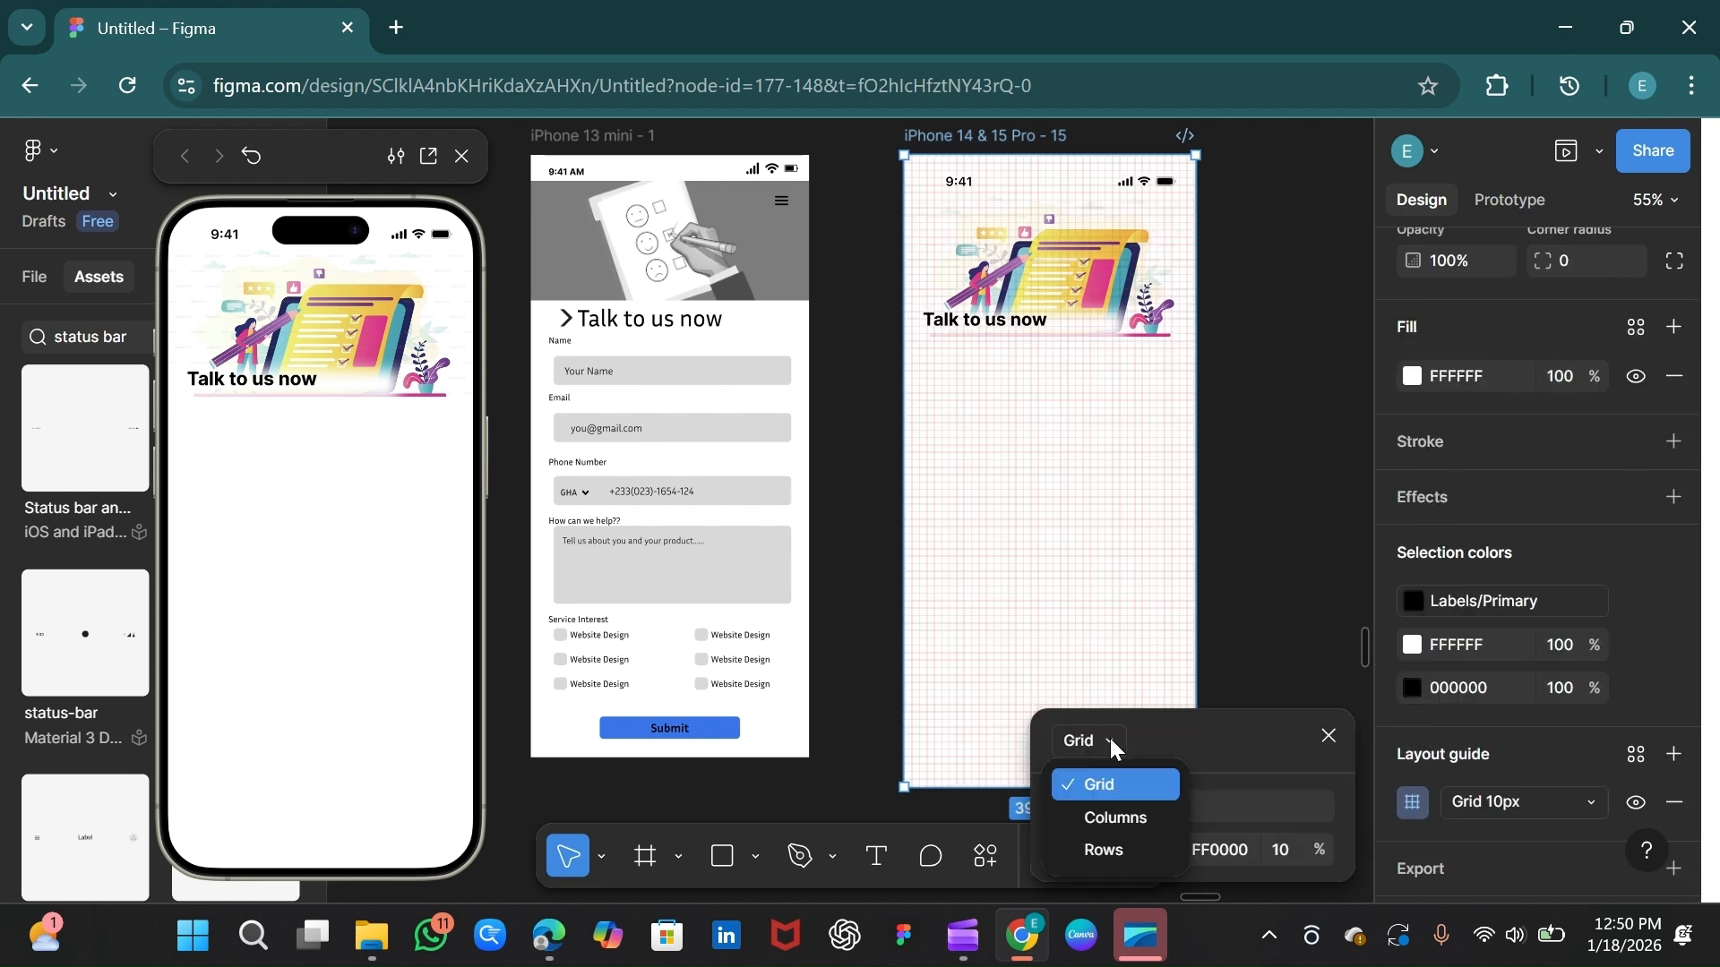
click(1115, 819)
click(1193, 810)
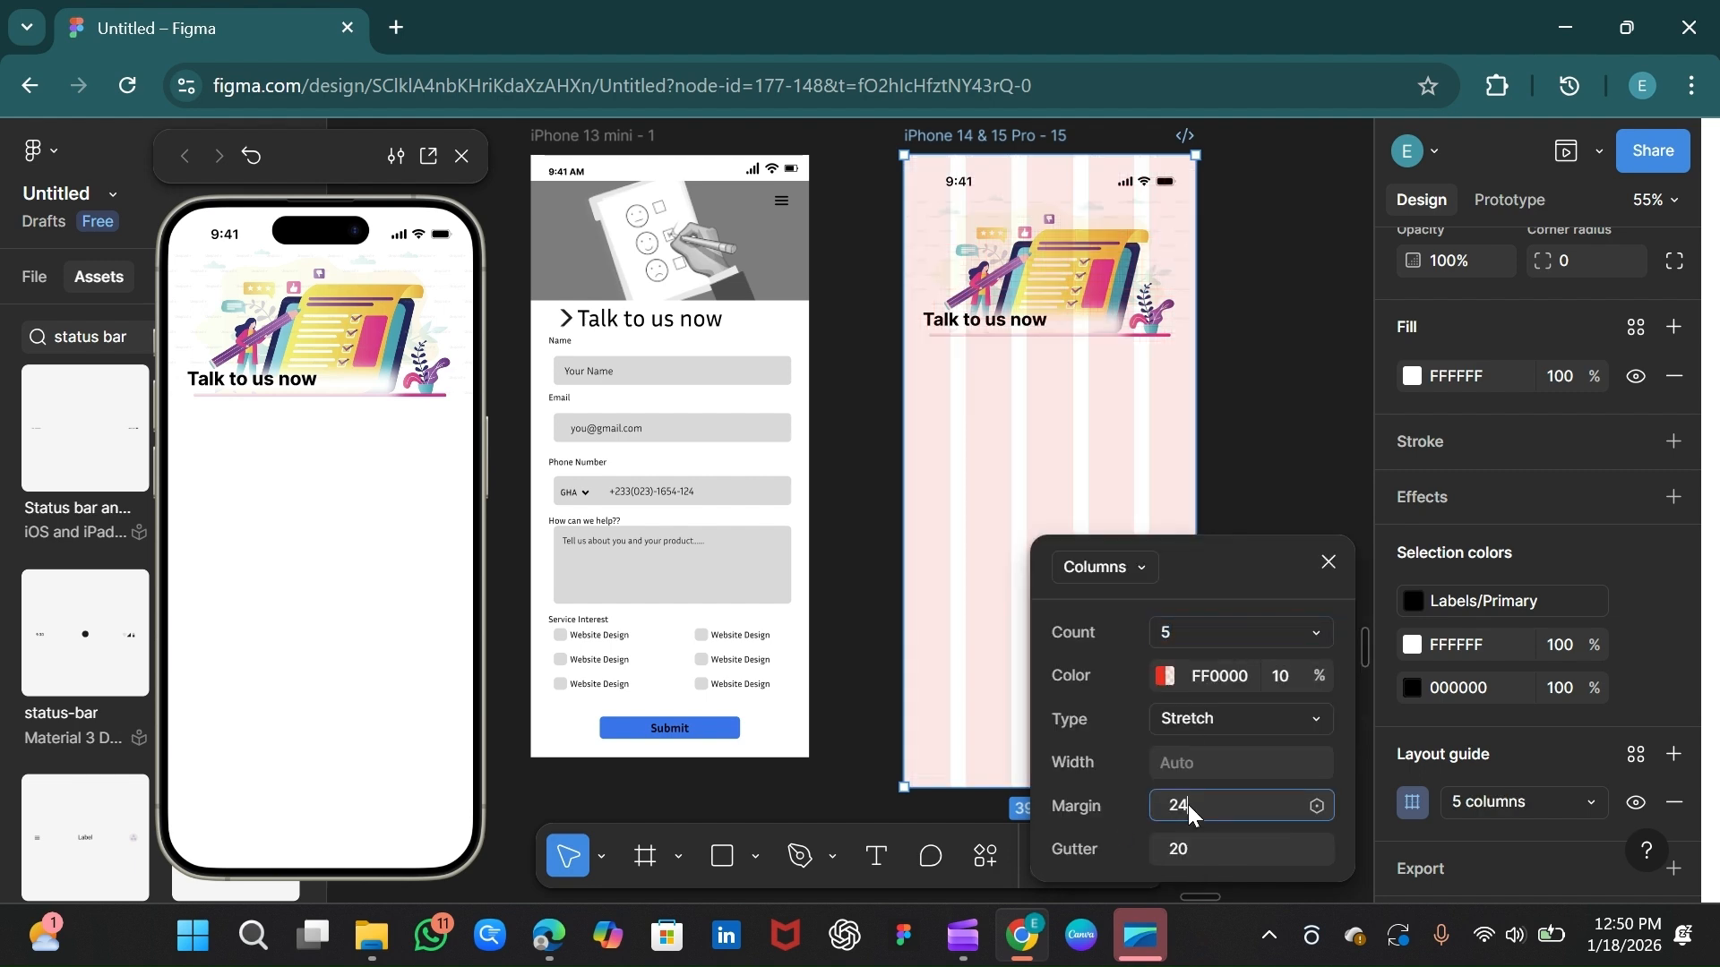
key(Return)
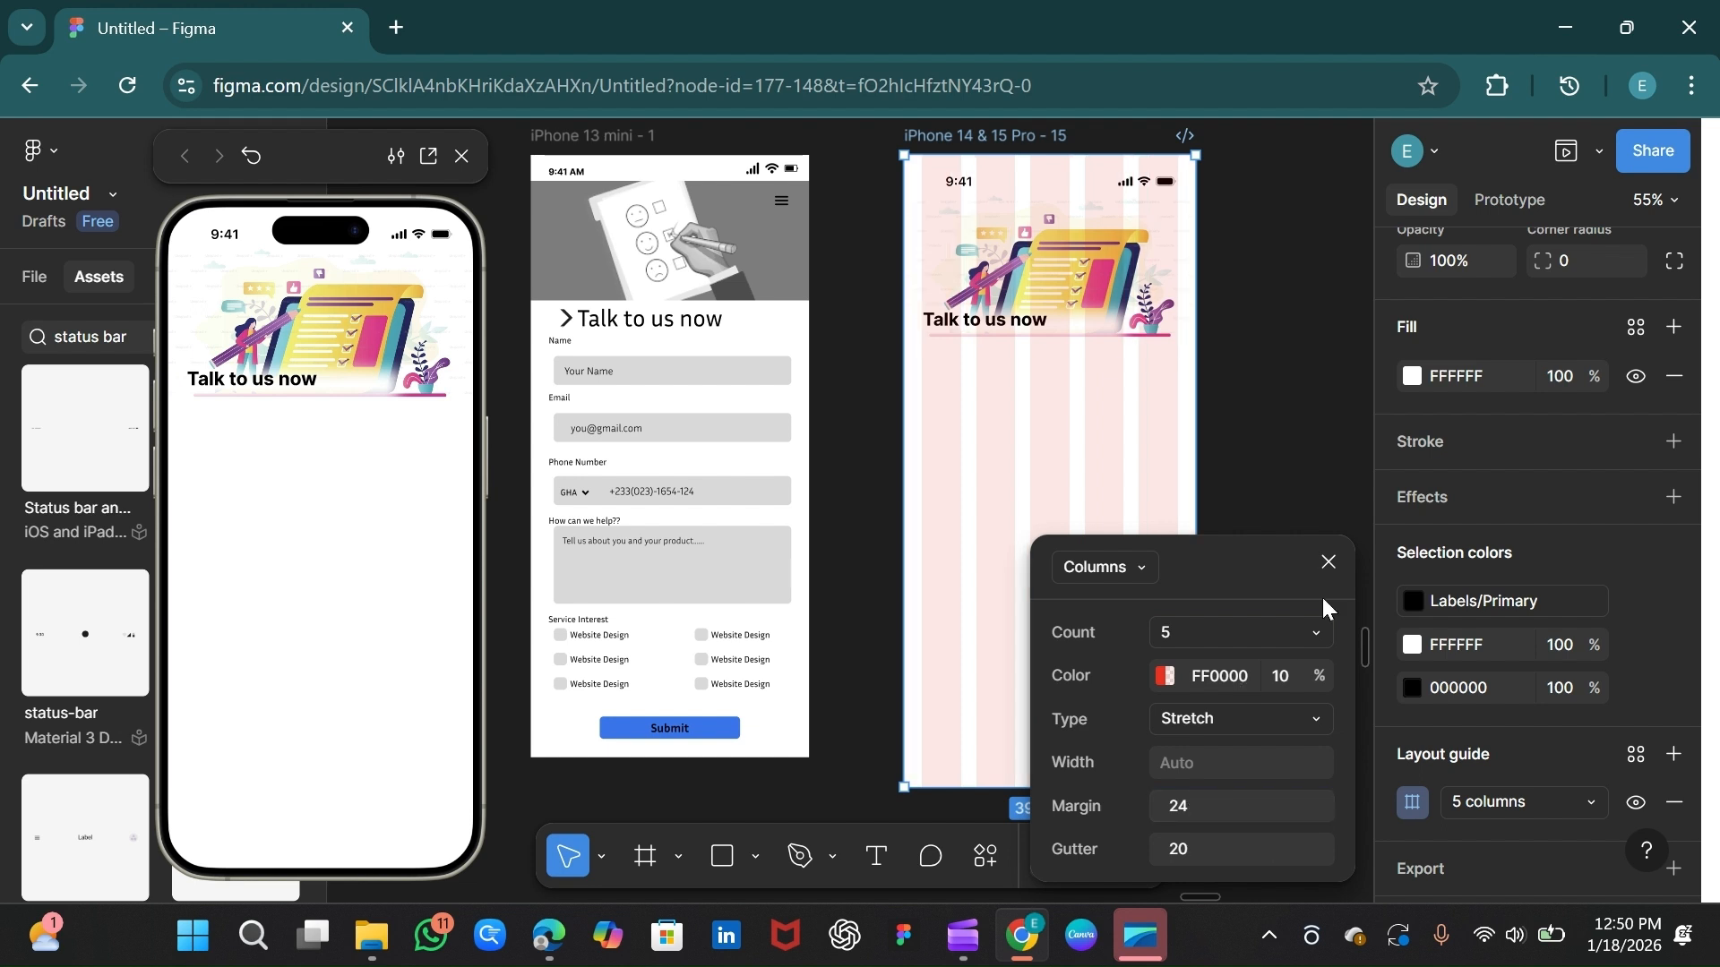
click(1330, 571)
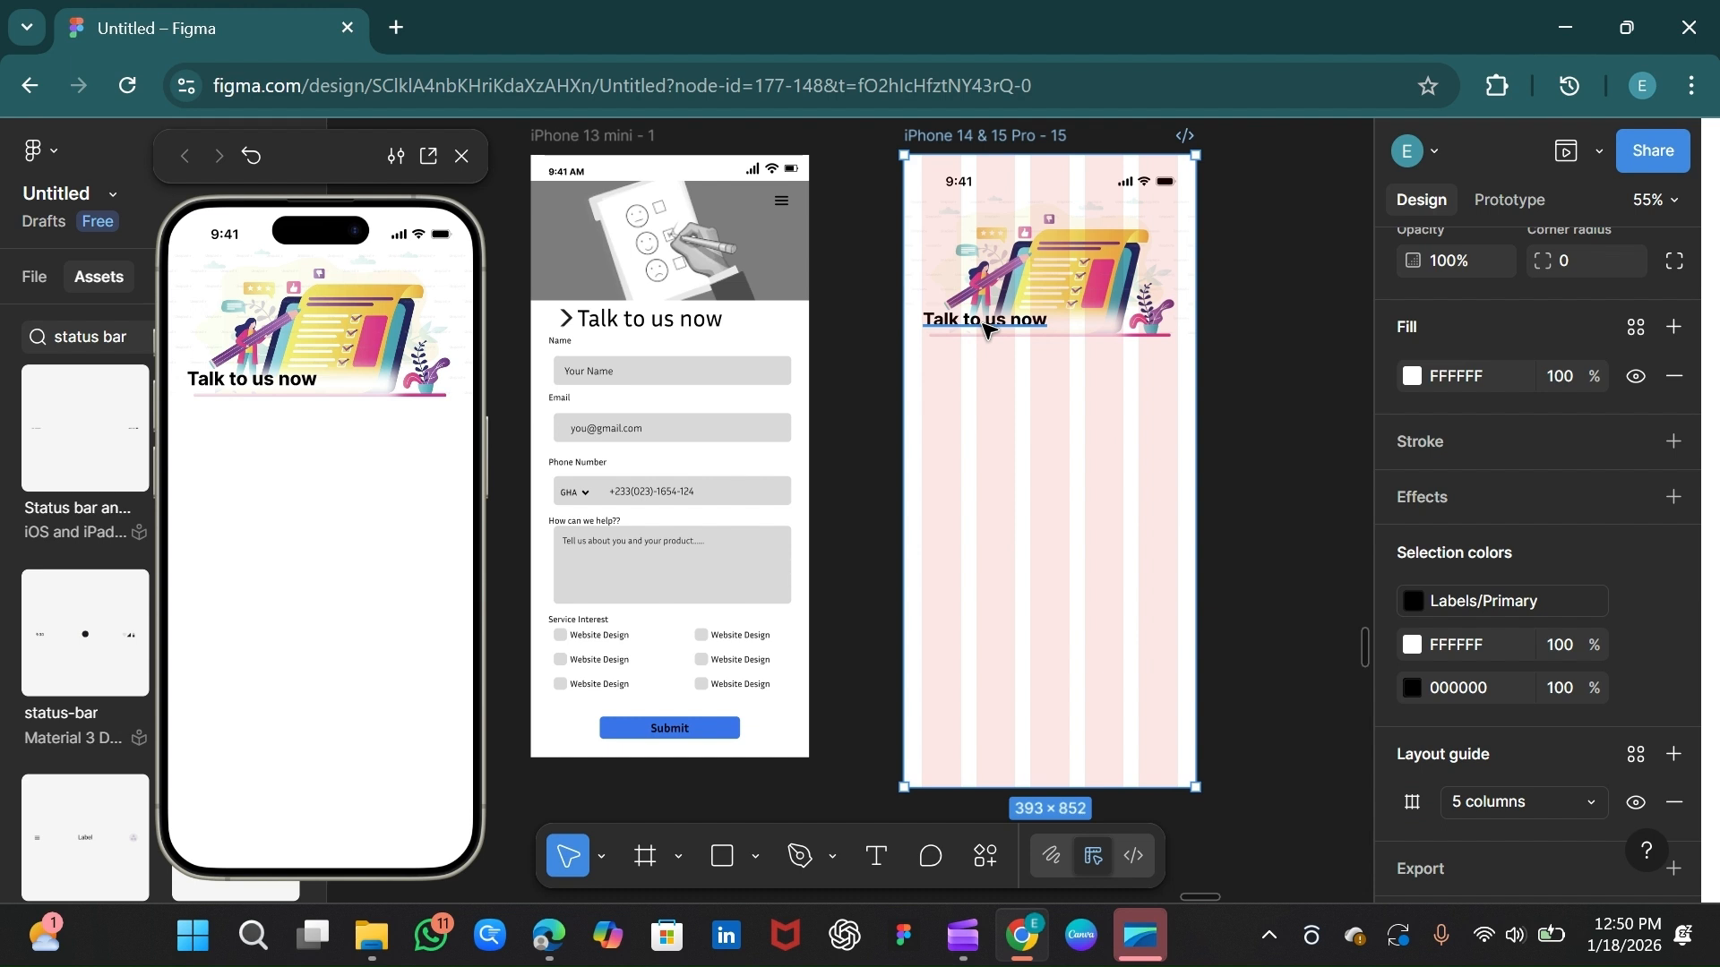
Step: Shift the heading down to about Y 220 along the first column's edge and narrow the blurred rectangle to about 223 × 40
drag(986, 330, 986, 329)
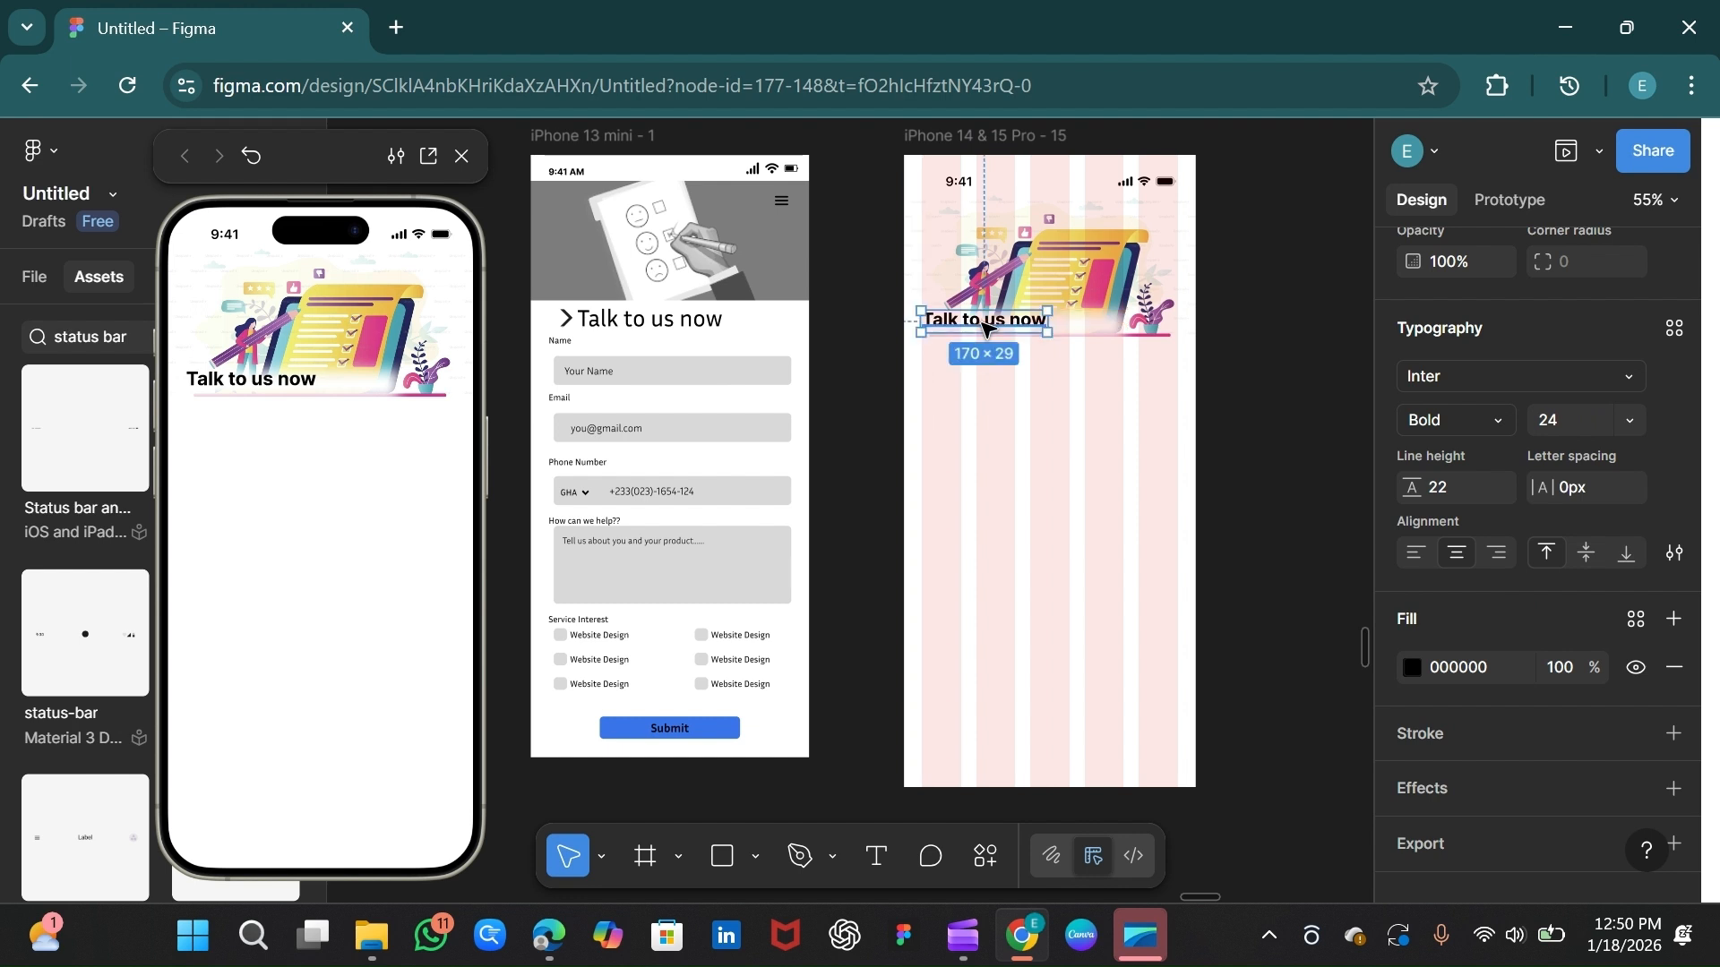
key(shift+Down)
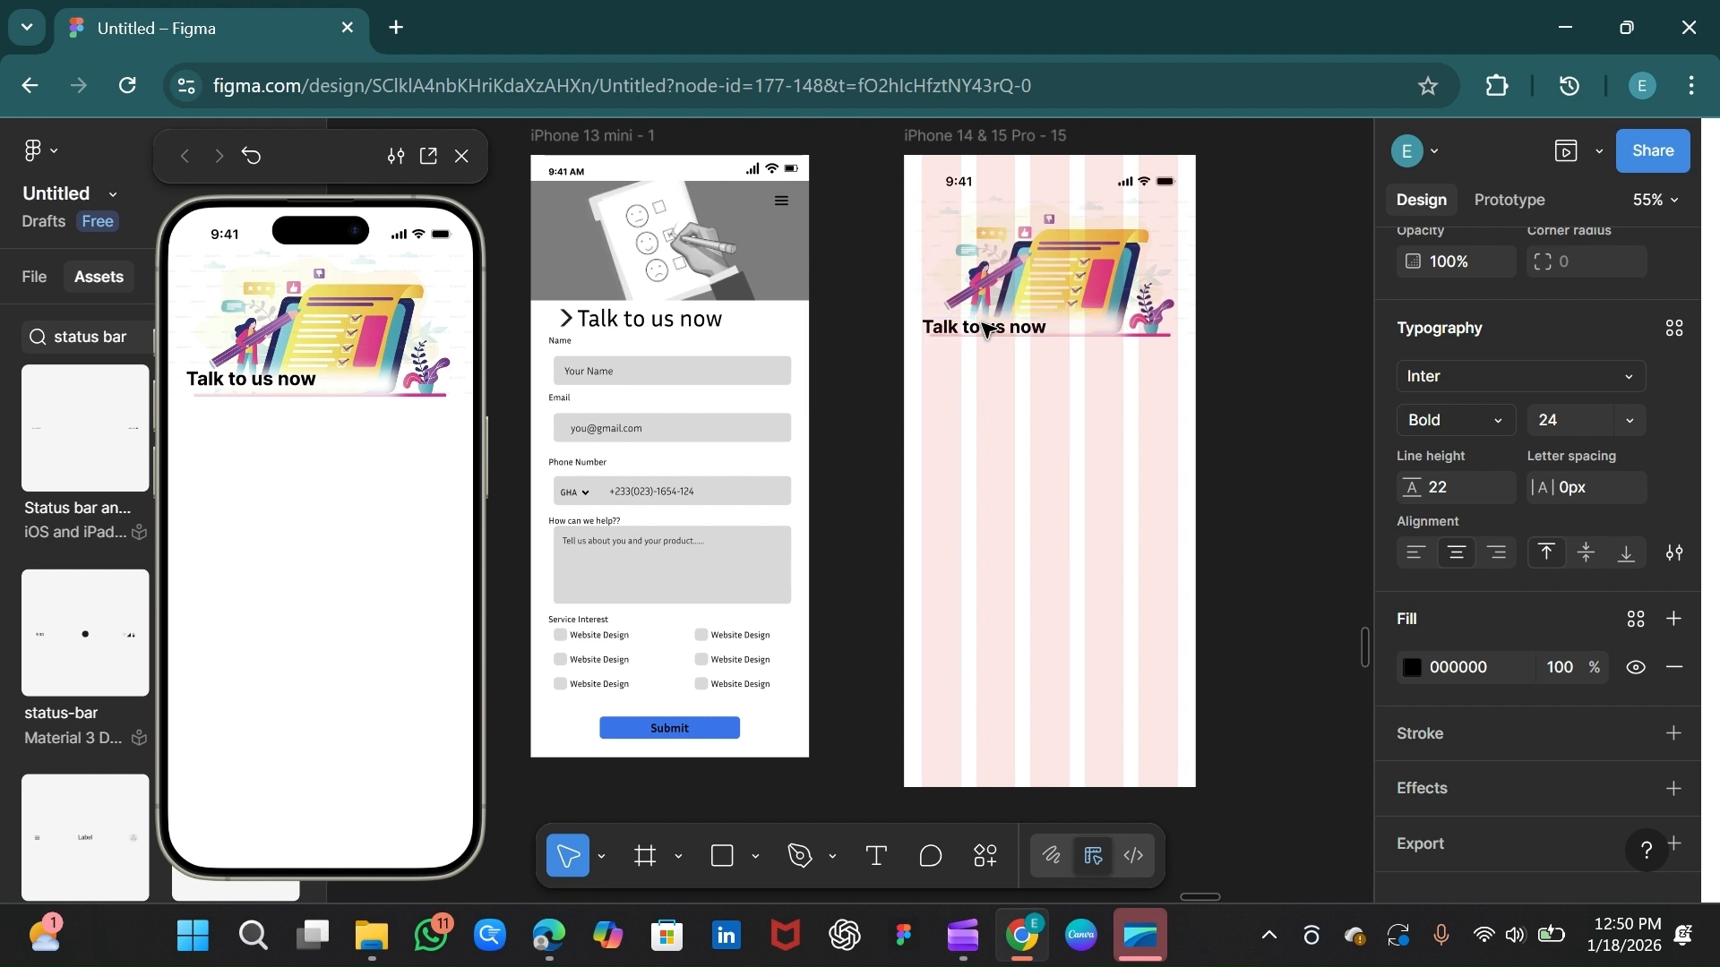
click(1098, 324)
drag(1102, 321, 1077, 322)
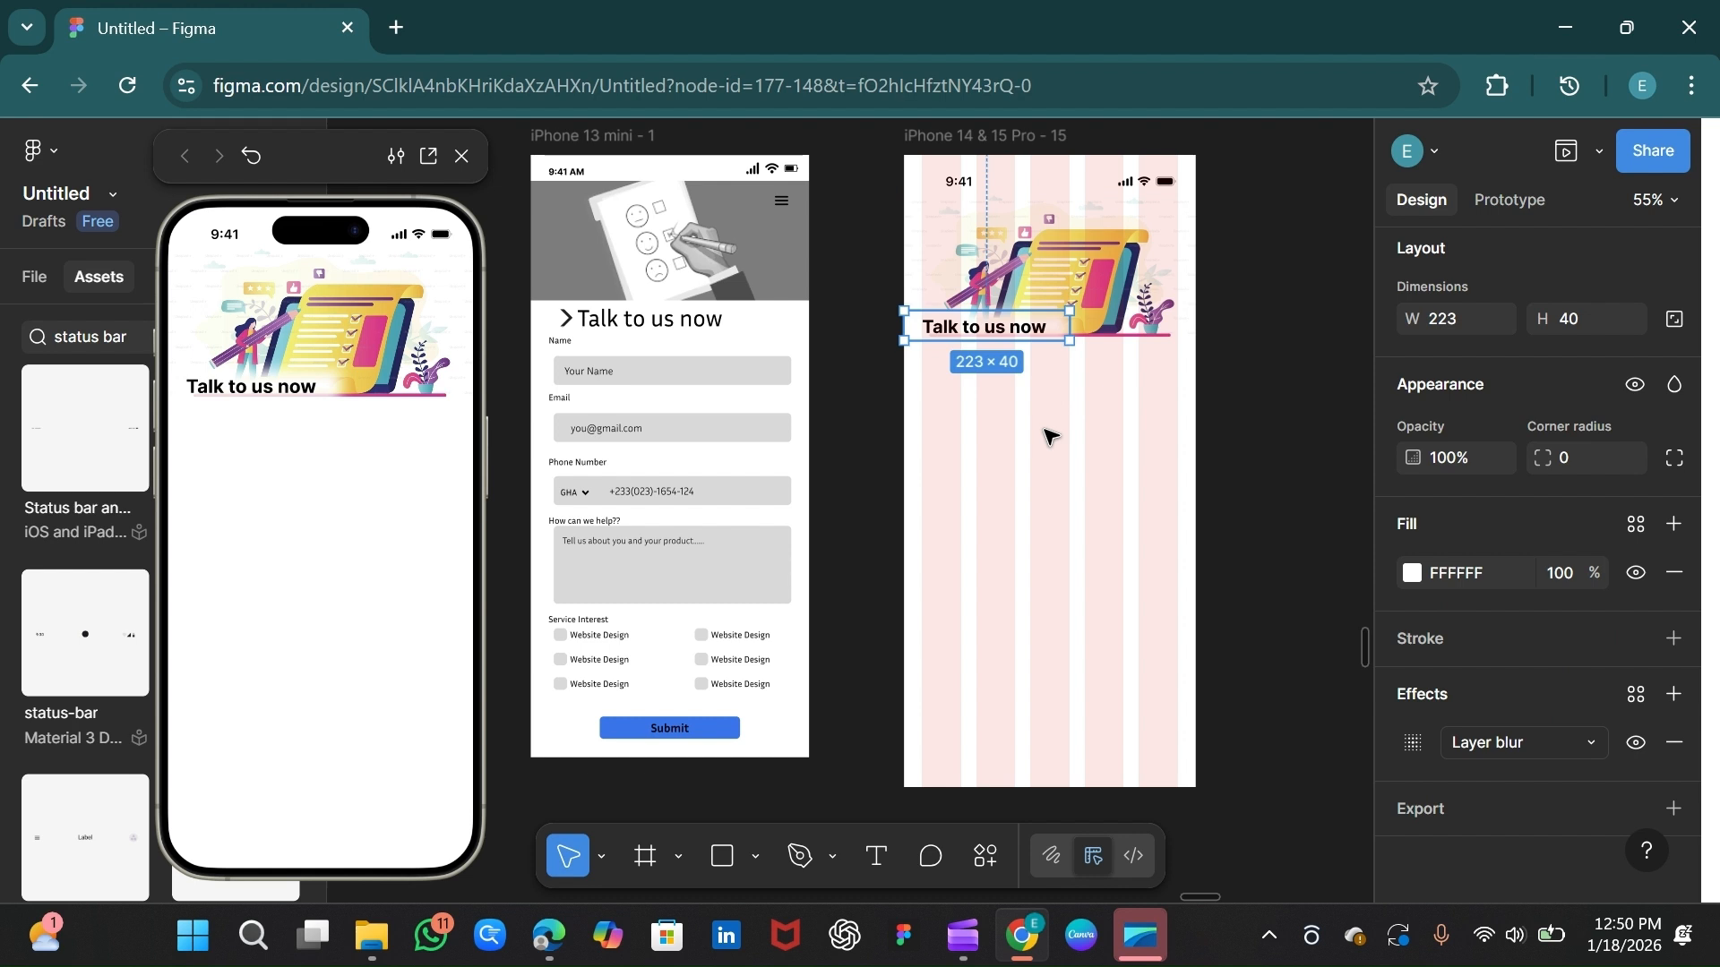
click(1060, 346)
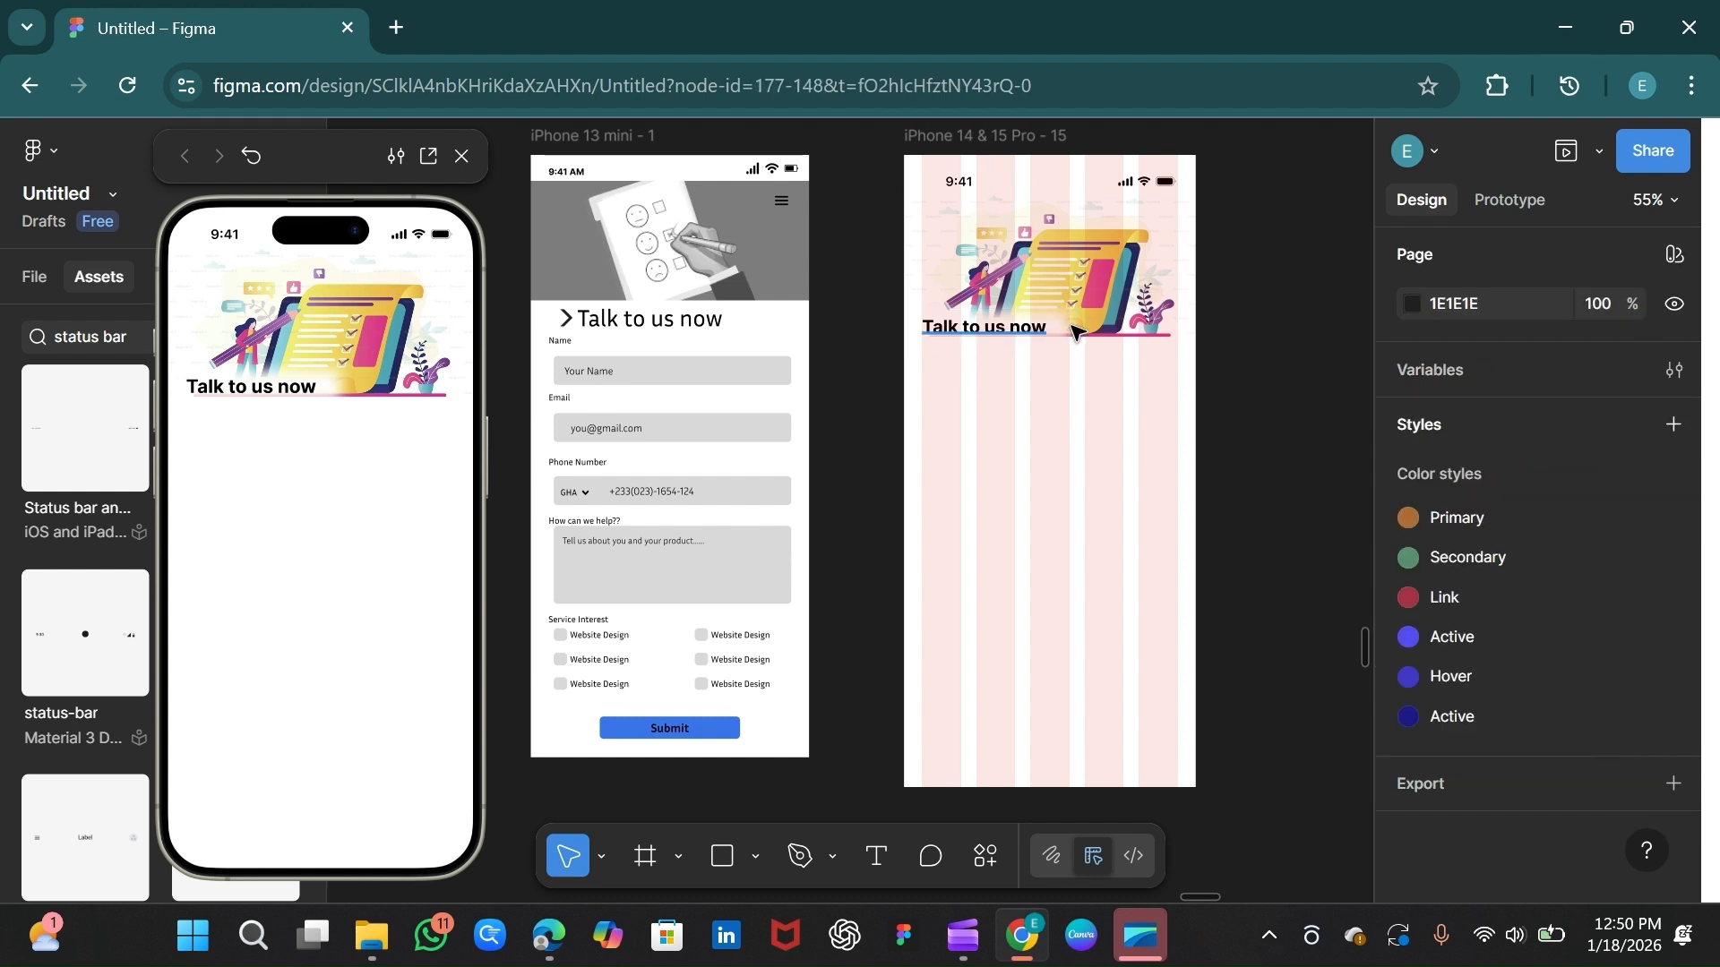
click(1073, 329)
click(1055, 414)
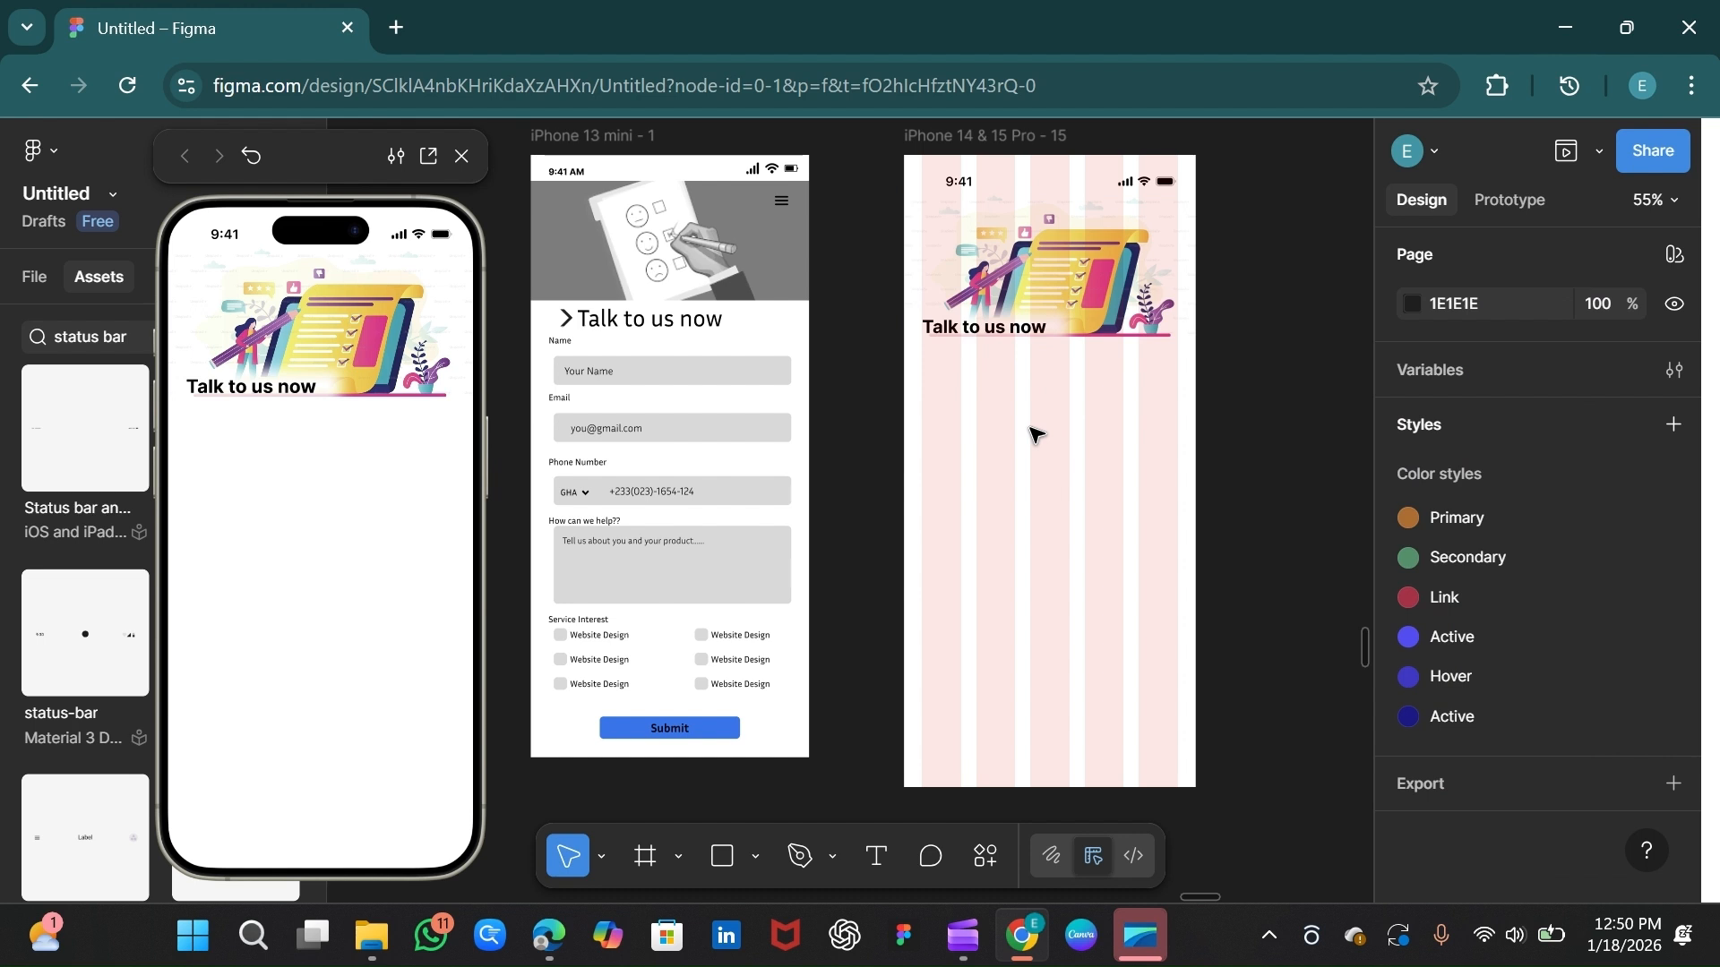
Step: Set the "Talk to us now" heading's font size to 36
click(1014, 327)
click(1019, 332)
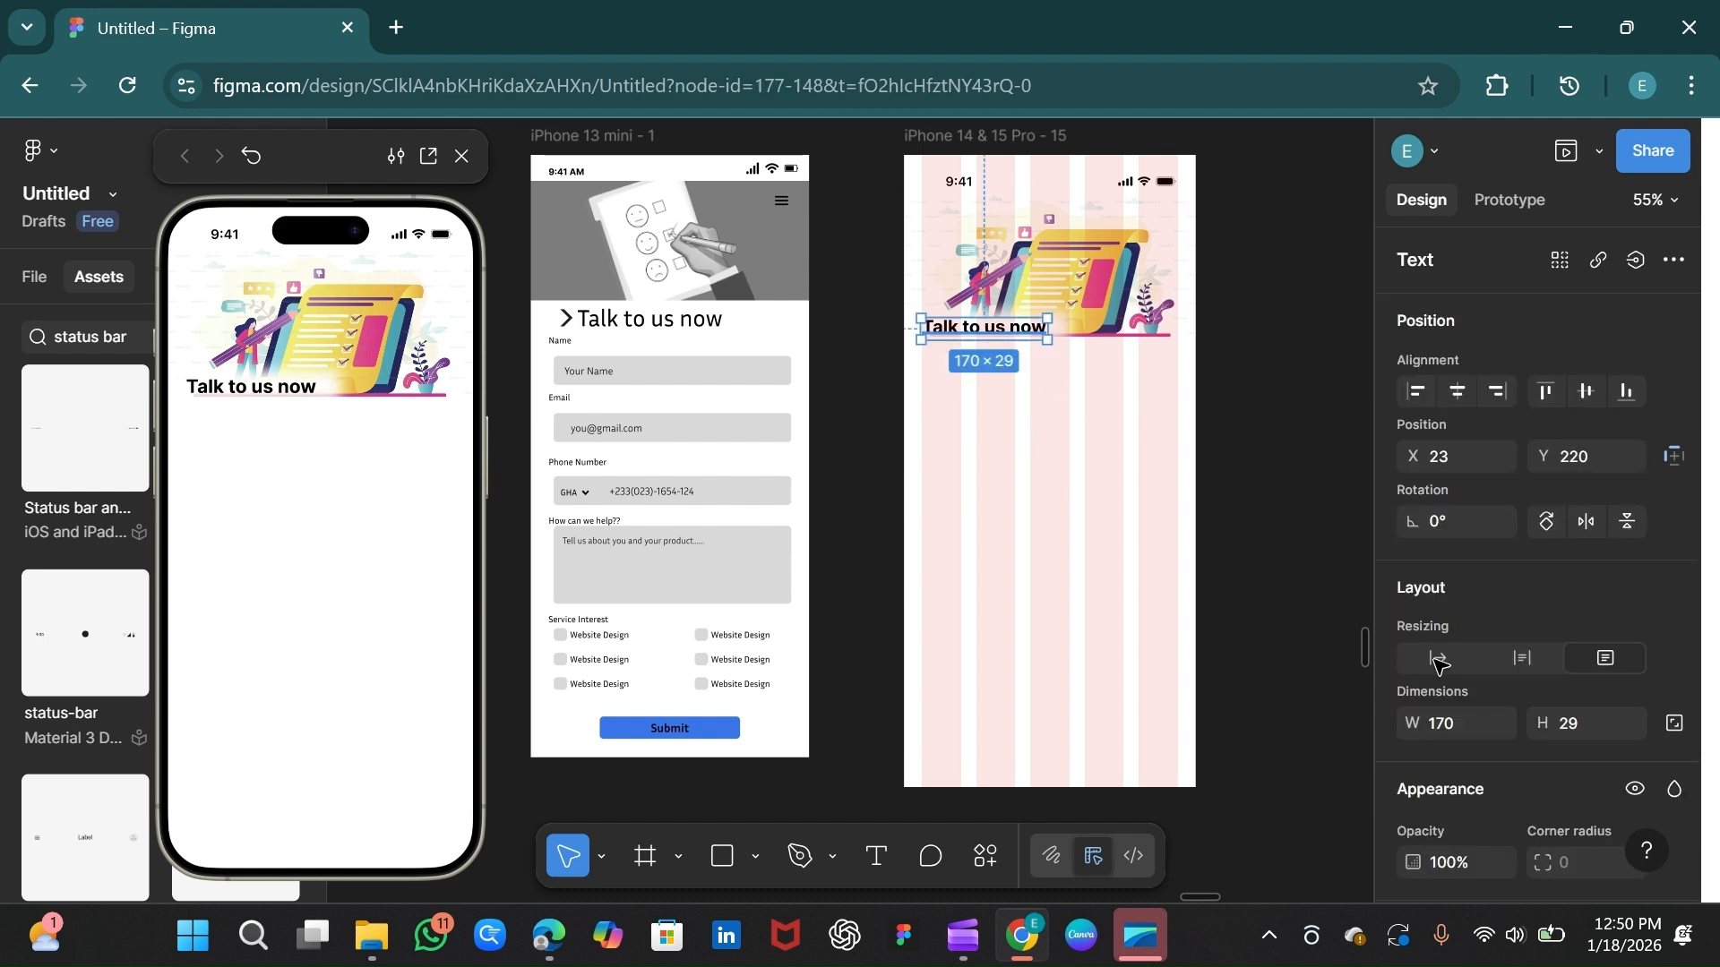
scroll(1604, 721, down, 6)
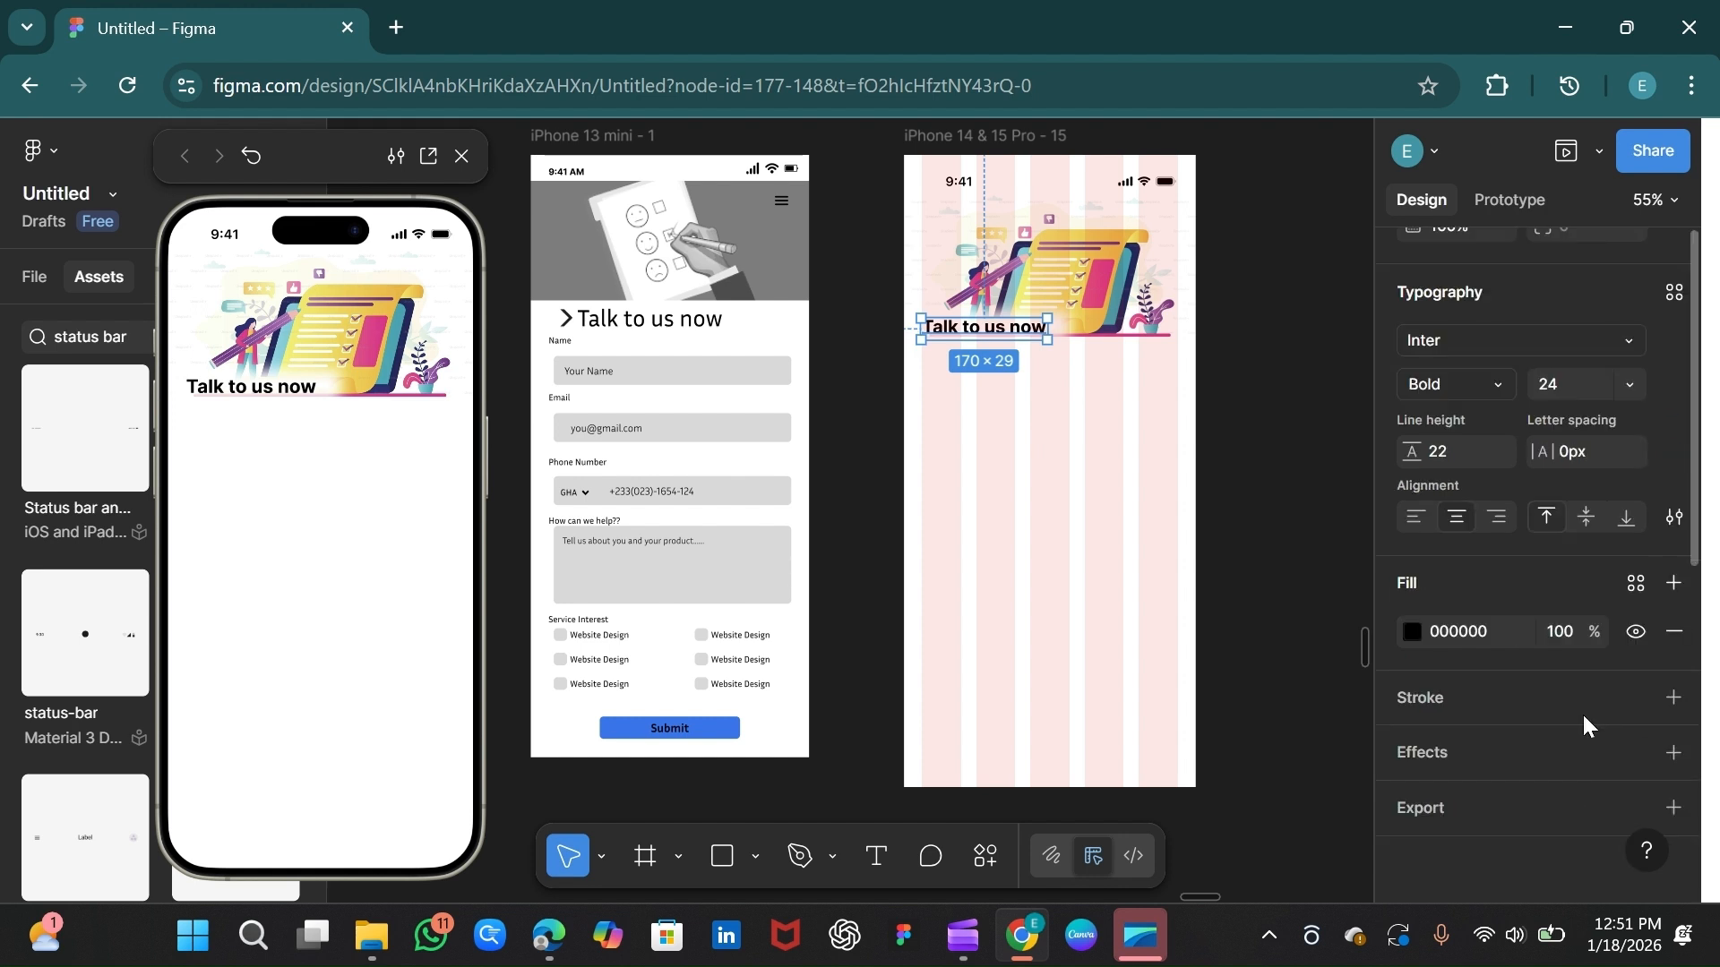
click(1627, 385)
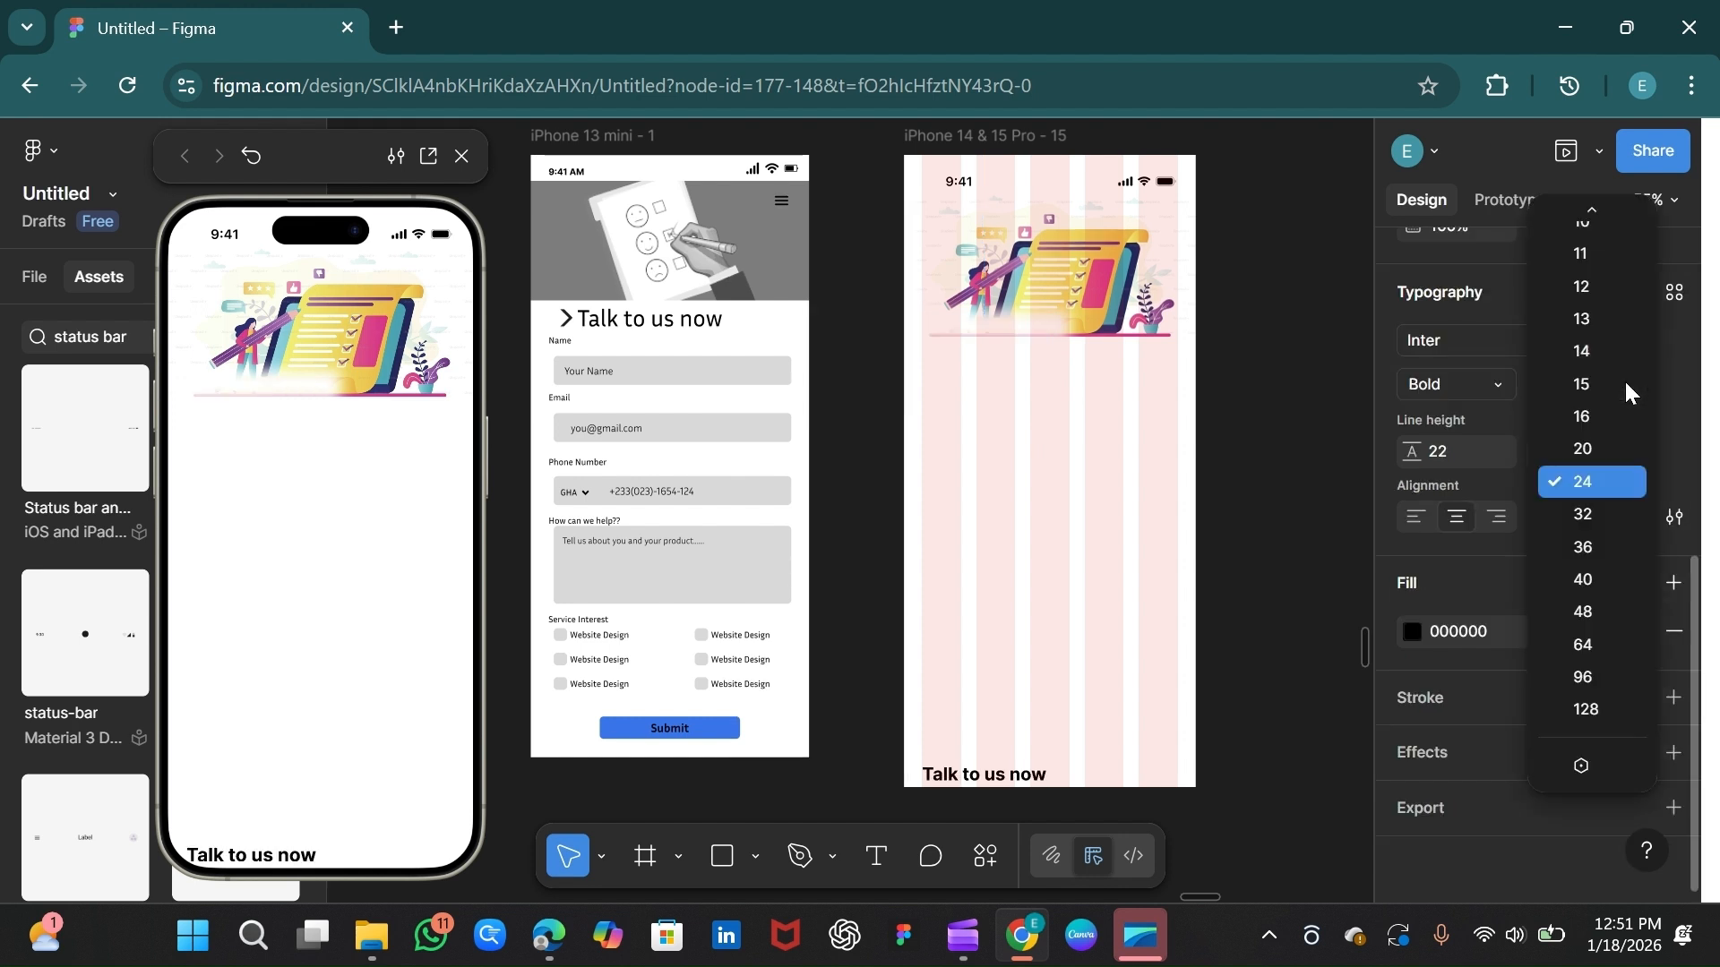
click(1594, 553)
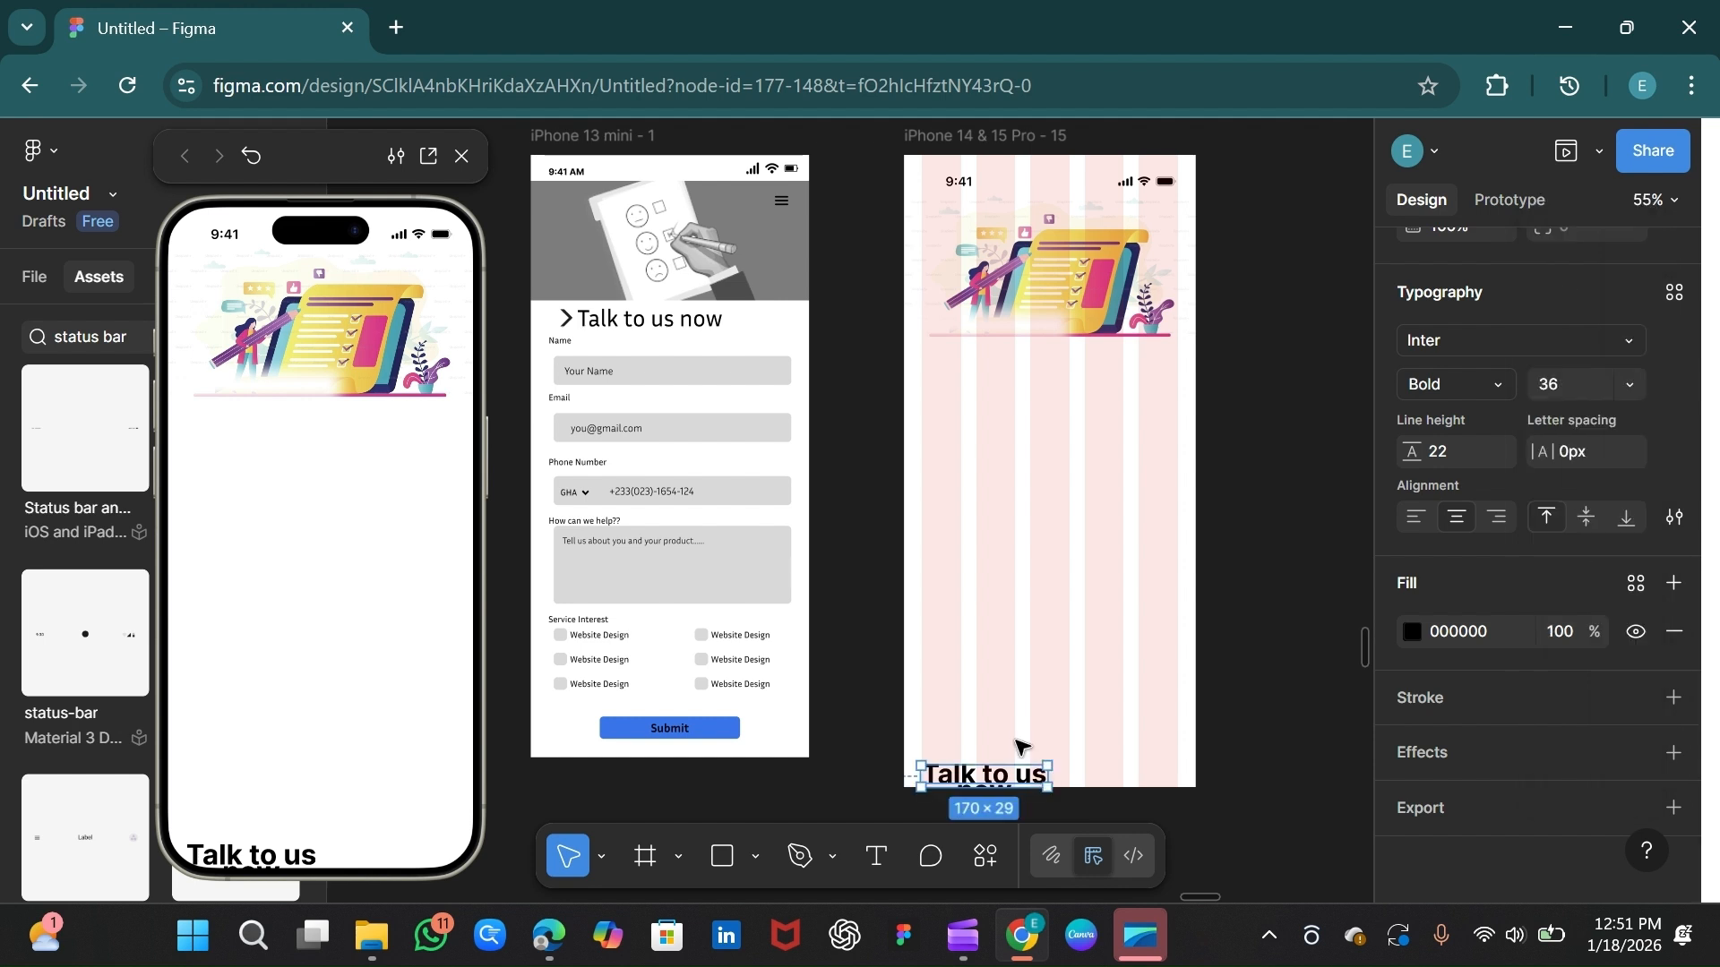
Step: Widen the heading to about 265 × 29 and move it back over the illustration's lower edge, aligned with the first column
drag(994, 772, 1053, 301)
click(1043, 333)
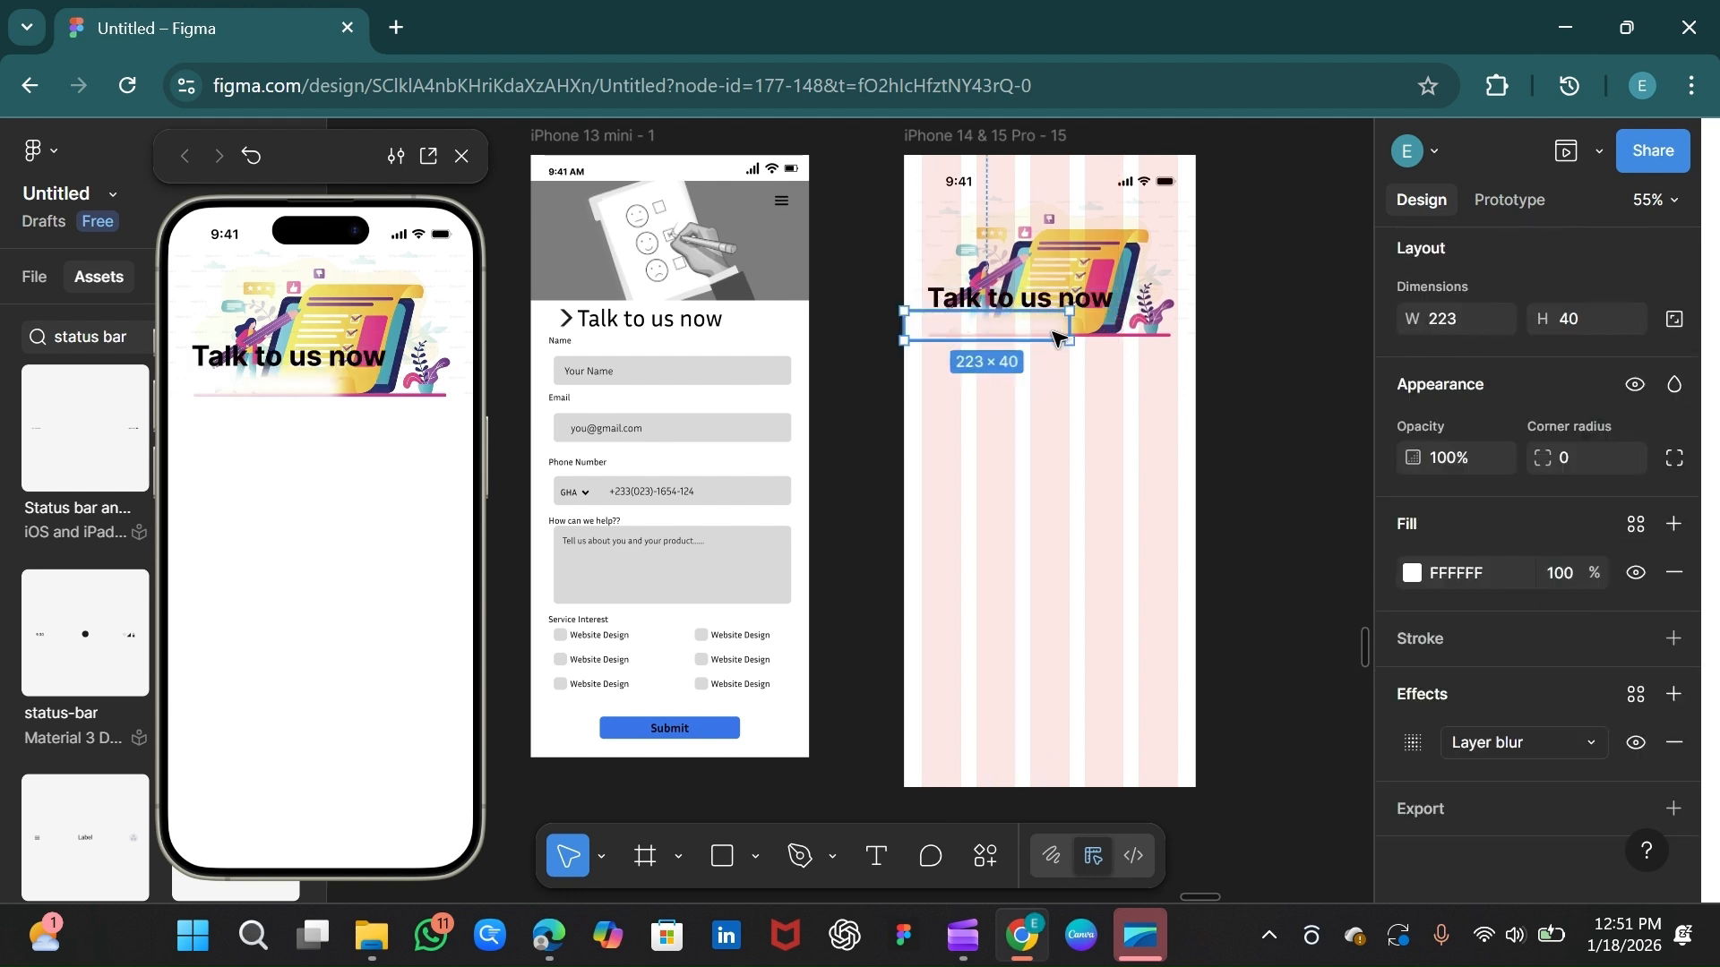
mouse_move(1068, 328)
mouse_down()
mouse_move(1138, 328)
mouse_move(1072, 304)
mouse_move(1068, 325)
mouse_up()
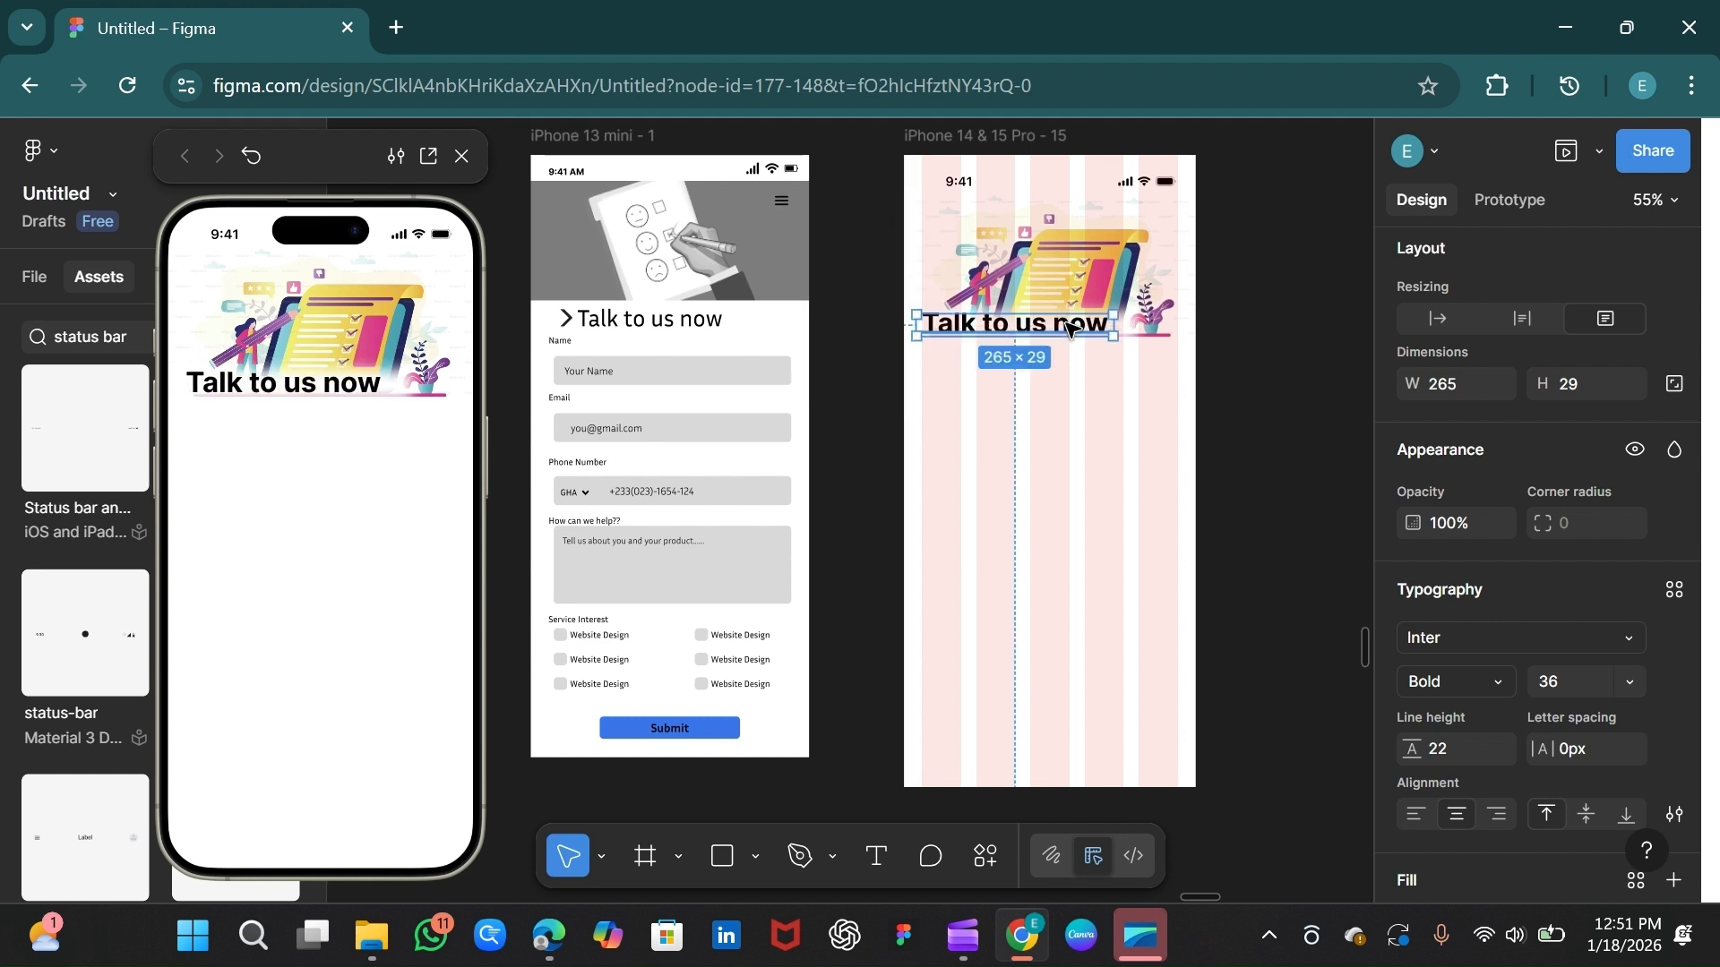
click(1044, 532)
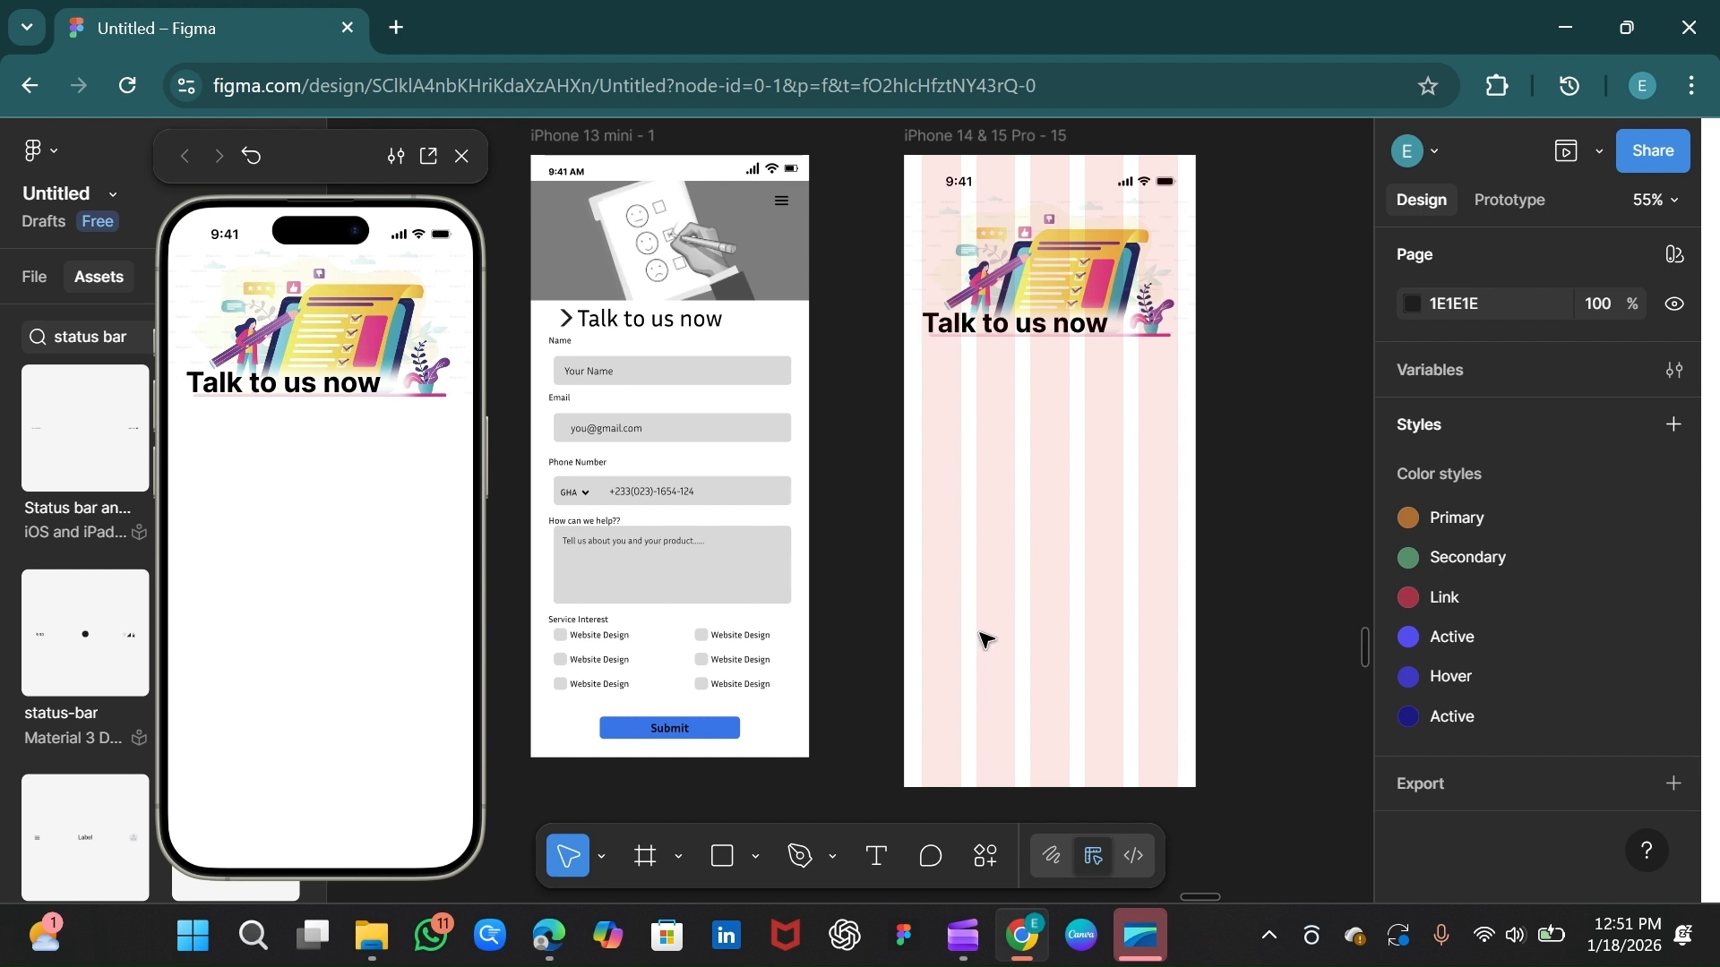
Step: Add a "Full name" label in a text box about 77 × 8 below the heading
click(875, 862)
drag(938, 373, 995, 378)
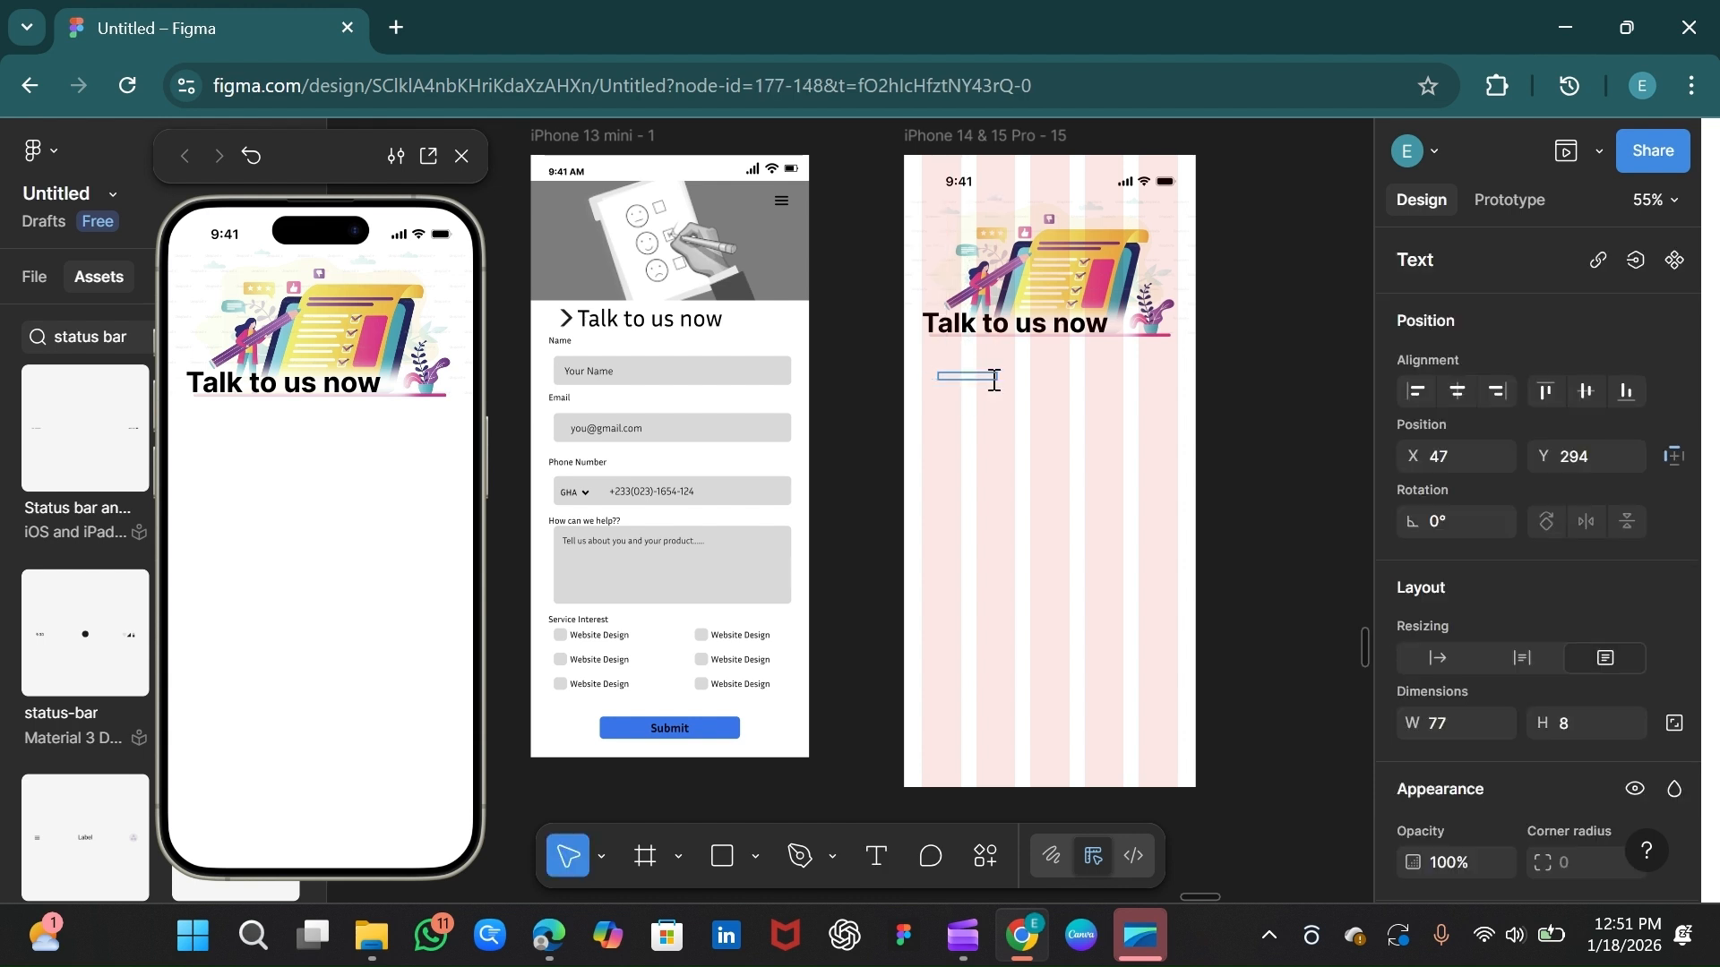
text(Full name)
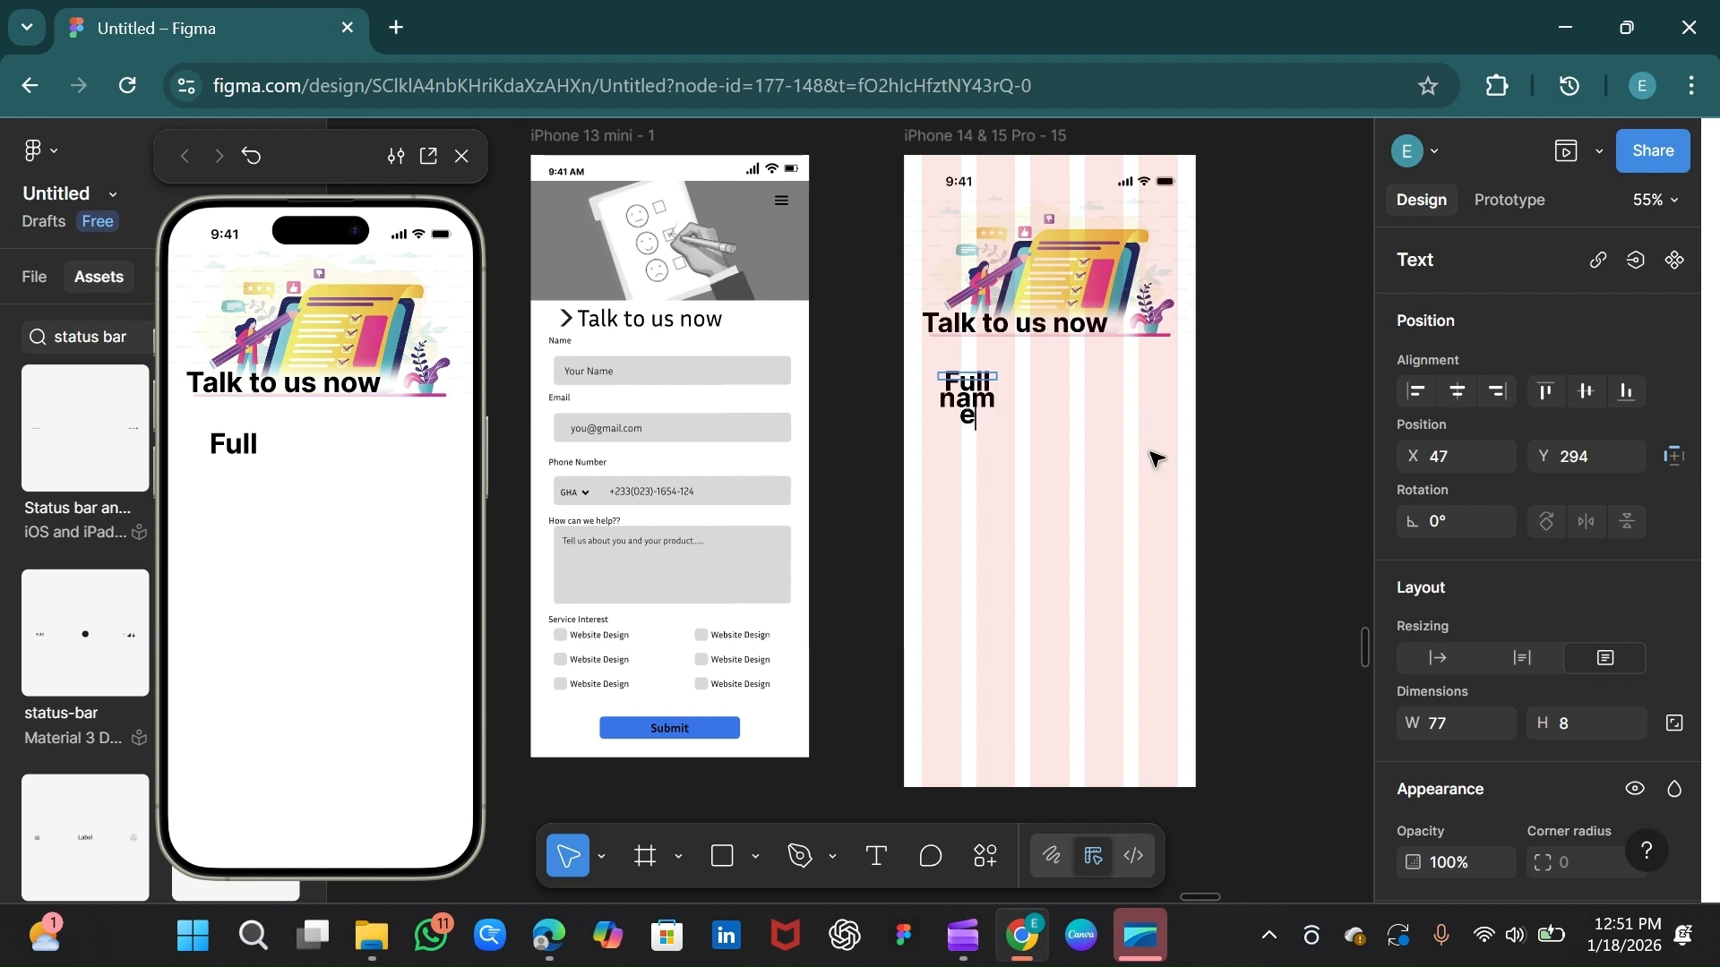
key(Escape)
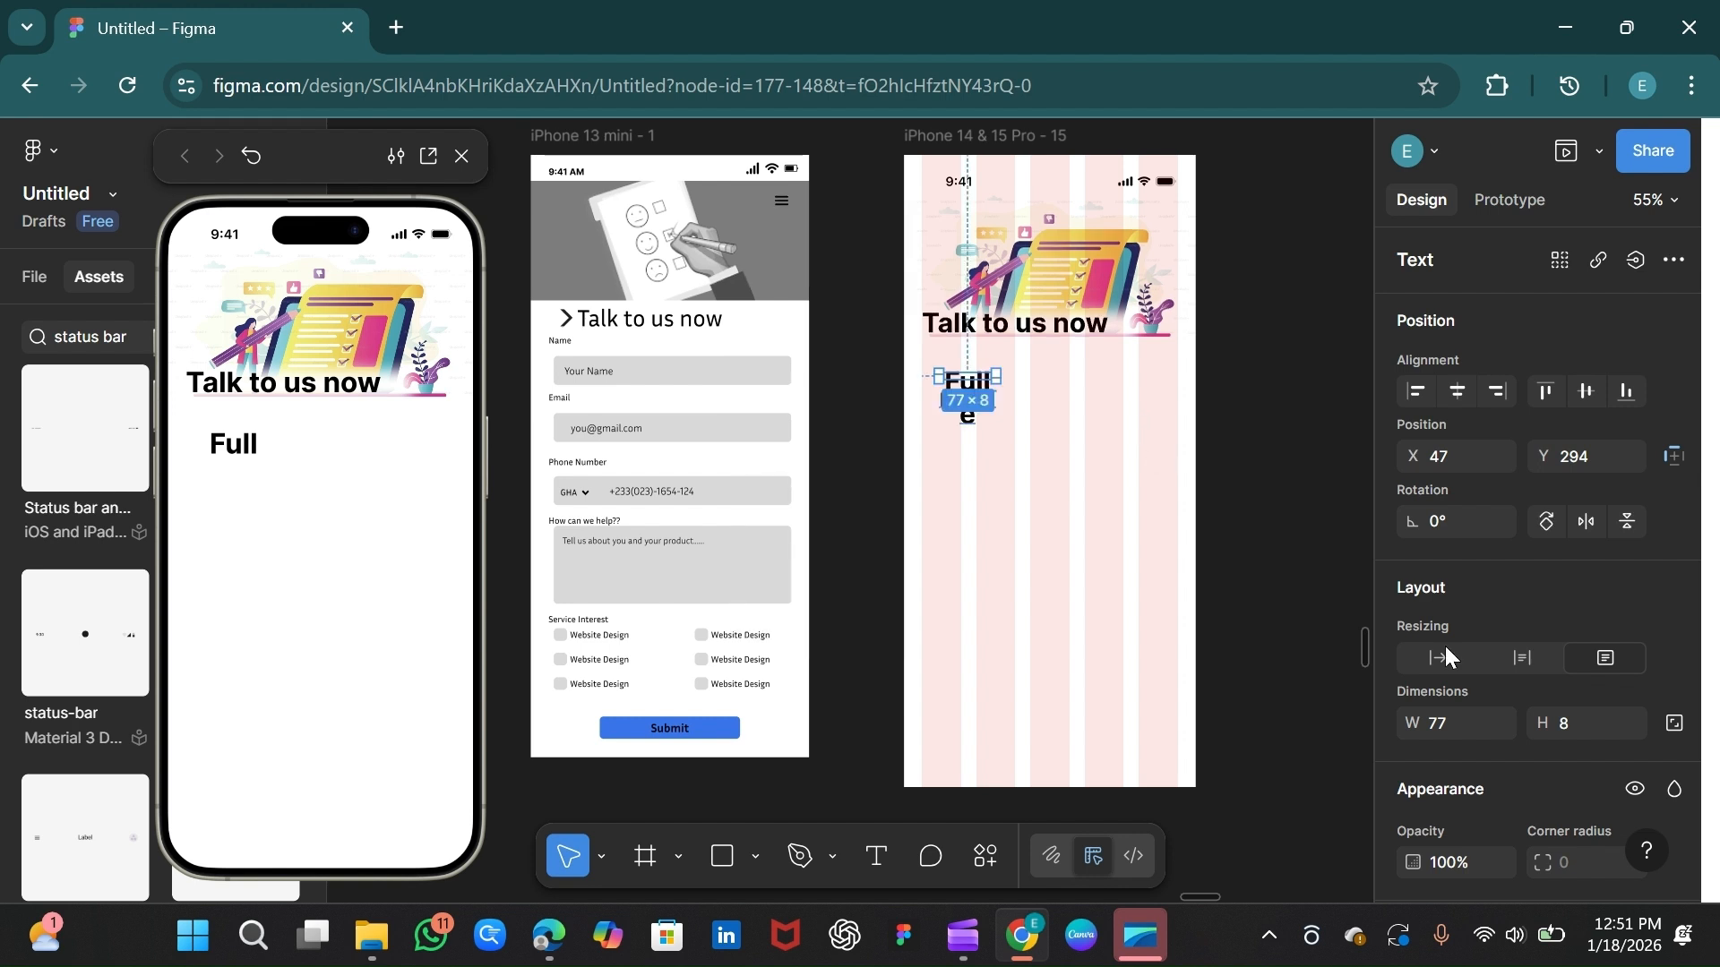
Step: Style the "Full name" label as 14 Semi Bold and place it under the heading, aligned with the first column's edge
scroll(1689, 584, down, 4)
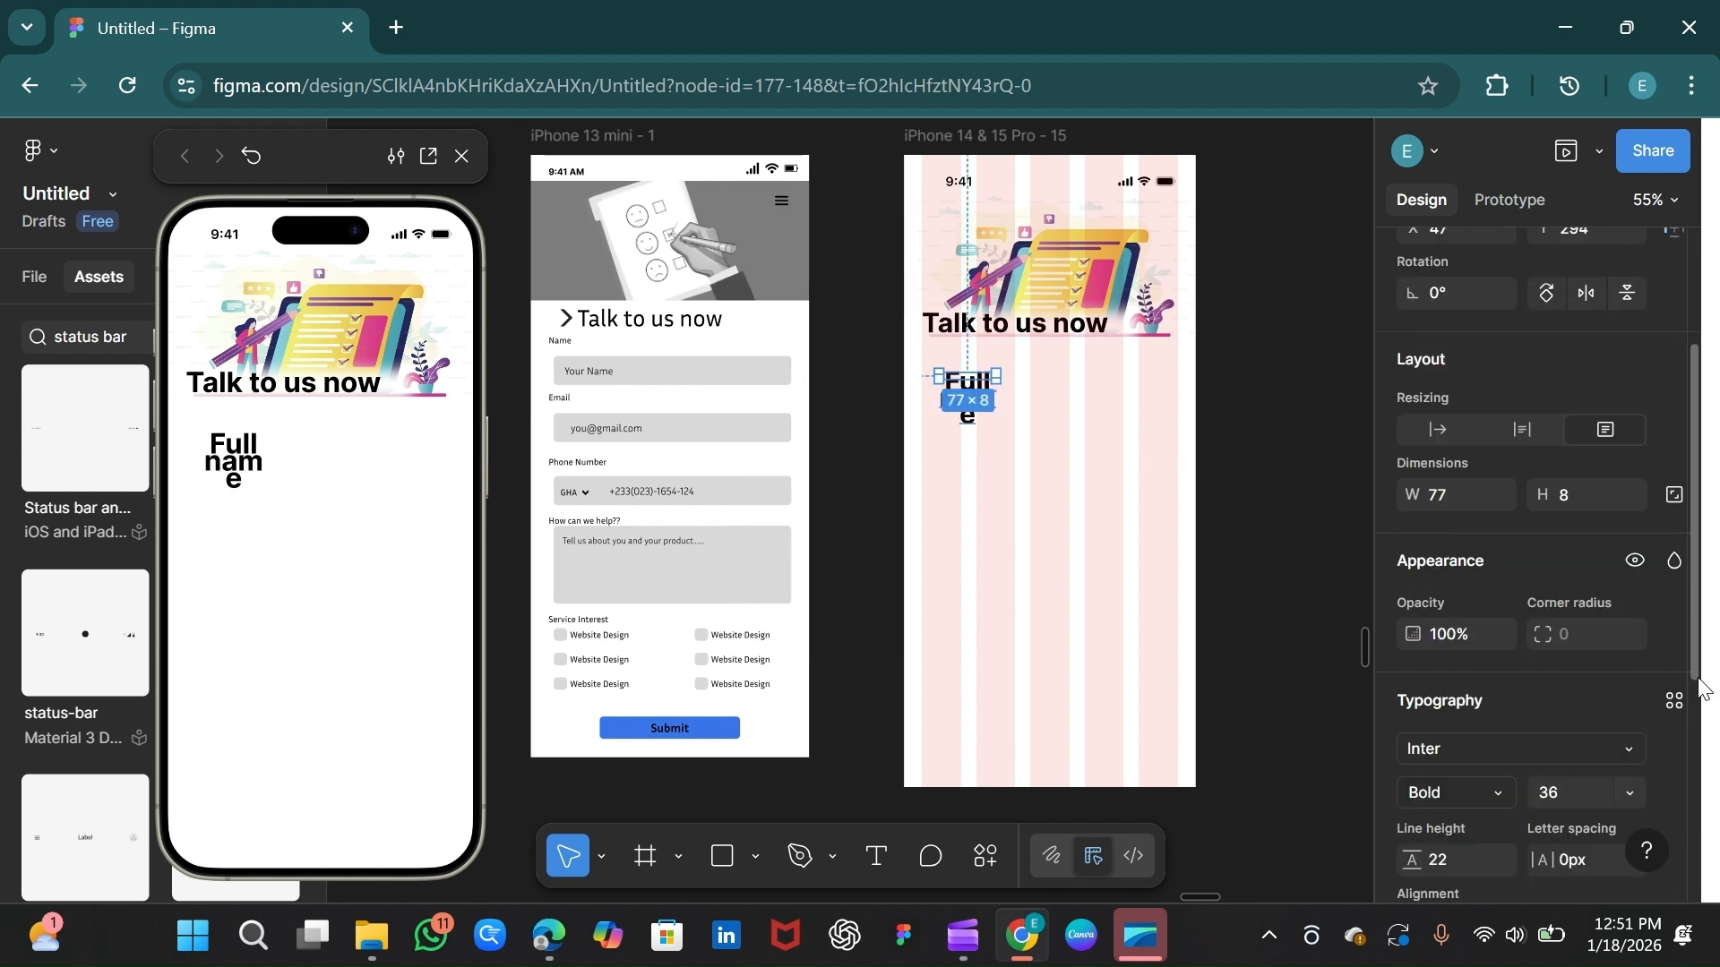
click(1631, 688)
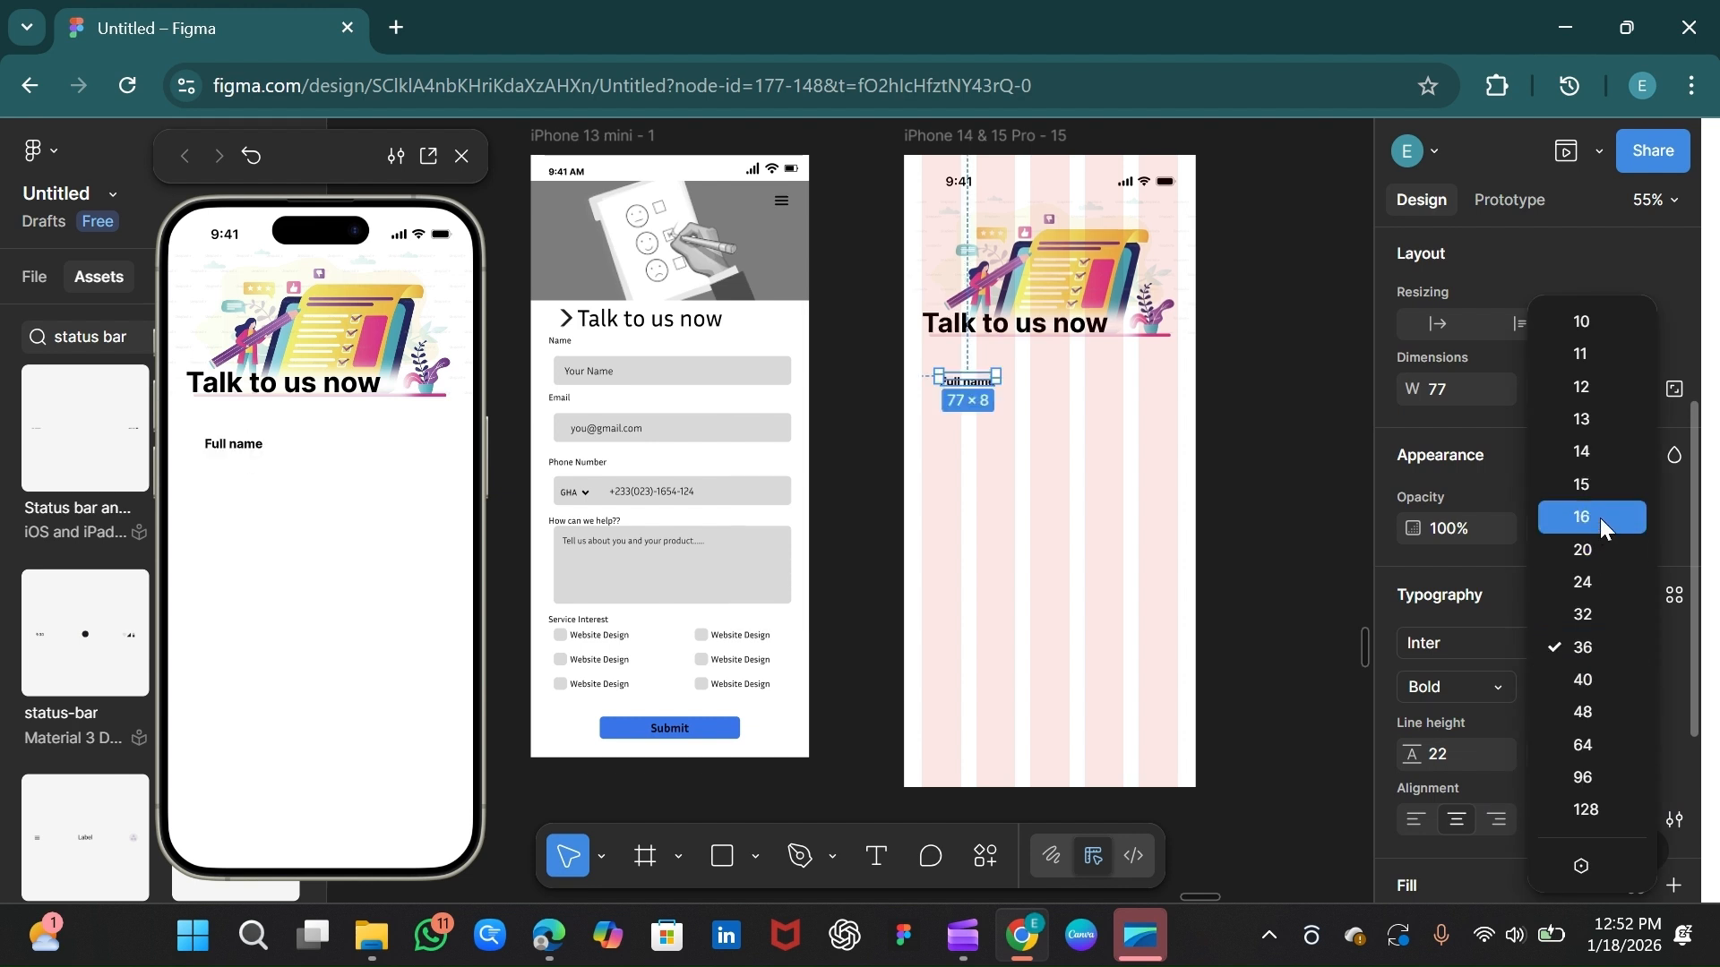
click(1592, 454)
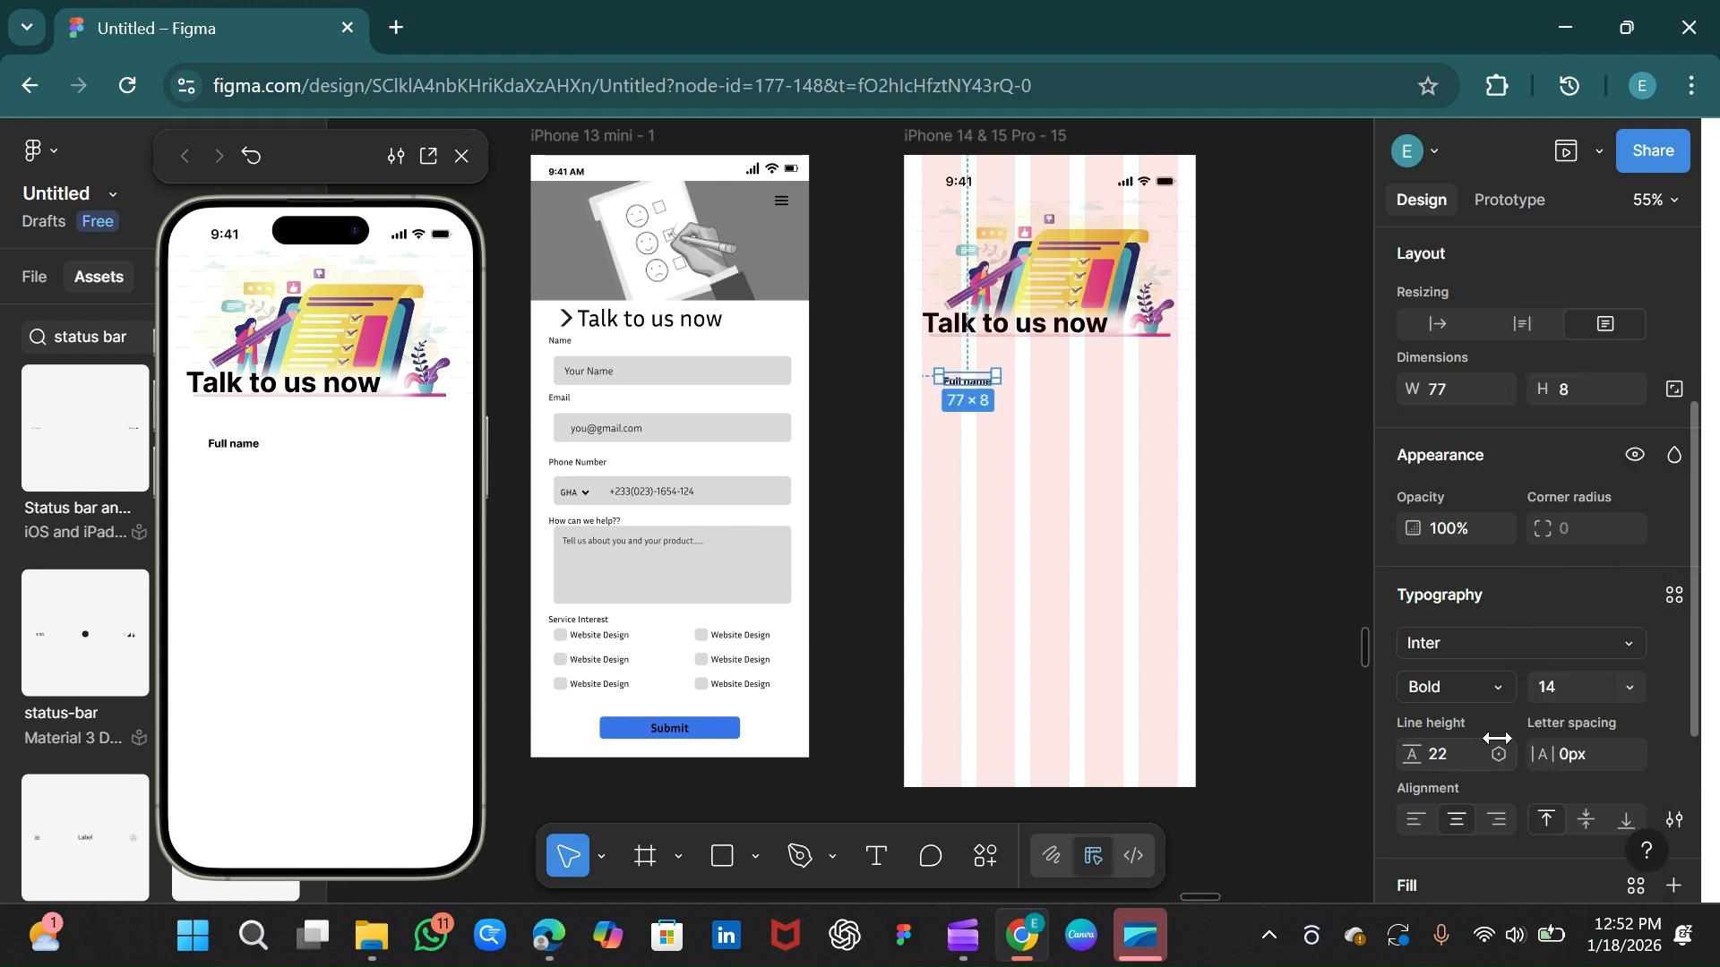
click(1500, 694)
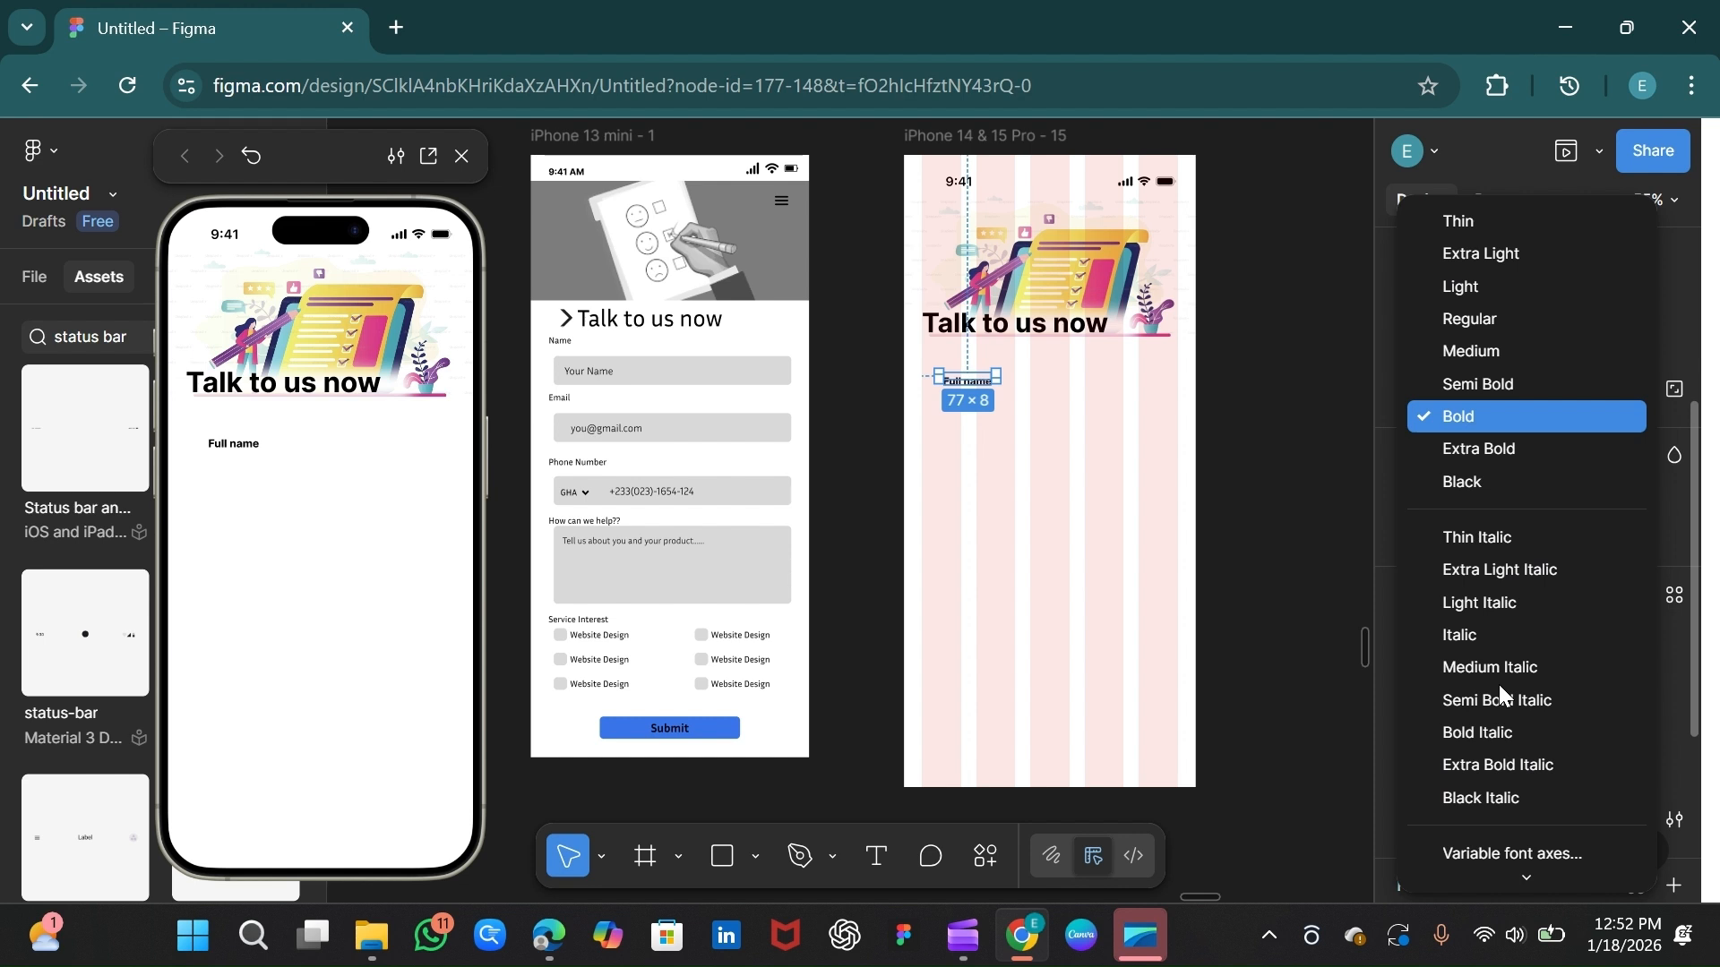
click(1471, 384)
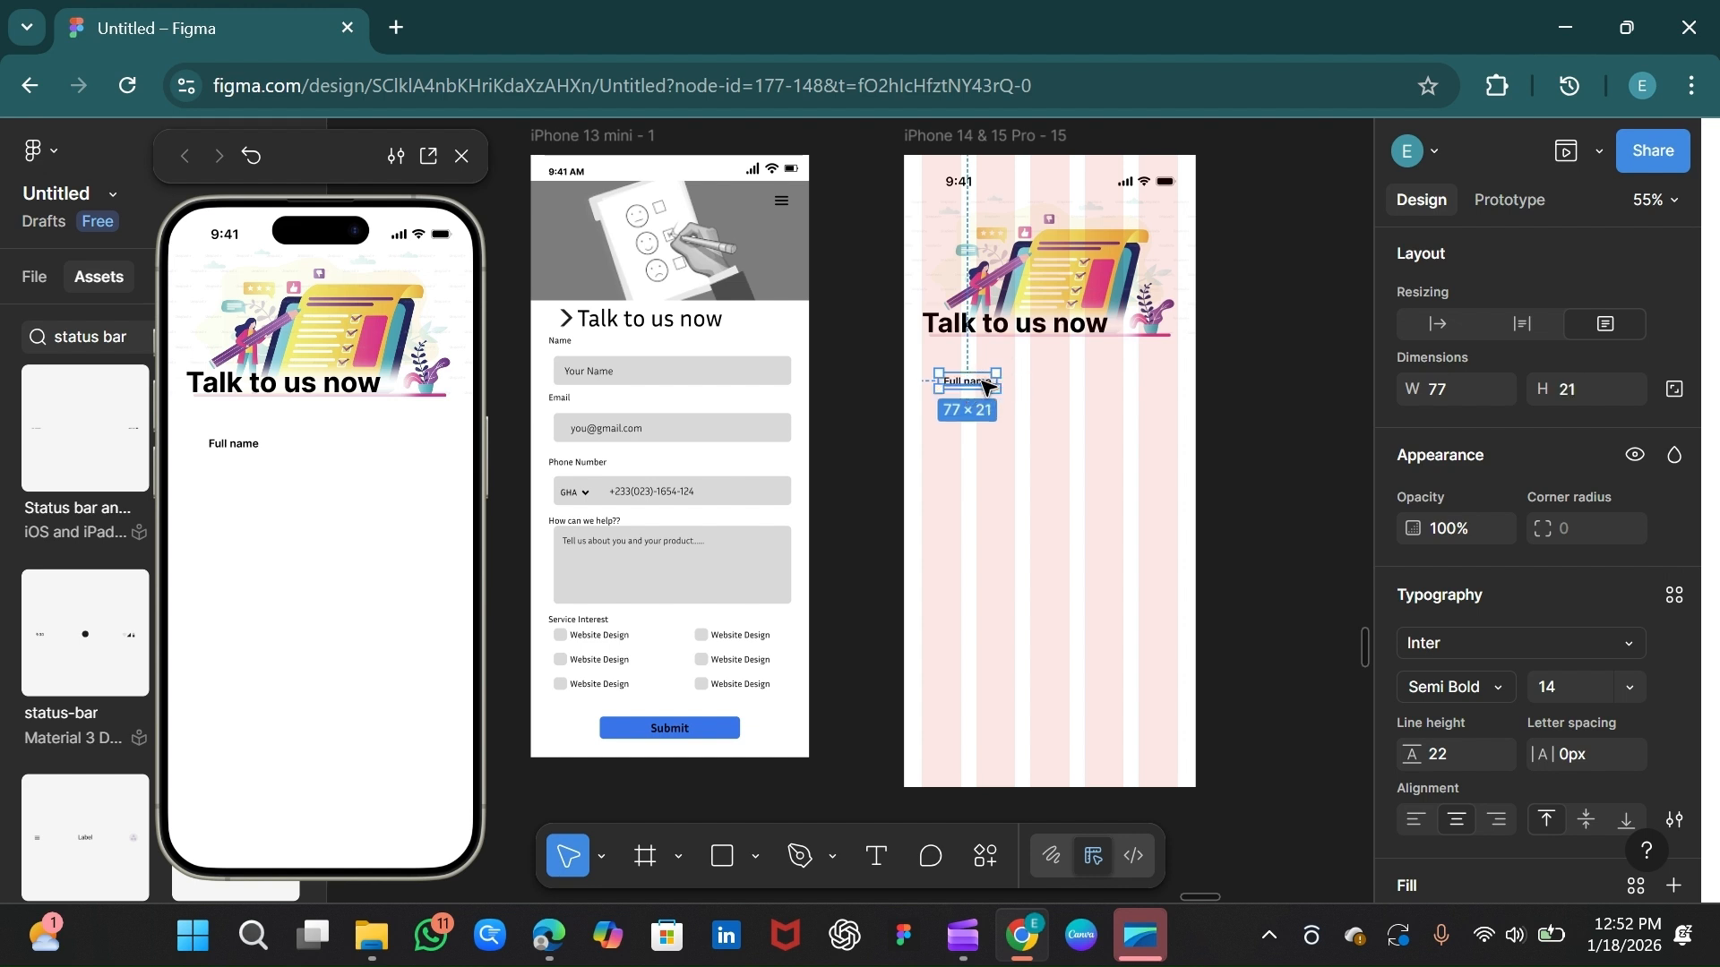
drag(969, 381, 956, 369)
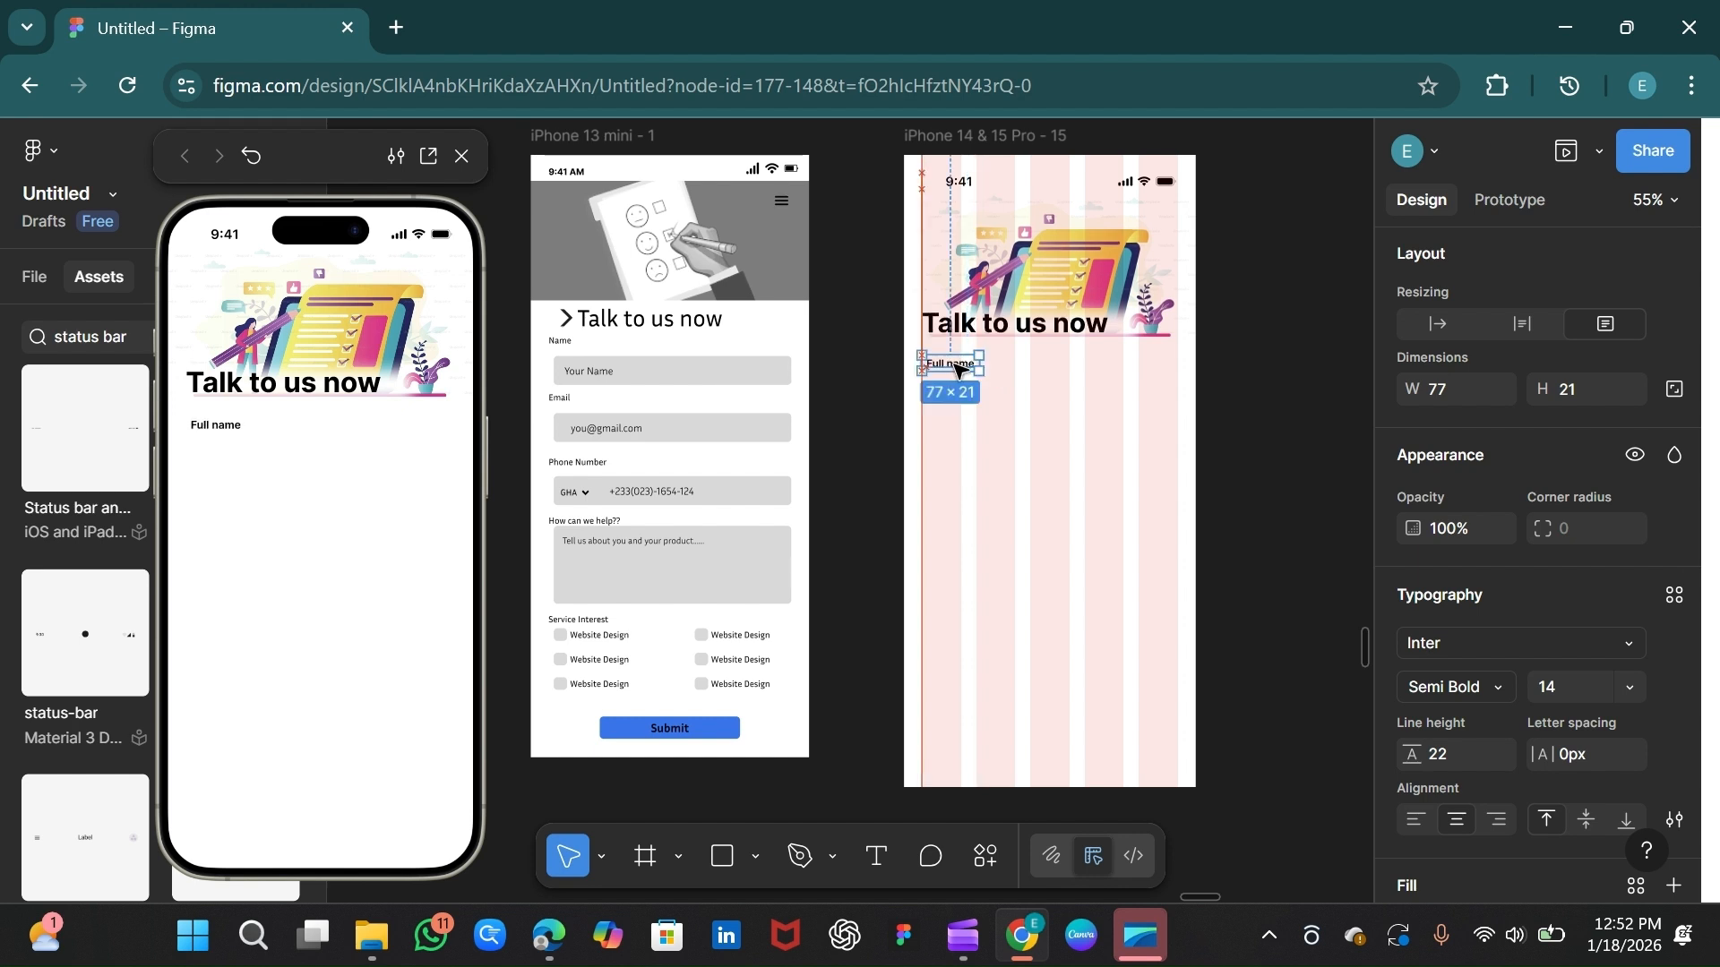
Step: Change the "Full name" label's text colour to 333333 using the page's existing colours
scroll(1555, 722, down, 3)
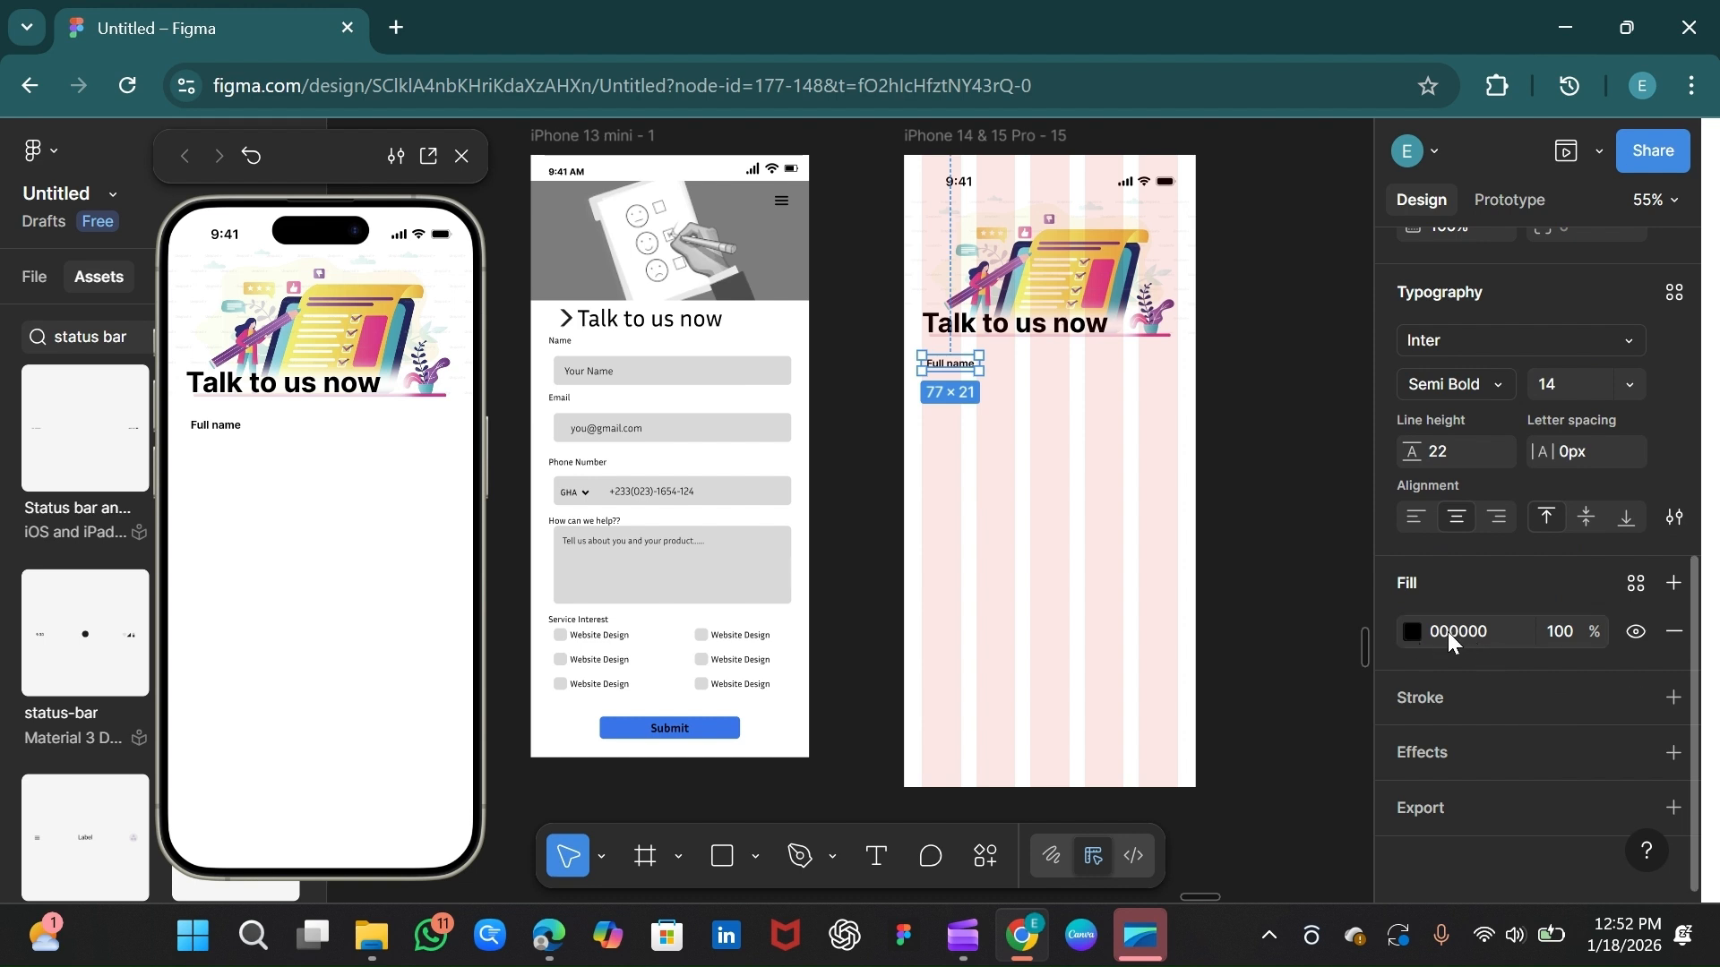
click(1411, 632)
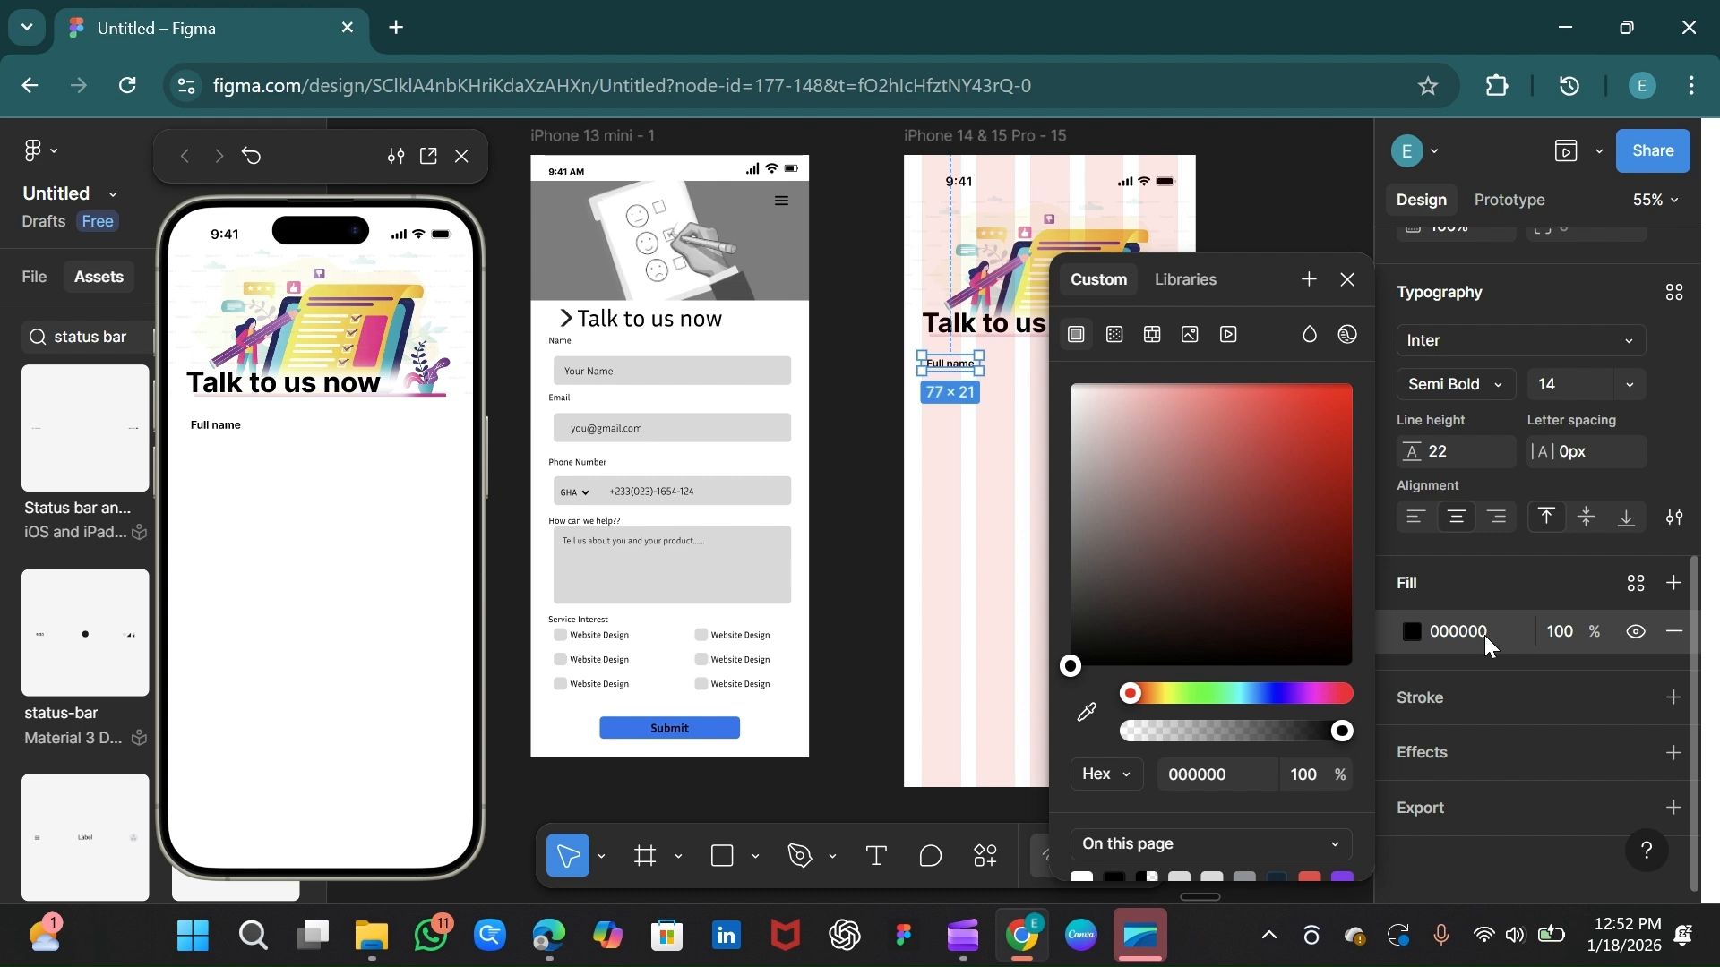
drag(1365, 779, 1365, 853)
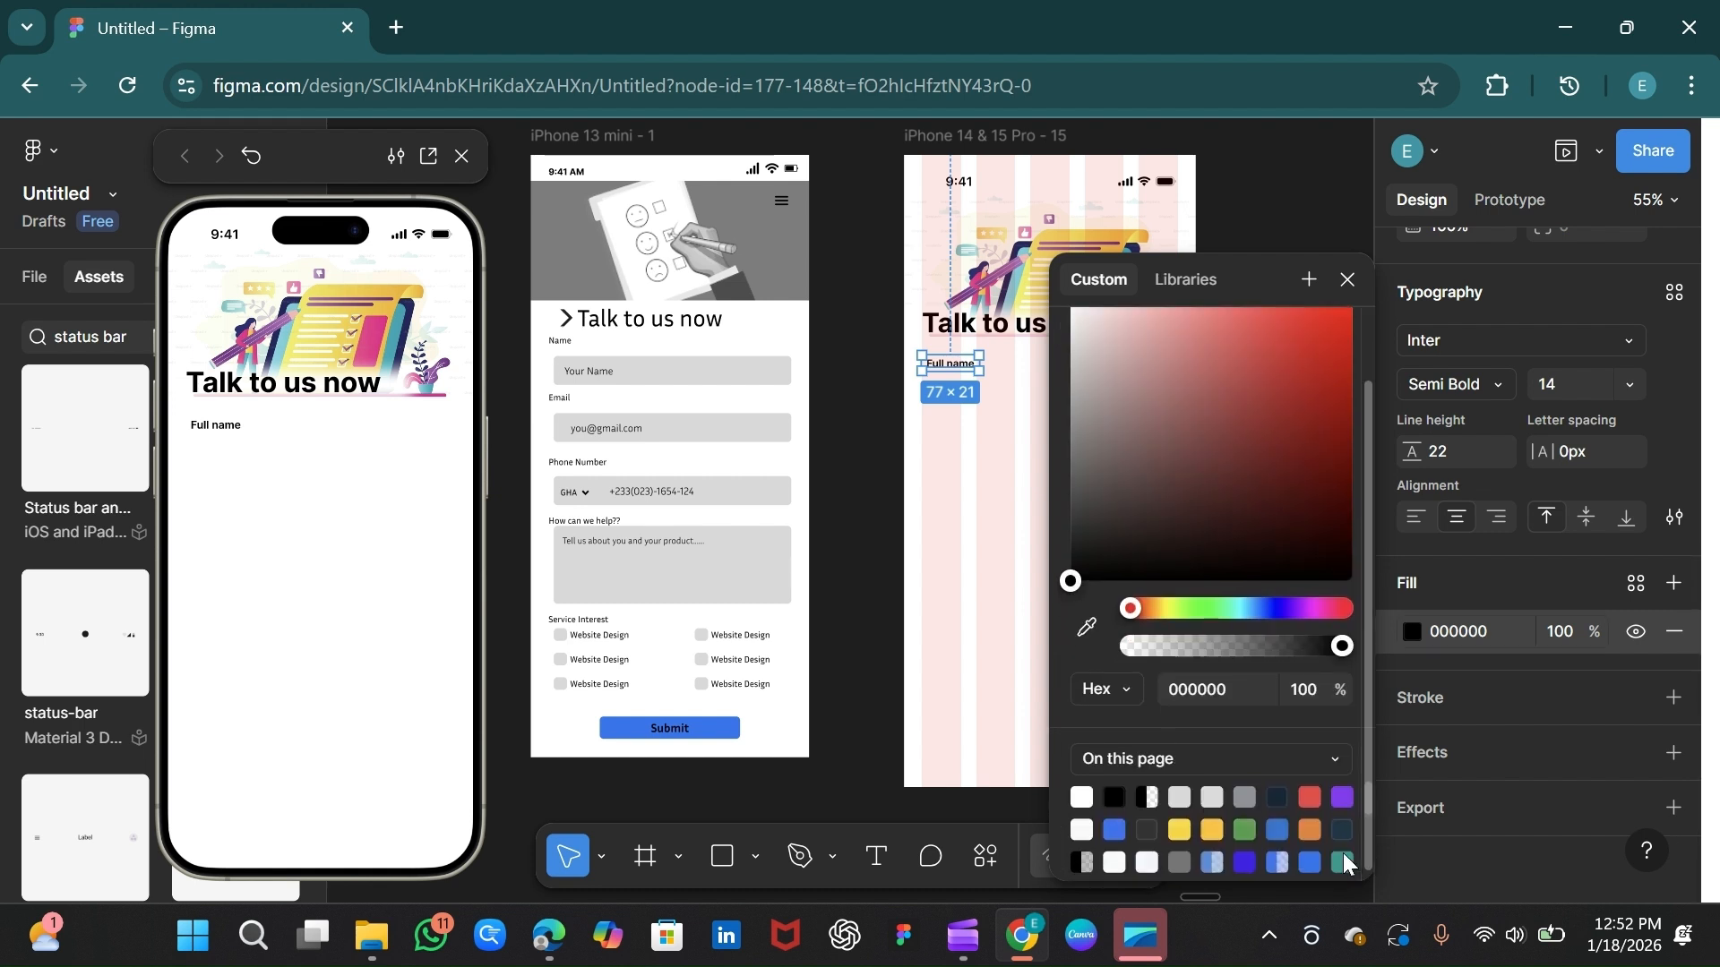
click(1150, 829)
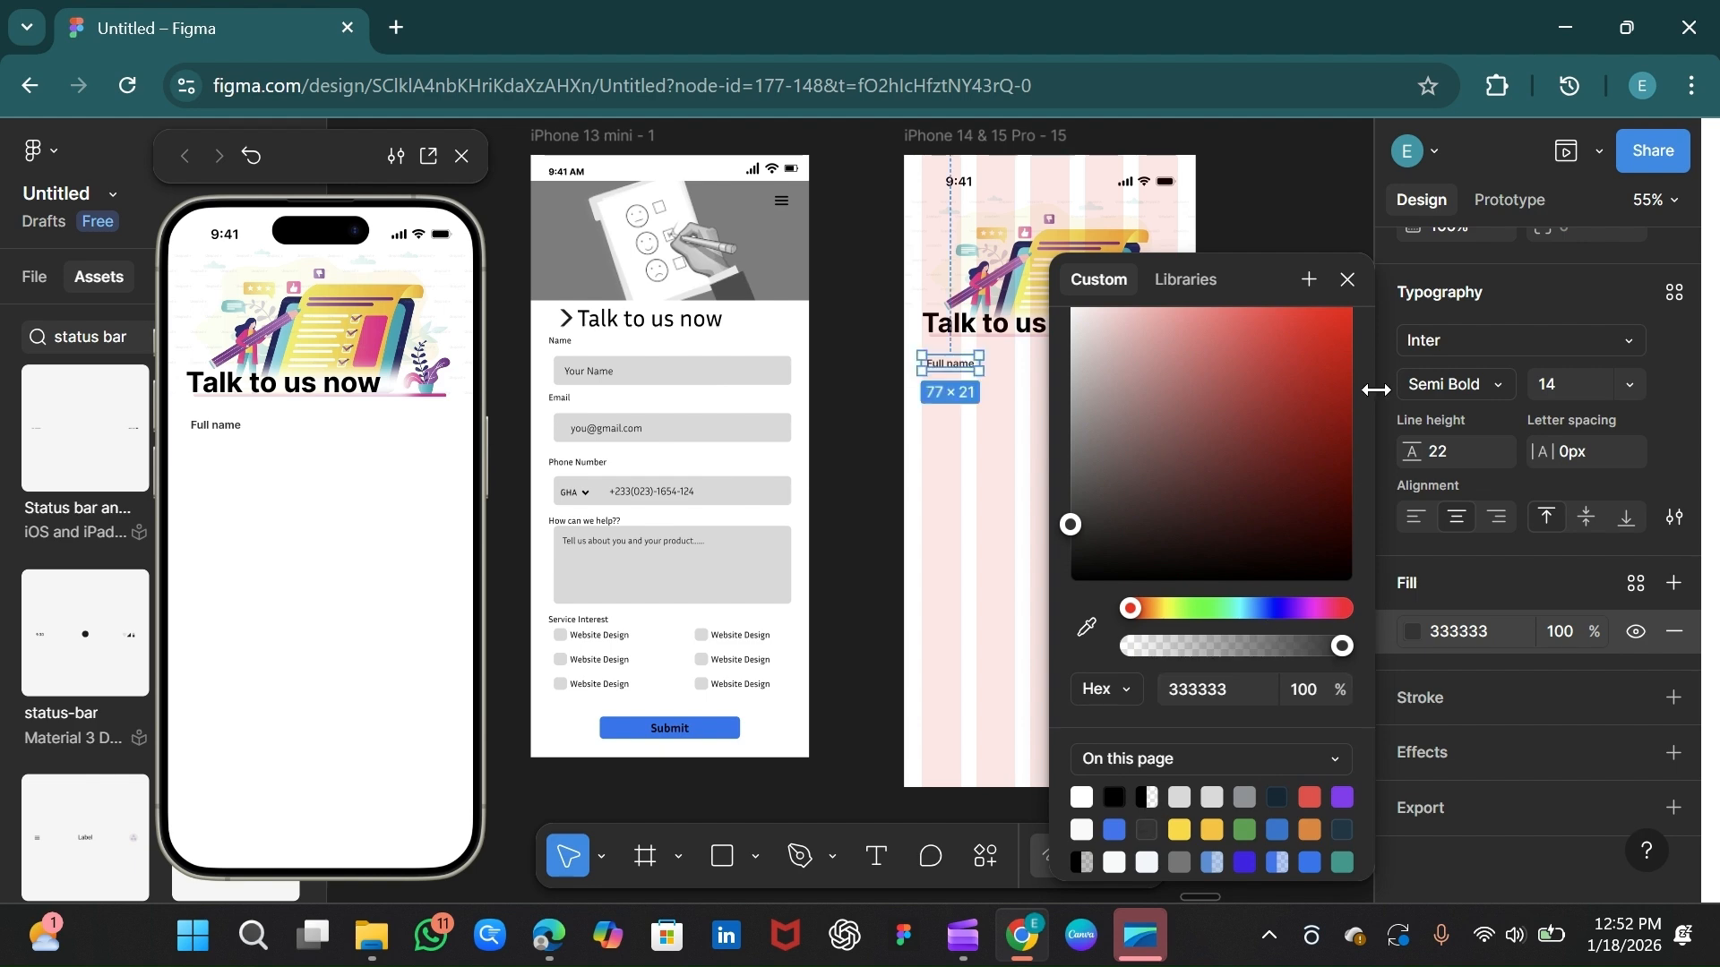
key(Escape)
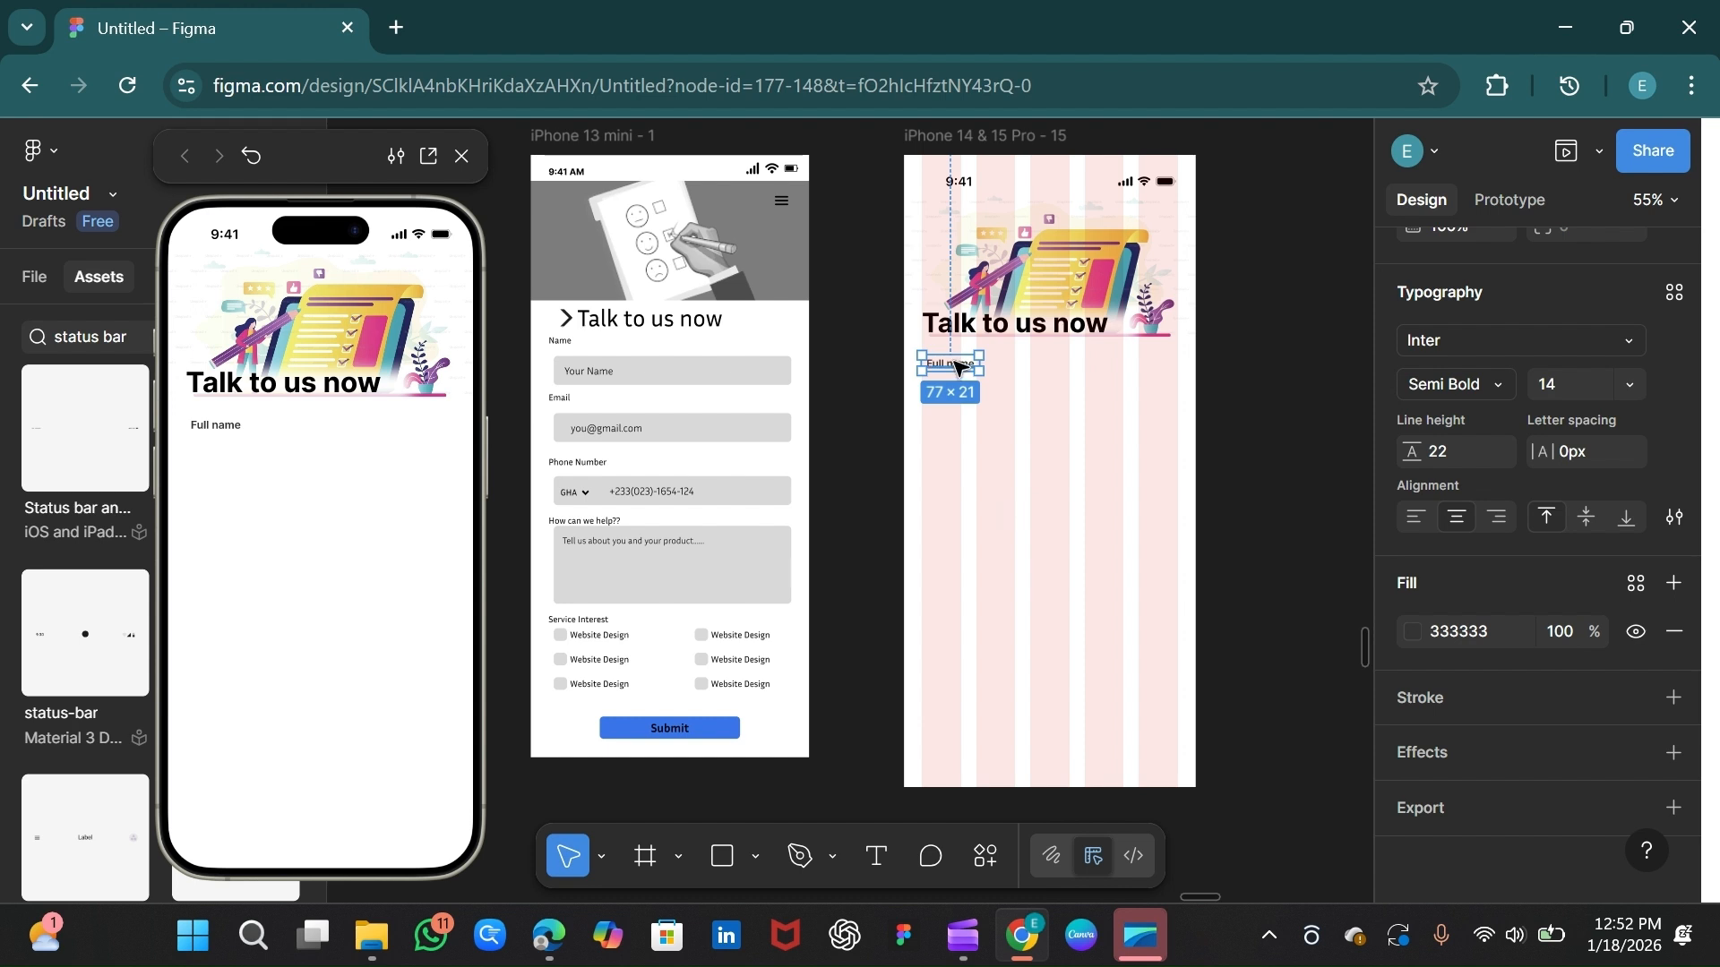
Step: Duplicate the "Full name" label and move the copy 40 px straight down
key(ctrl+d)
key(shift+Down)
key(shift+Down)
key(shift+Down)
key(shift+Down)
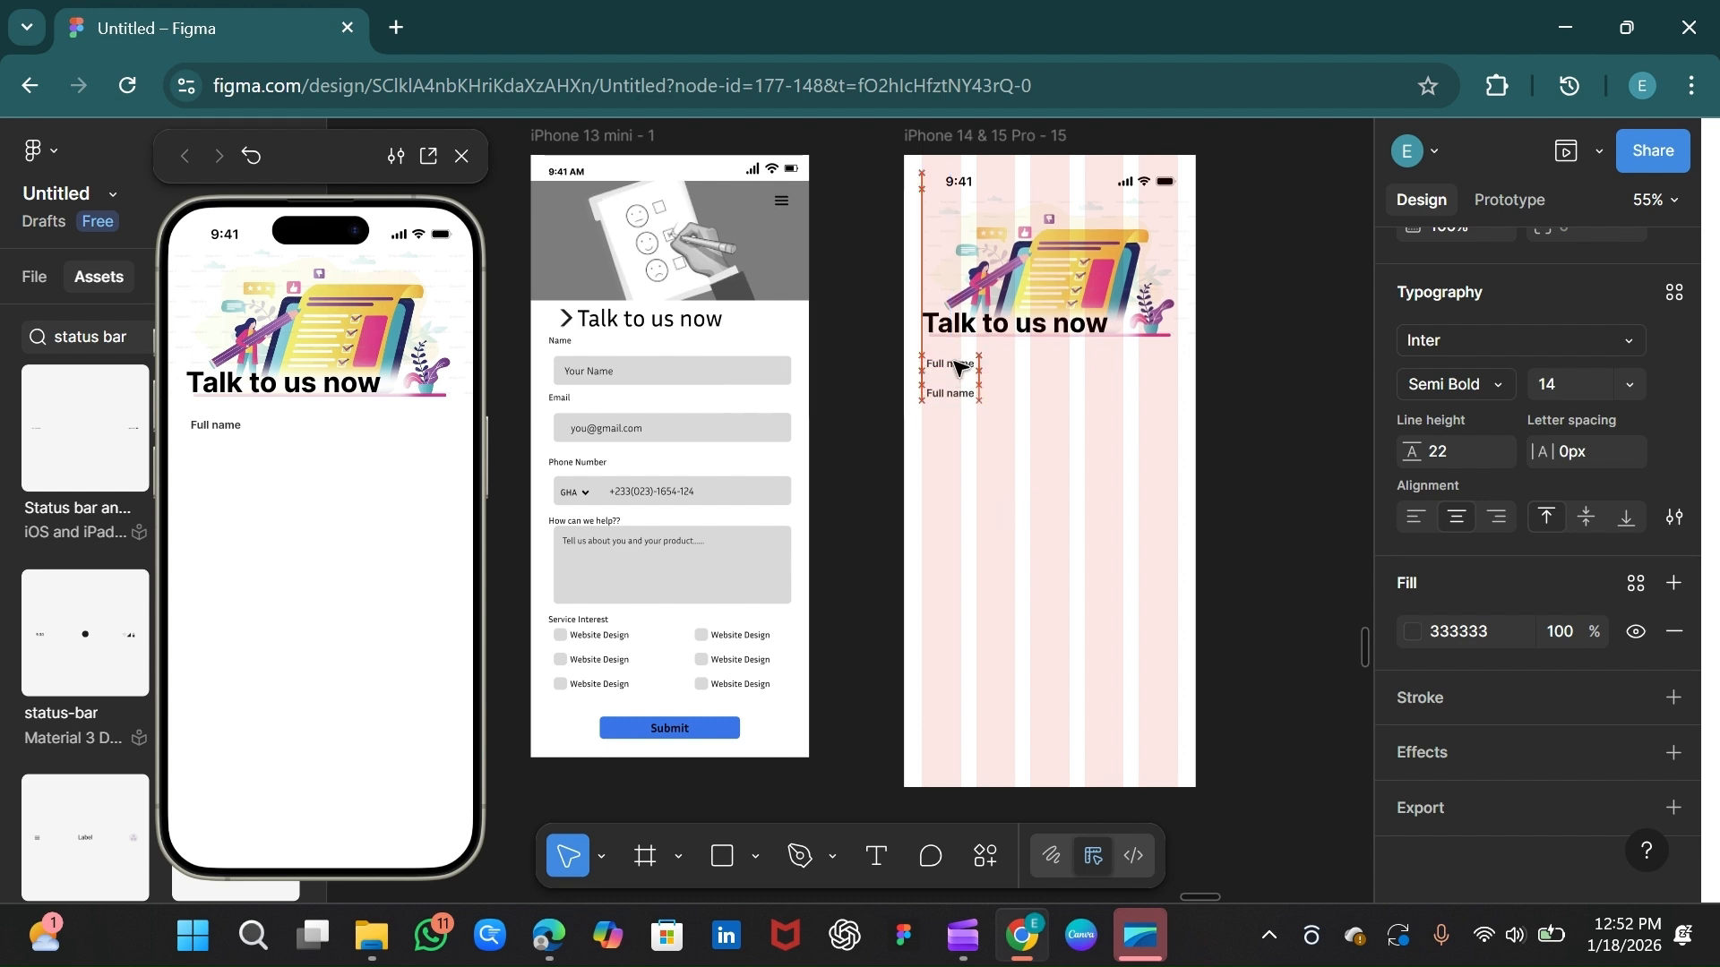
Step: Replace the duplicated label's text with a sample full name as the field's placeholder
double_click(955, 395)
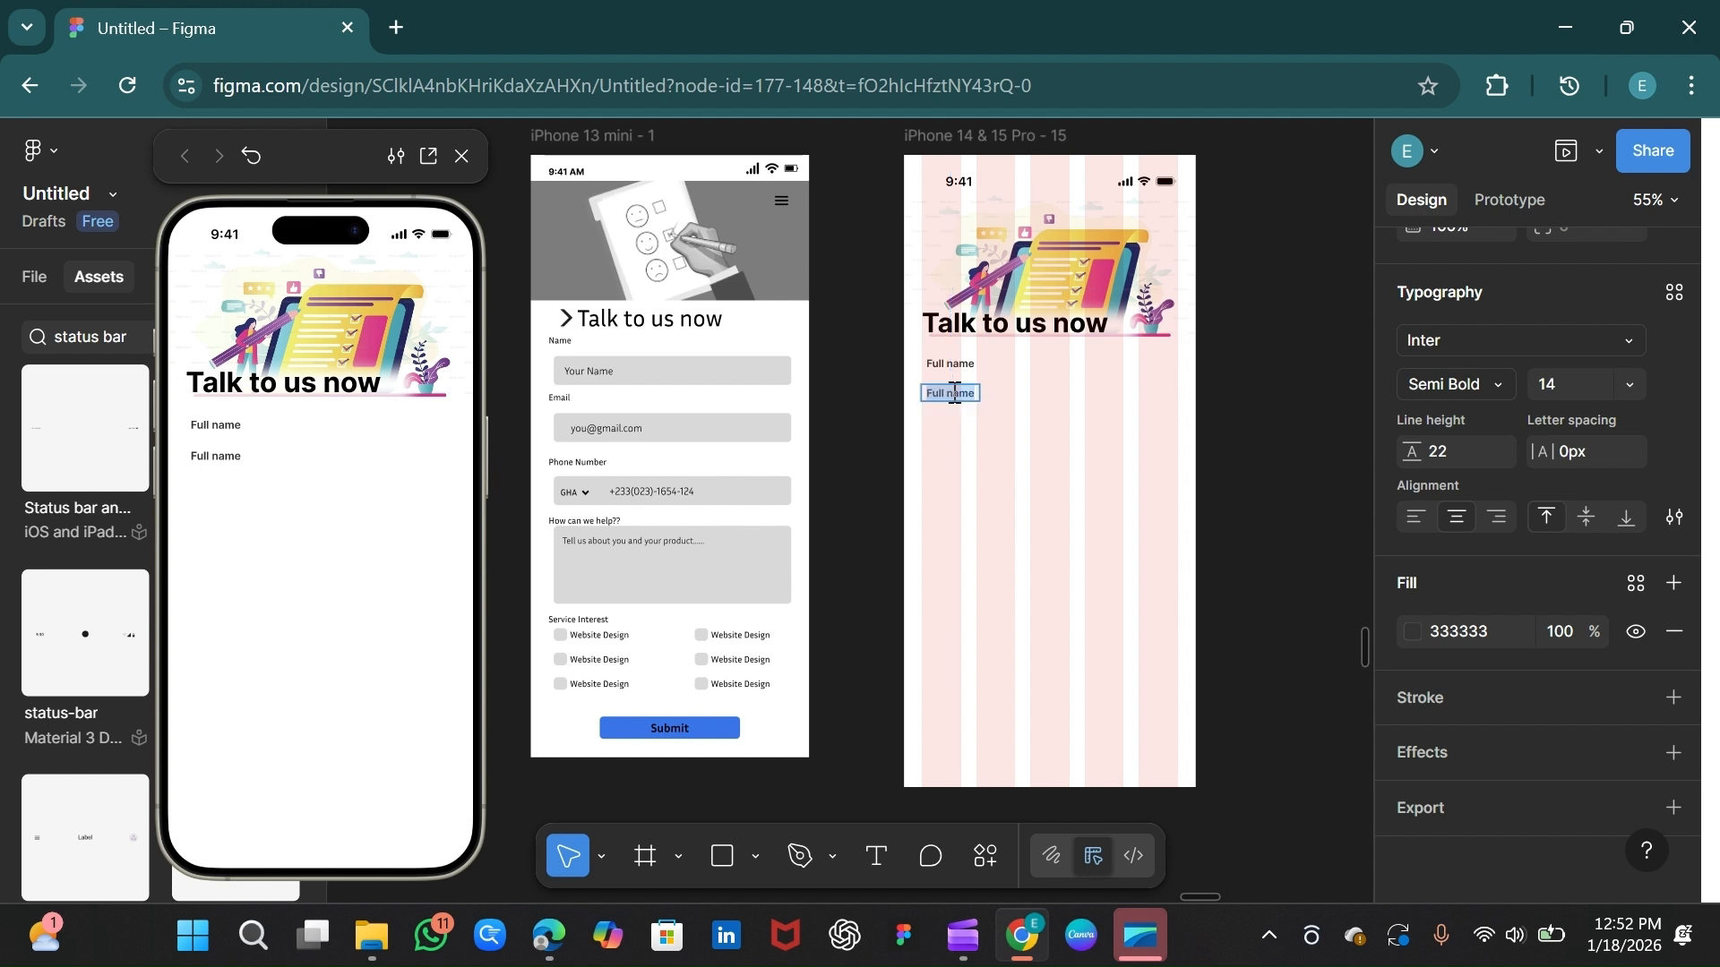
key(BackSpace)
text(Jon D)
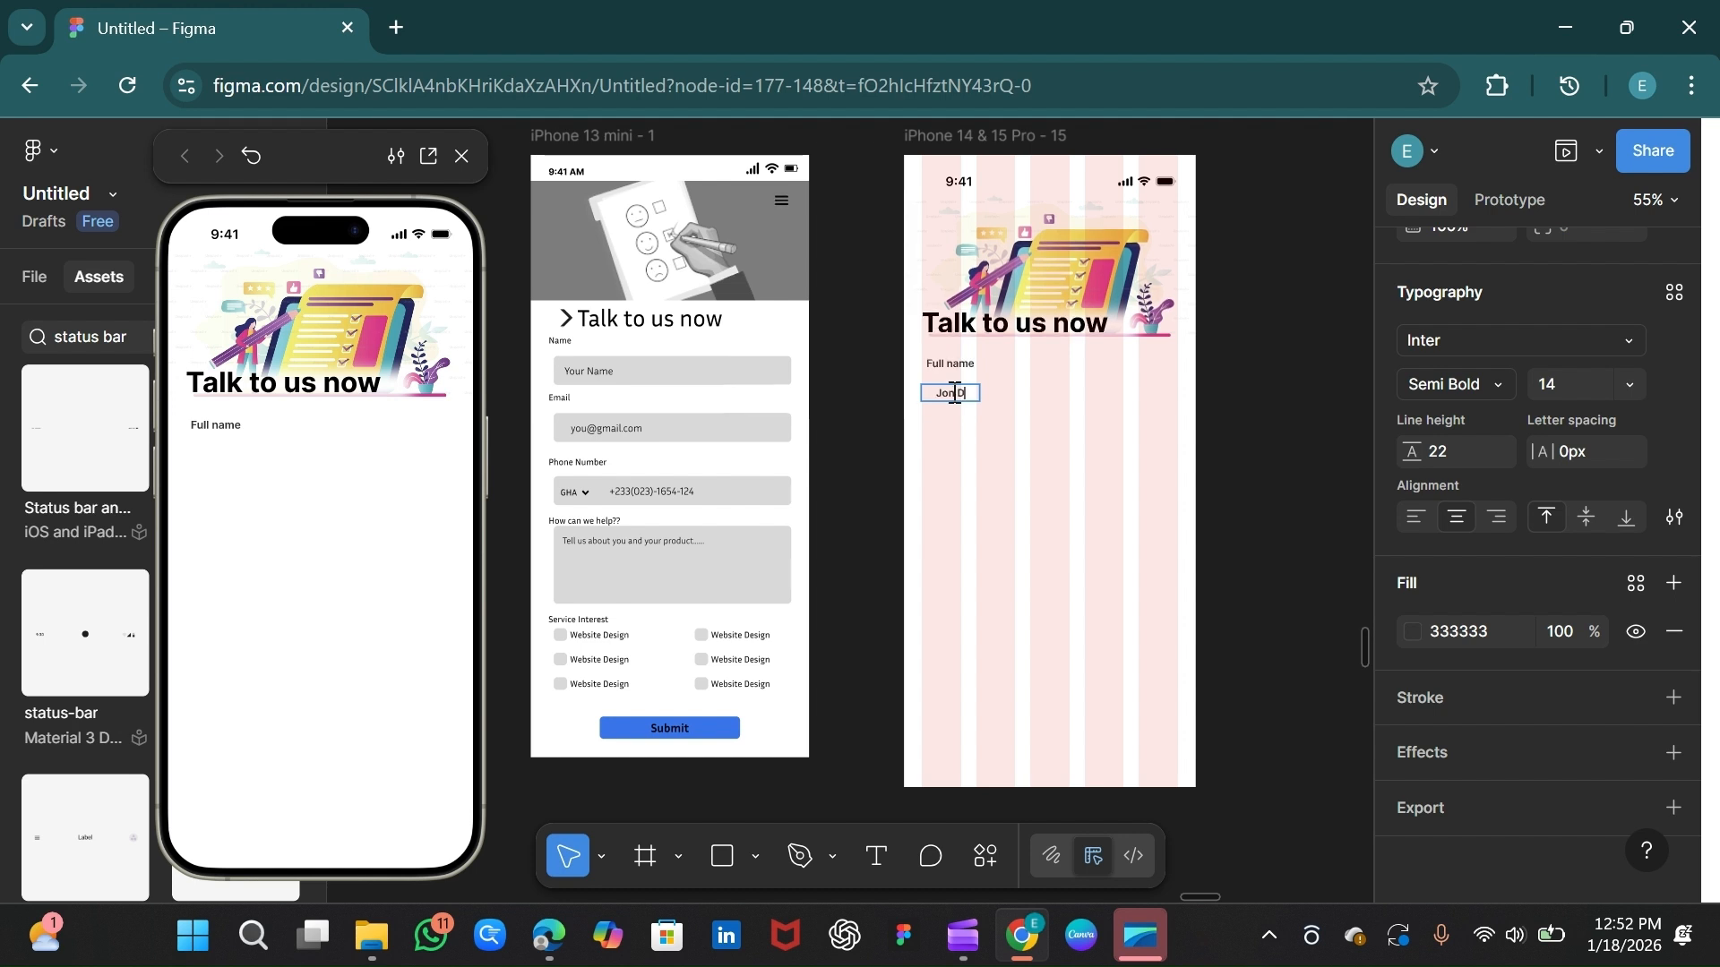
text(oe)
key(Escape)
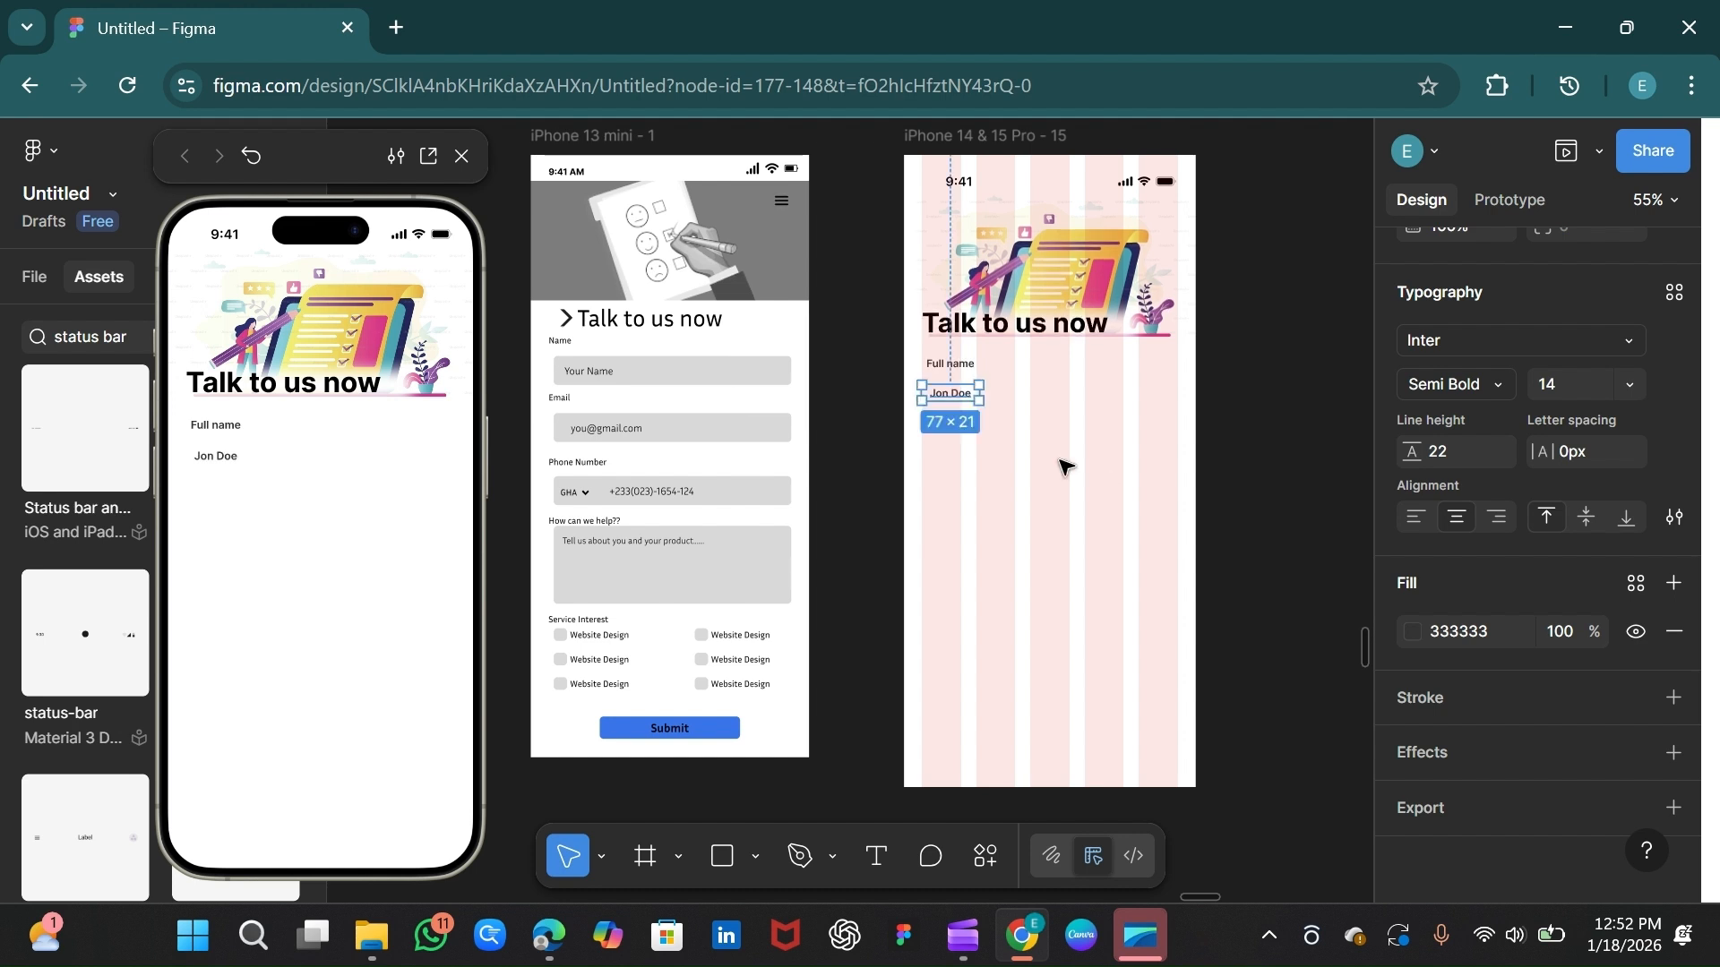
Step: Style the placeholder name with font size 16, Regular weight and the grey fill 8F9297
click(1629, 385)
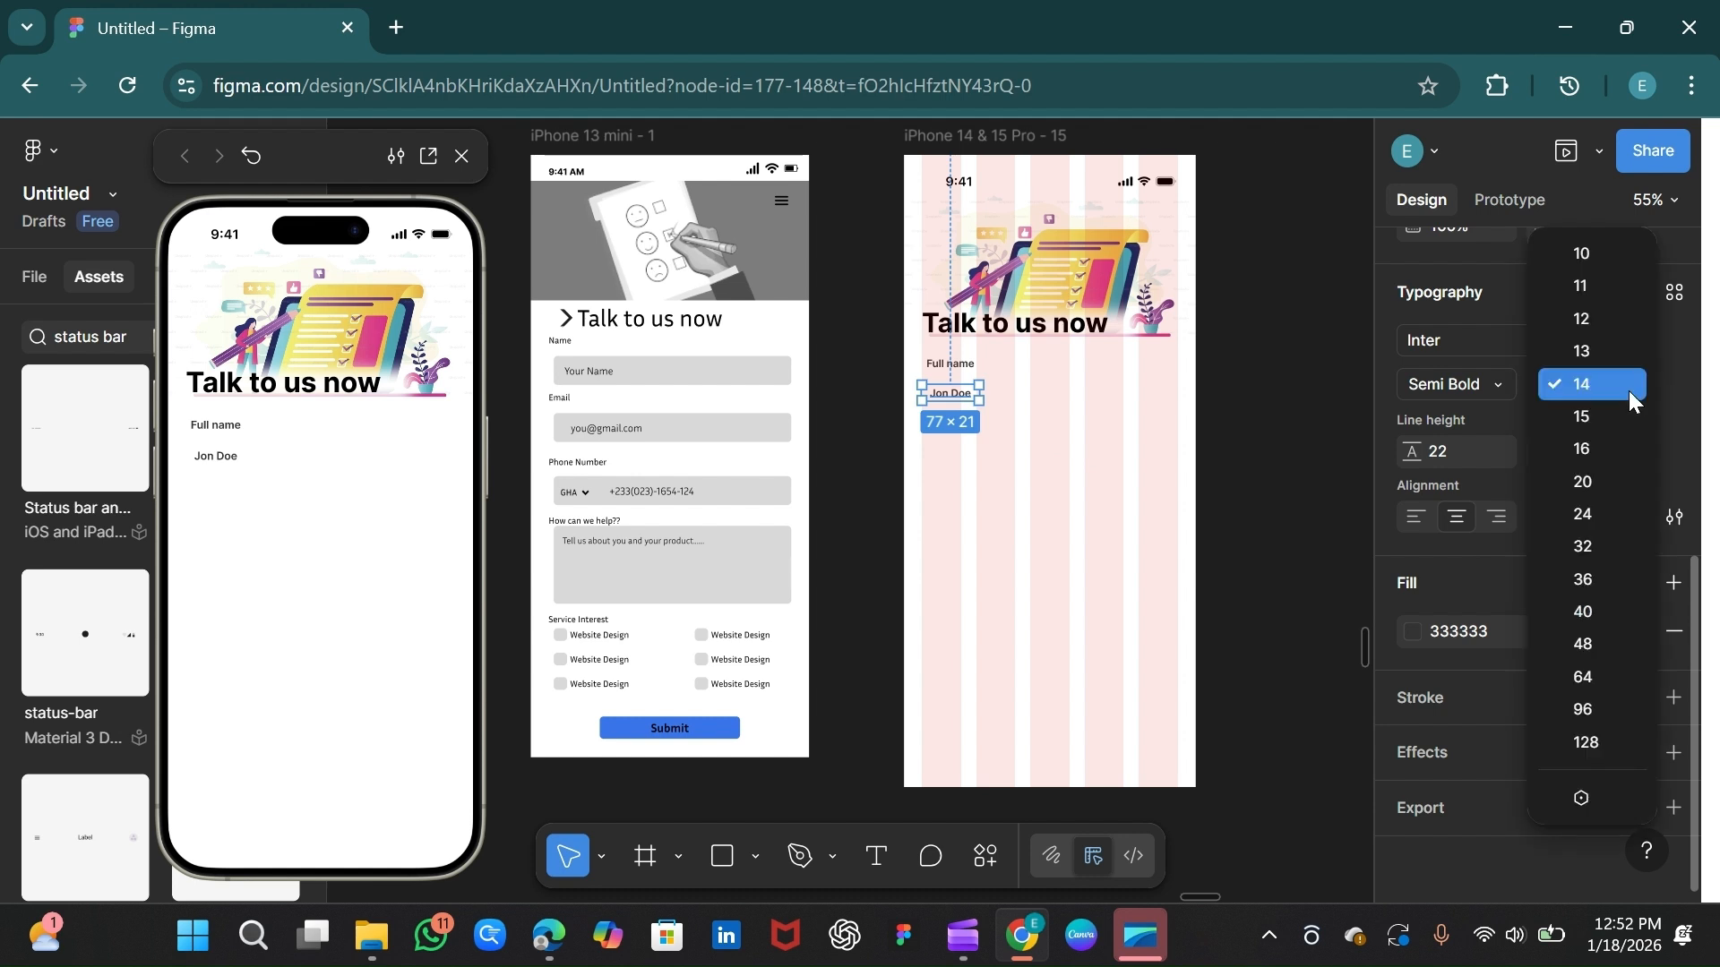
click(1583, 448)
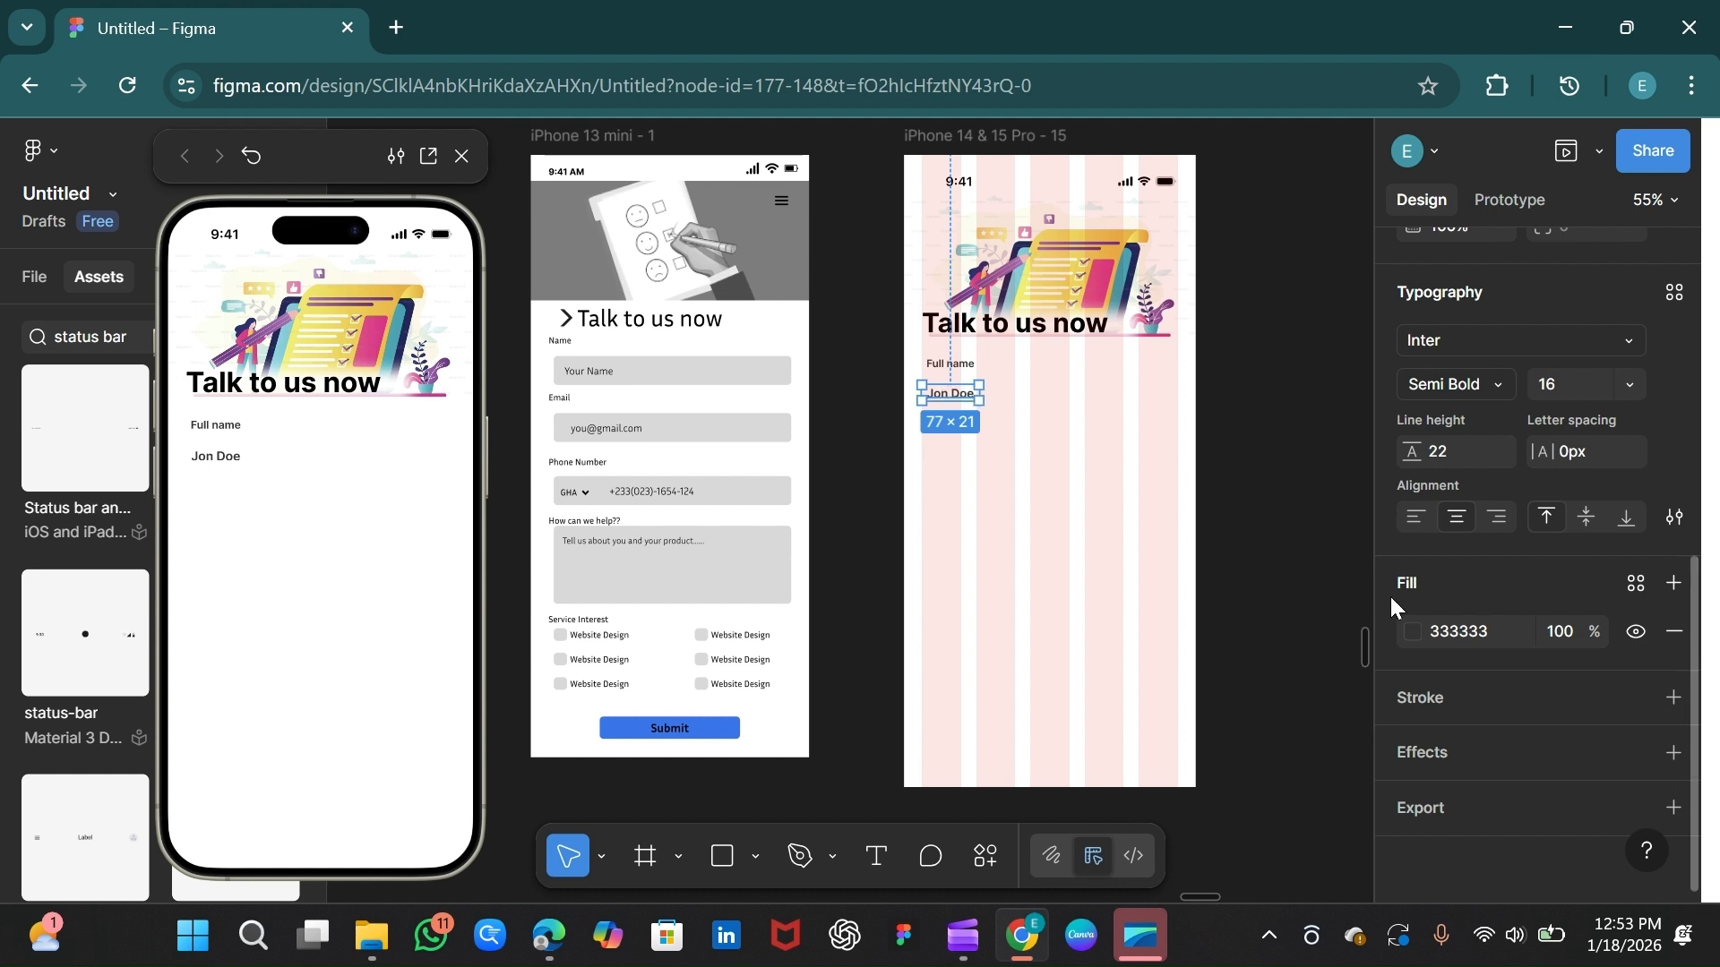
click(1414, 633)
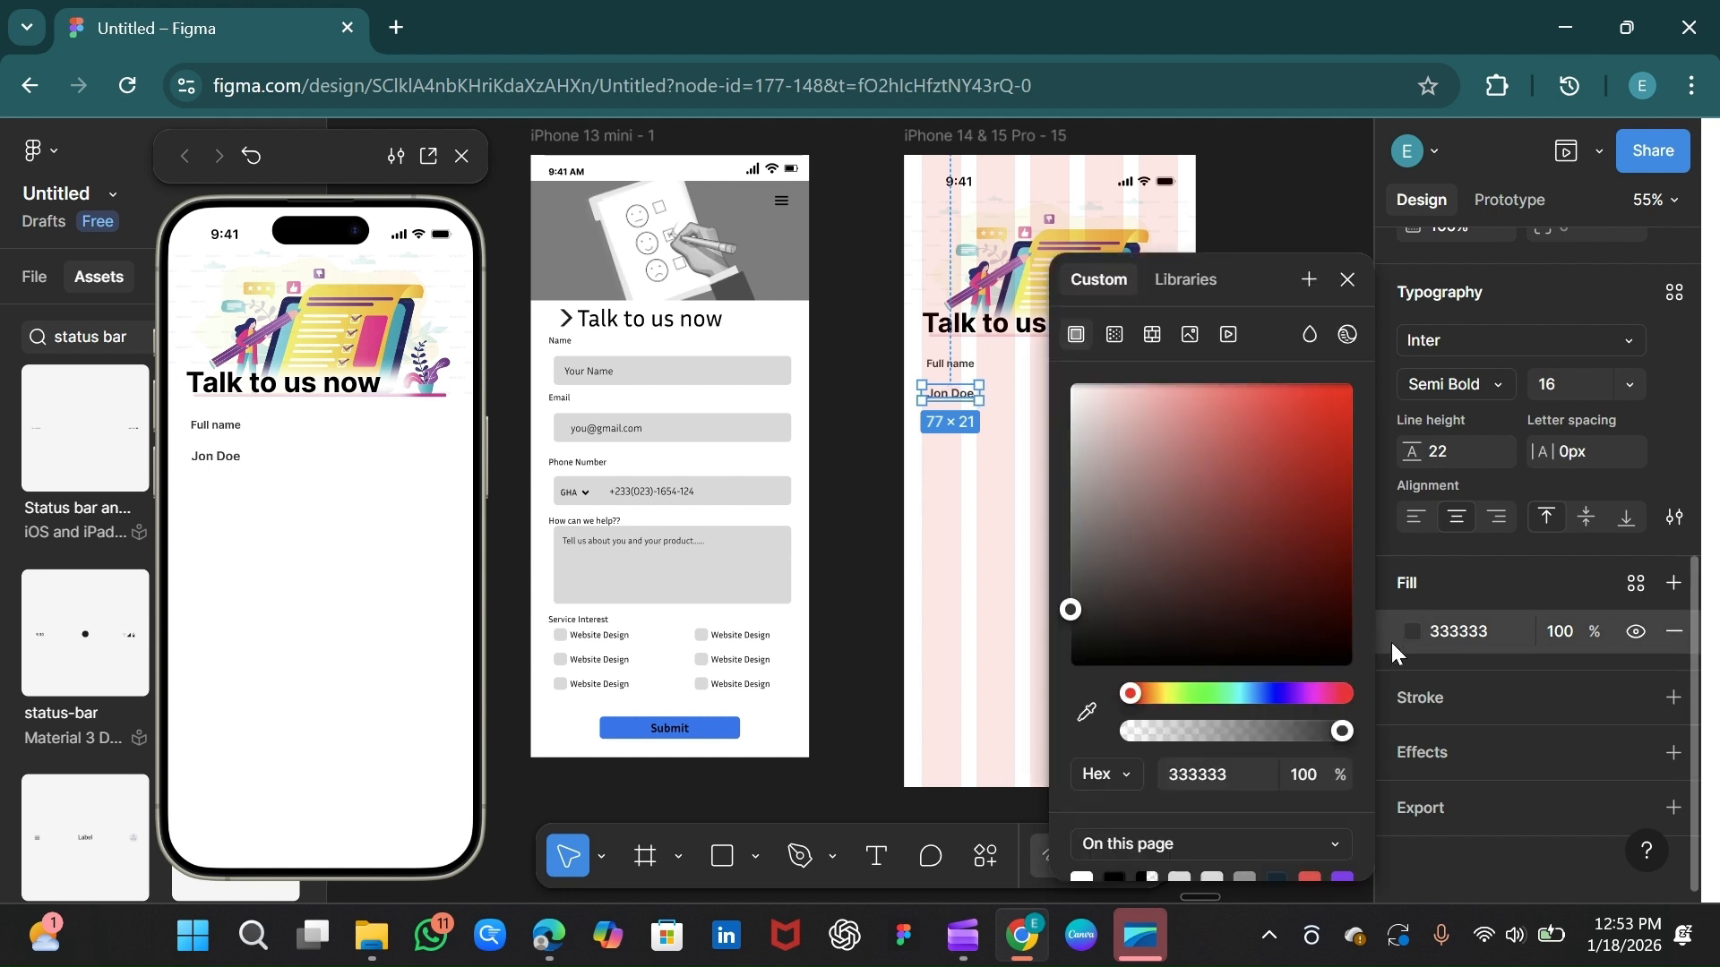
scroll(1361, 835, down, 2)
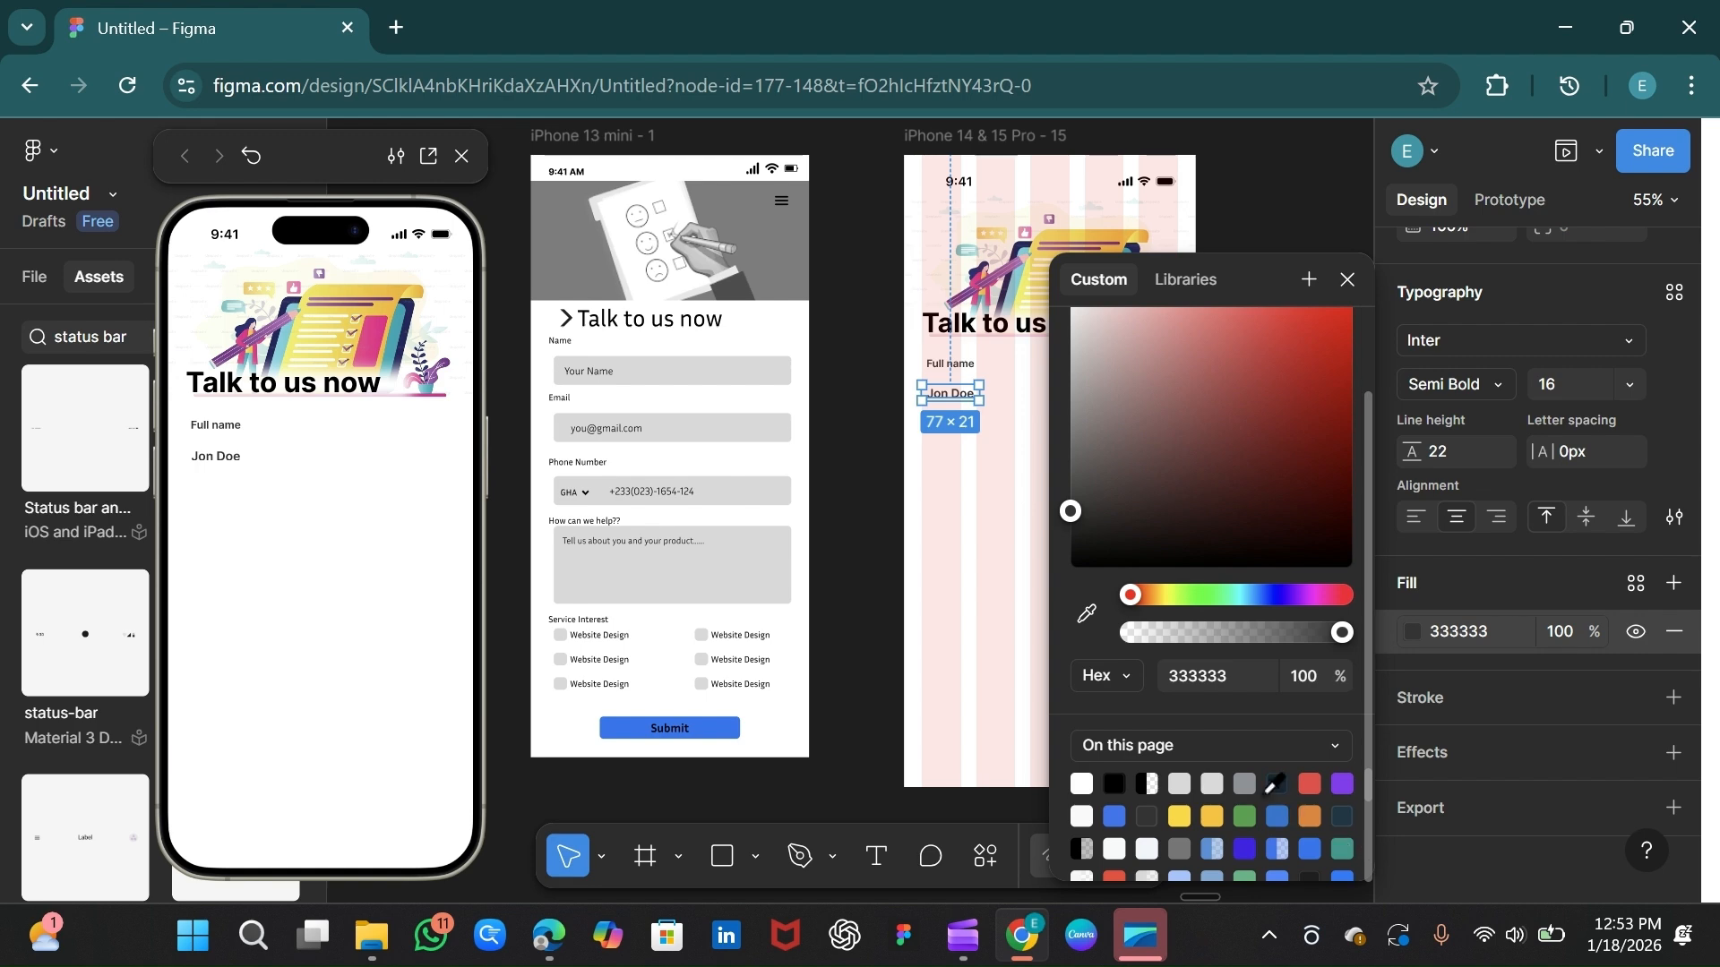
click(1245, 785)
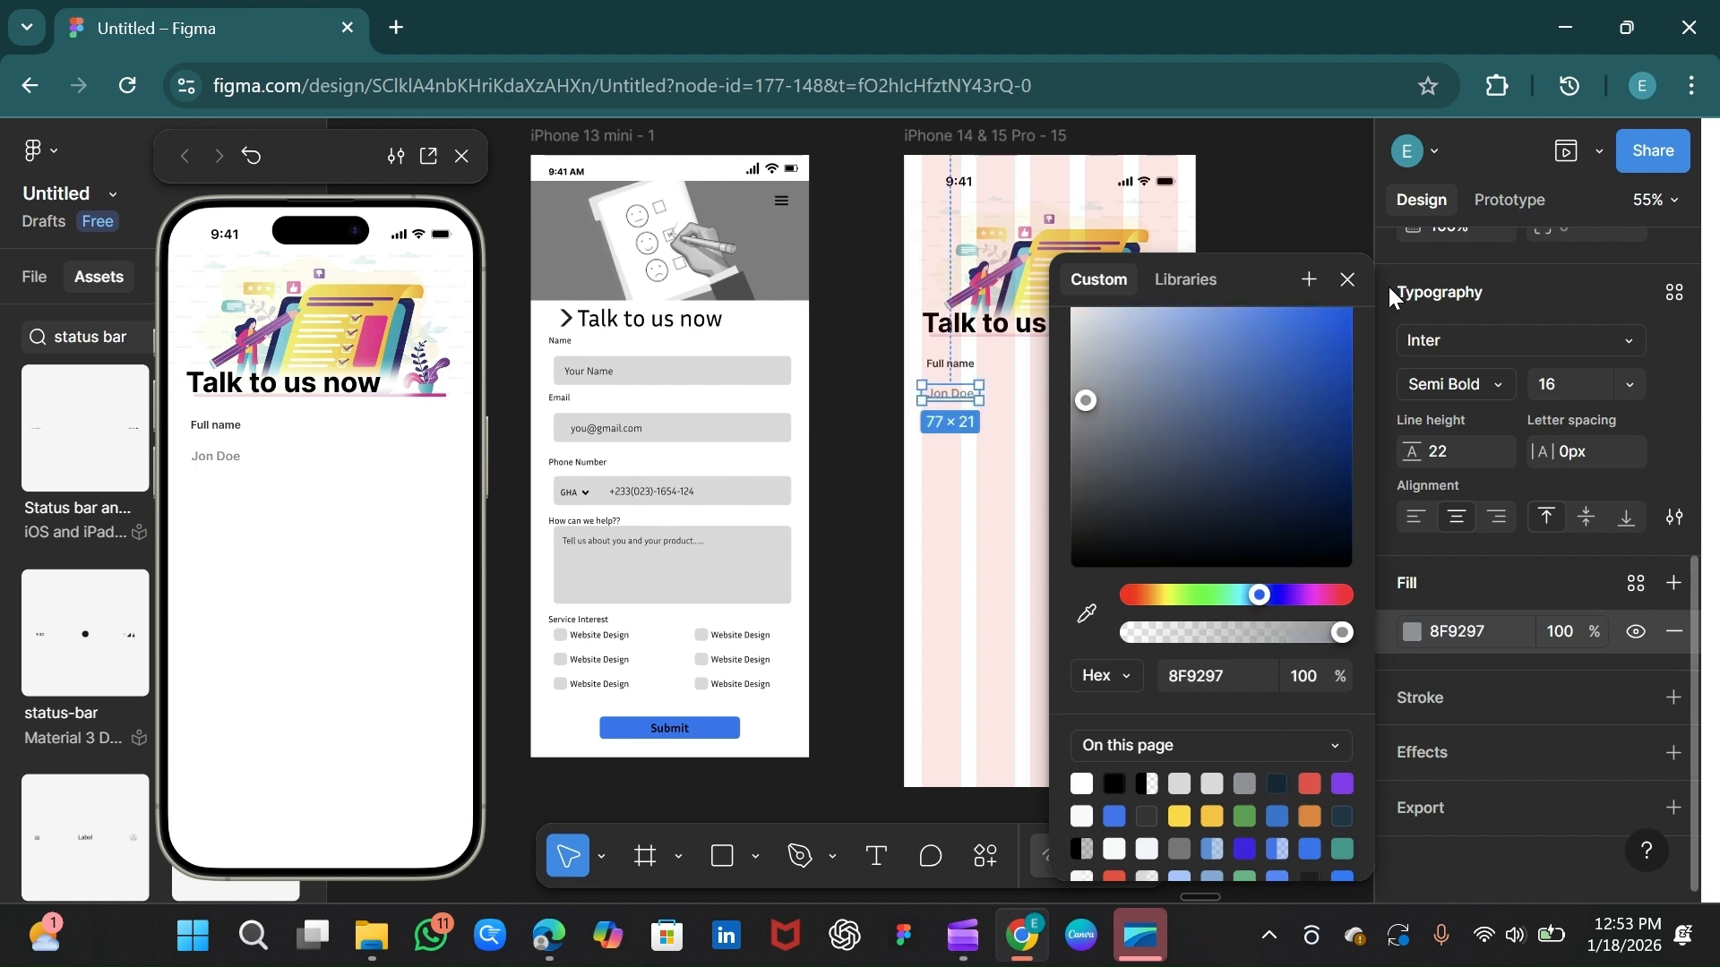
click(1438, 320)
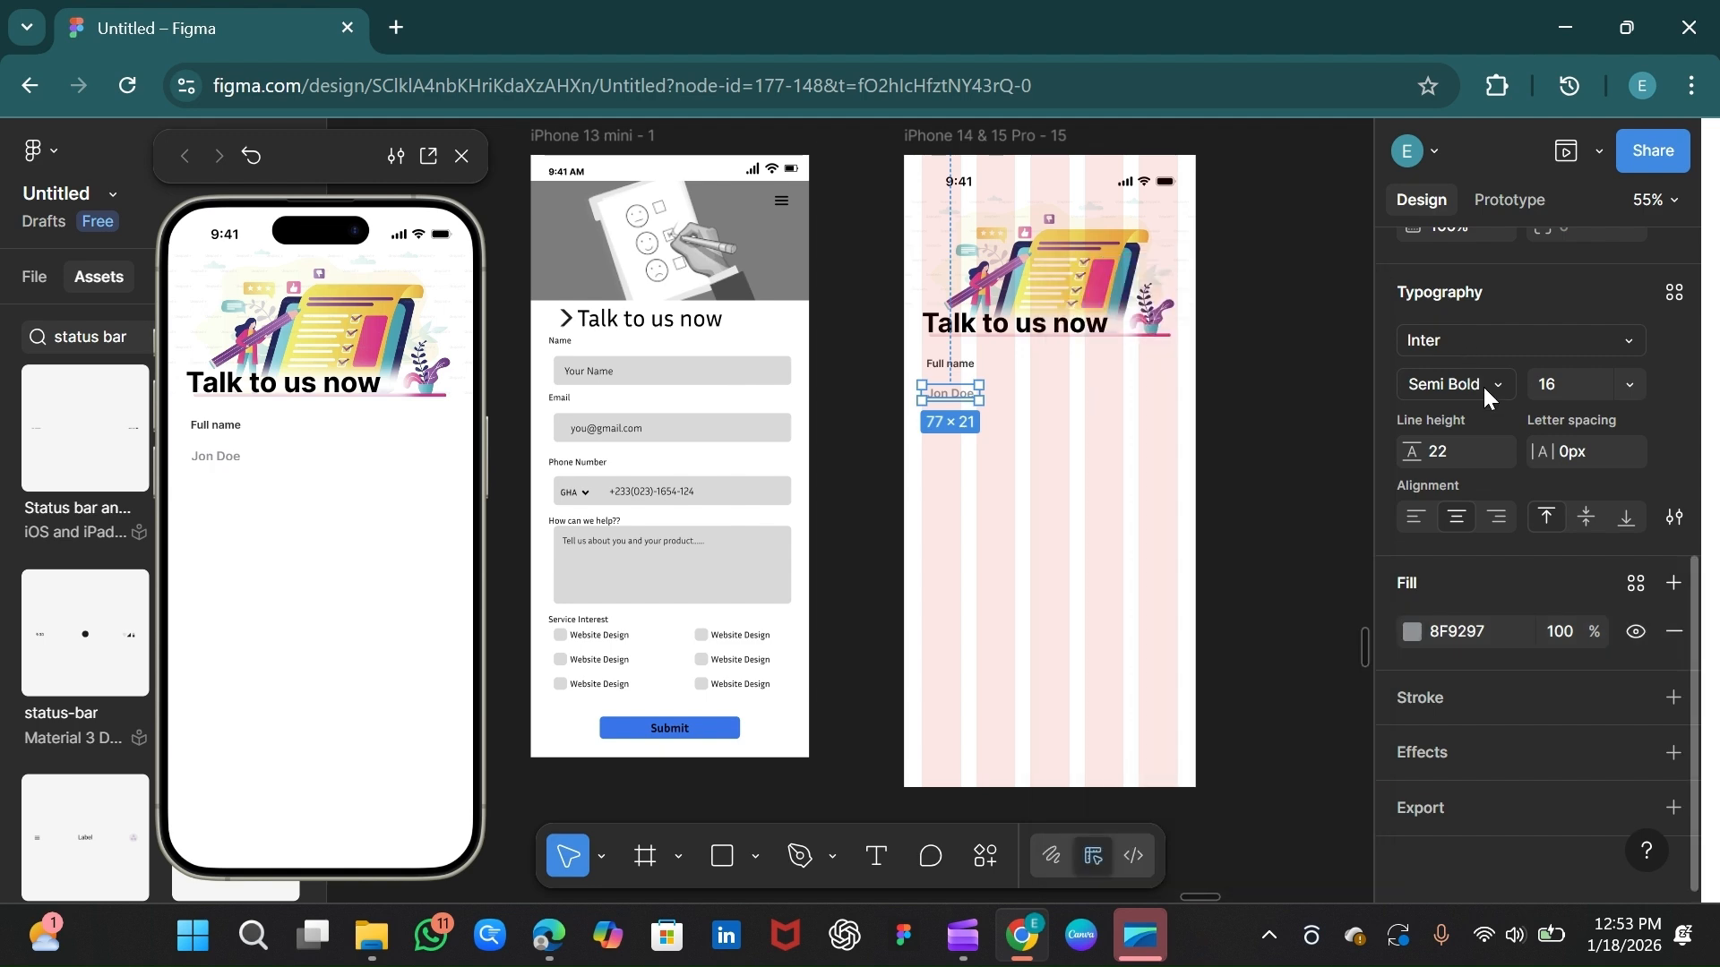
click(1481, 384)
click(1478, 321)
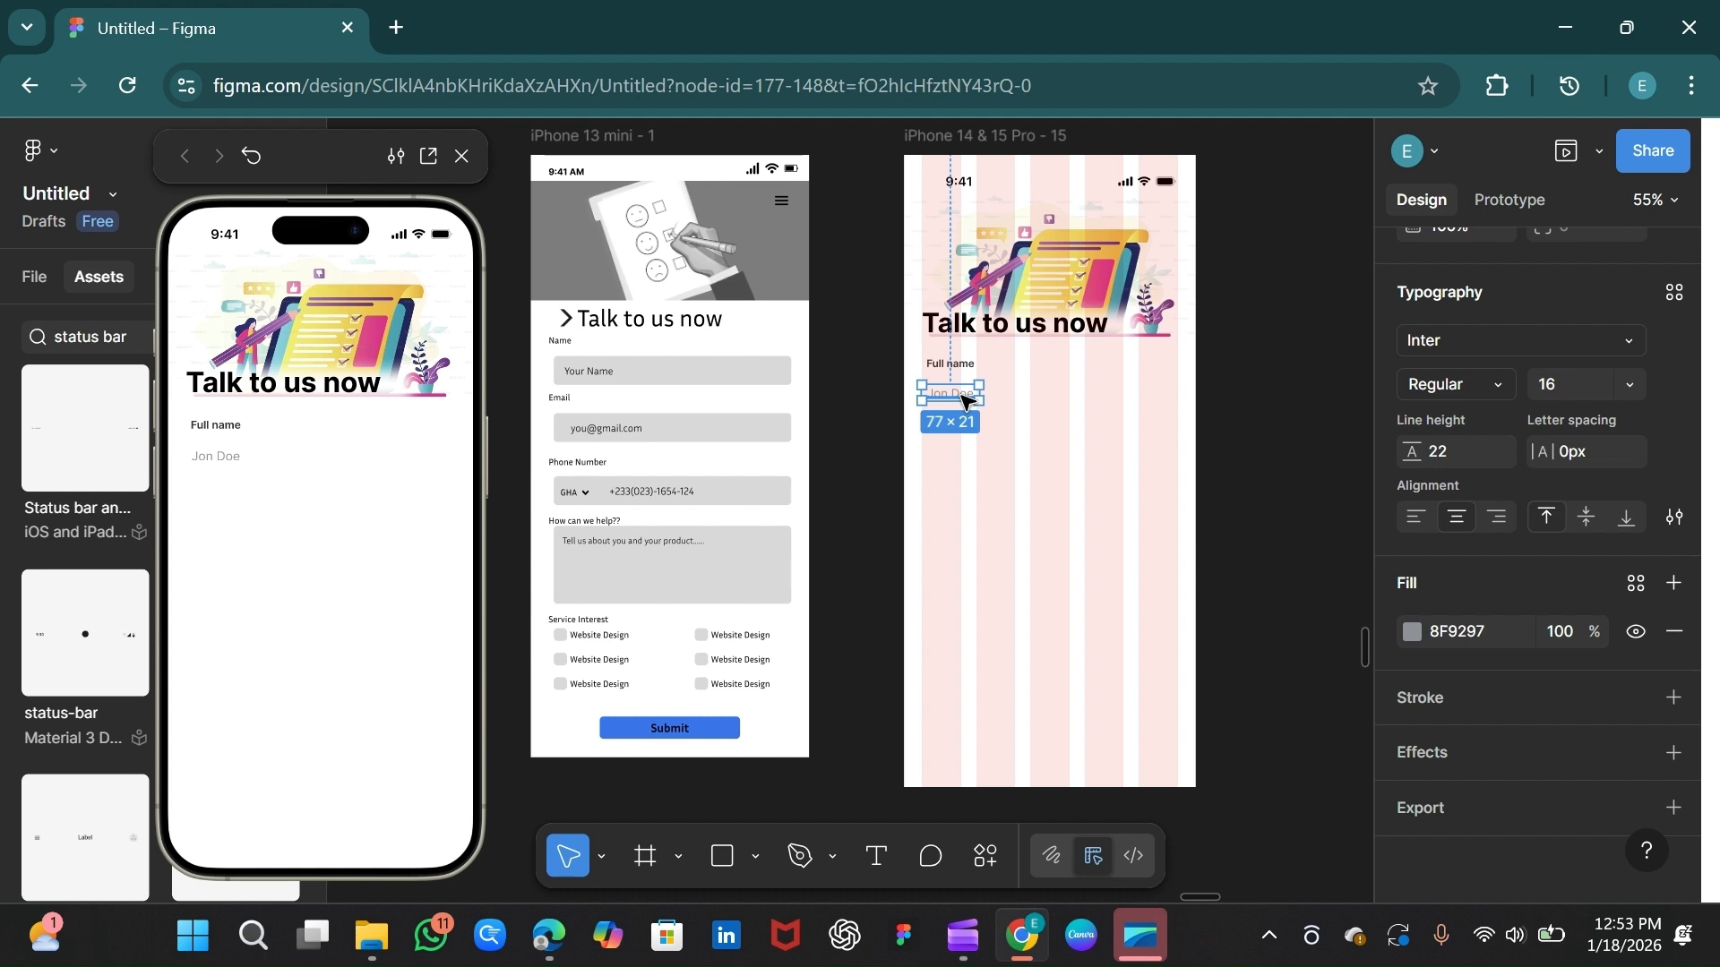
Step: Wrap the placeholder name in a horizontal auto layout frame and set the frame's height to 56
click(967, 425)
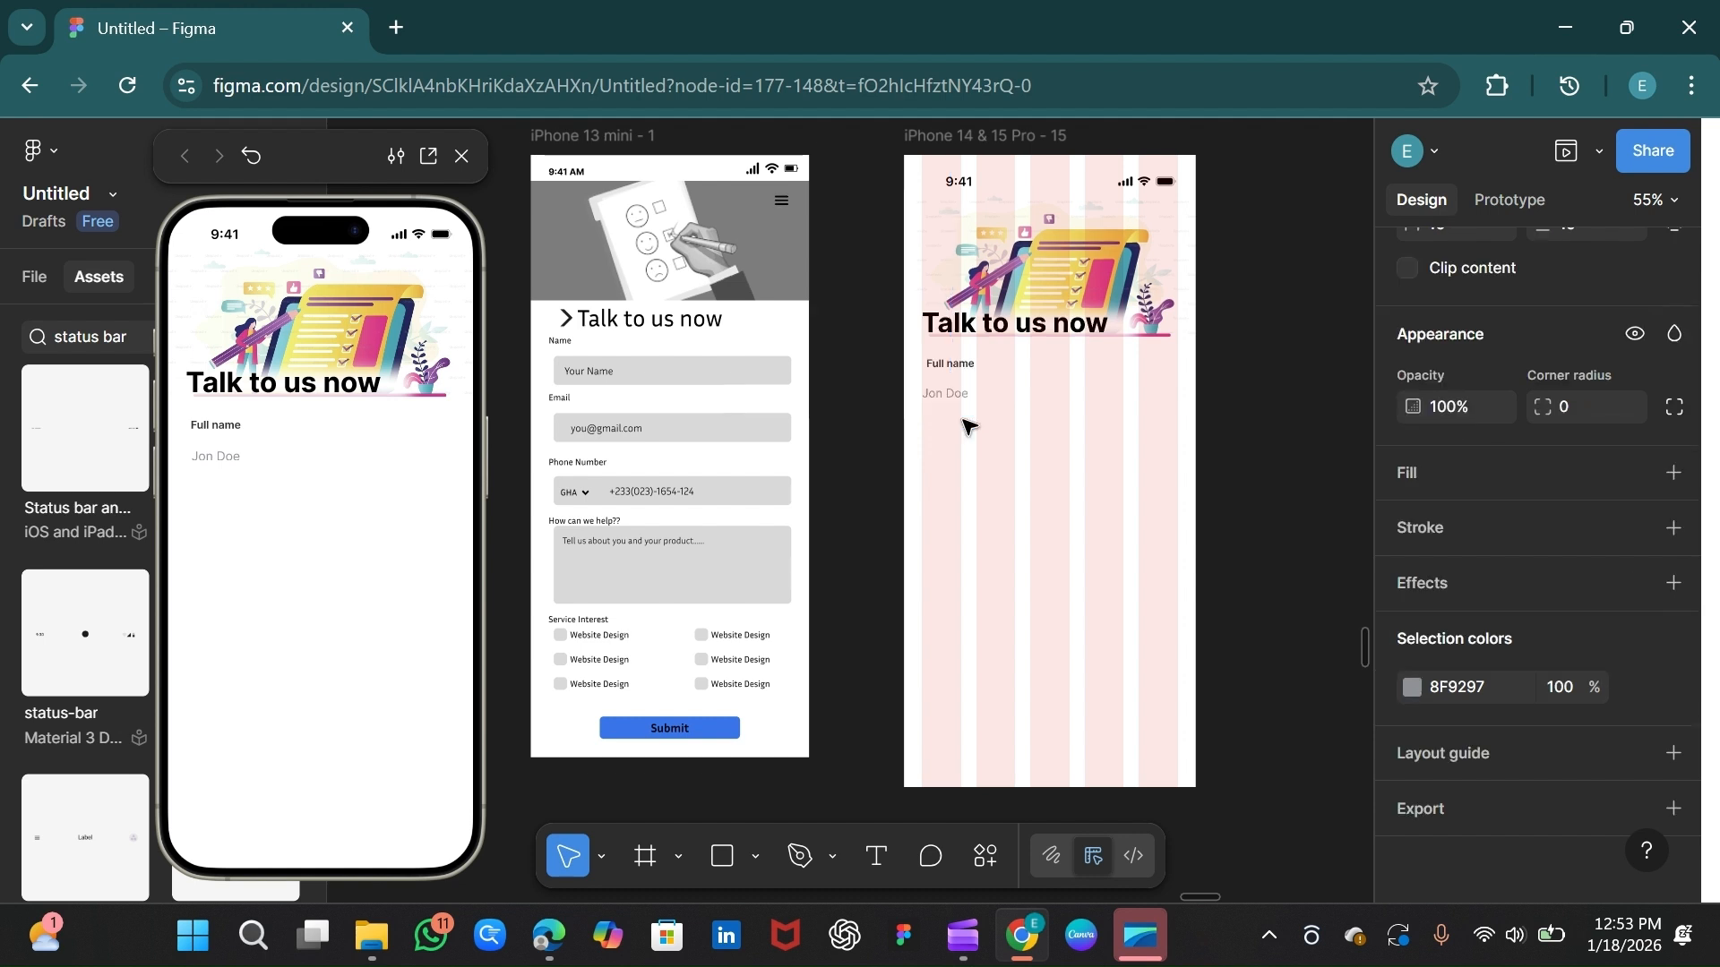
scroll(1598, 347, up, 5)
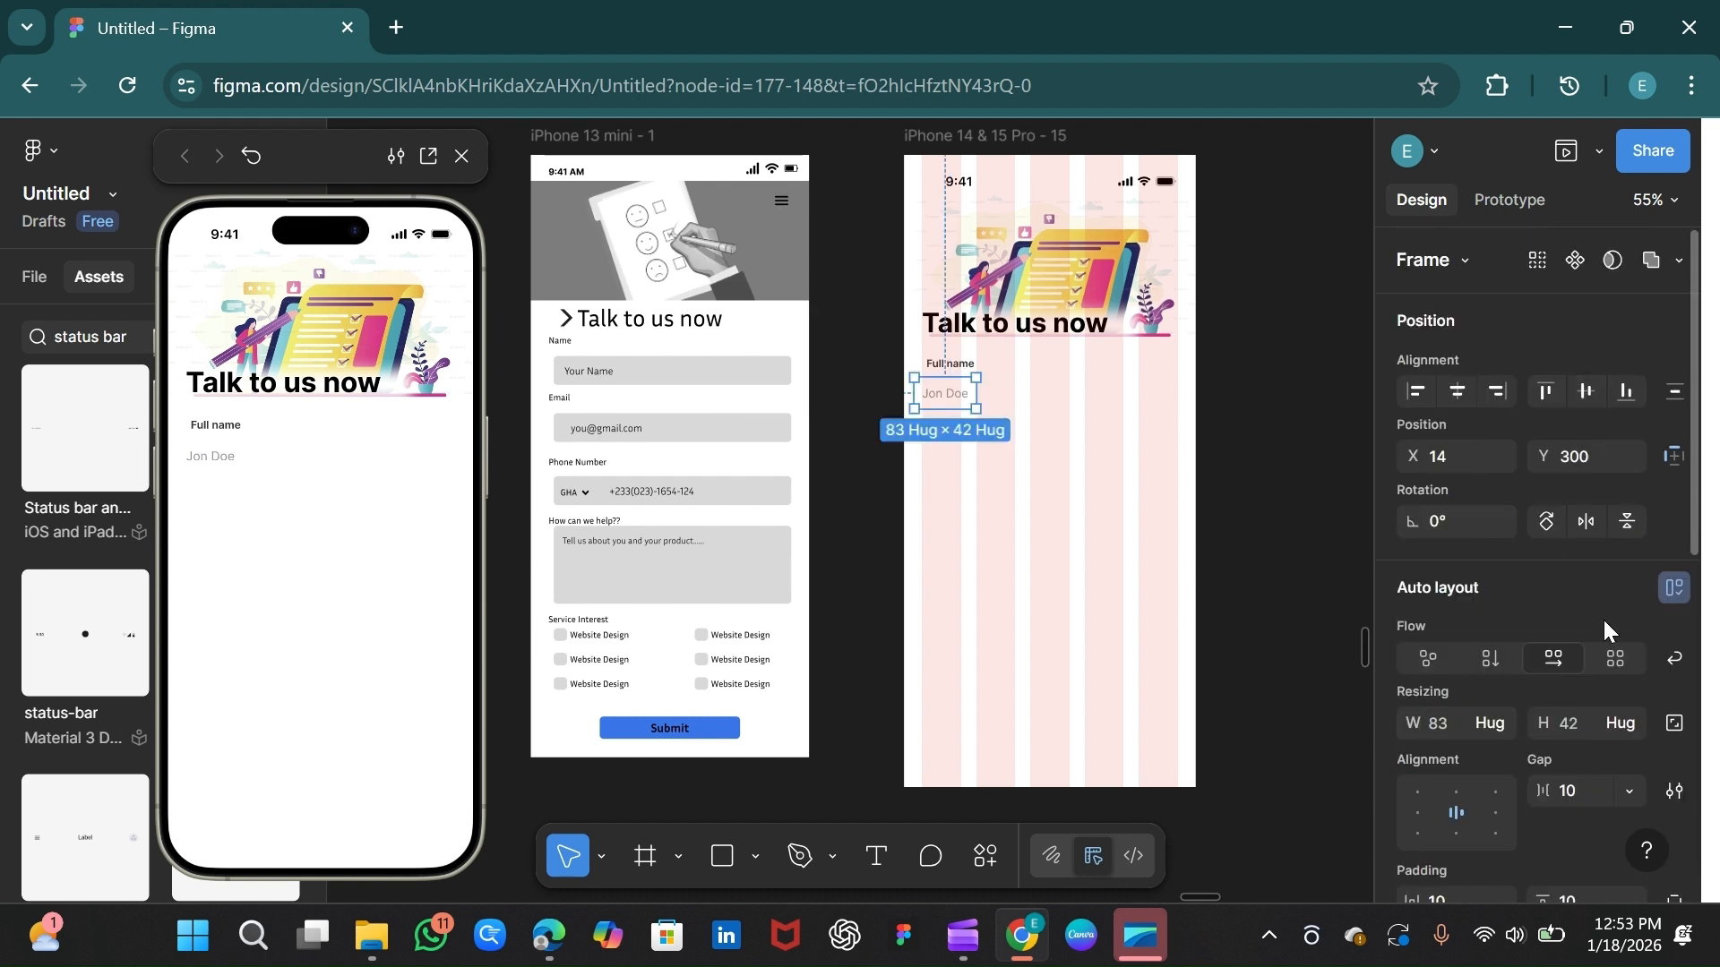
click(1586, 722)
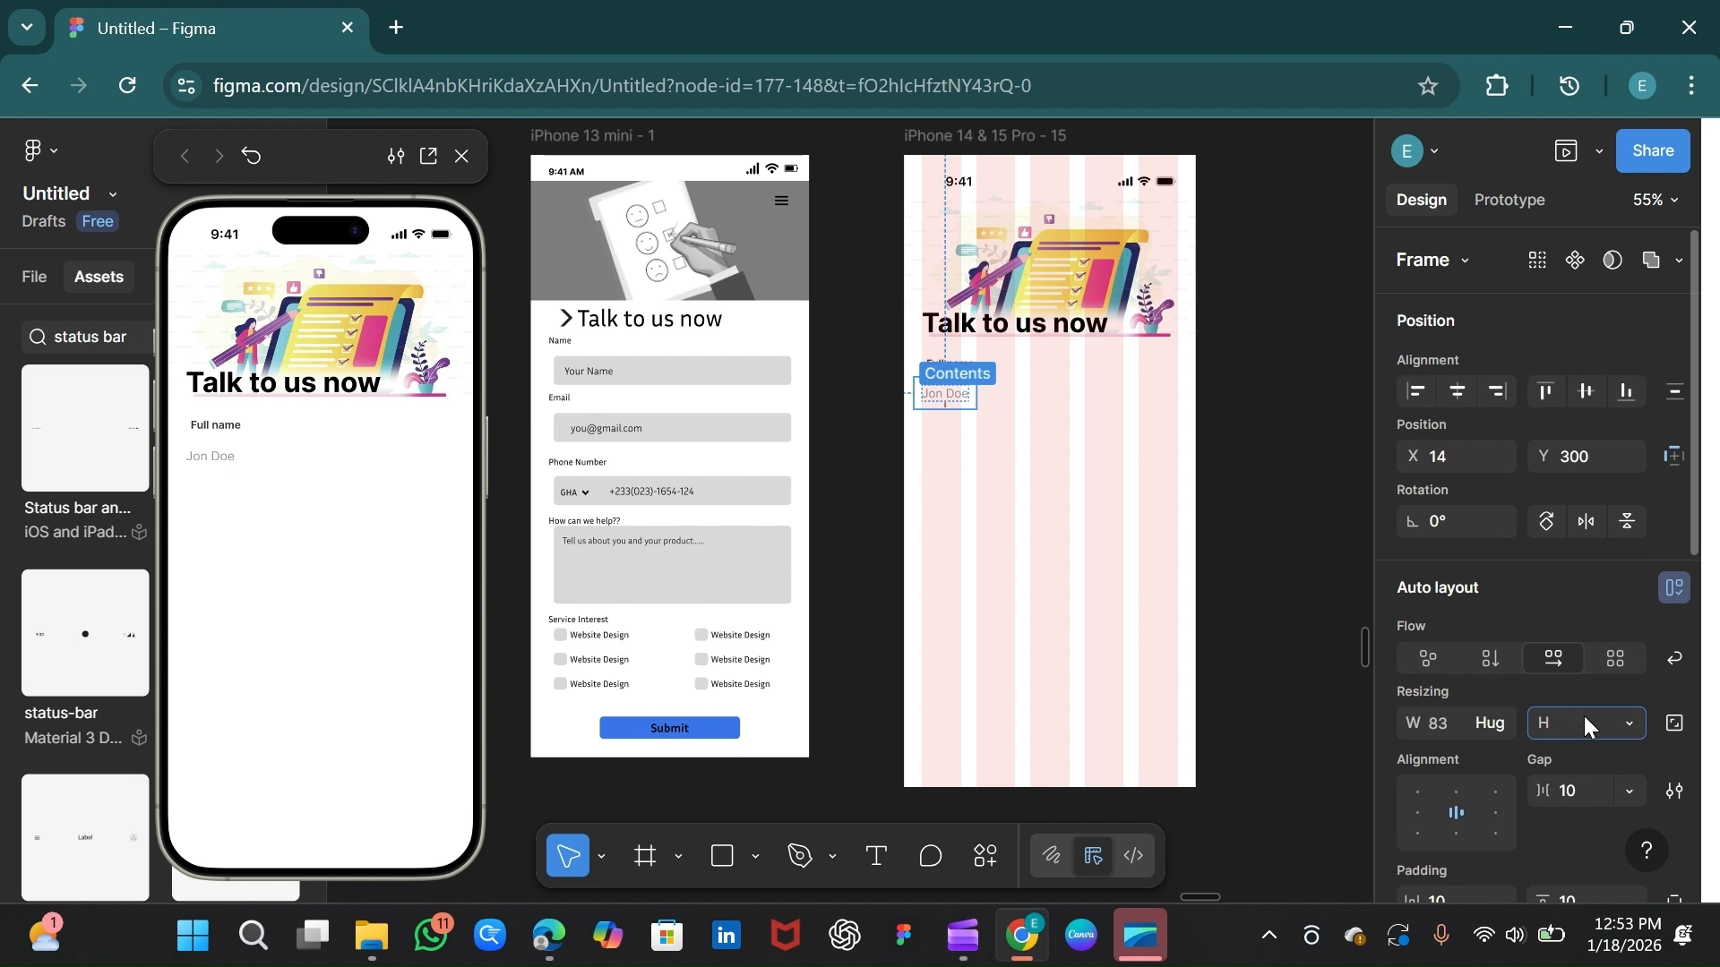
key(Return)
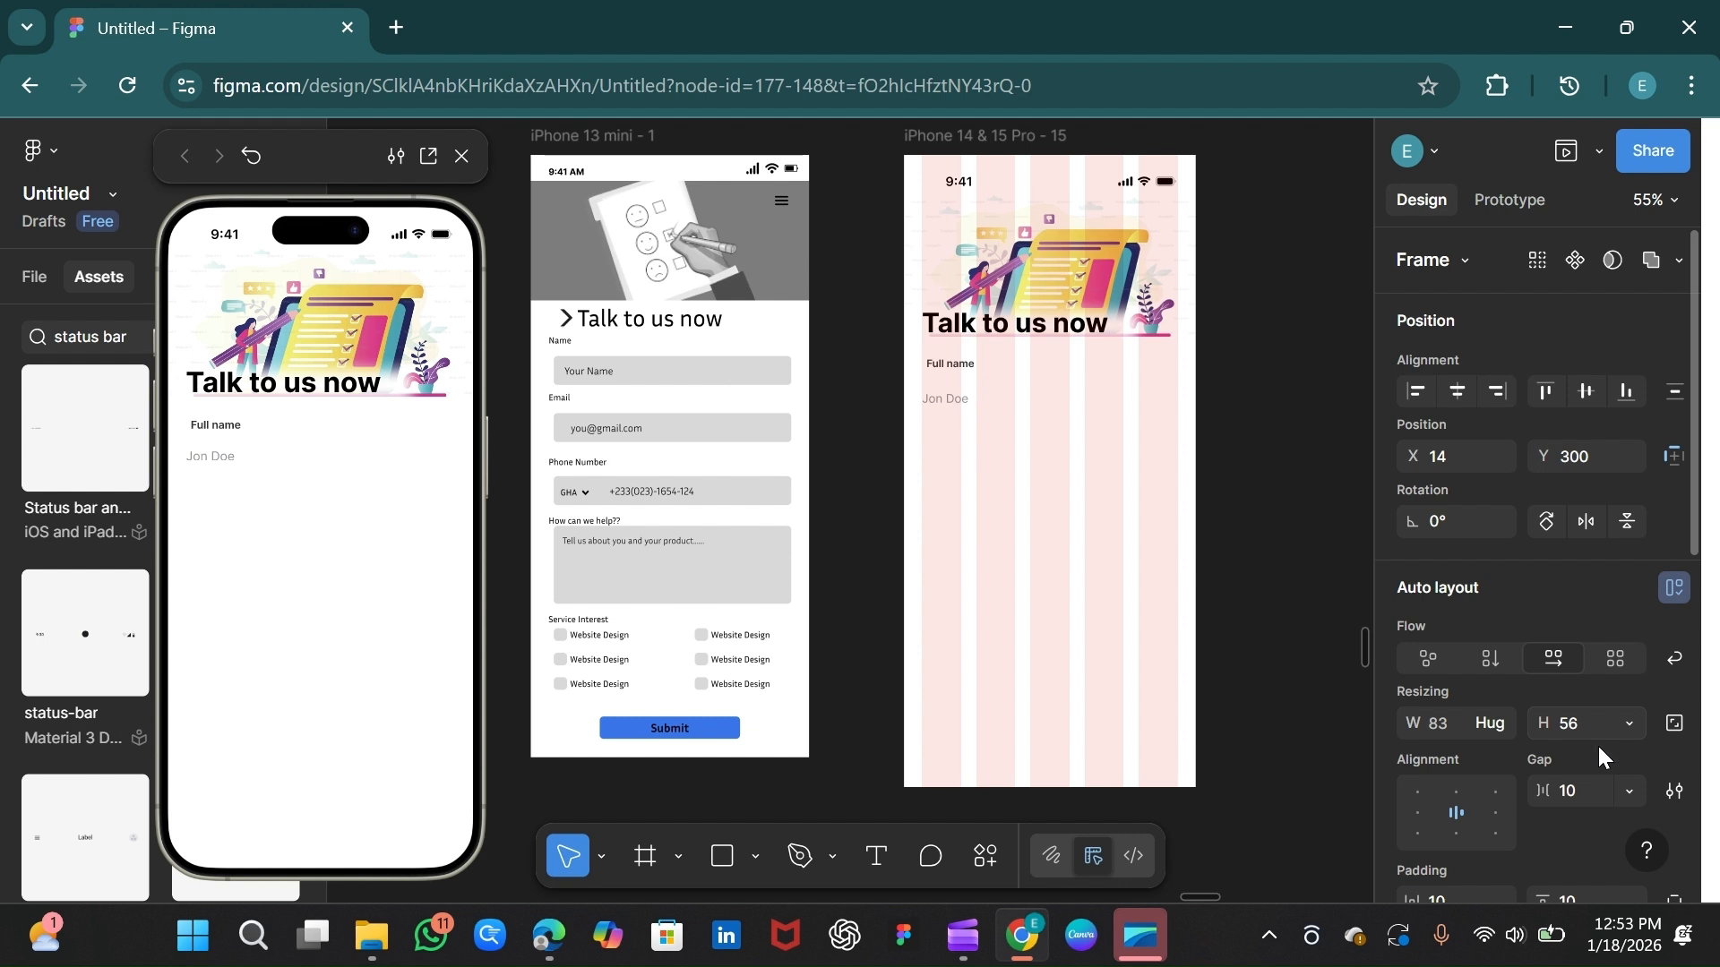
Step: Give the placeholder's frame a corner radius of 20 and an FAFAFB fill
drag(1689, 541, 1707, 780)
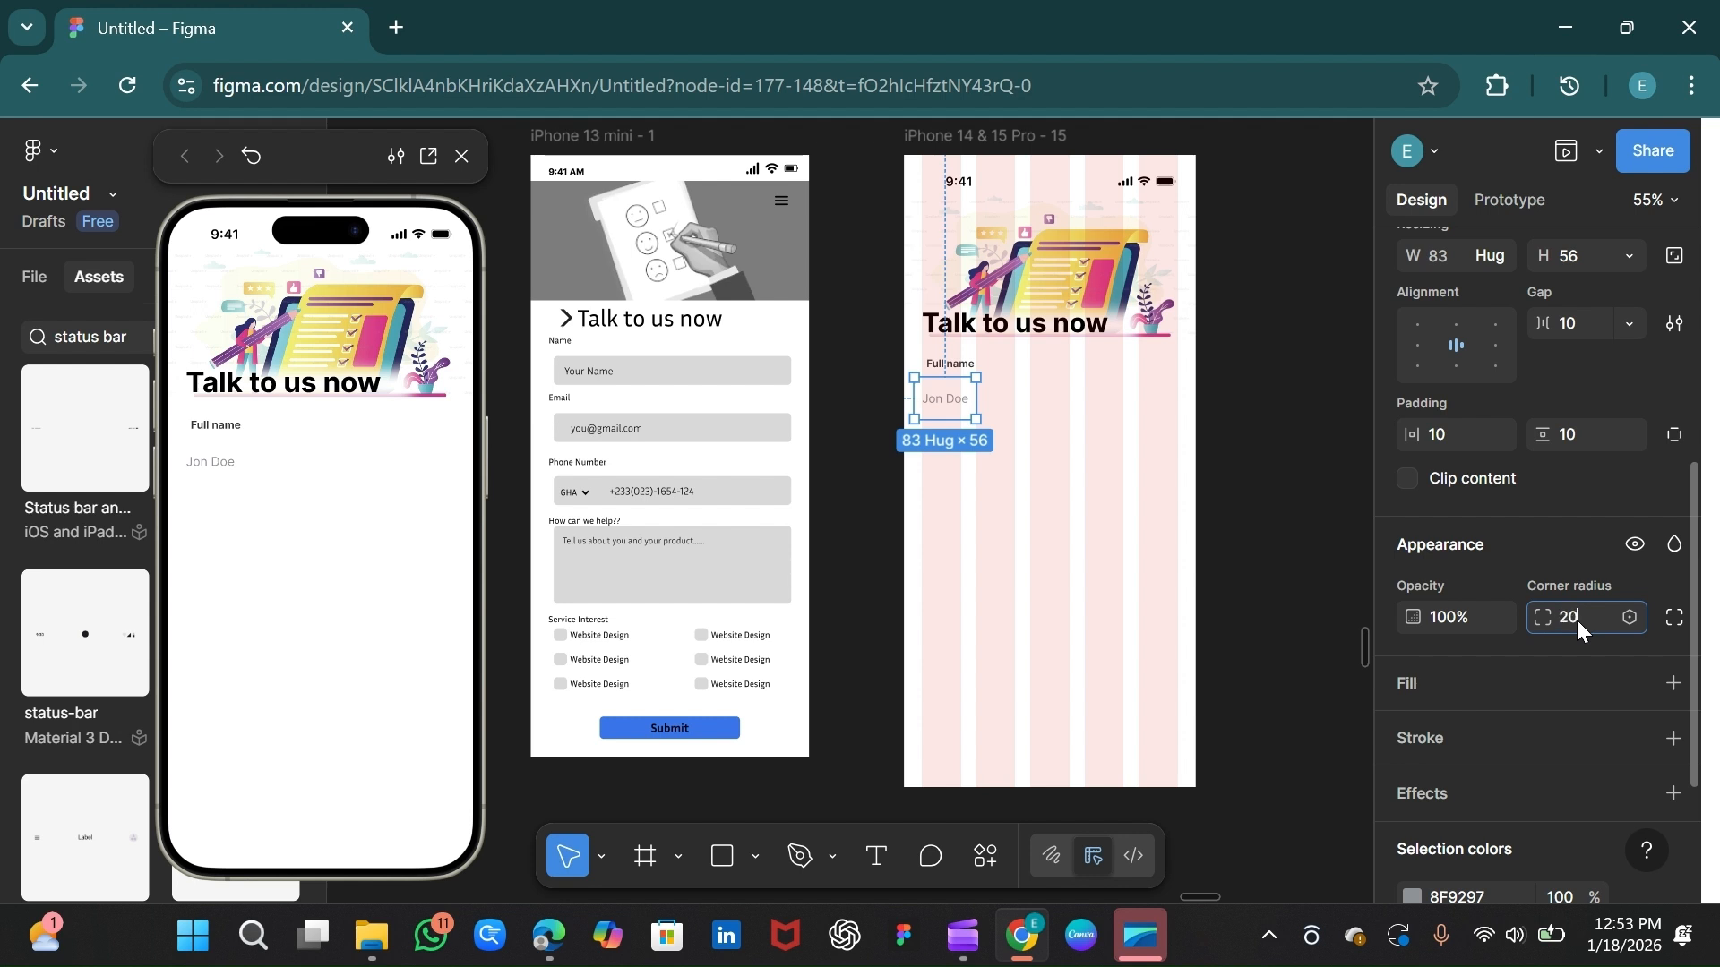
key(Return)
click(1671, 684)
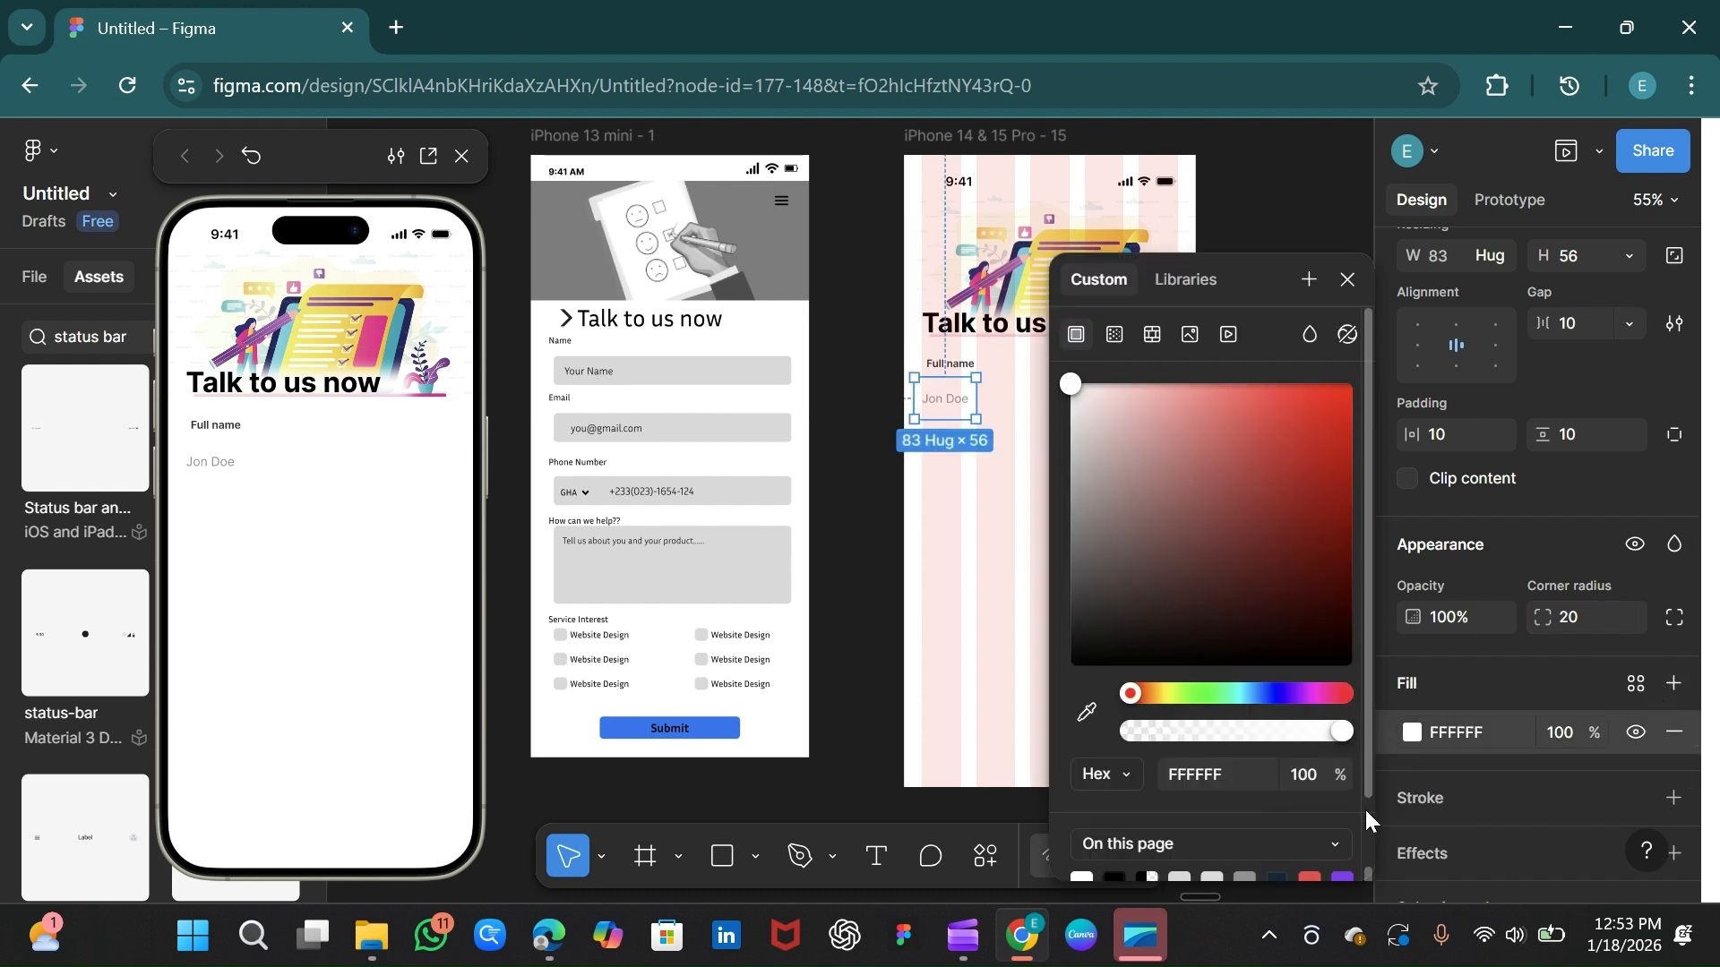
scroll(1366, 811, down, 2)
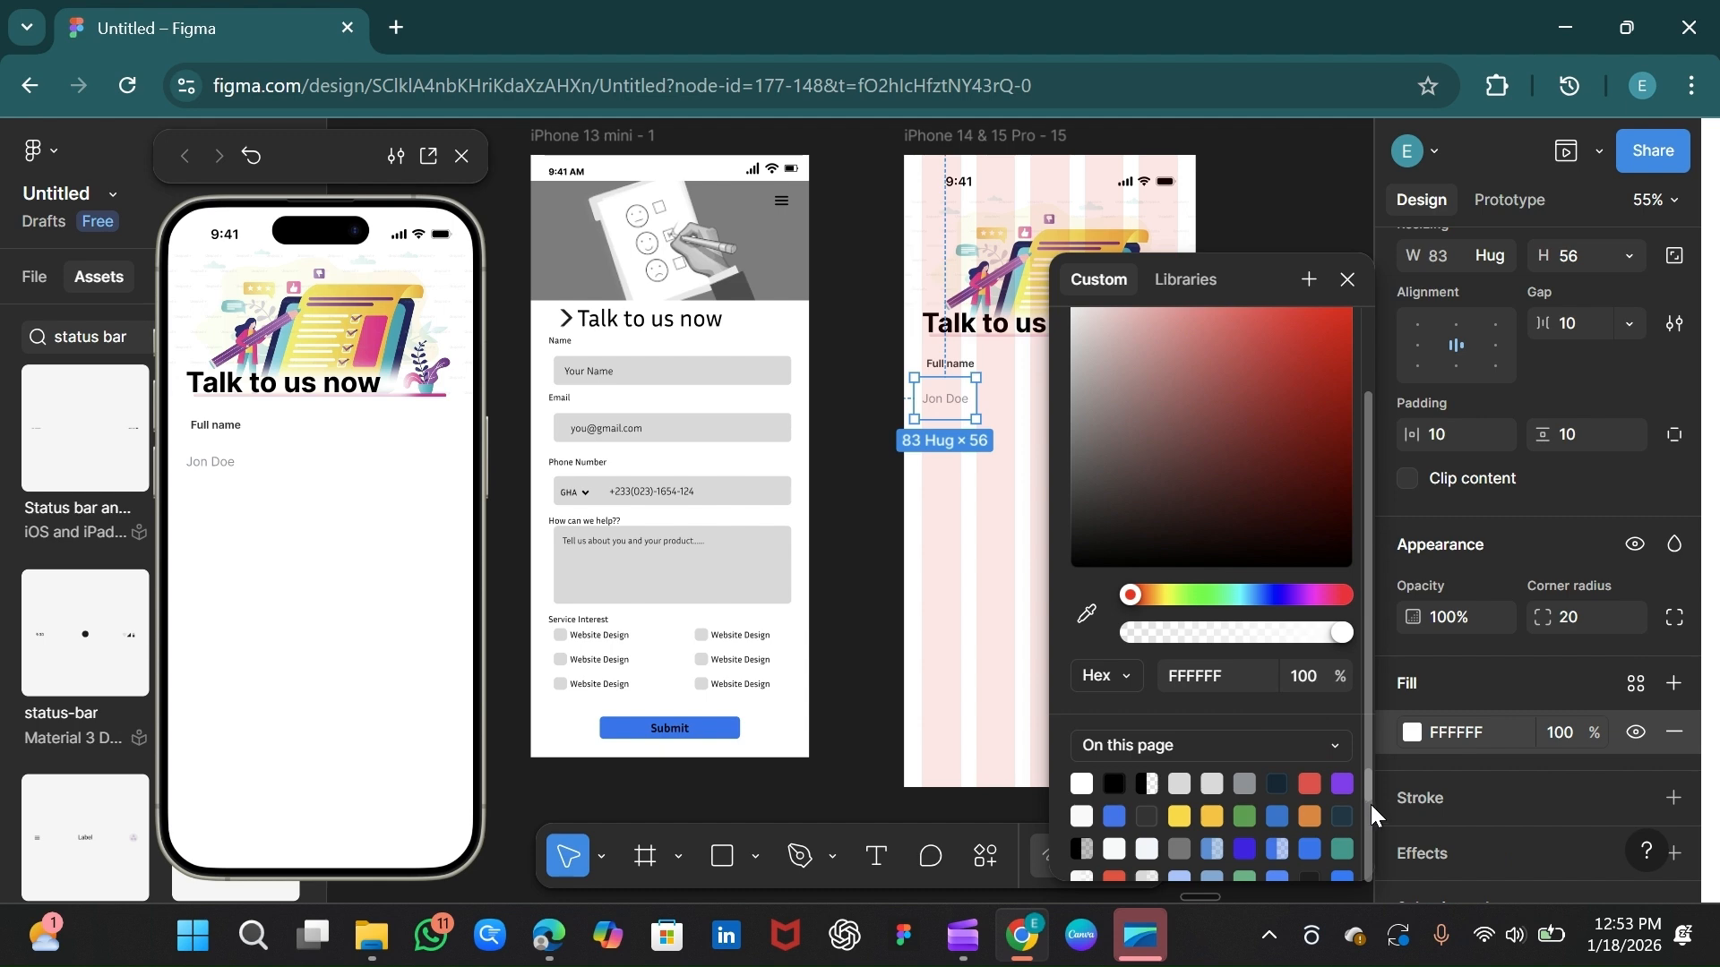
click(1180, 876)
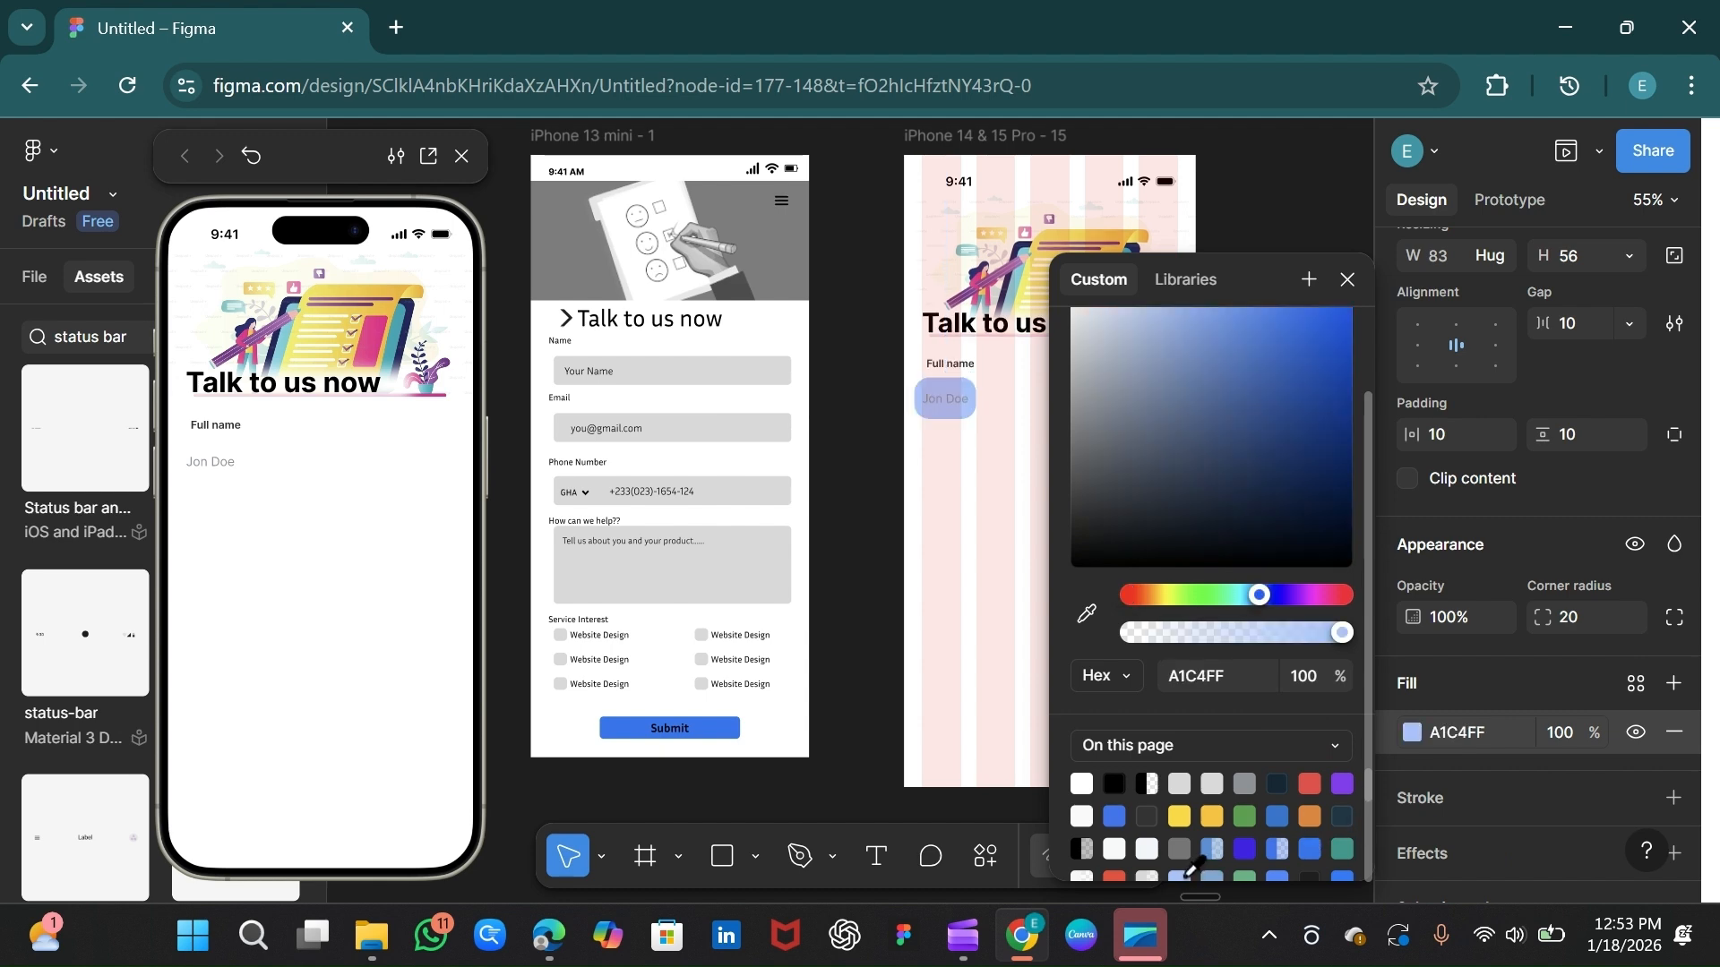
drag(1121, 368, 1051, 303)
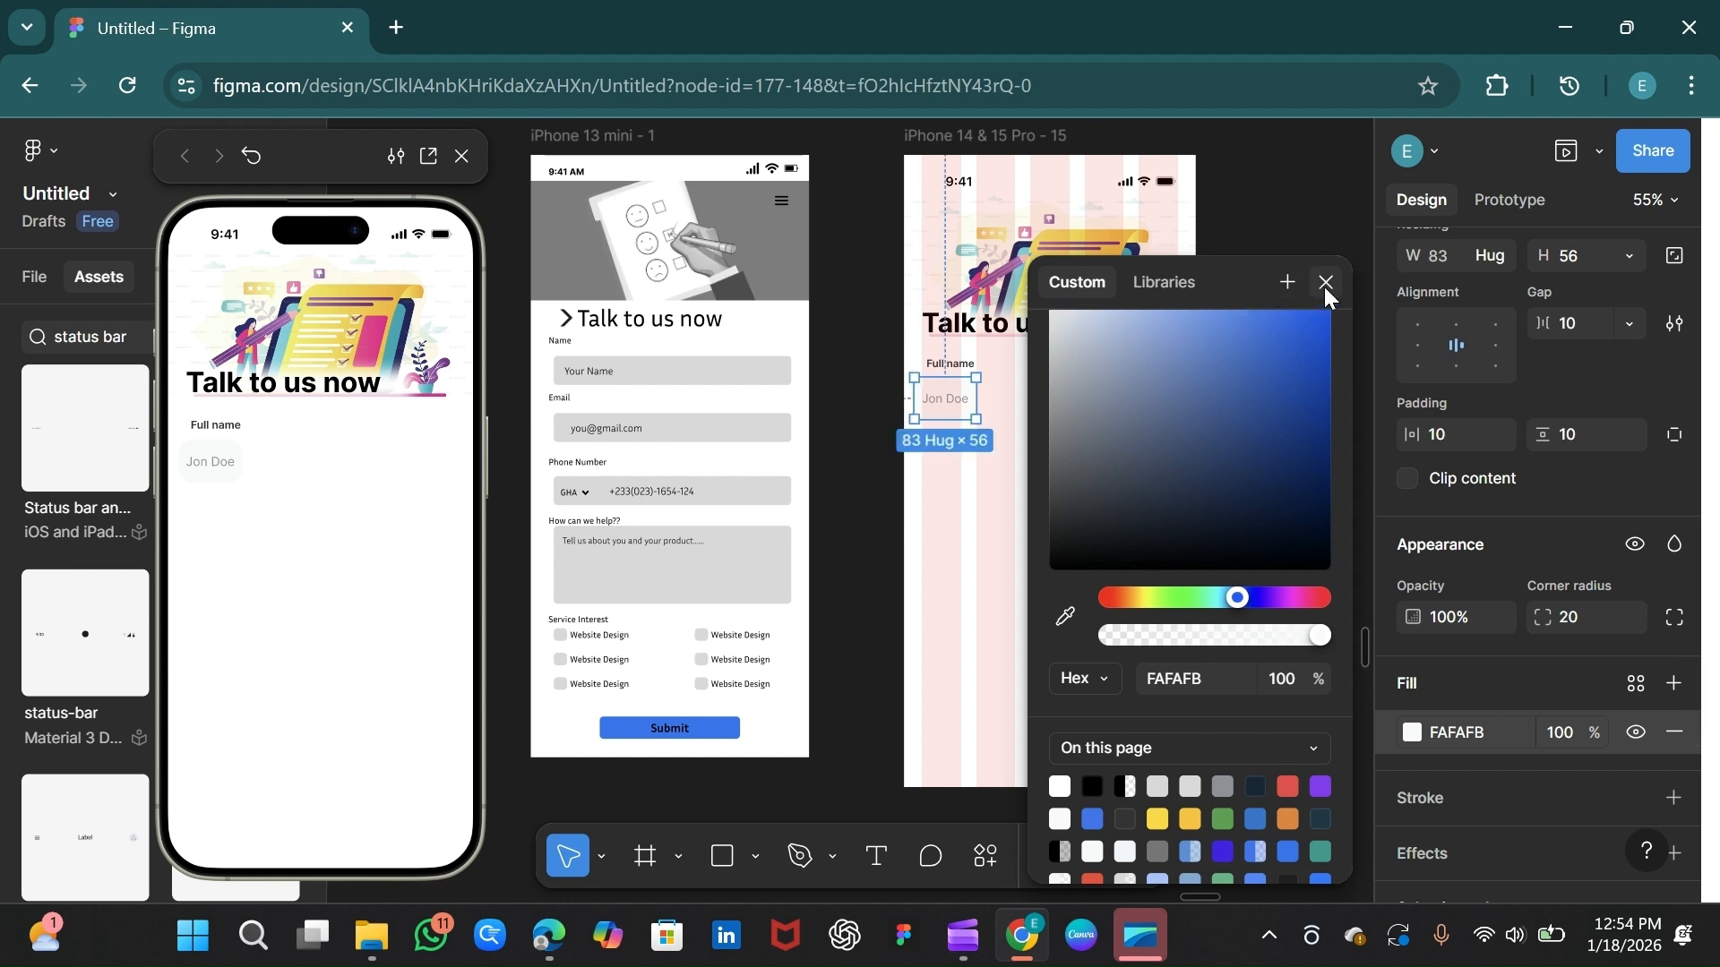
Step: Add a light grey DADADA stroke to the placeholder's frame
click(1666, 800)
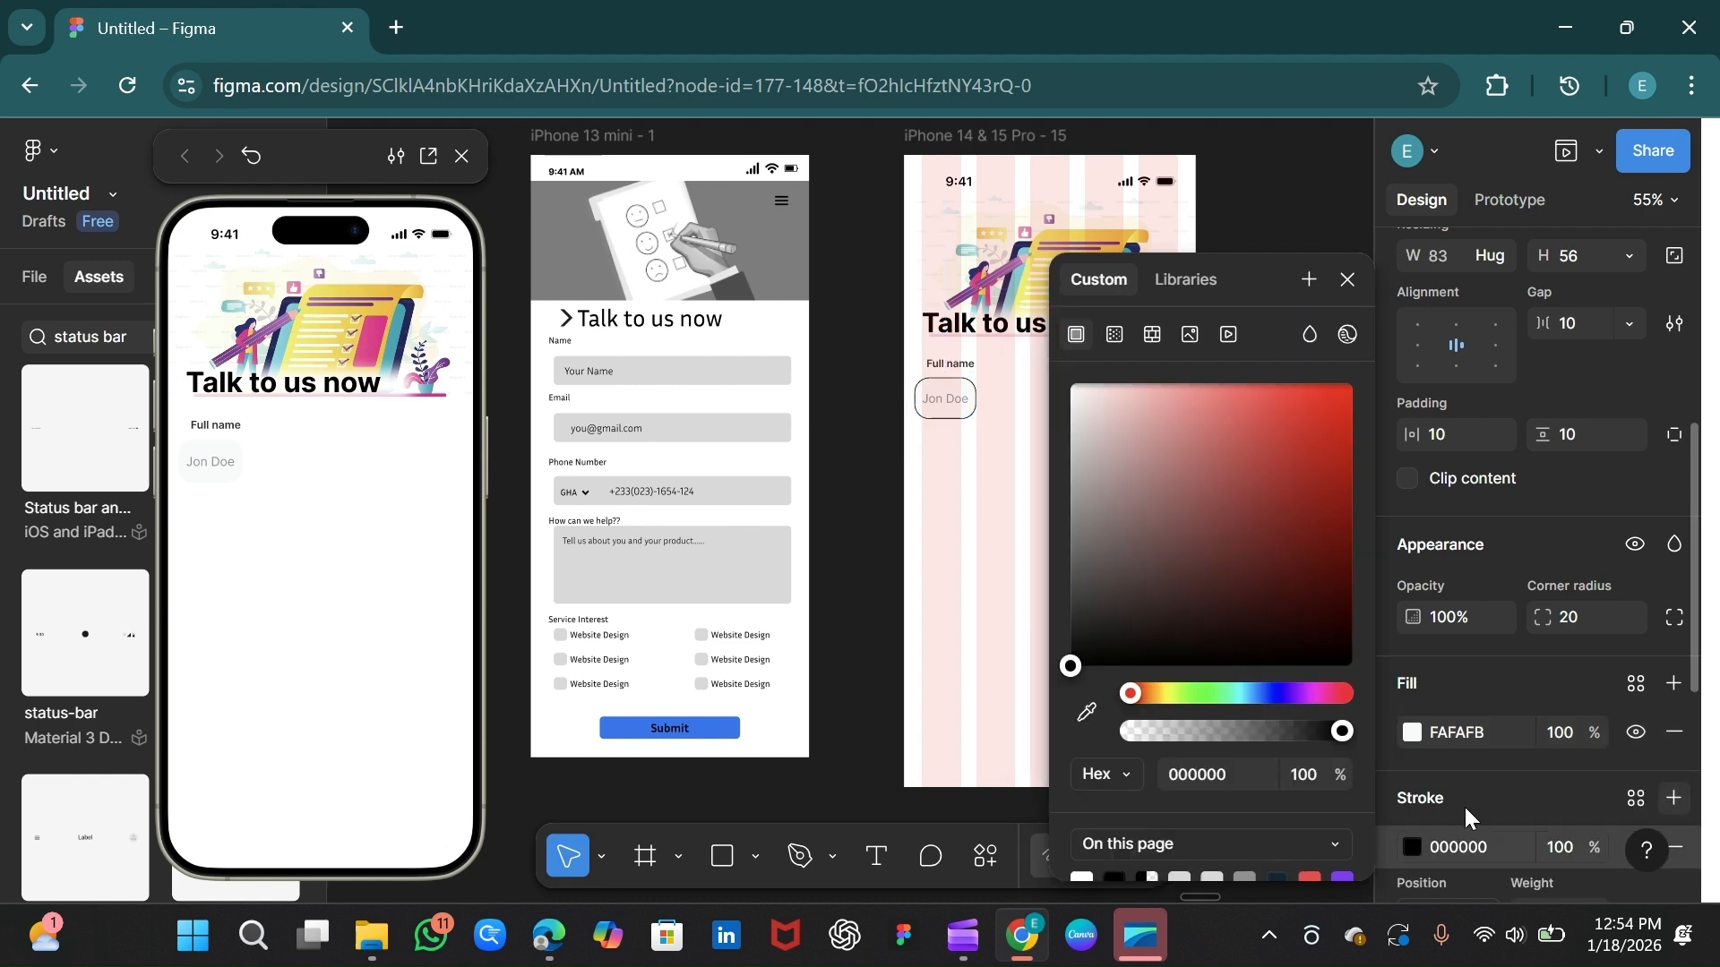
click(1413, 846)
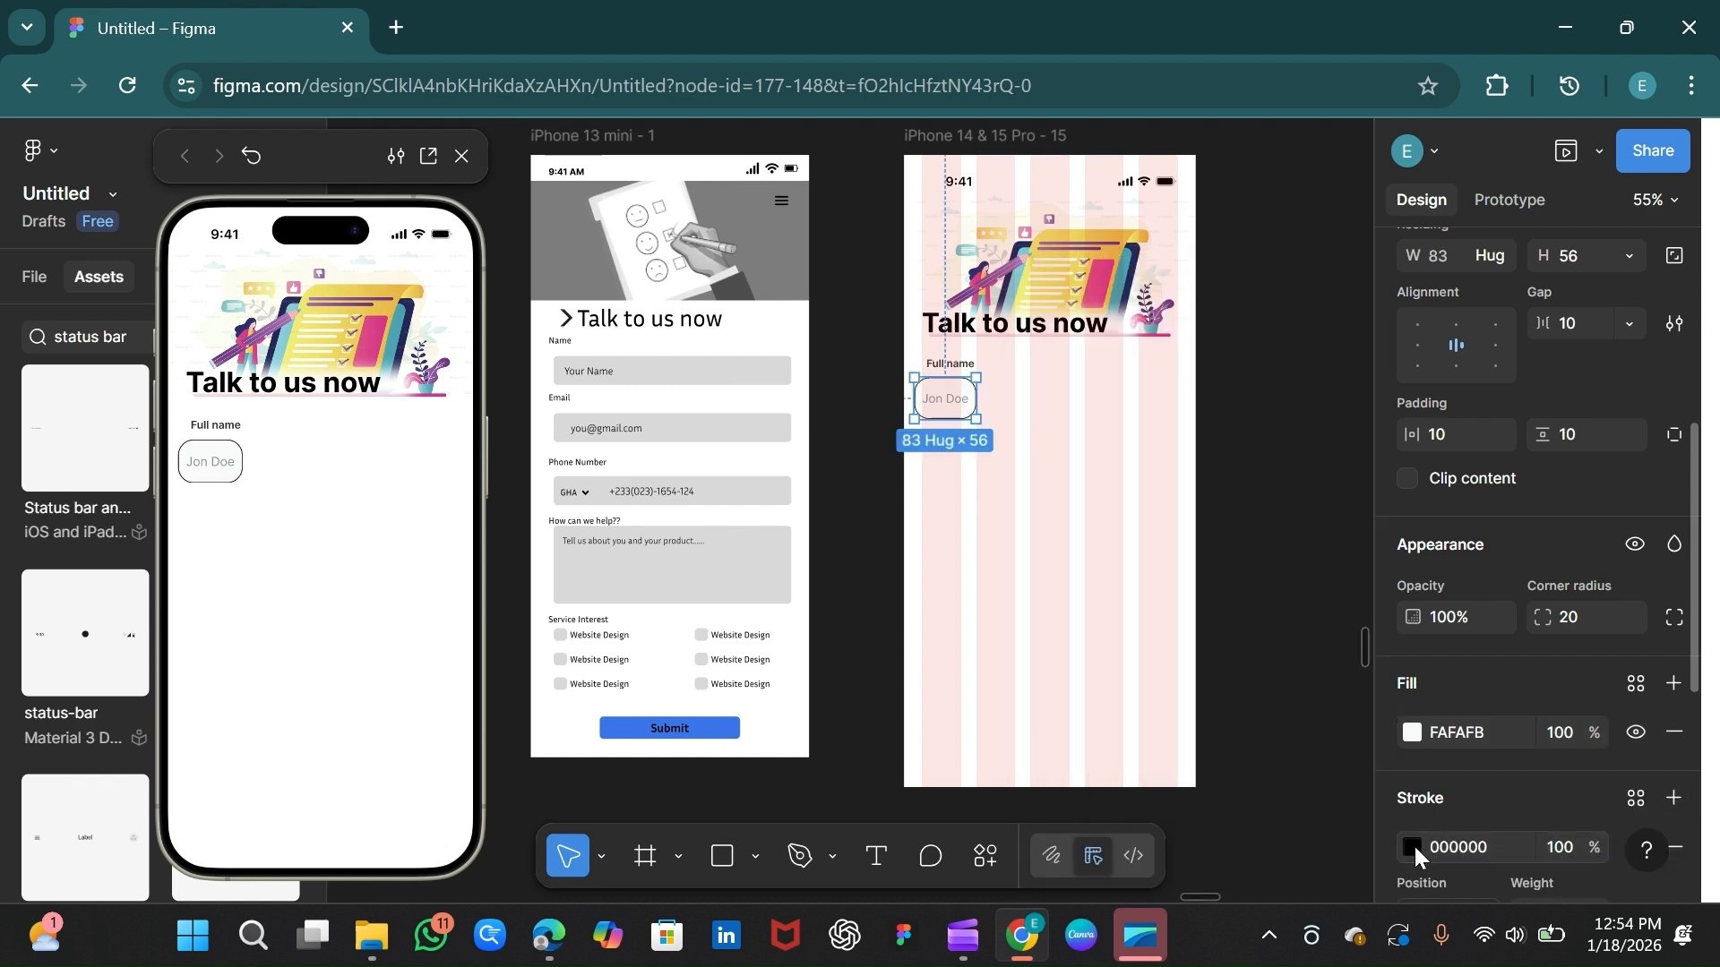
click(1414, 845)
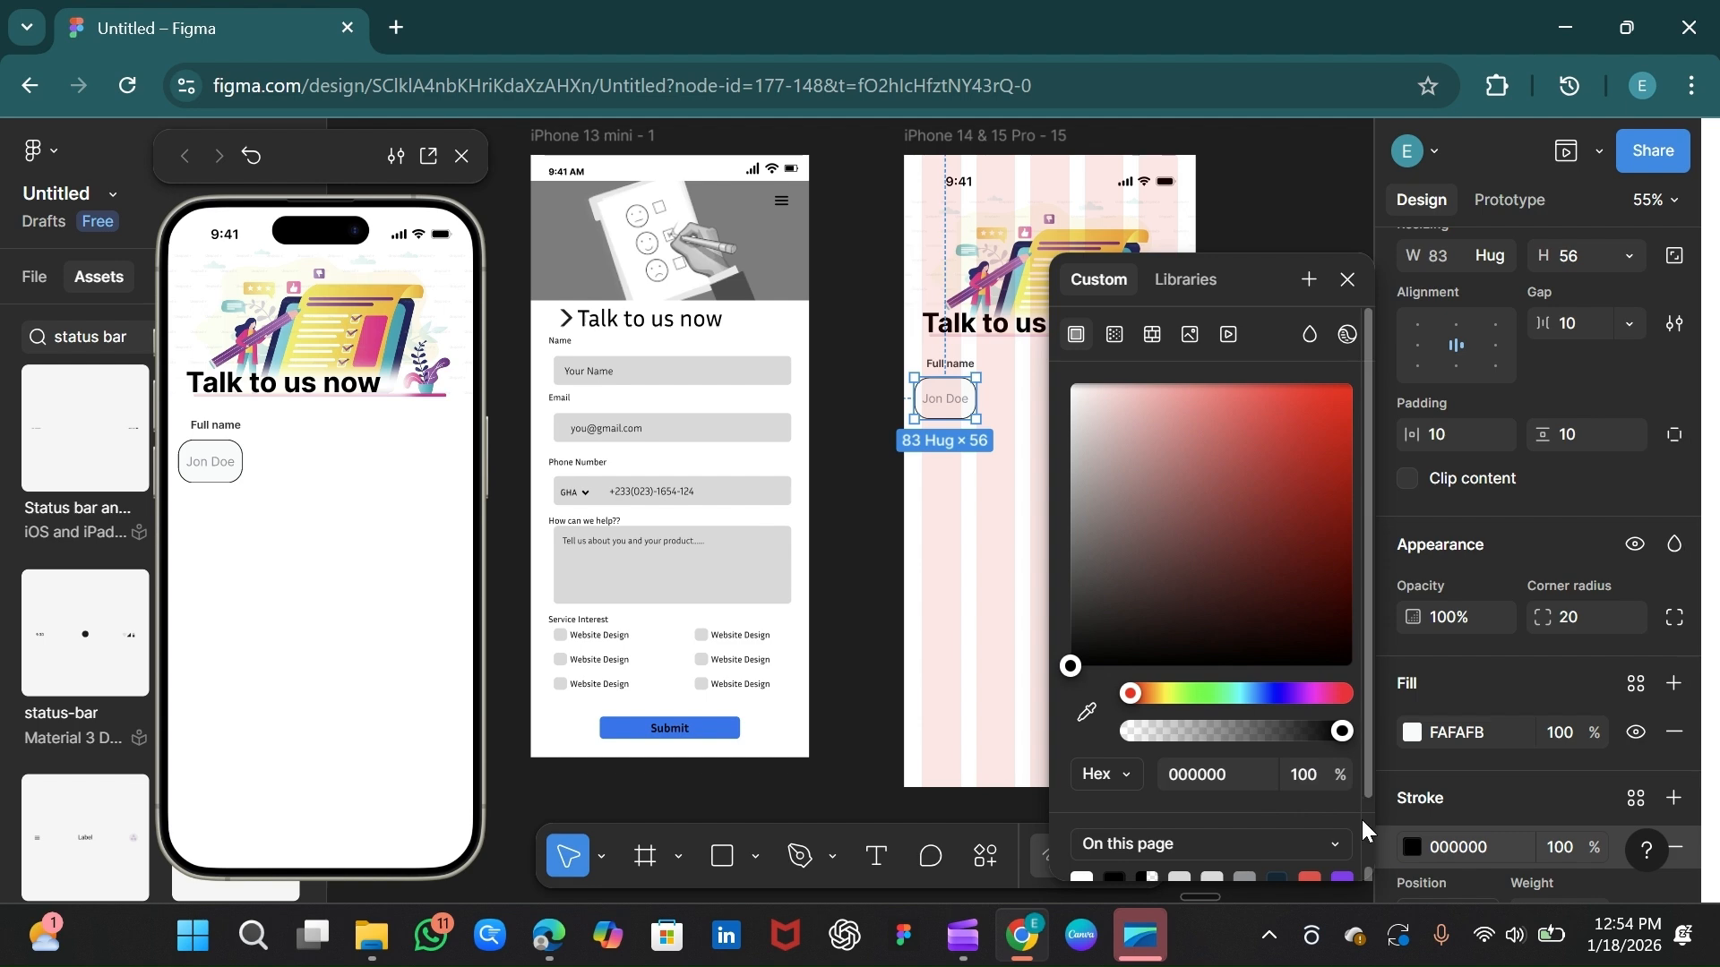
scroll(1369, 838, down, 2)
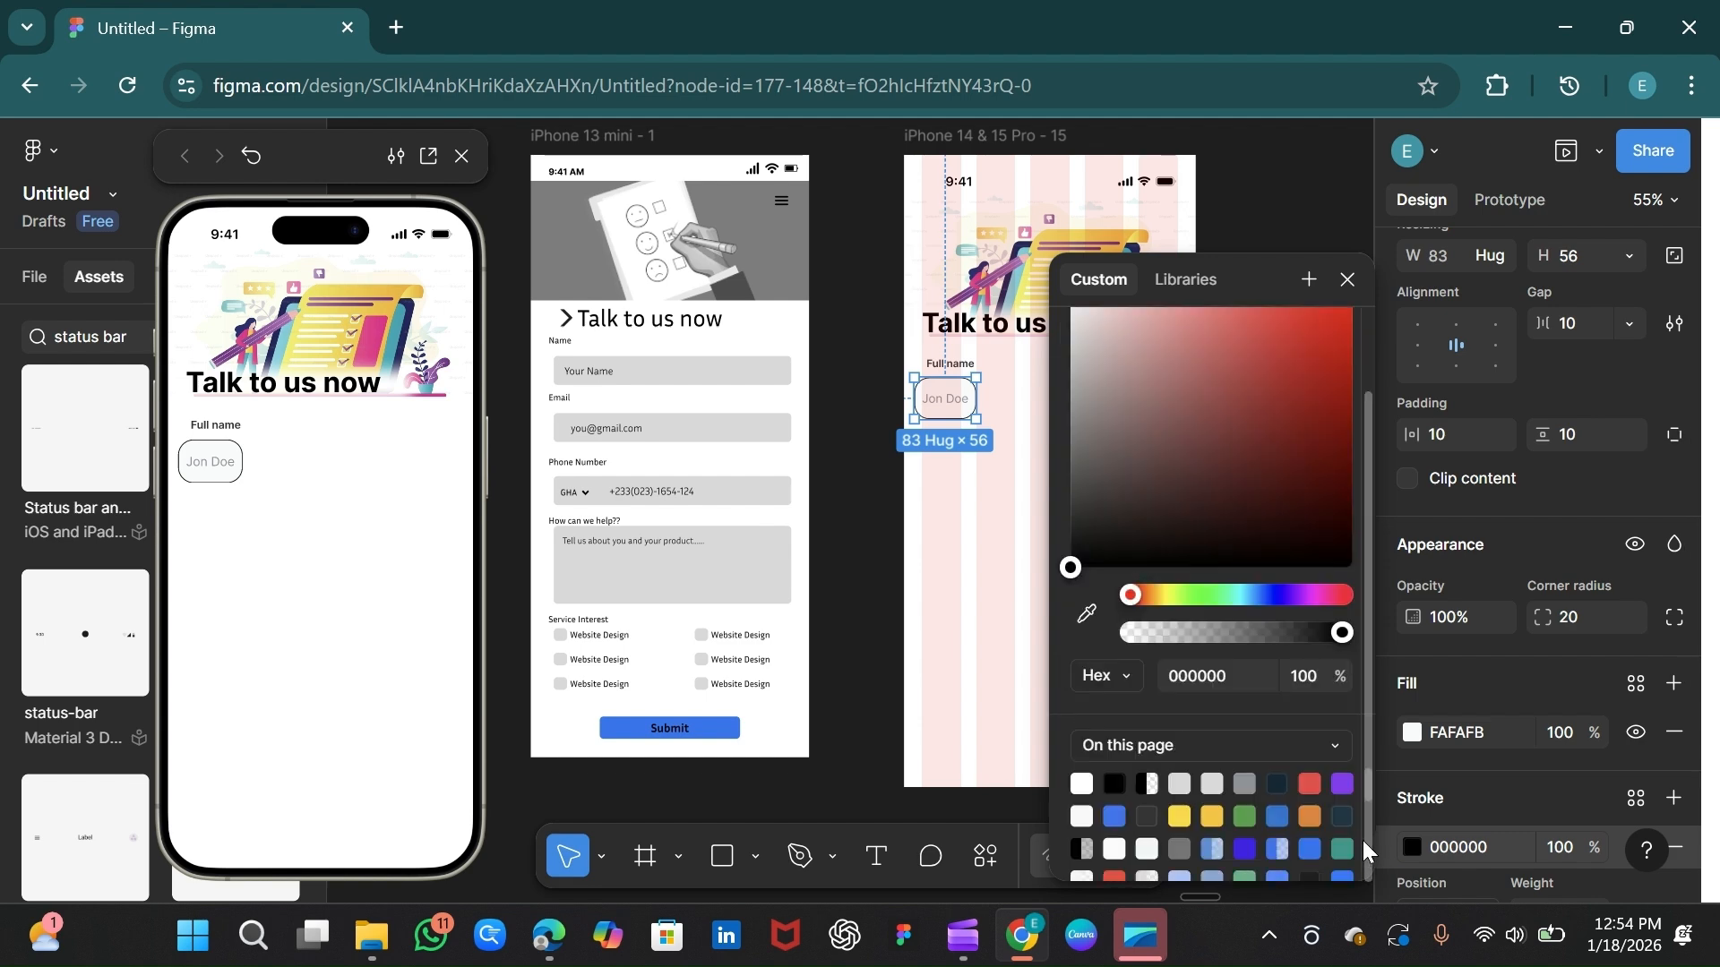
click(1217, 782)
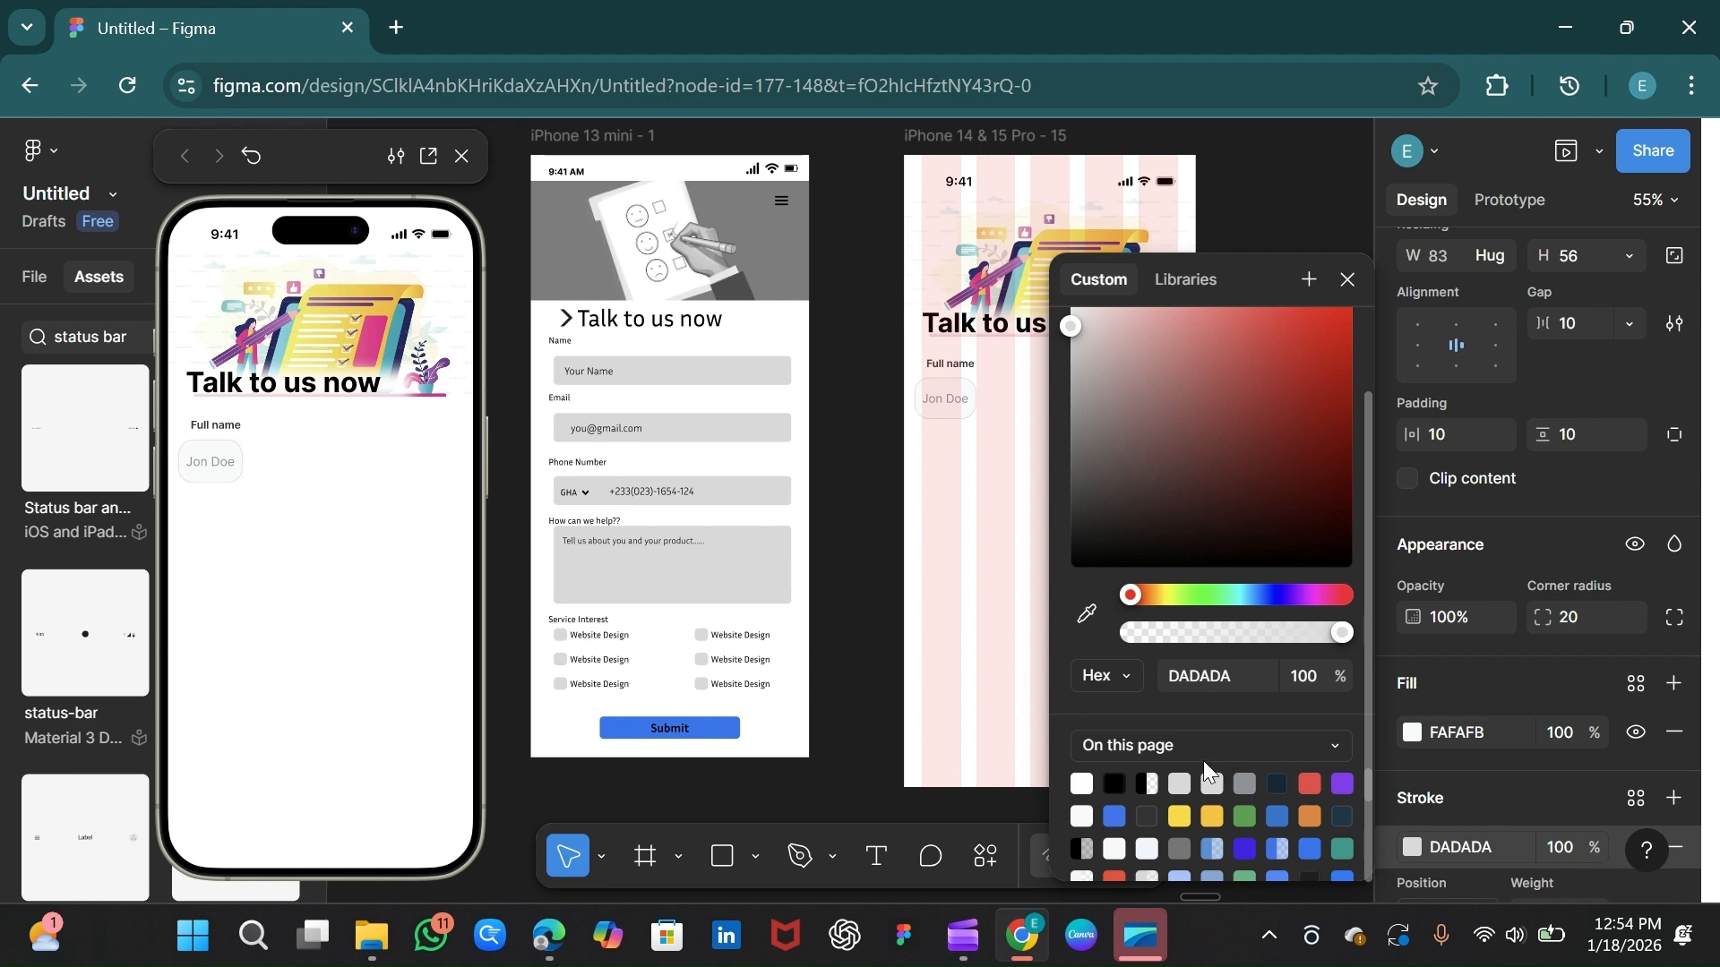
click(1348, 281)
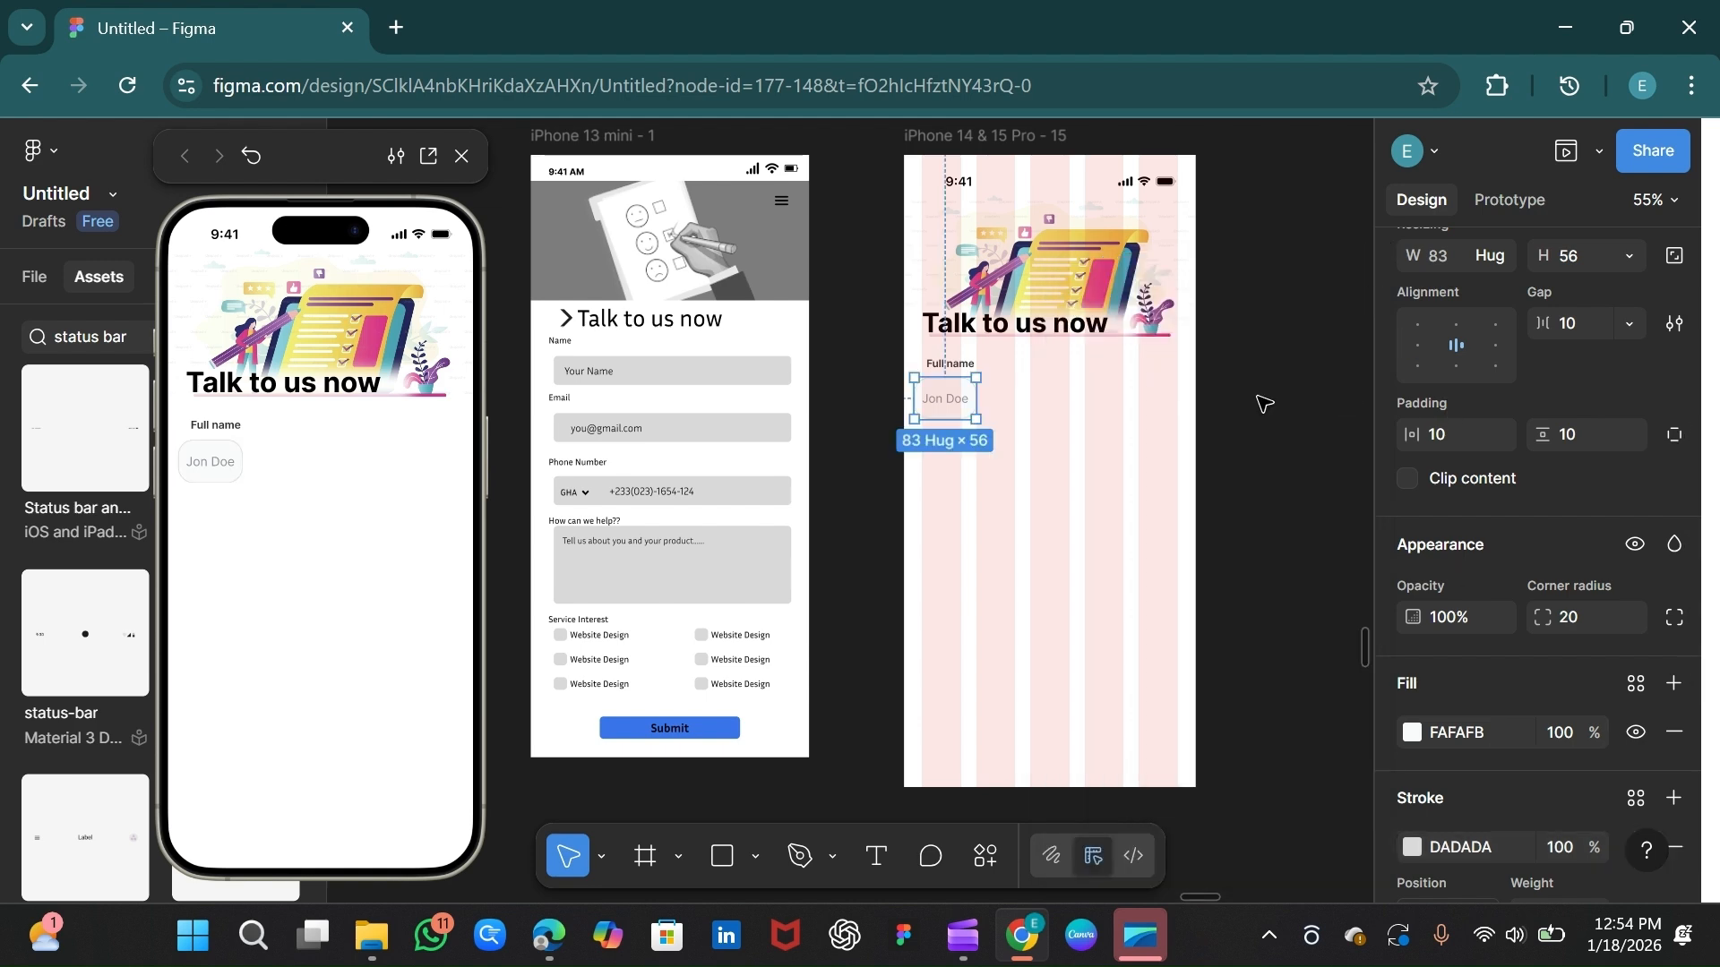
Step: Widen the placeholder's frame to 345 so it spans the layout columns, and align its content to the left
drag(975, 405, 1179, 408)
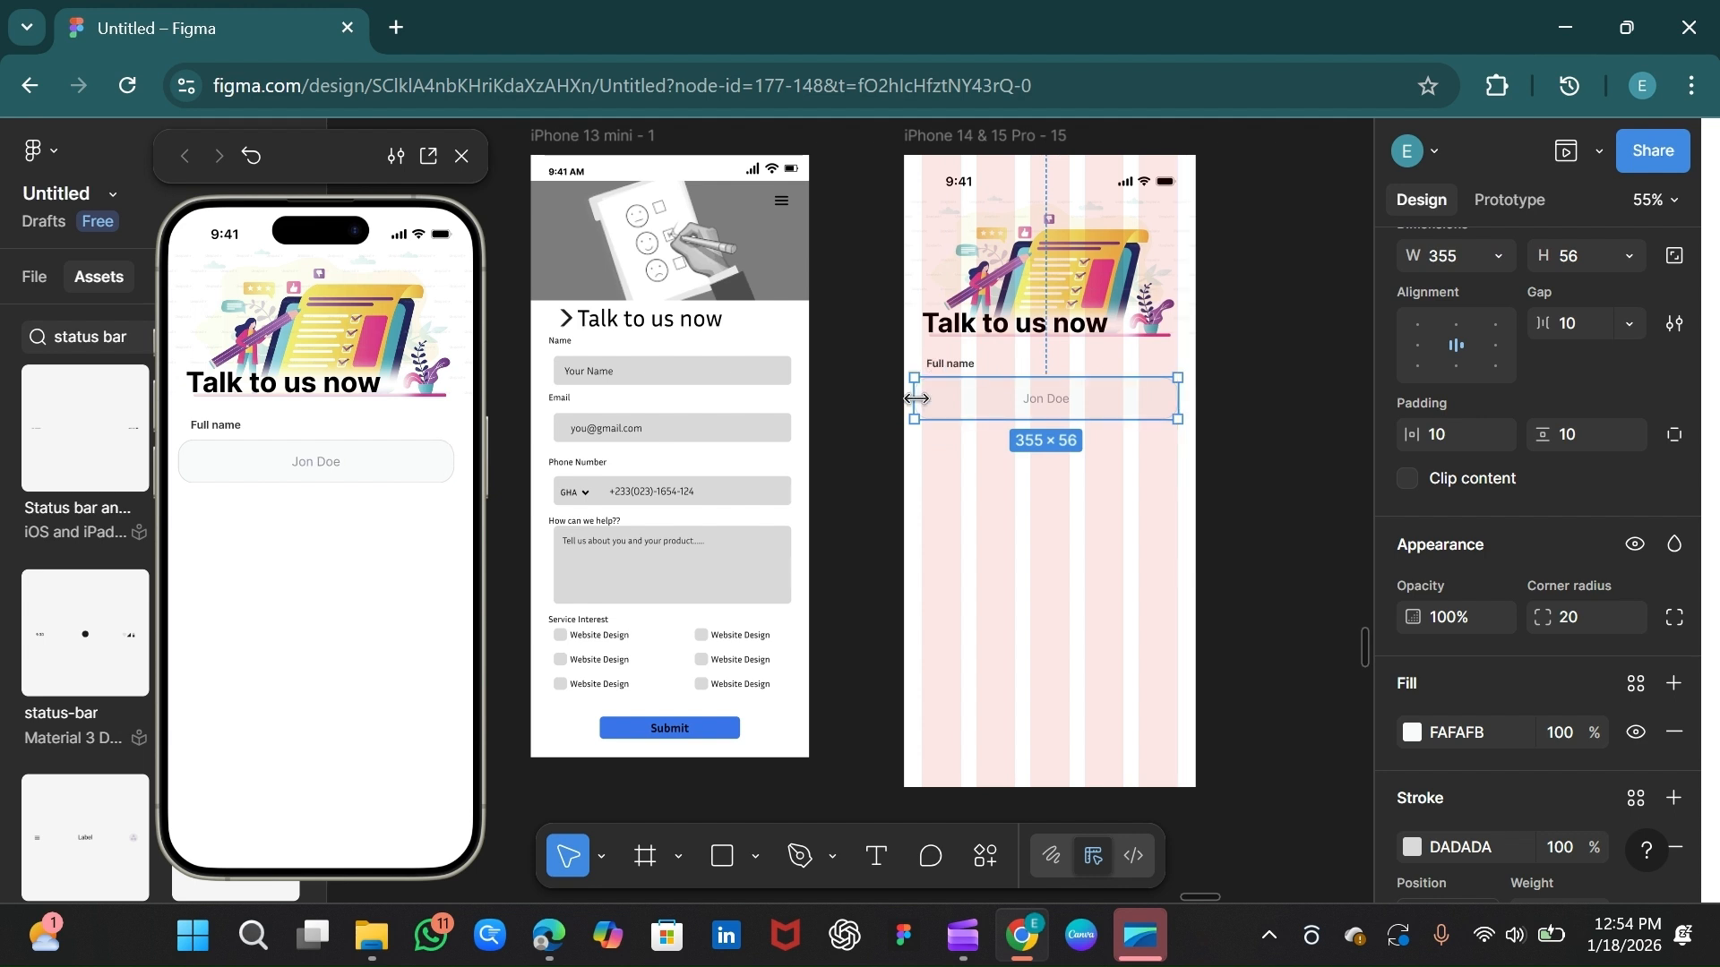
drag(925, 398, 923, 398)
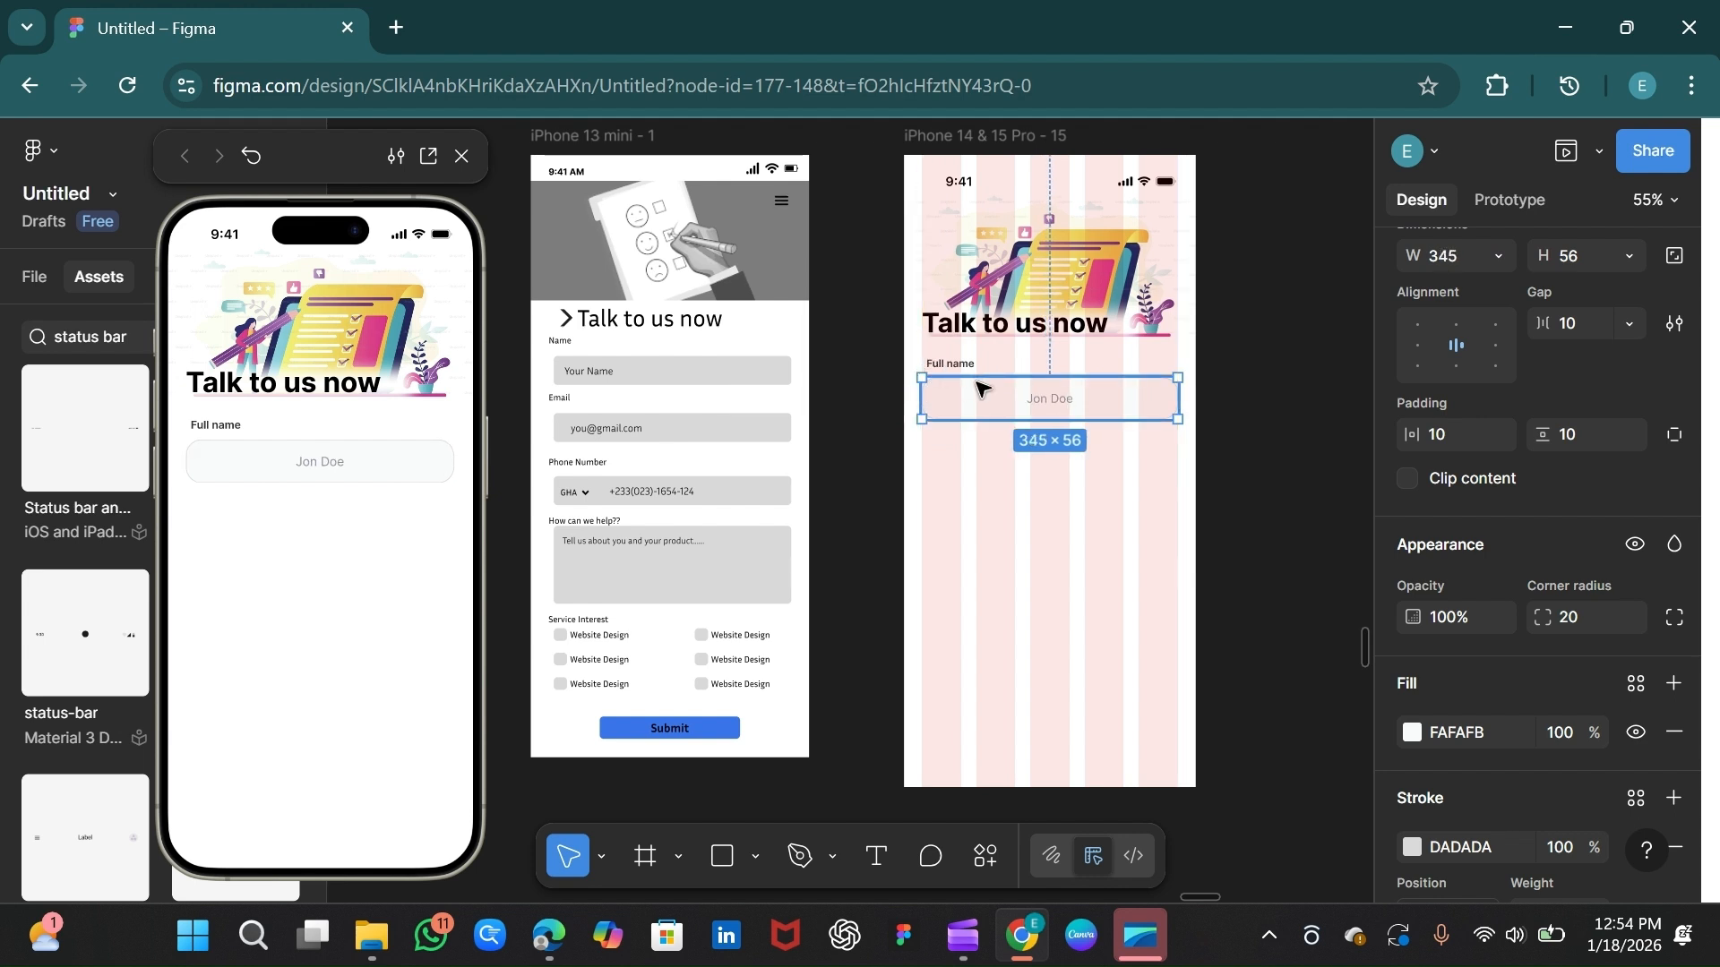
click(1412, 344)
Step: Set the horizontal padding of the input field frame to 16
click(1452, 440)
text(12)
key(Return)
click(1449, 437)
text(6)
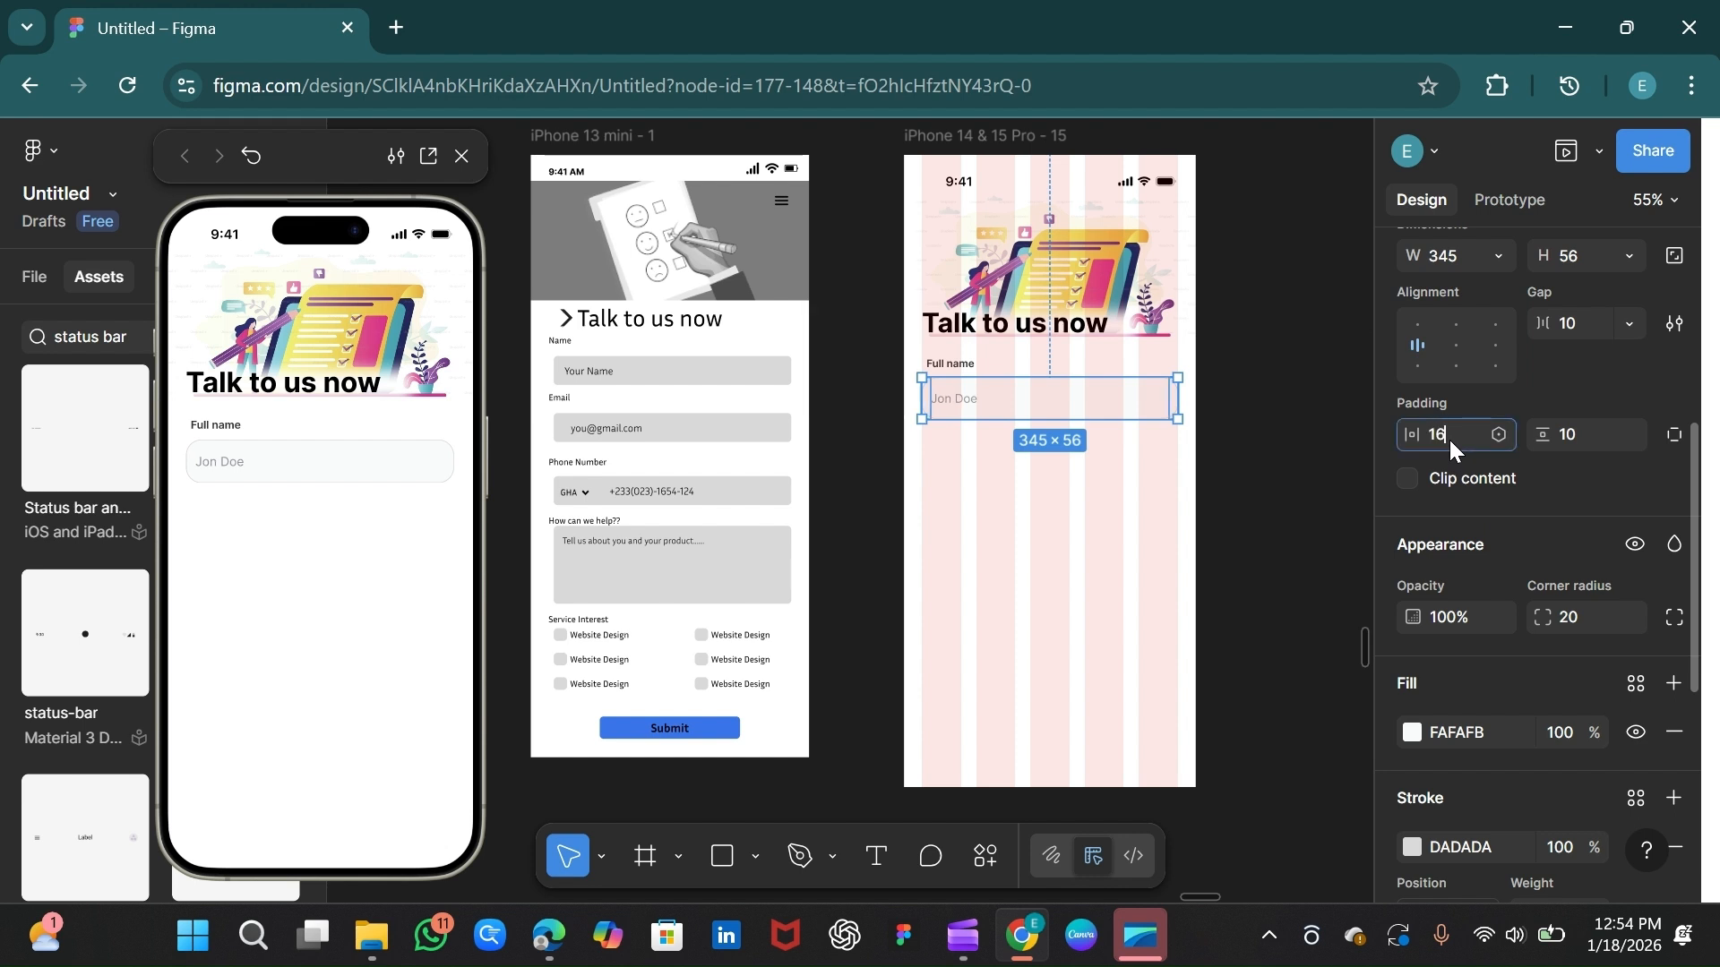
key(Escape)
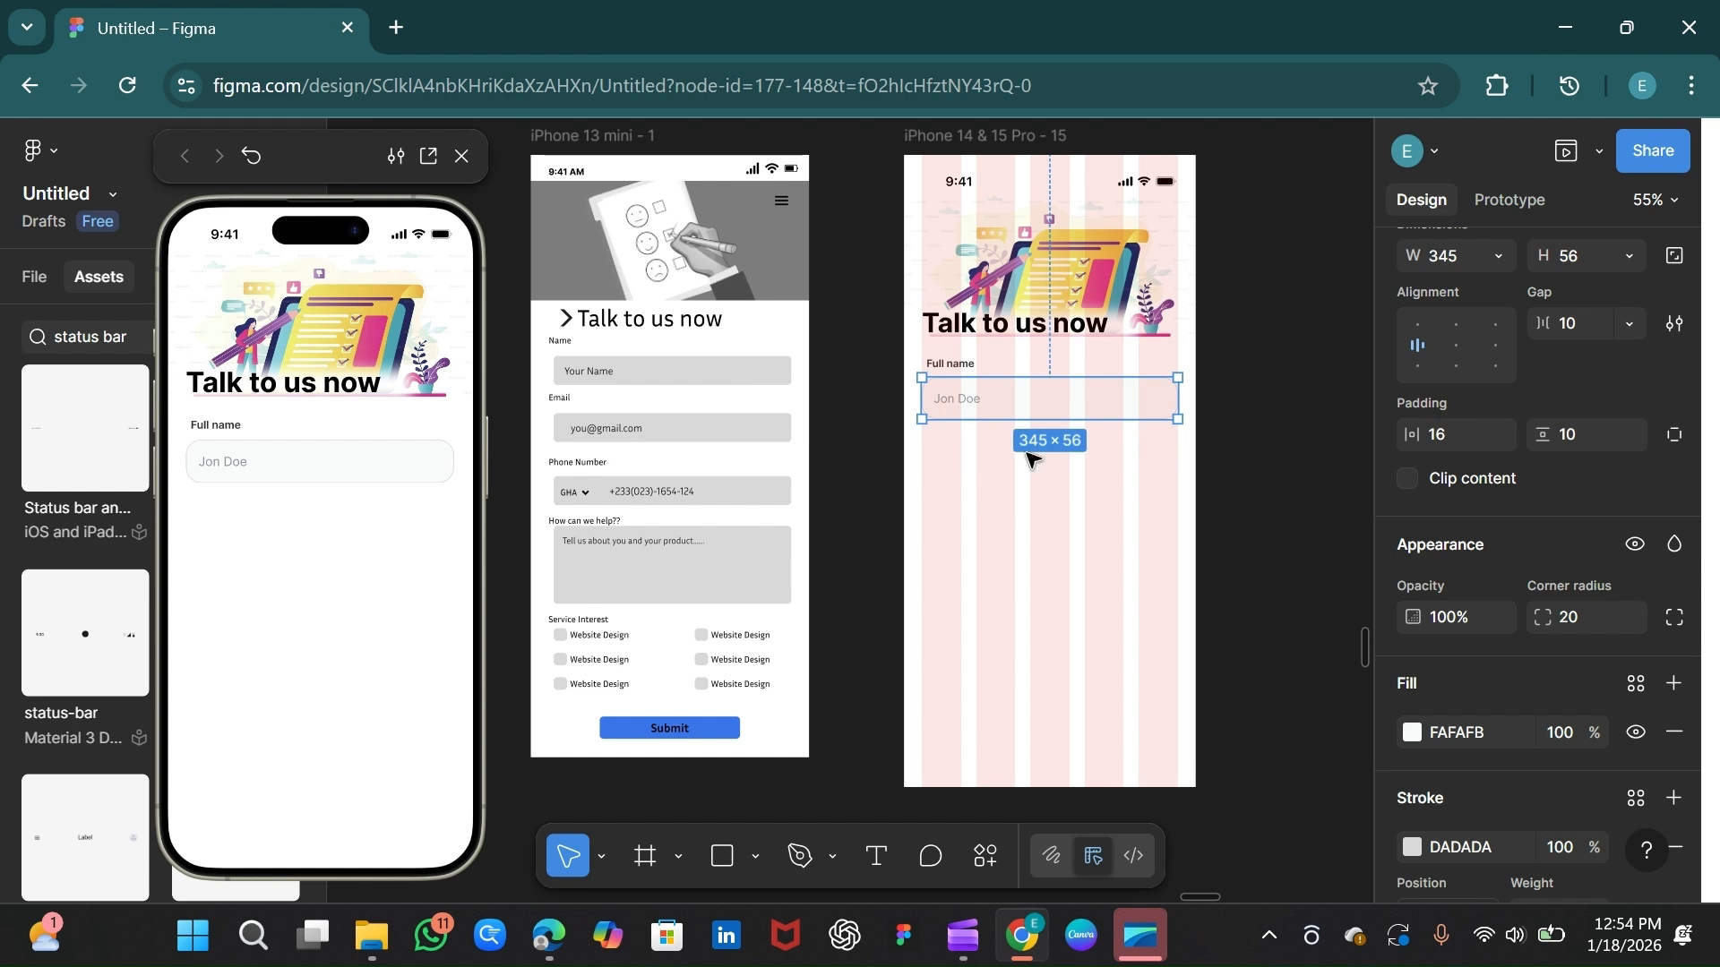
Step: Try a corner radius of 8 on the input field frame
click(1597, 616)
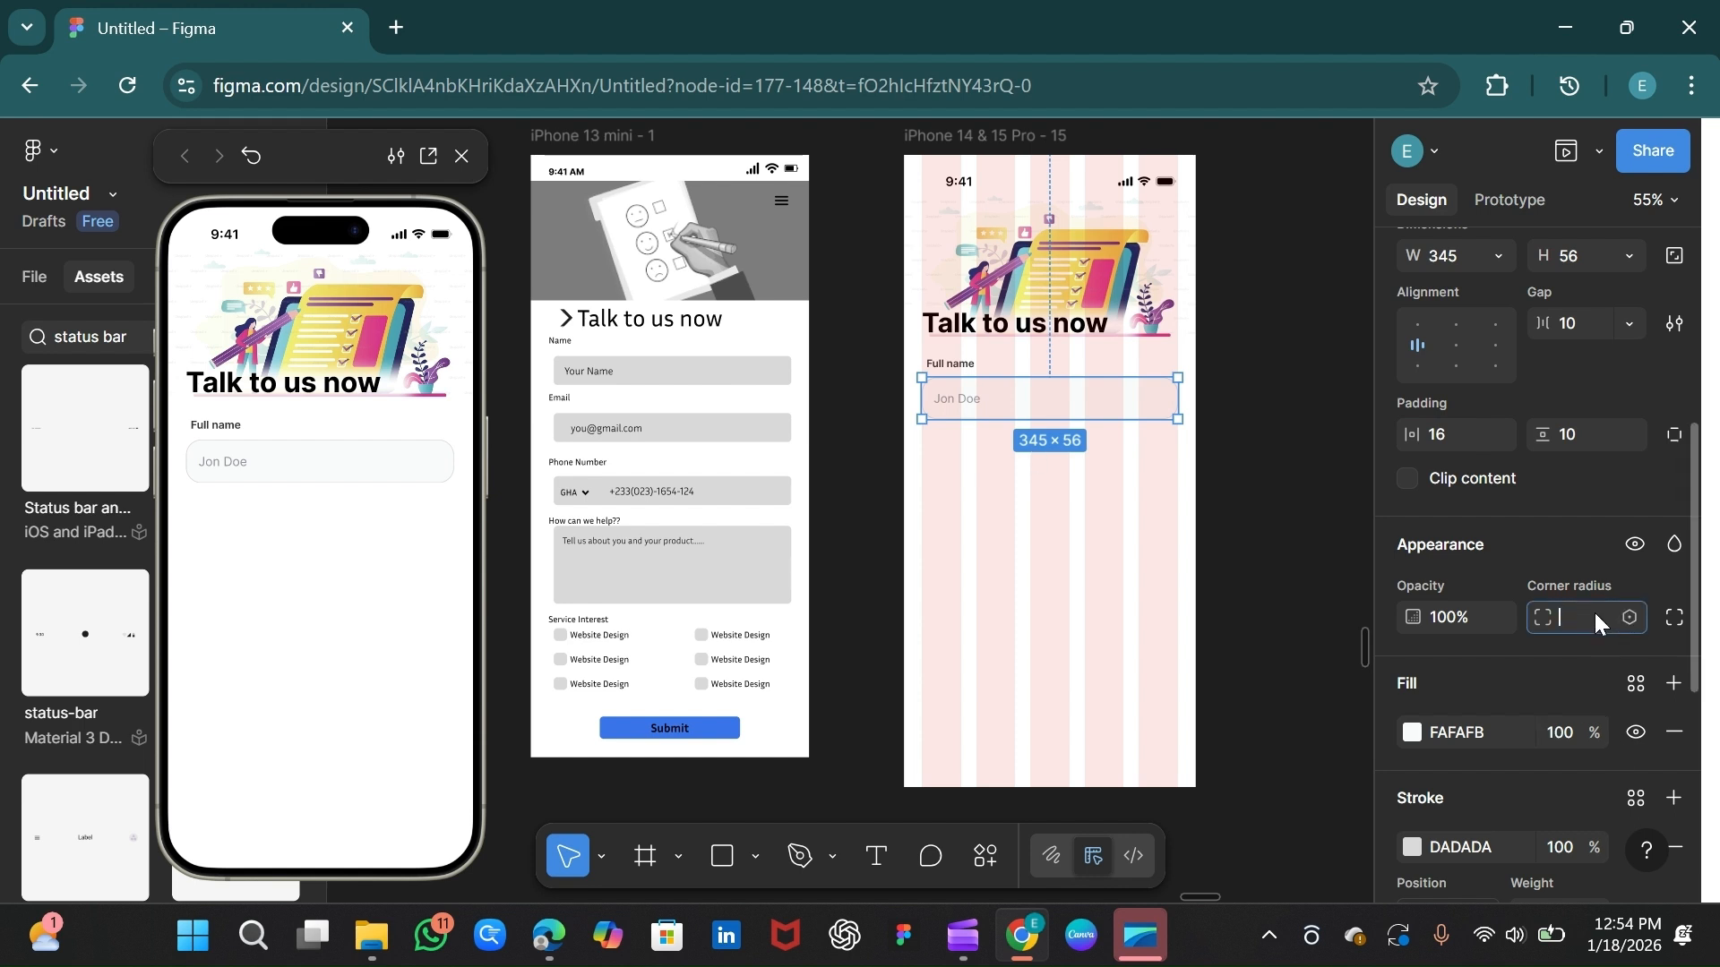
text(8)
key(Return)
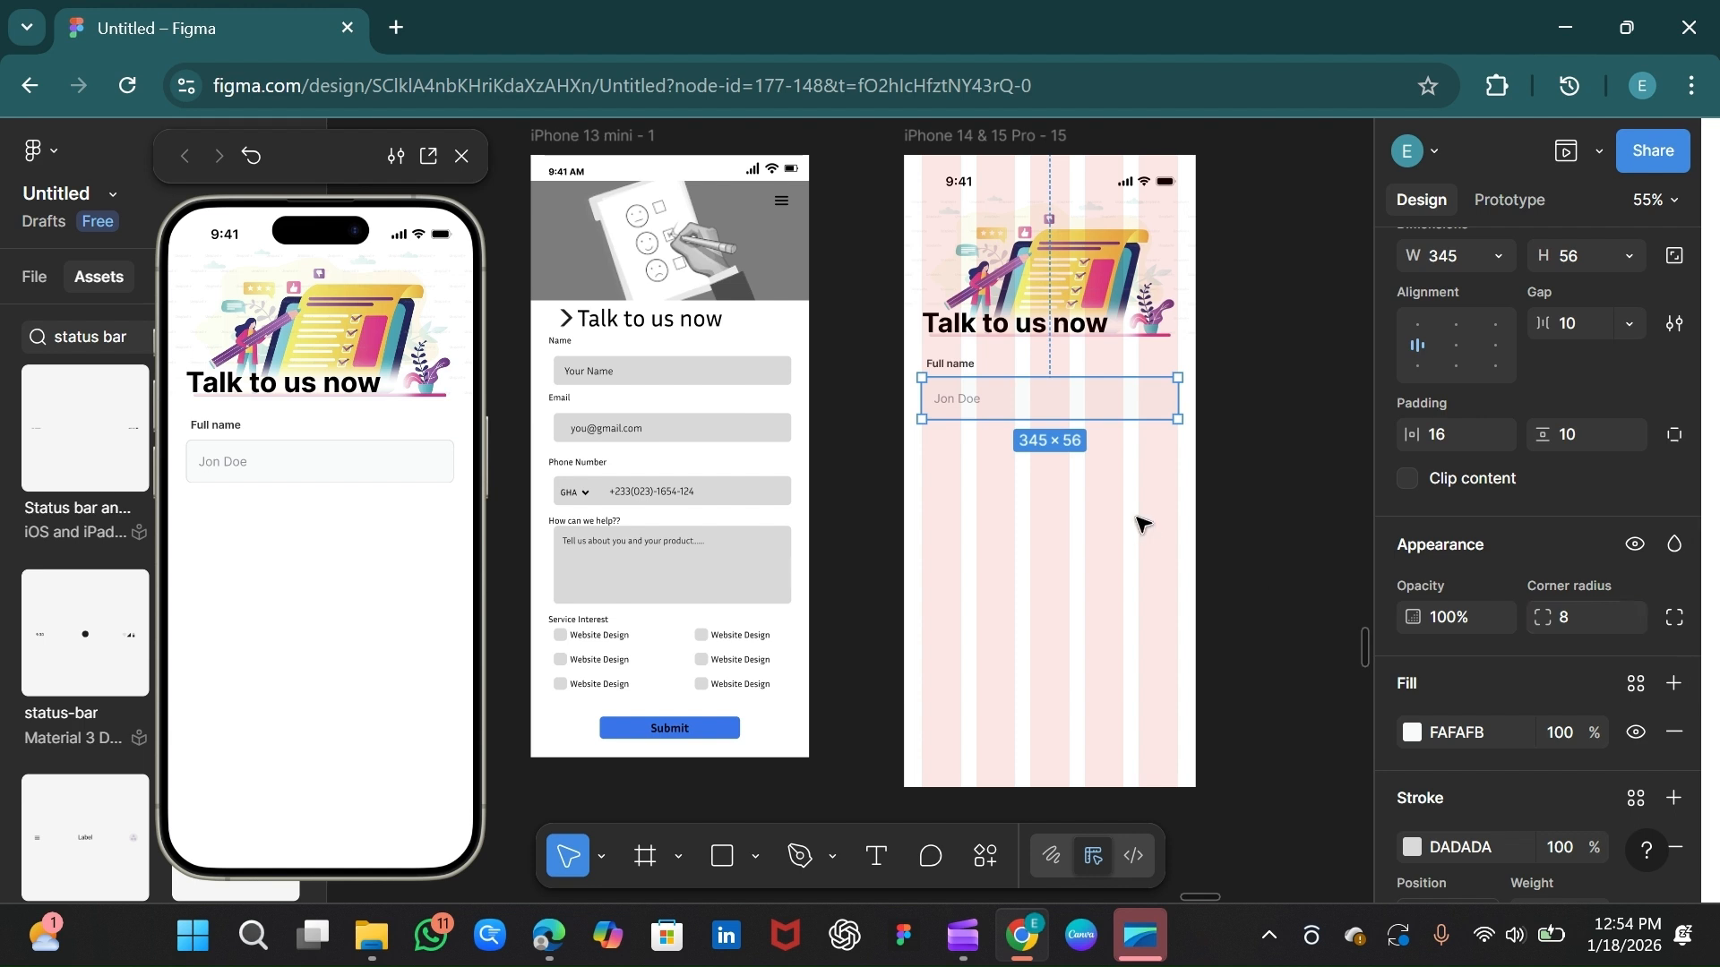
Step: Set the corner radius of the input field frame to 16
click(1572, 617)
key(BackSpace)
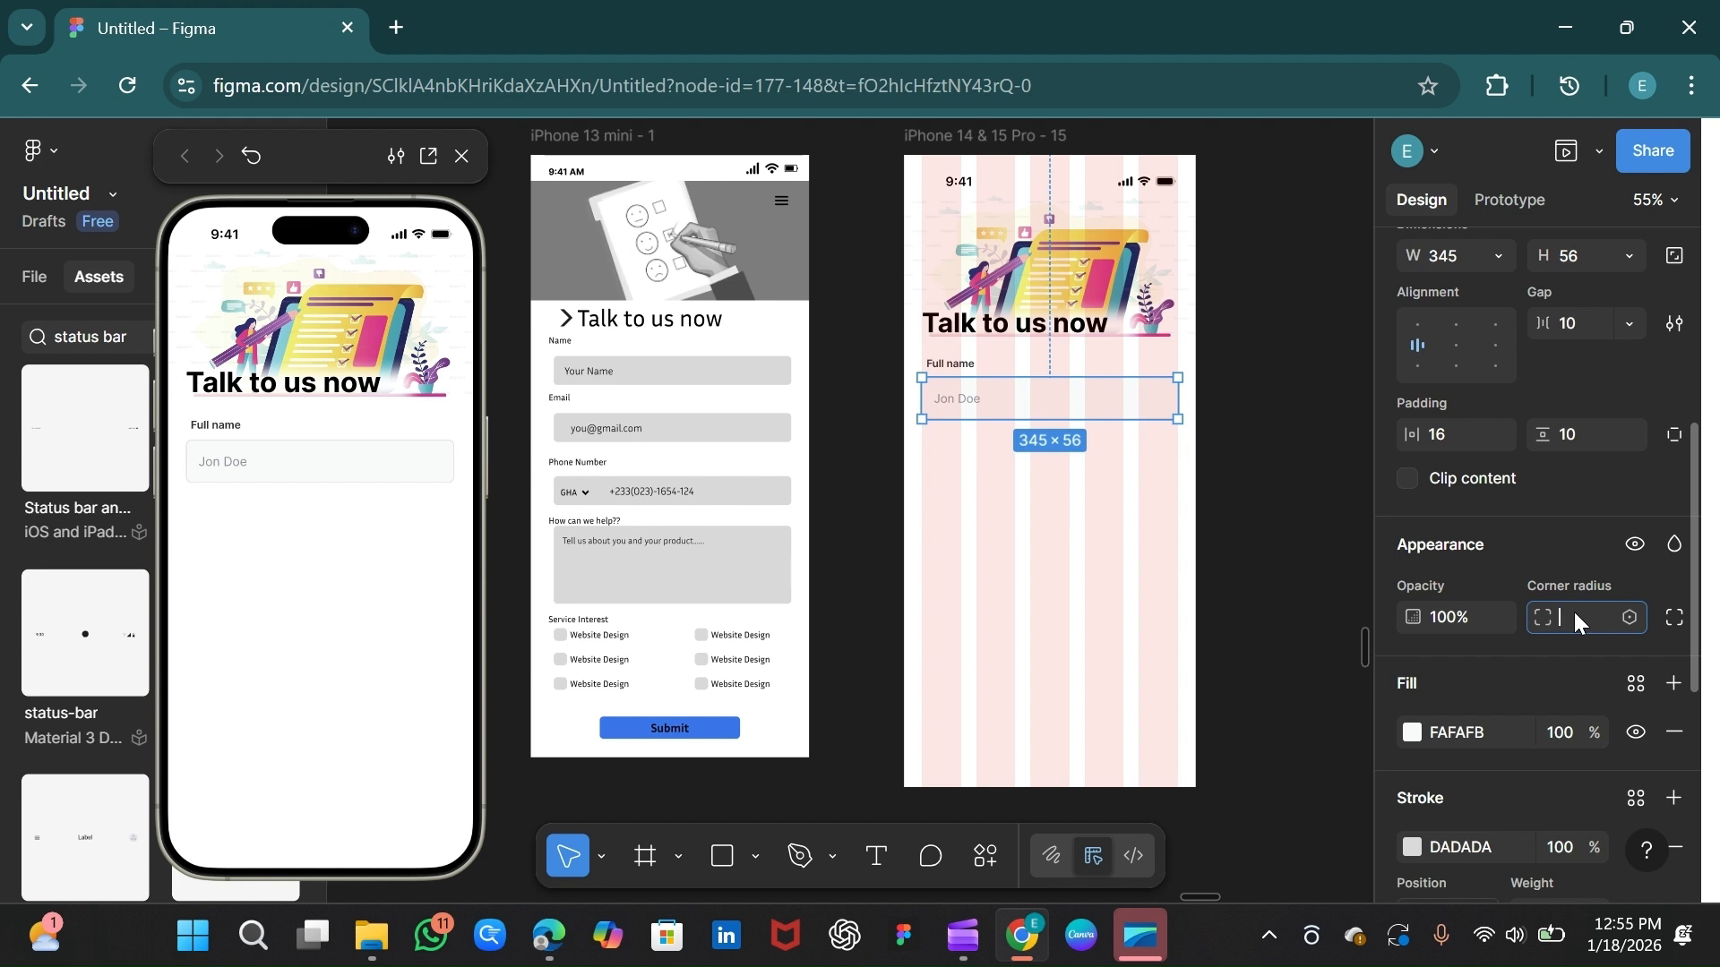
text(16)
key(Return)
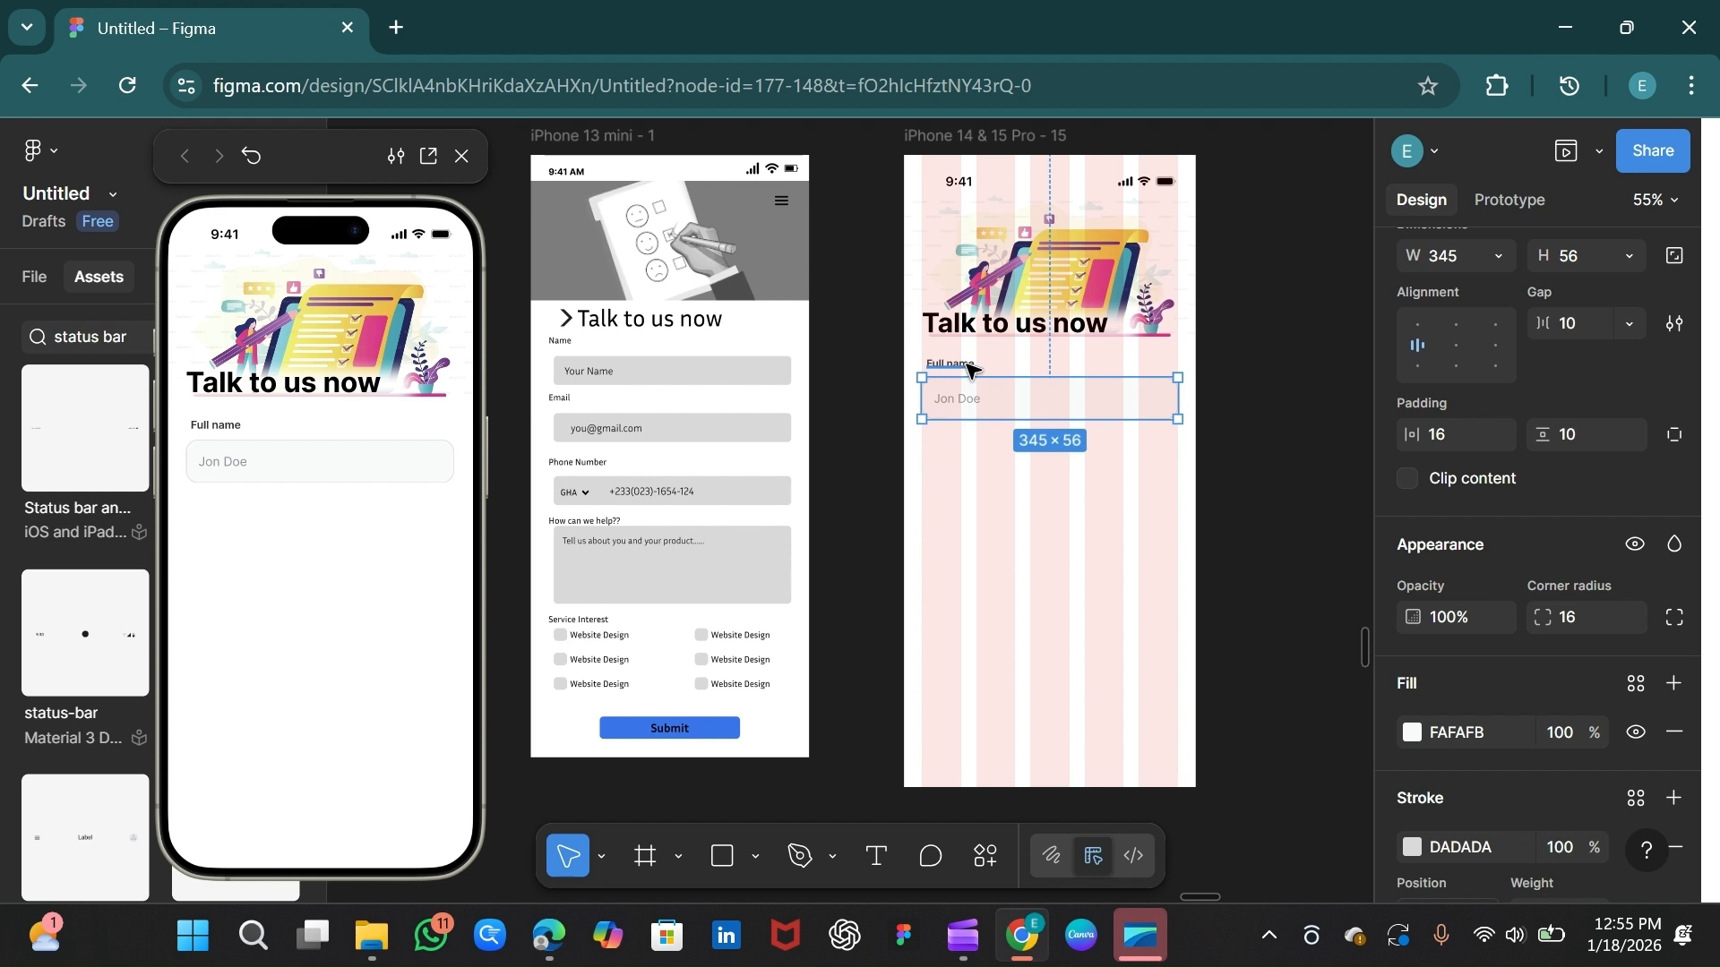
Step: Try to wrap the Full name label and its input field together in an auto layout frame
shift+click(965, 363)
shift+click(965, 365)
key(shift+a)
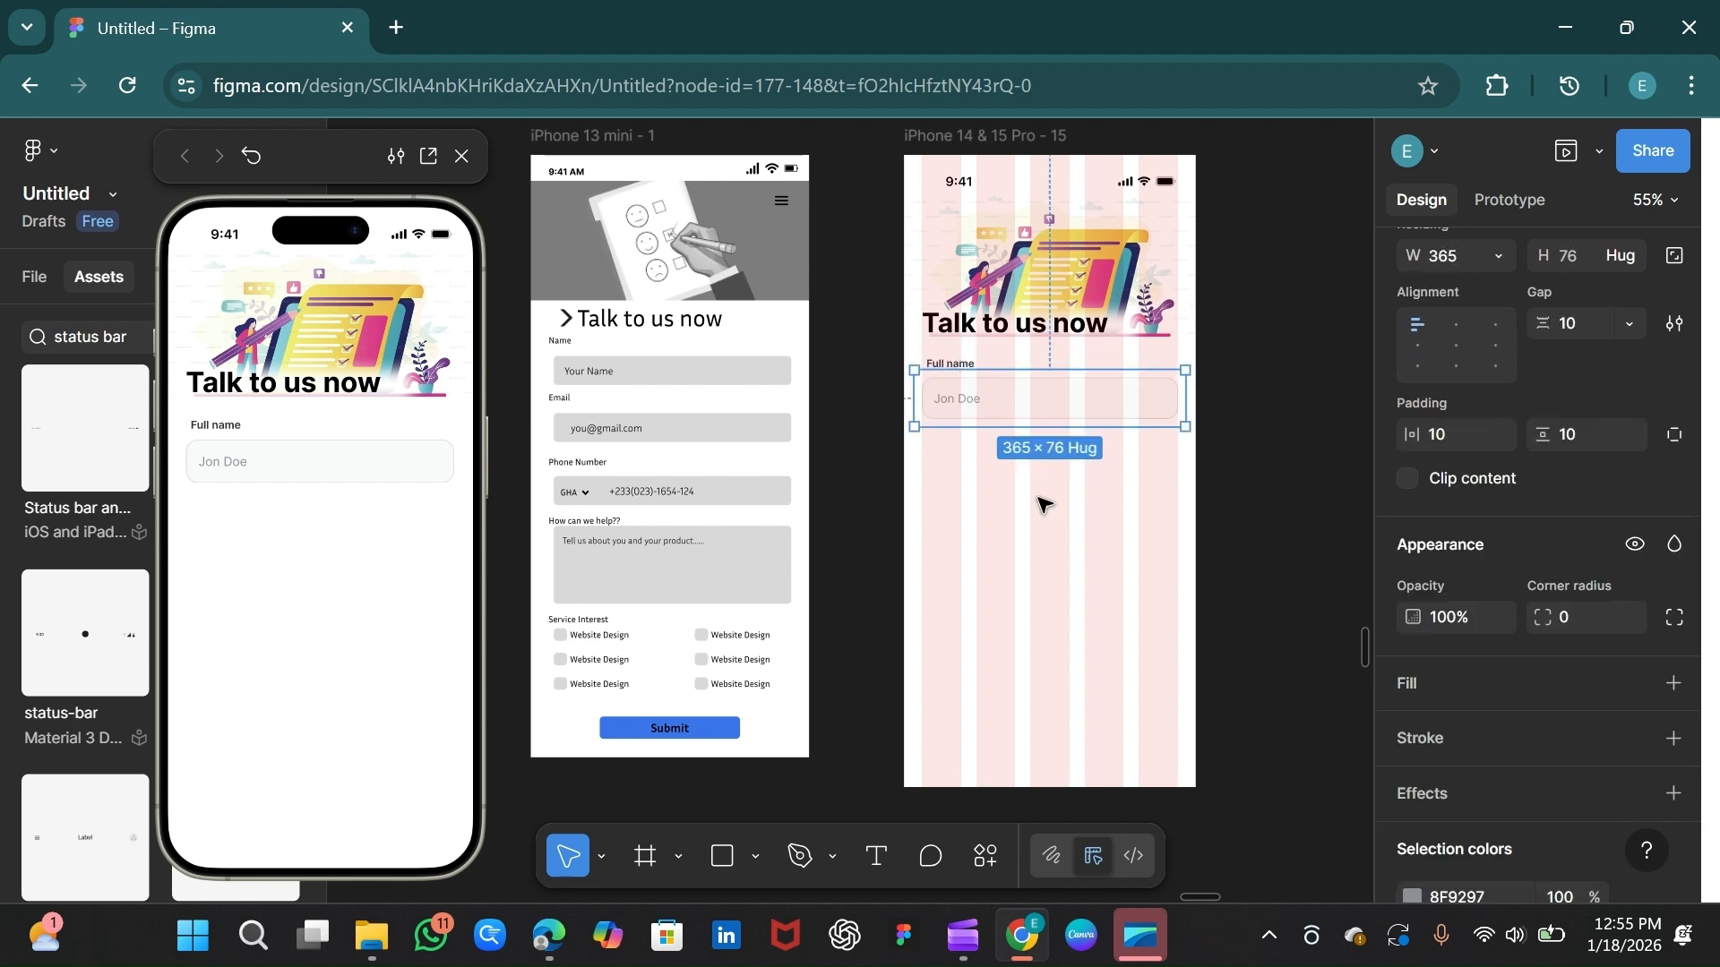
key(ctrl+z)
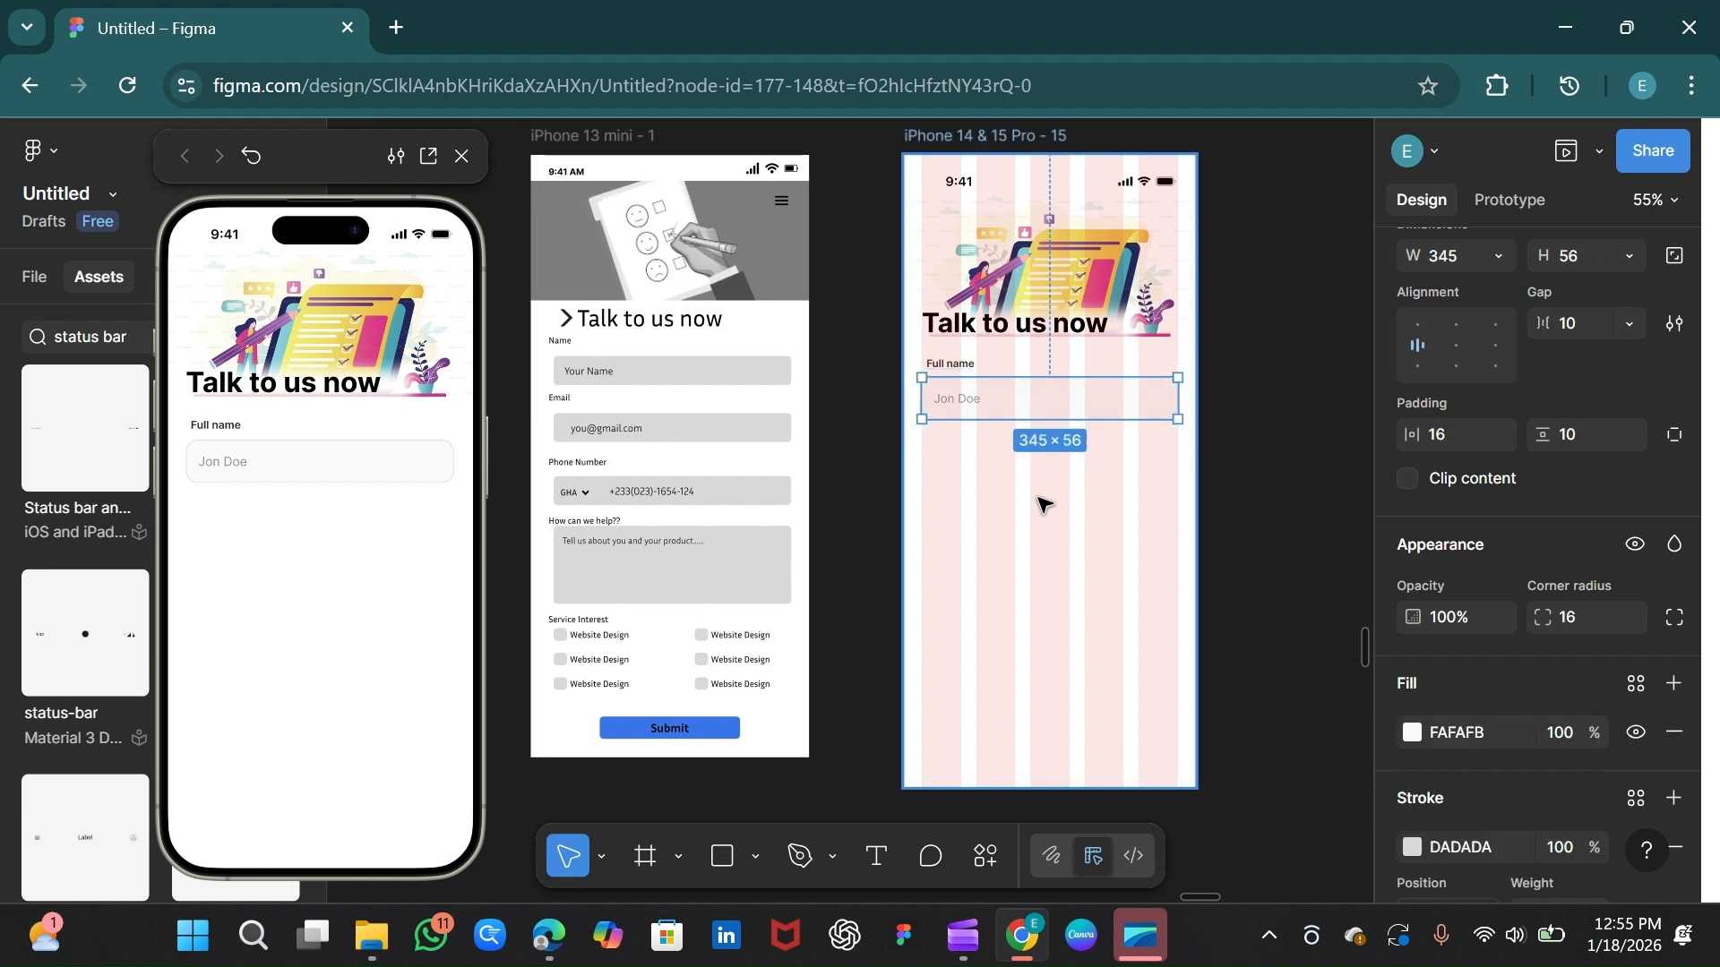
shift+click(953, 361)
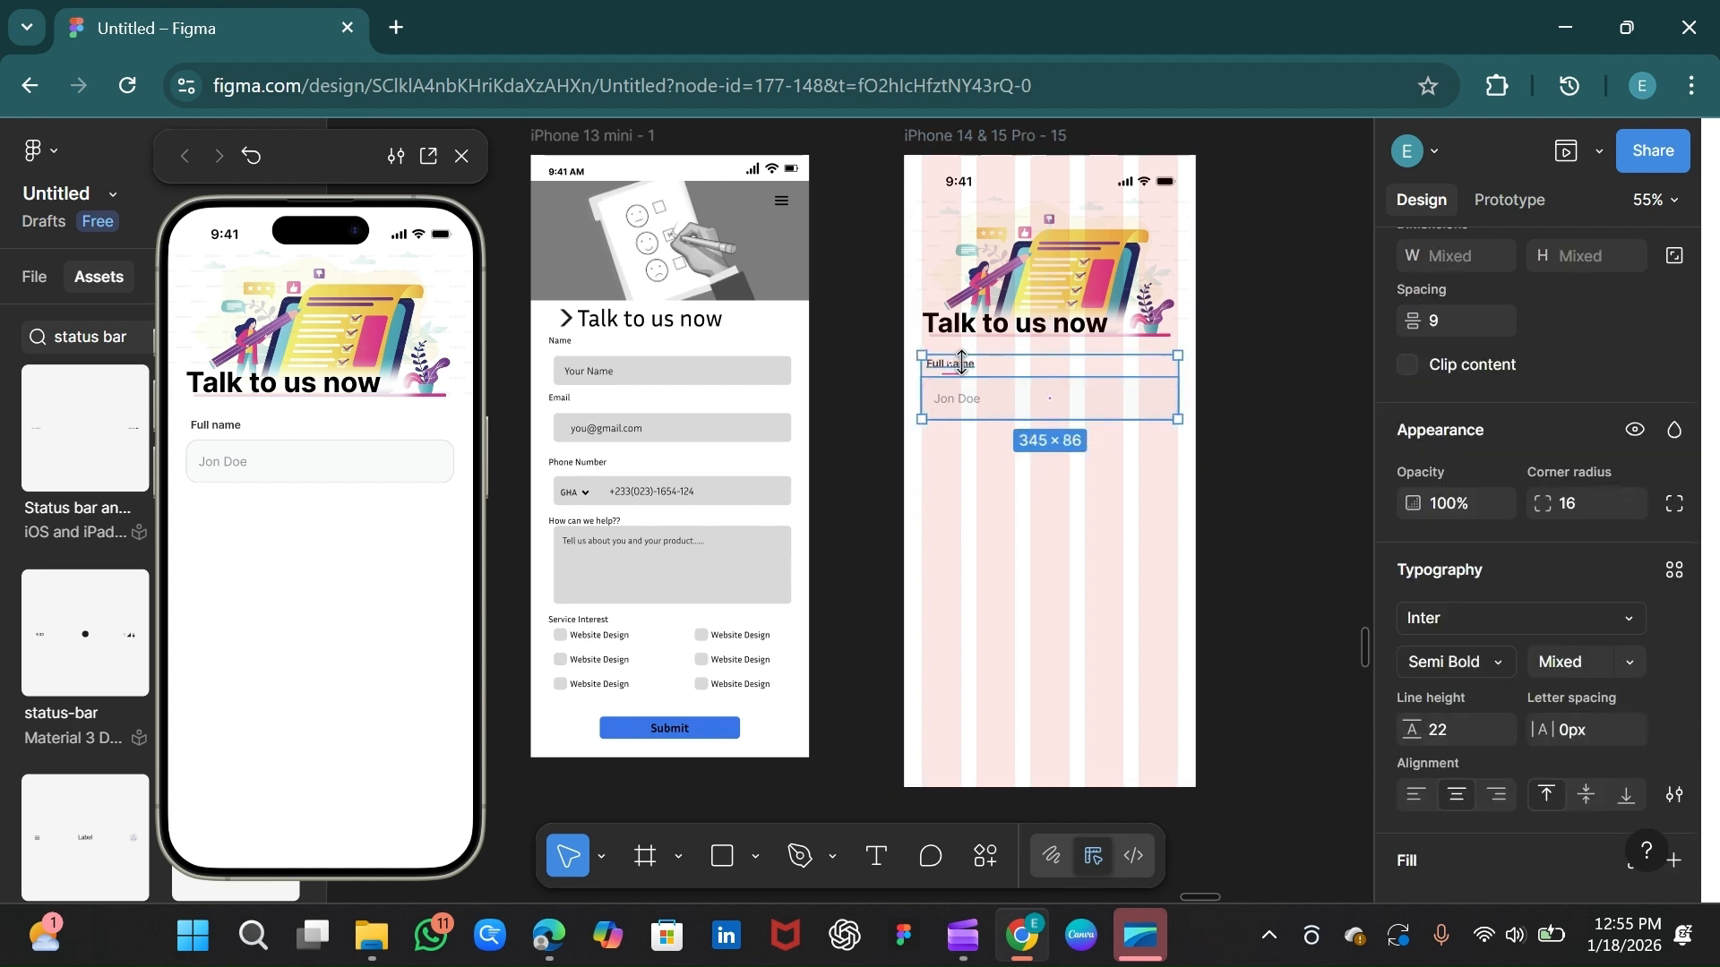
shift+click(961, 364)
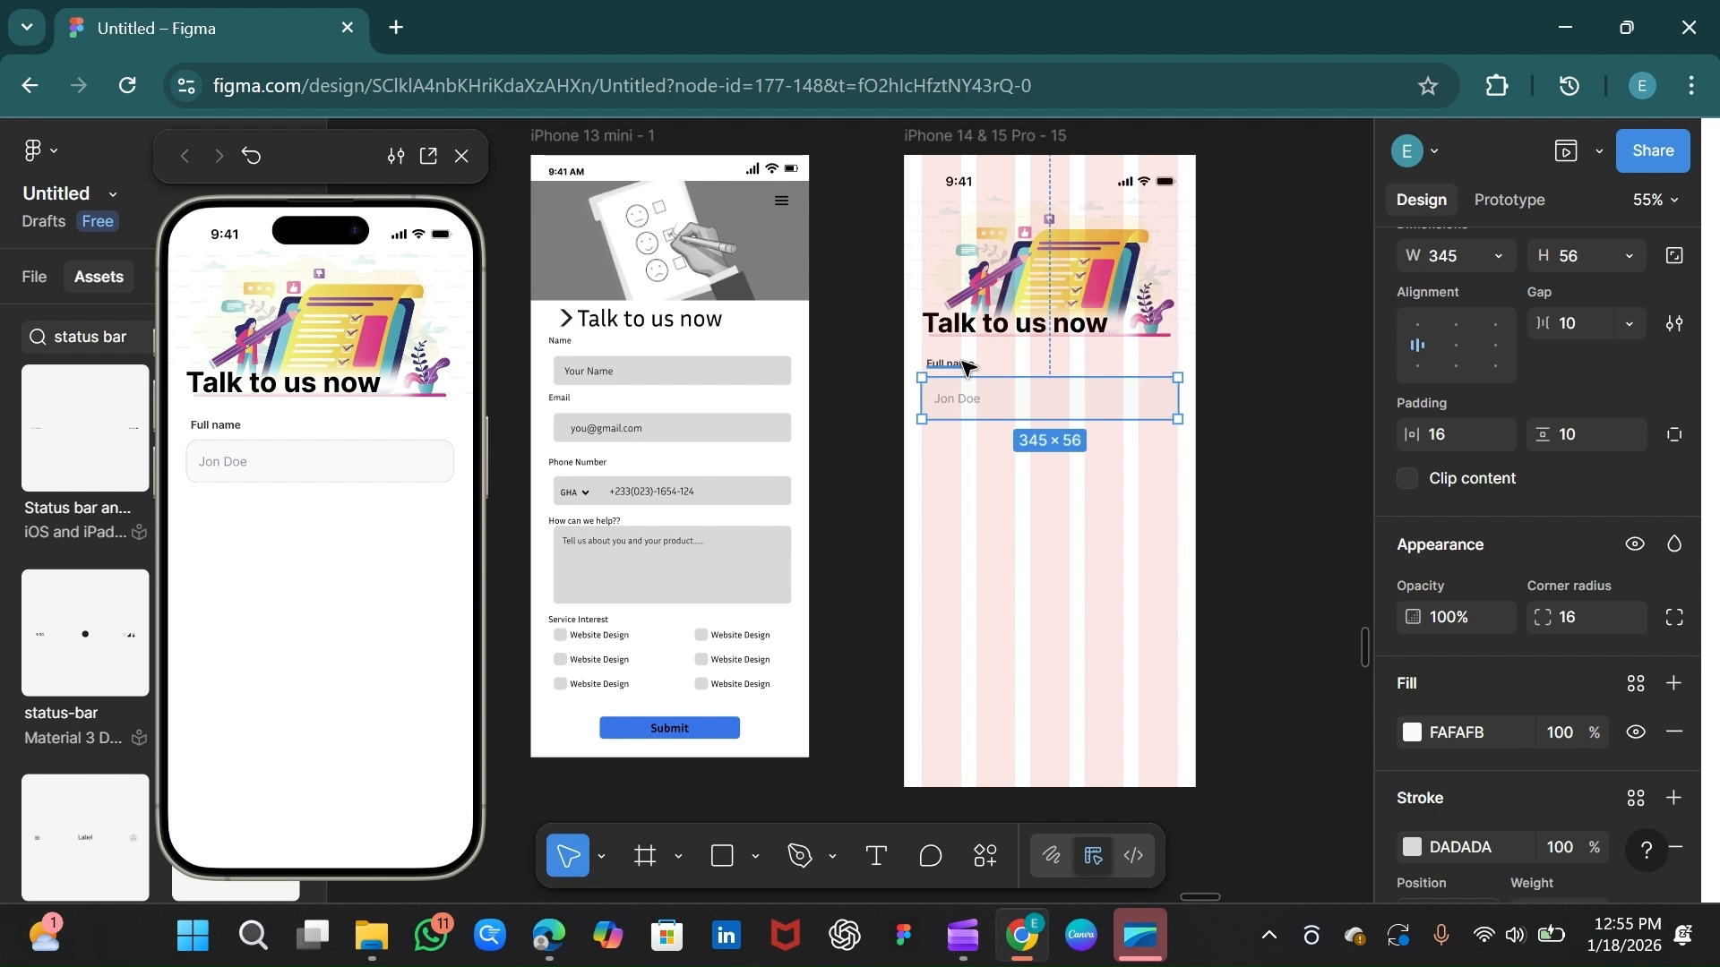
key(shift+a)
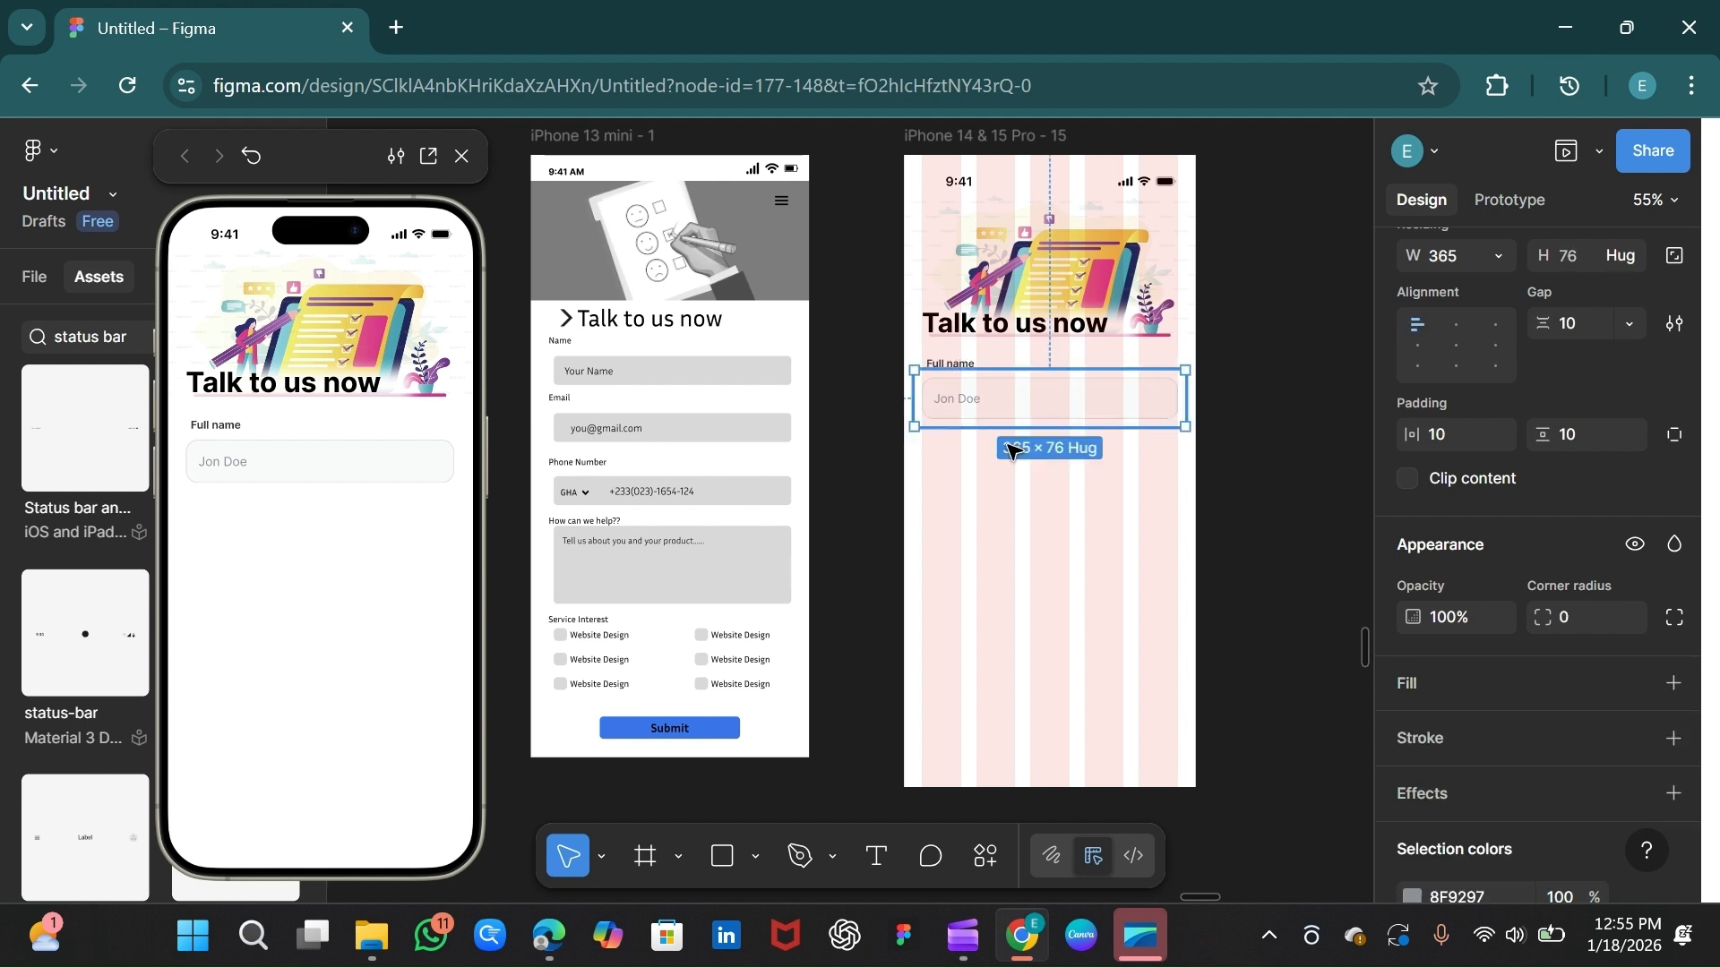
key(ctrl+z)
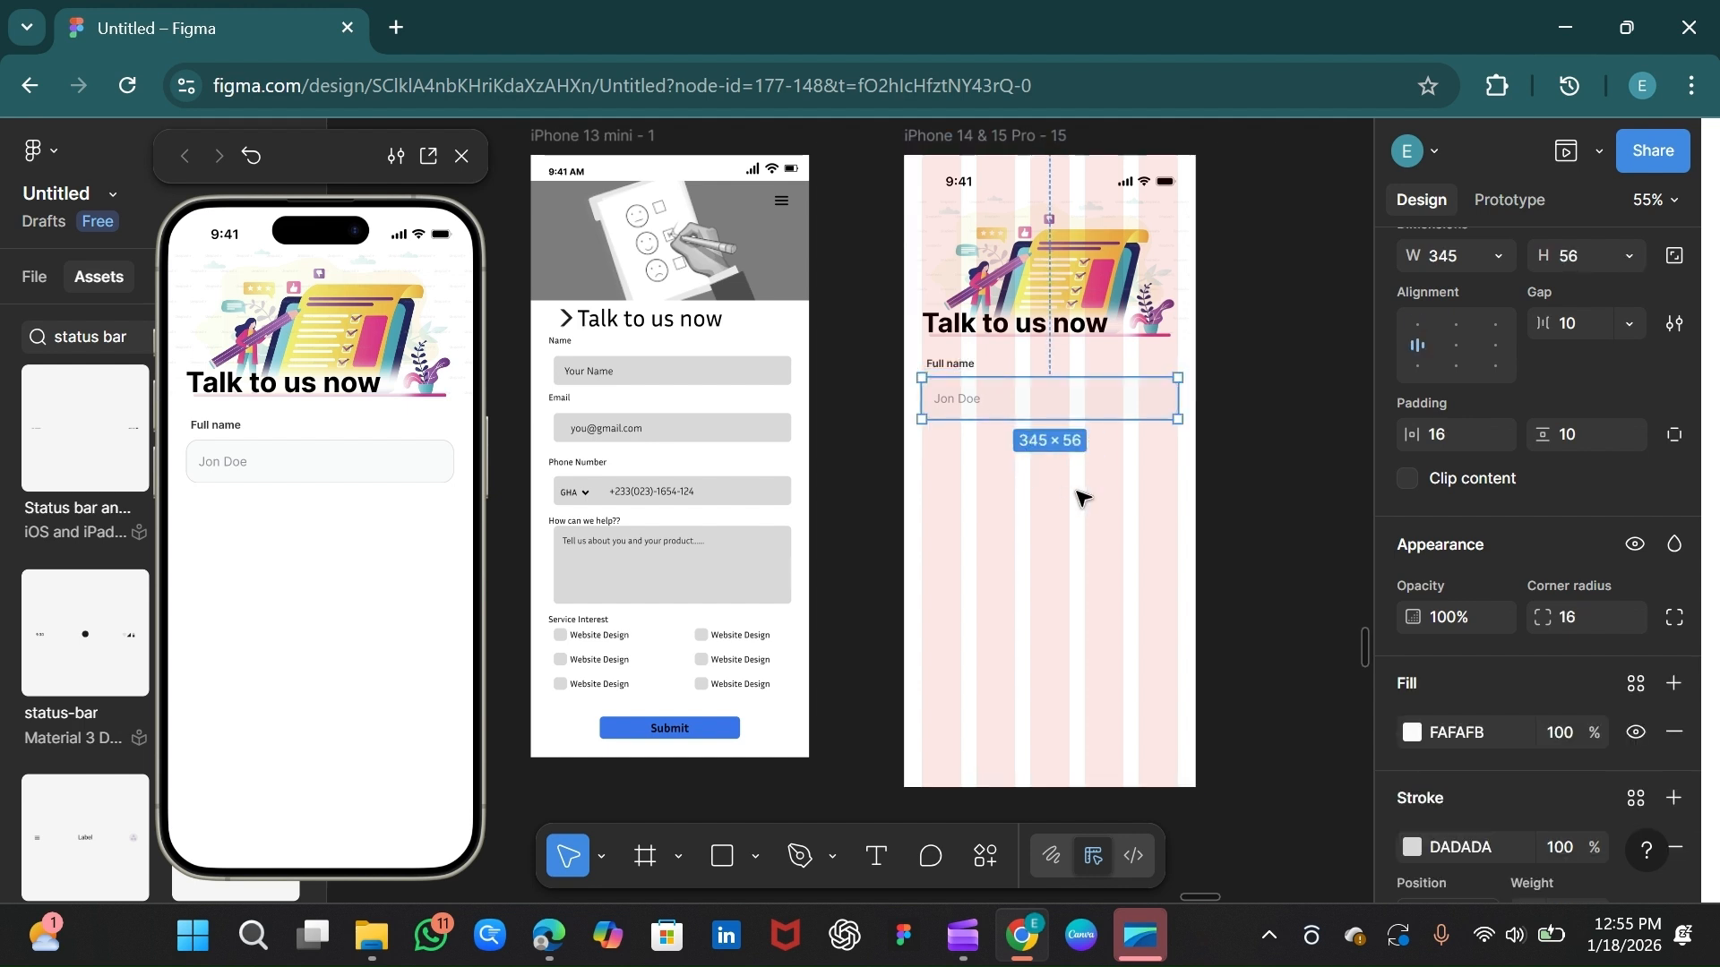
key(Escape)
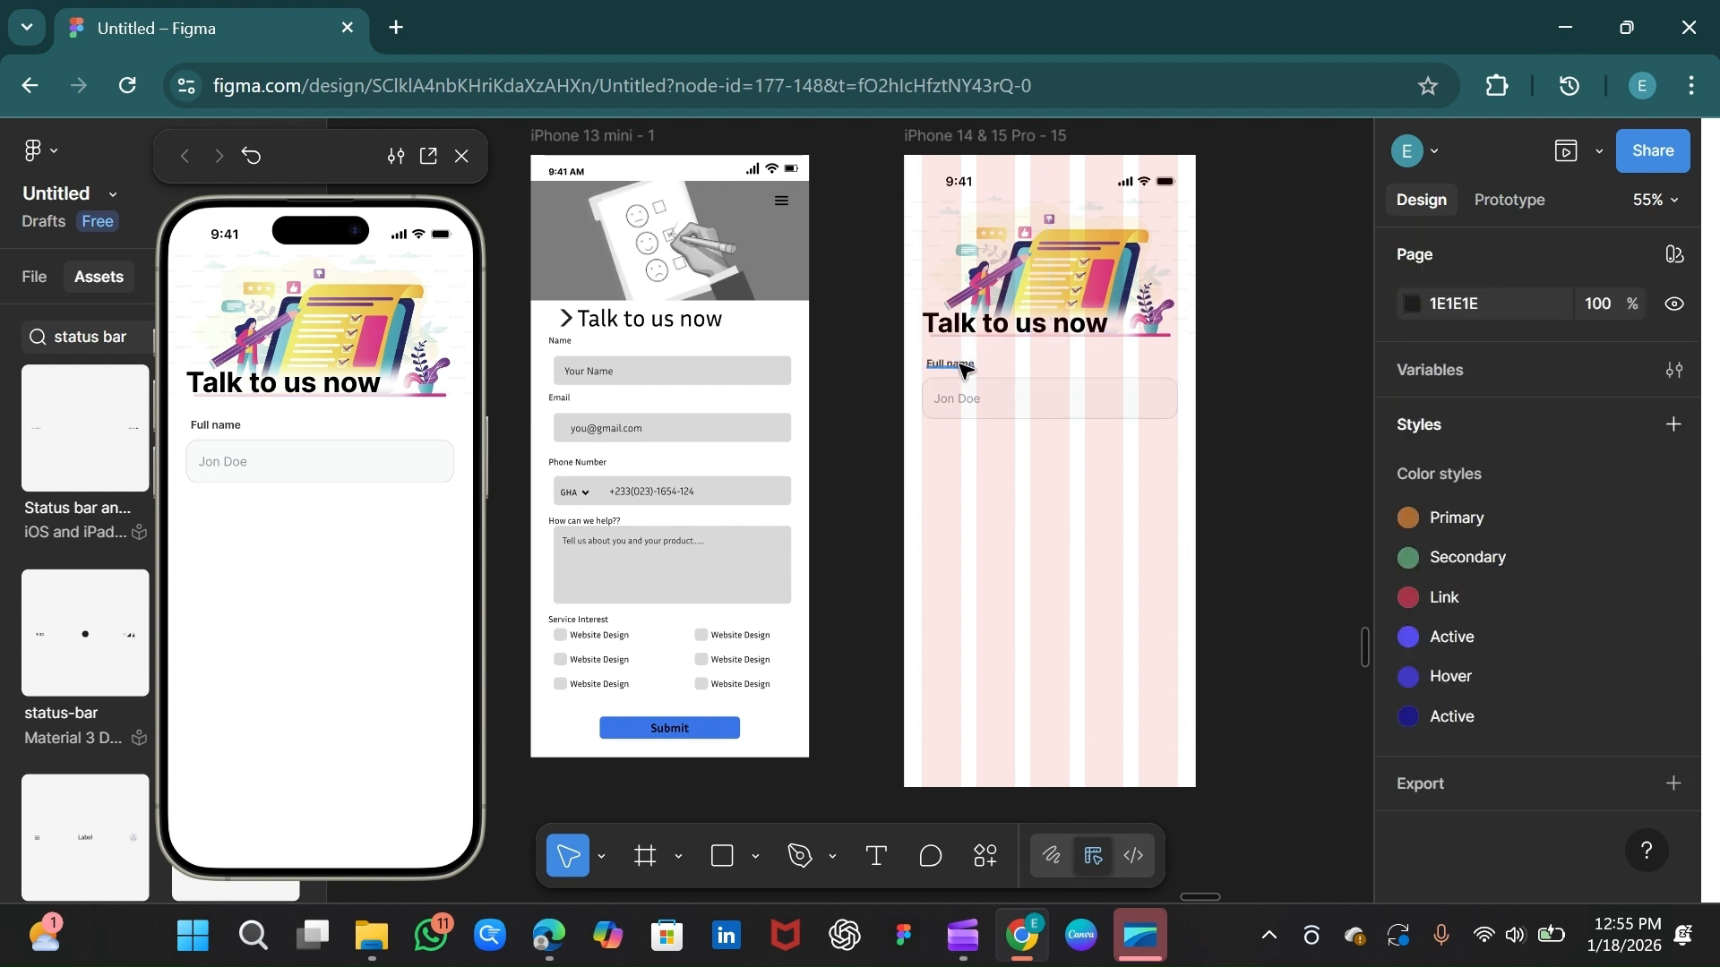
Step: Wrap the Full name label and its input field in a vertical auto layout frame with a gap of 8
click(965, 370)
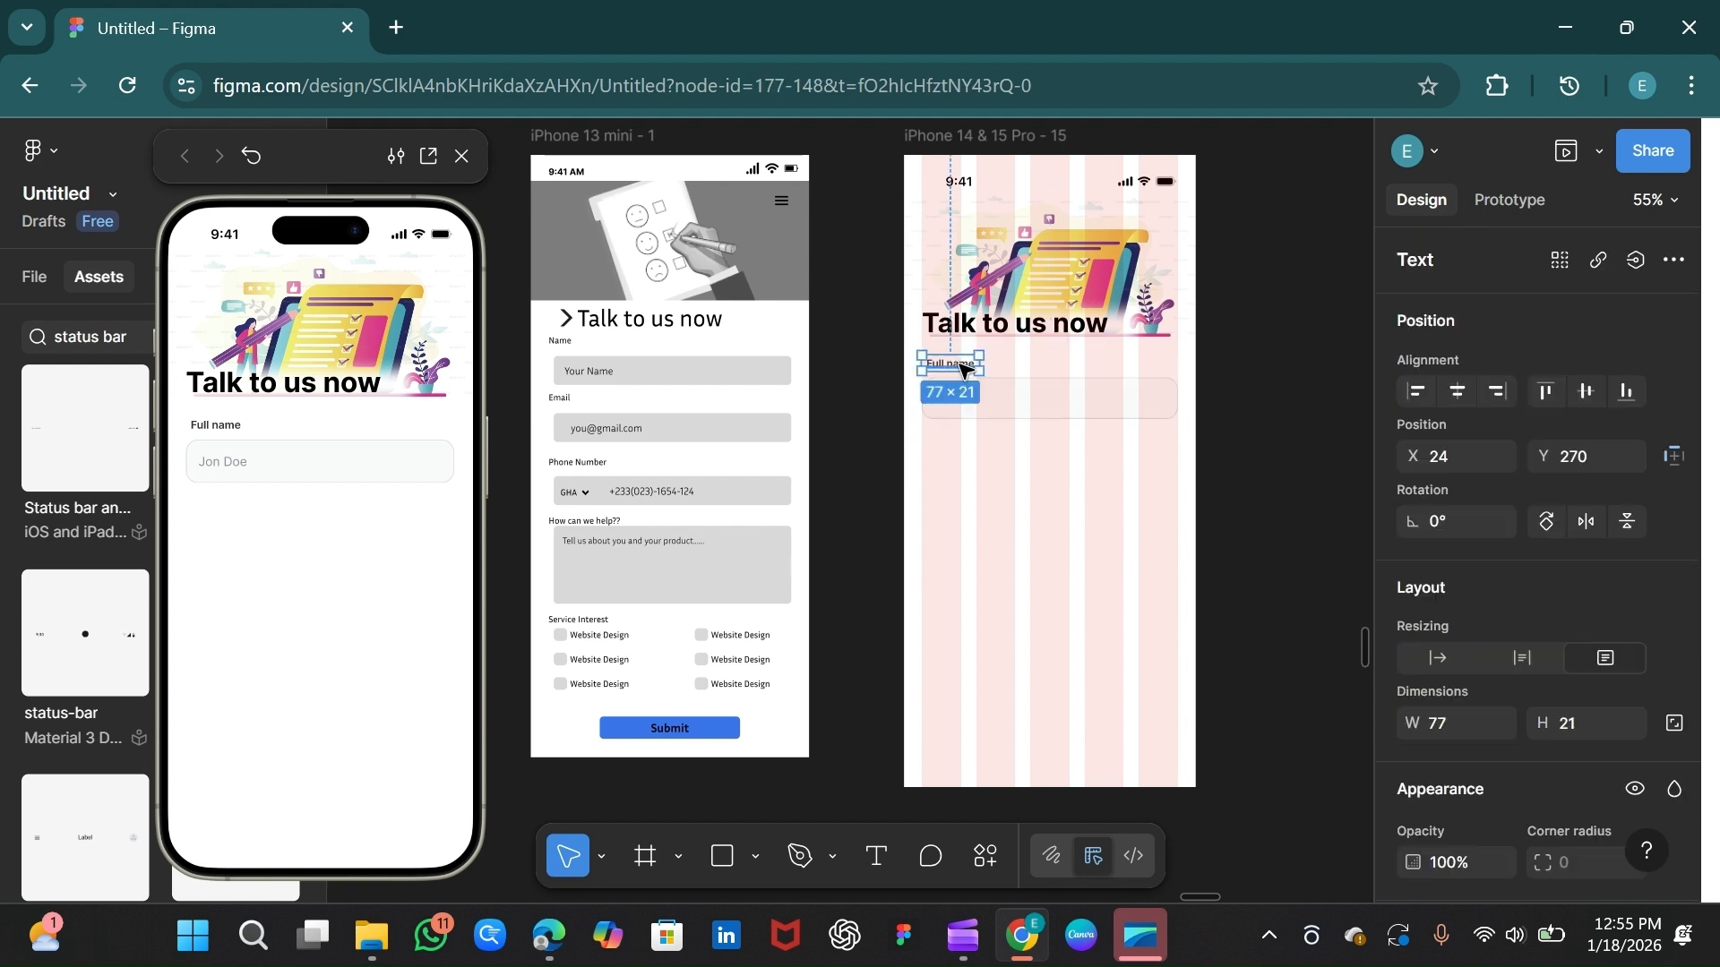
shift+click(1068, 412)
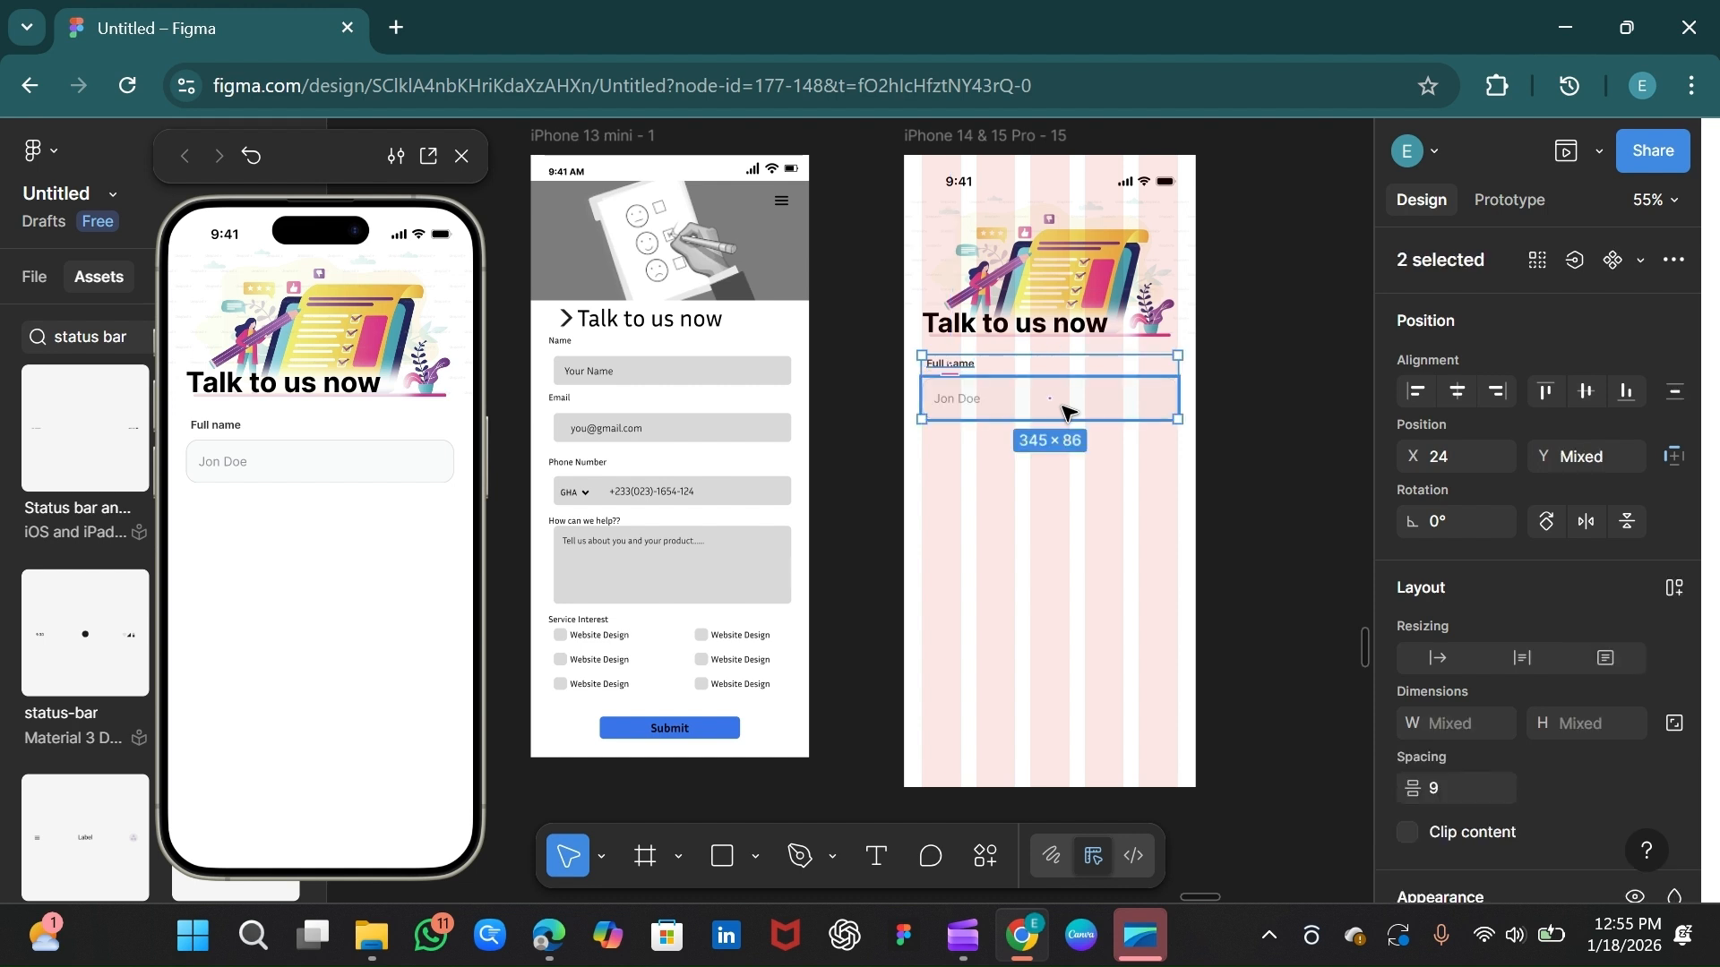
key(shift+a)
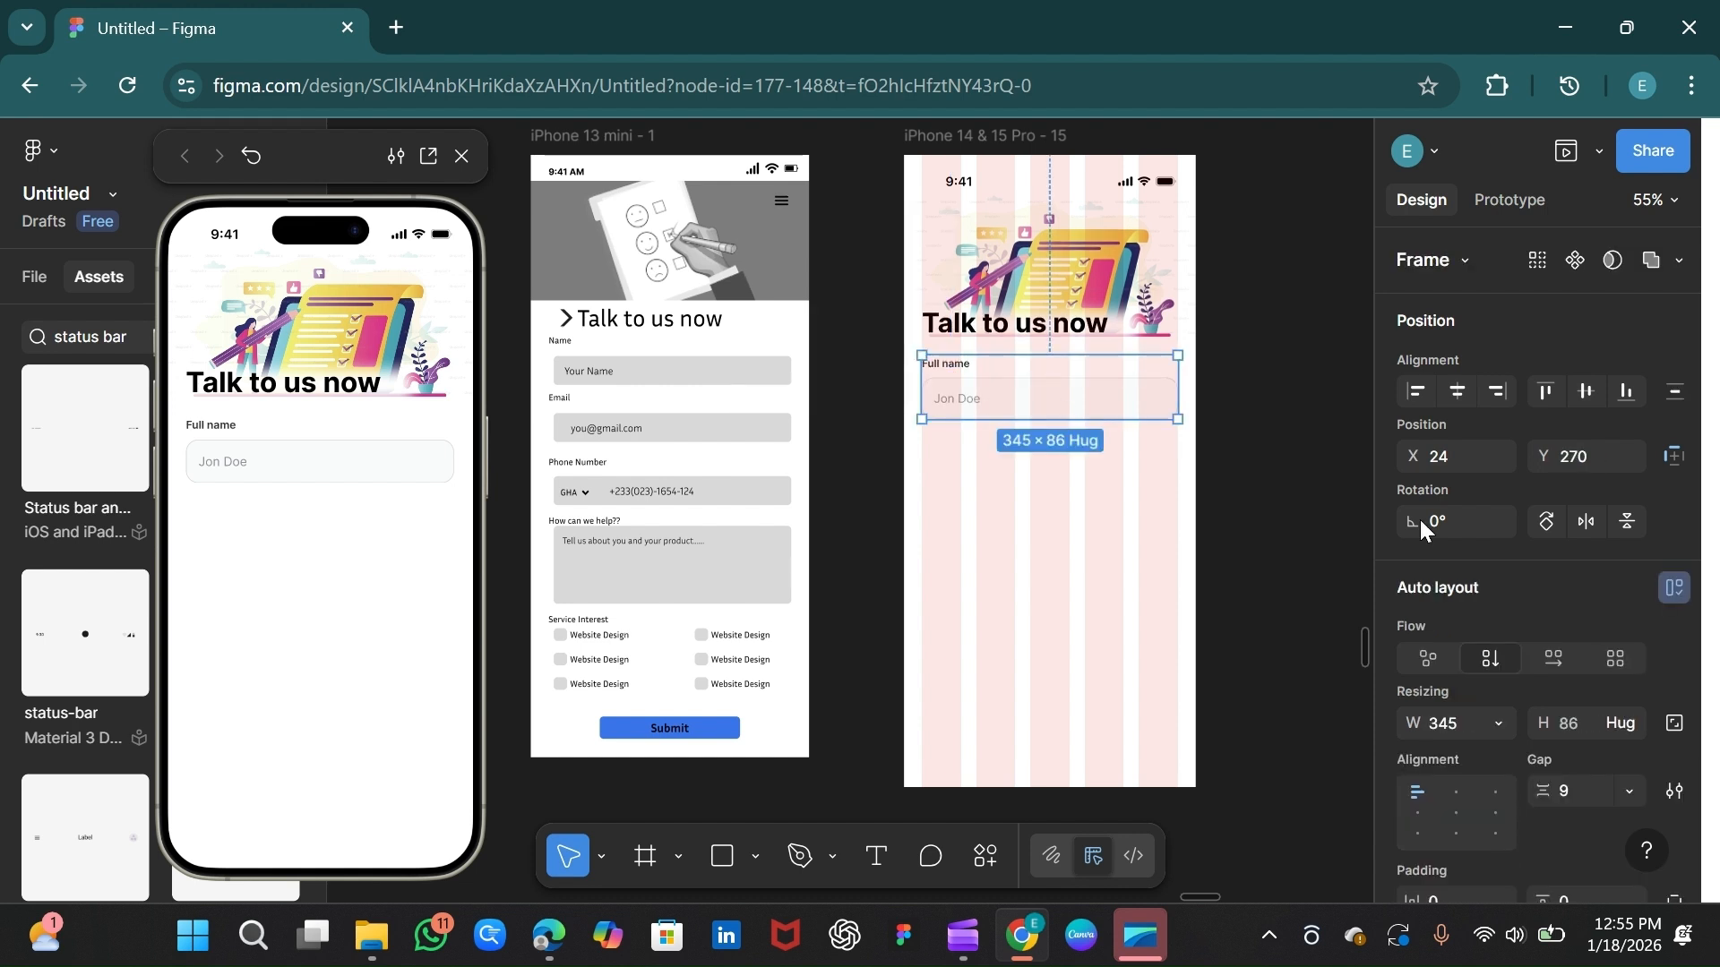
click(1582, 795)
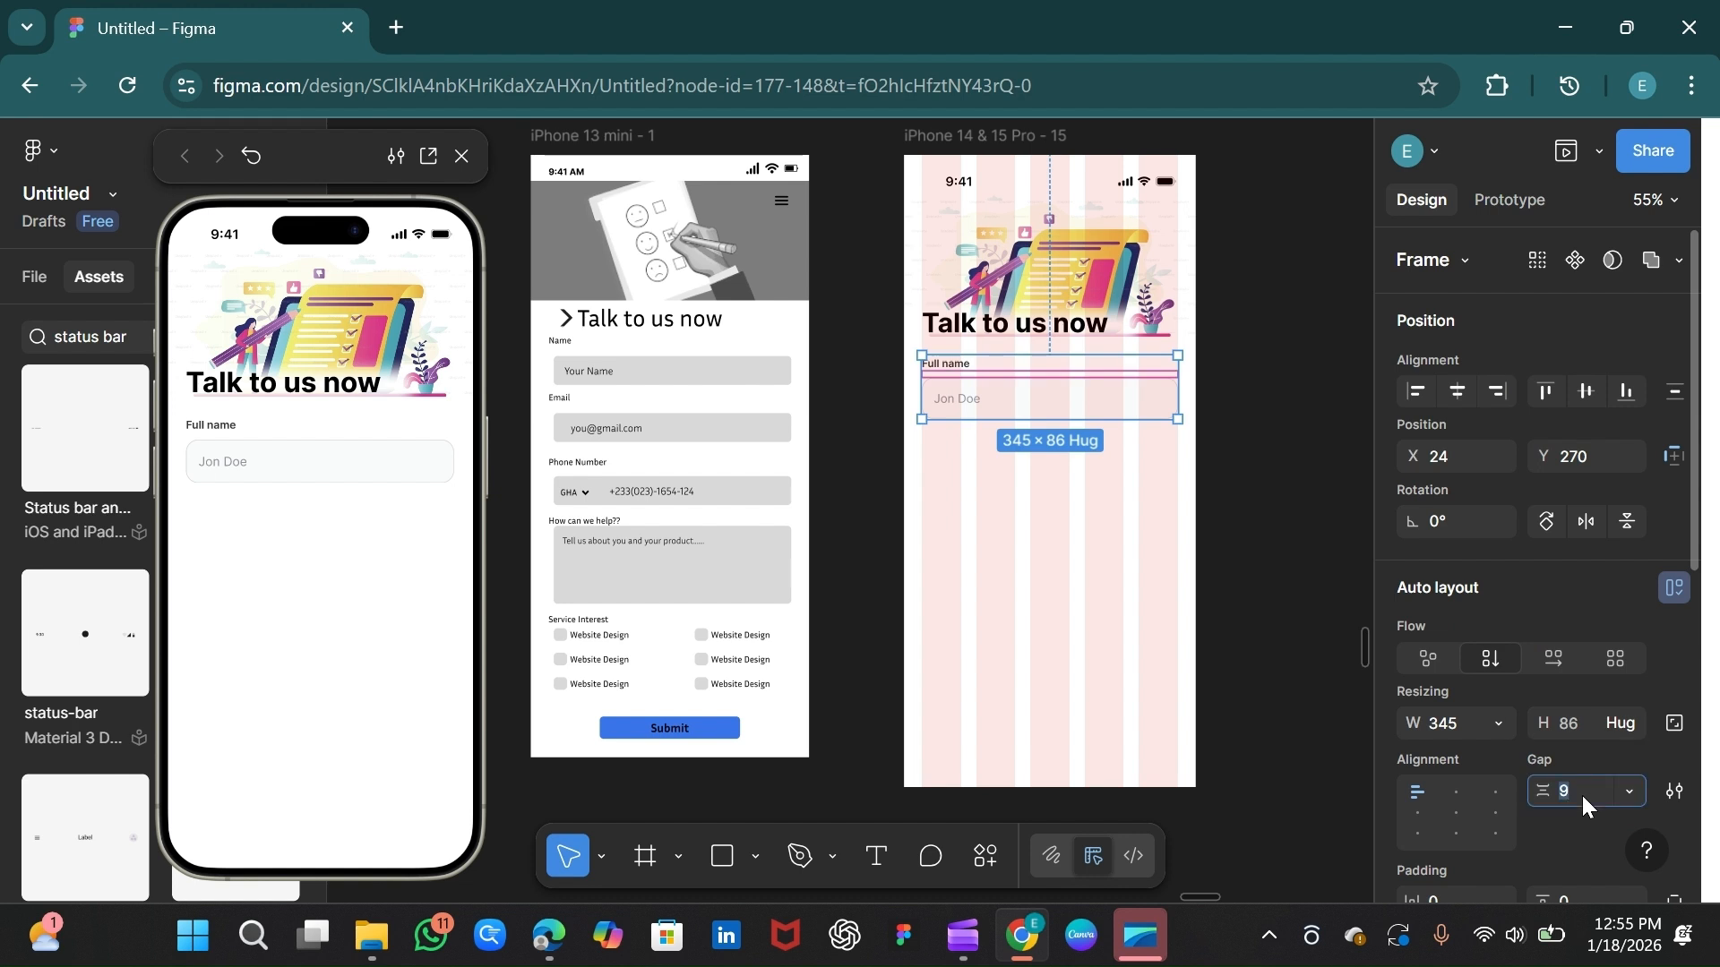
text(8)
key(Return)
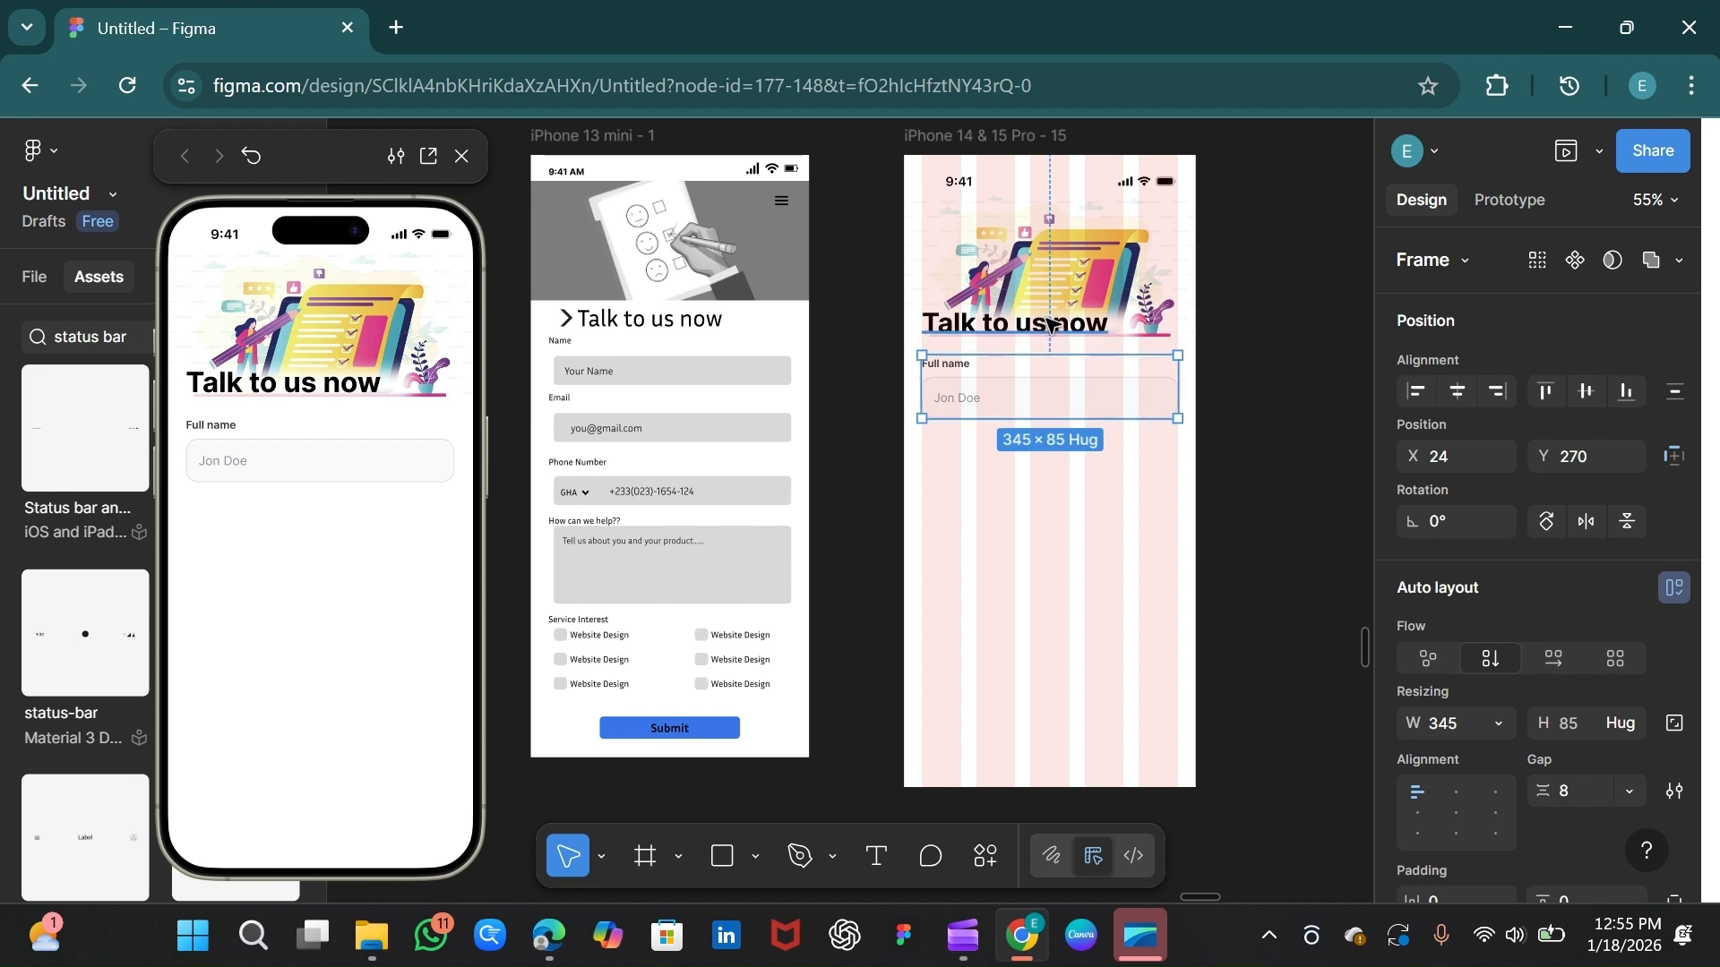
Step: Set the spacing between the header illustration and the Full name field group to 24
shift+click(1161, 341)
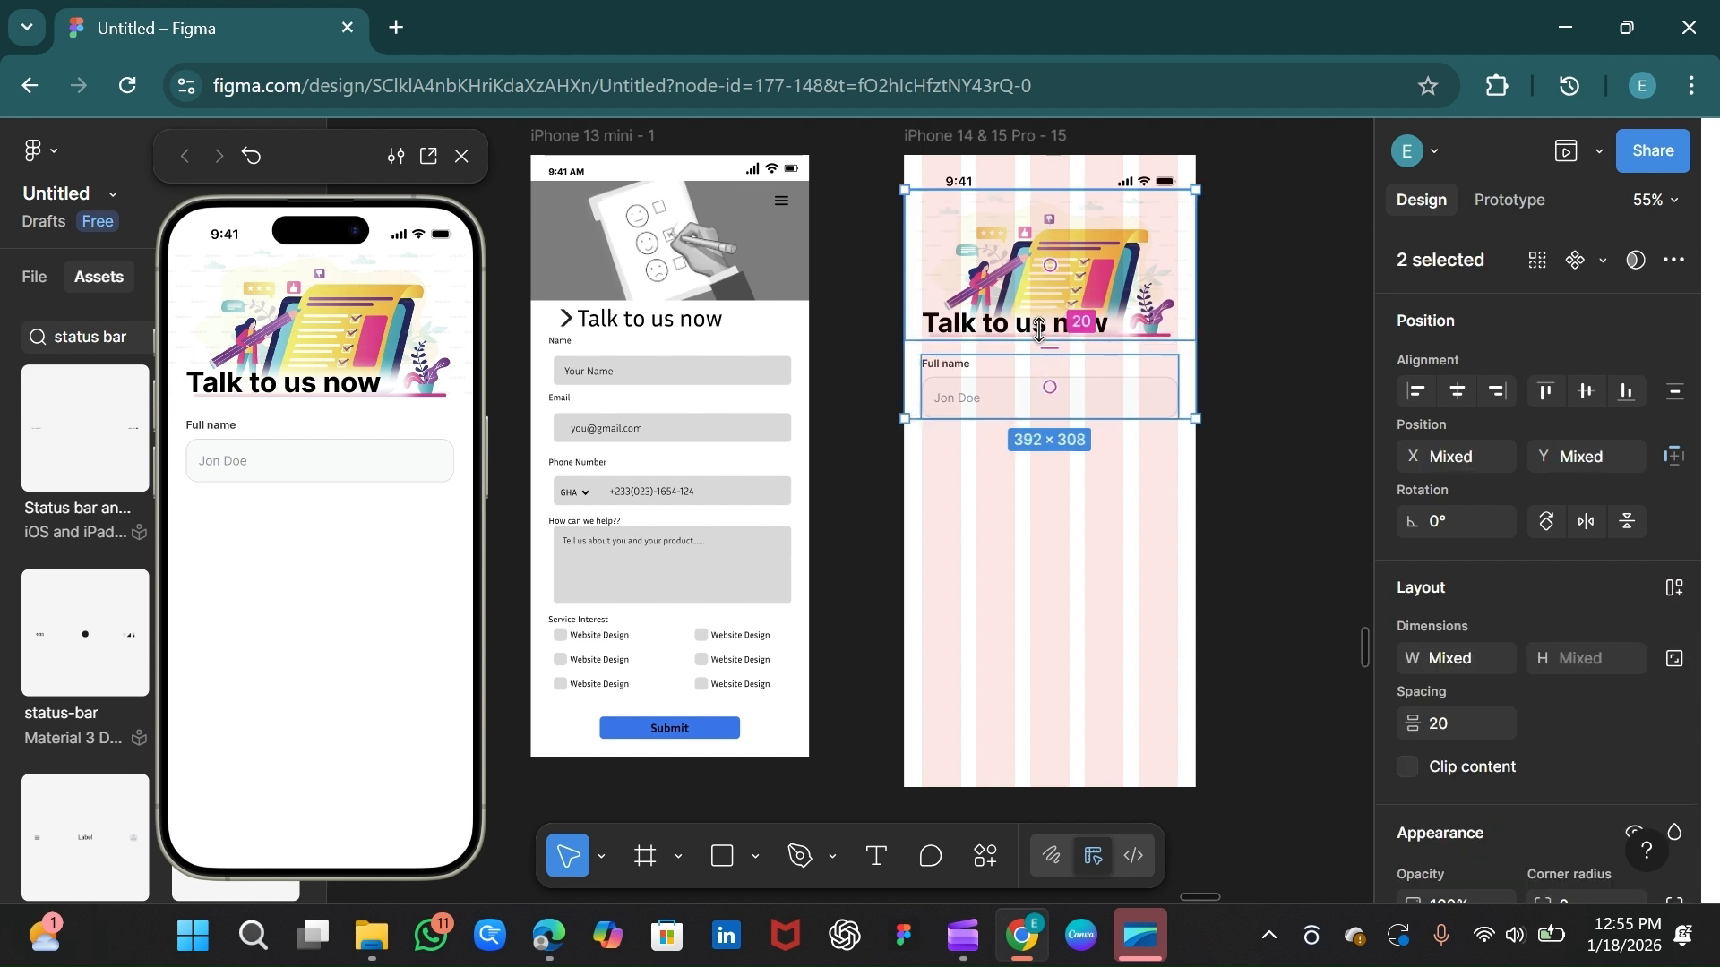
click(1485, 719)
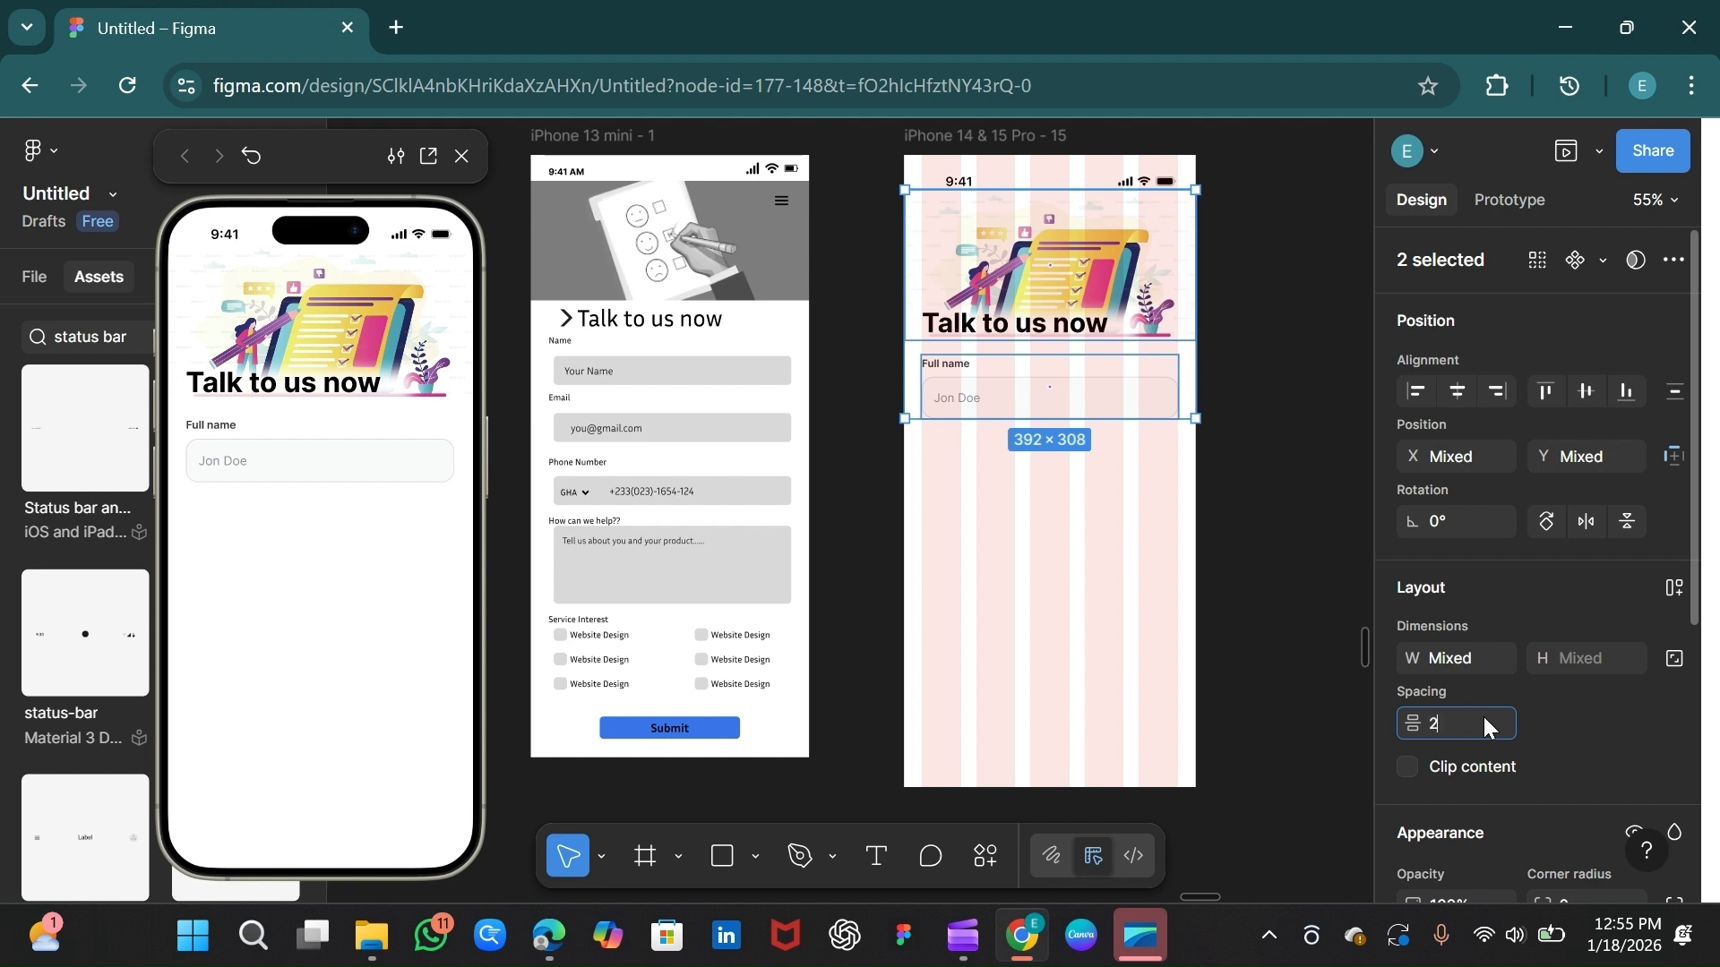
key(Return)
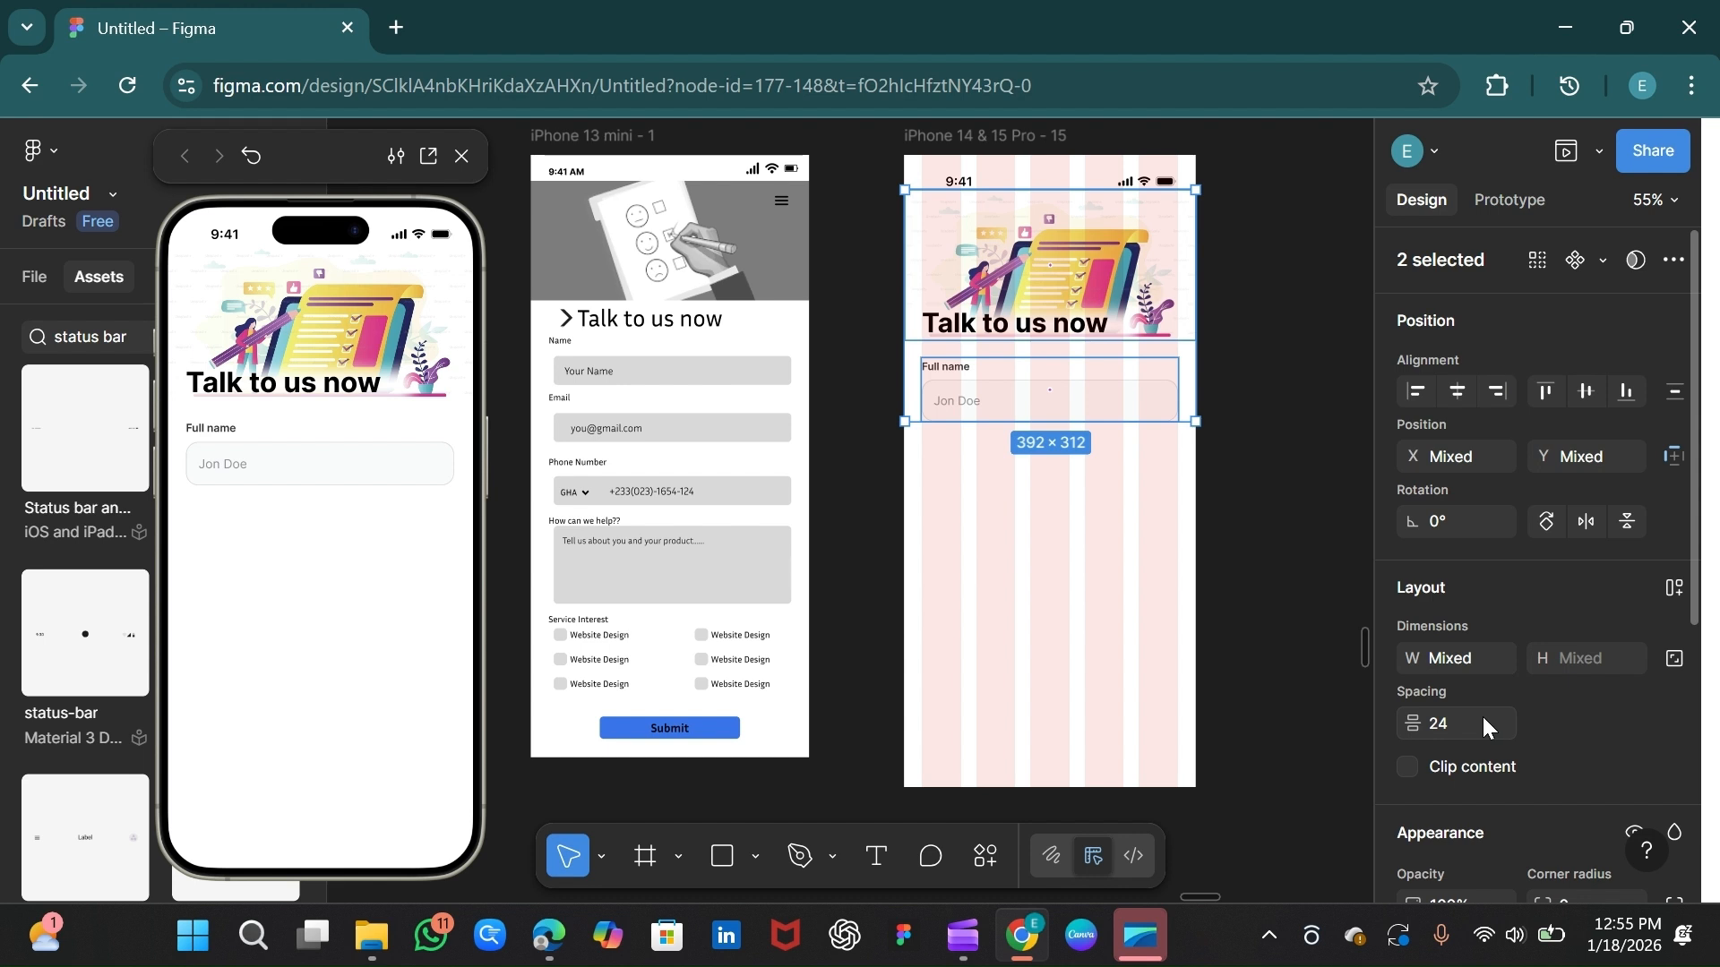
click(1086, 576)
Step: Duplicate the Full name field group and place the copy directly below the original
click(963, 403)
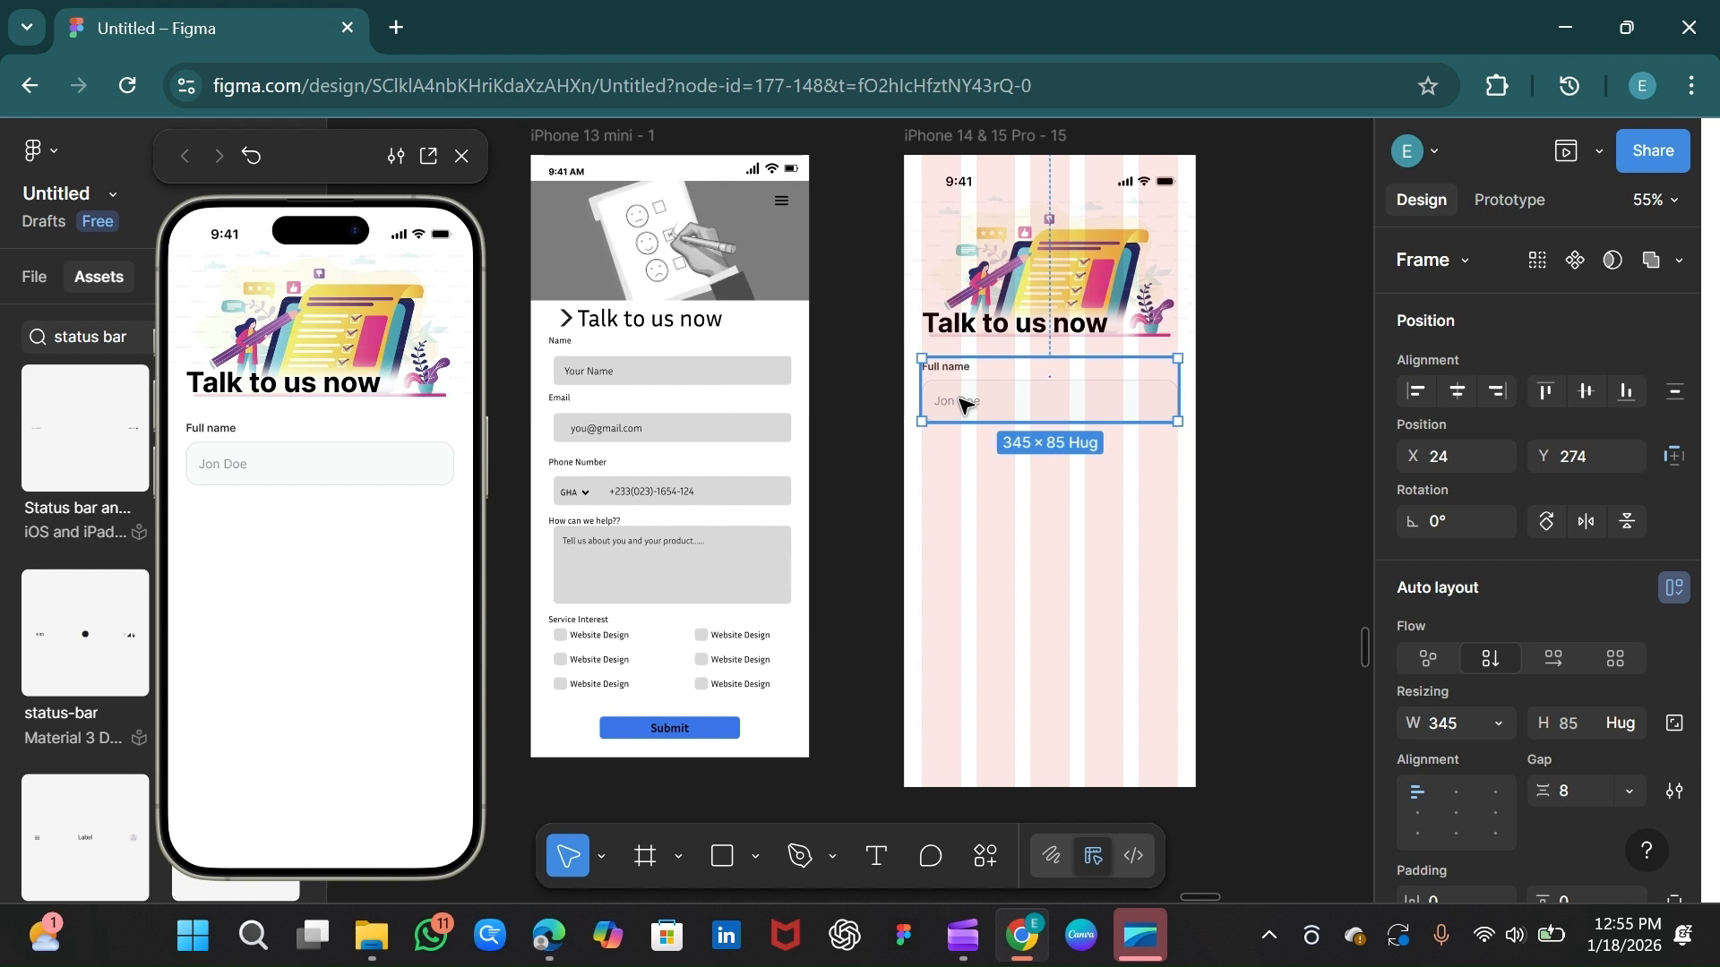
key(shift+Down)
key(ctrl+d)
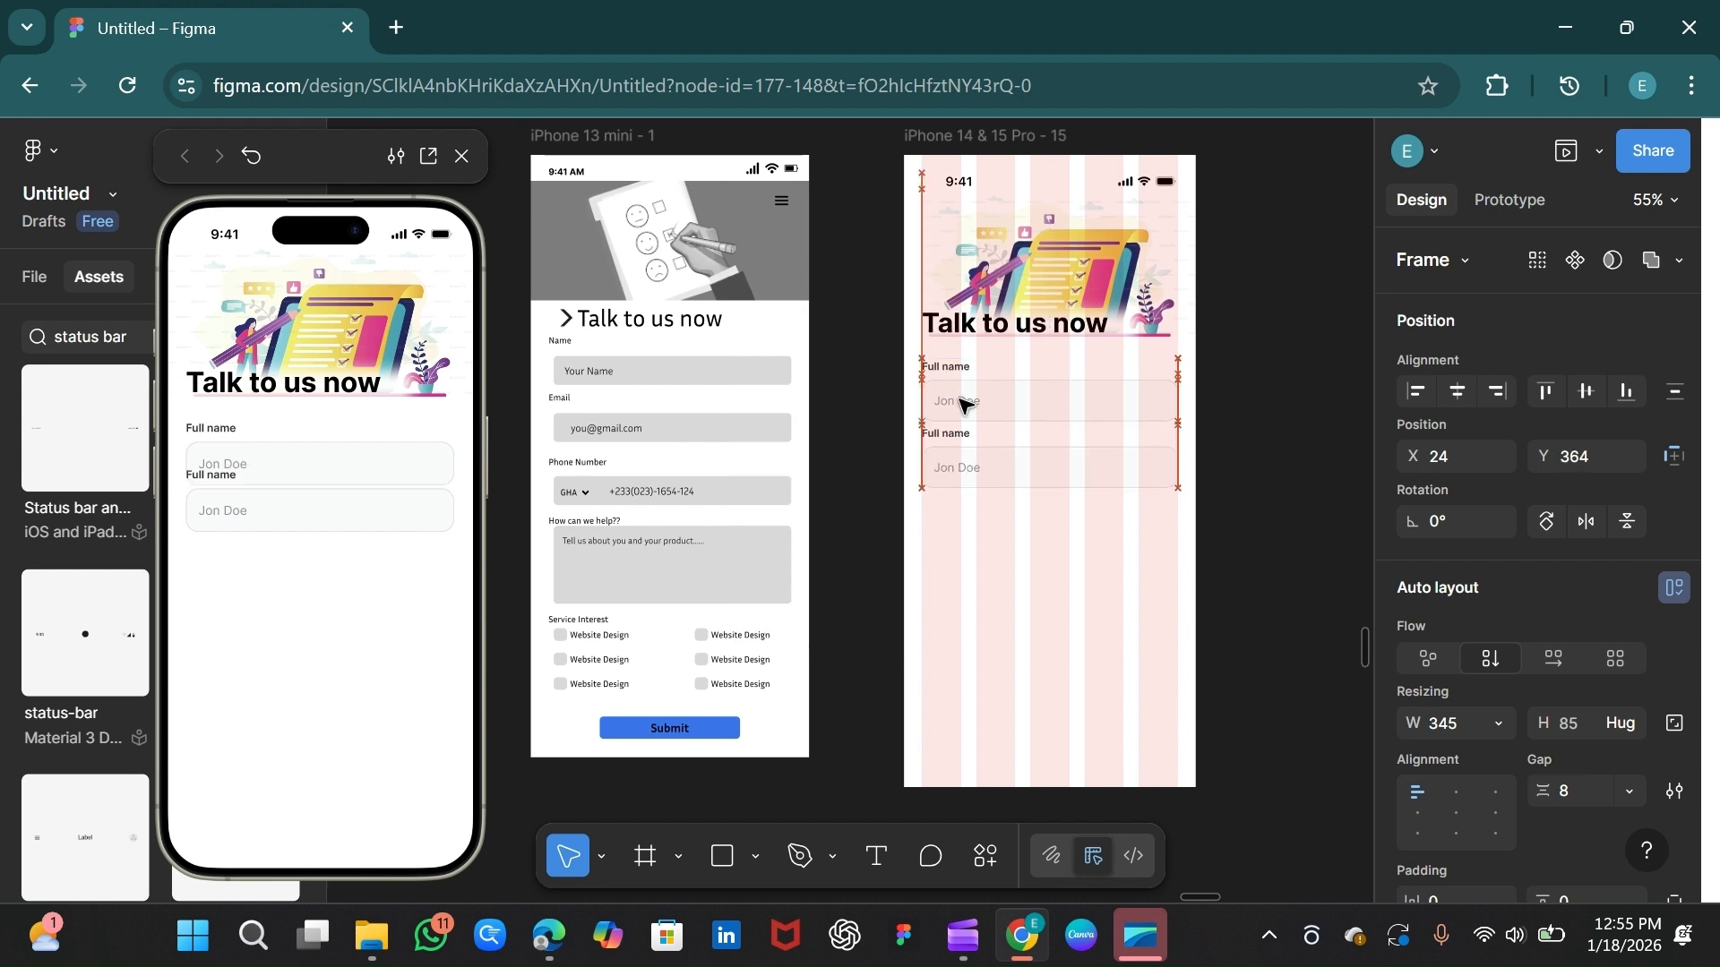
Step: Try a gap of 24 on both Full name field groups, then undo it and deselect them
shift+click(1026, 403)
click(1582, 788)
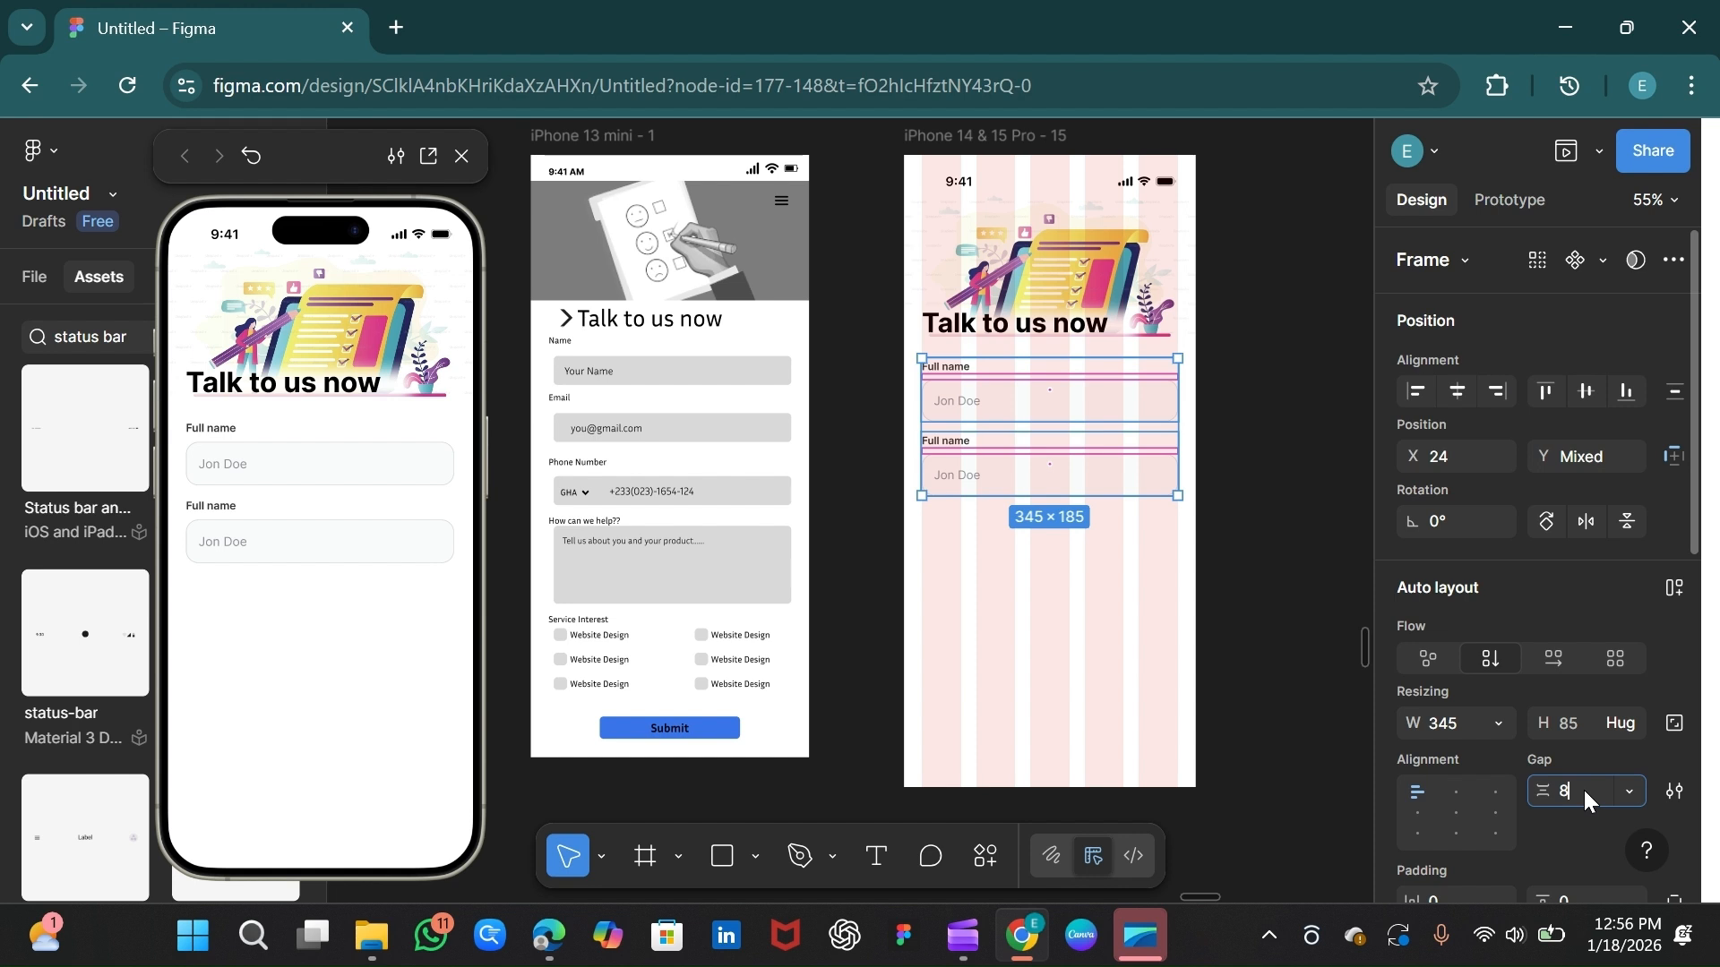
text(24)
key(Return)
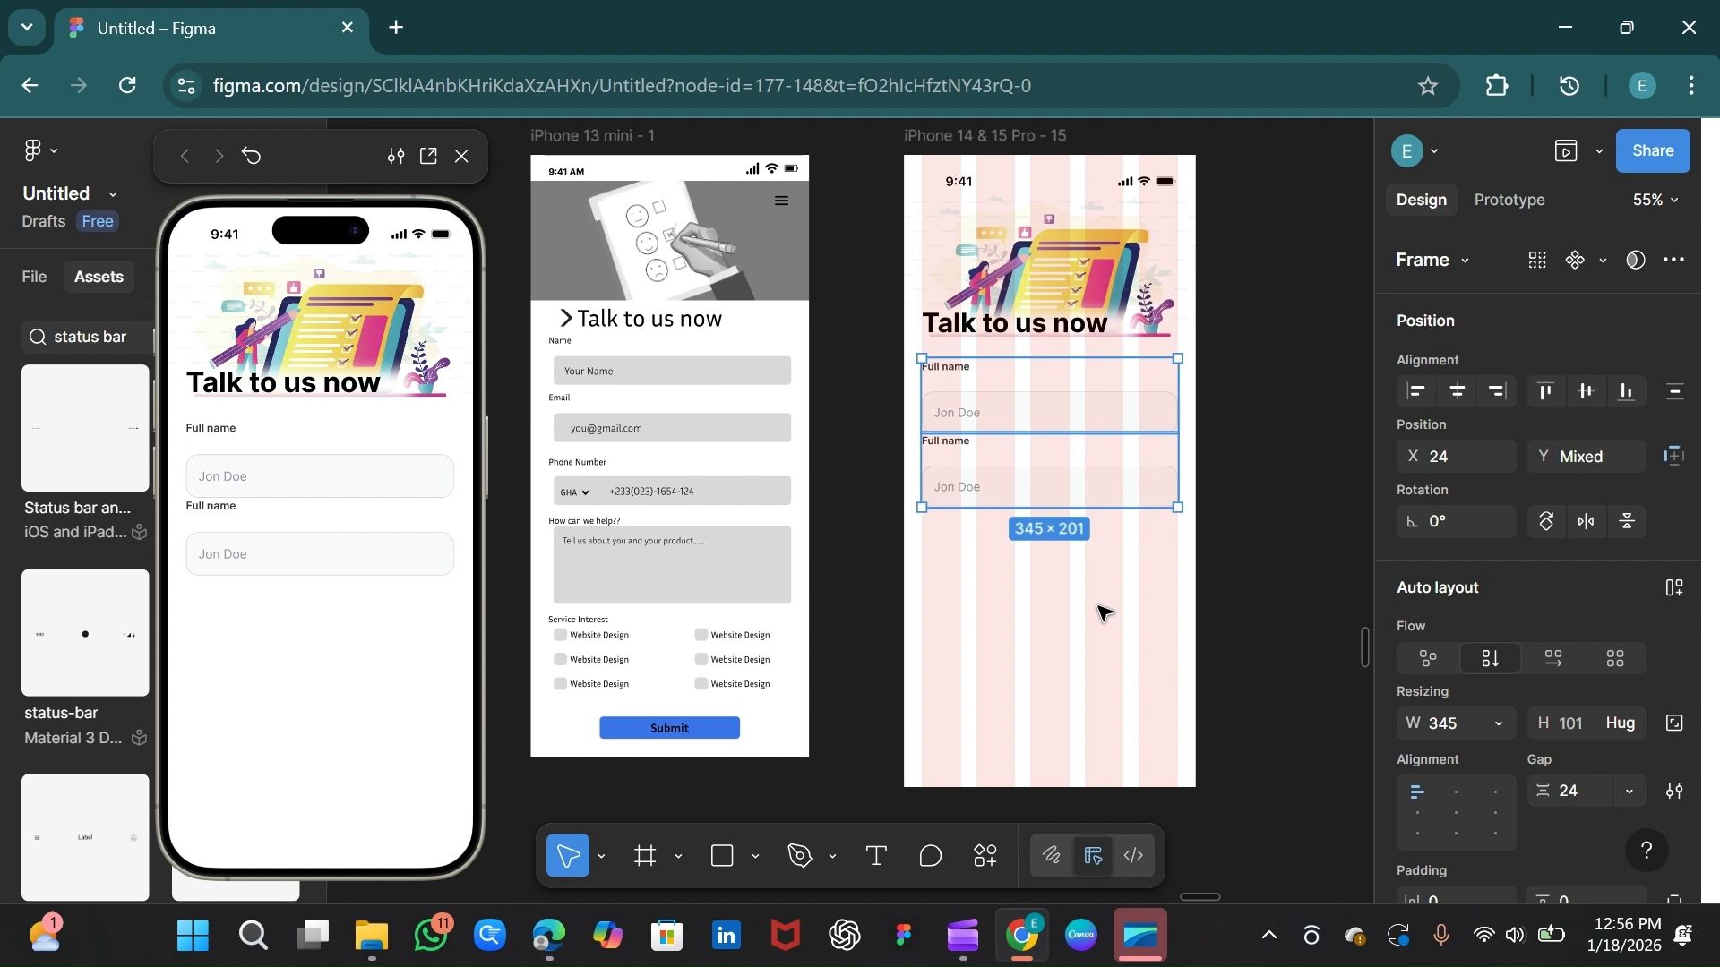
key(ctrl+z)
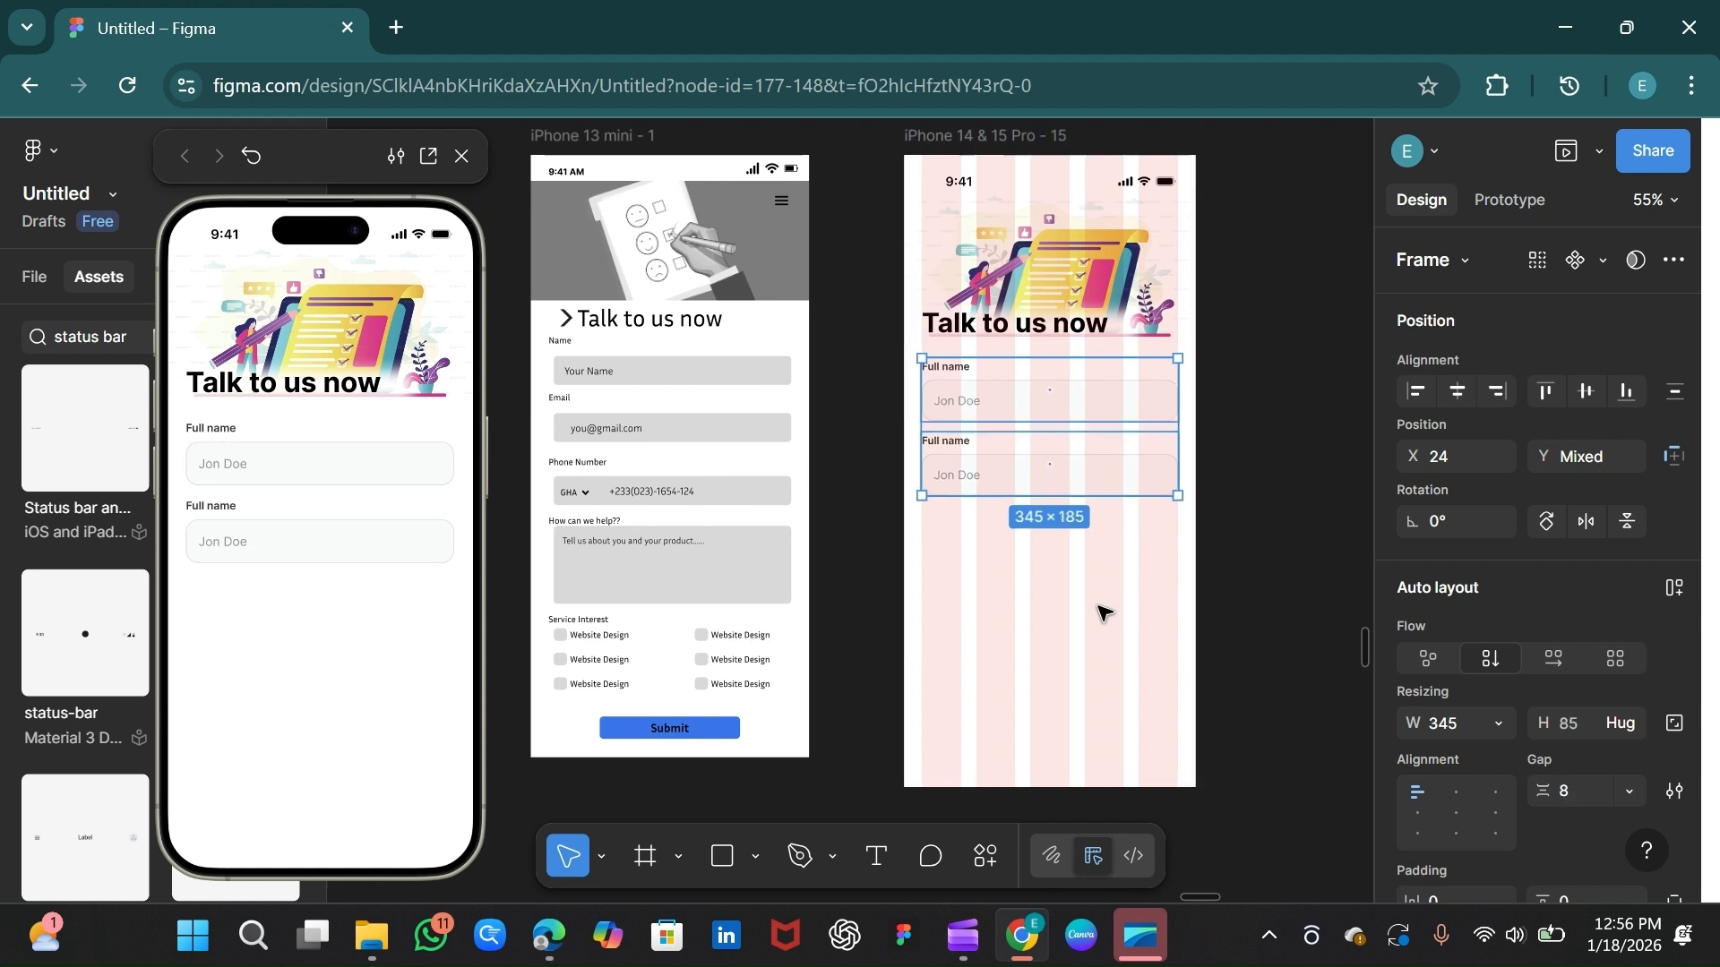
click(1104, 613)
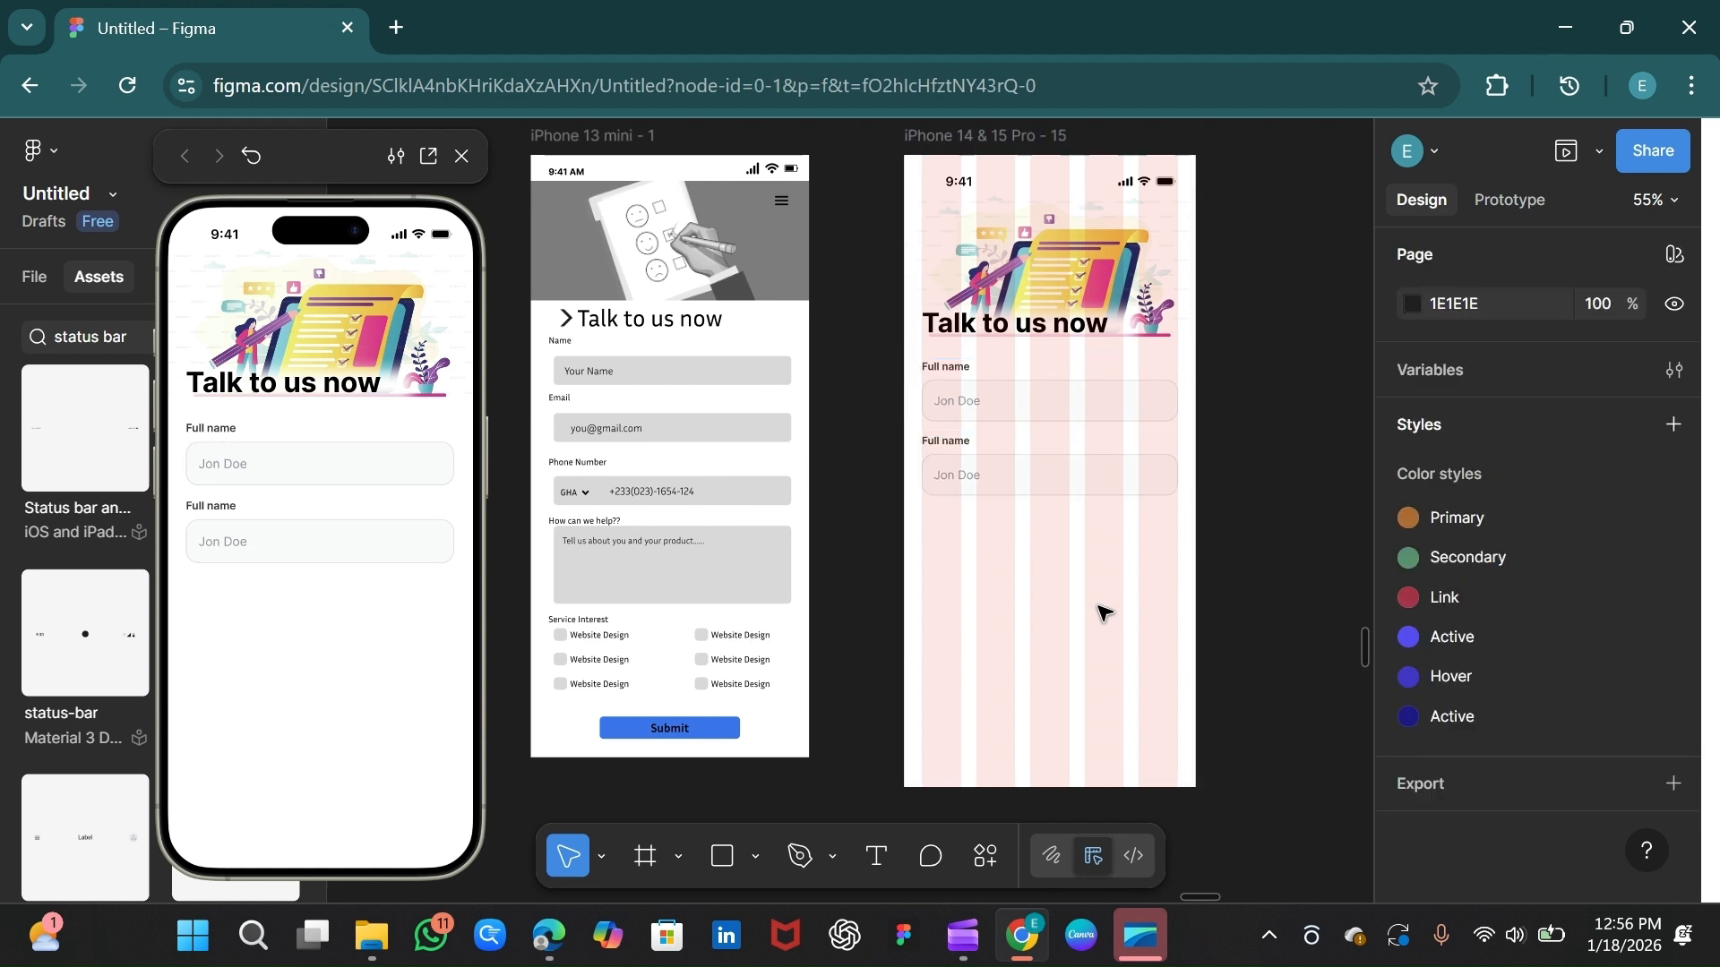
Step: Set the vertical spacing between the two Full name field groups to 24 and deselect them
click(1063, 485)
shift+click(1060, 394)
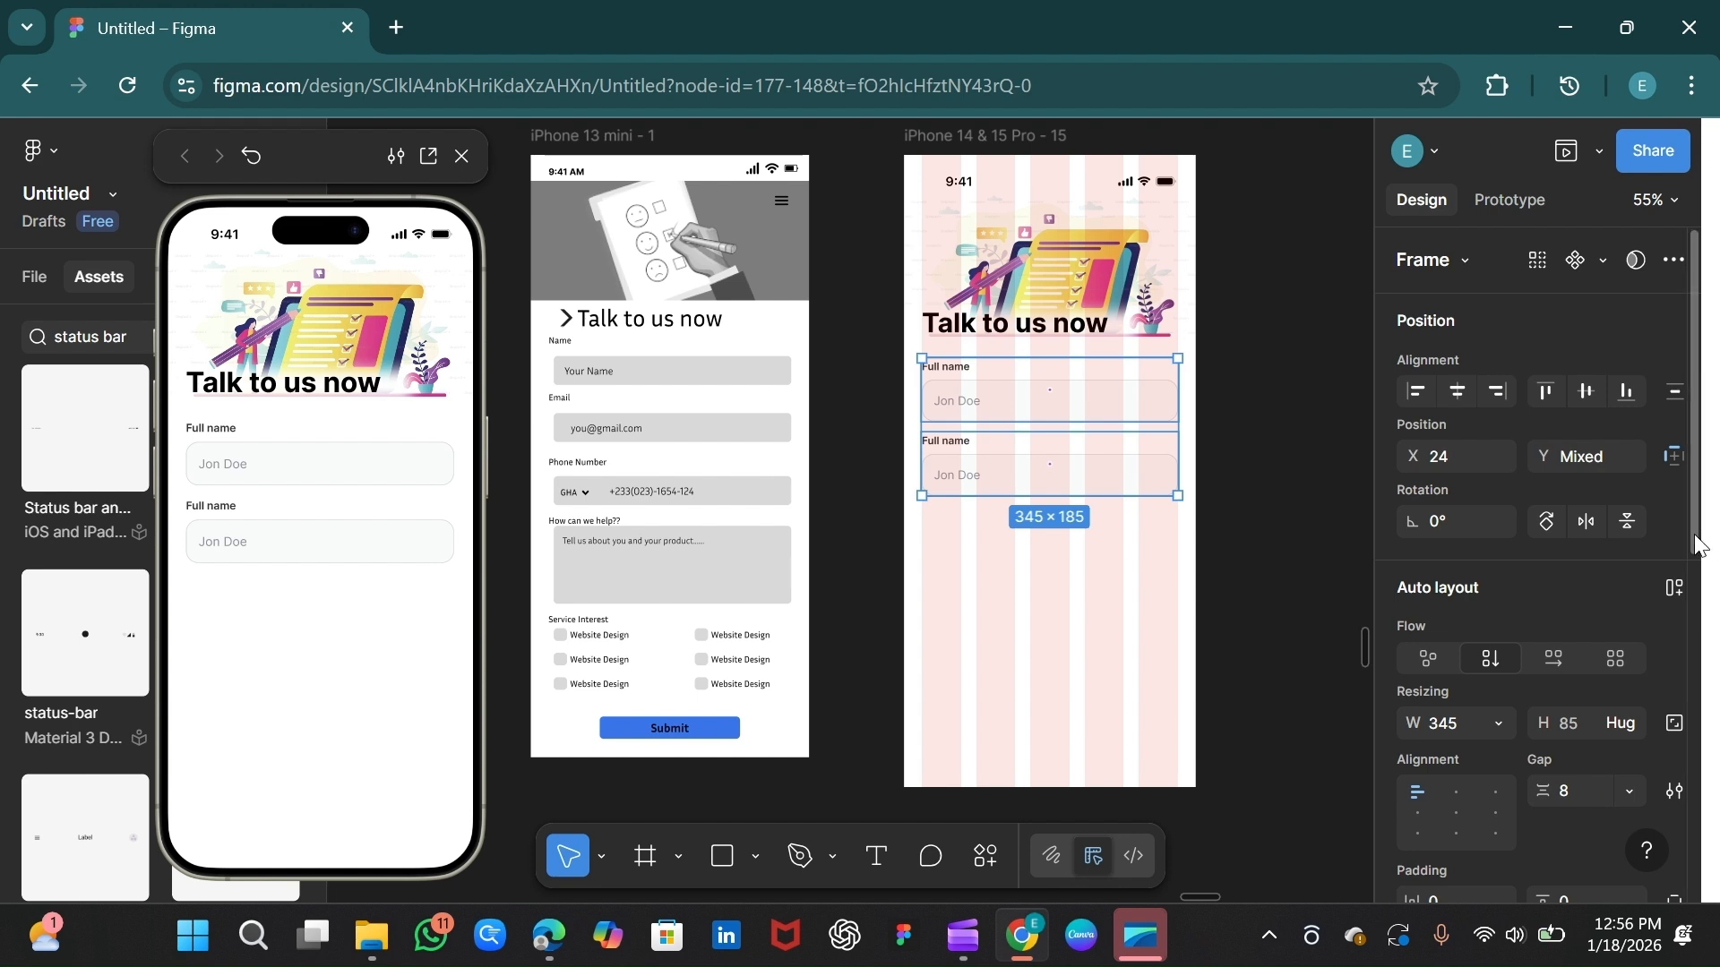
scroll(1522, 645, down, 3)
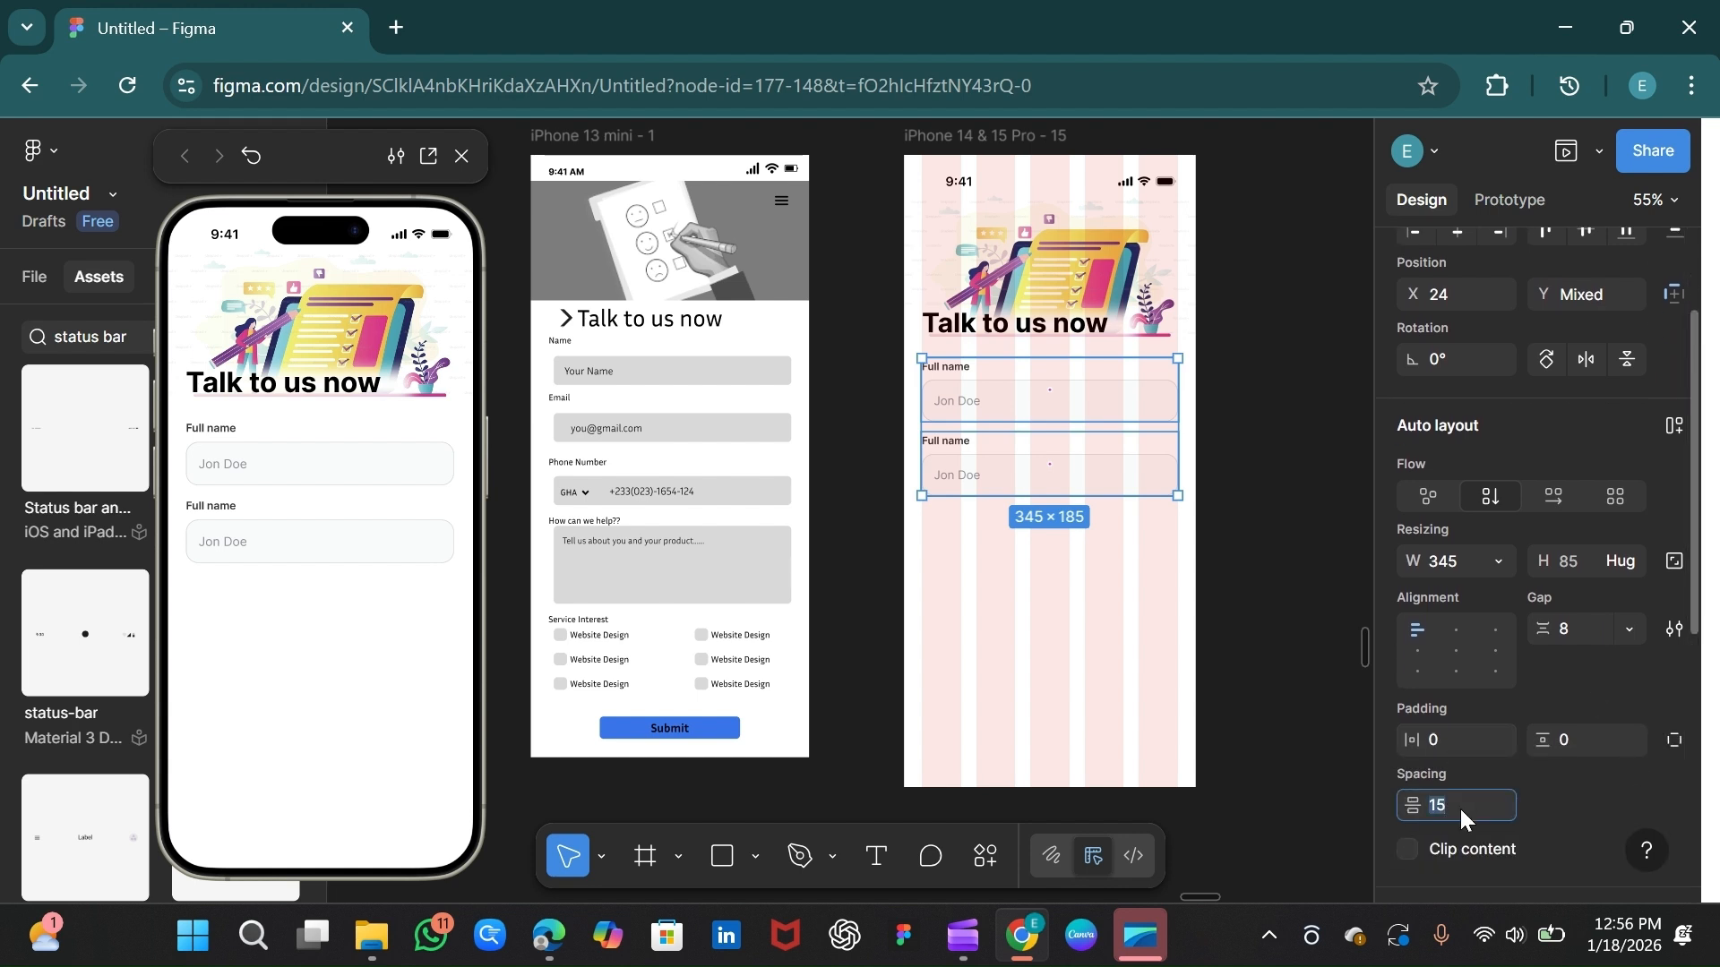
text(4)
key(Return)
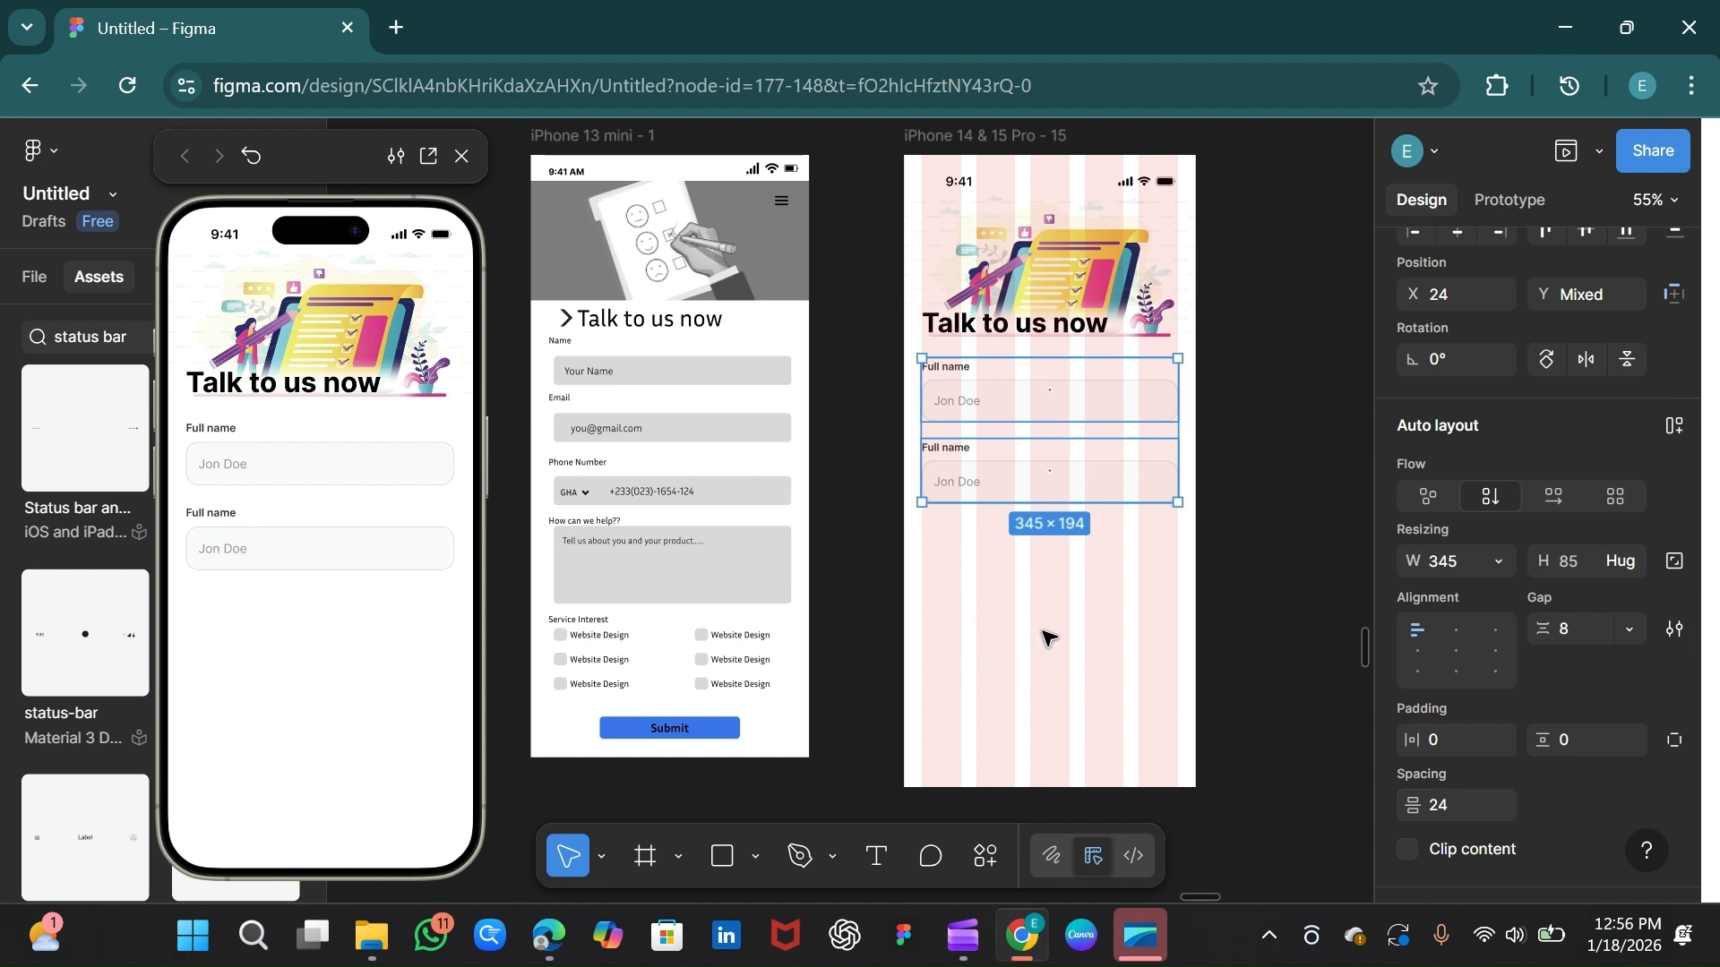
click(1065, 590)
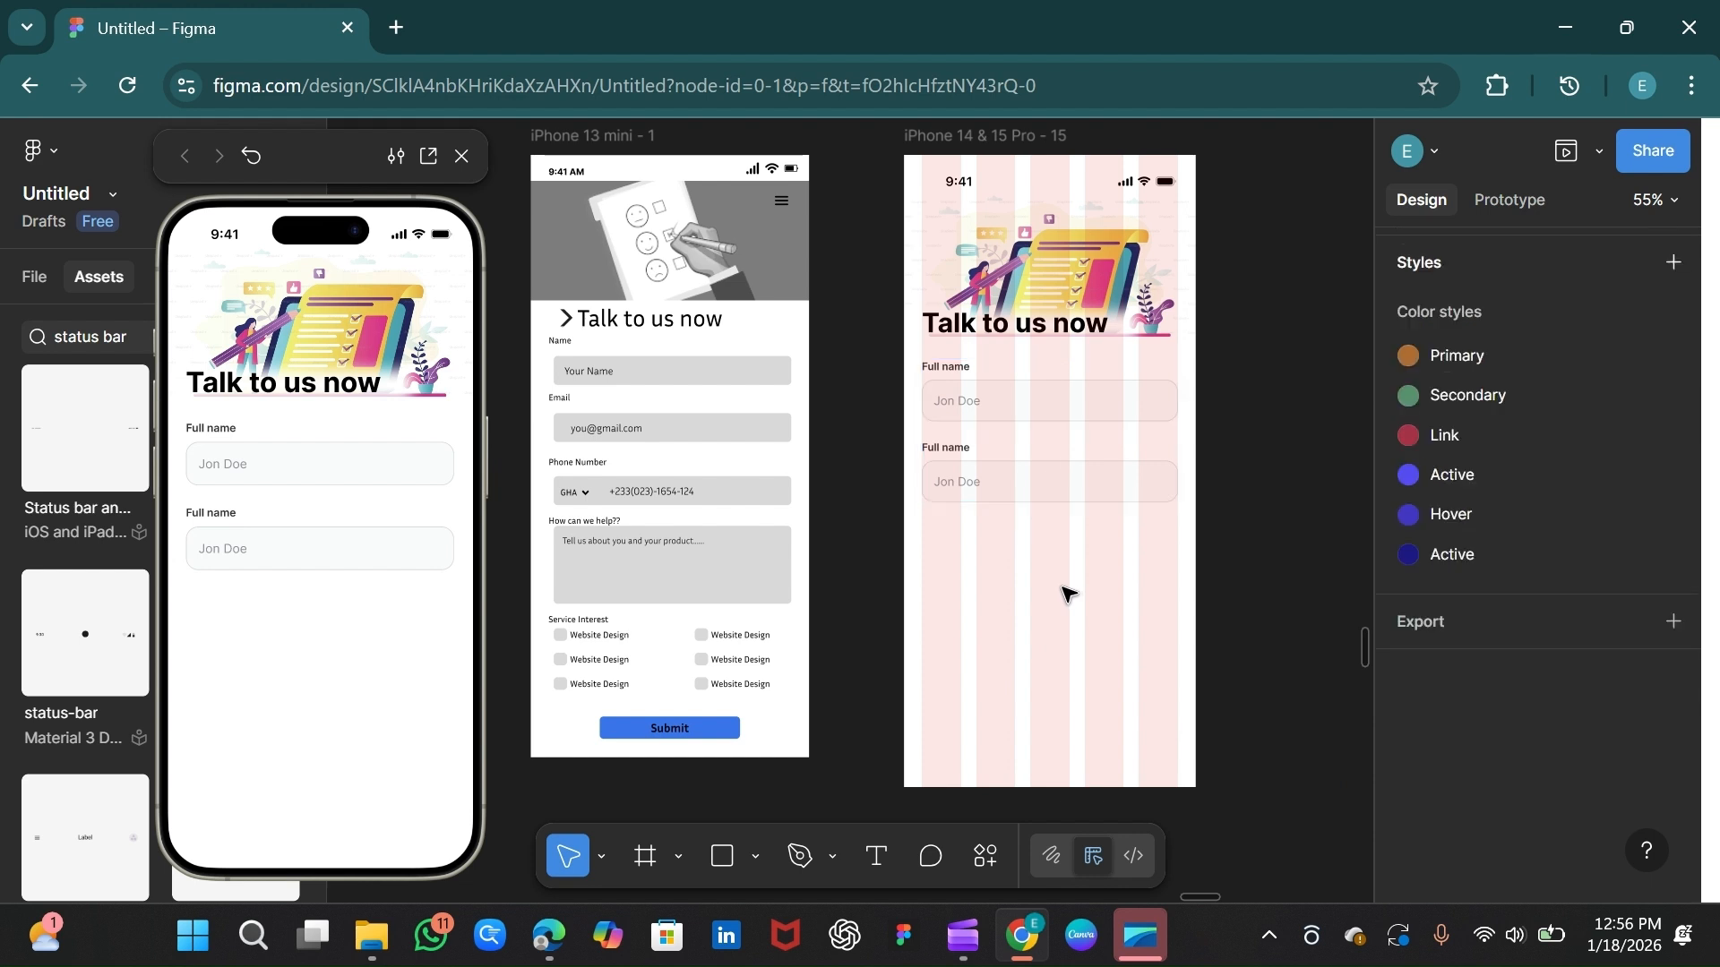
Step: Change the label of the lower Full name field group to "Email Address"
click(988, 471)
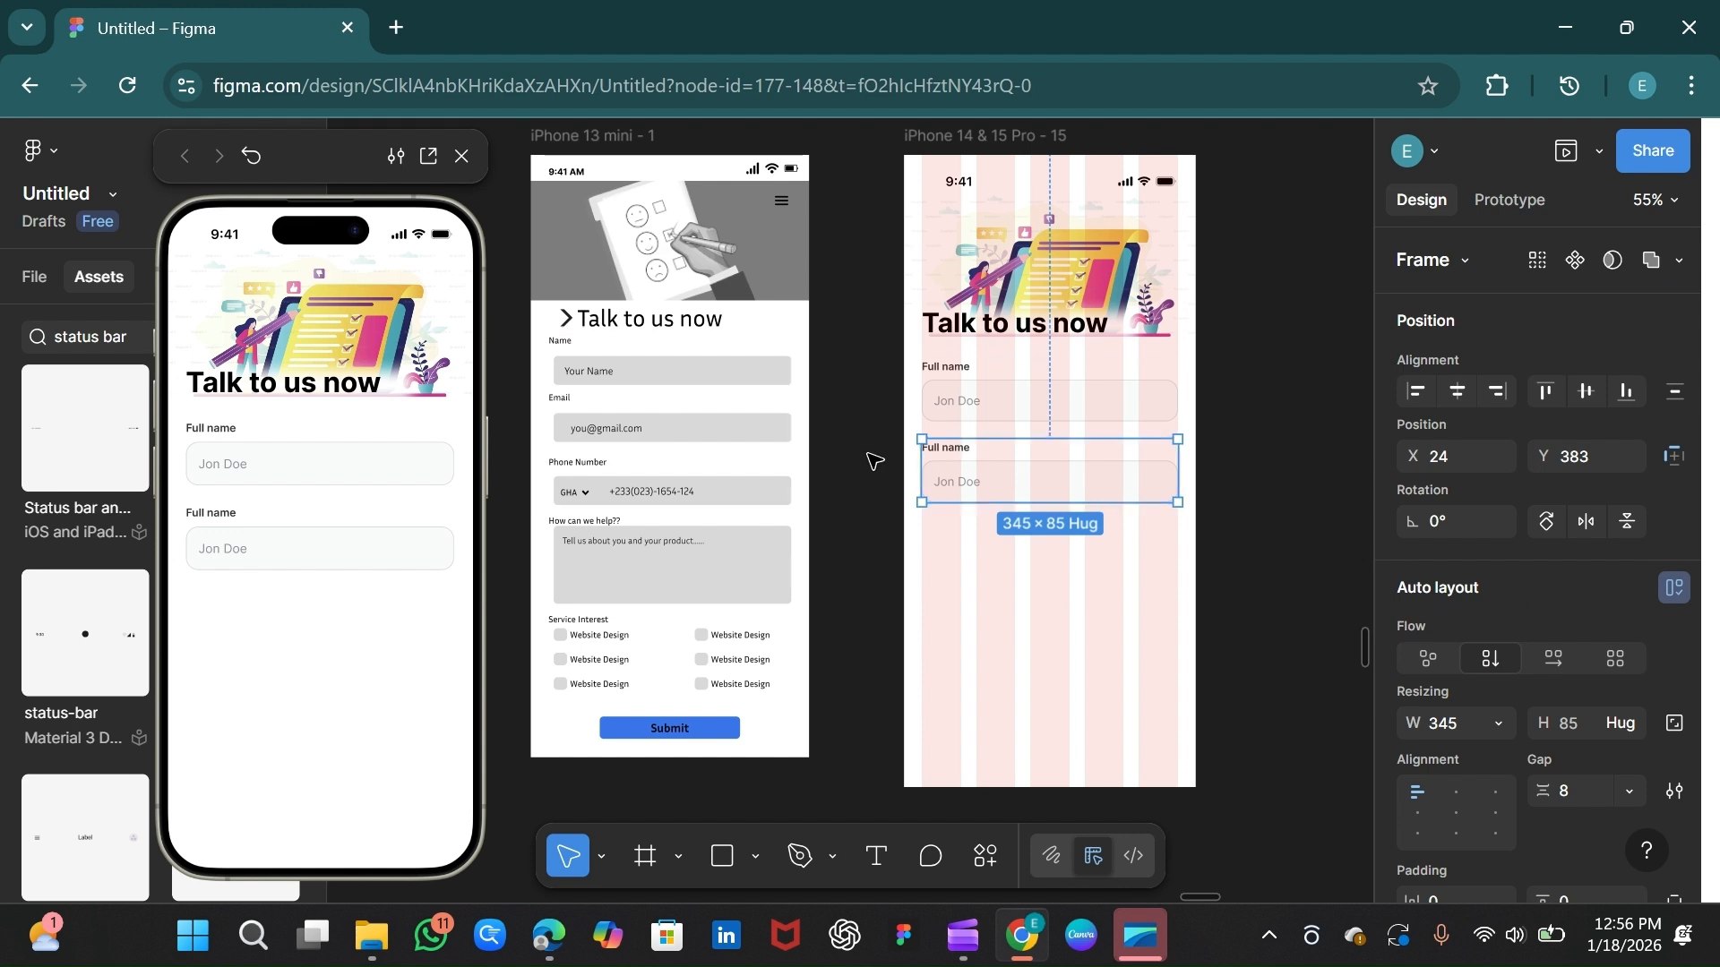
double_click(965, 453)
double_click(969, 450)
key(BackSpace)
text(Email)
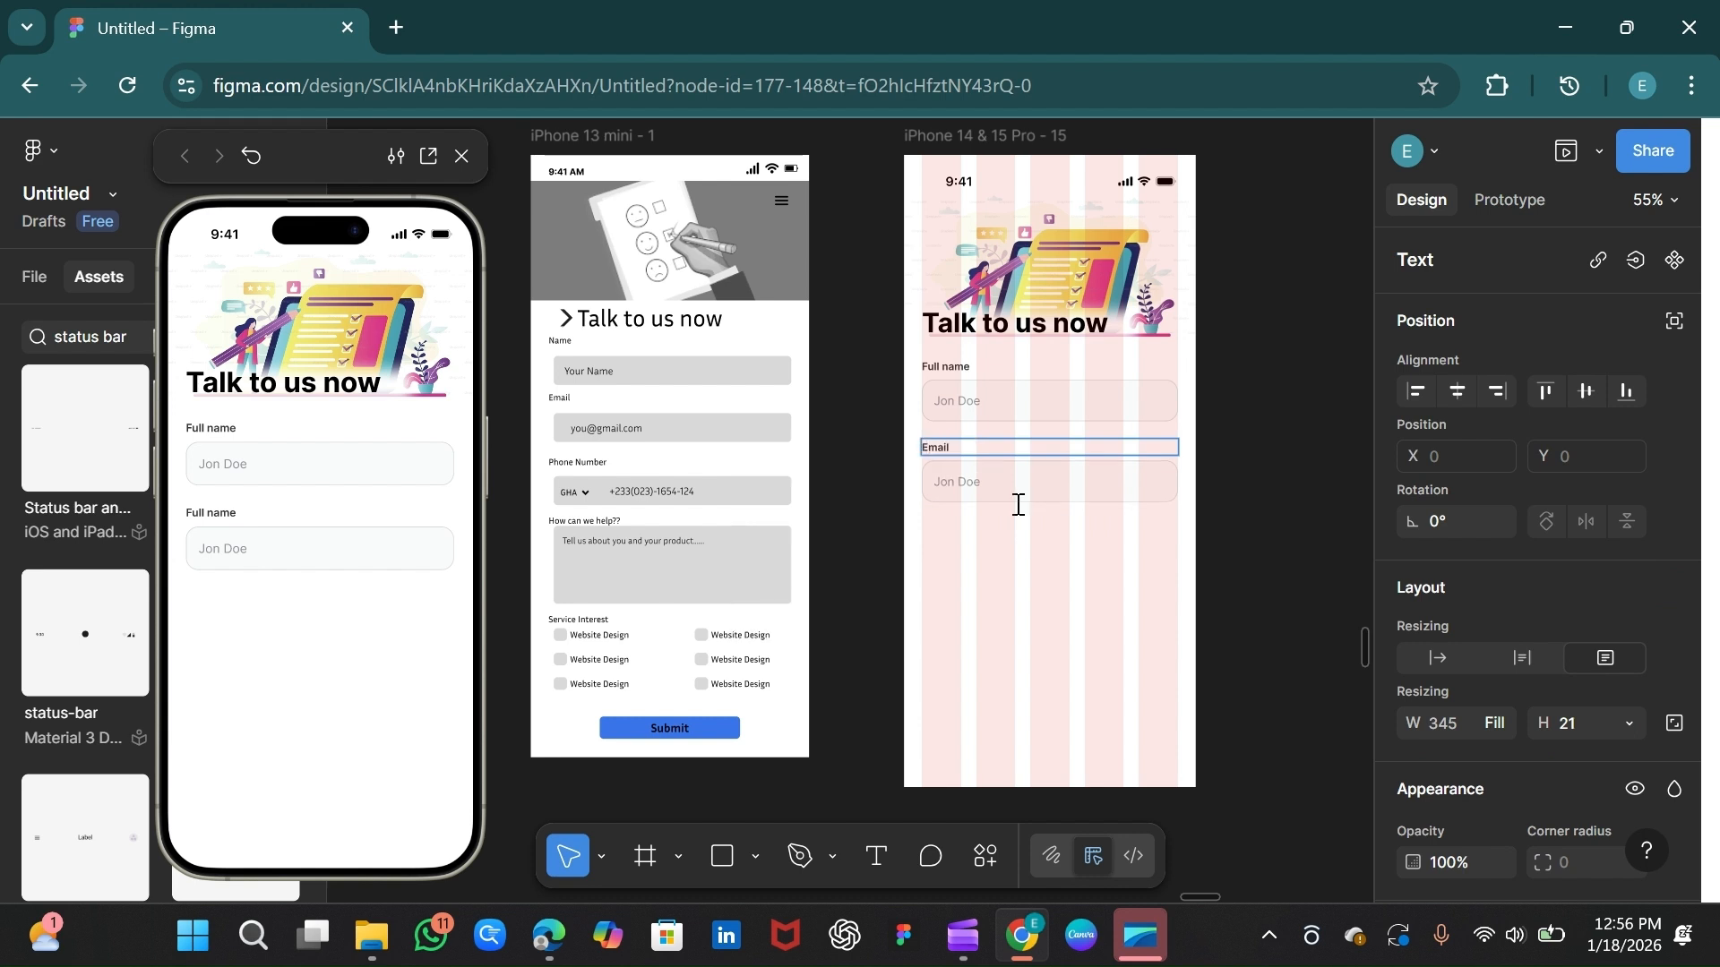
key(Escape)
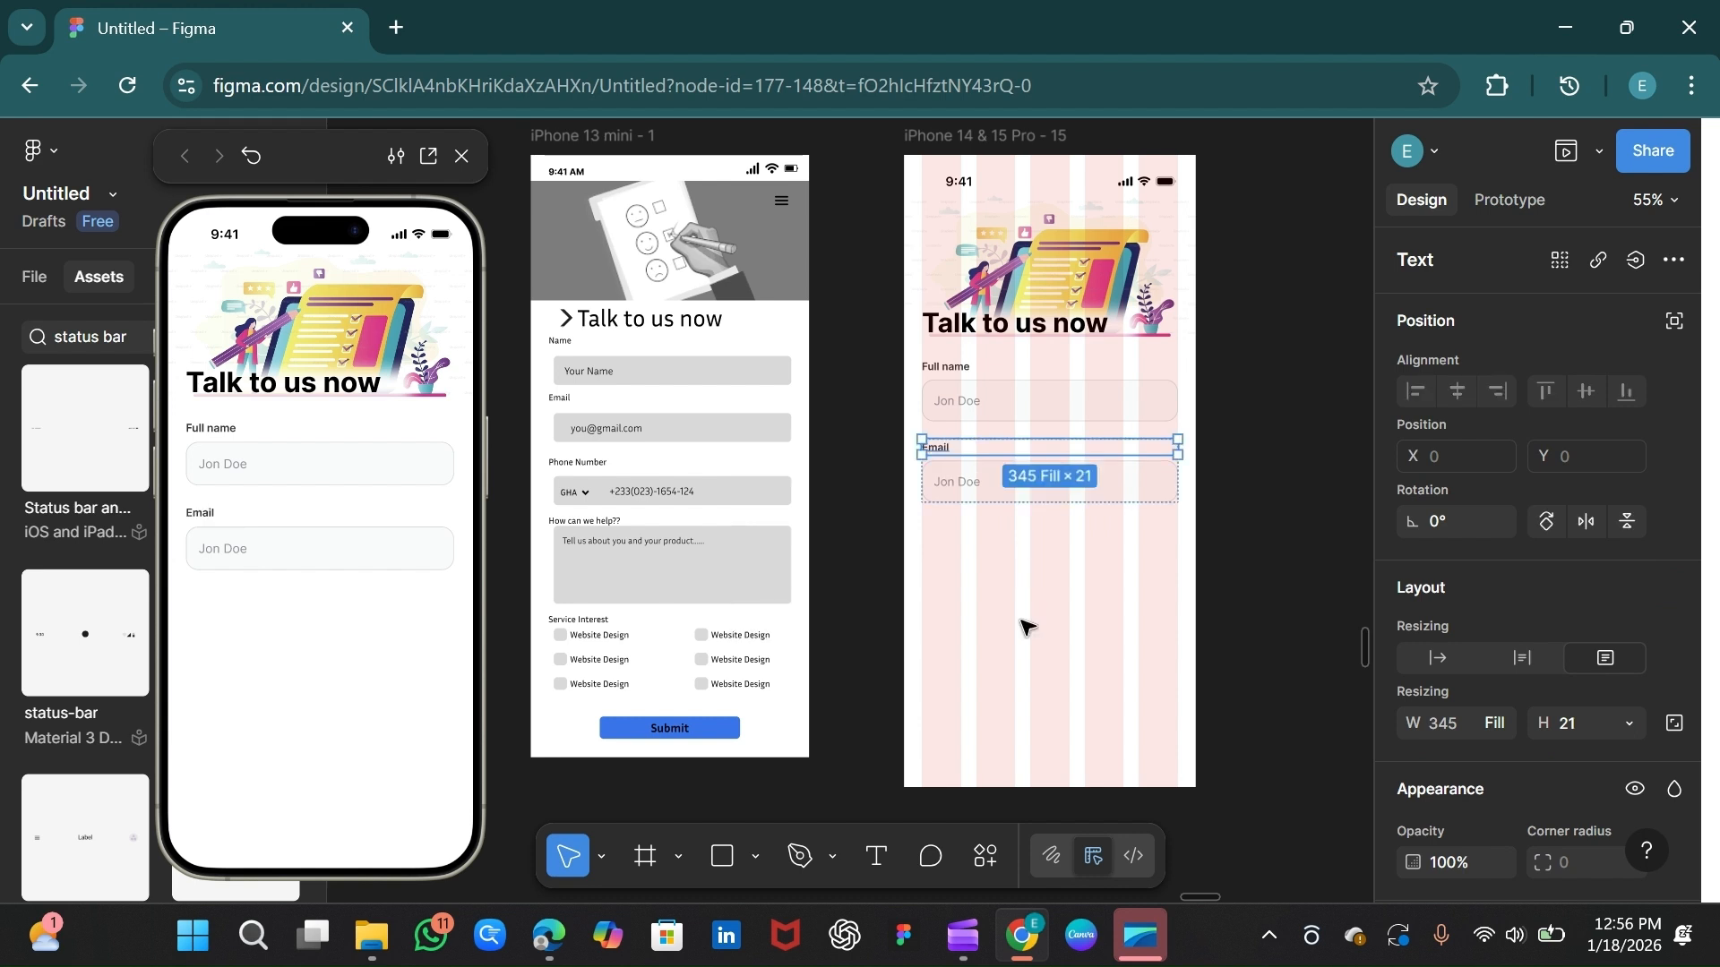
click(948, 450)
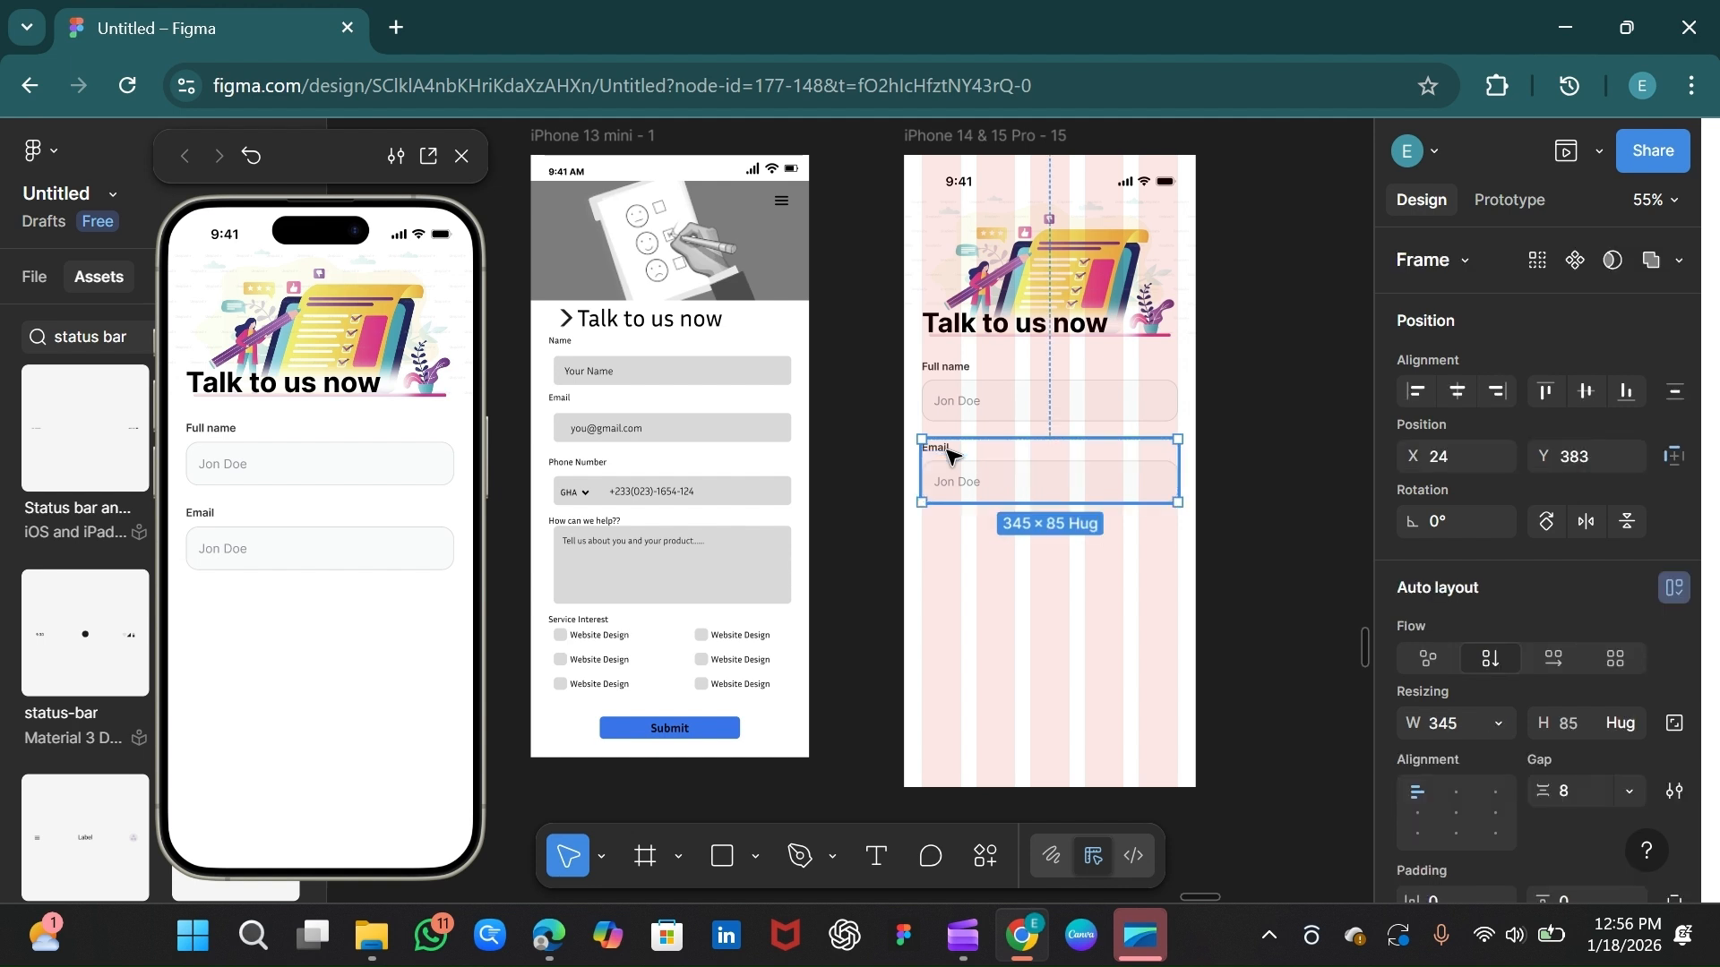
double_click(947, 449)
double_click(947, 451)
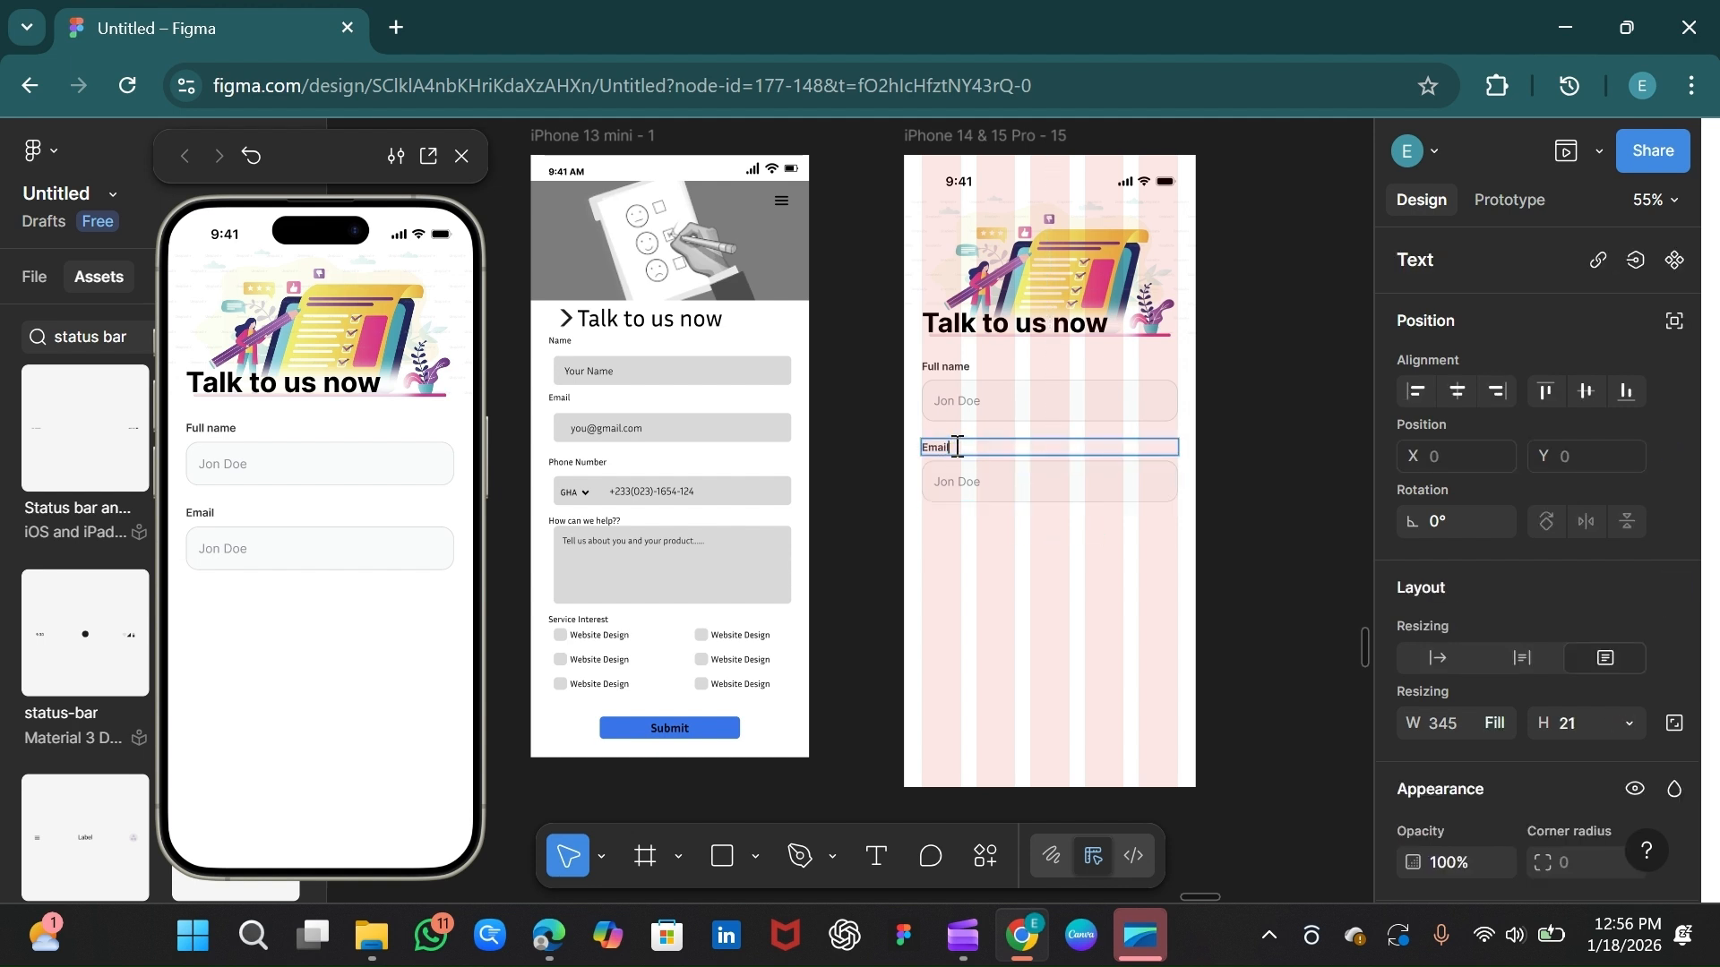
text(Address)
Step: Replace the "Jon Doe" placeholder in the Email Address field with a sample company e-mail address
click(977, 485)
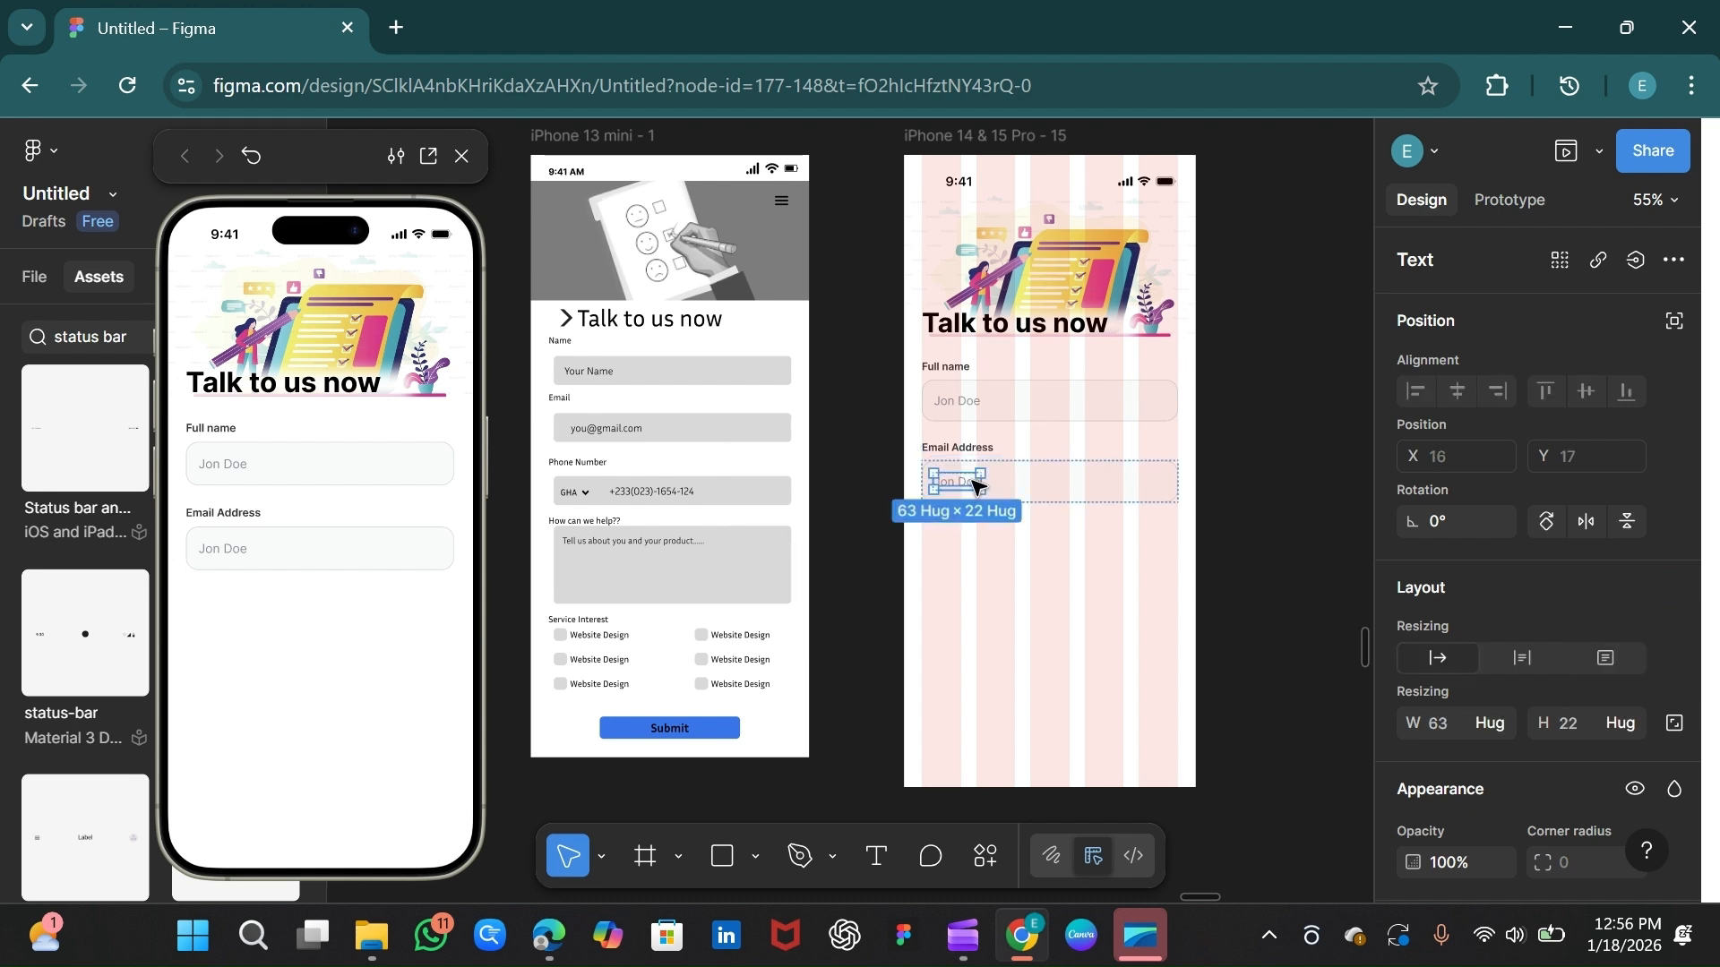
double_click(976, 485)
key(BackSpace)
text(hello)
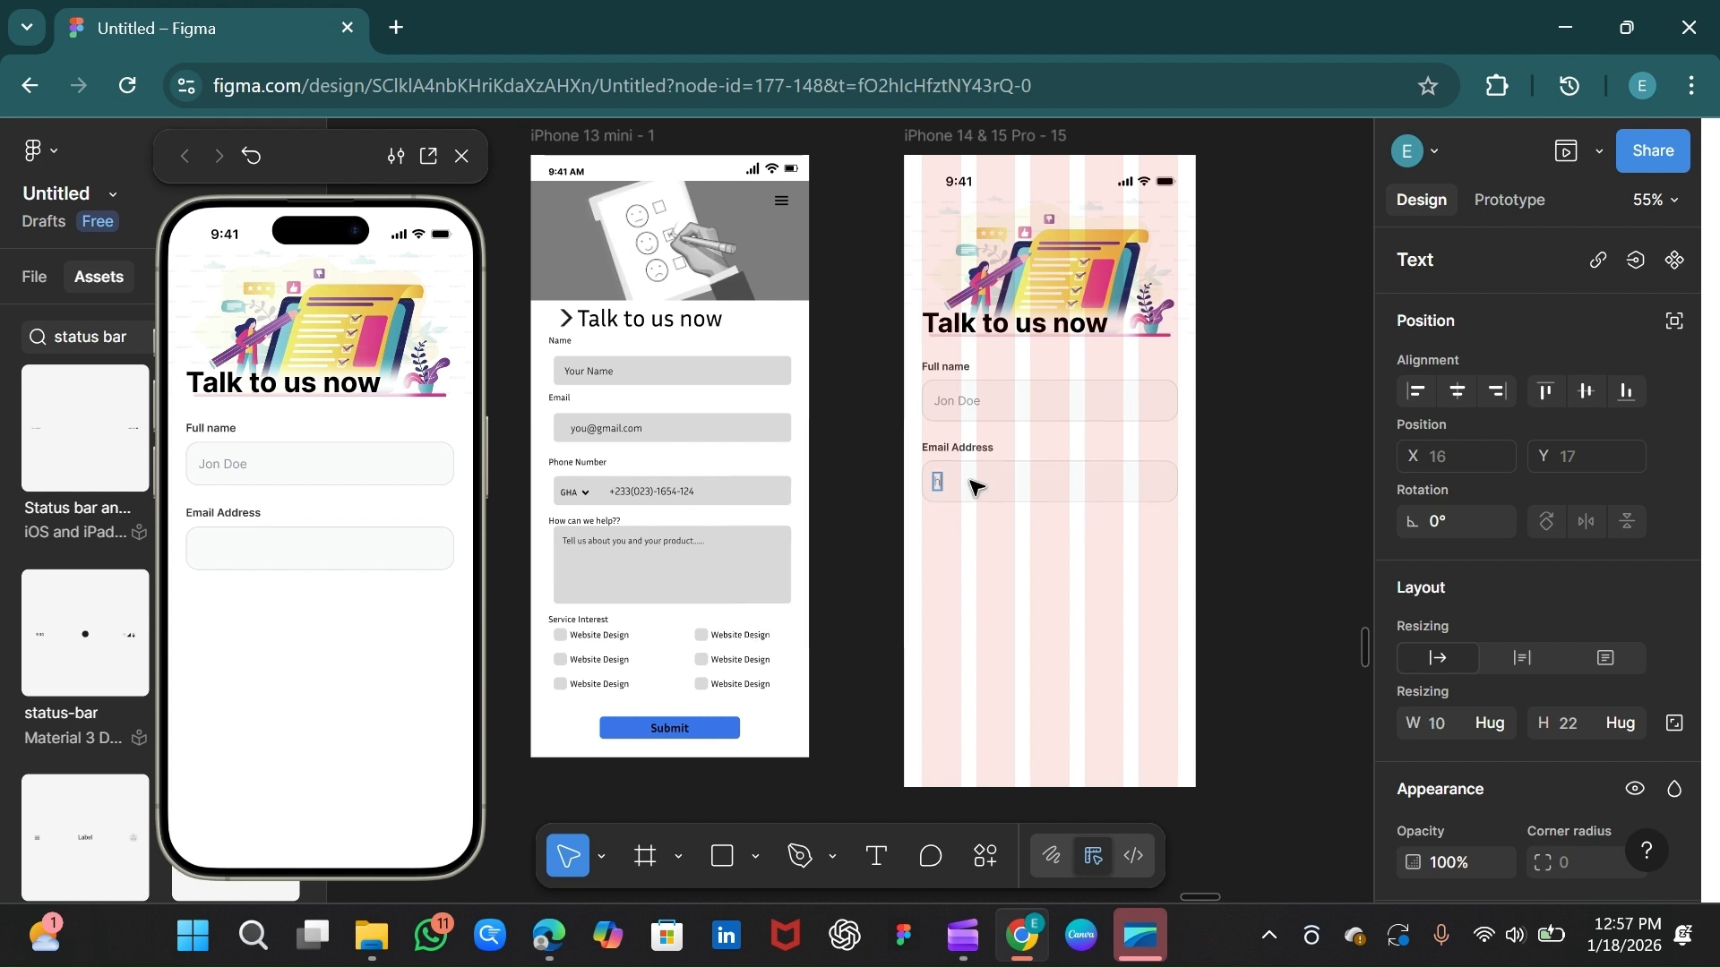
text(@company.com)
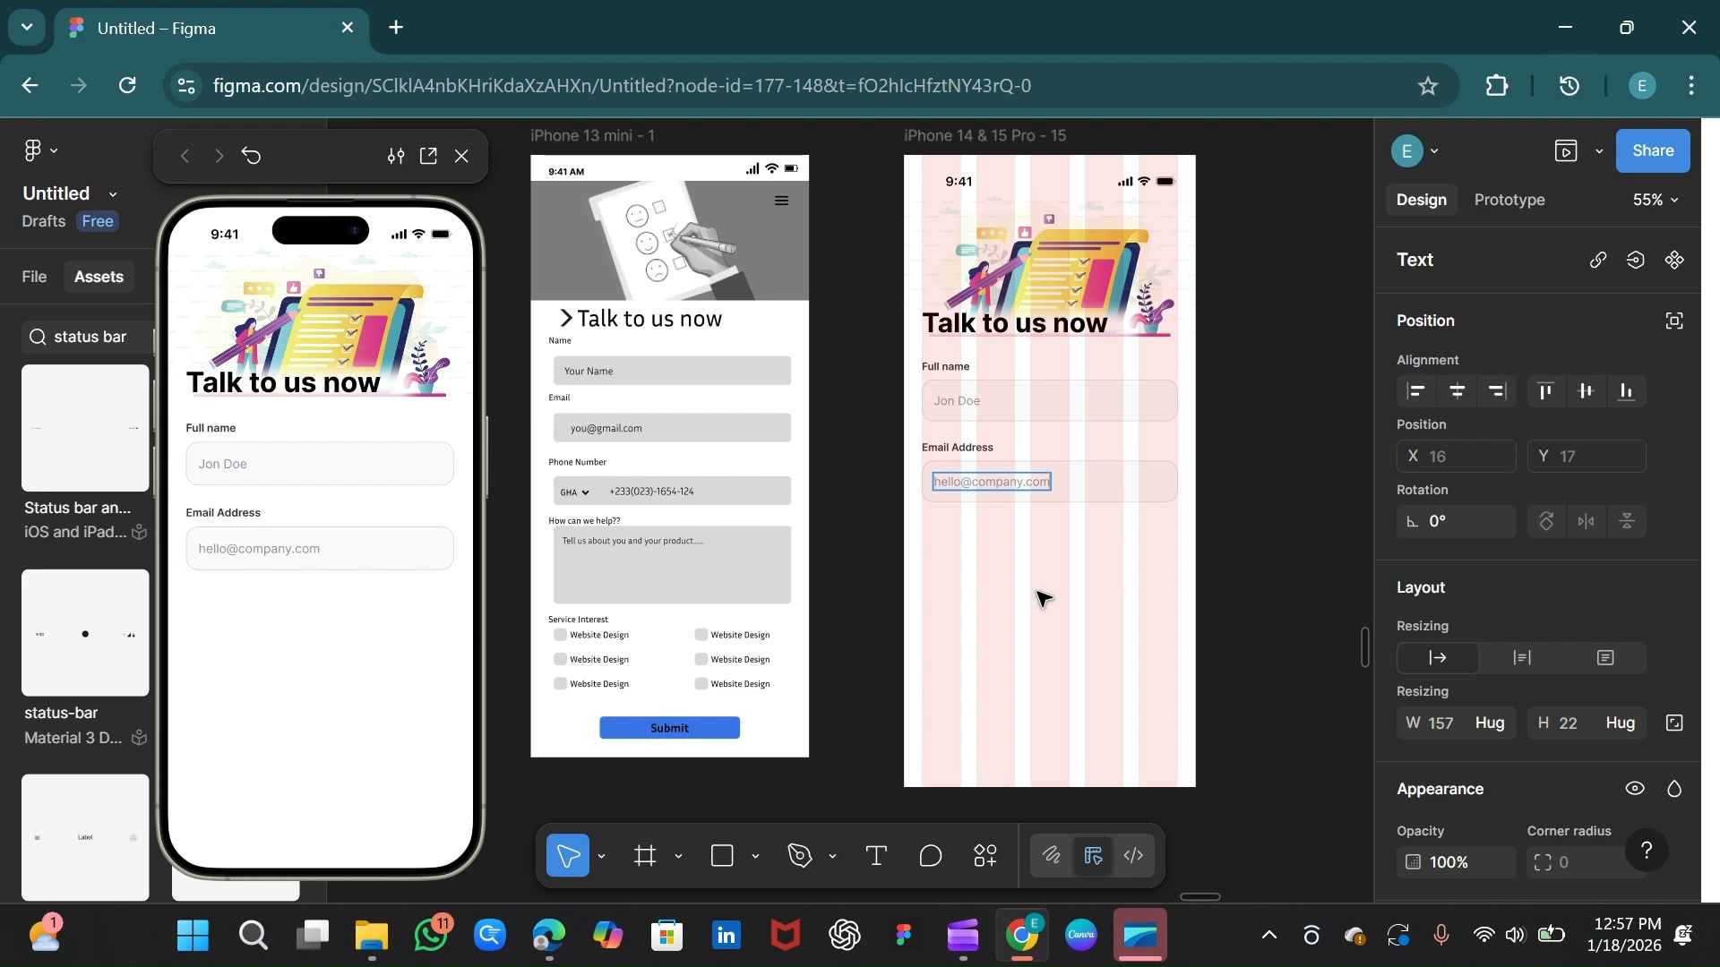
key(Escape)
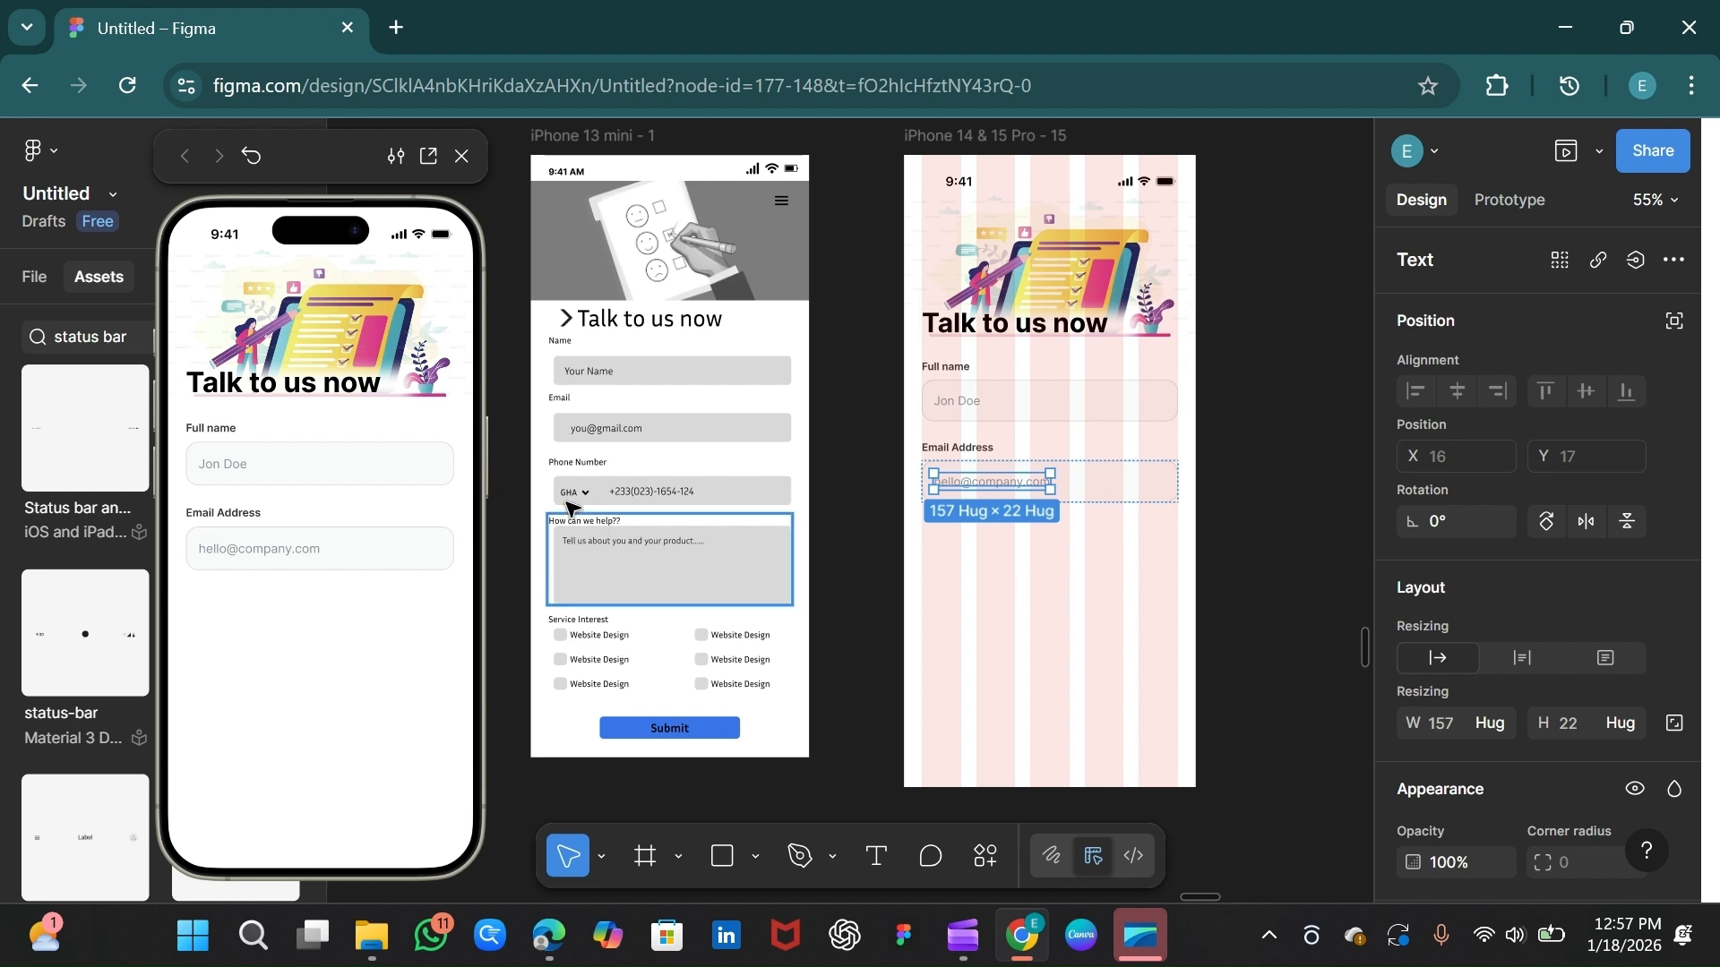
click(1078, 621)
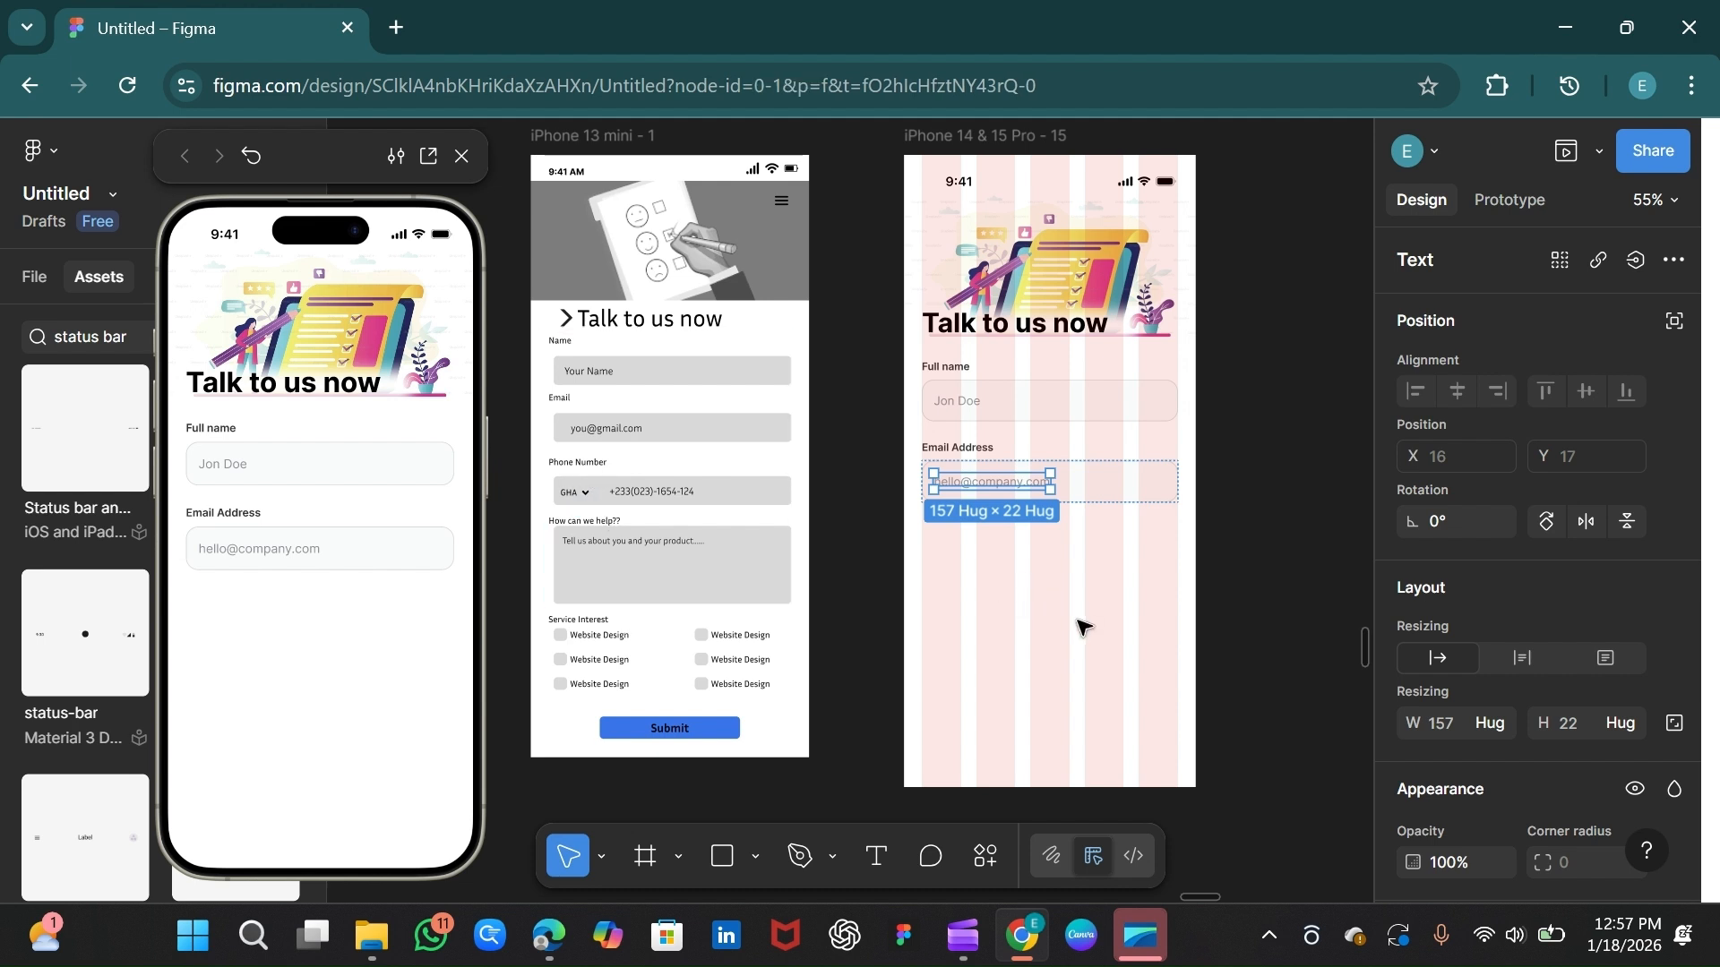
Step: Duplicate the Email Address field group and move the copy straight down below the original
click(1015, 466)
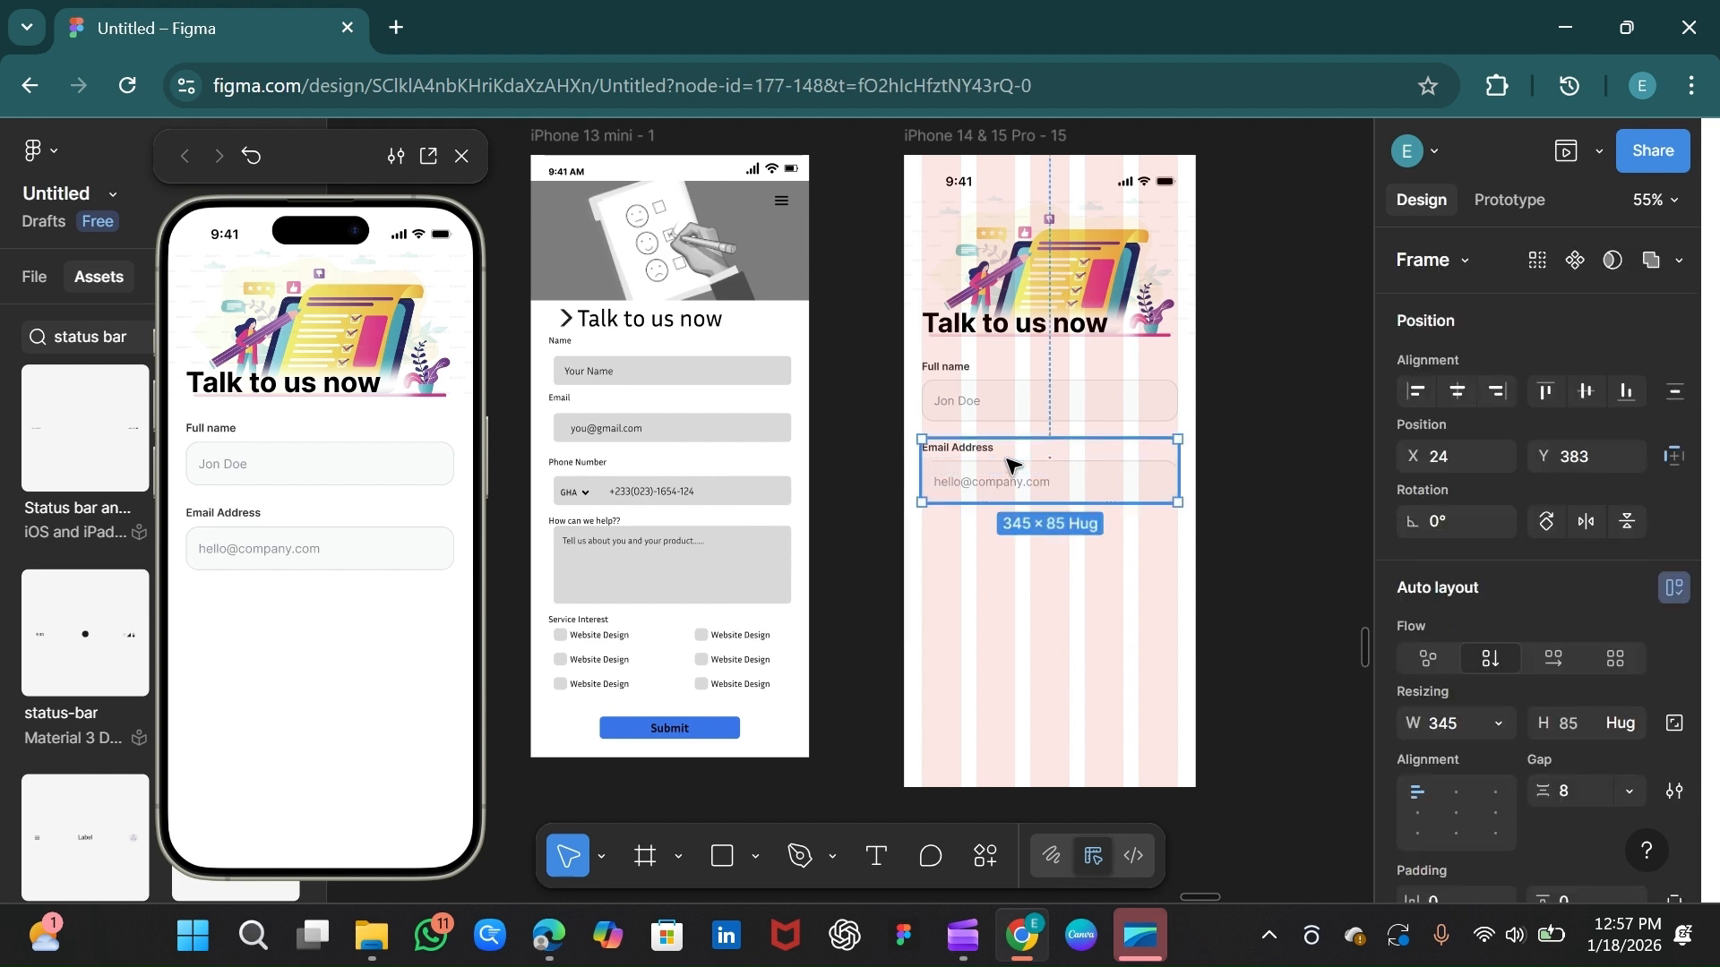
key(ctrl+d)
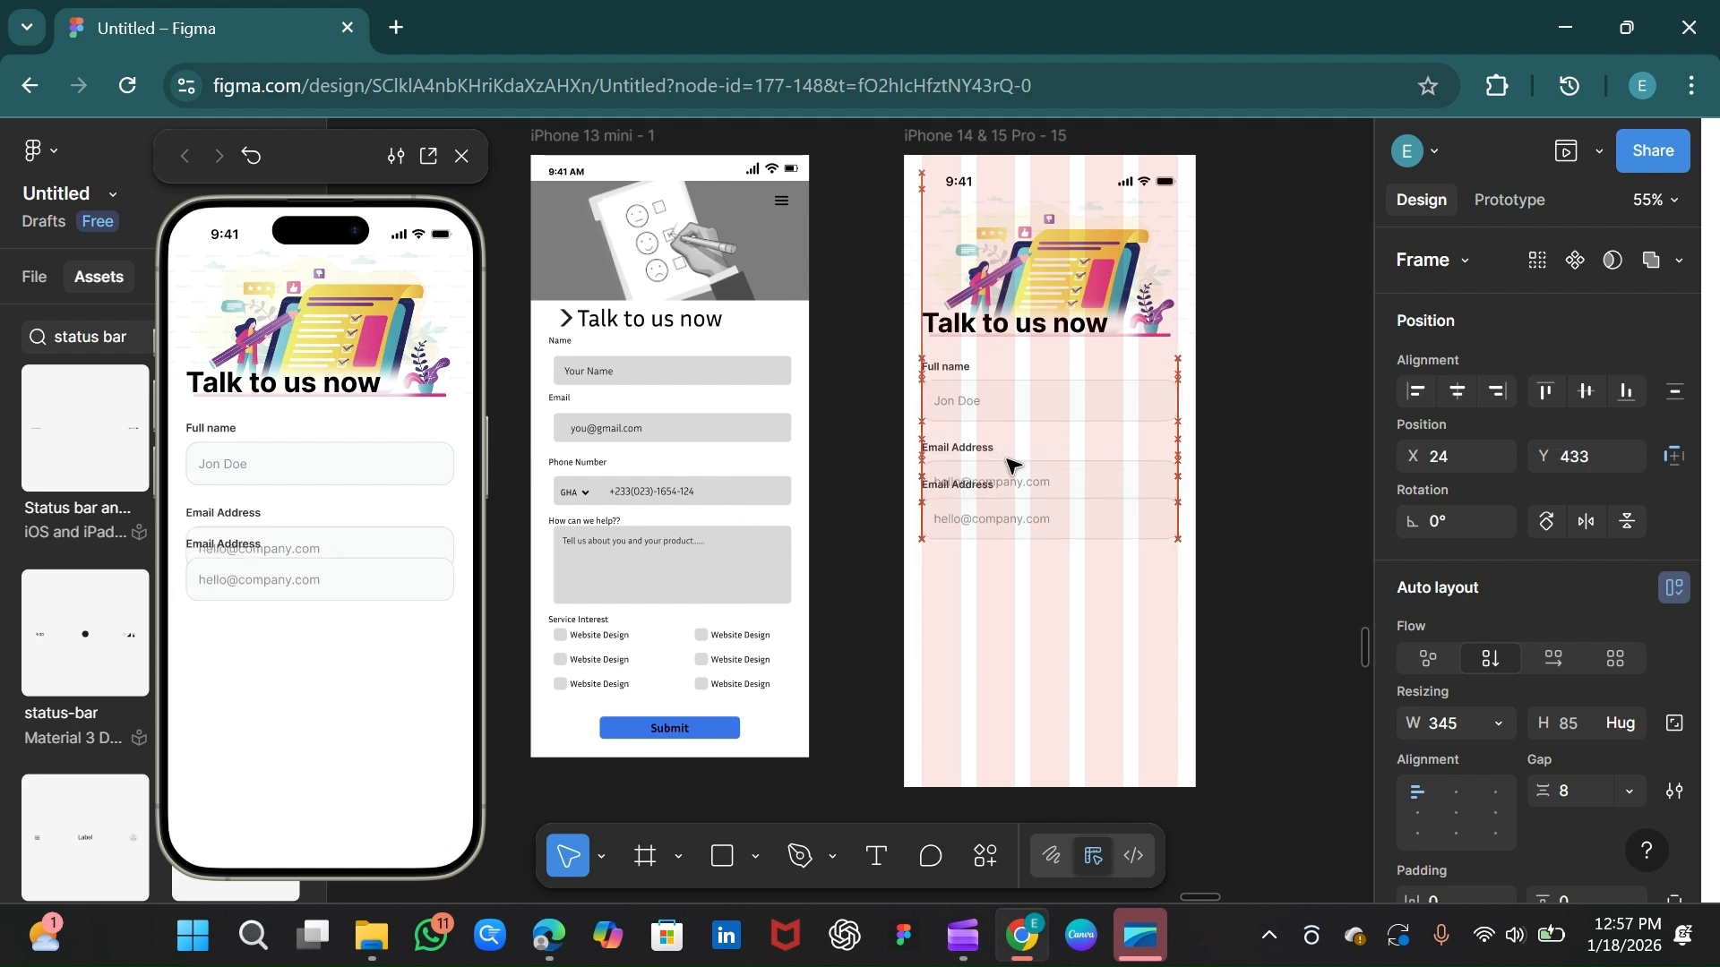
key(shift+Down)
key(shift+Down)
key(shift+Down)
key(shift+Down)
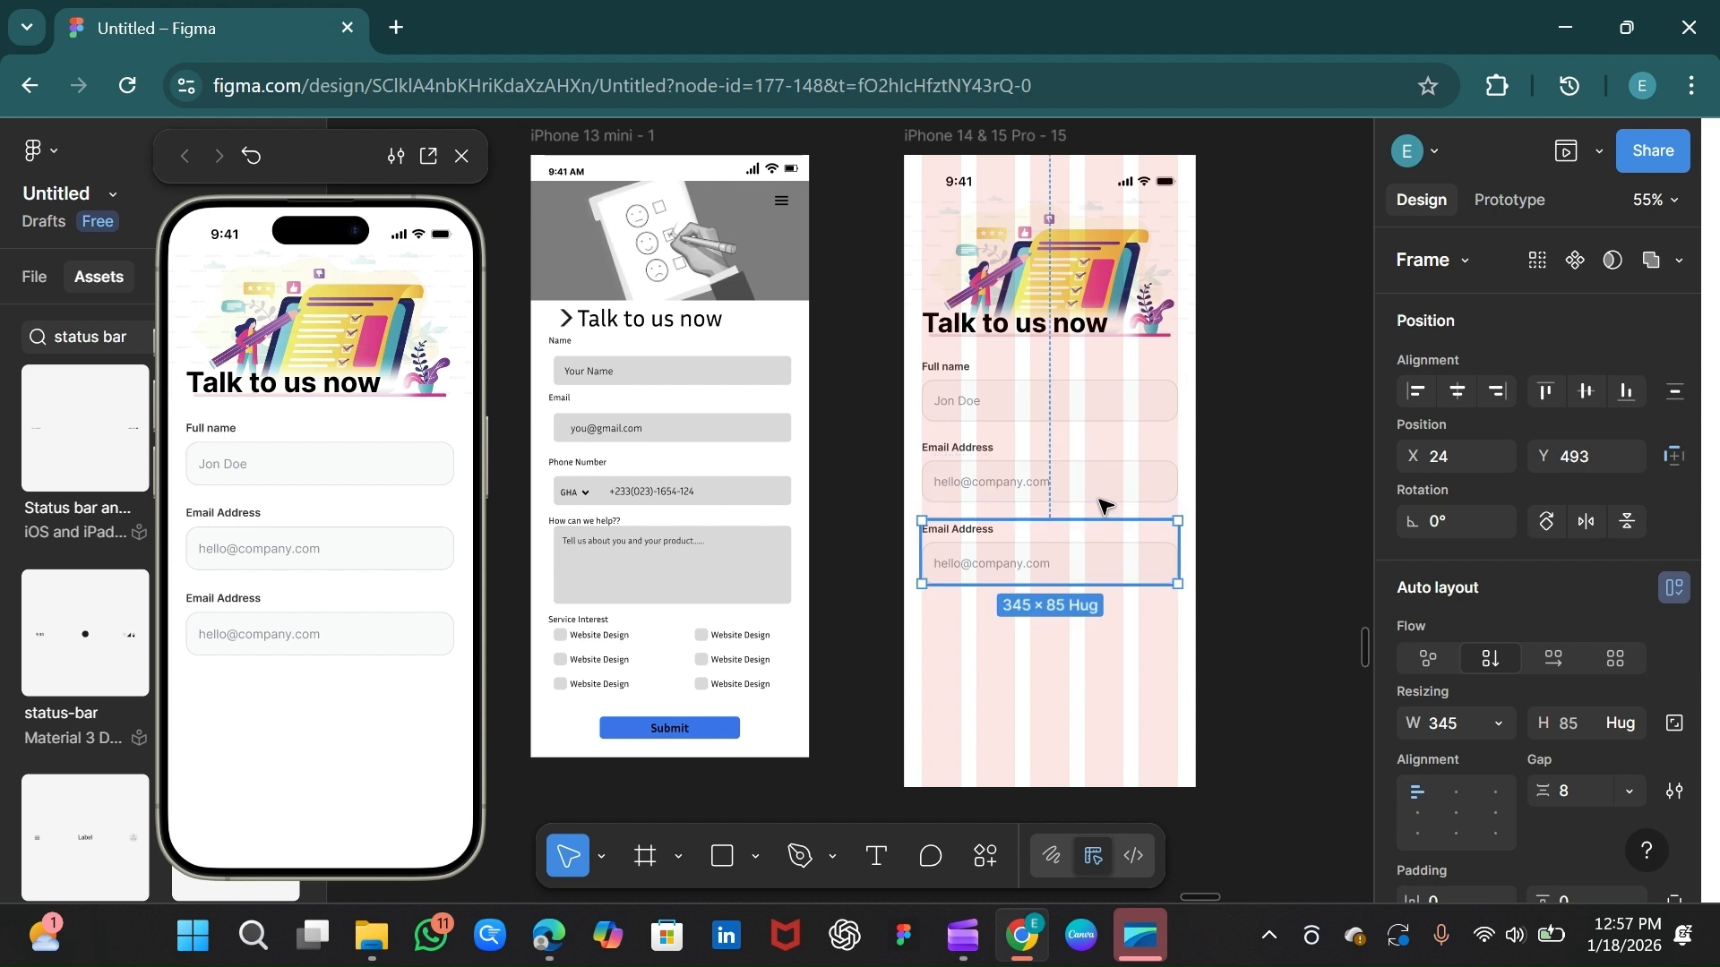
Step: Set the vertical spacing between the two Email Address field groups to 24
shift+click(1067, 474)
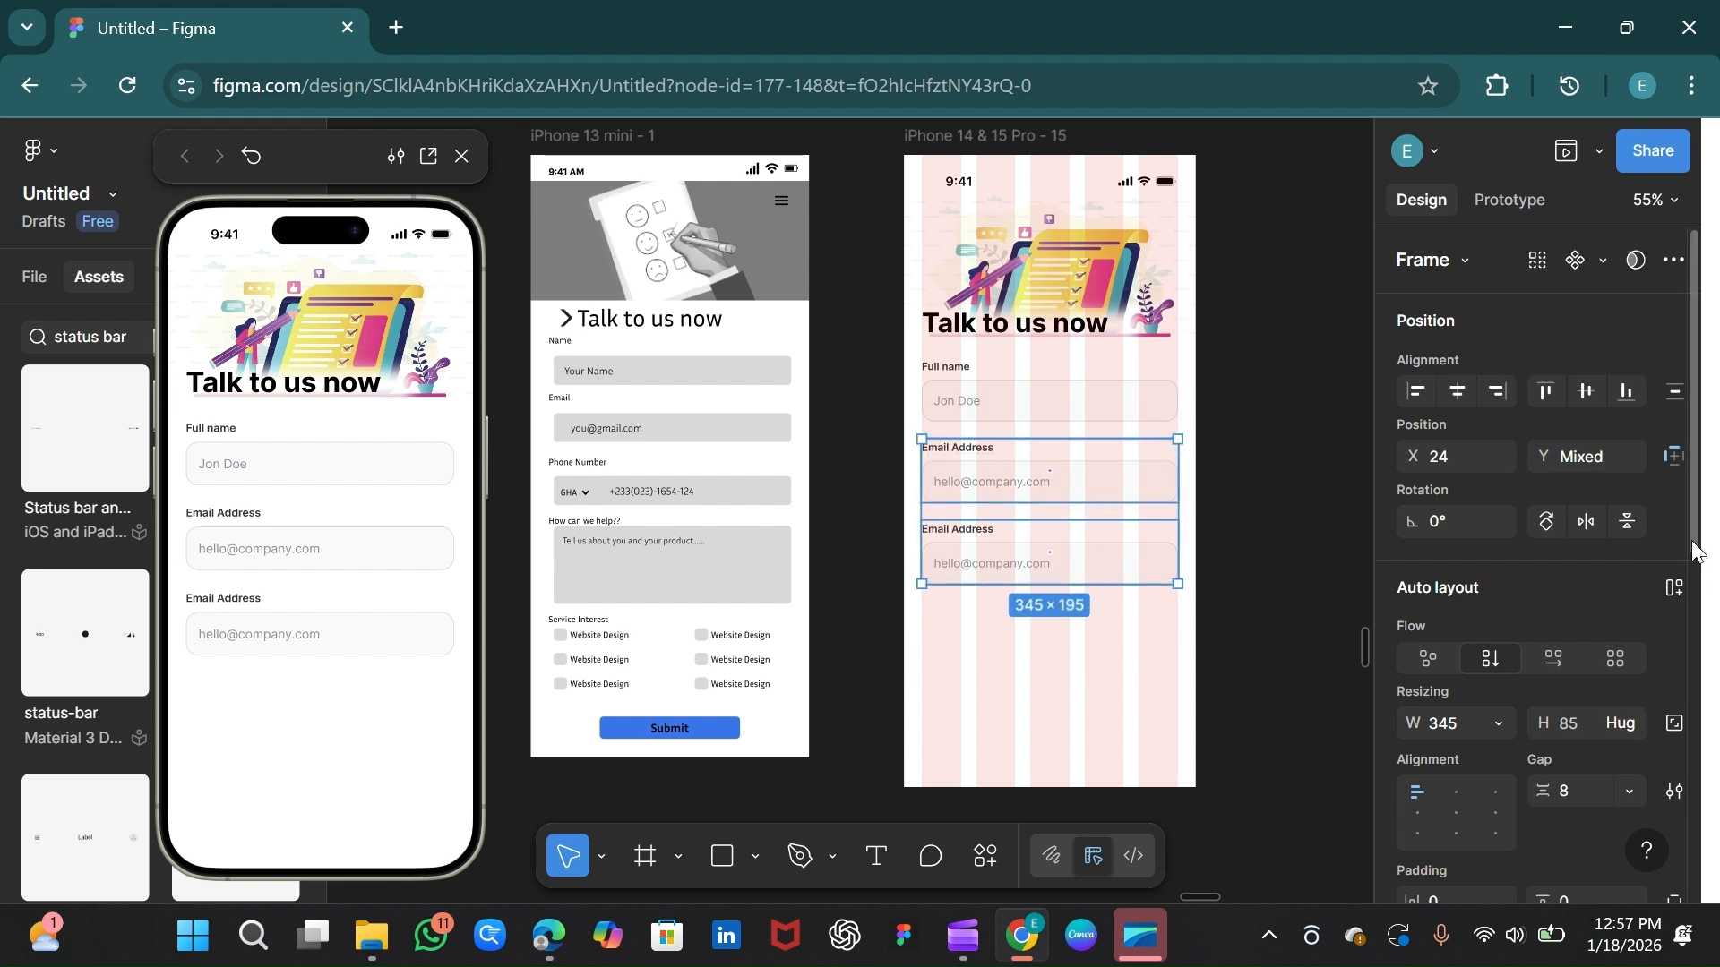
scroll(1465, 806, down, 3)
click(1452, 844)
text(24)
key(Return)
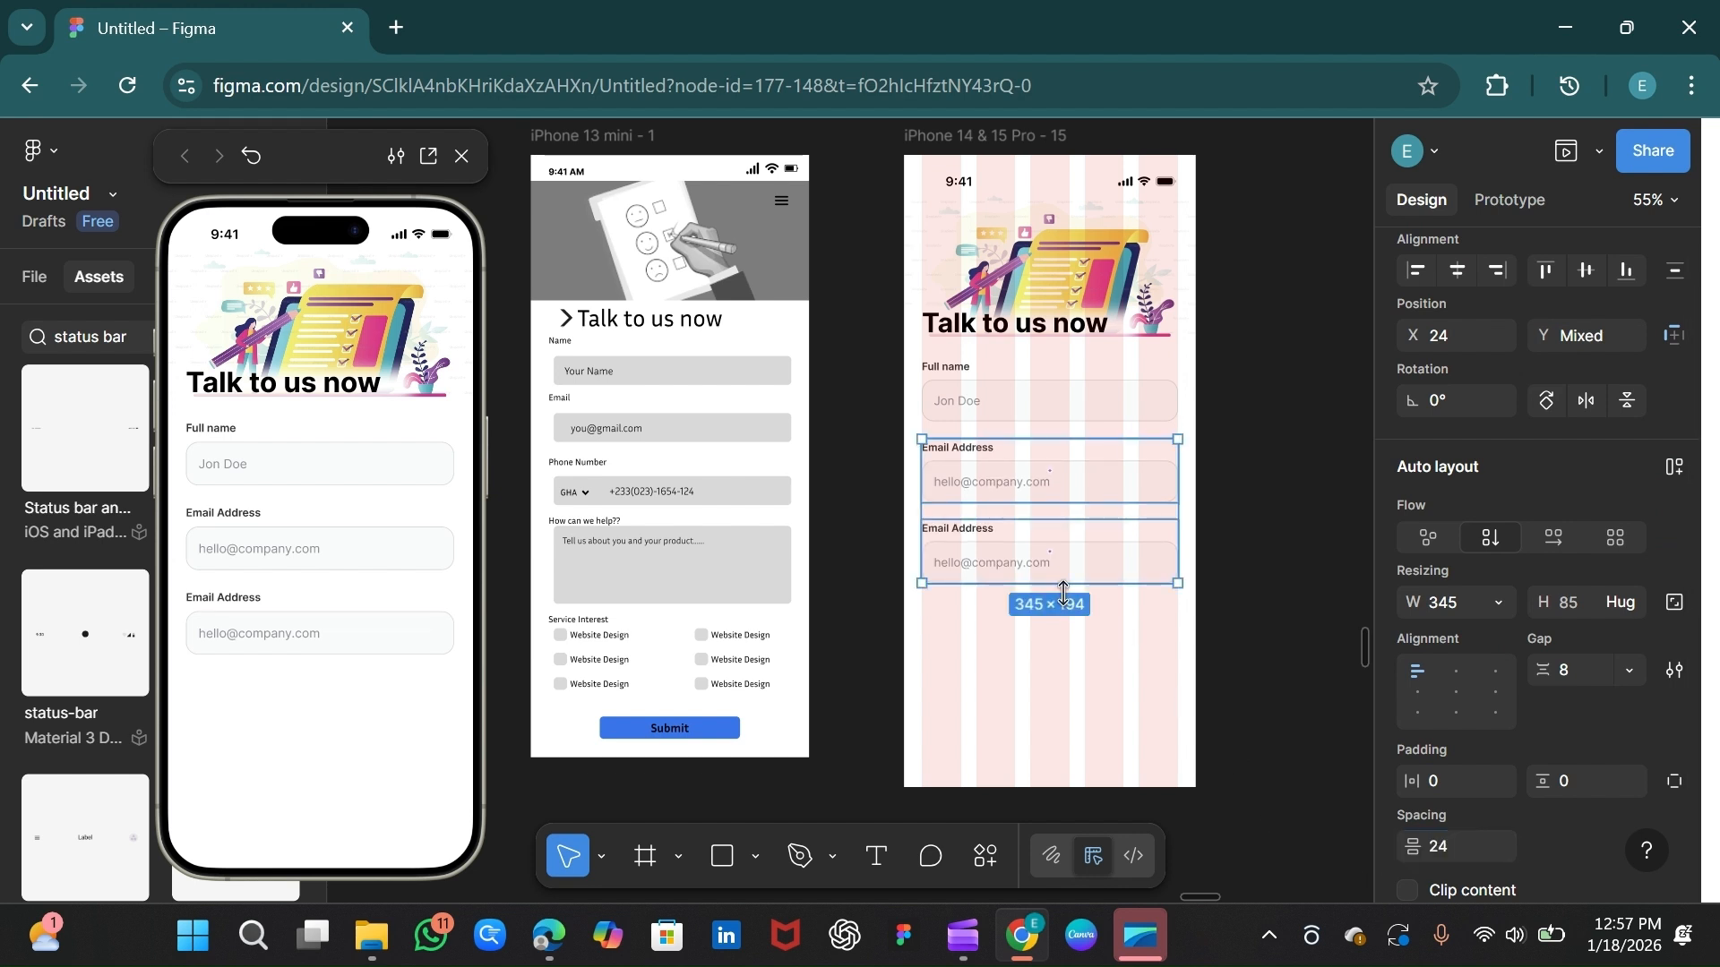
Step: Change the label of the lower Email Address field group to "Phone Number"
click(965, 539)
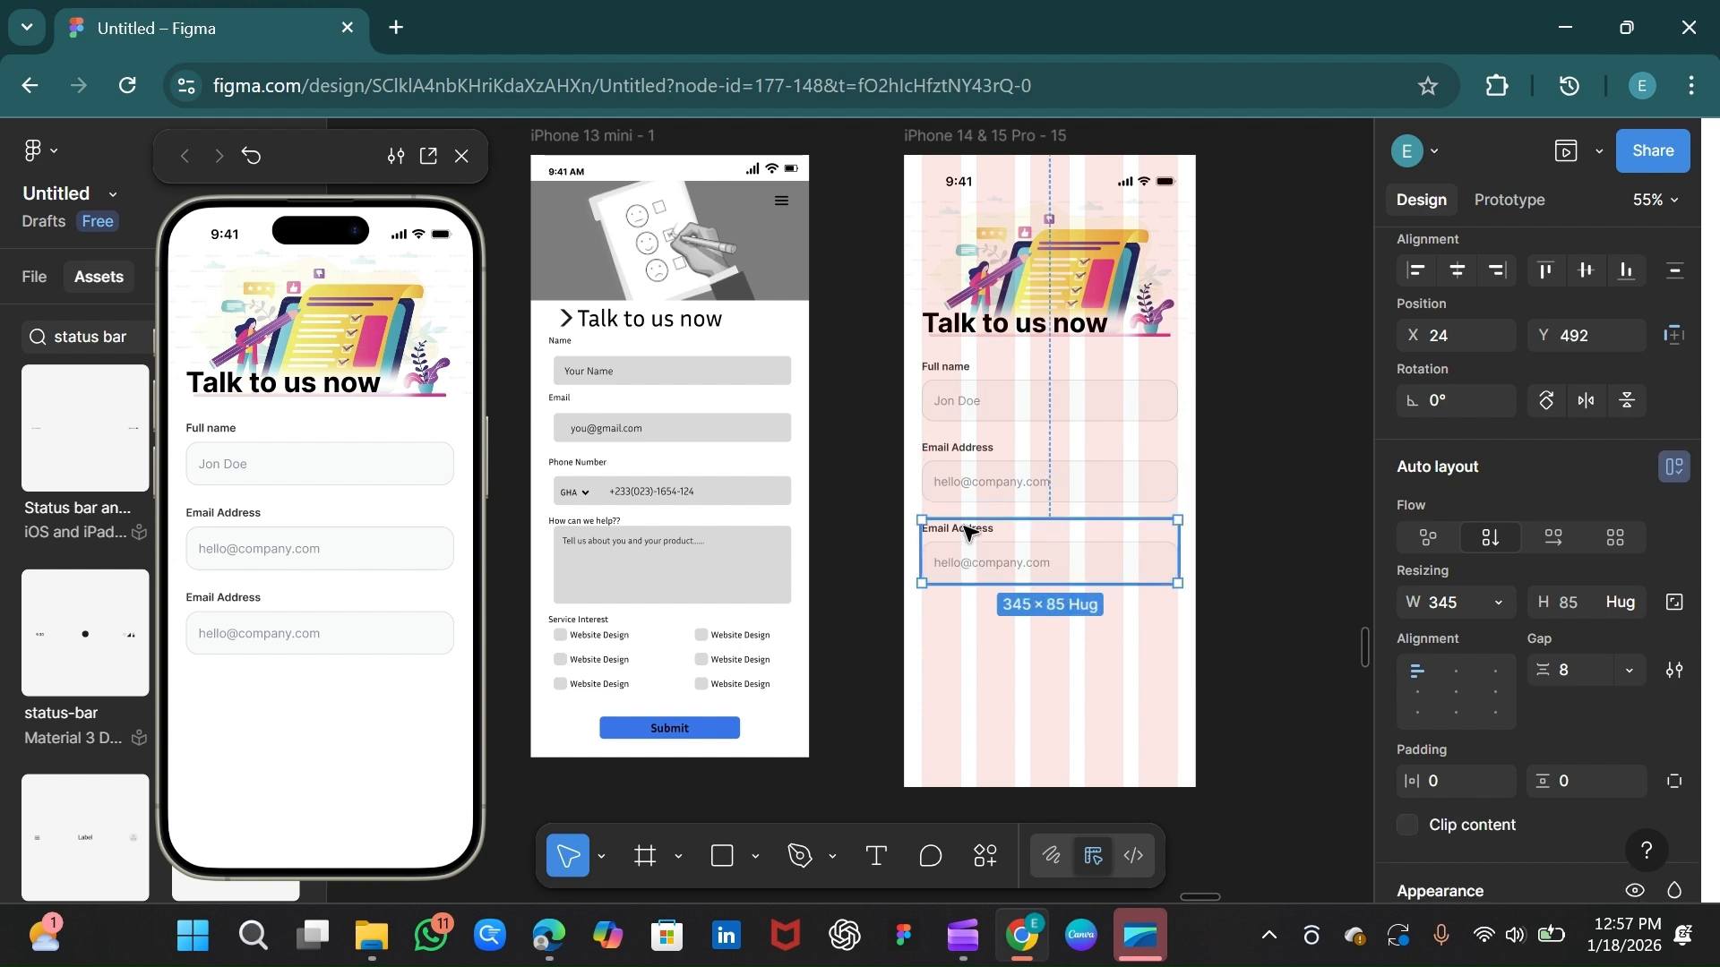
double_click(966, 529)
double_click(966, 529)
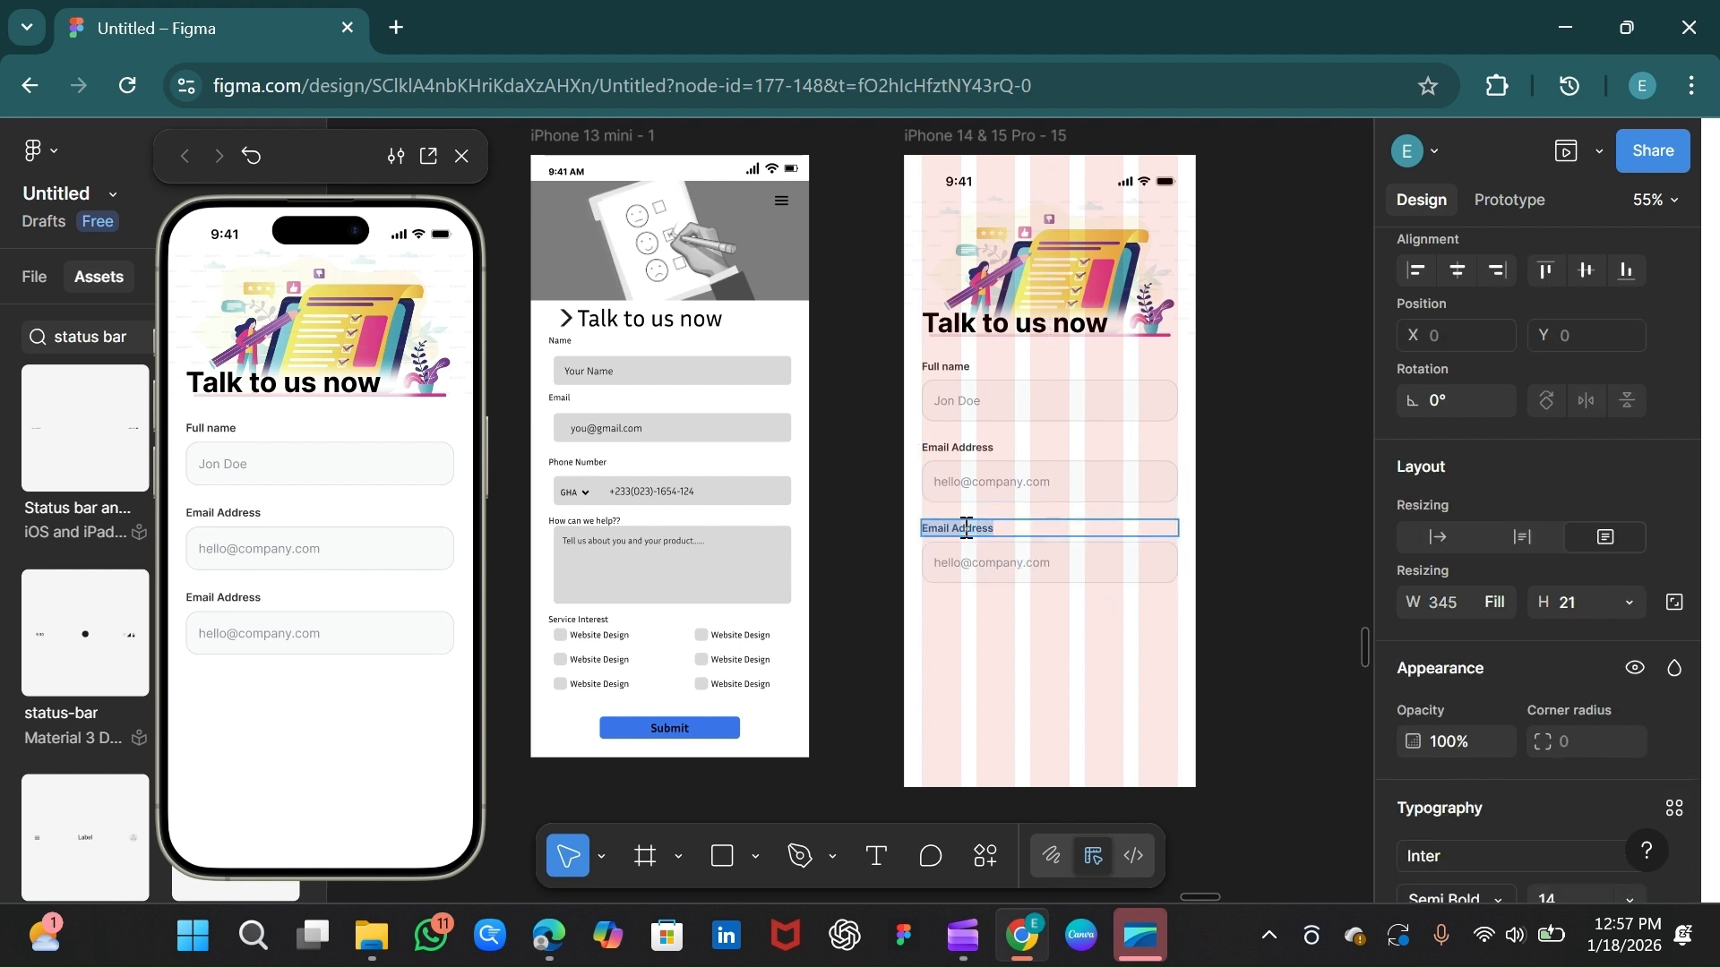
key(BackSpace)
text(Phone Number)
key(Escape)
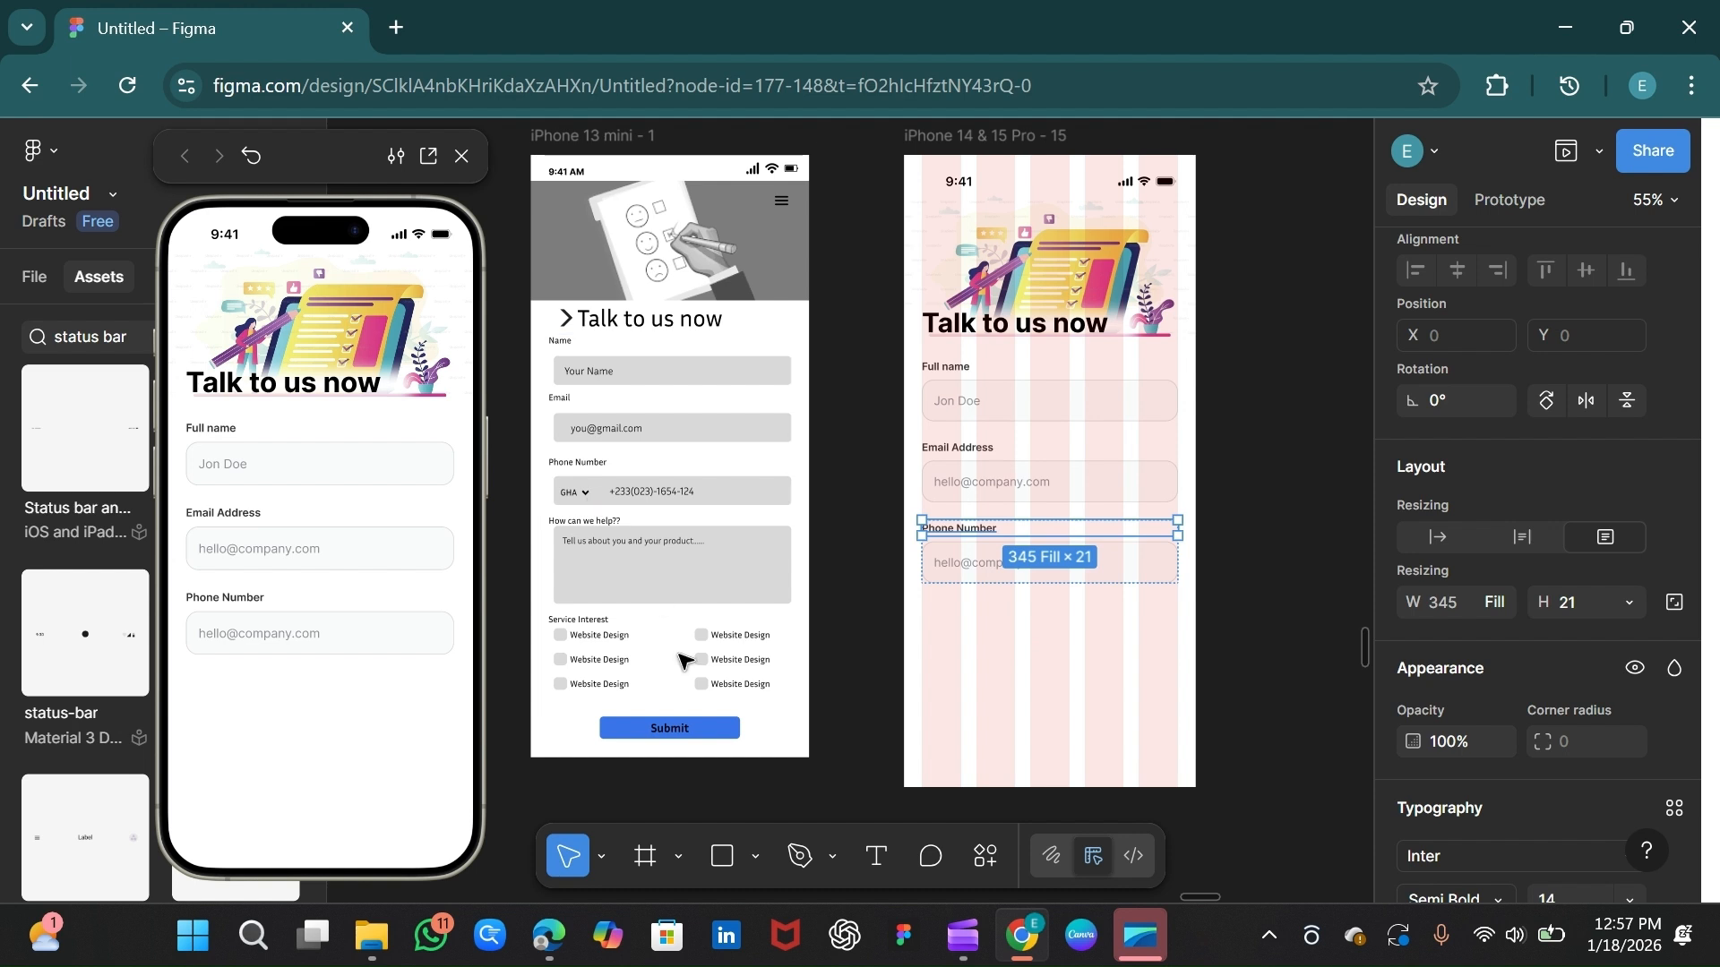
click(1066, 644)
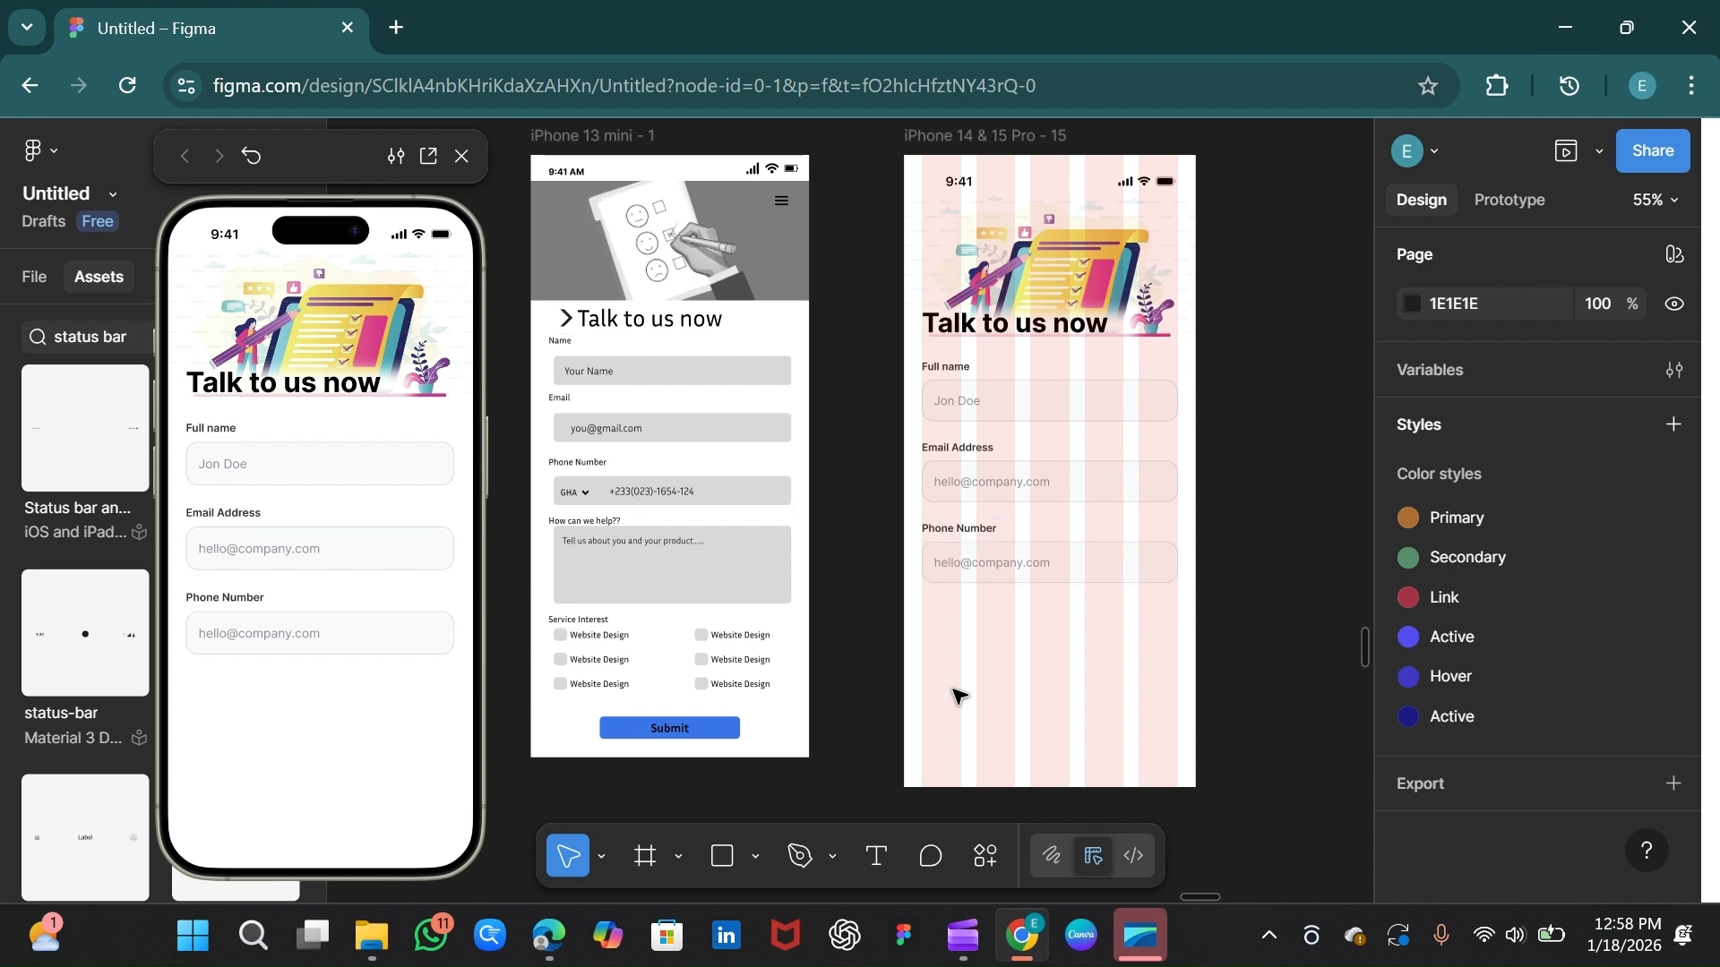
Step: Search the Iconify plugin for "us", place a rectangular US flag icon below the Phone Number field, and close the plugin
click(996, 862)
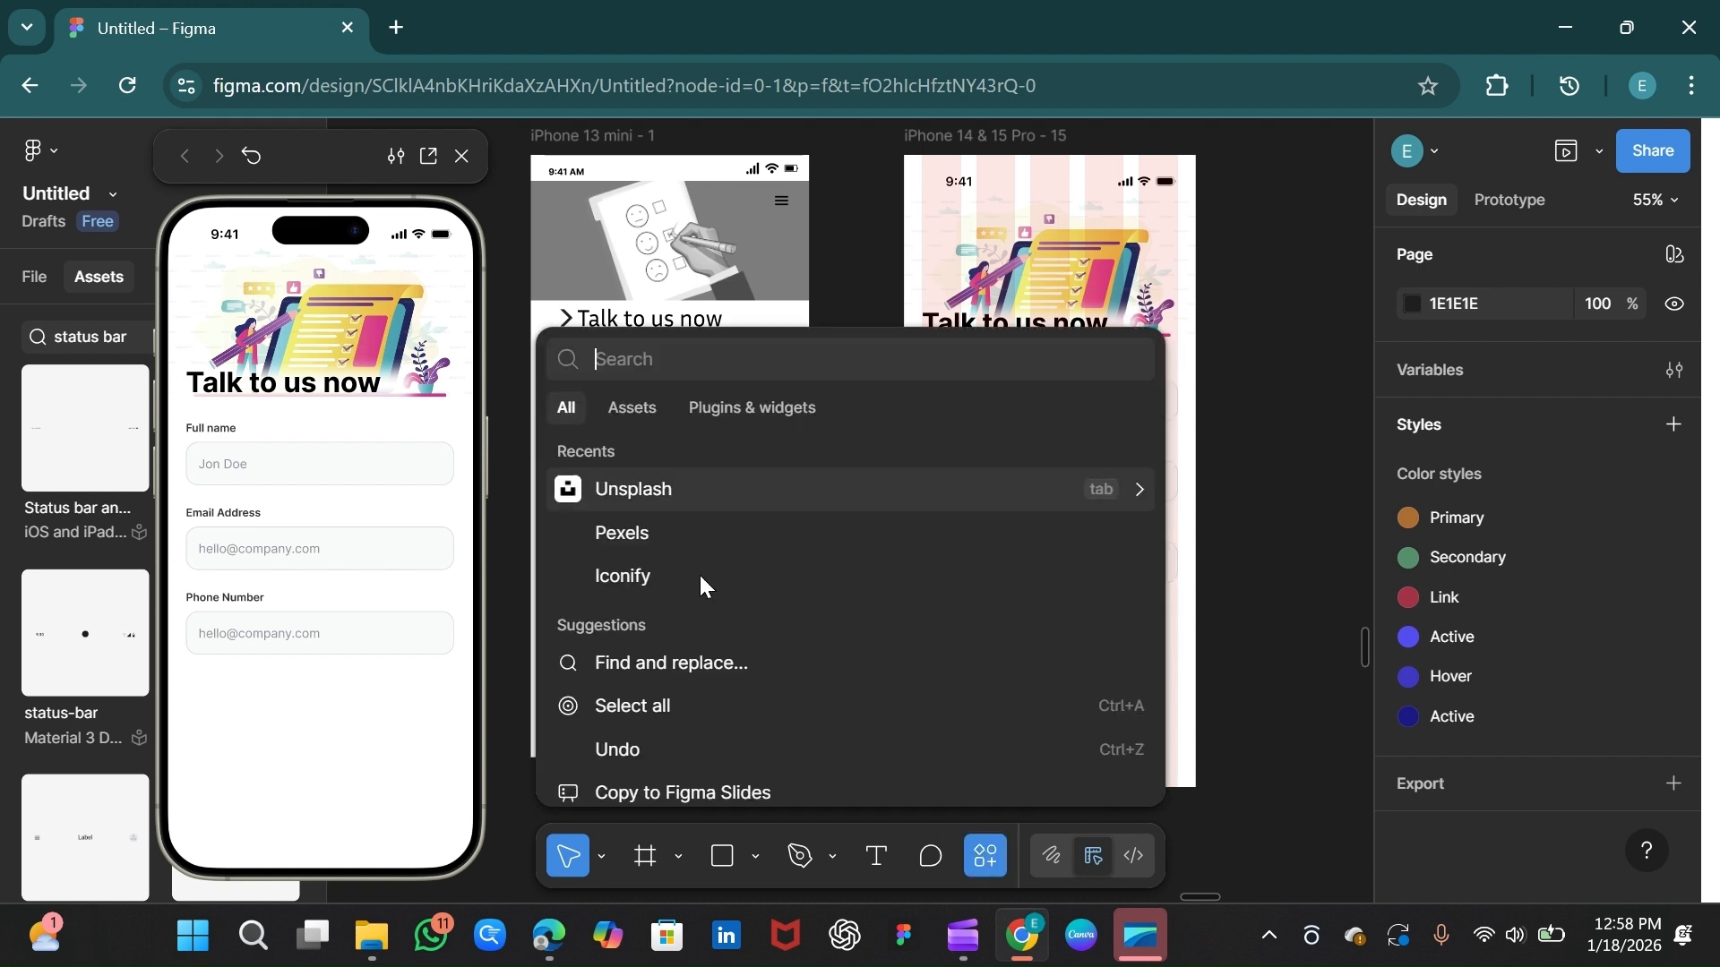
click(634, 582)
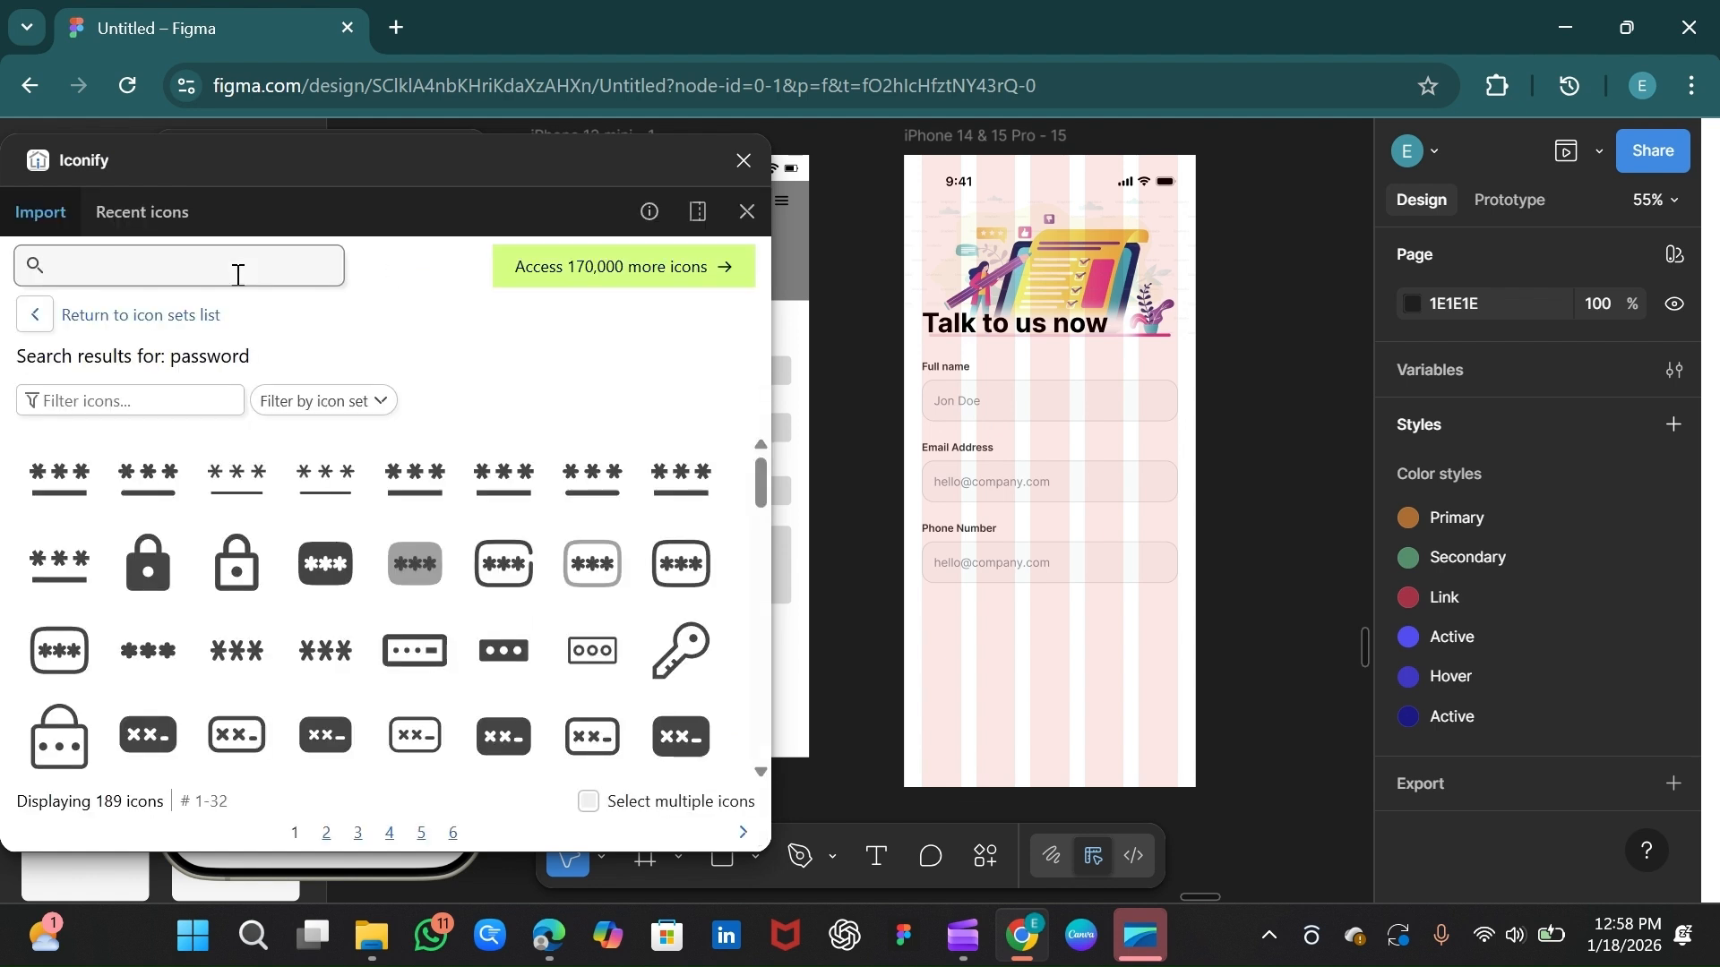
text(us)
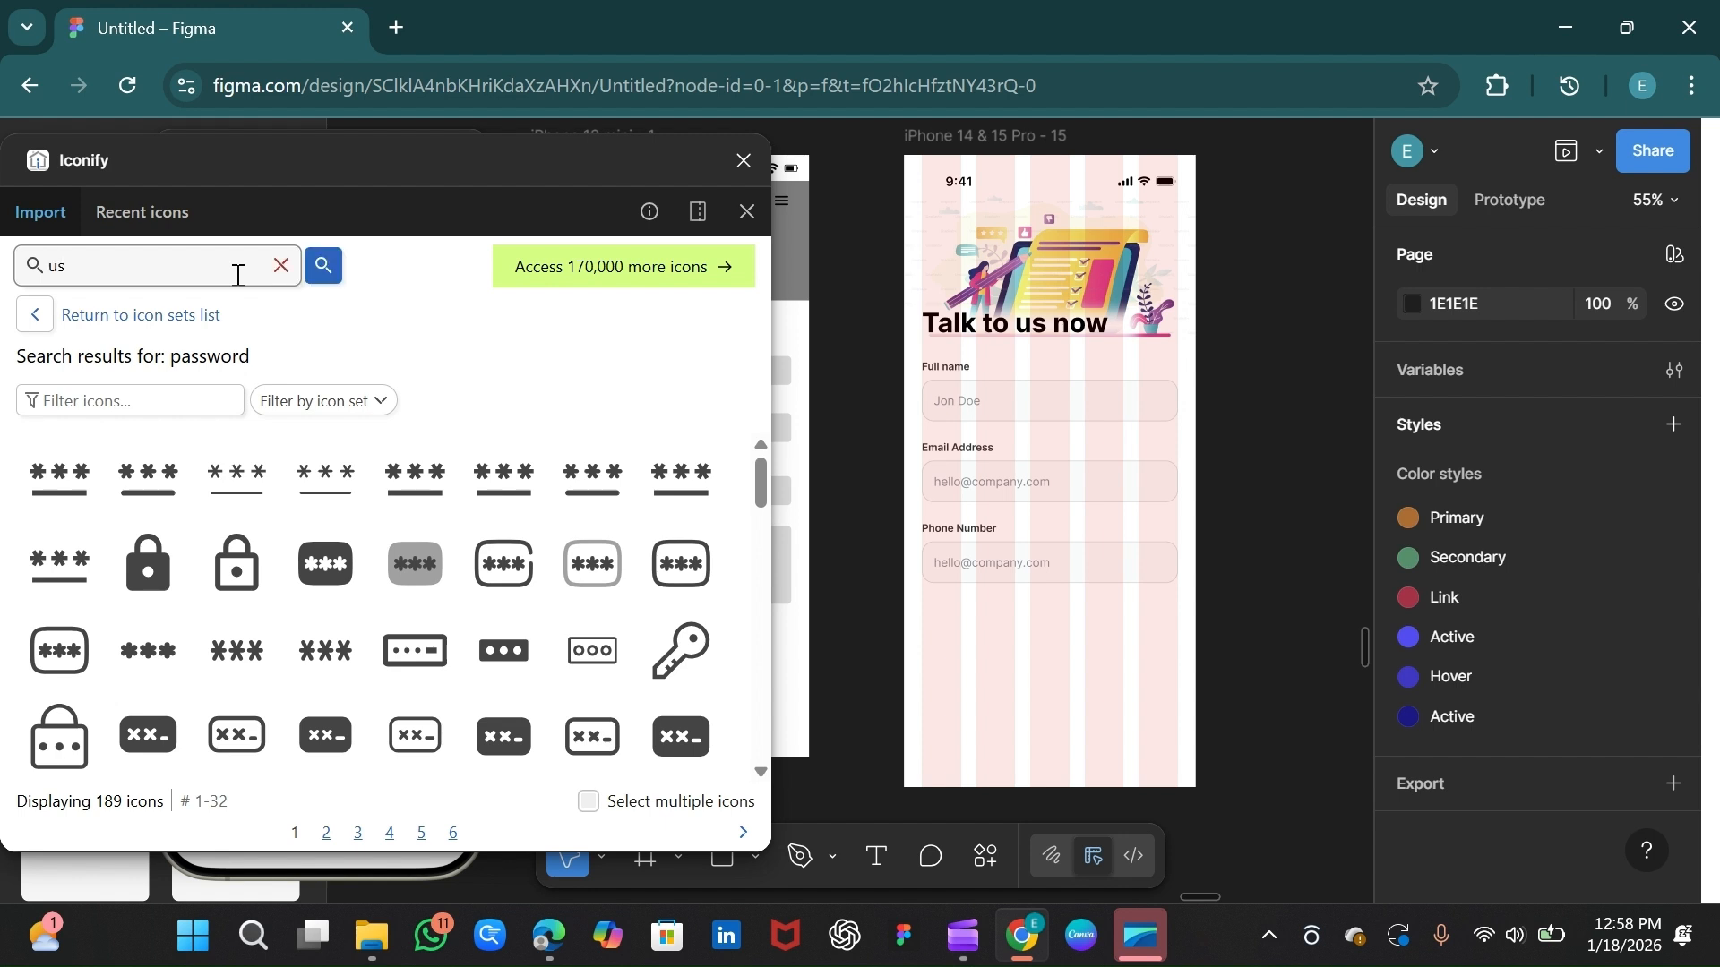
key(Return)
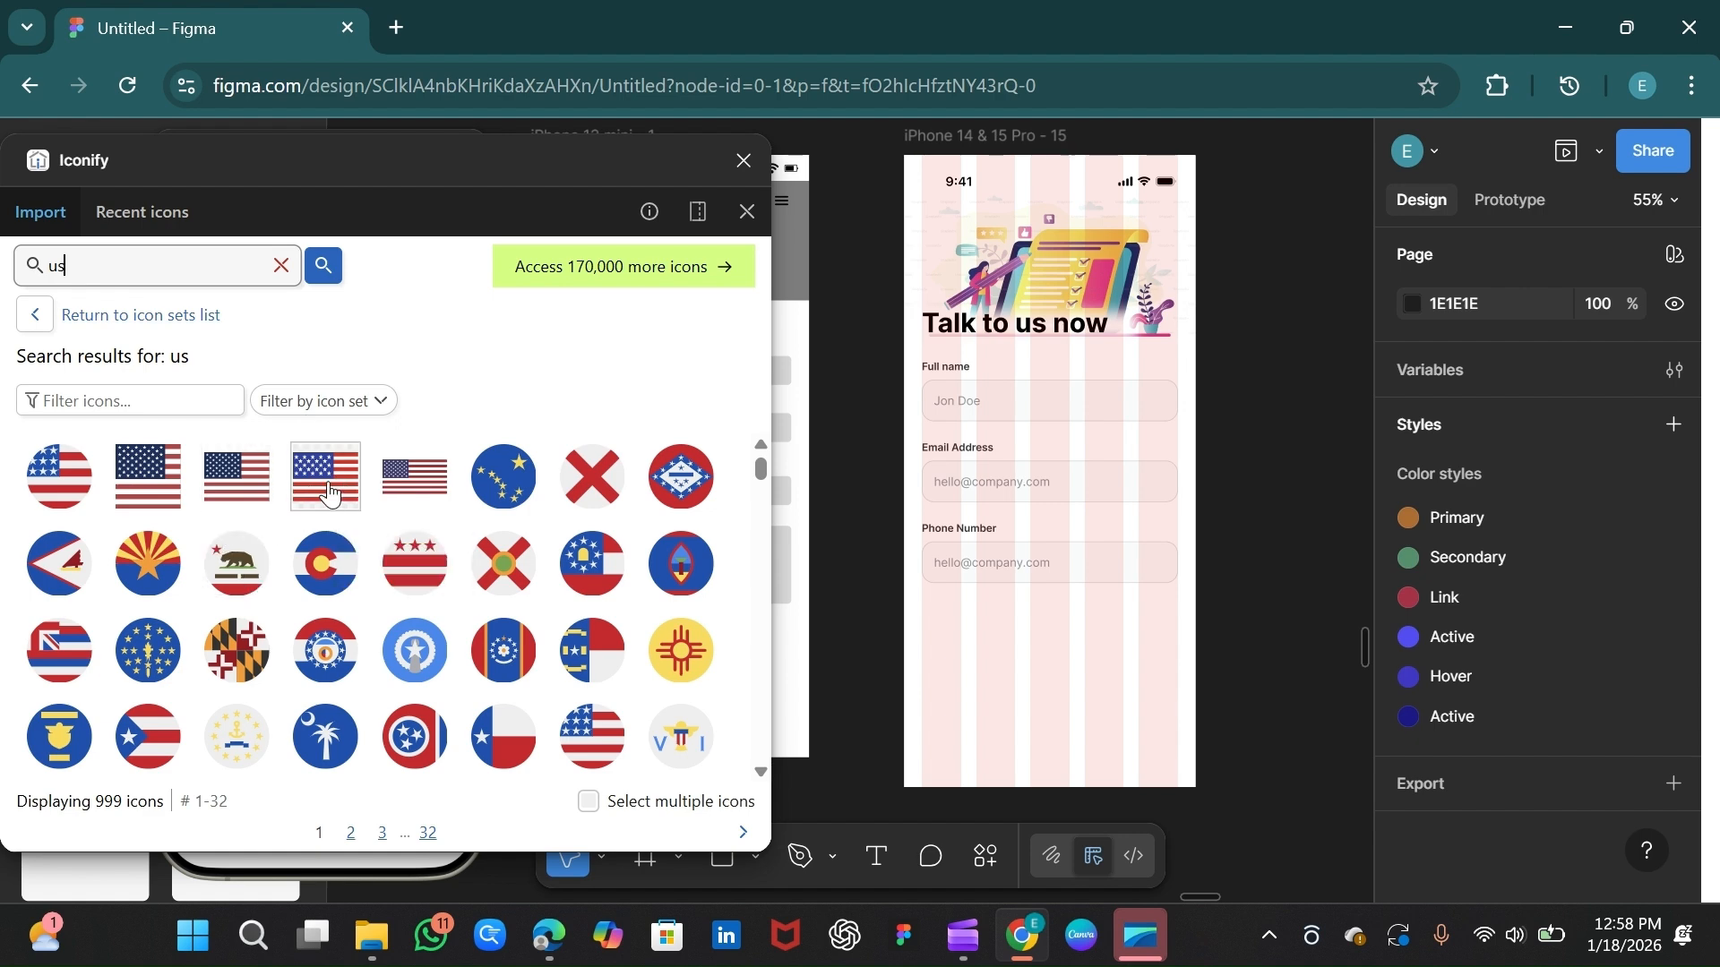
drag(312, 498, 971, 665)
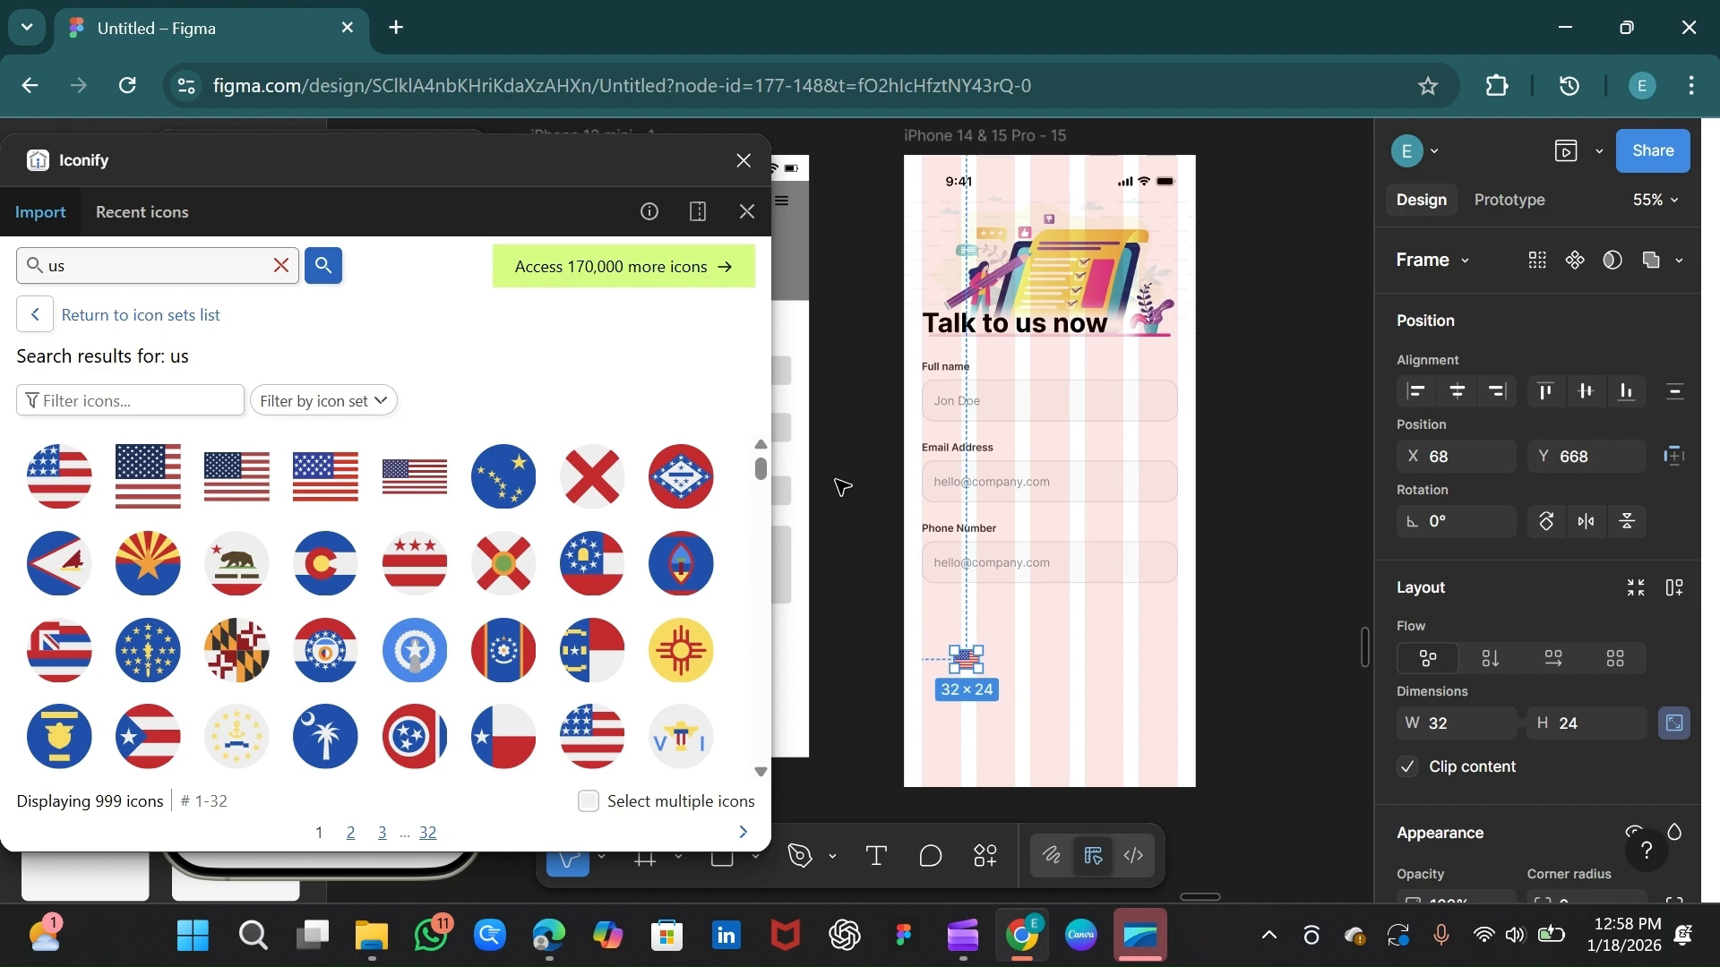
click(744, 161)
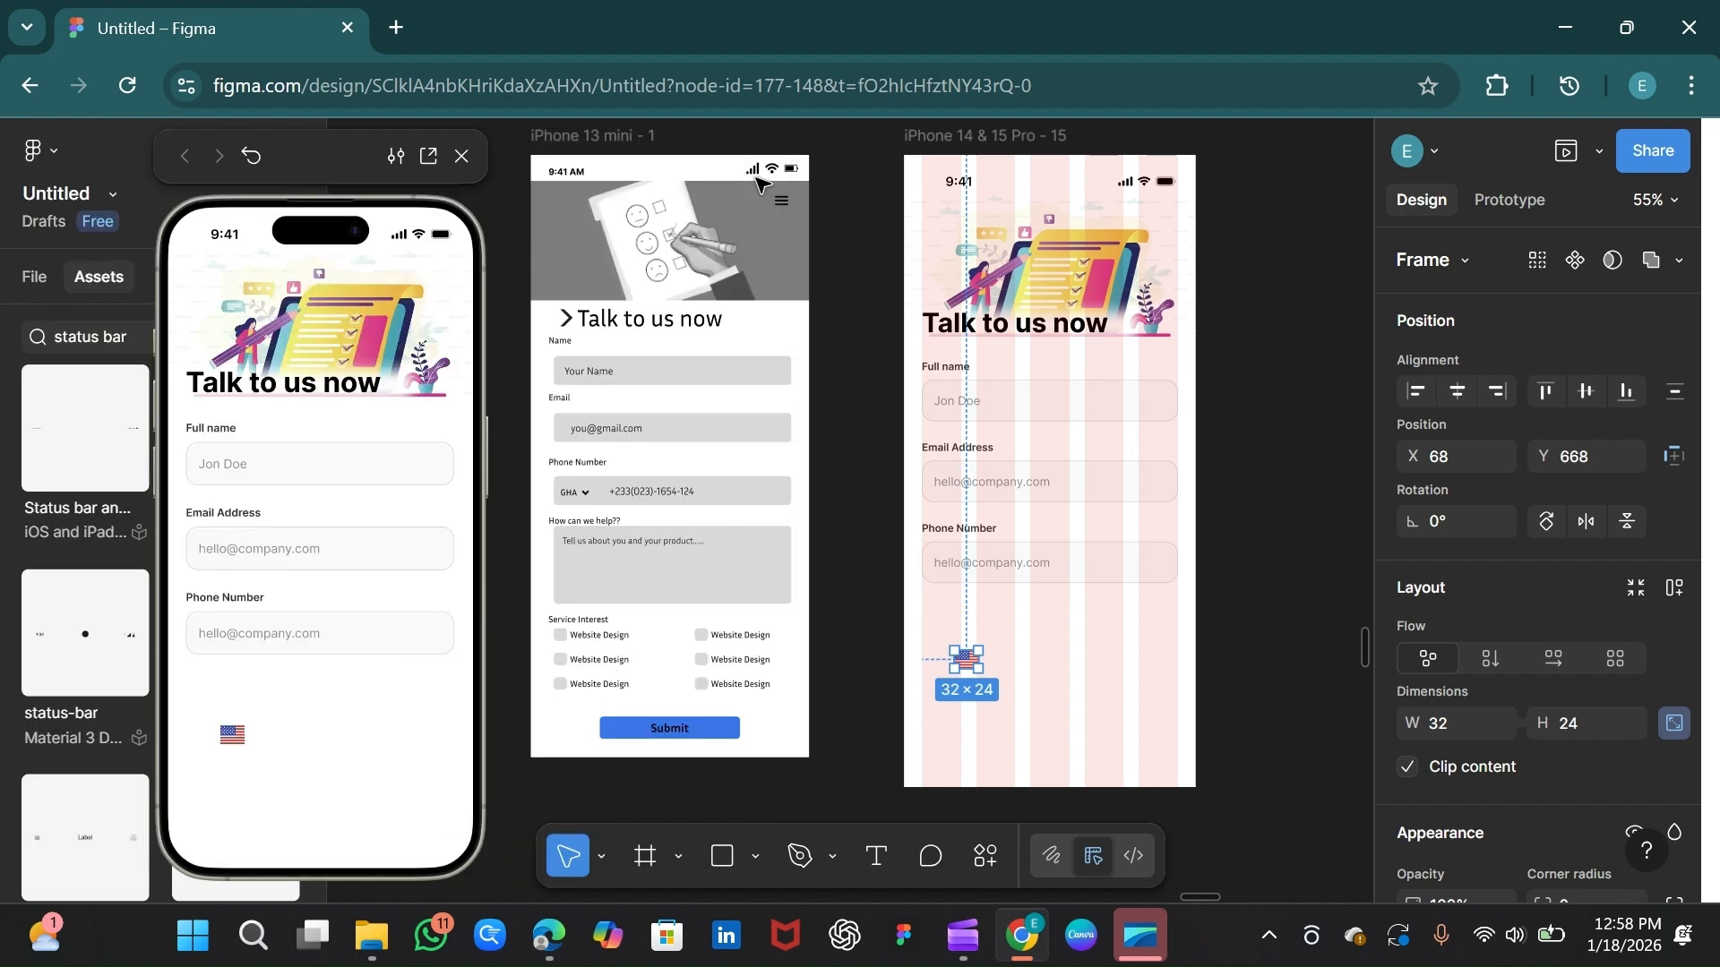
Step: Try narrowing the Phone Number input box to about 151 wide, then stretch it back to fill its group
click(1058, 568)
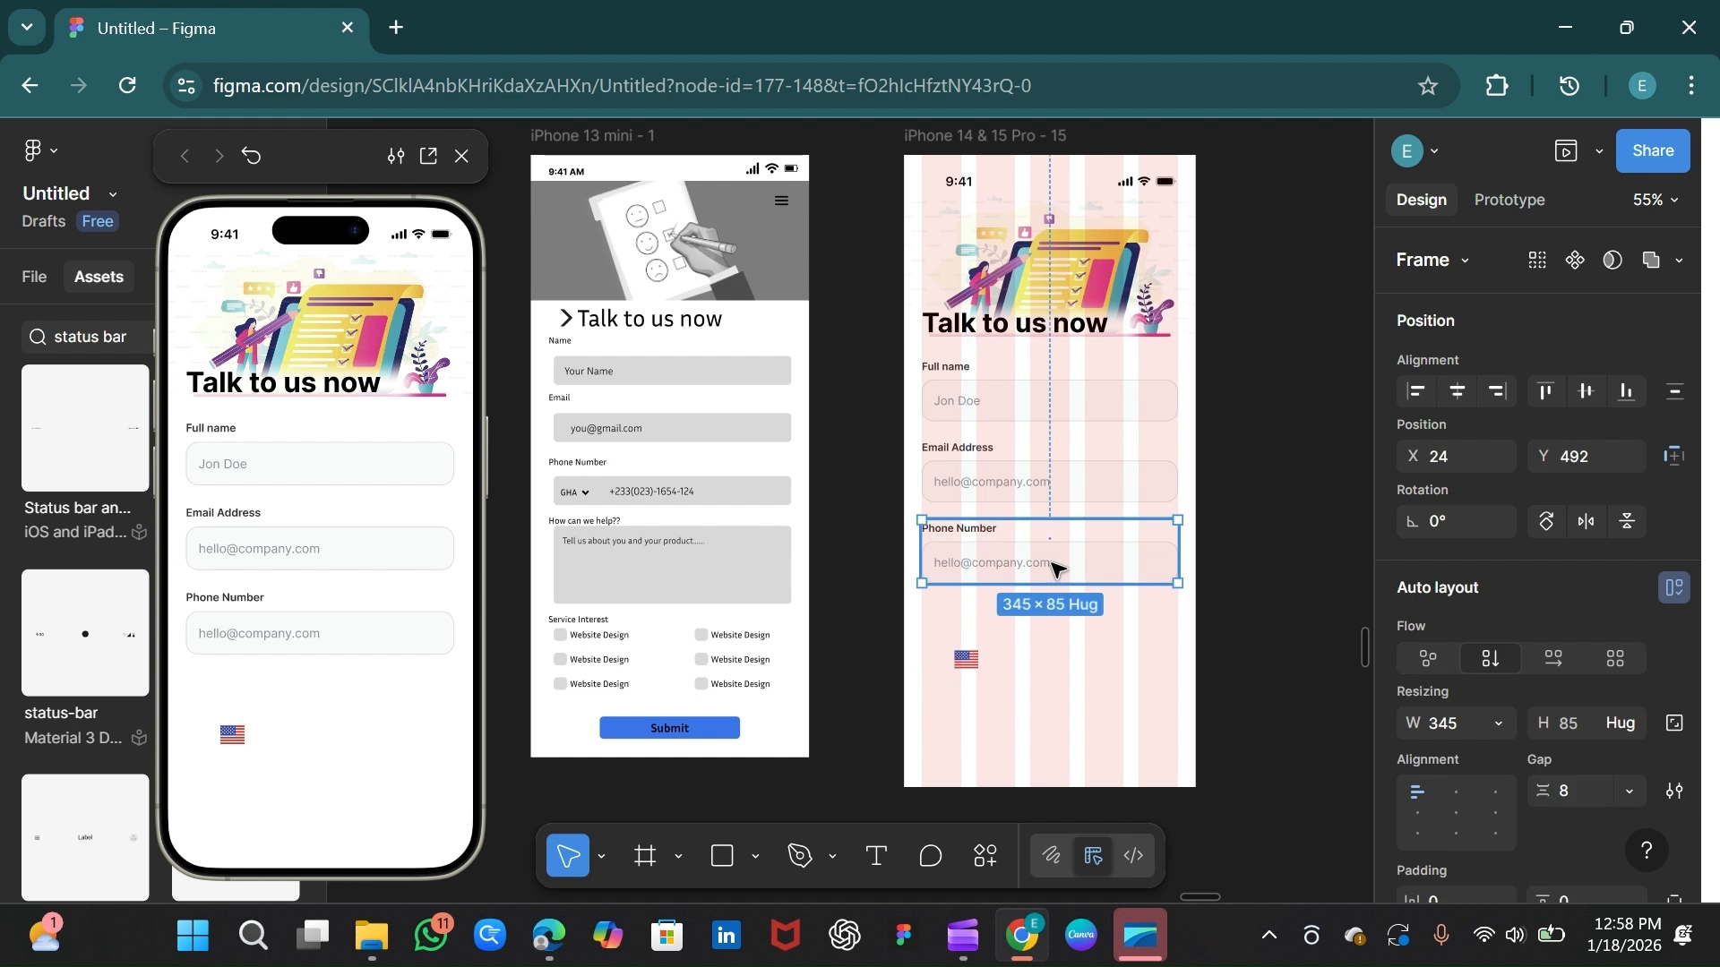
double_click(1059, 570)
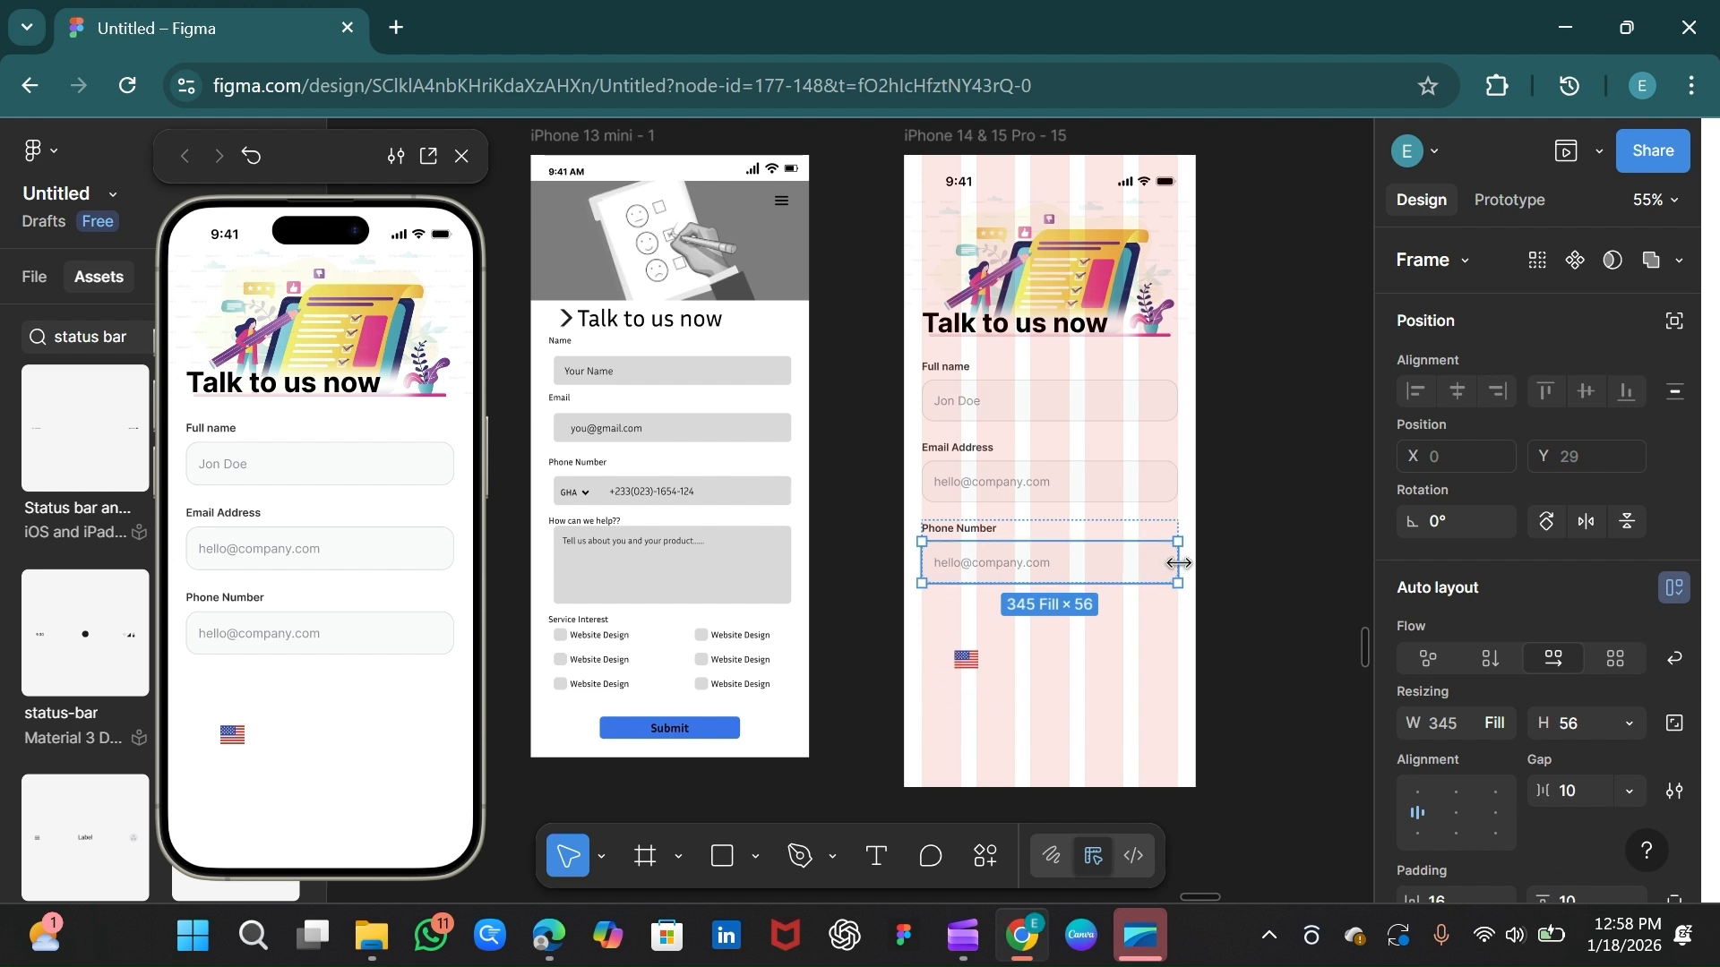
drag(1178, 562, 1034, 563)
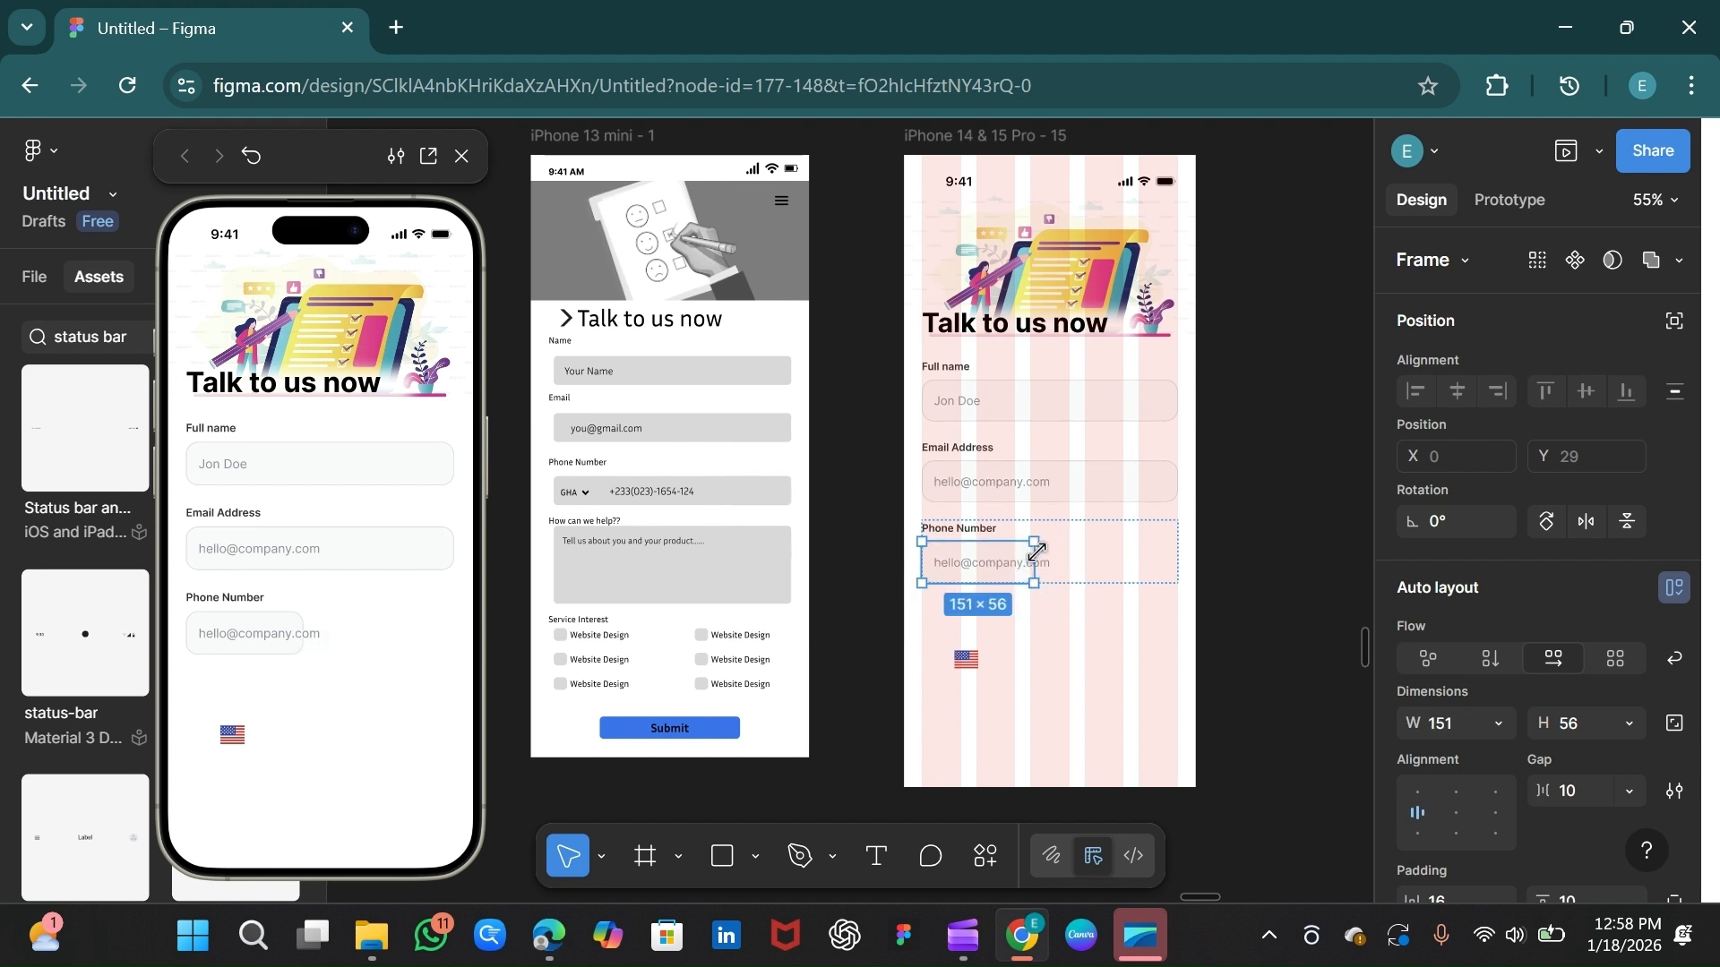
drag(1035, 561, 1201, 561)
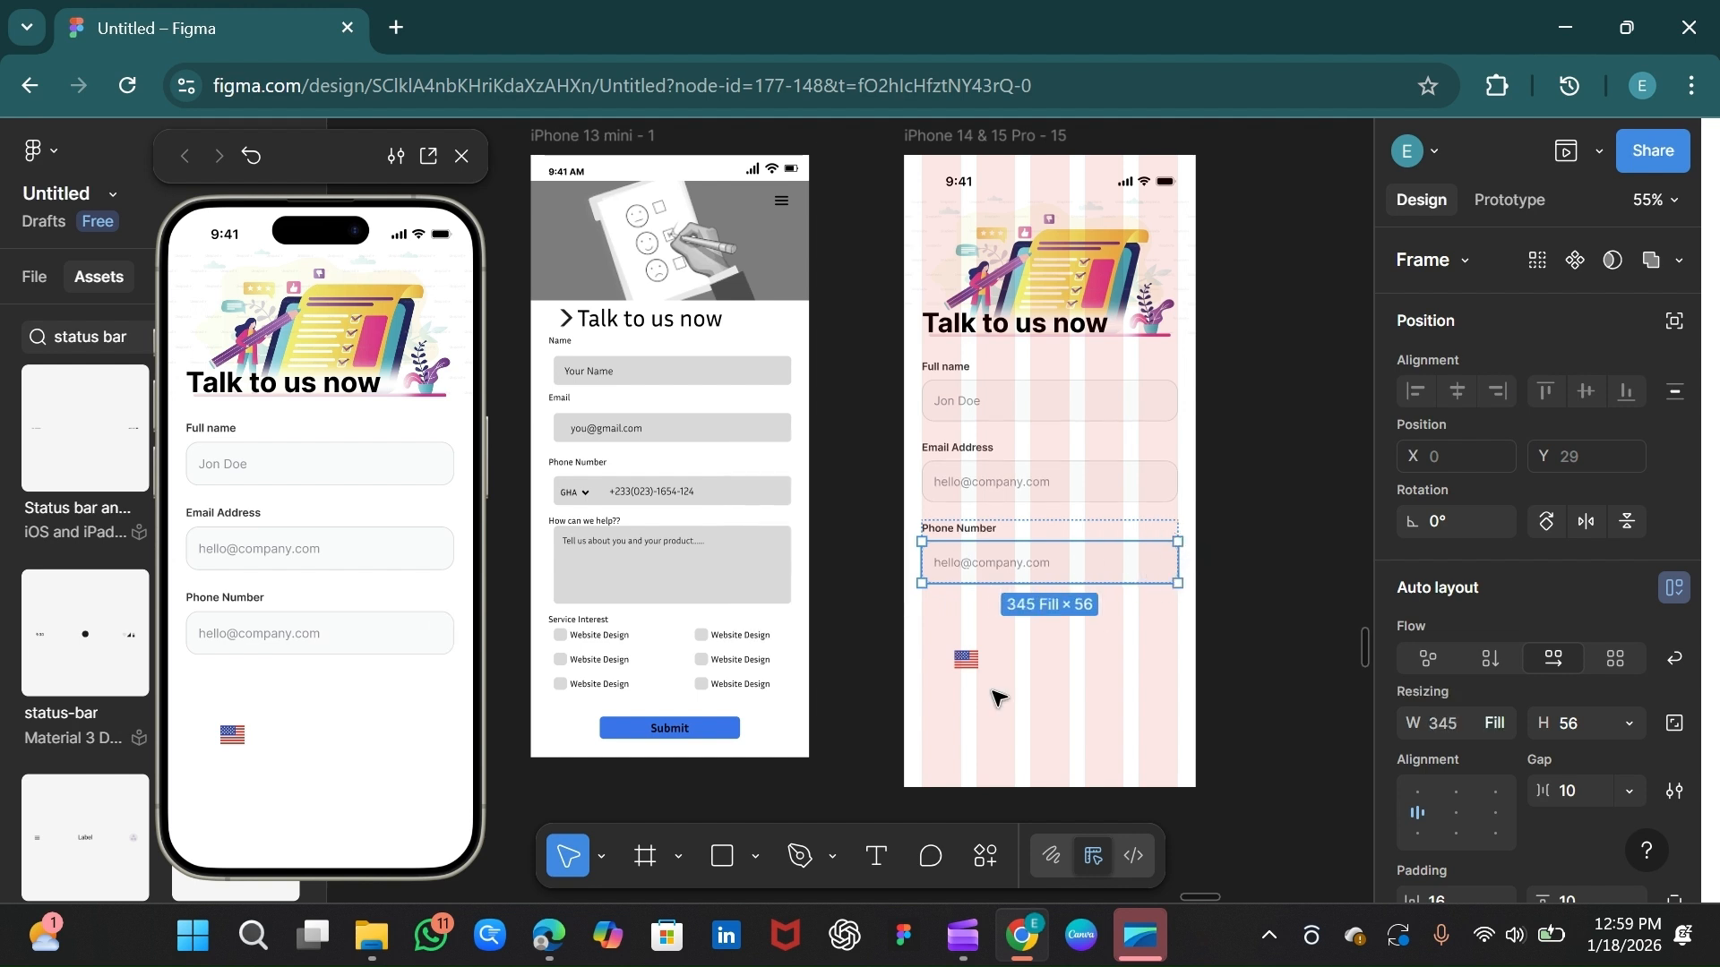
Step: Move the US flag icon into the Phone Number input box, in front of the placeholder text
click(972, 664)
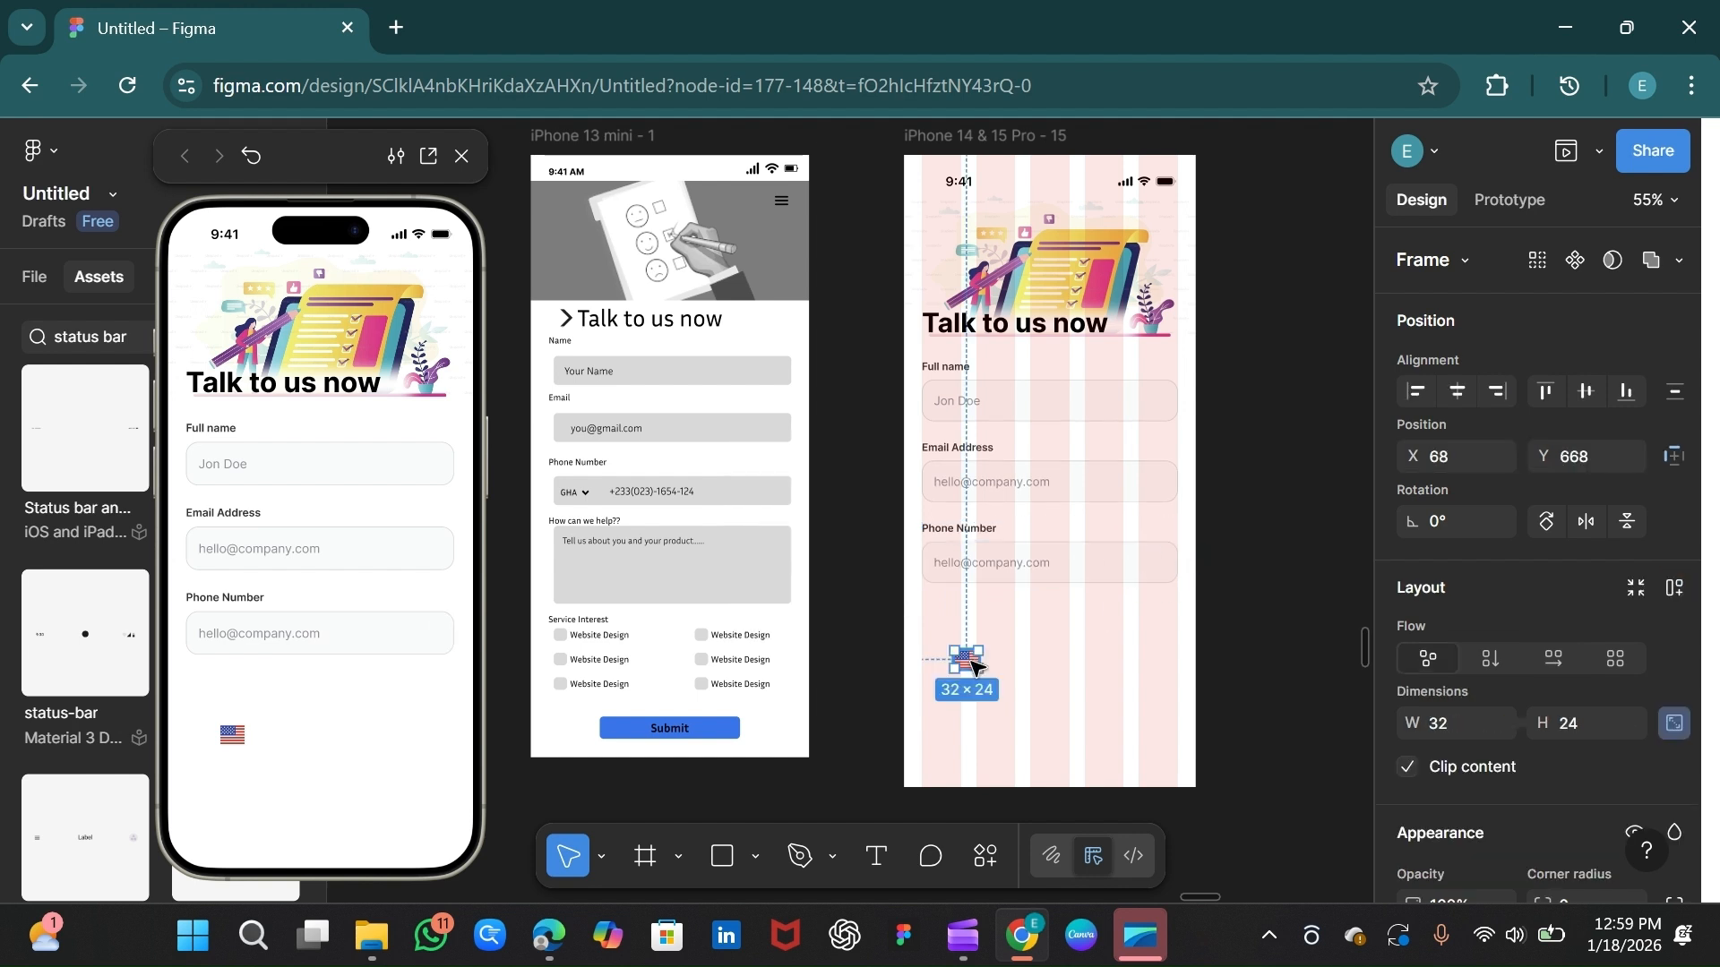
drag(973, 663, 1022, 584)
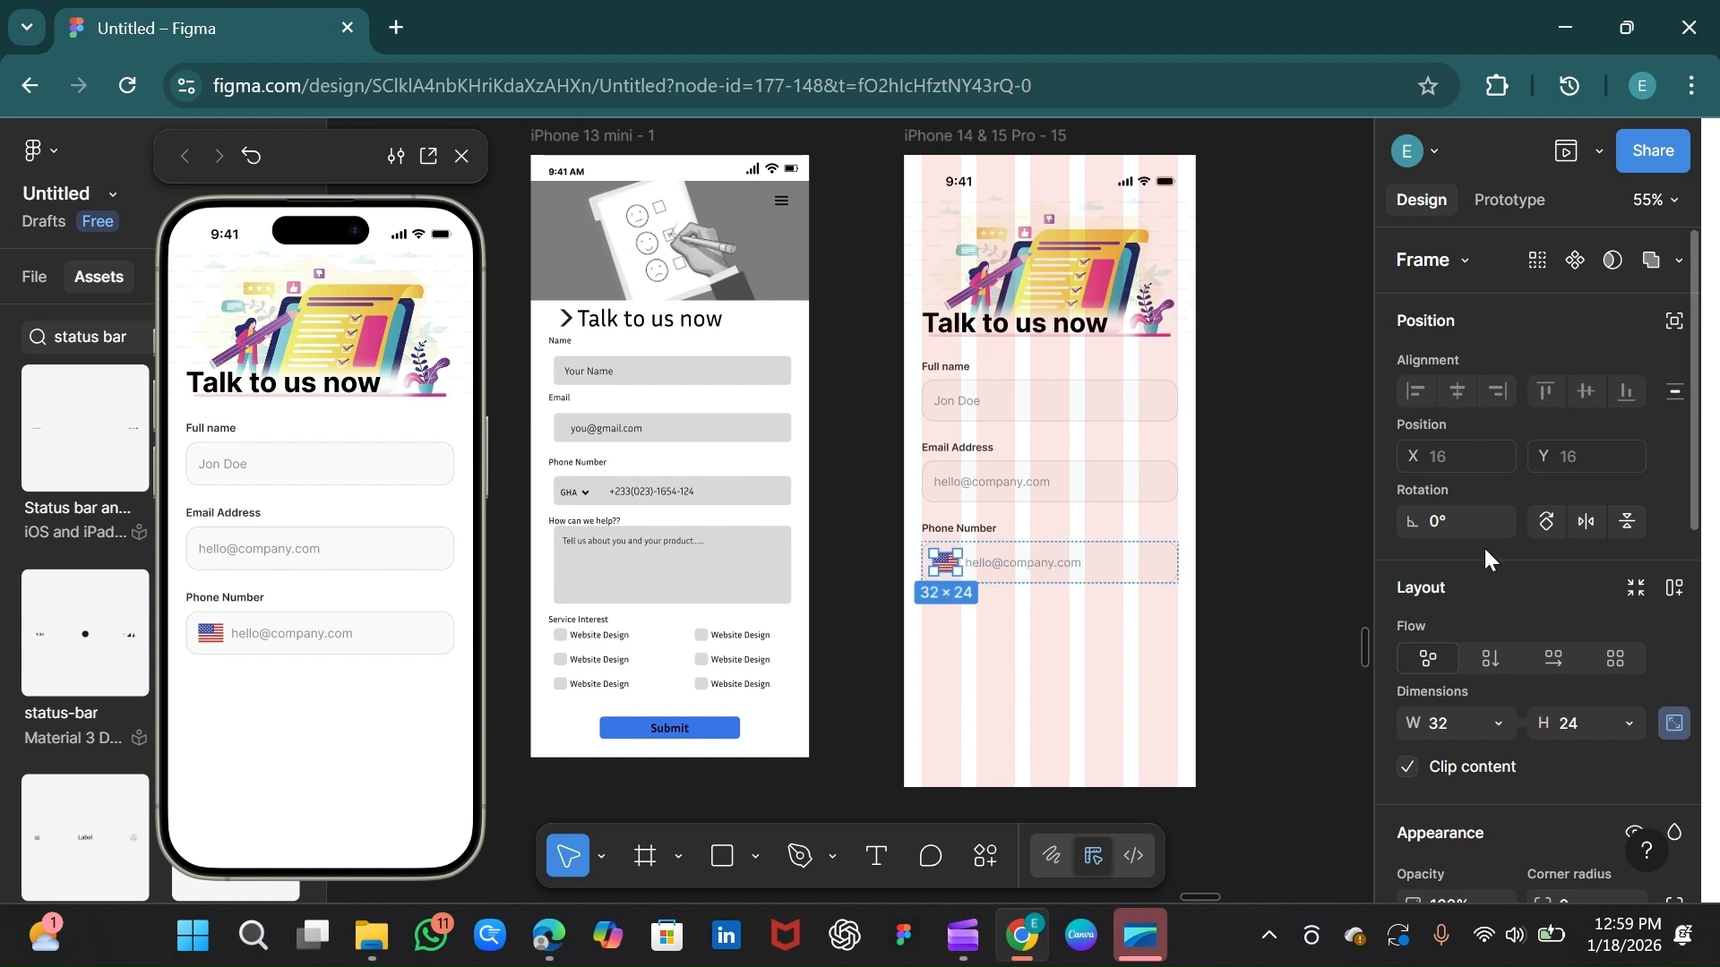
Step: Resize the US flag icon in the Phone Number input to a width of 24 with its proportions locked
click(1464, 728)
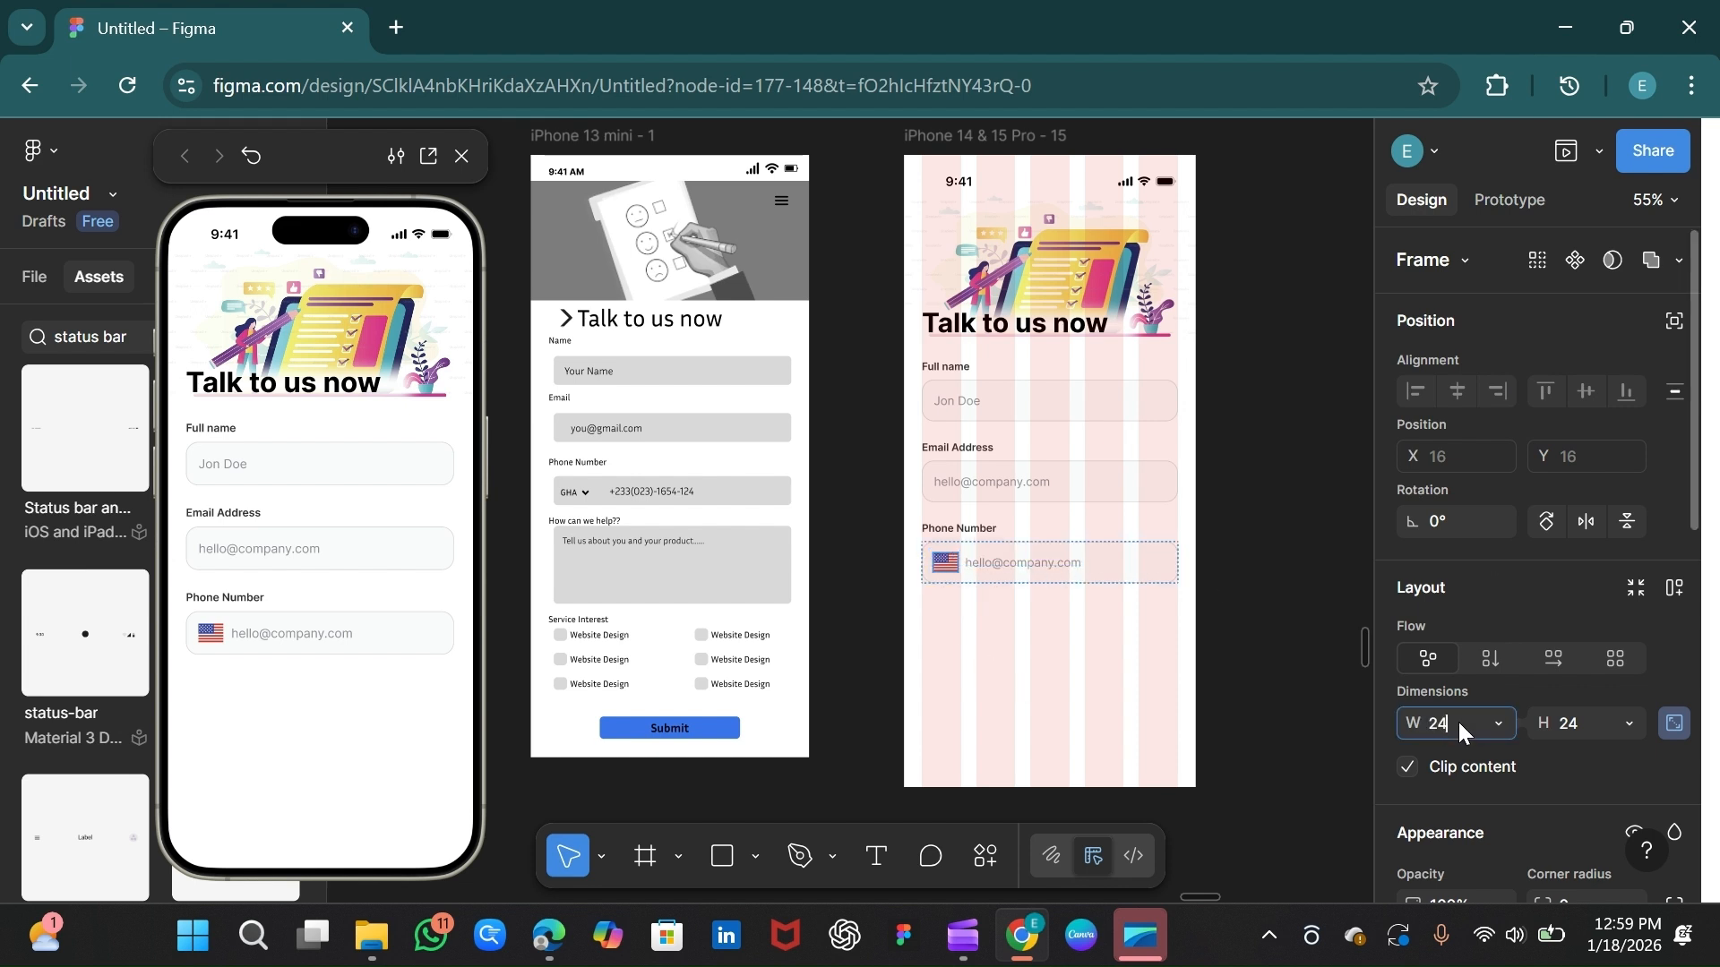
key(Return)
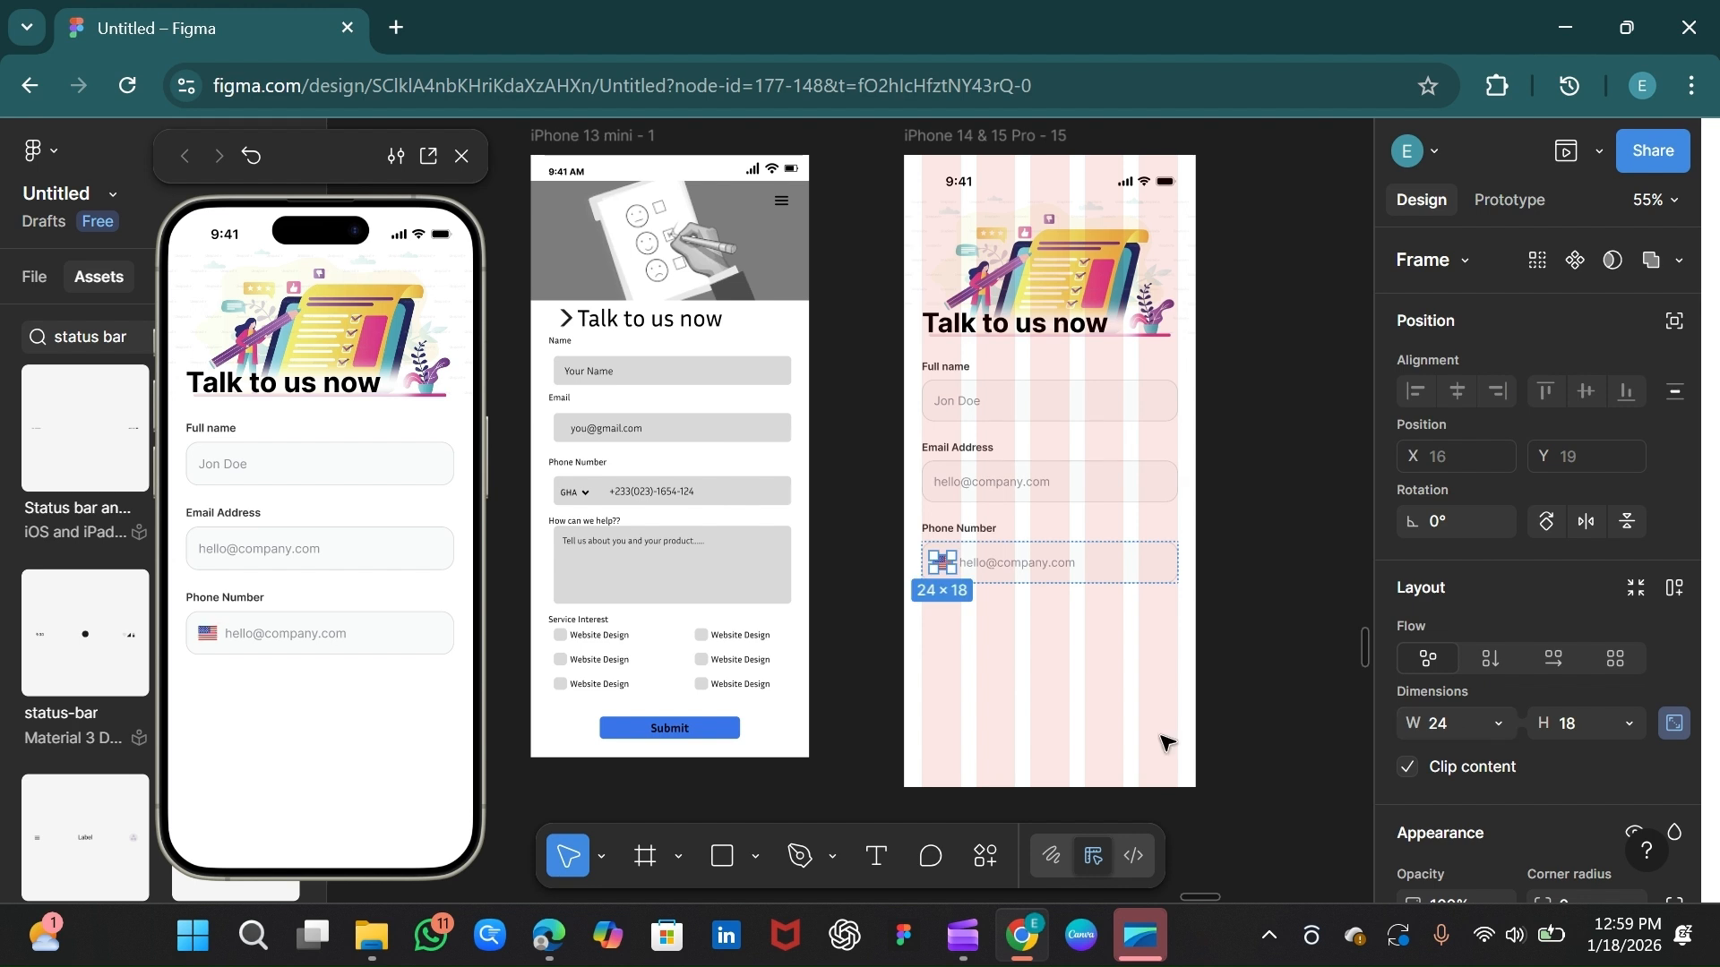
Step: Duplicate the placeholder text in the Phone Number input and change the copy beside the flag to "+1"
click(1018, 570)
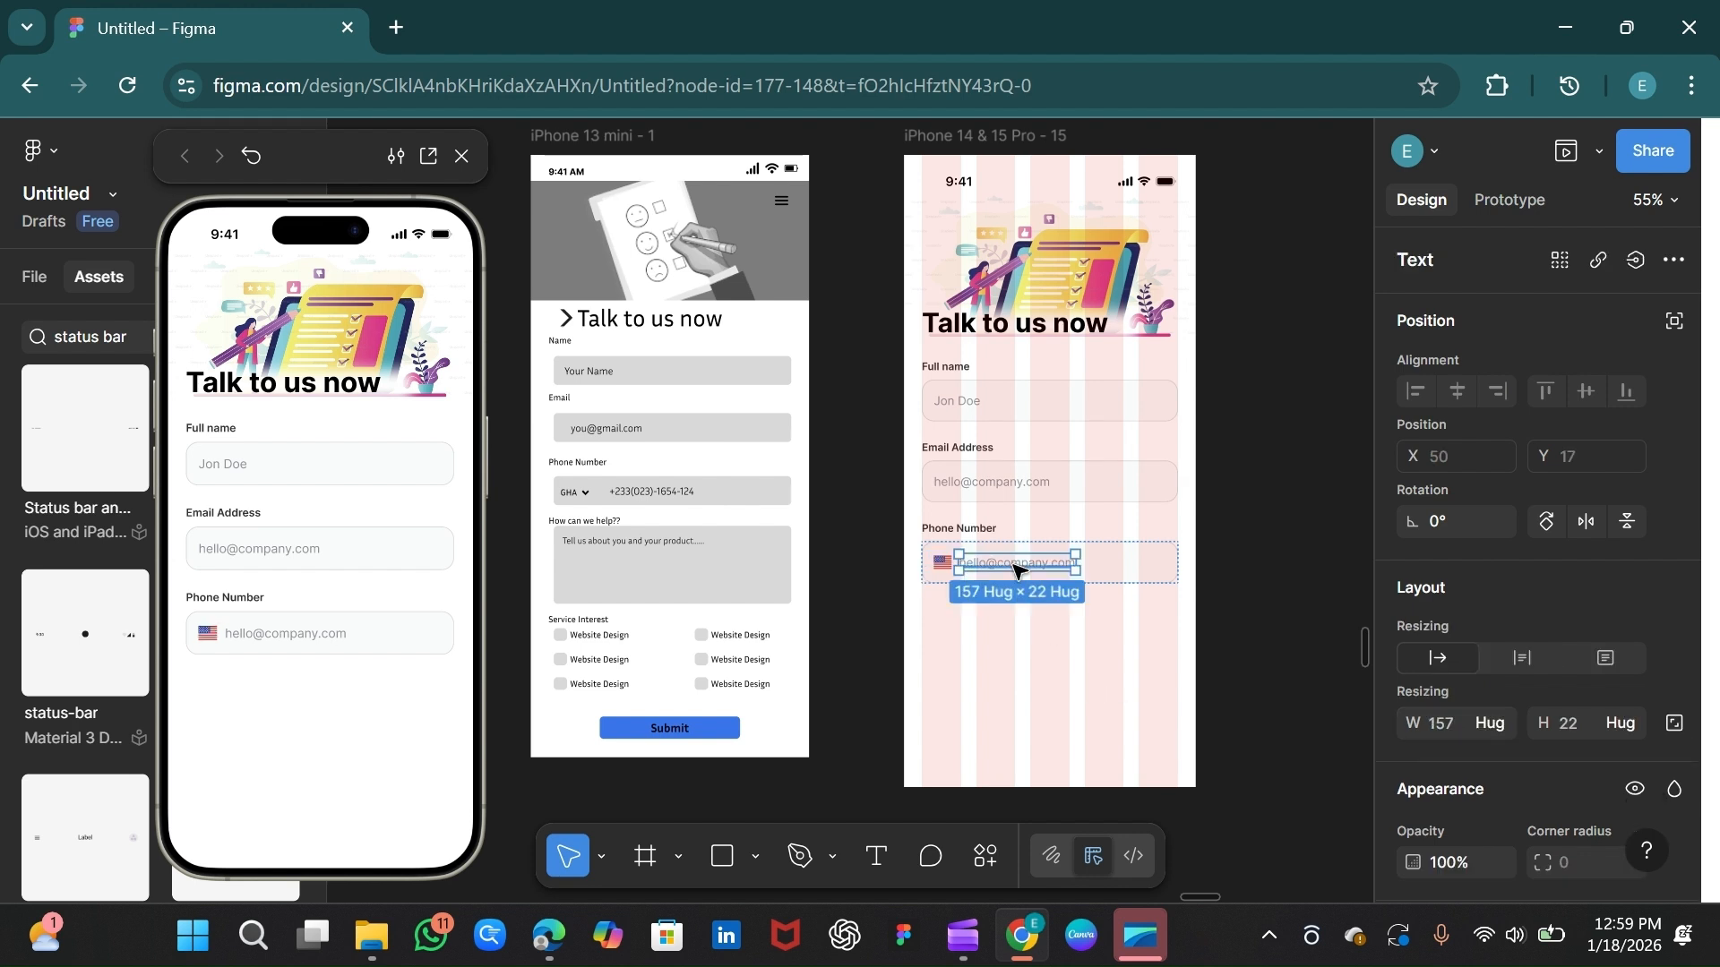
key(ctrl+d)
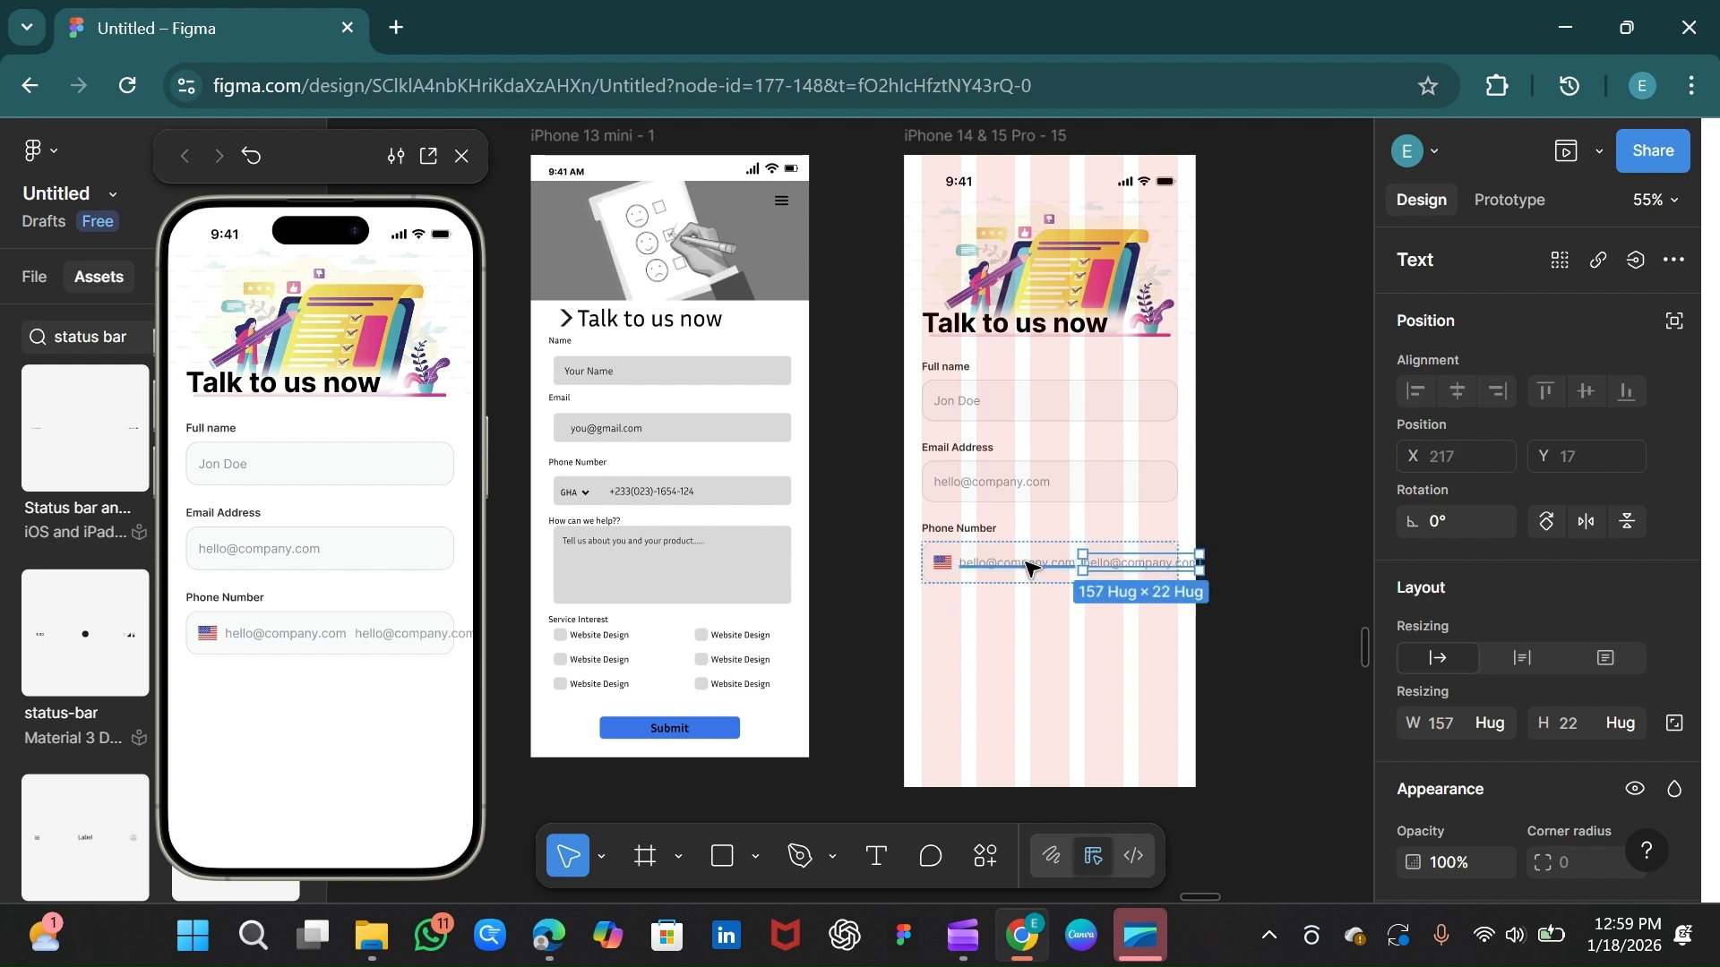
click(1027, 567)
double_click(1023, 564)
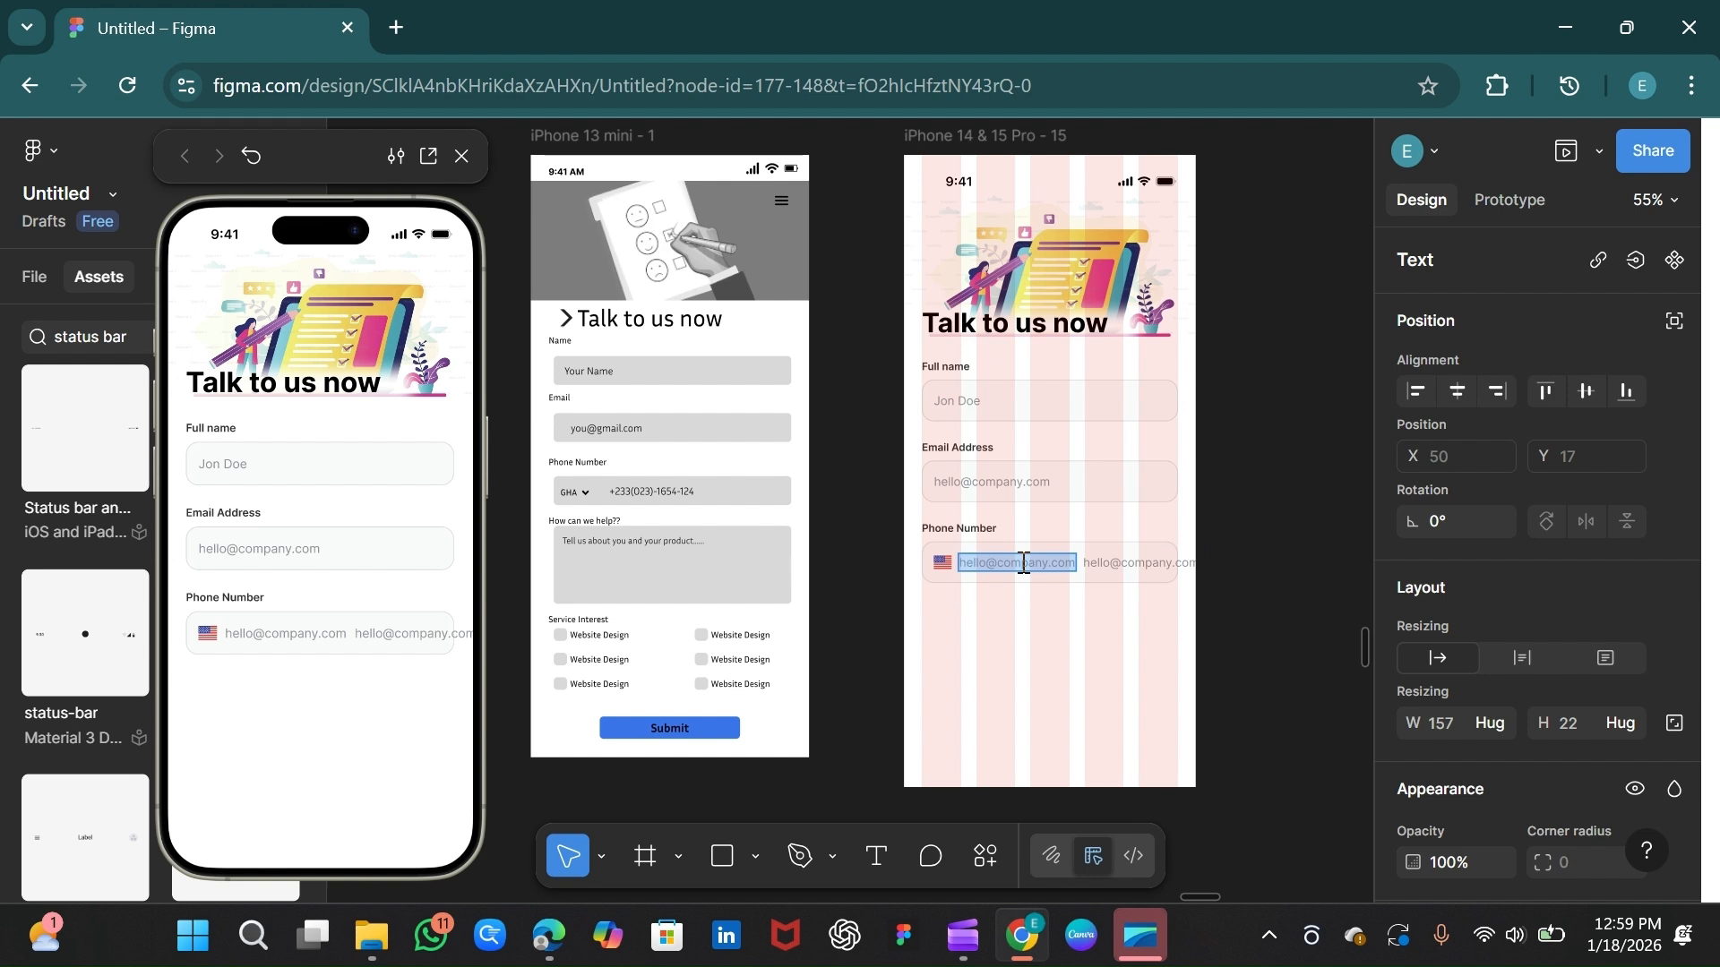
key(BackSpace)
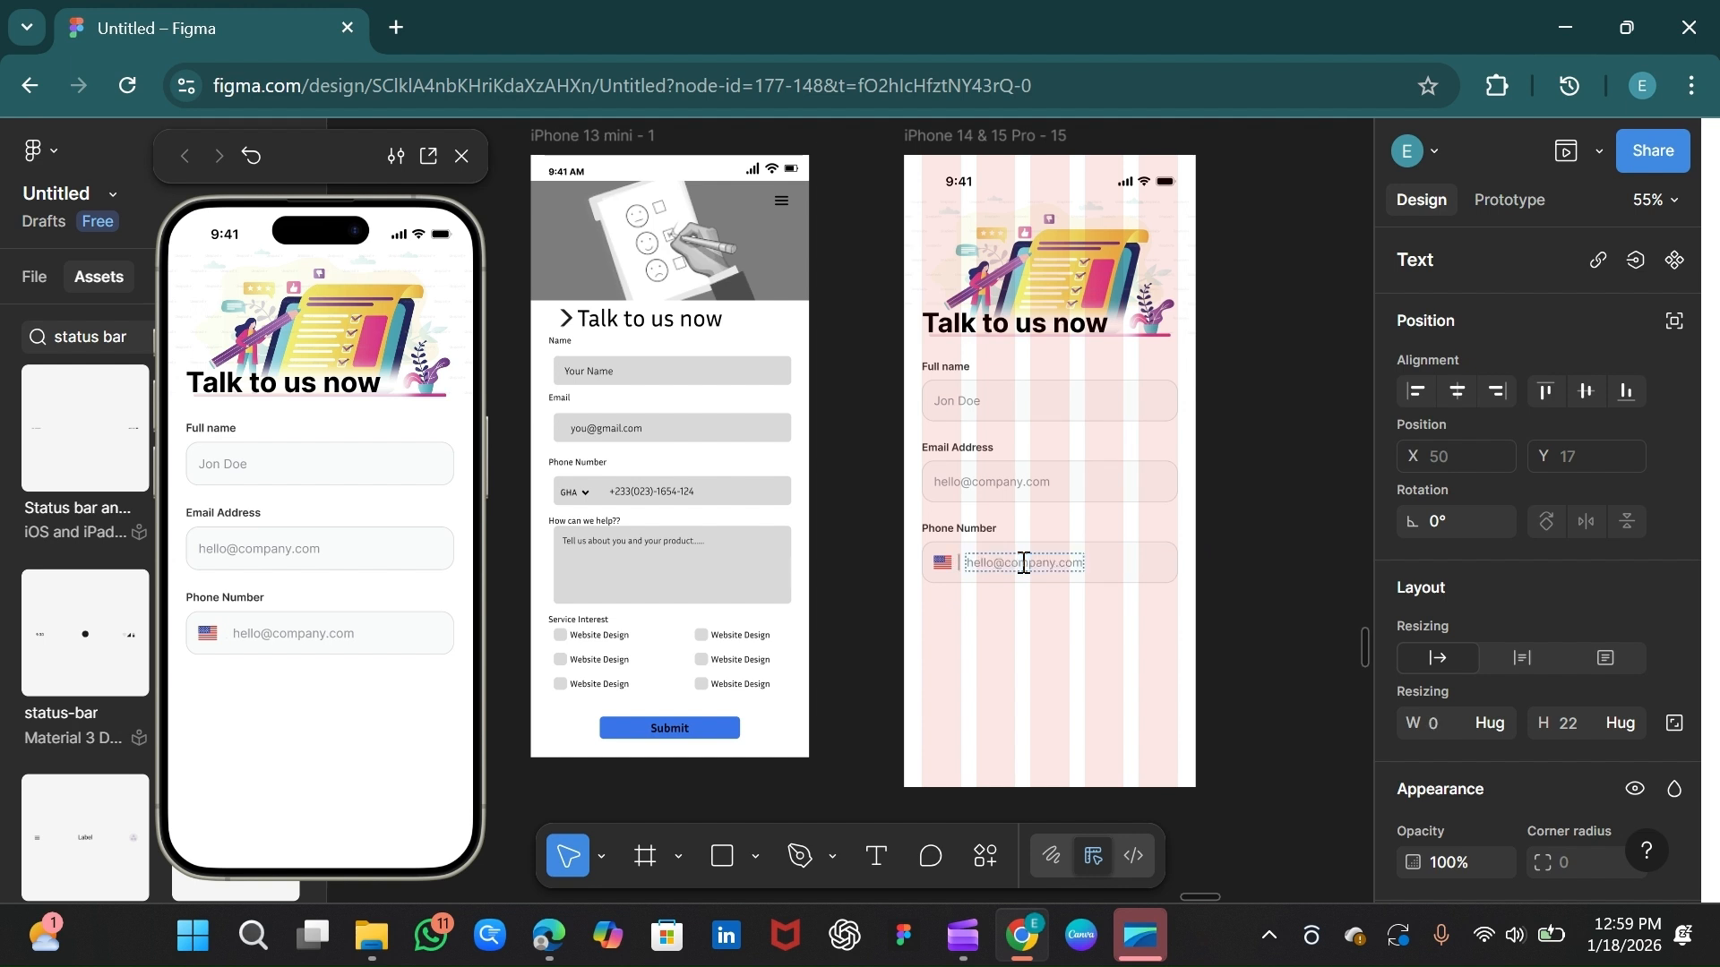
text(+1)
key(Escape)
Step: Try changing the "+1" text's fill color to 333333, and undo the change
scroll(1598, 621, down, 7)
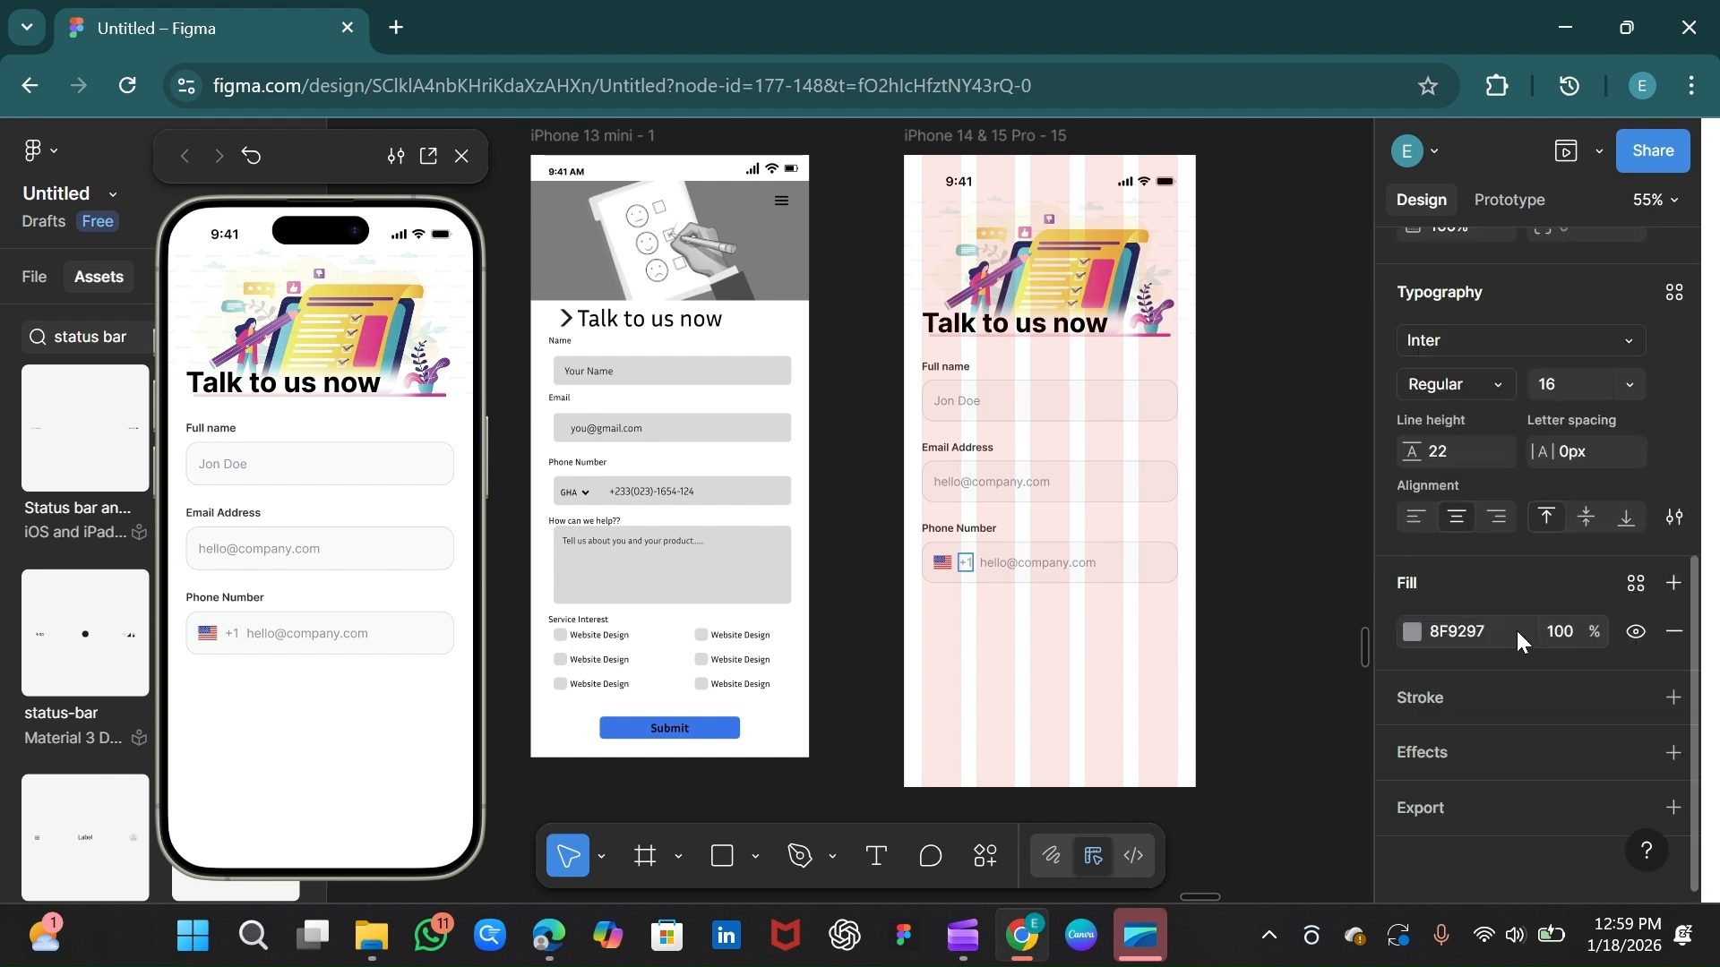
click(1494, 630)
text(333333)
key(Return)
key(ctrl+z)
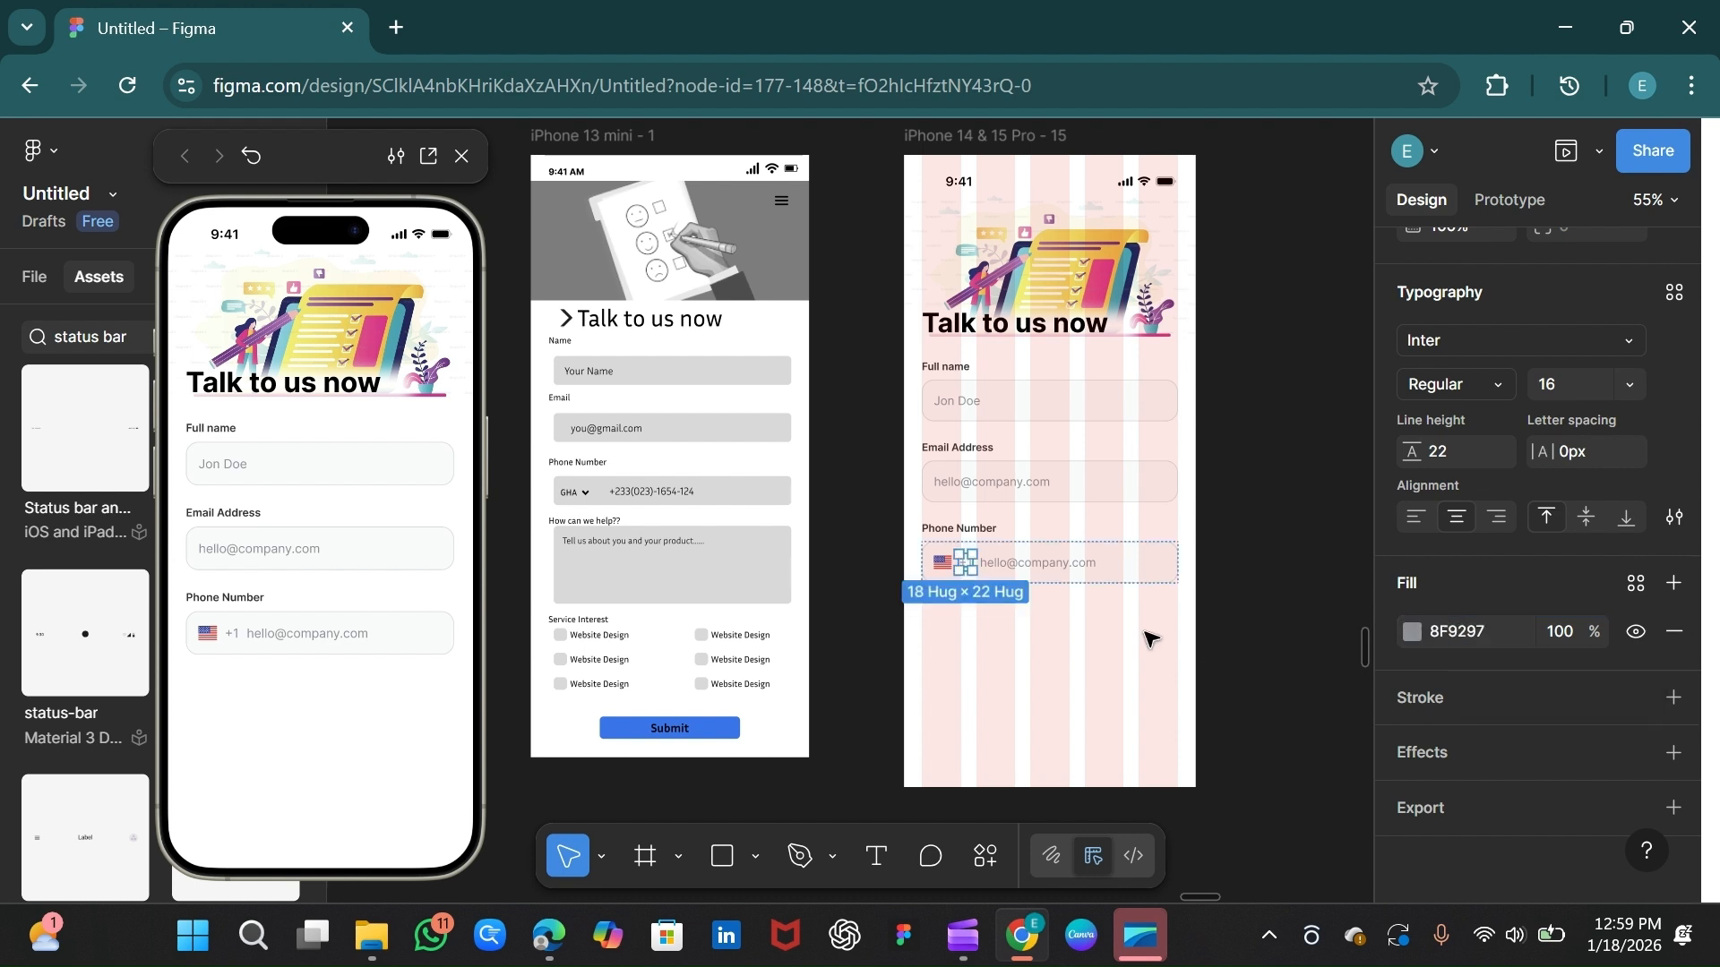
Step: Set the "+1" text's fill color to 333333 at 100% opacity
click(1491, 637)
text(333333)
key(Return)
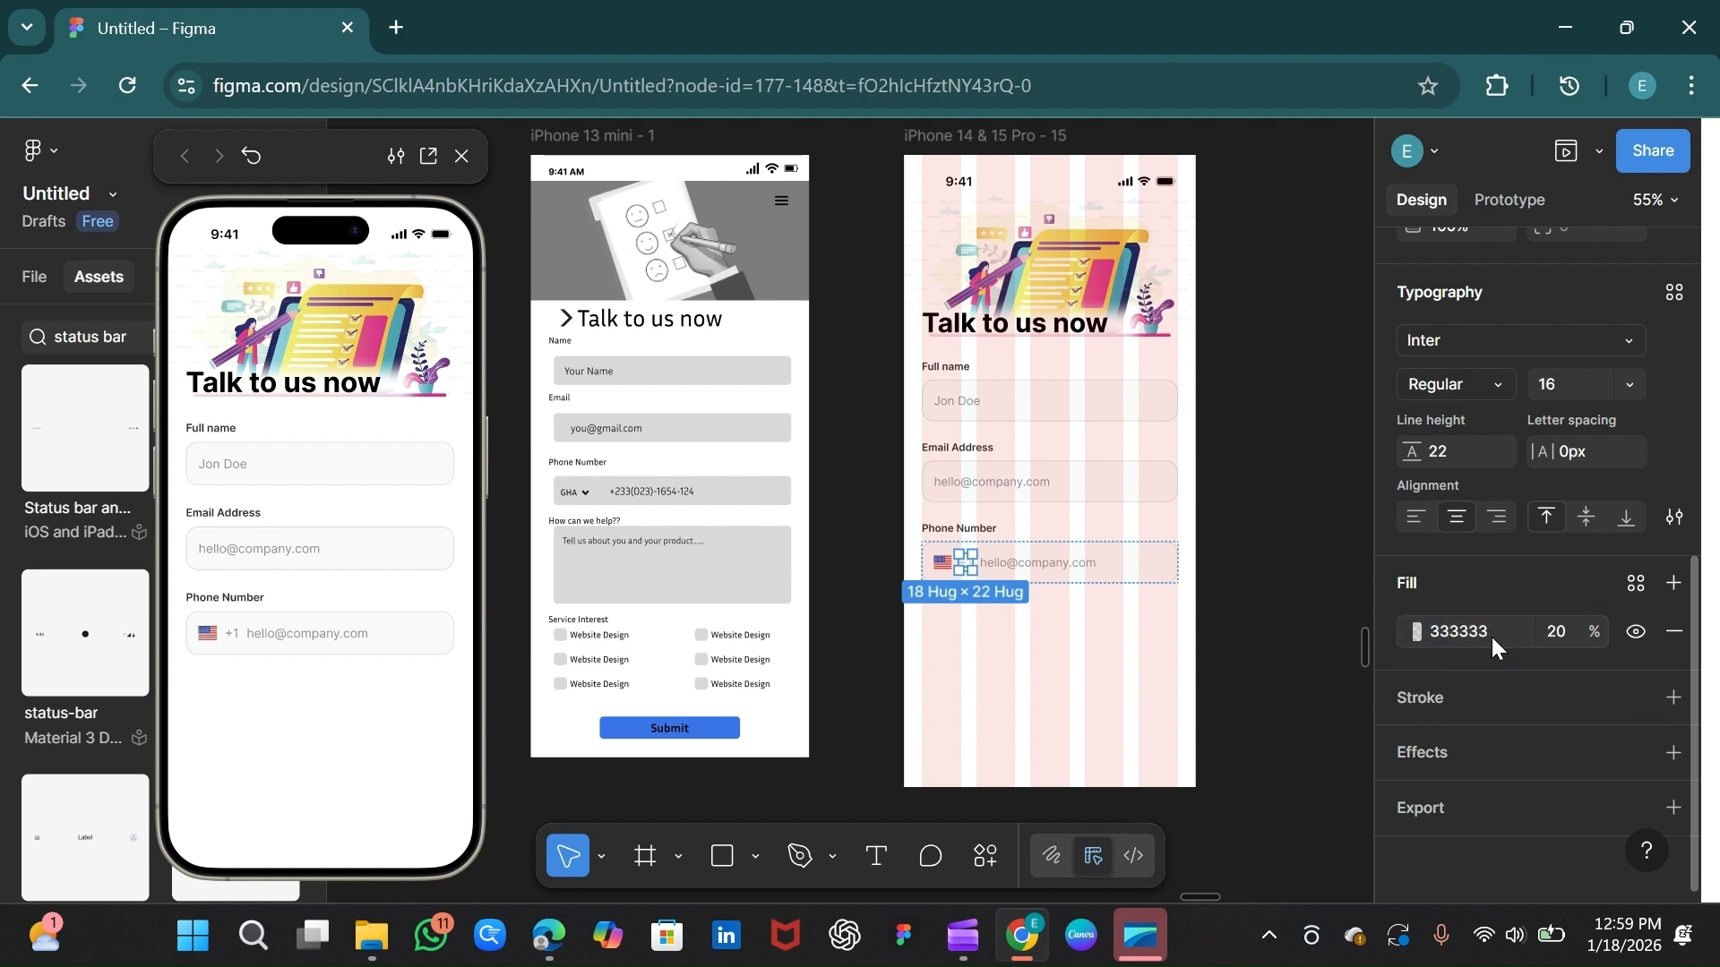
click(1572, 632)
key(Return)
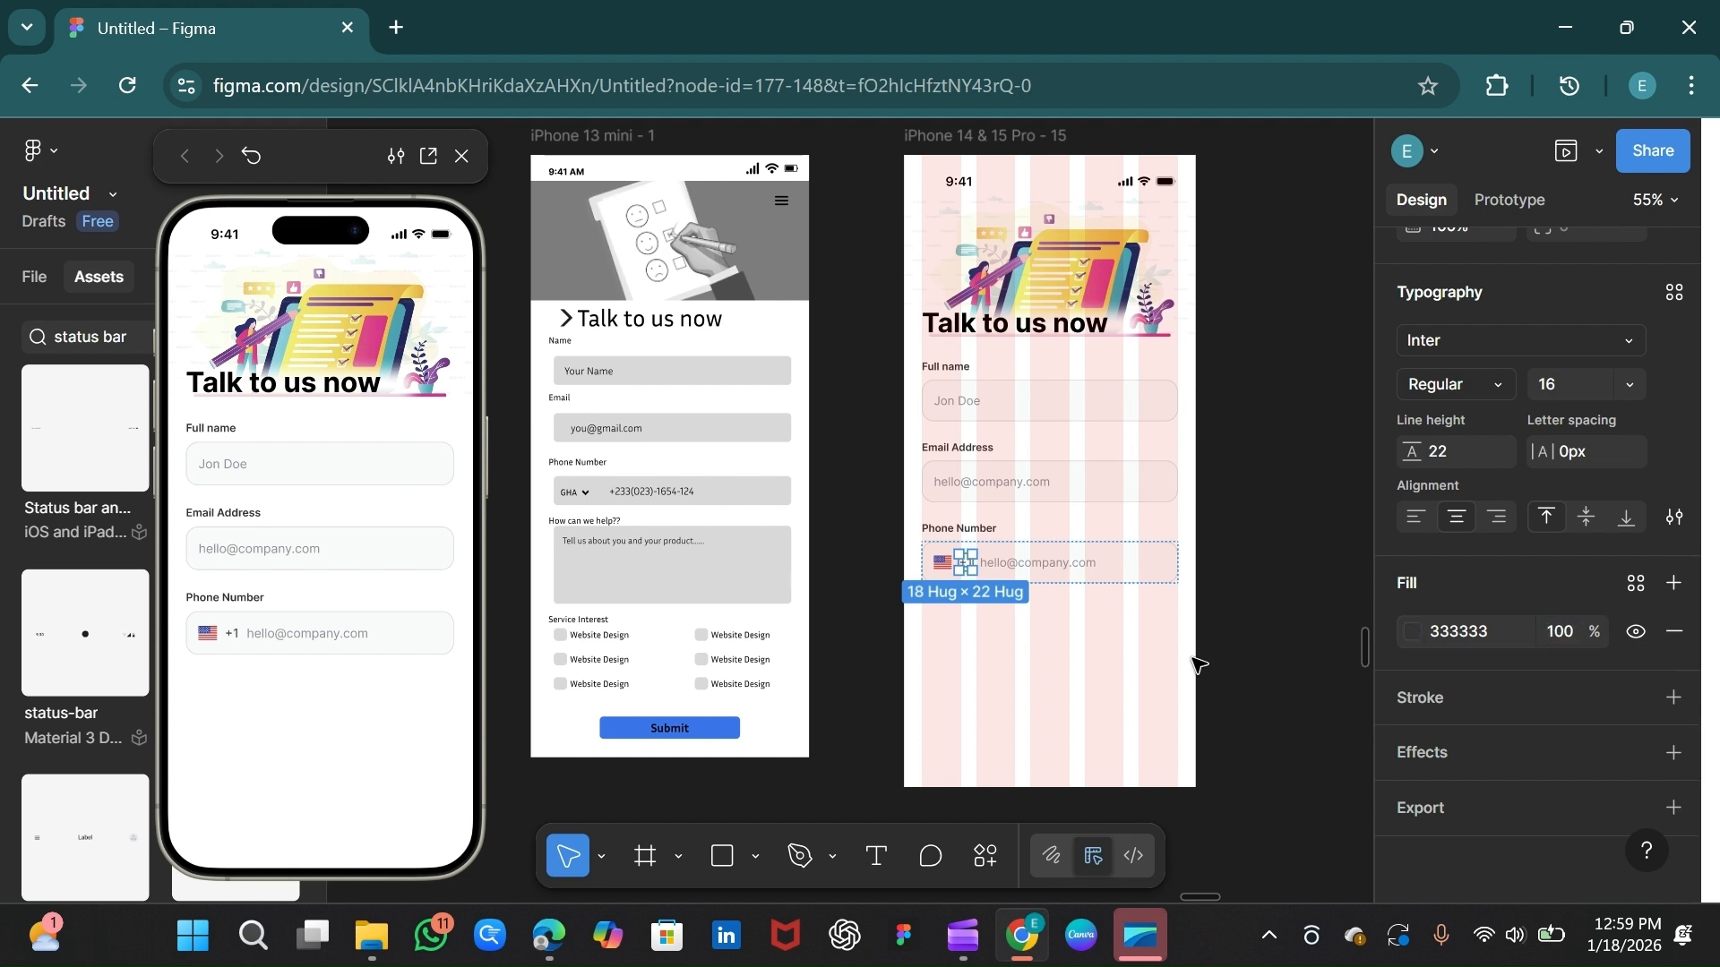
click(1089, 685)
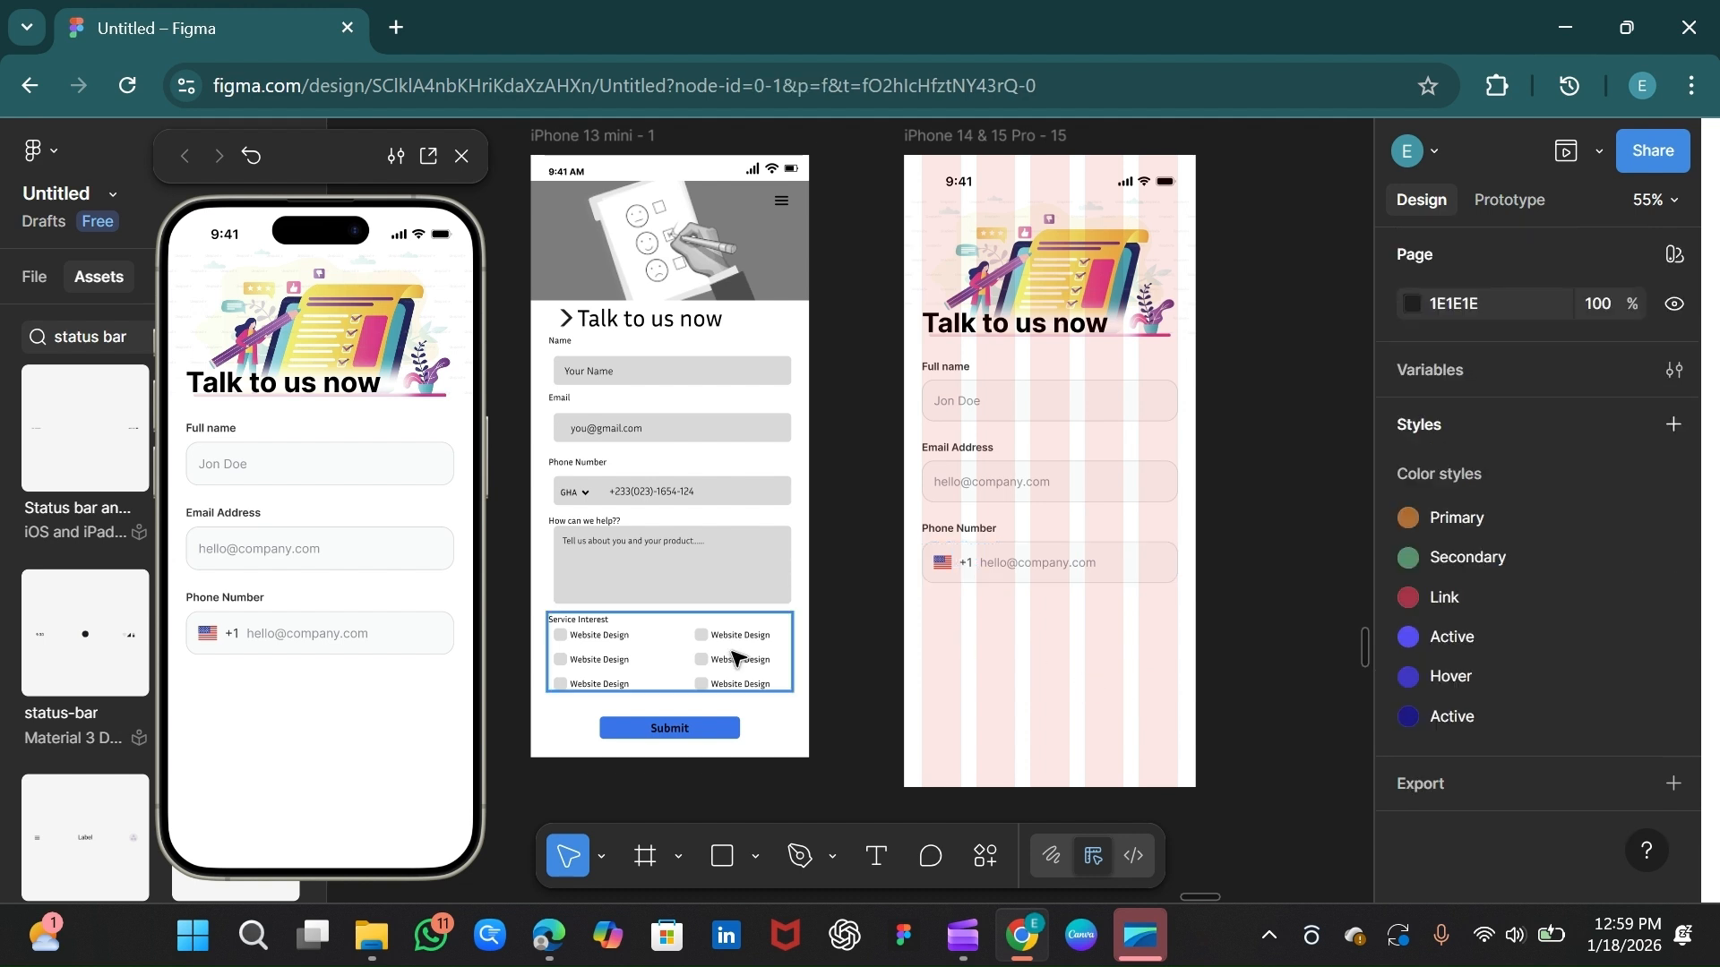
Step: Move the dropdown arrow from the wireframe's phone field into the Phone Number input, between "+1" and the placeholder, and preview the iPhone 14 & 15 Pro frame
click(588, 498)
double_click(588, 498)
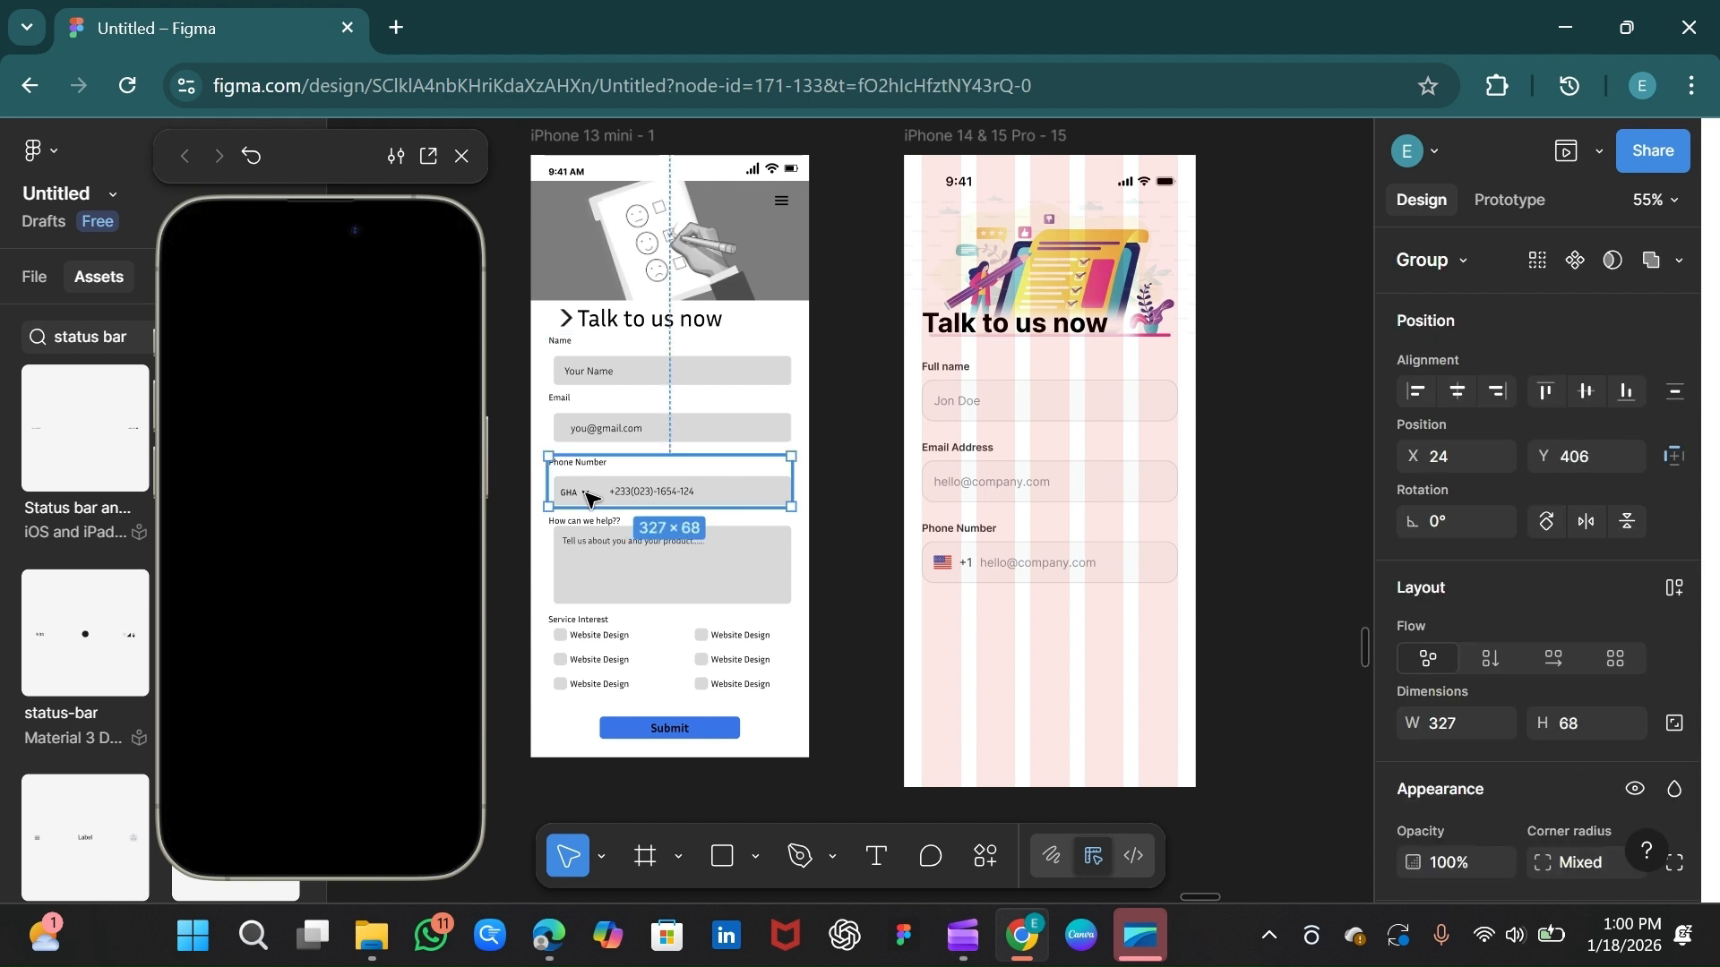
double_click(589, 498)
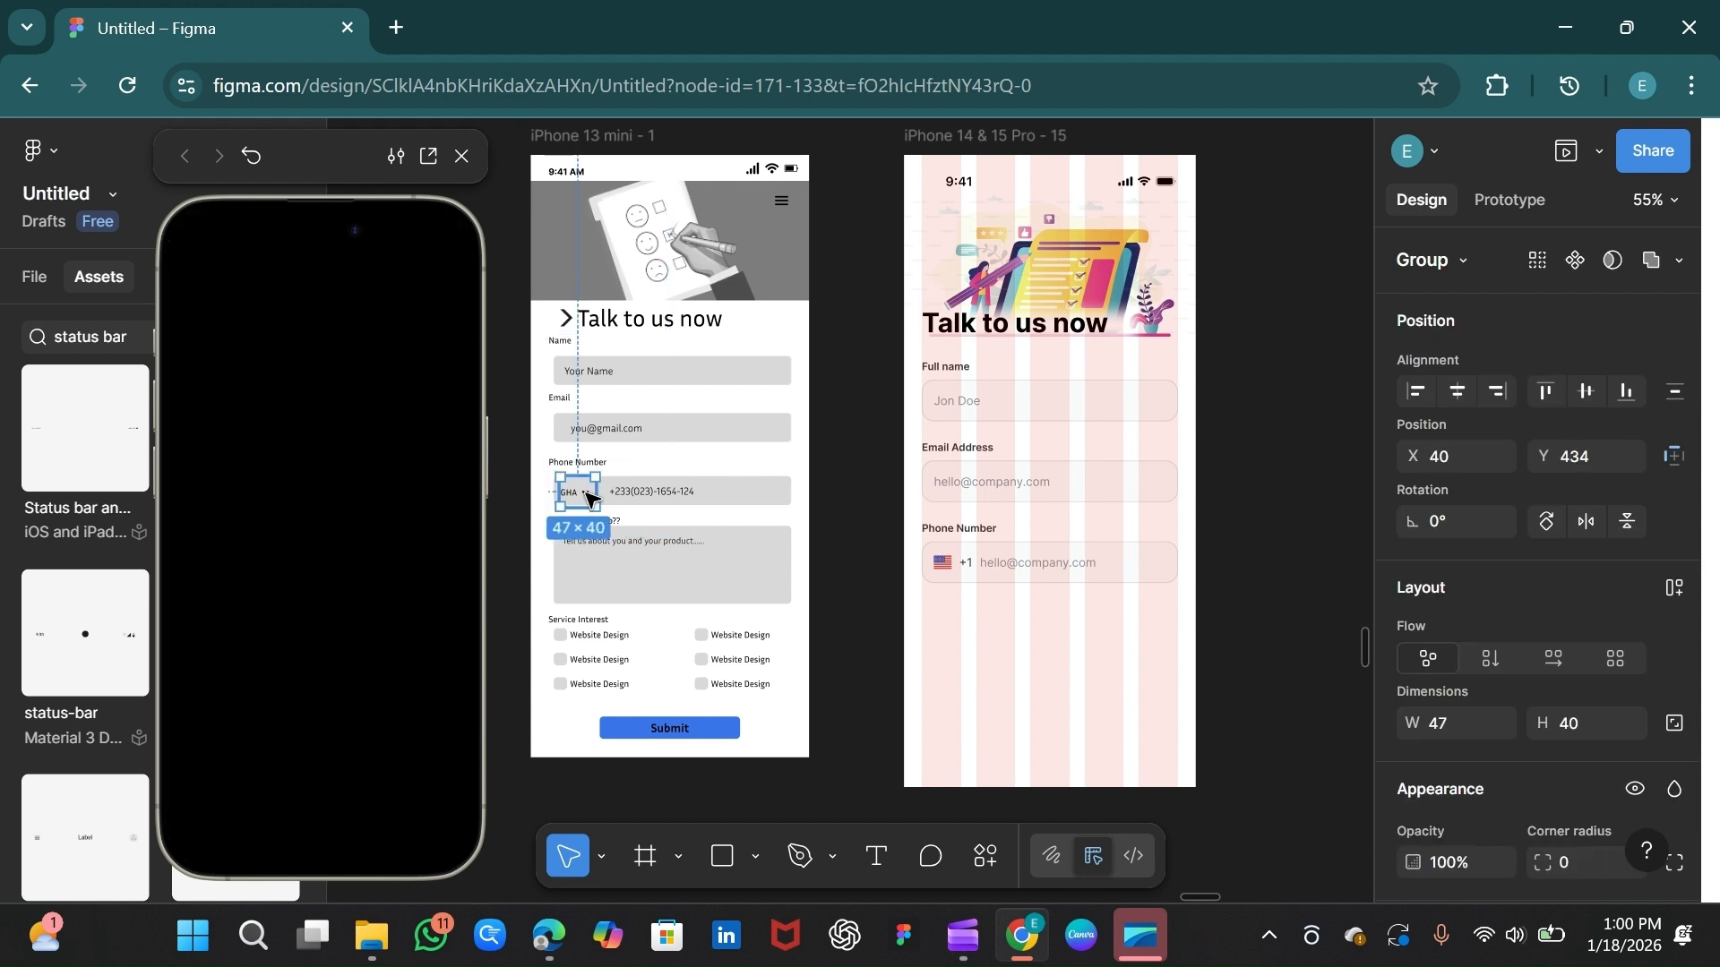
double_click(588, 498)
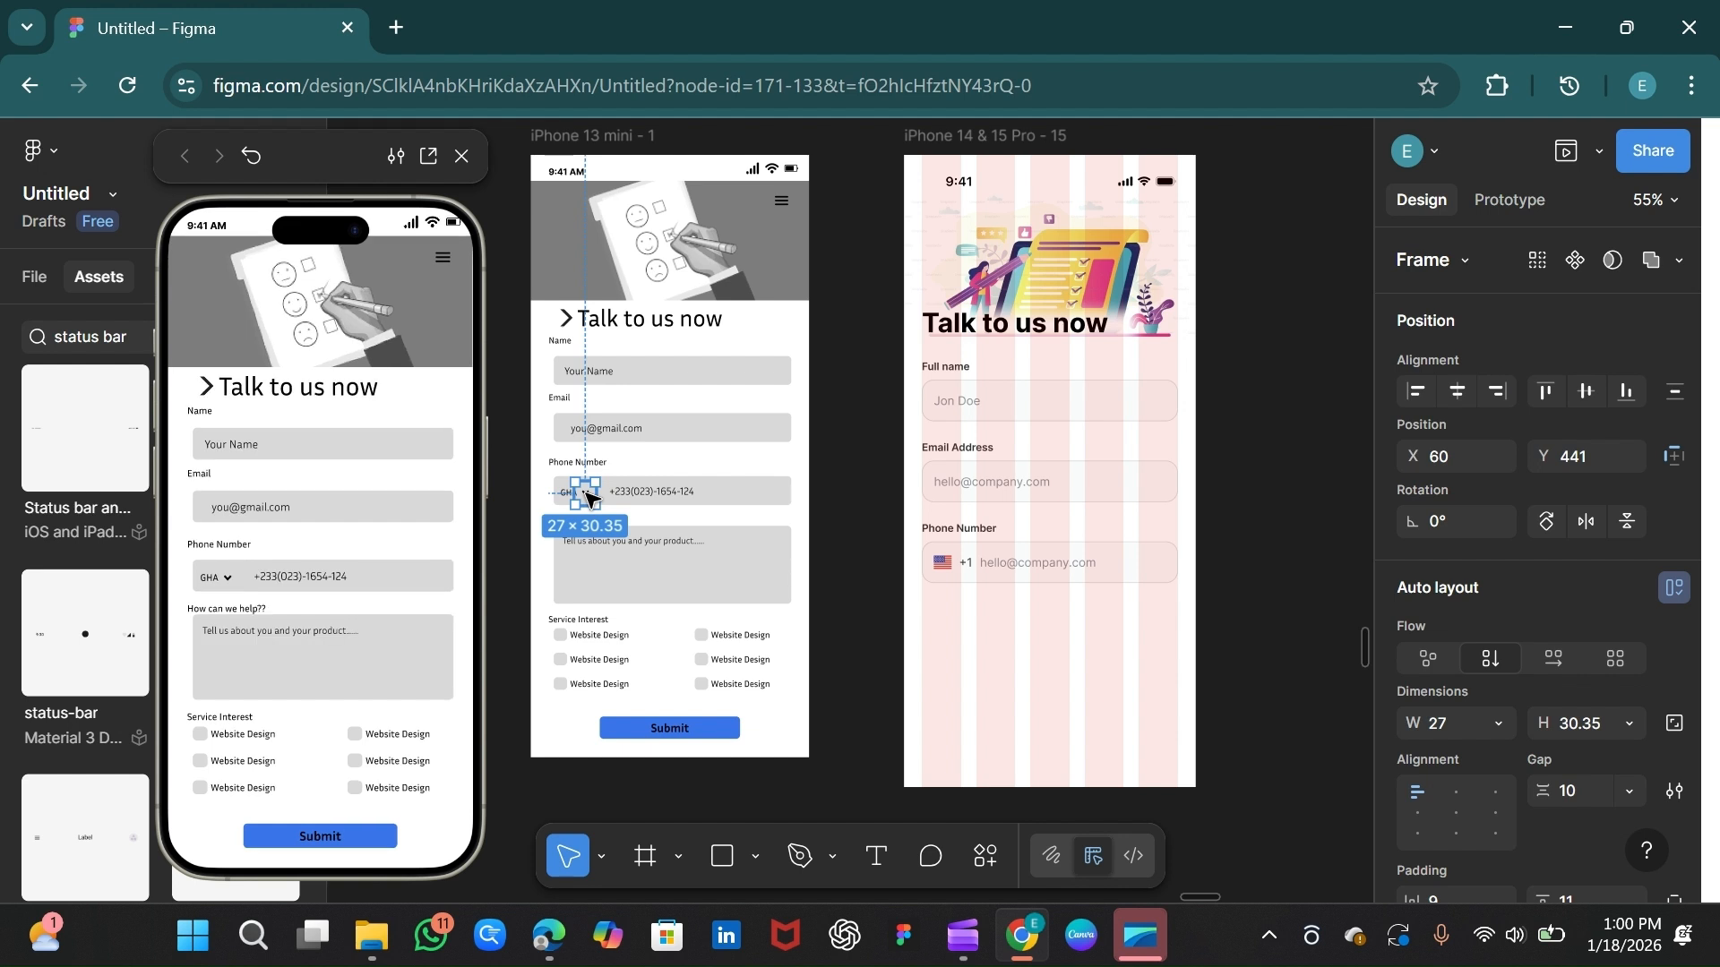
drag(588, 500, 1009, 626)
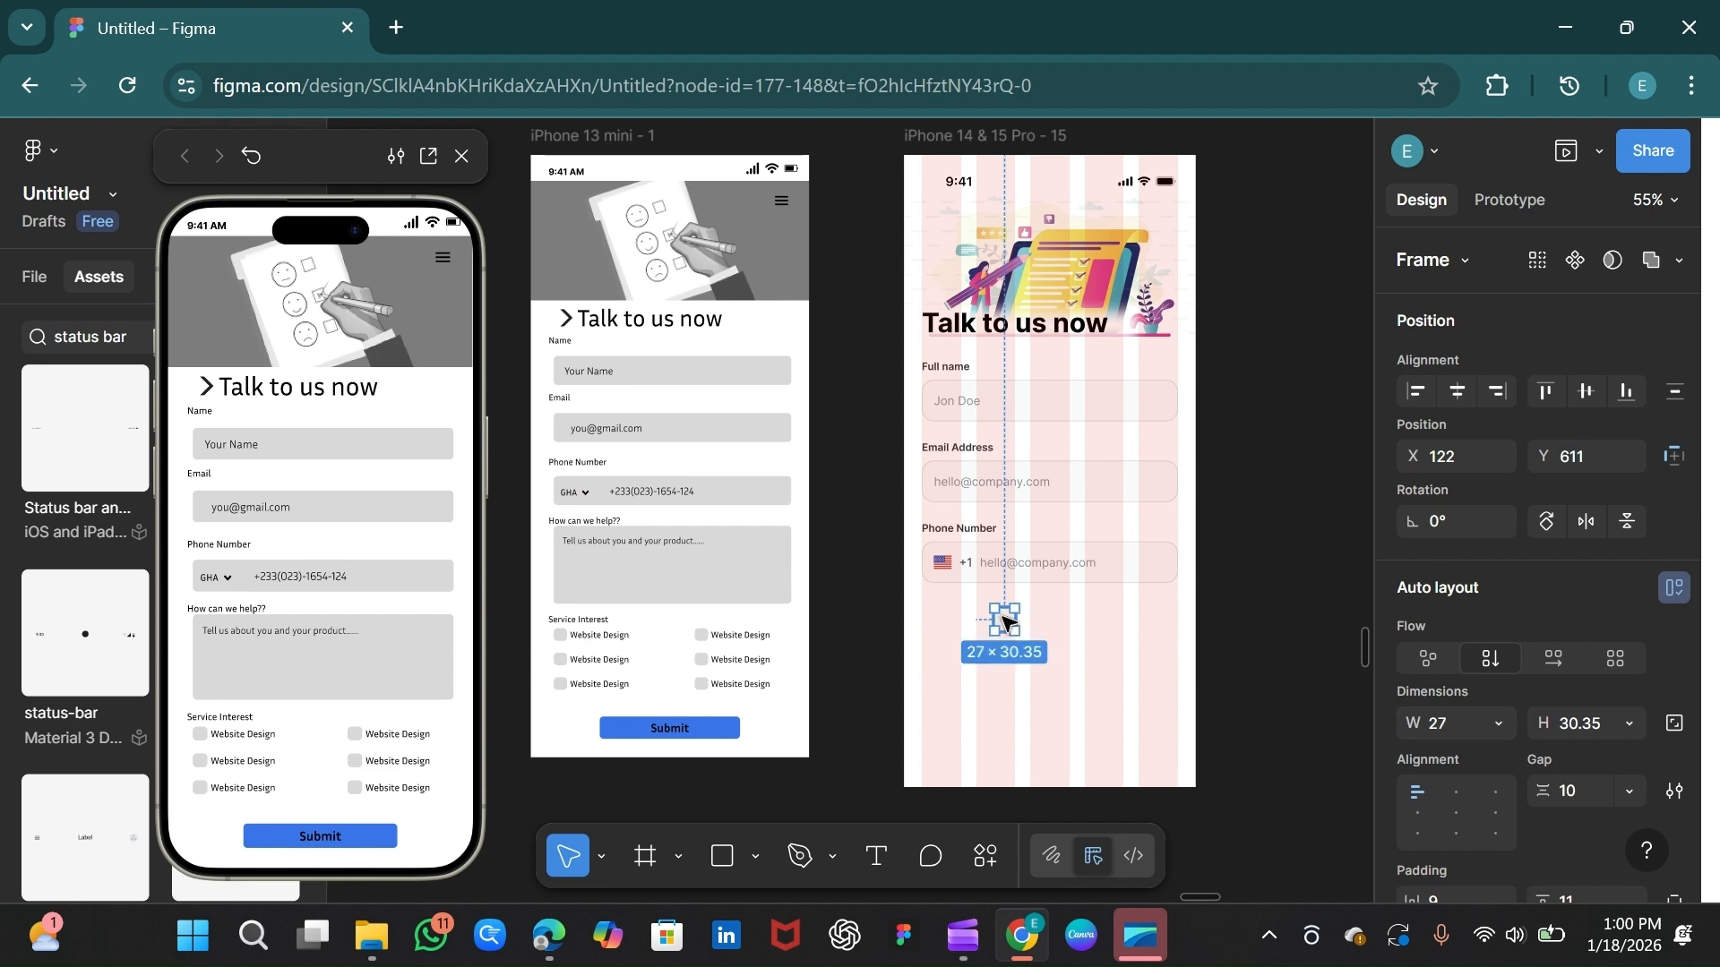
drag(1002, 625, 1043, 595)
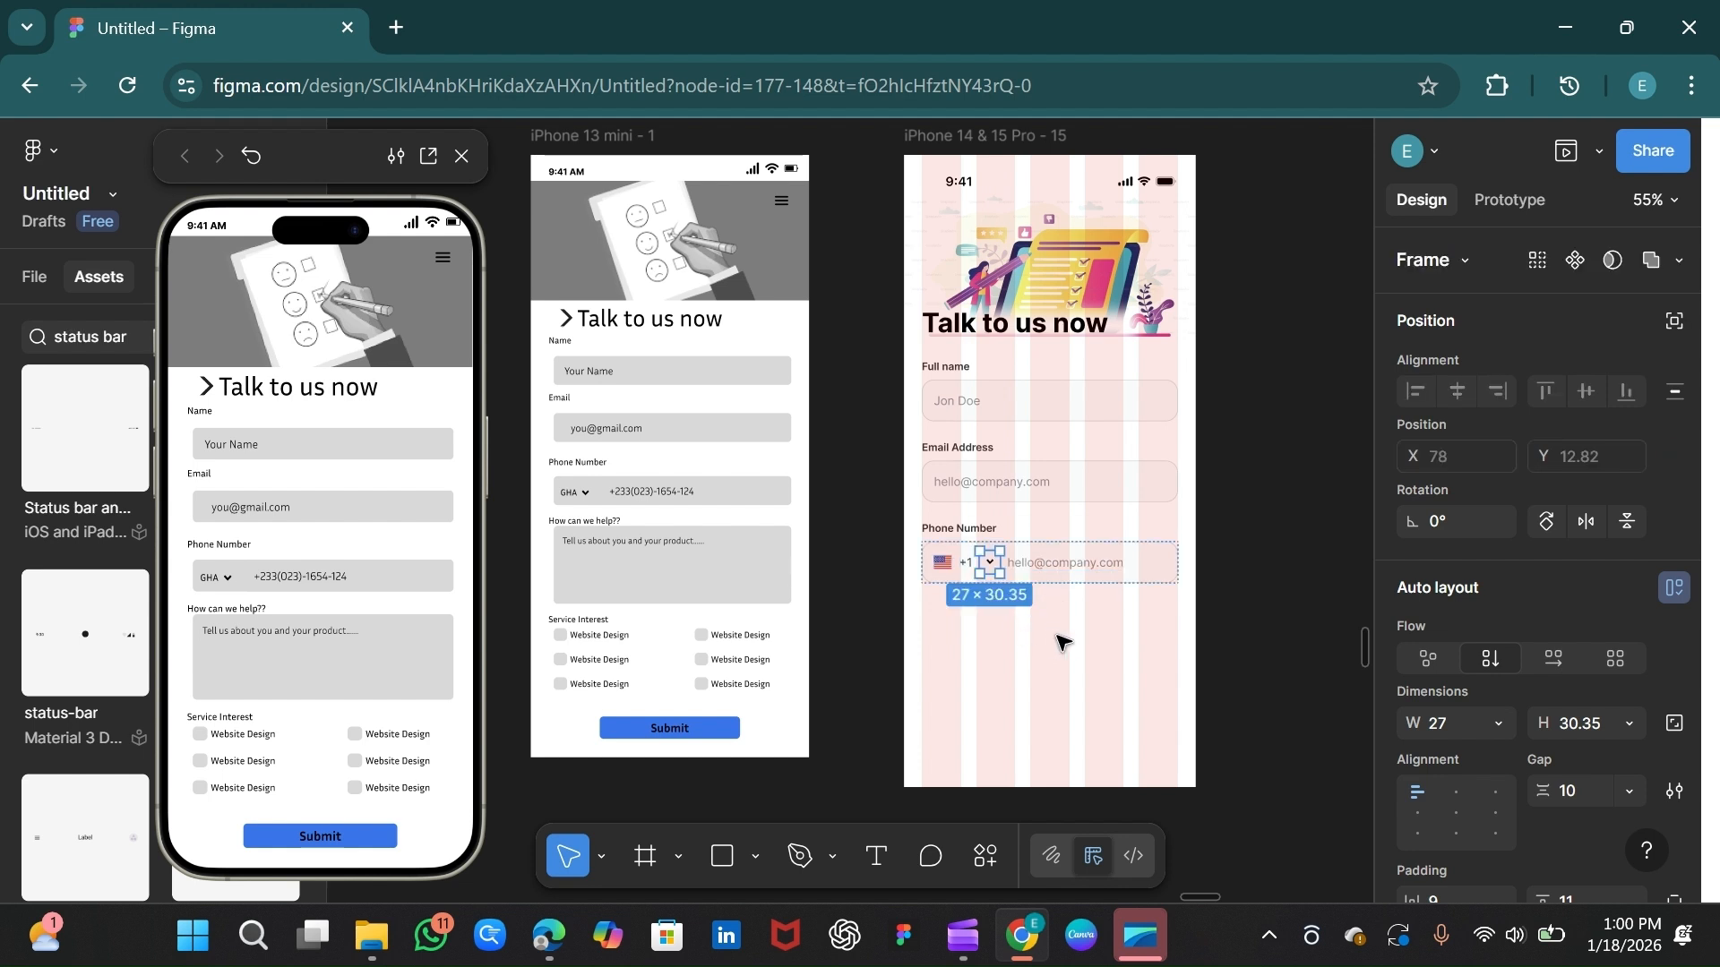
click(951, 139)
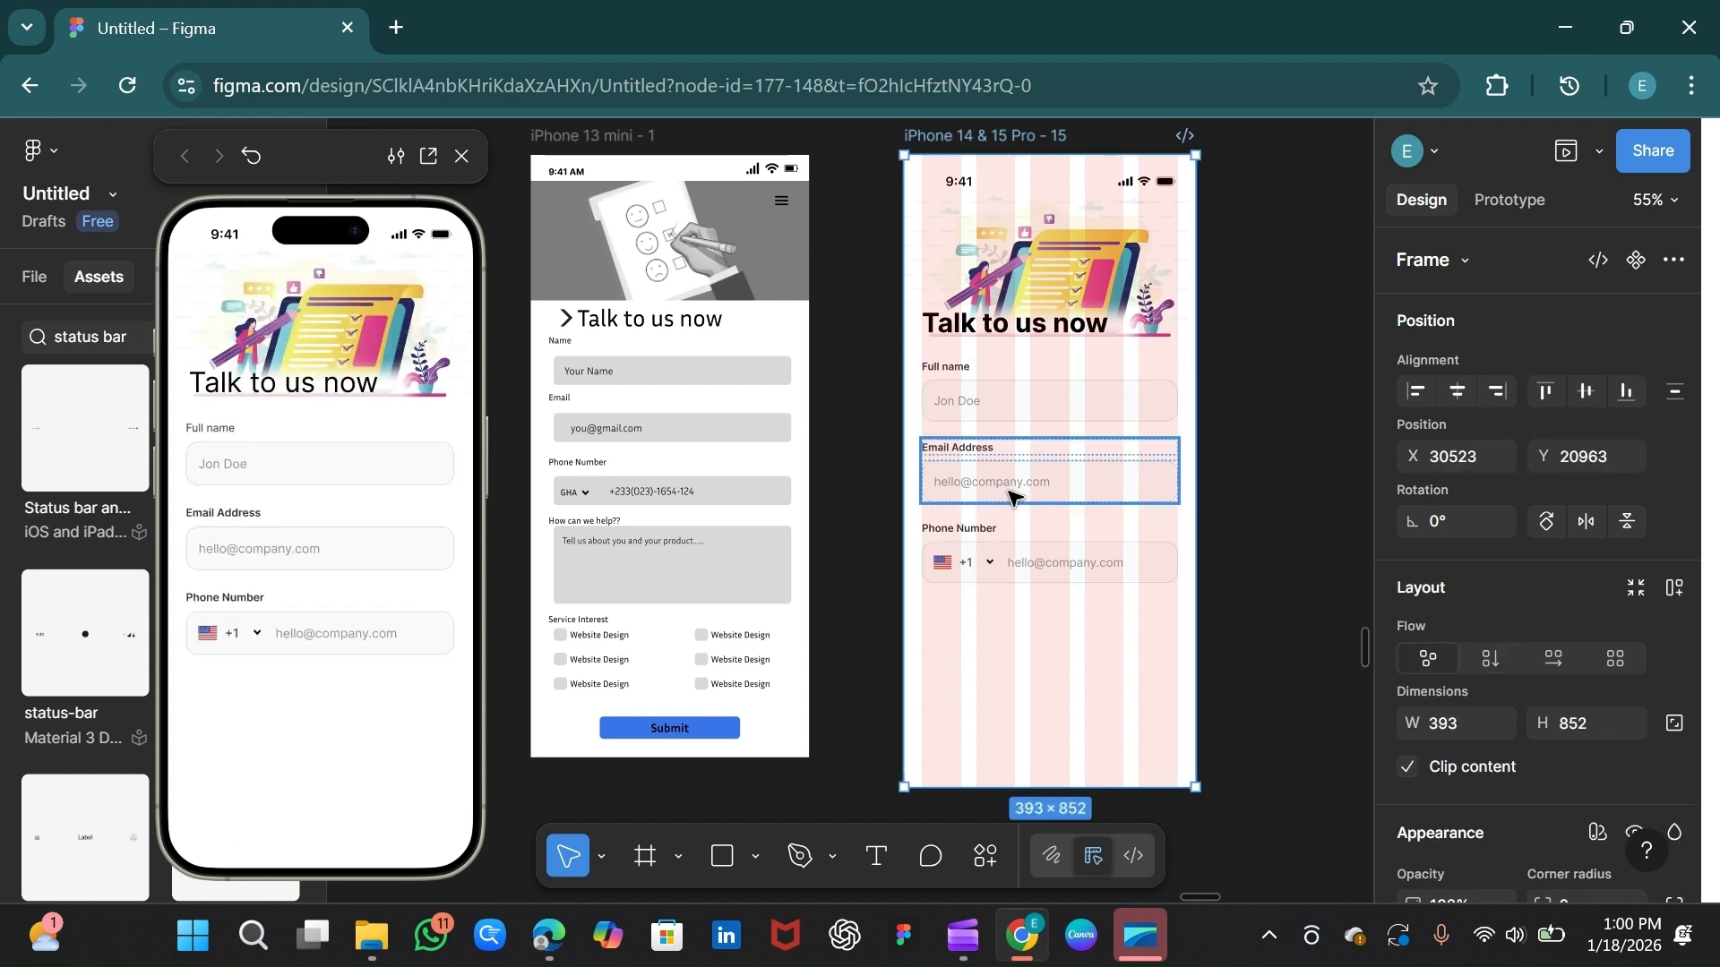
Step: Try moving the dropdown arrow closer to the "+1" text inside the Phone Number input
double_click(994, 567)
double_click(994, 567)
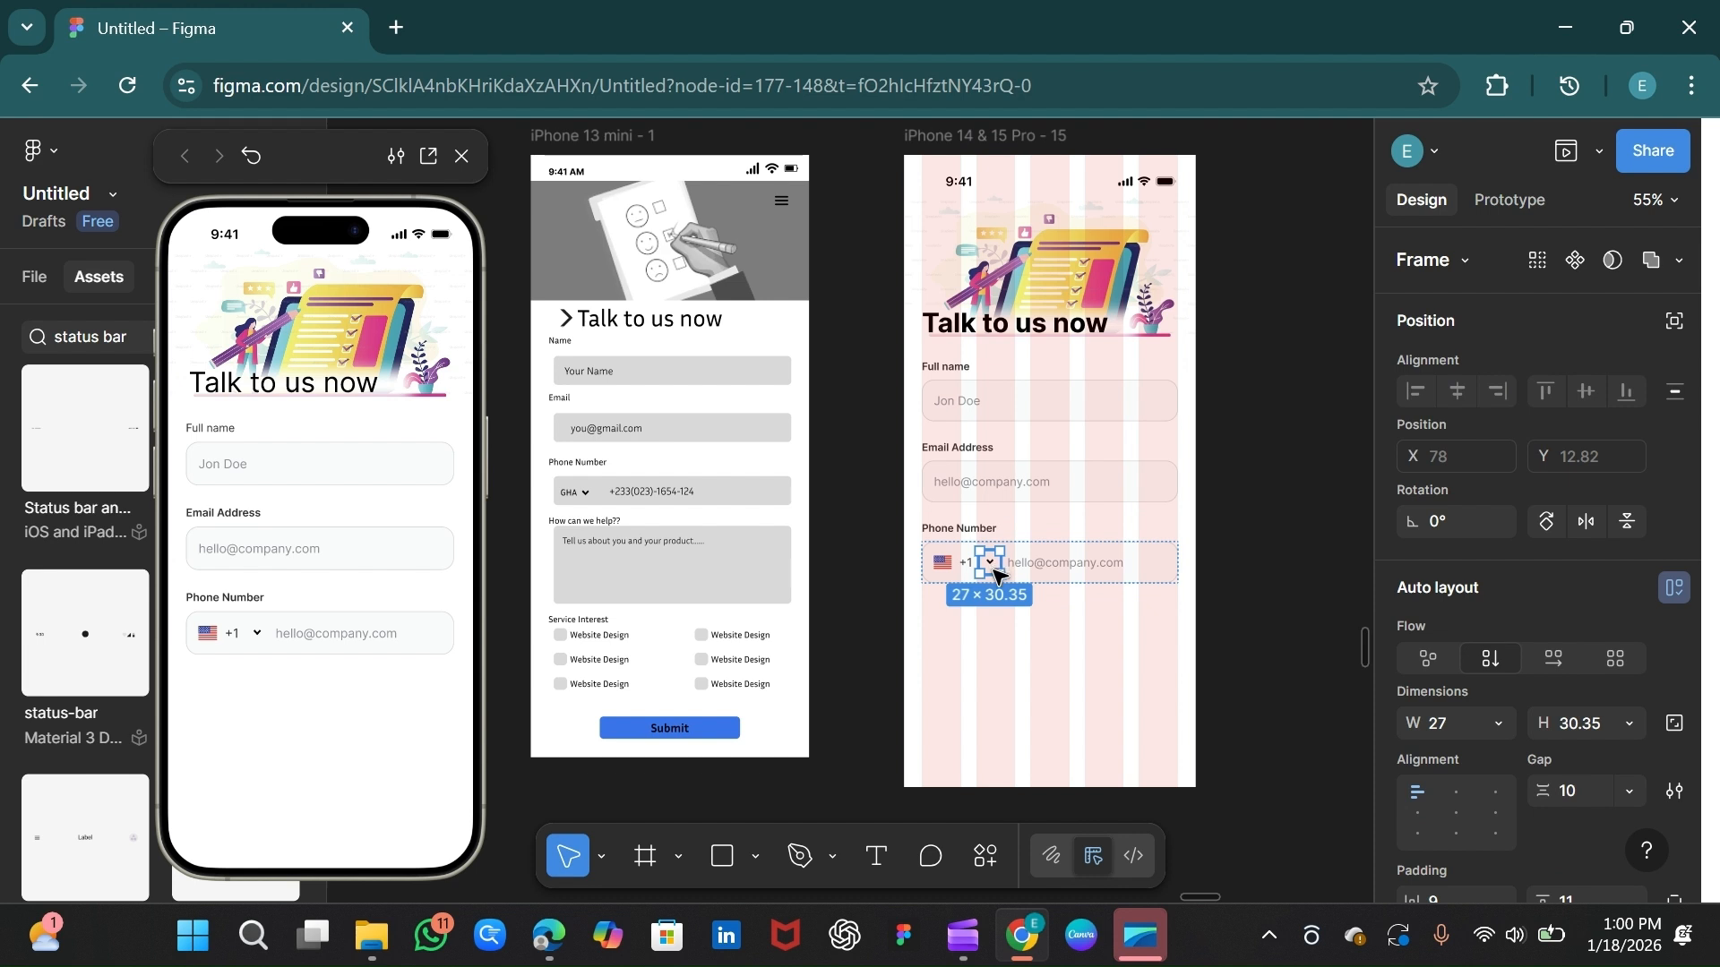
click(1053, 583)
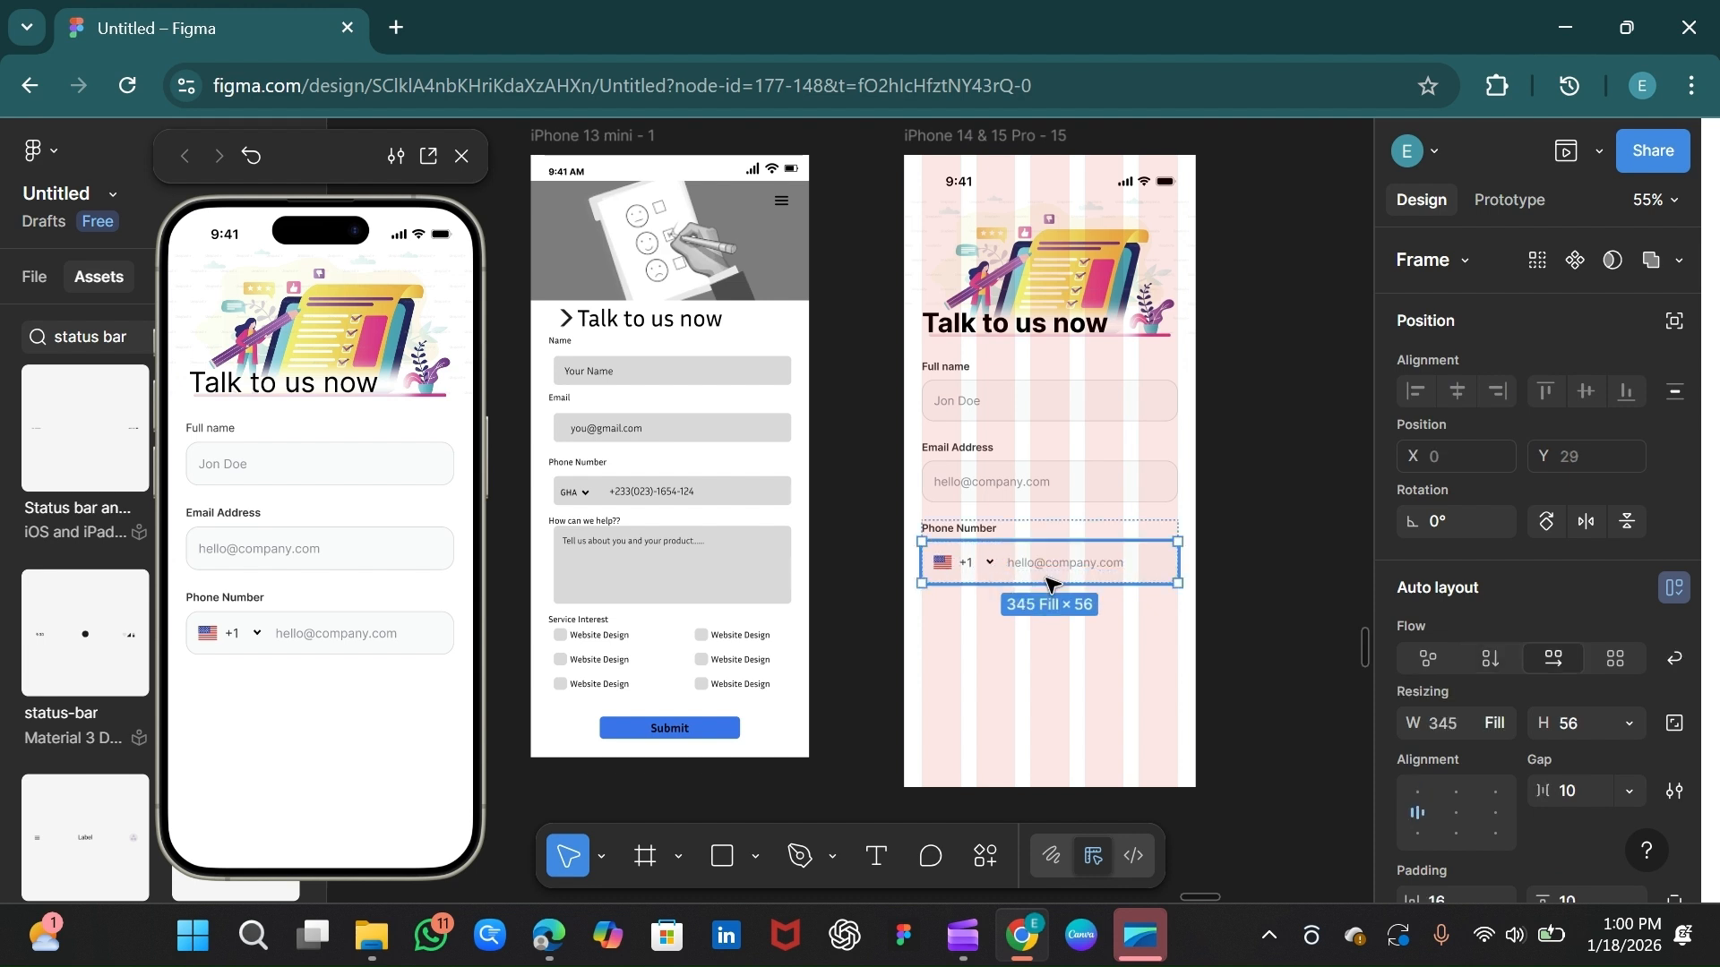
click(997, 570)
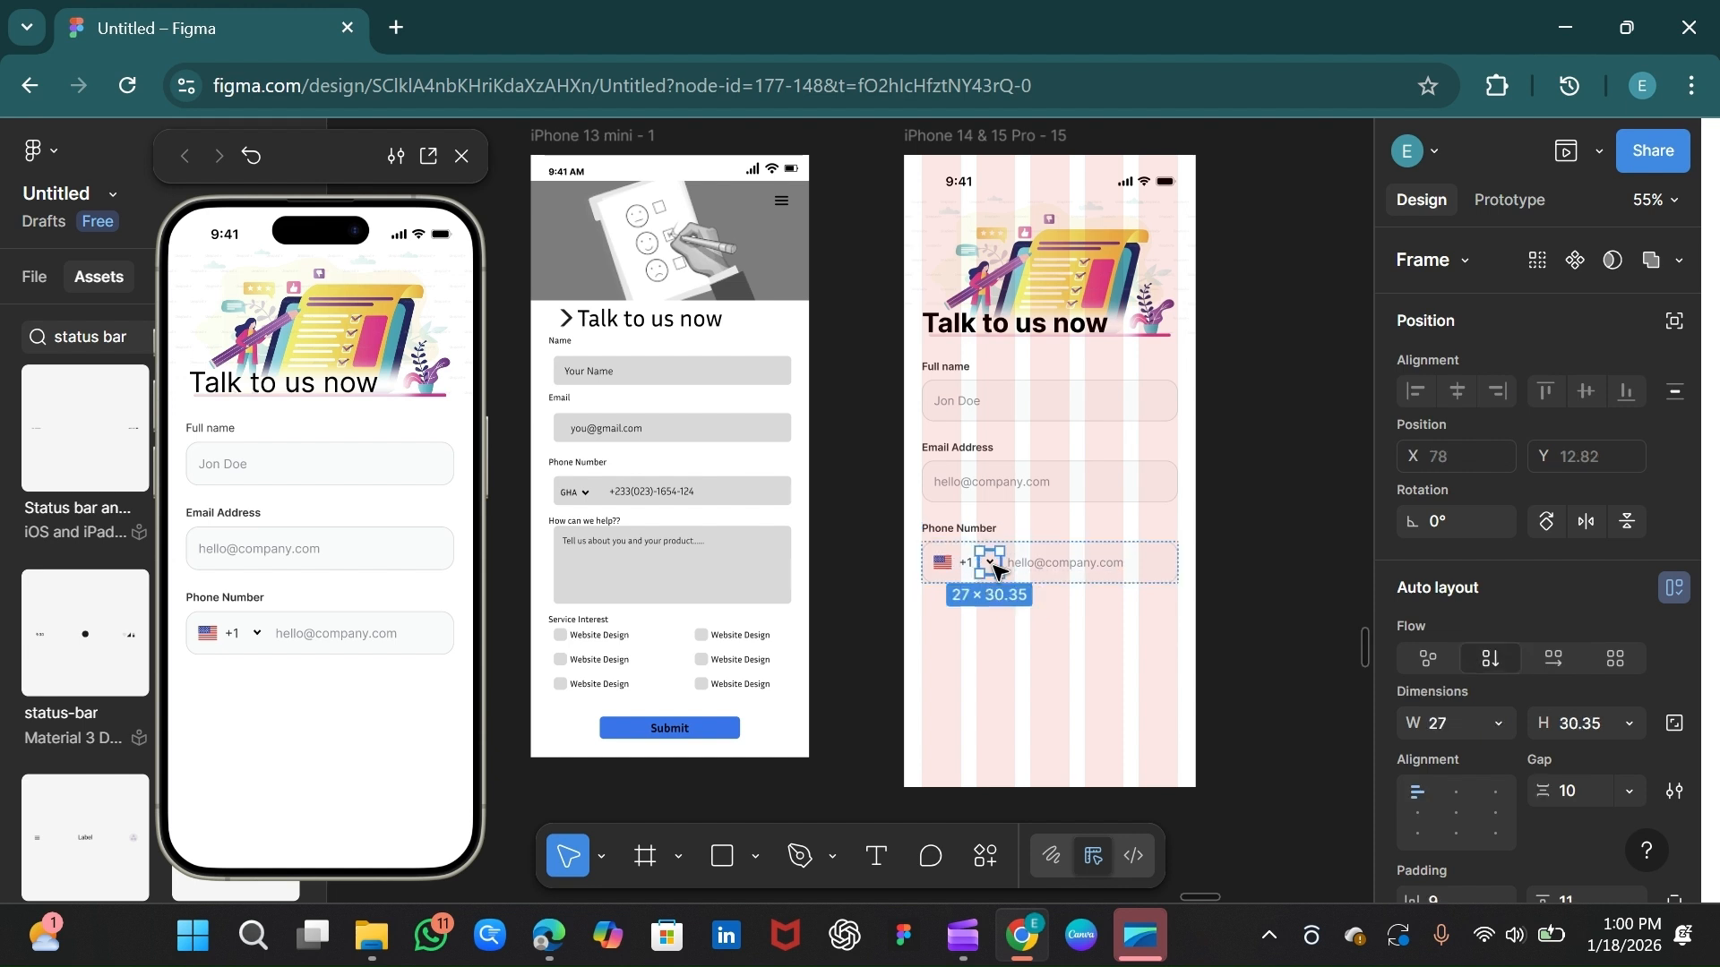
drag(993, 563, 985, 567)
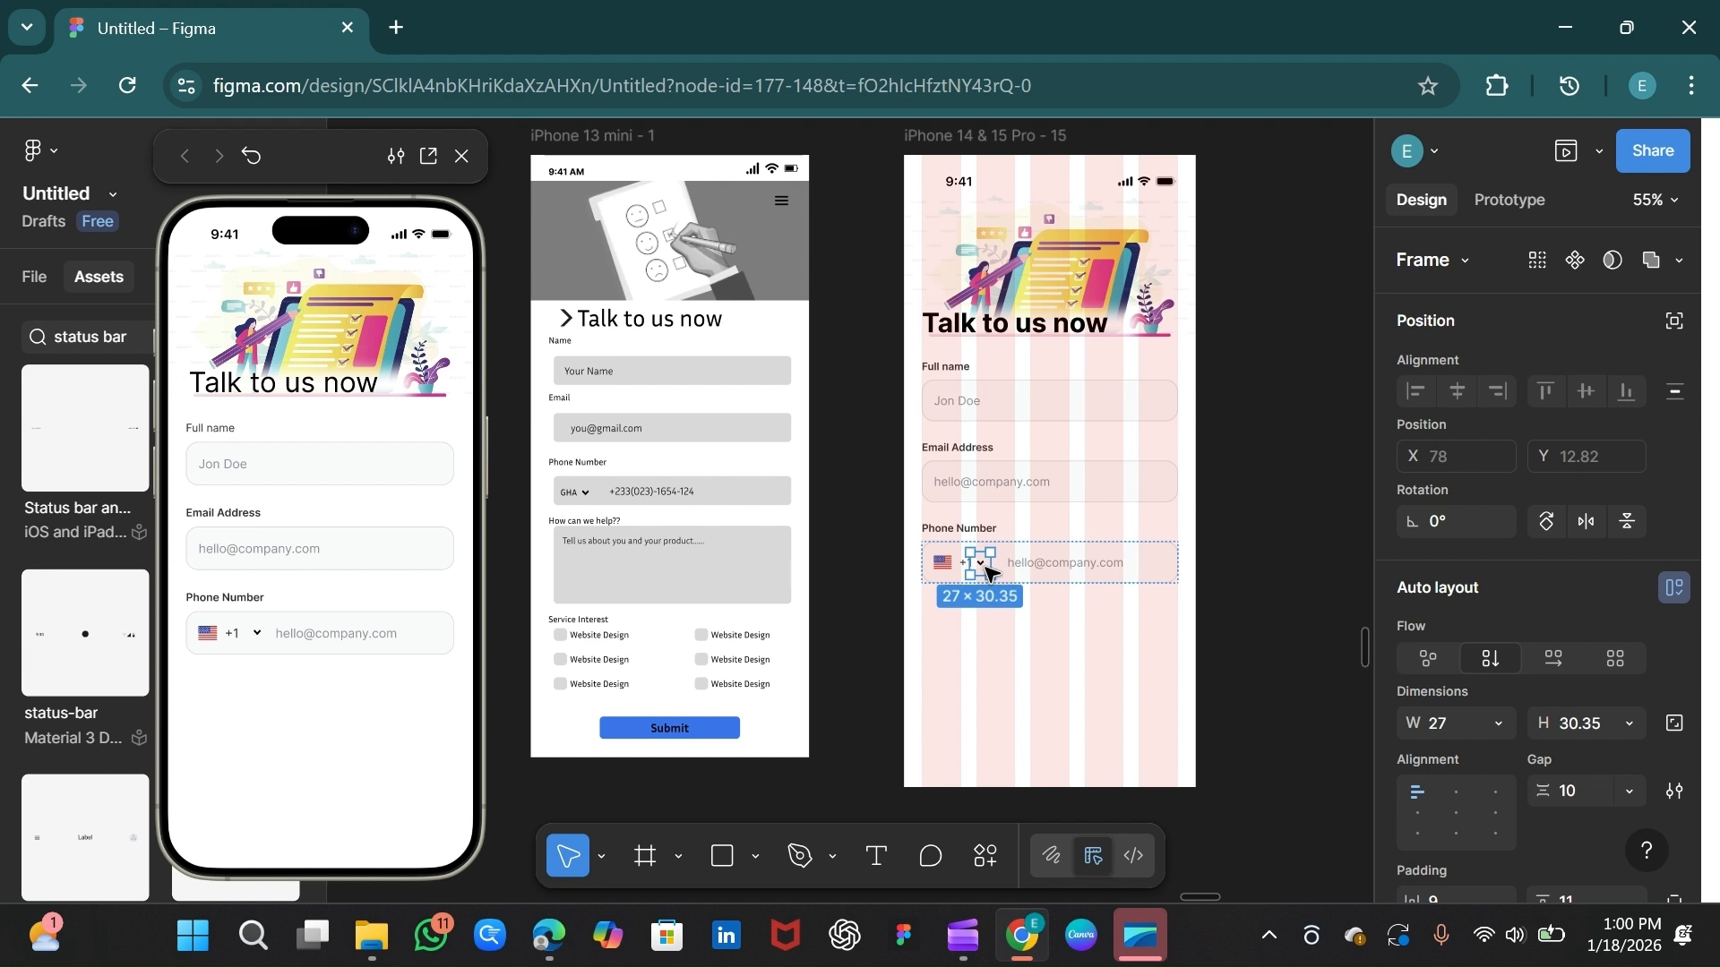
click(1052, 626)
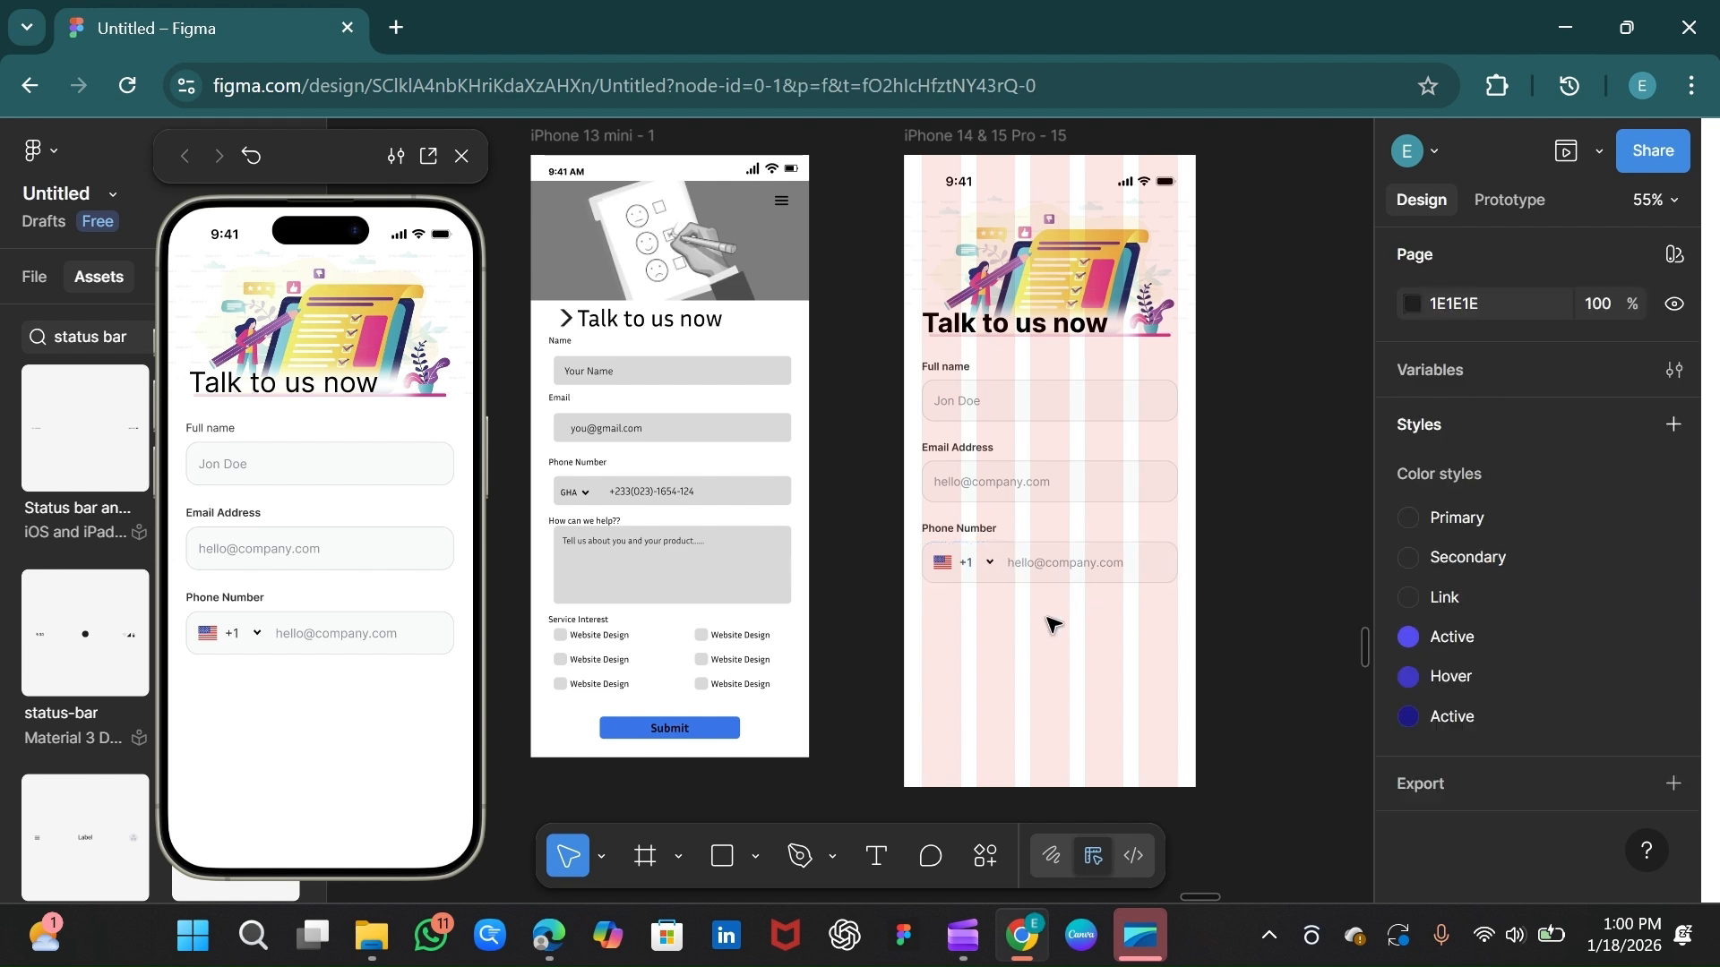
Step: Replace the email placeholder in the Phone Number input with a sample US-format phone number
click(1057, 580)
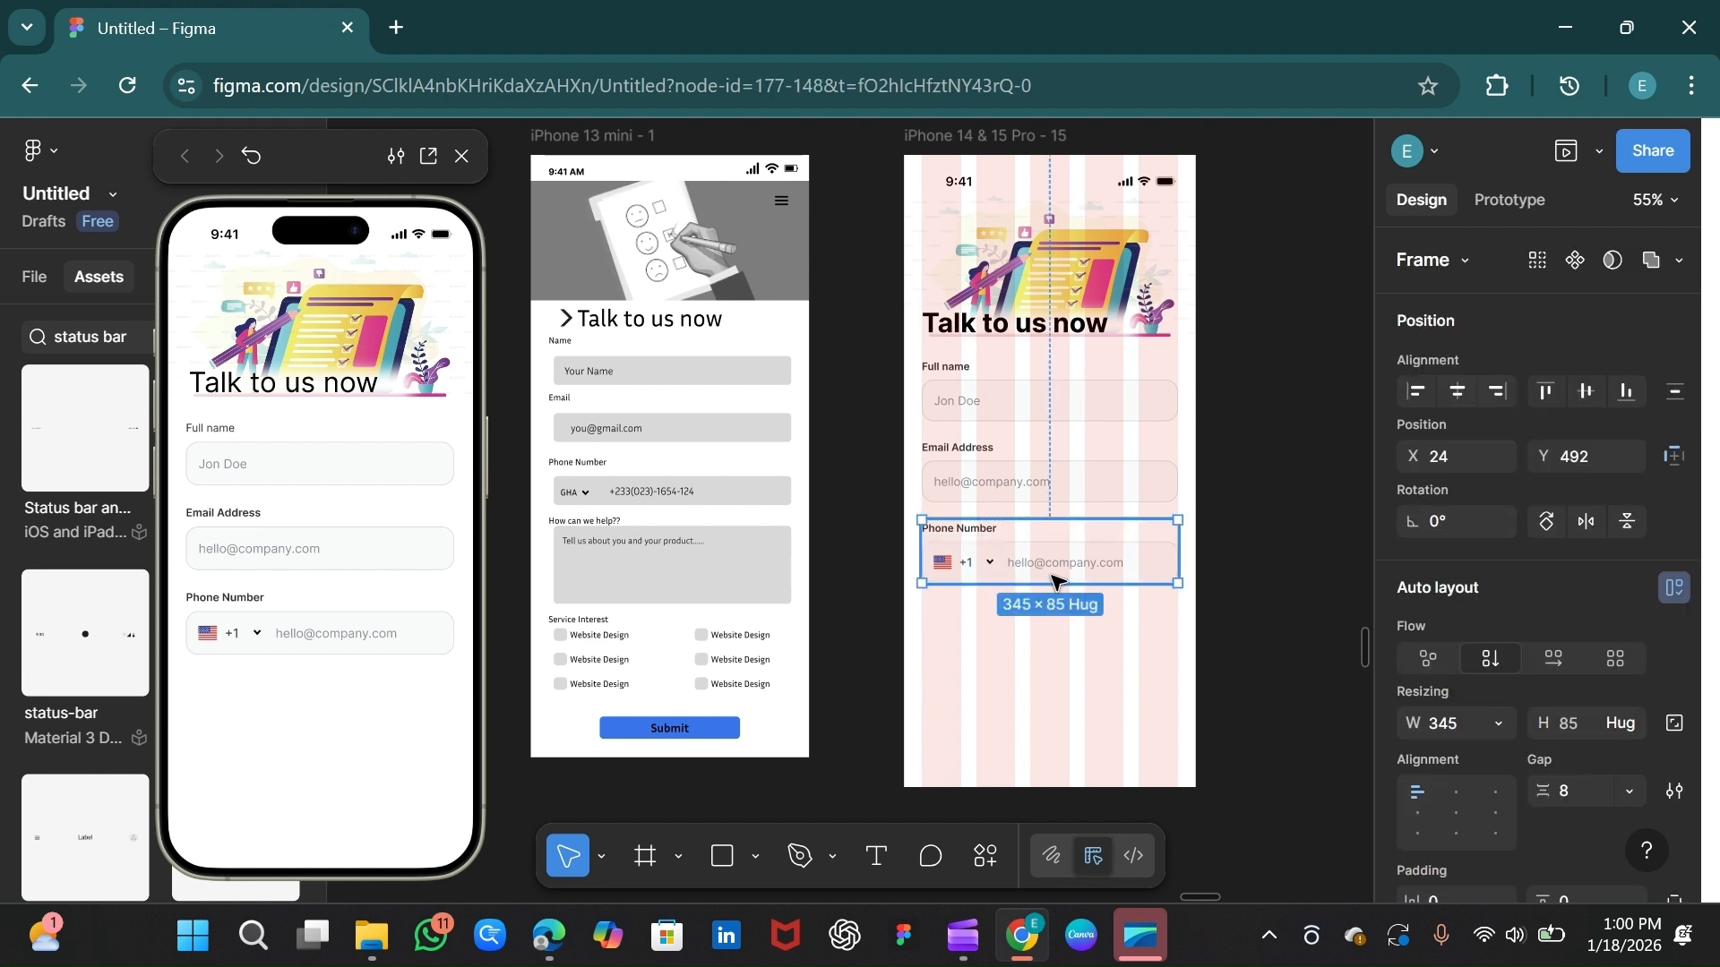
click(1058, 578)
click(1060, 572)
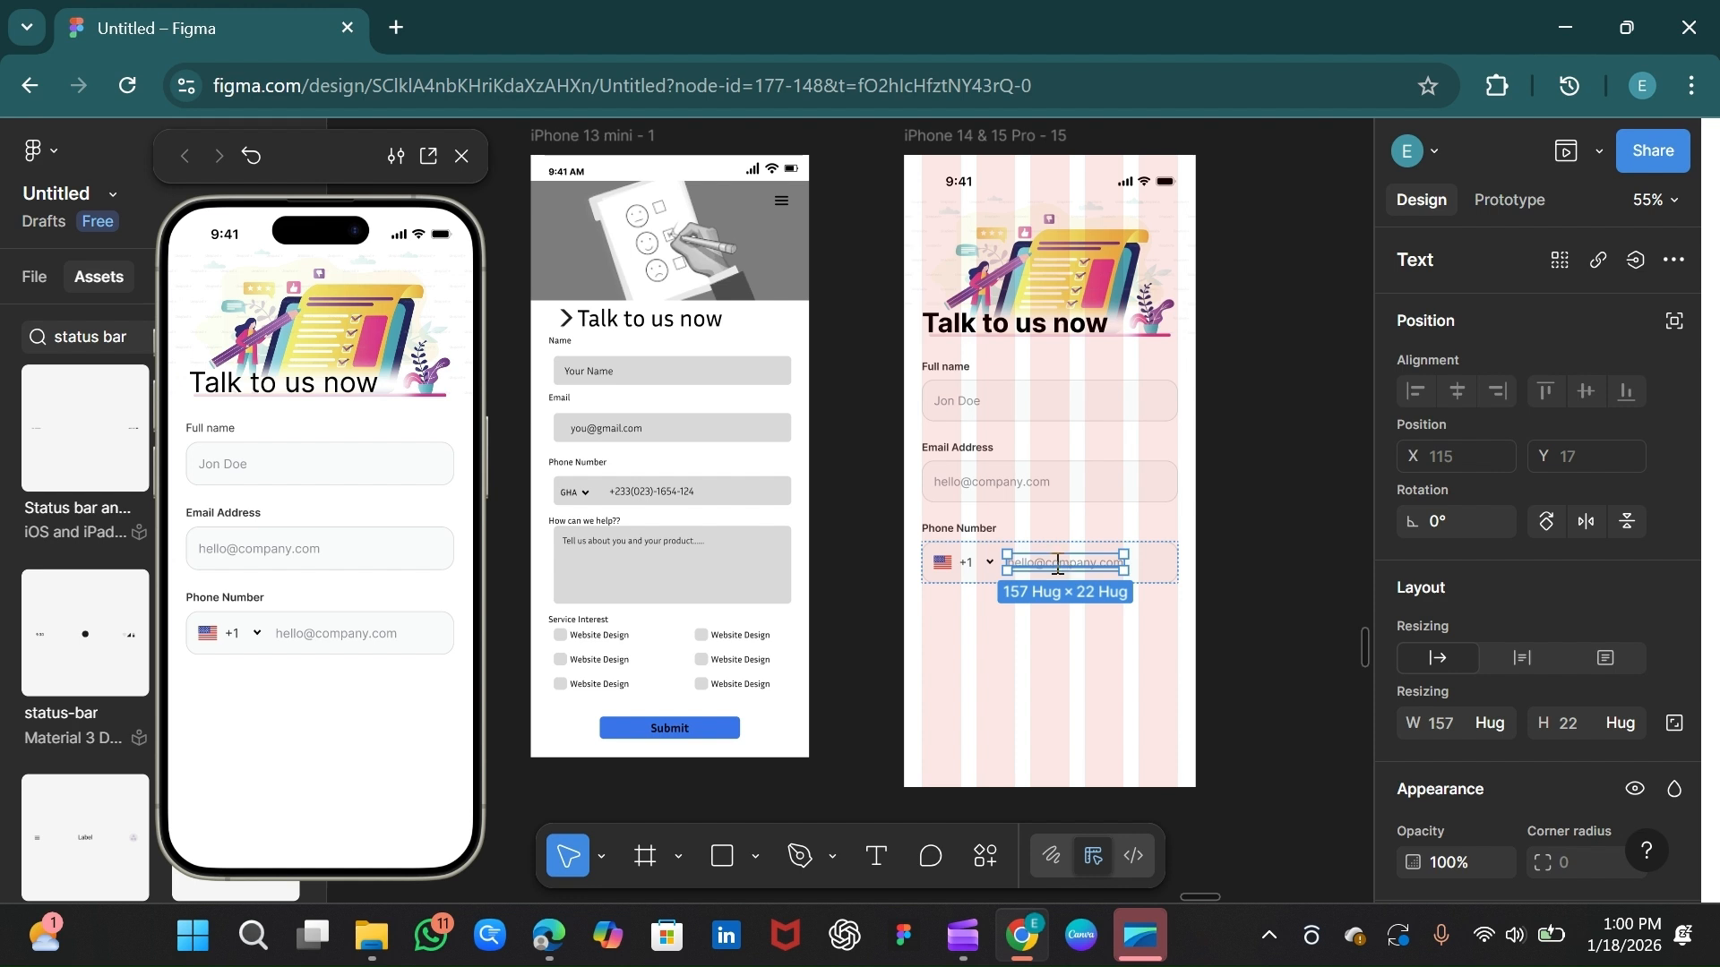
double_click(1058, 564)
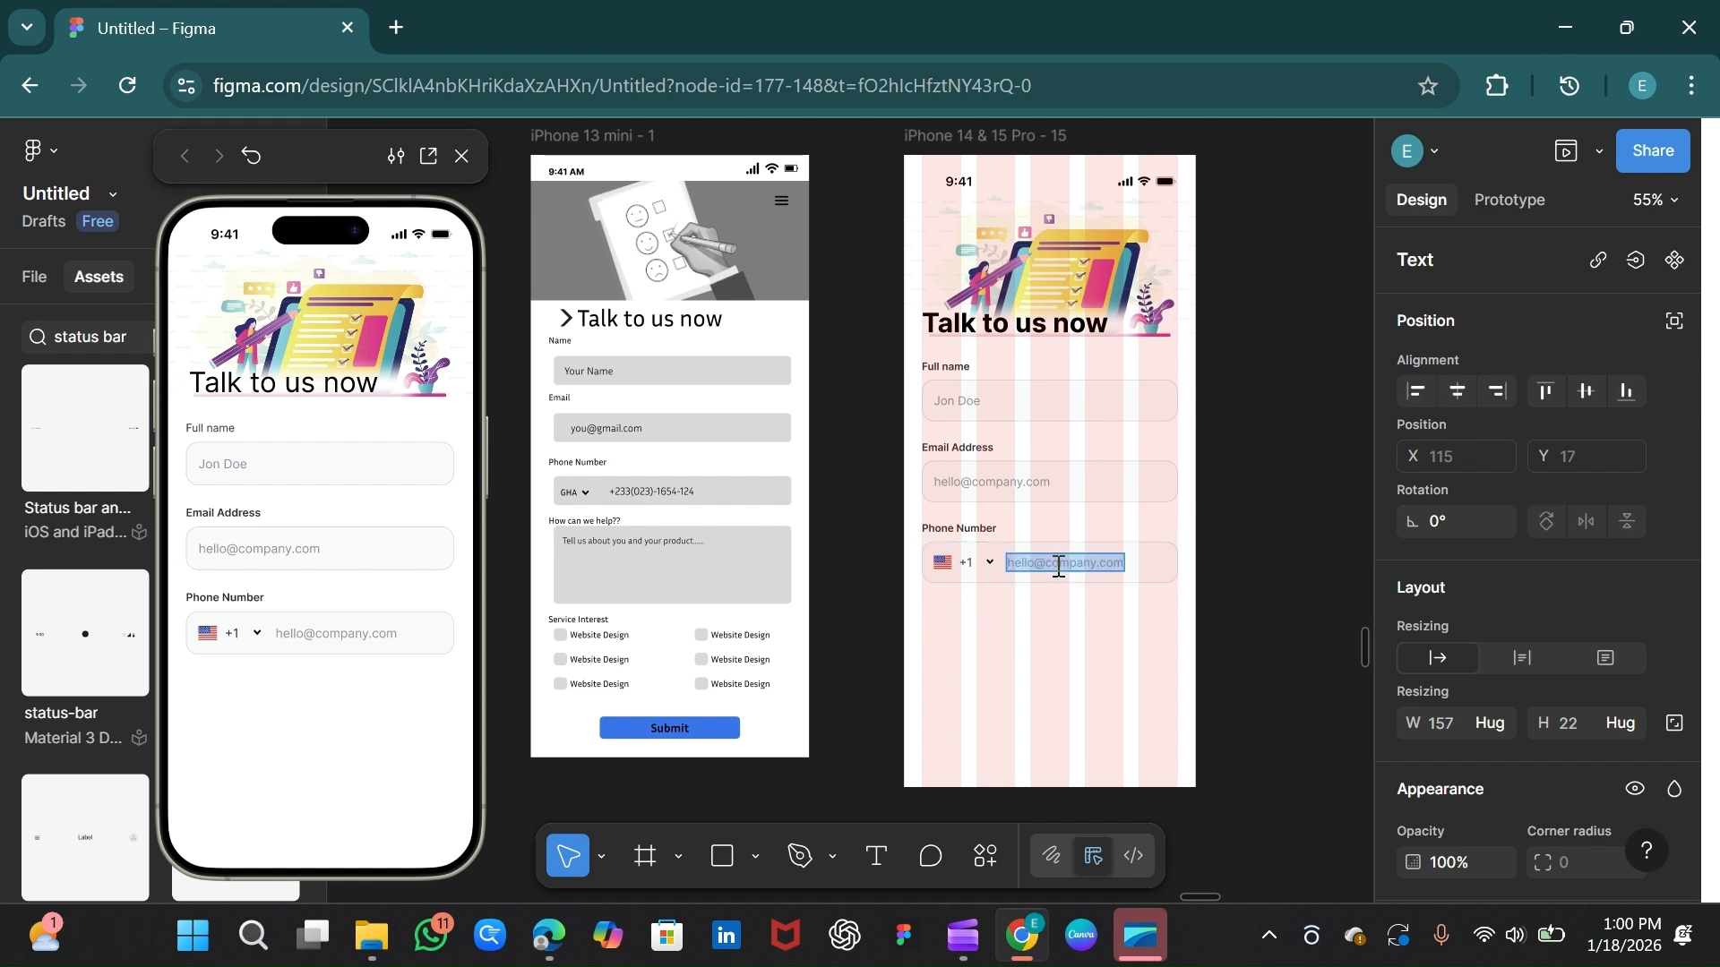
key(Escape)
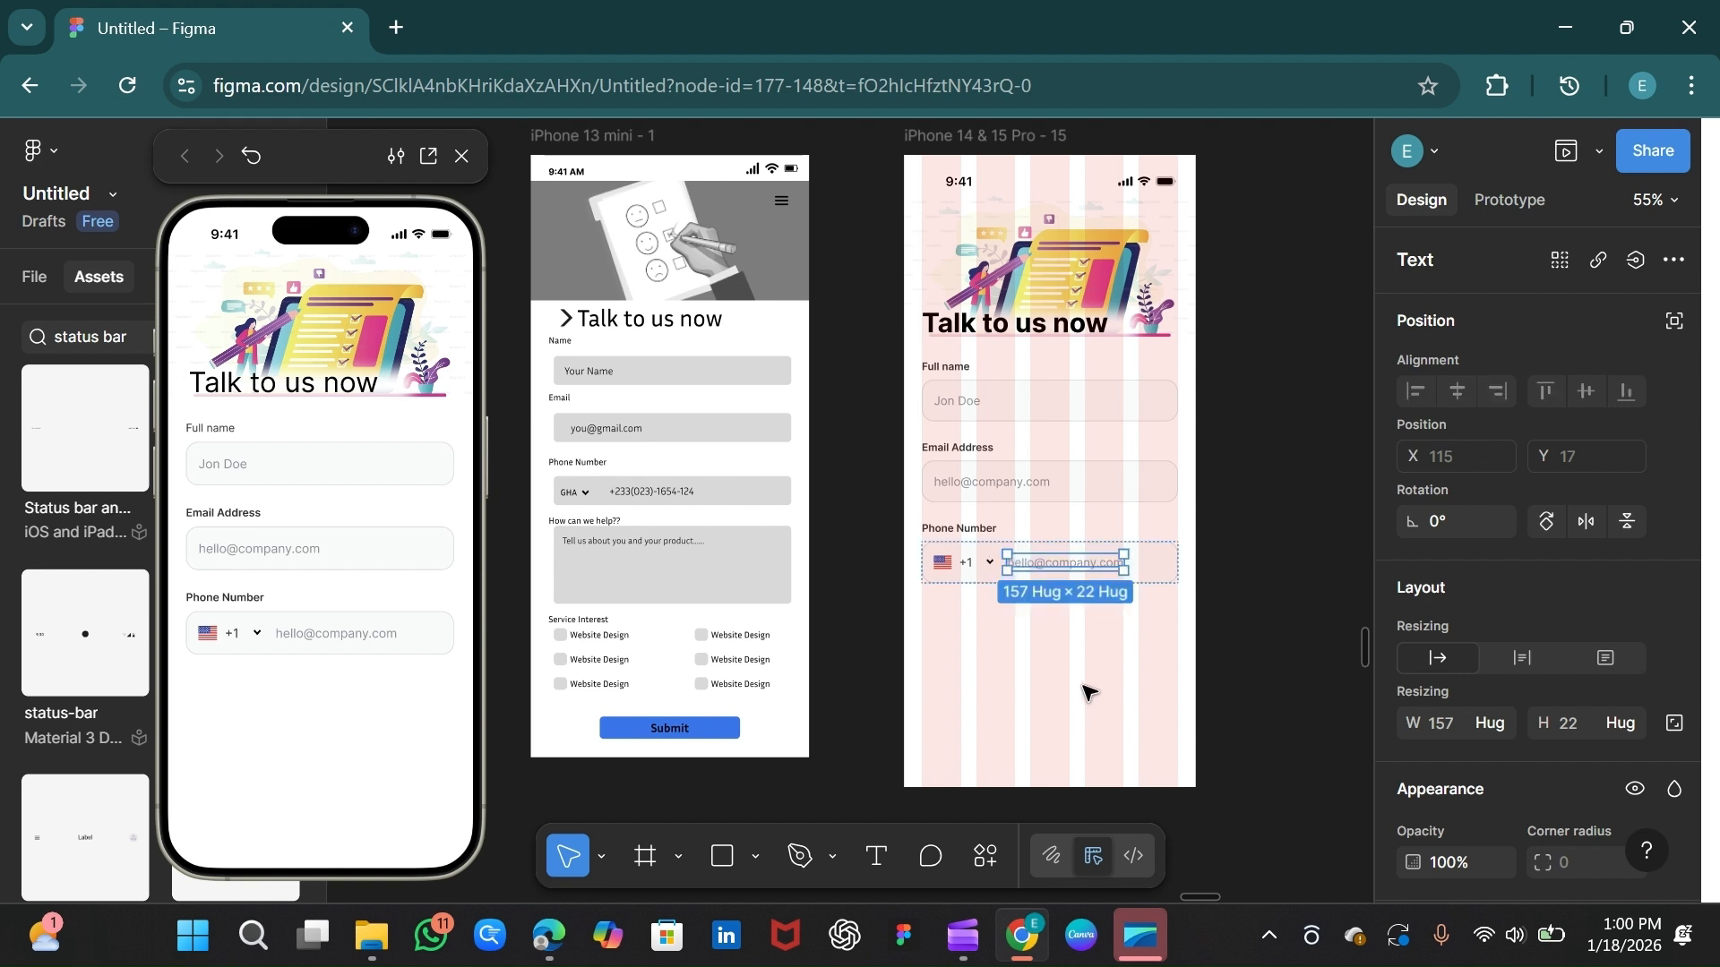
double_click(1066, 562)
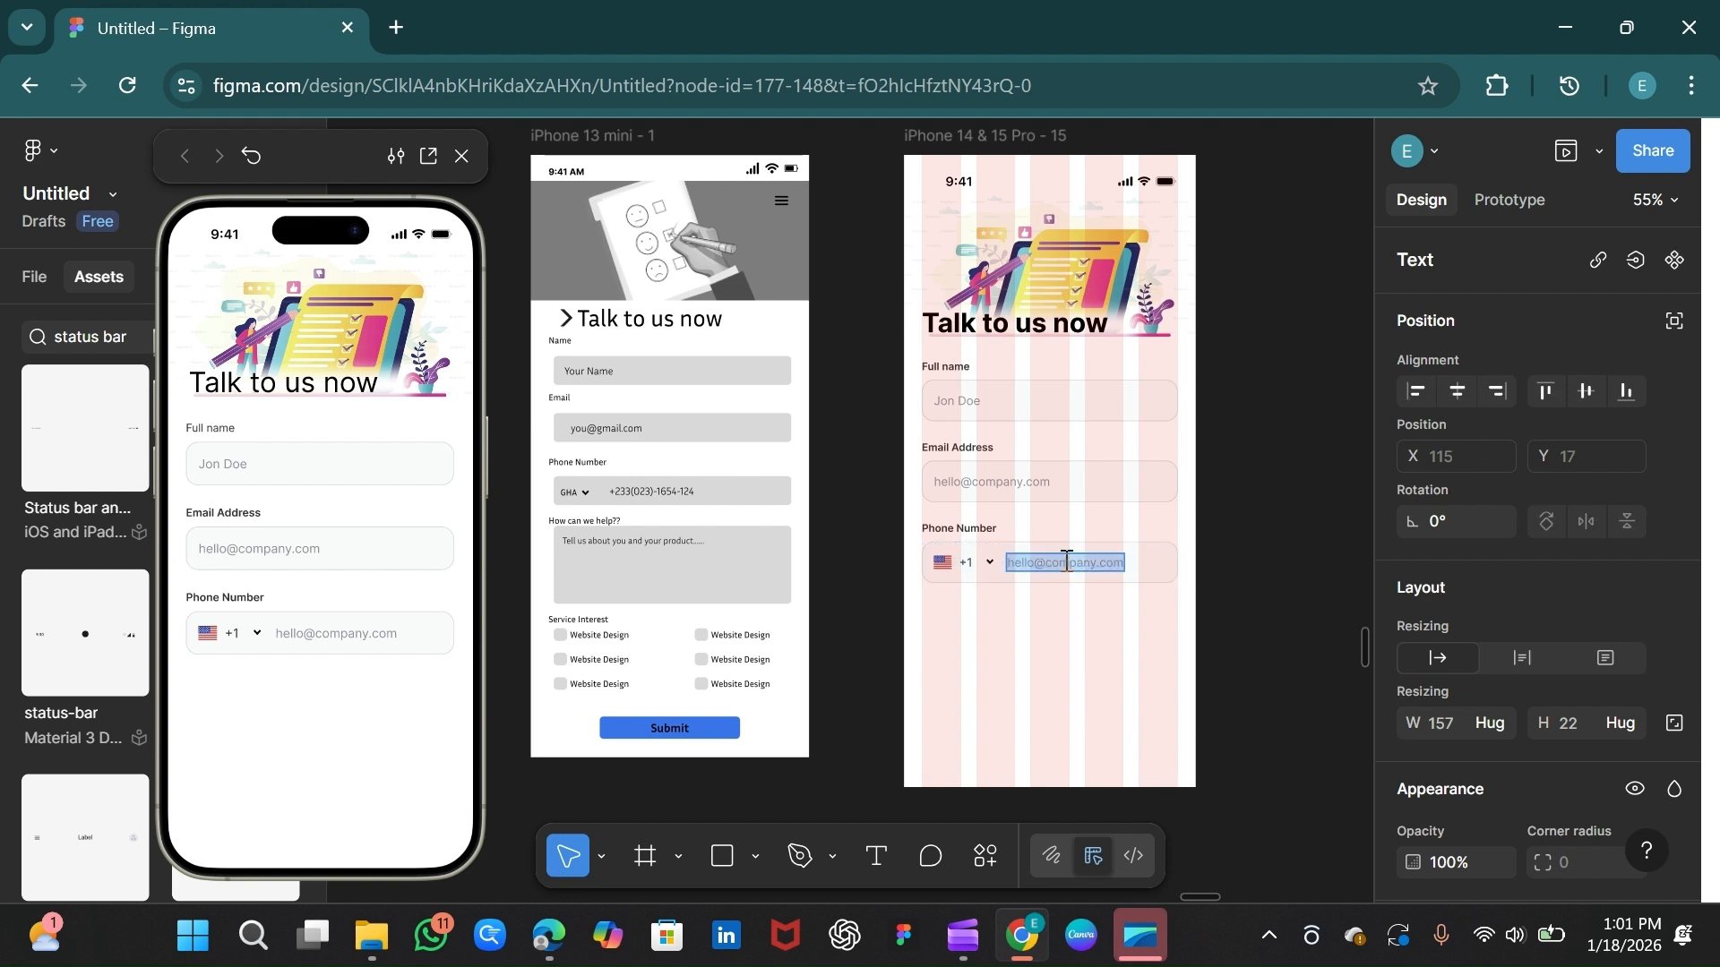
key(BackSpace)
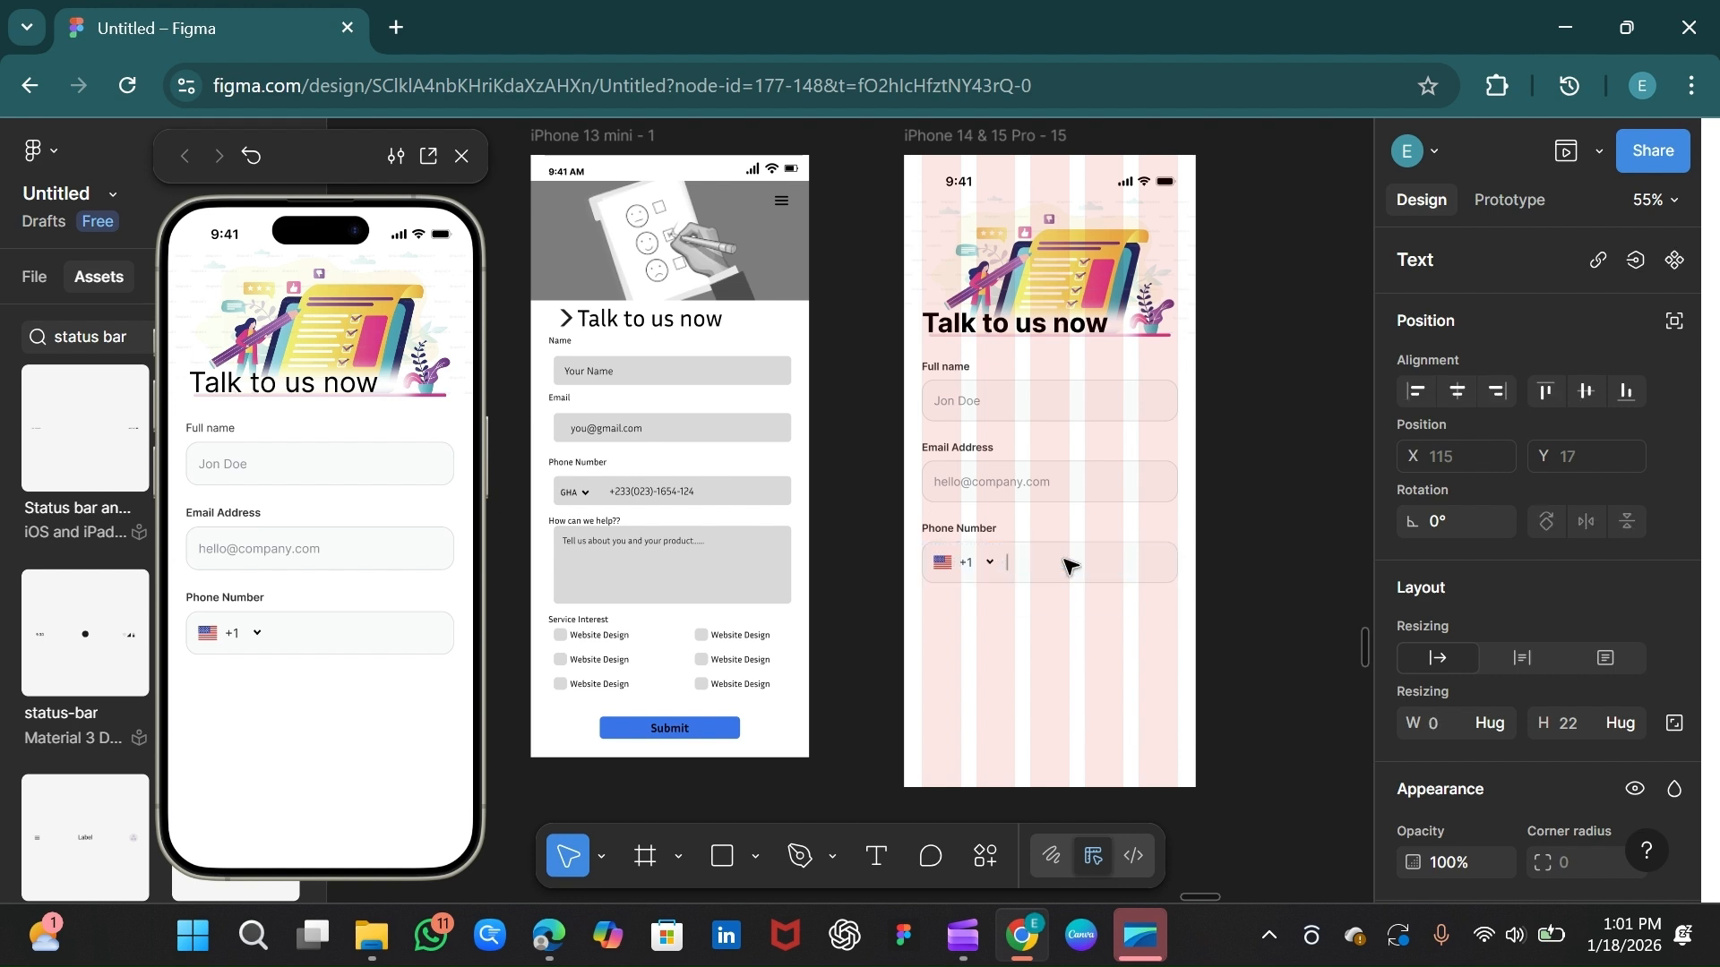
text((555) 000-0000)
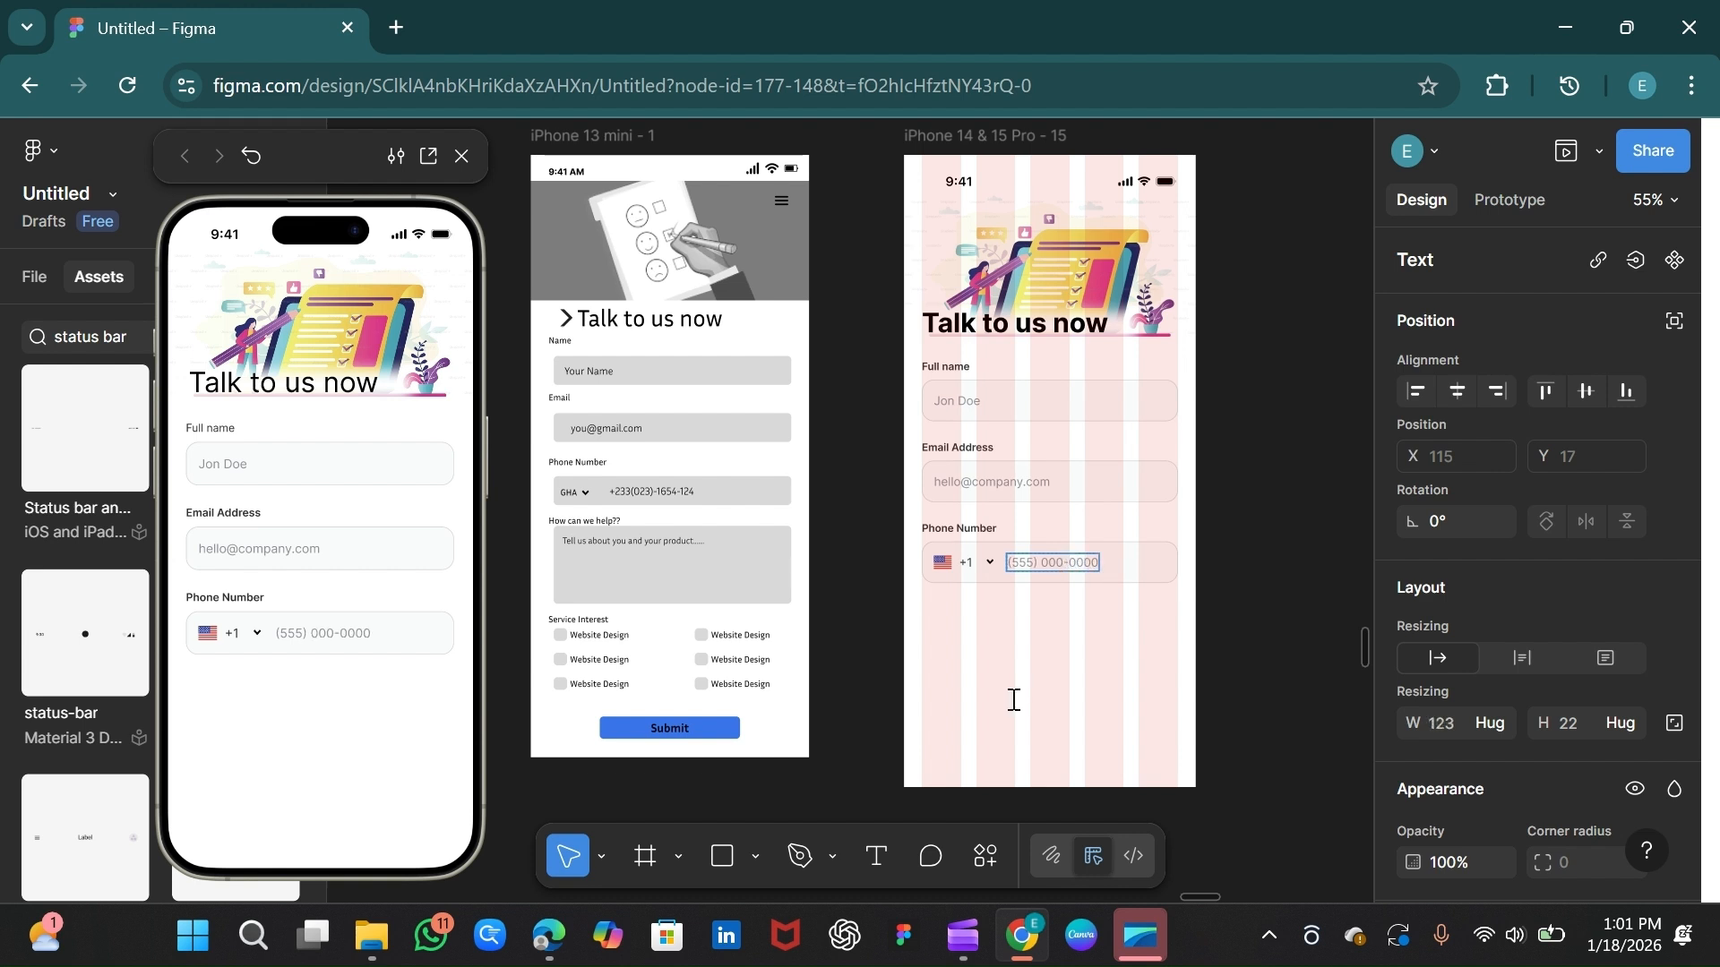
key(Escape)
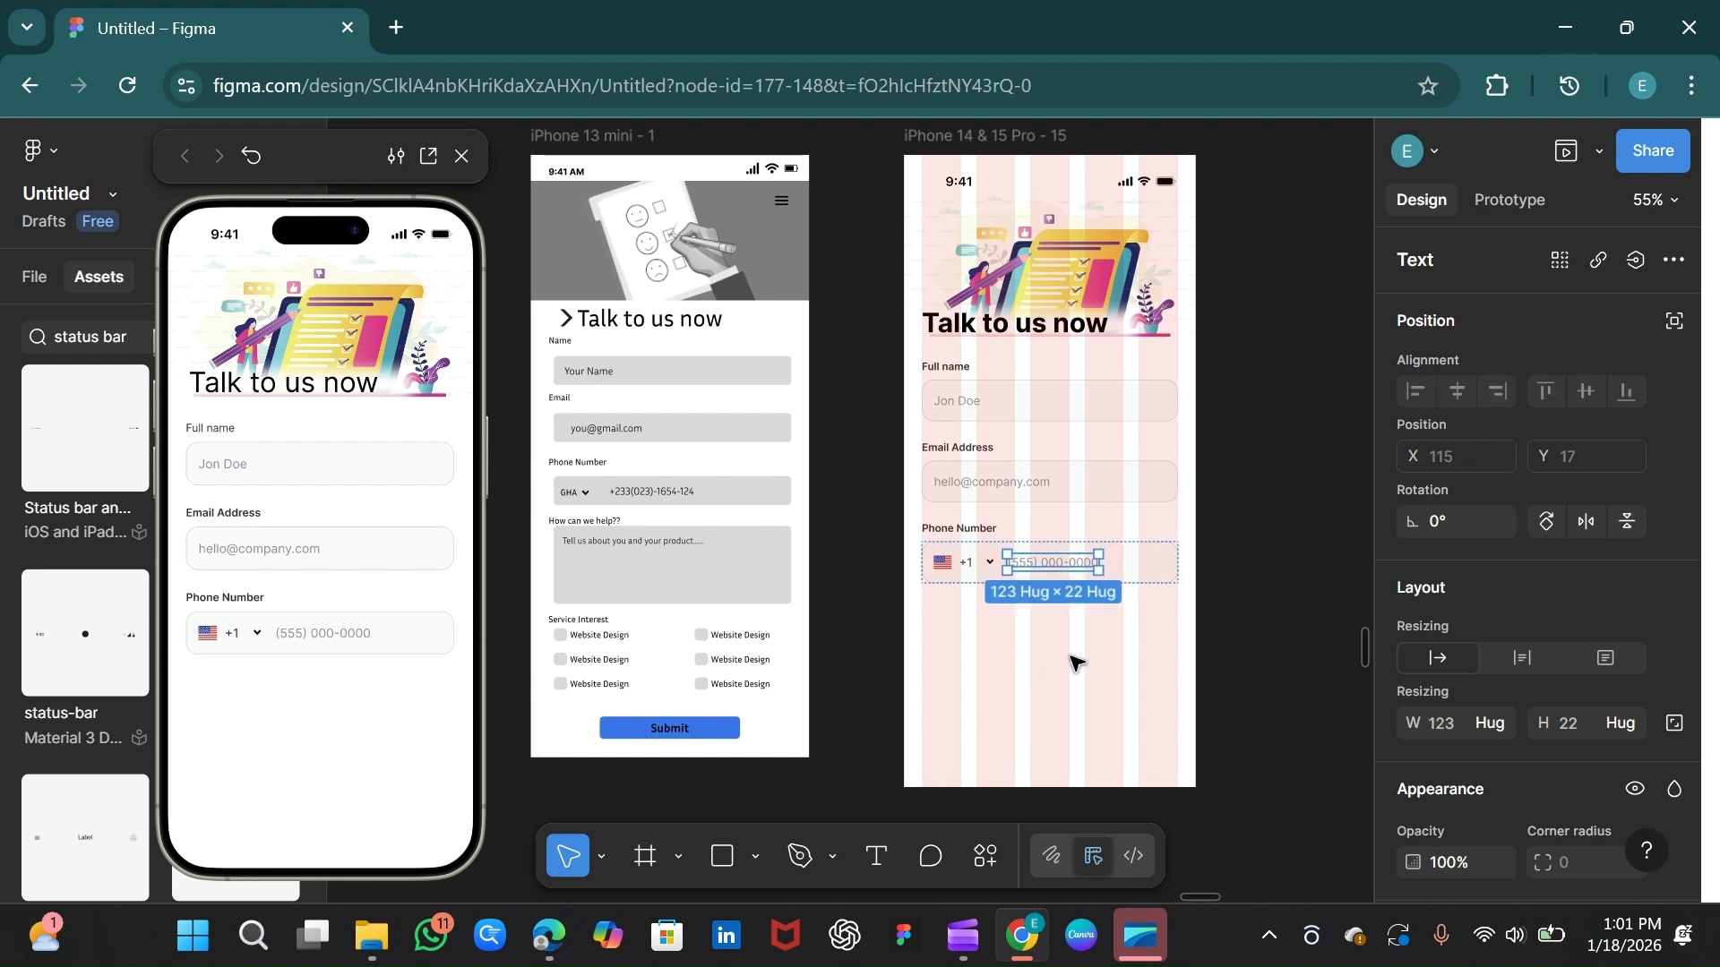
Step: Wrap the "+1" text and dropdown arrow in their own auto layout frame with a gap of 2
click(1152, 574)
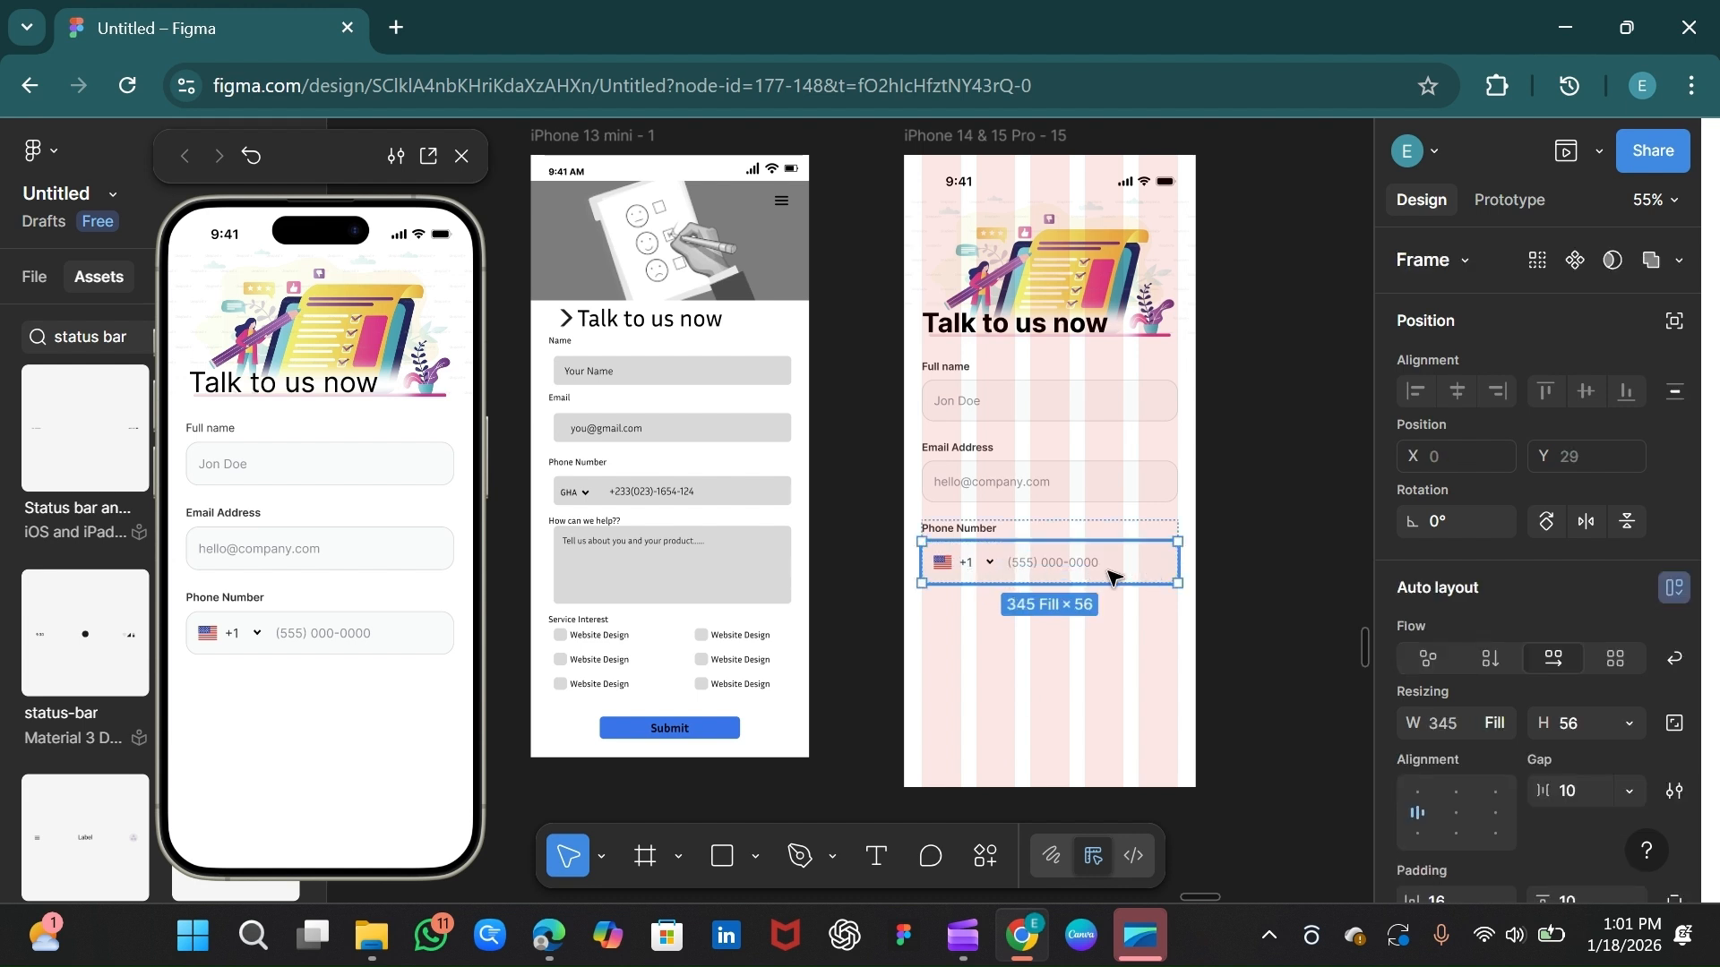
click(943, 566)
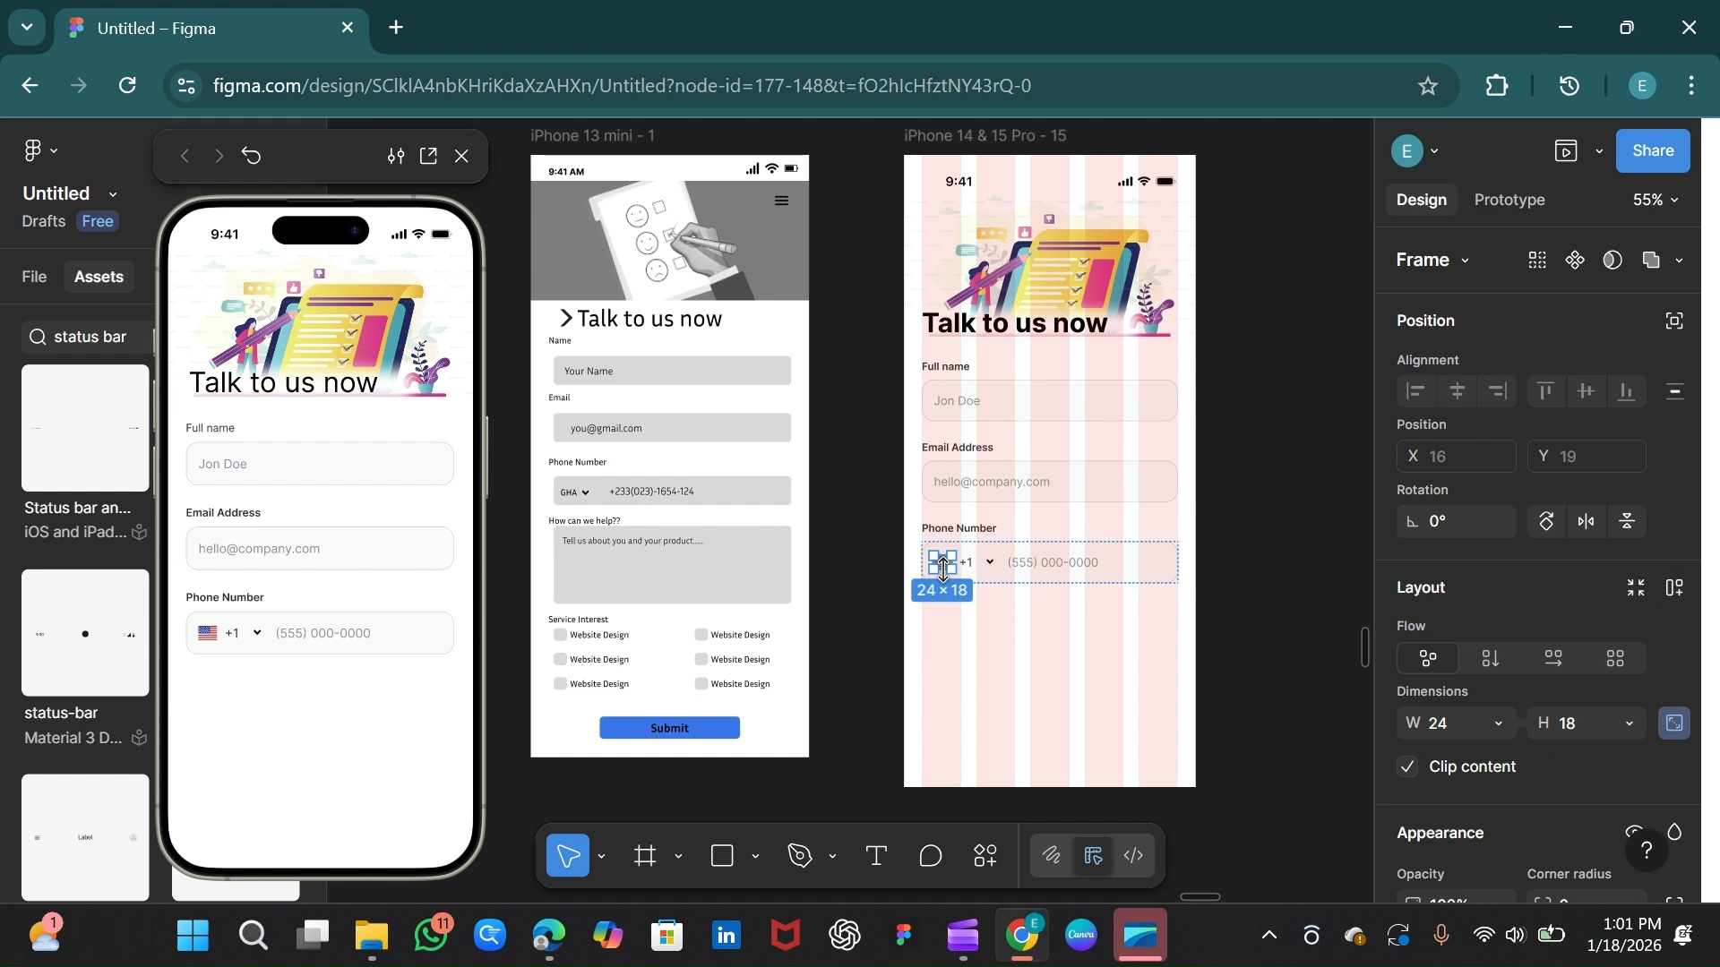
click(1000, 591)
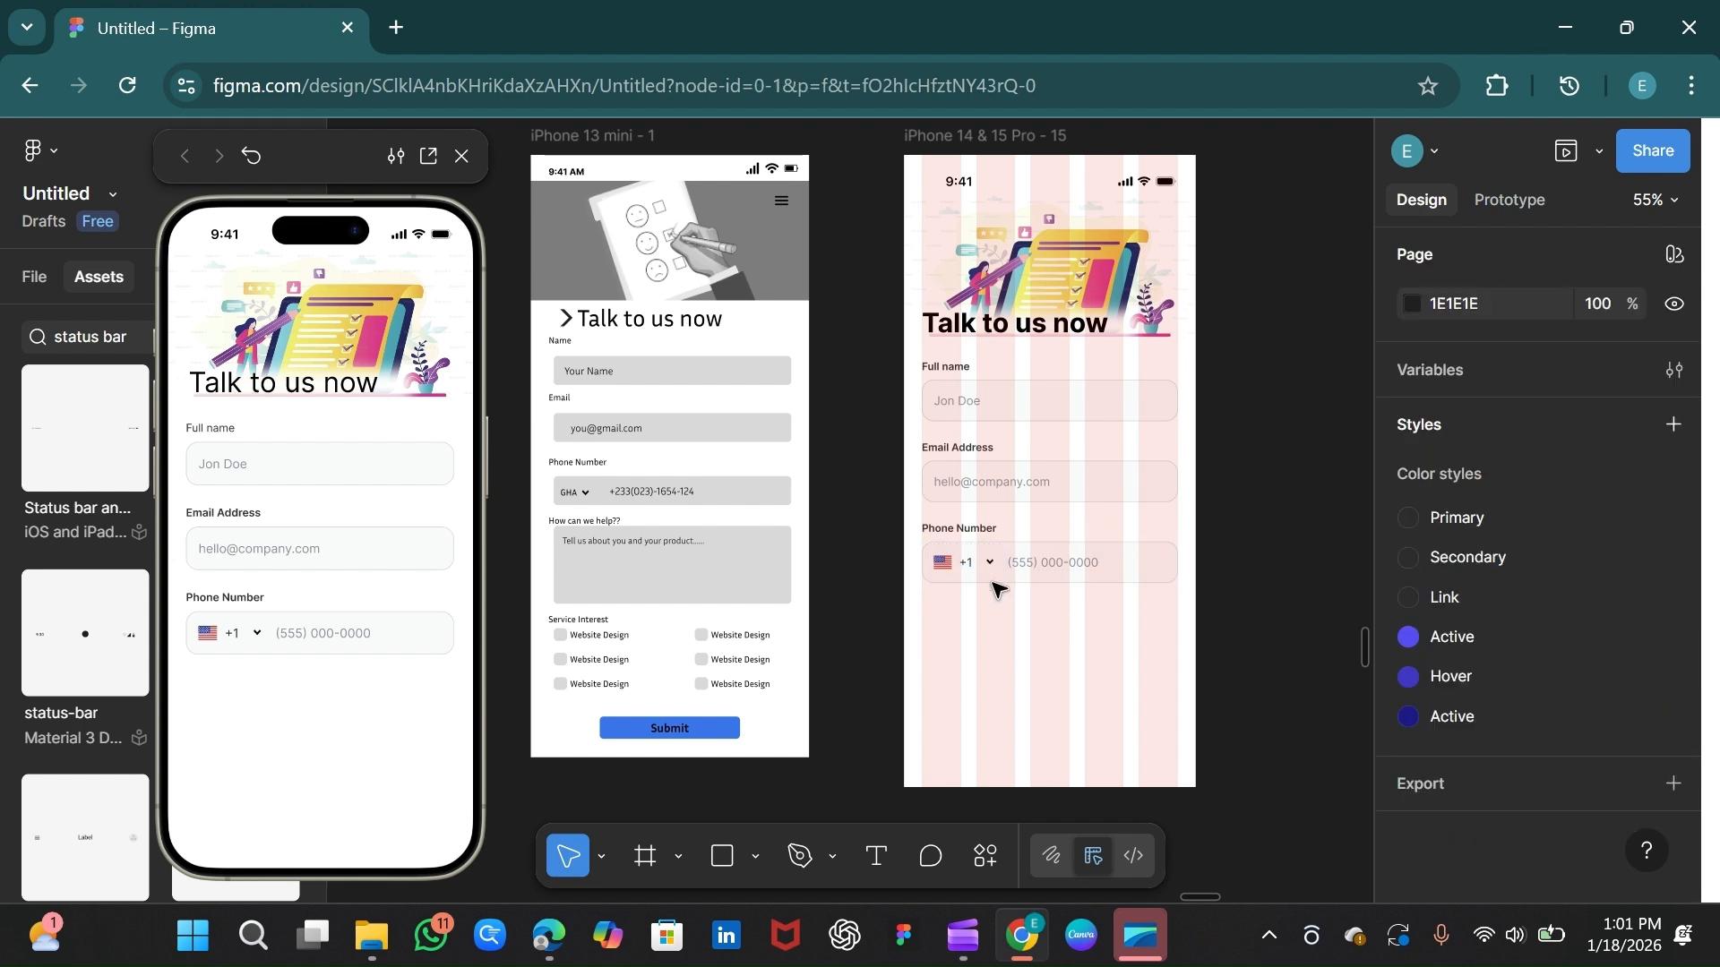
click(992, 570)
click(993, 566)
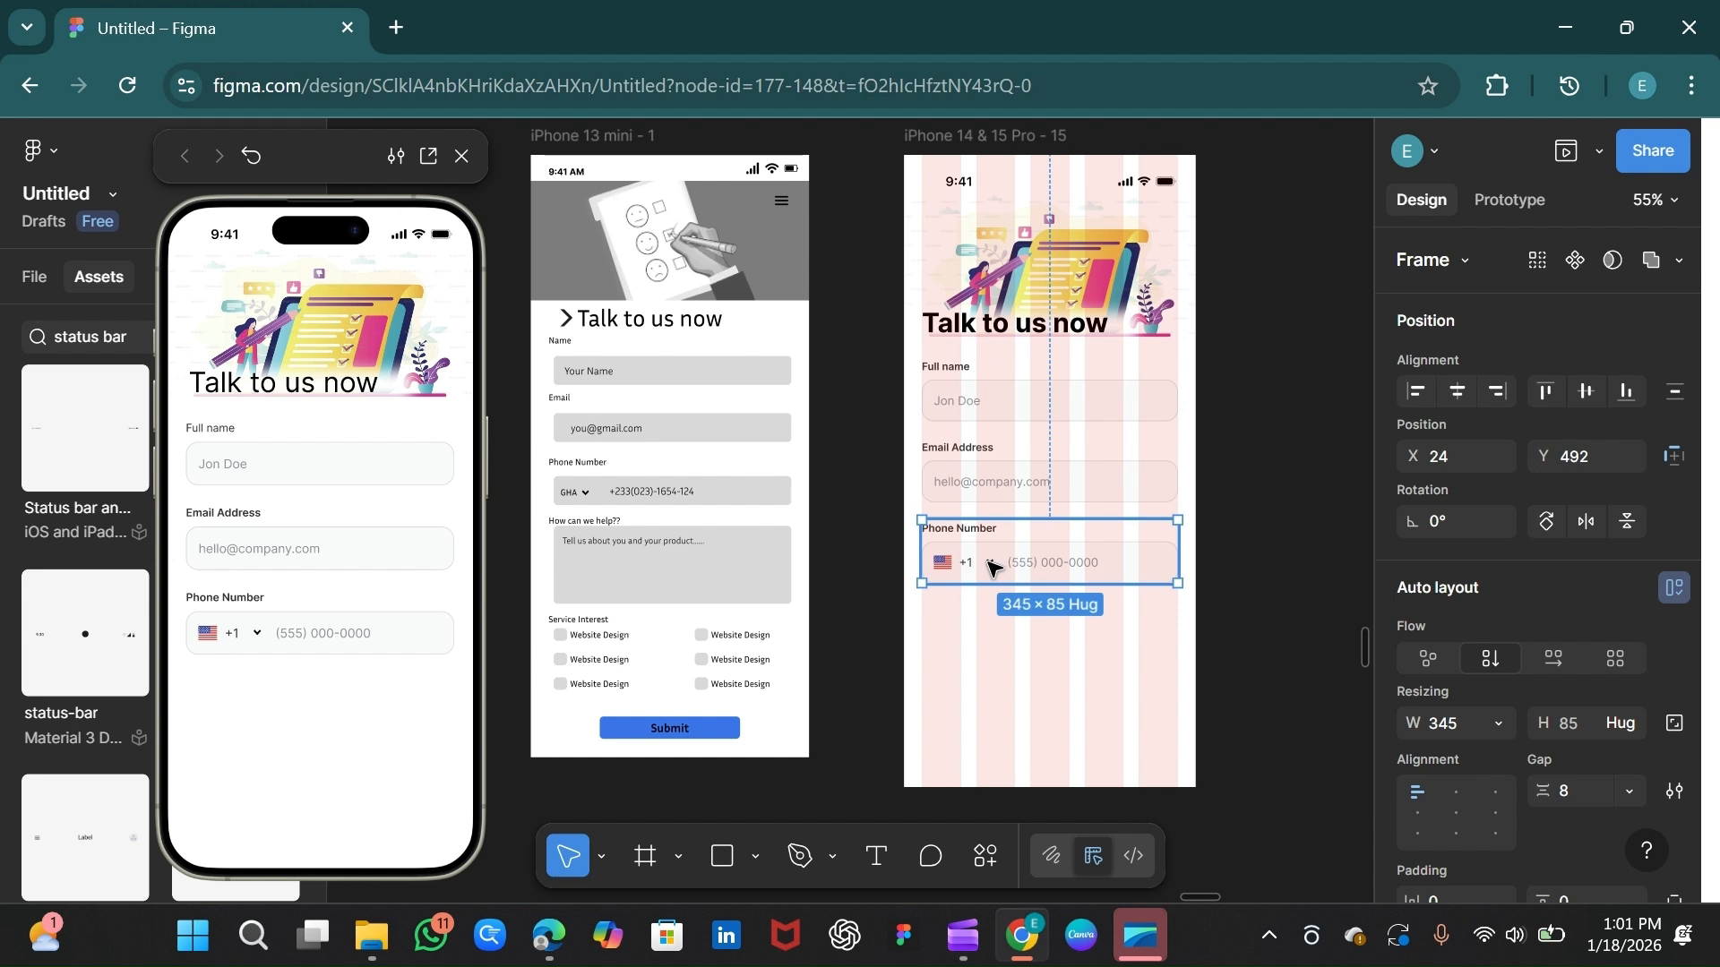
click(993, 566)
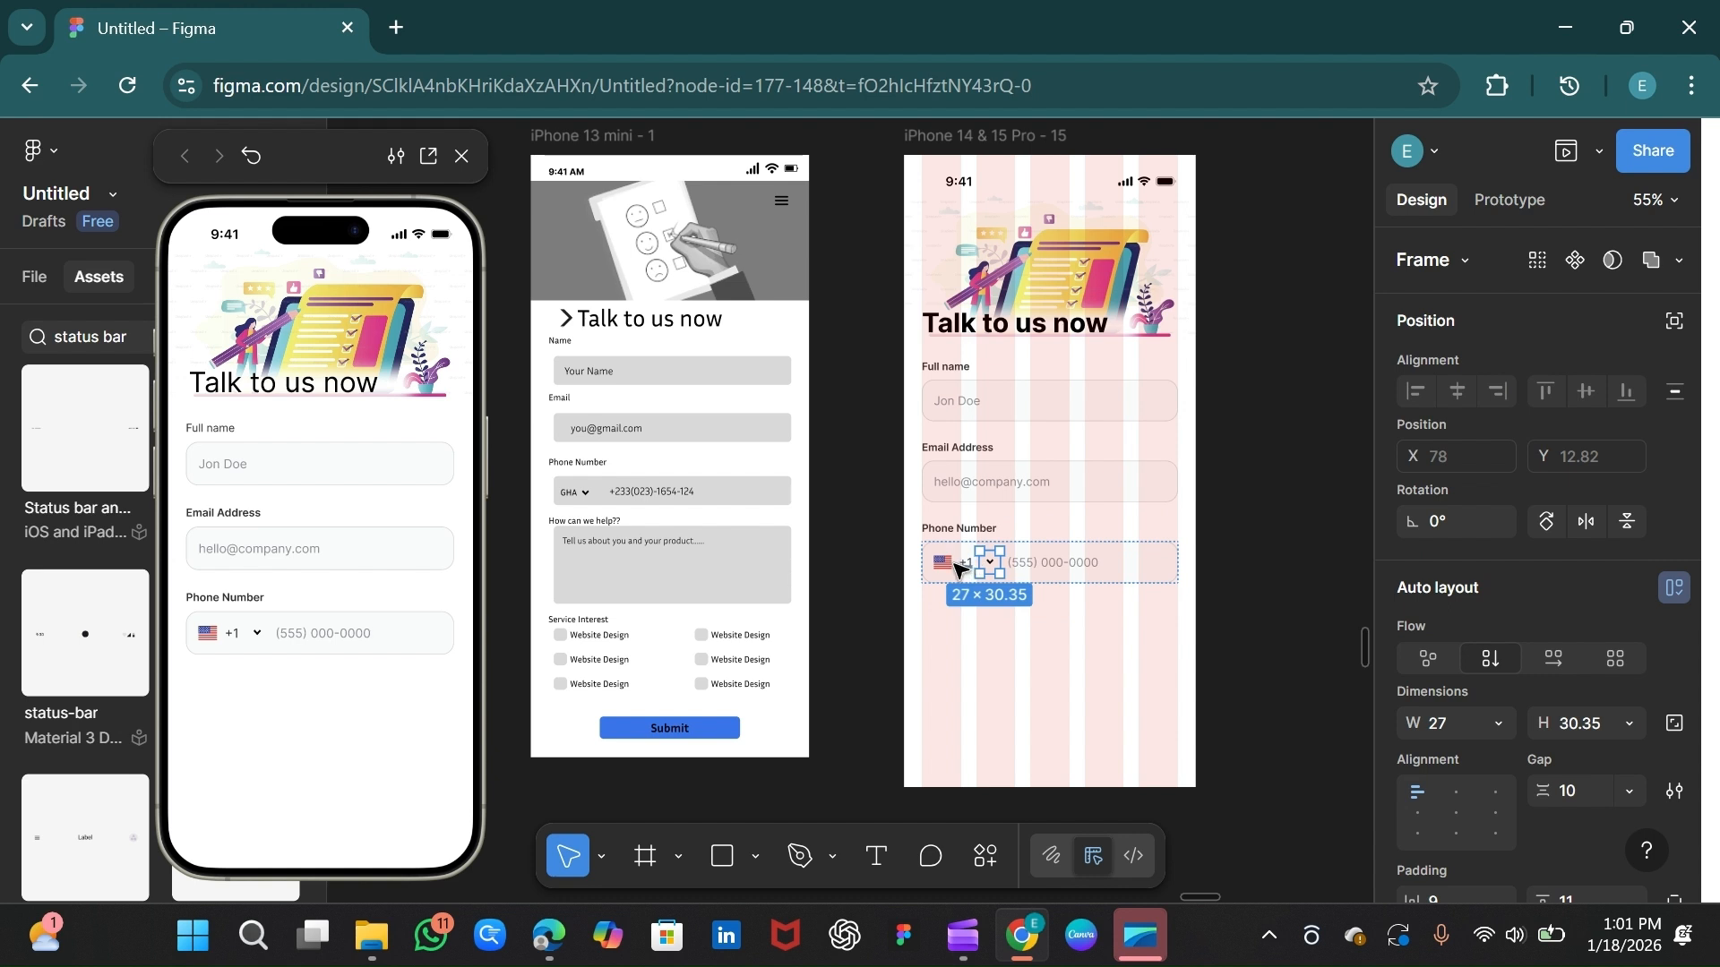
shift+click(958, 564)
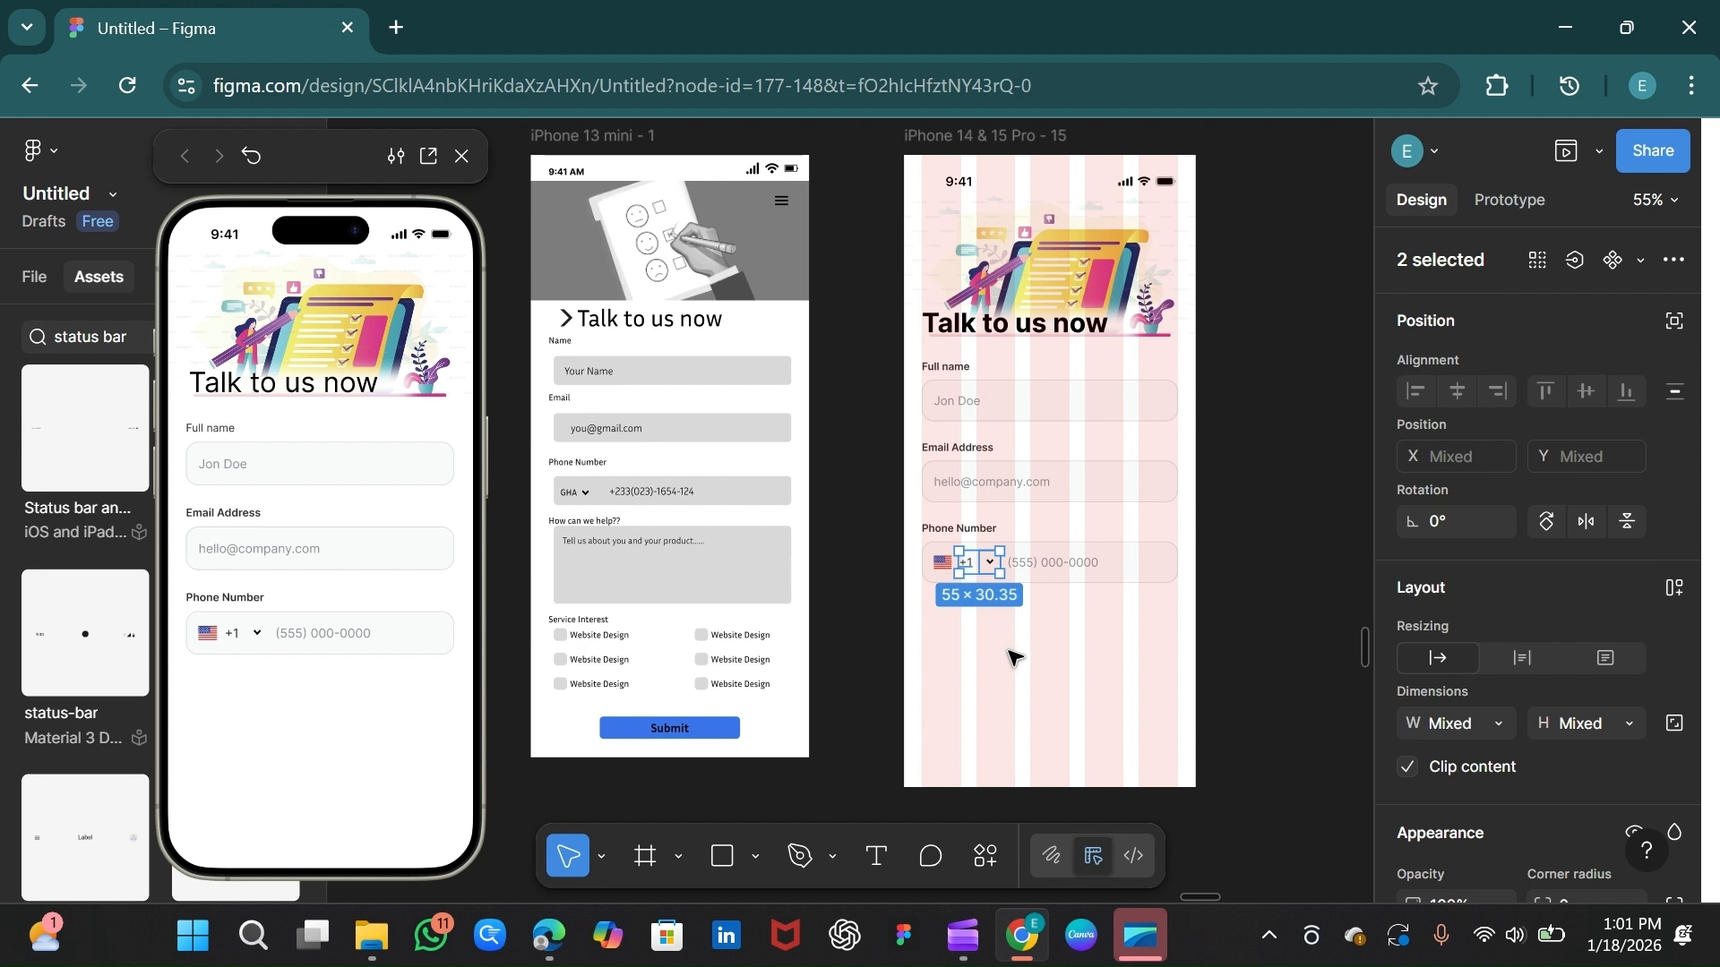
key(shift+a)
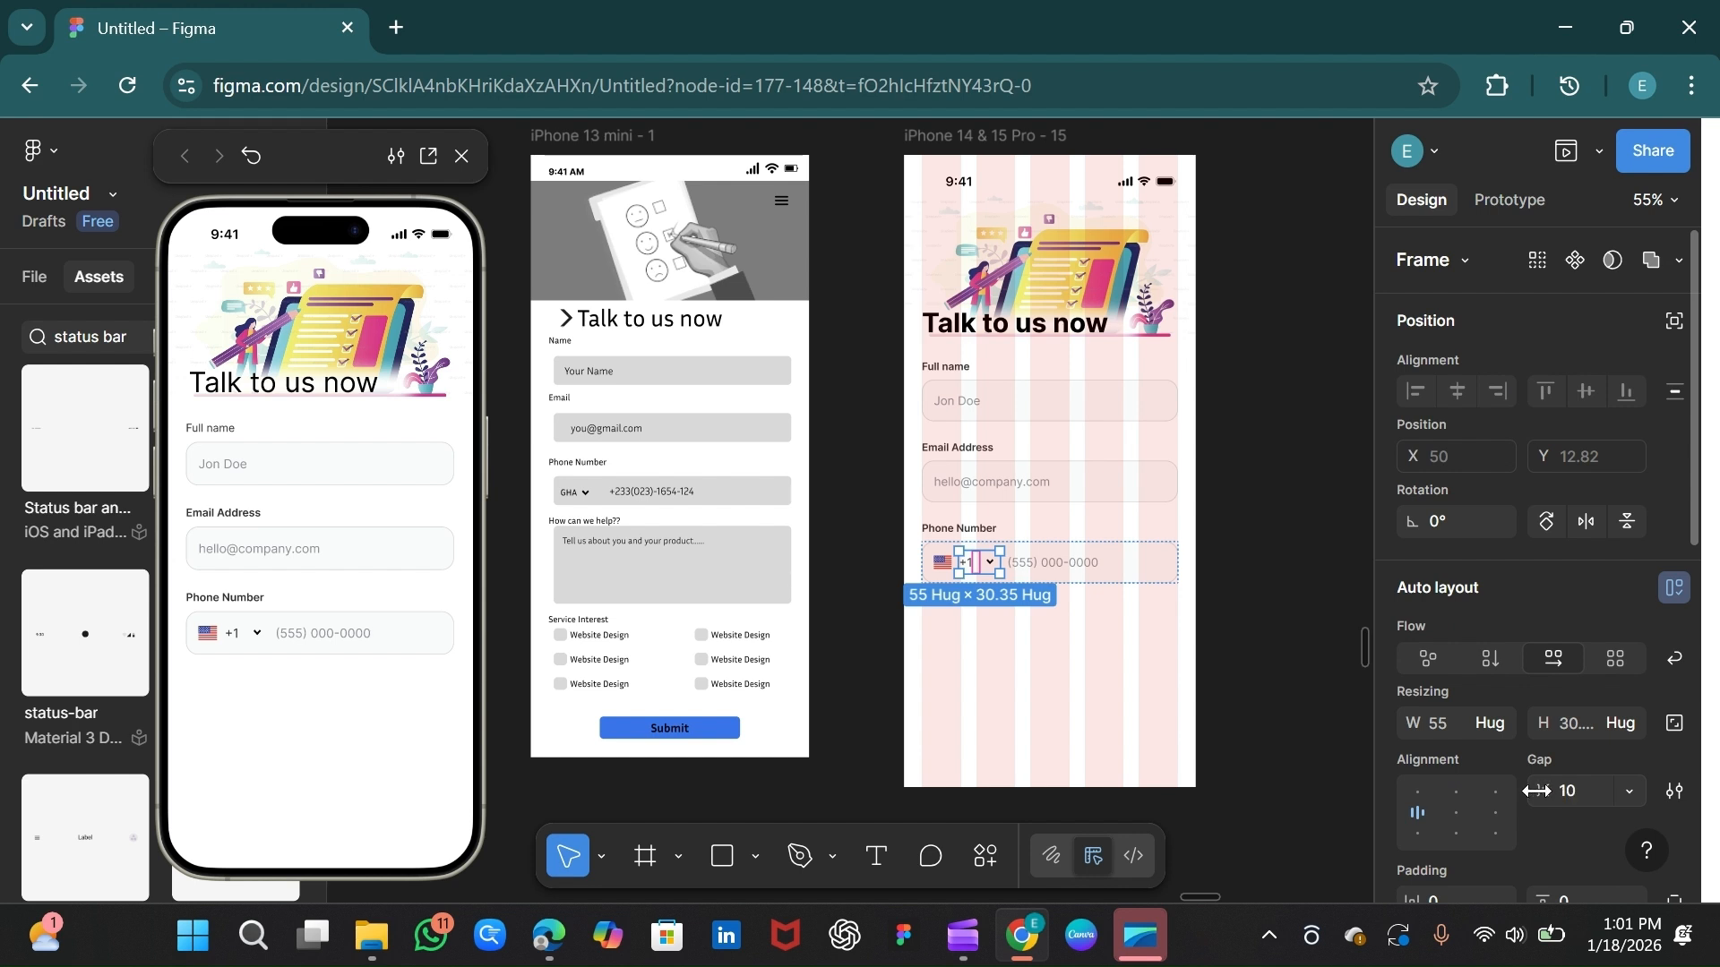
drag(1548, 790, 1523, 795)
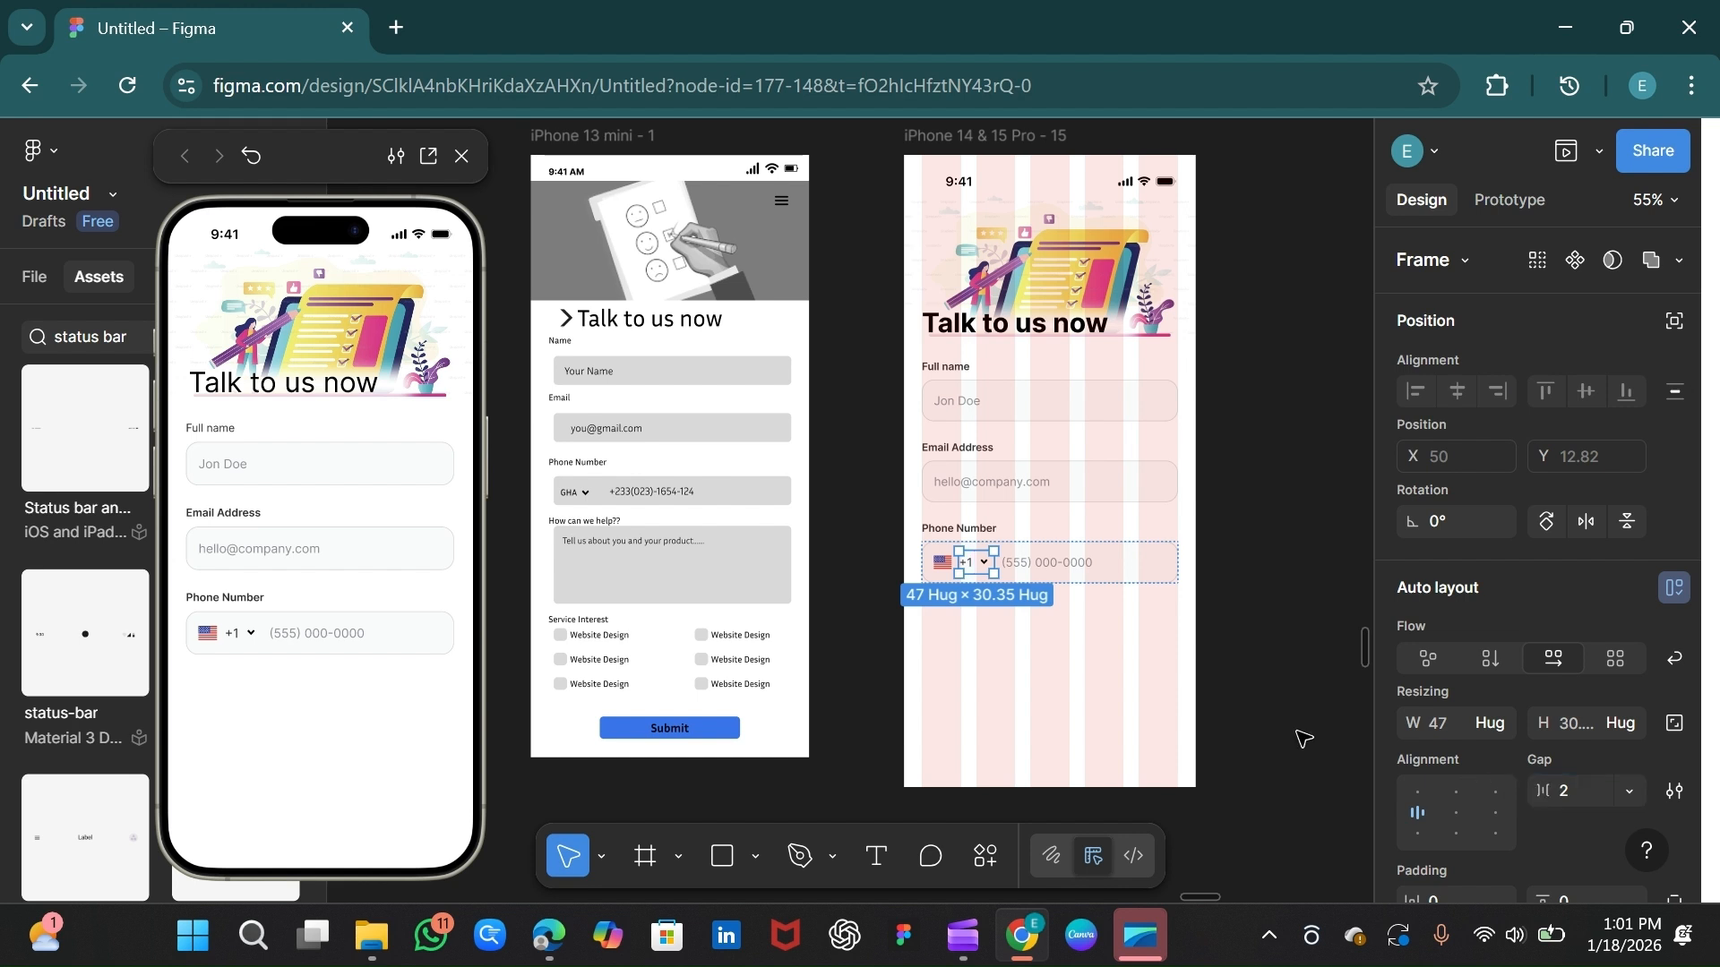
click(1074, 670)
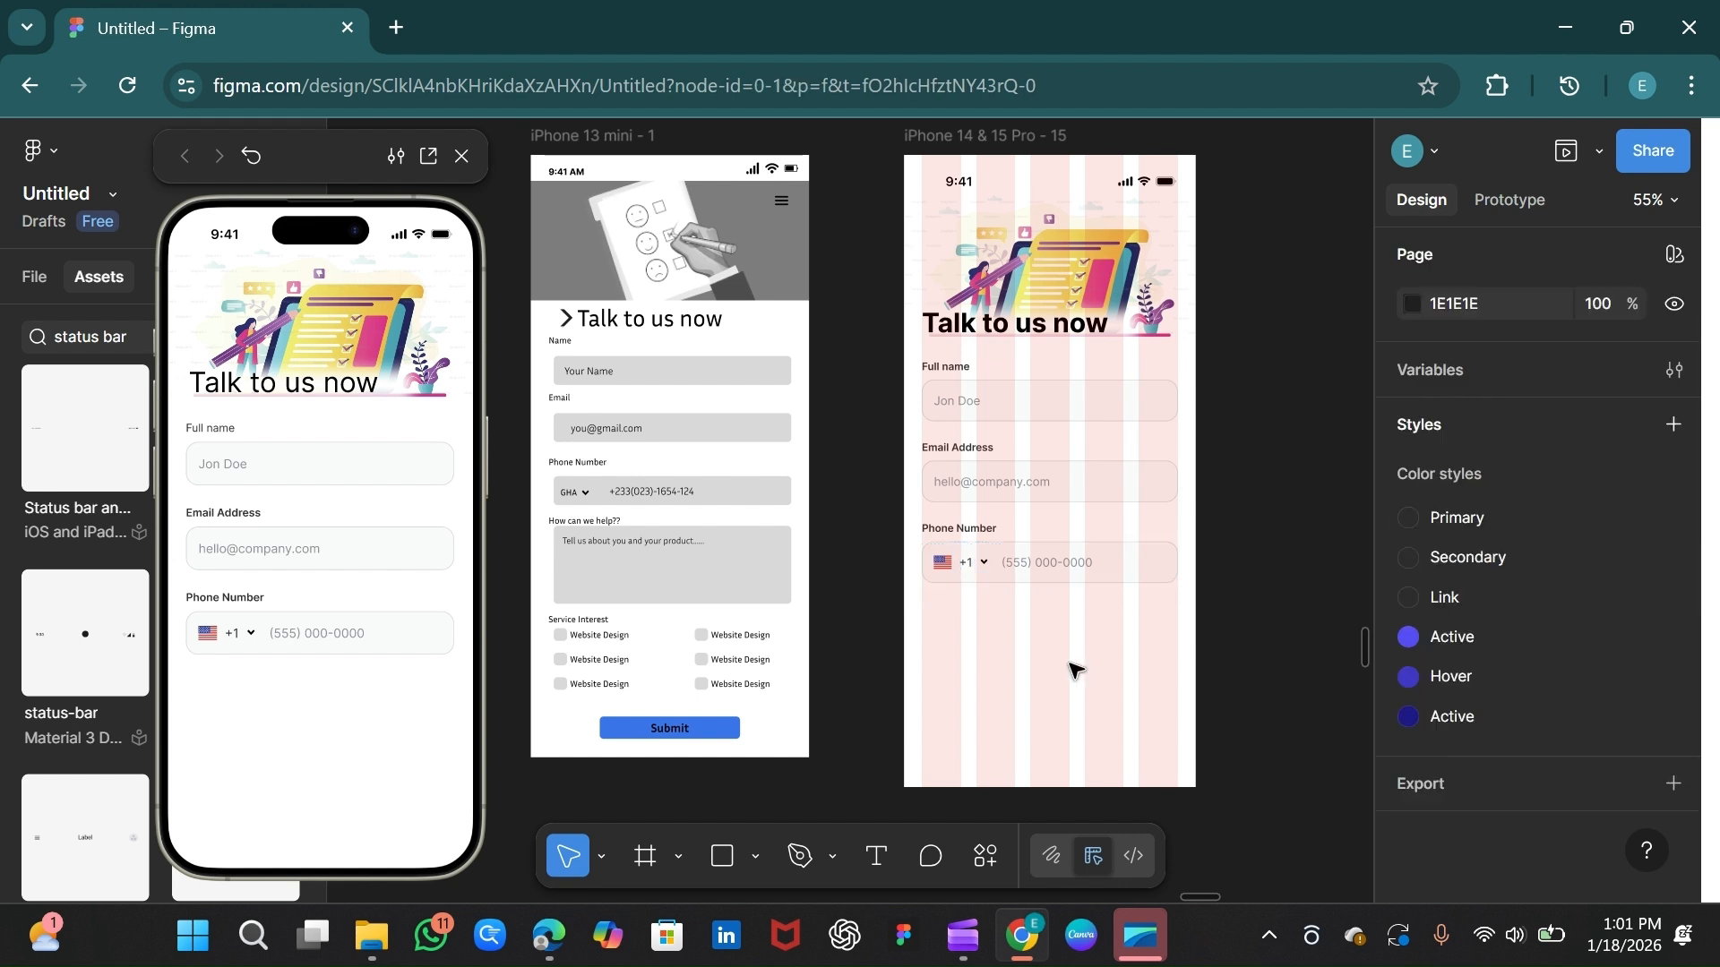
Step: Show the available shape tools for drawing on the canvas
click(757, 856)
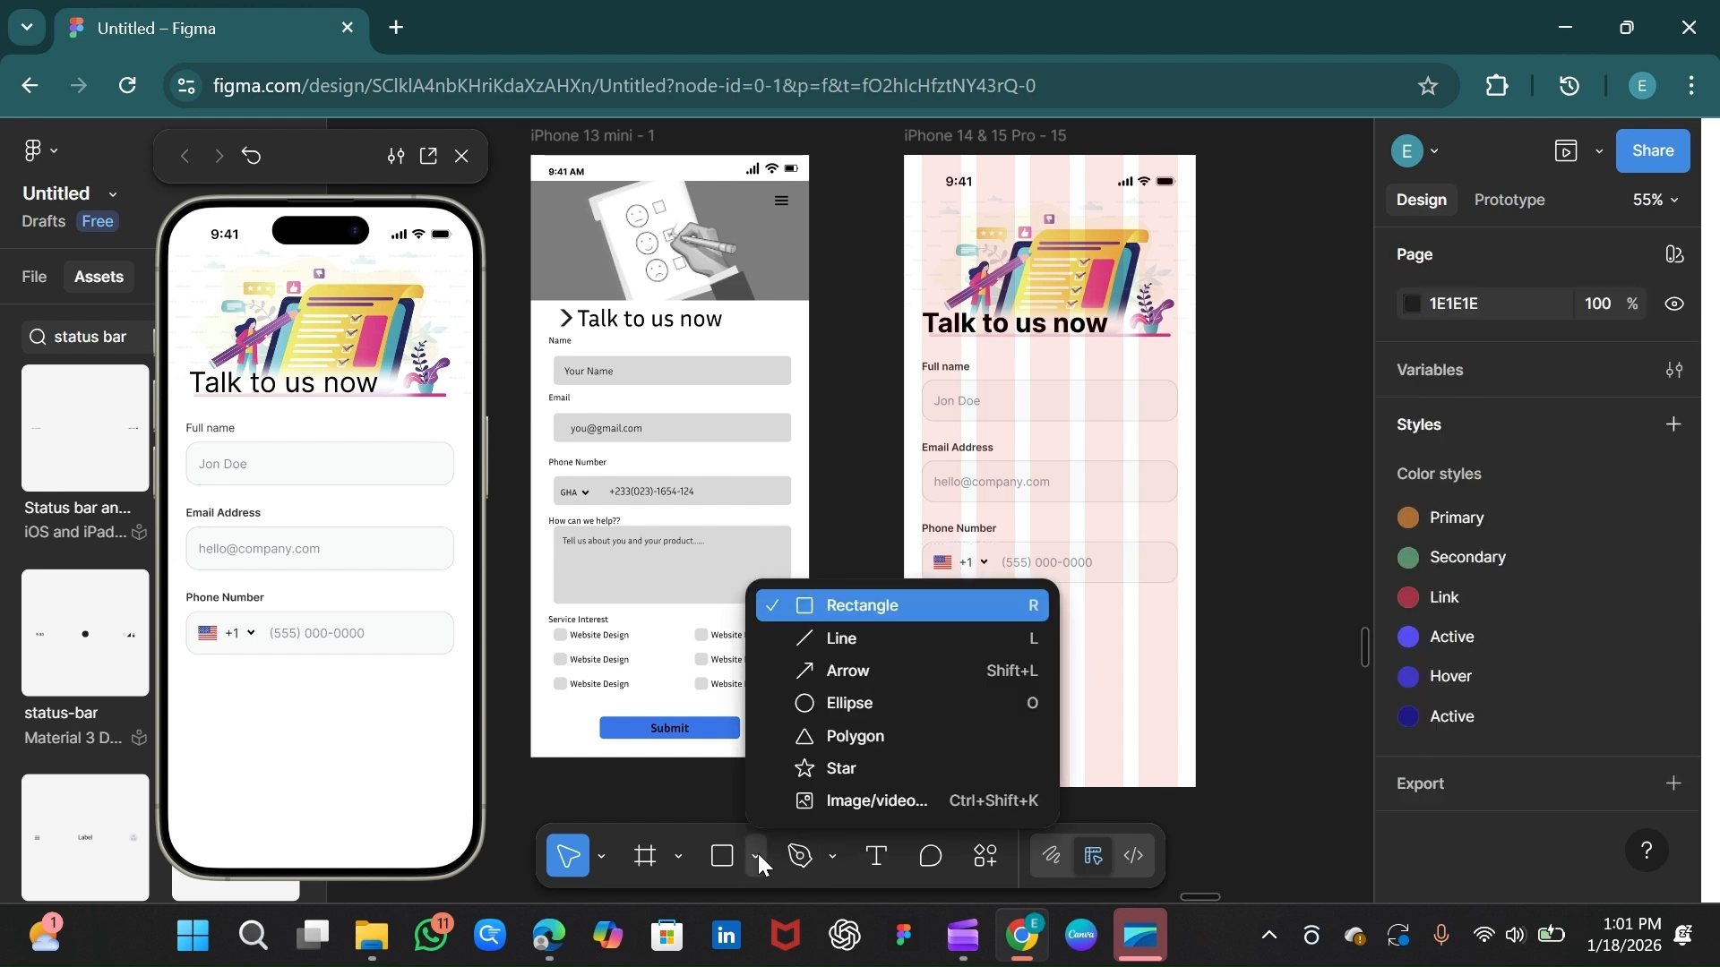
Step: Draw a divider line about 34 long between the country code and the phone number placeholder, and set its rotation to 90°
click(867, 640)
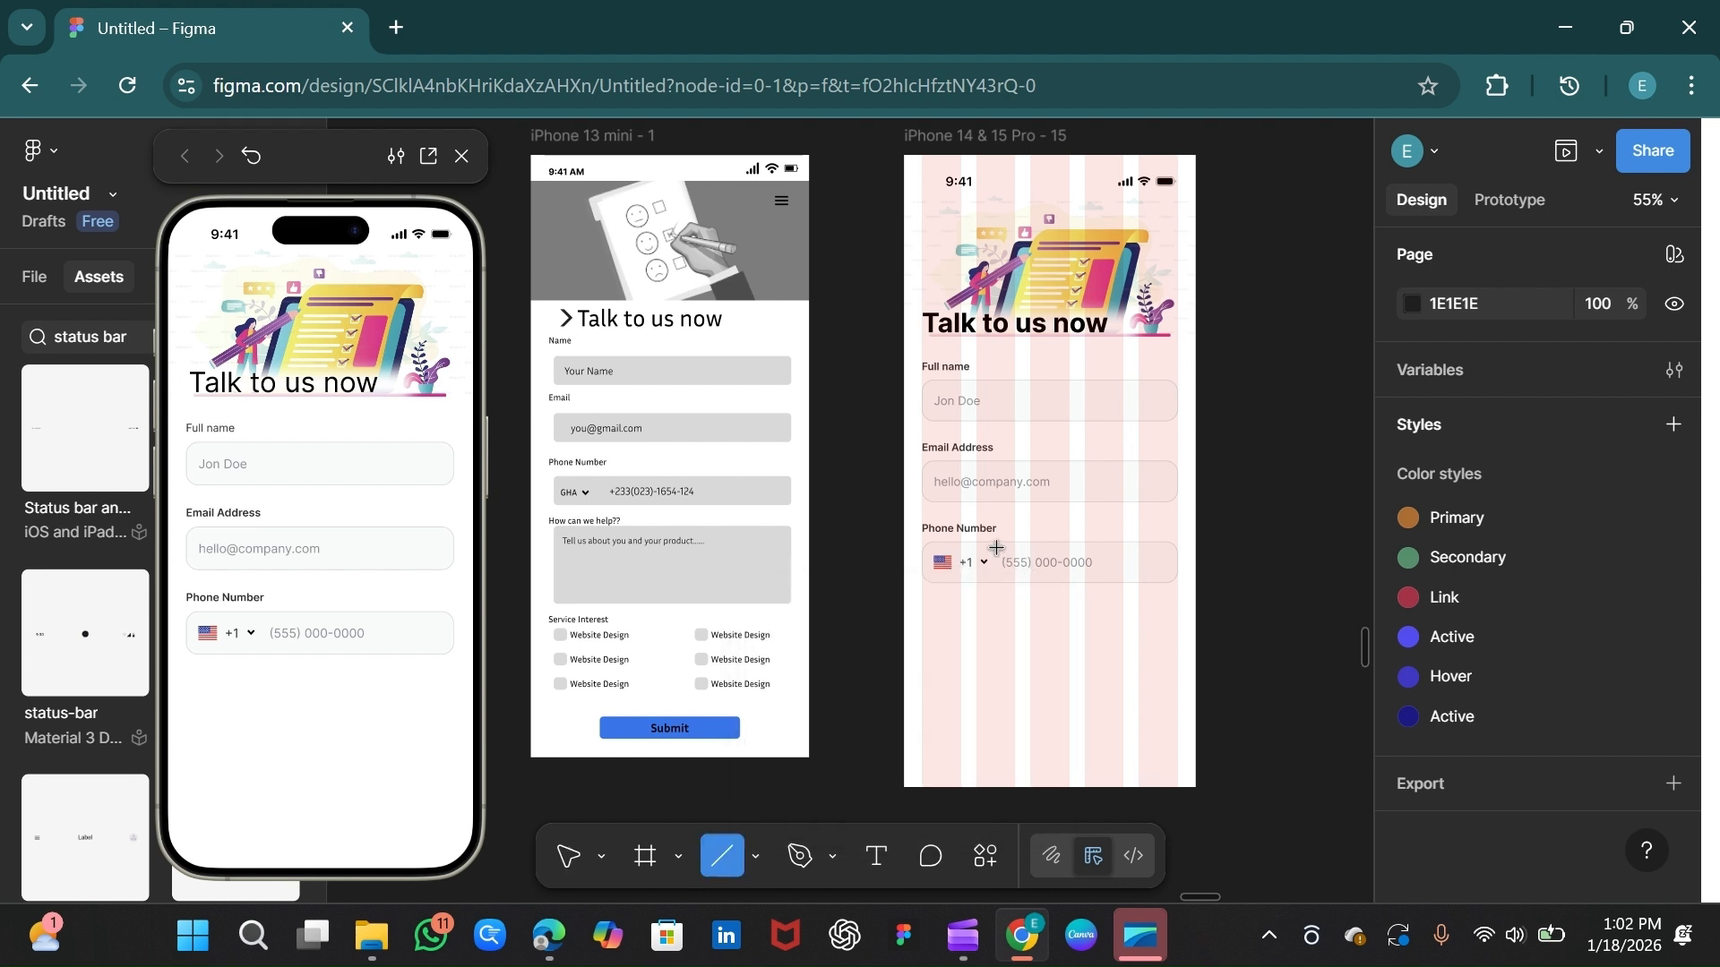
drag(998, 551, 1000, 581)
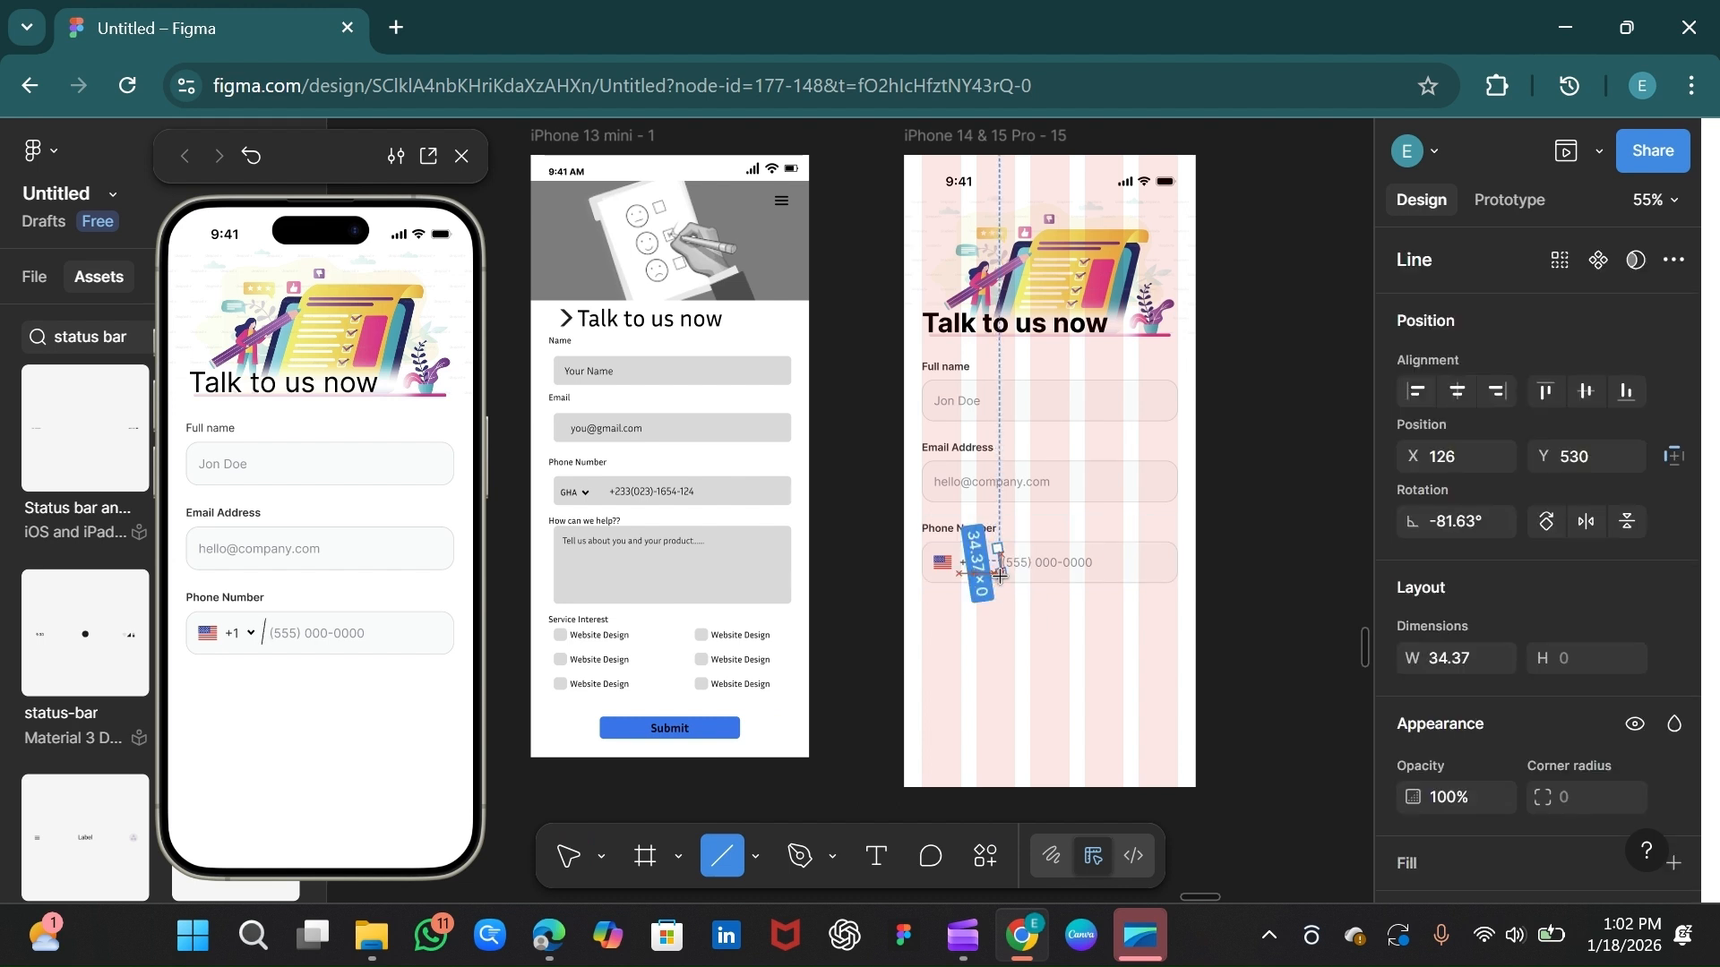
click(1484, 524)
key(BackSpace)
text(0)
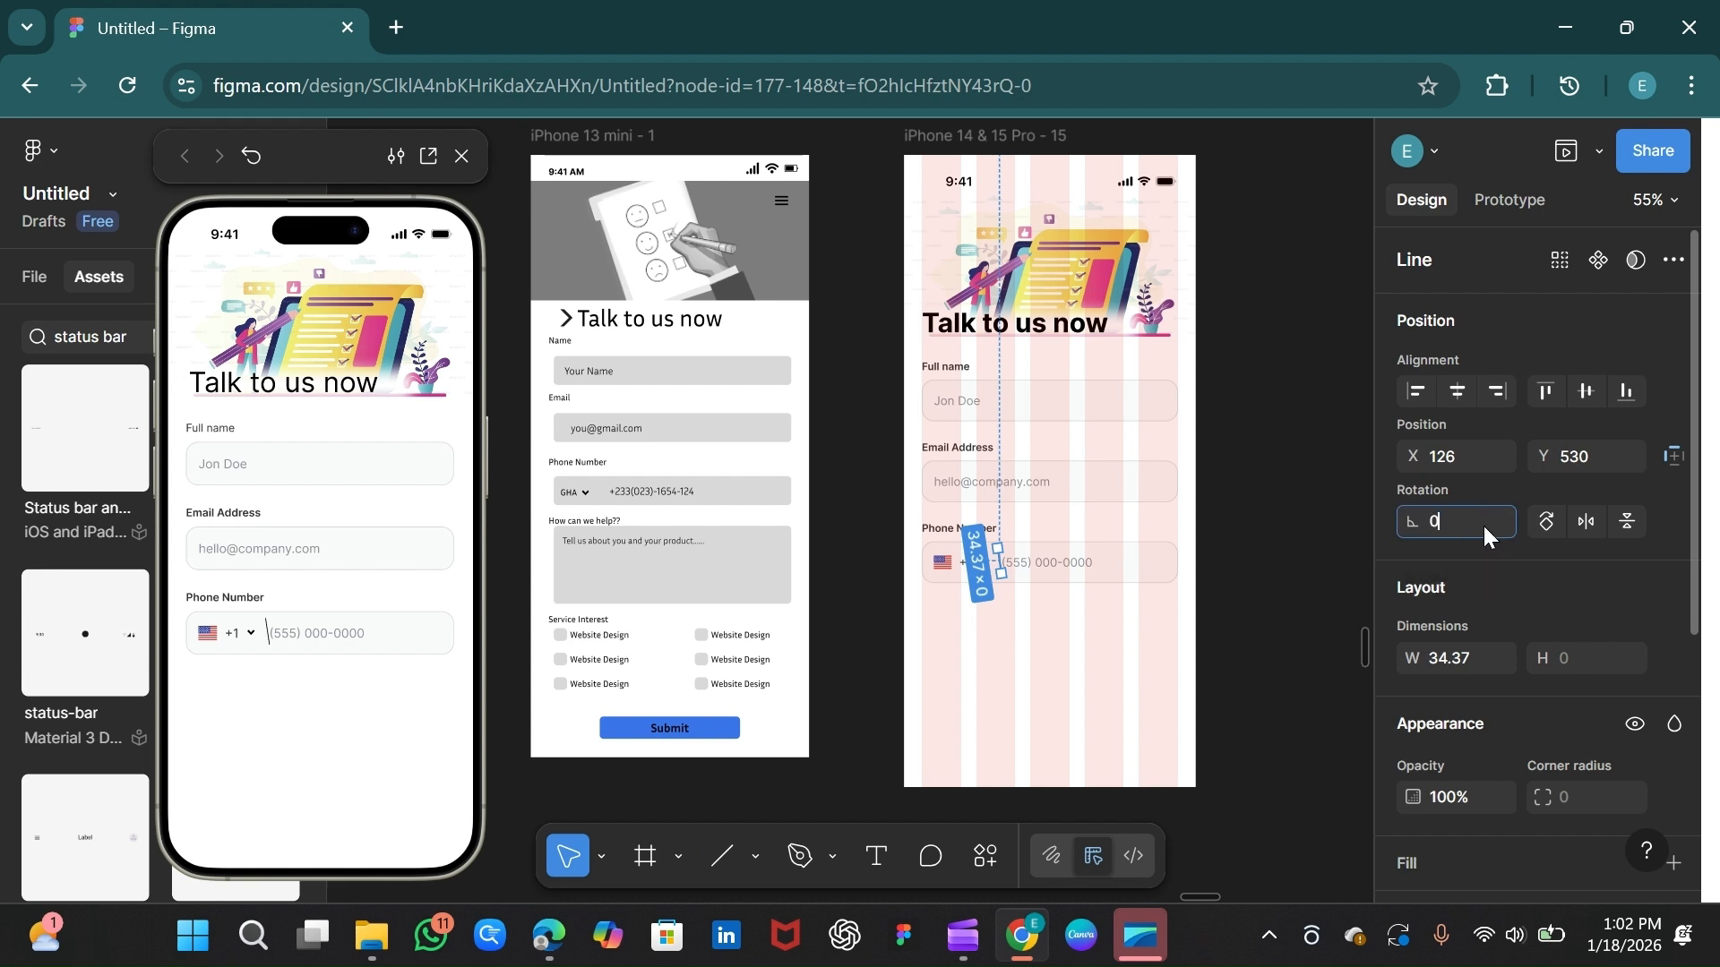
key(Return)
click(1485, 525)
text(90)
key(Return)
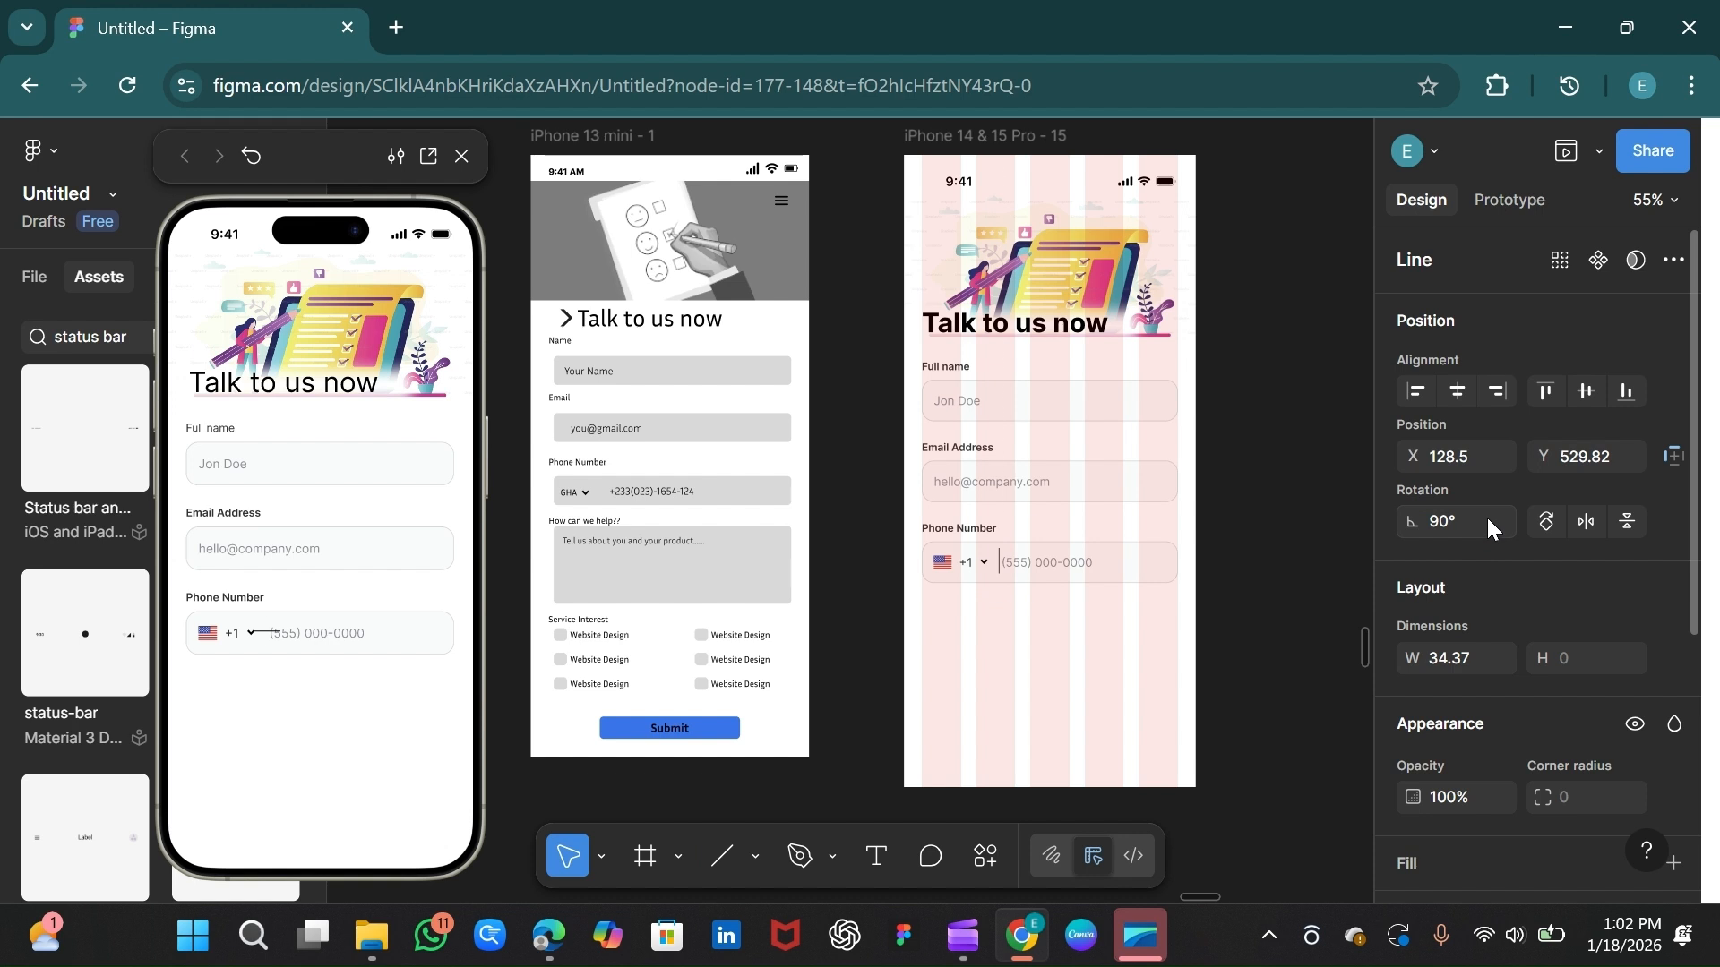
key(shift+Left)
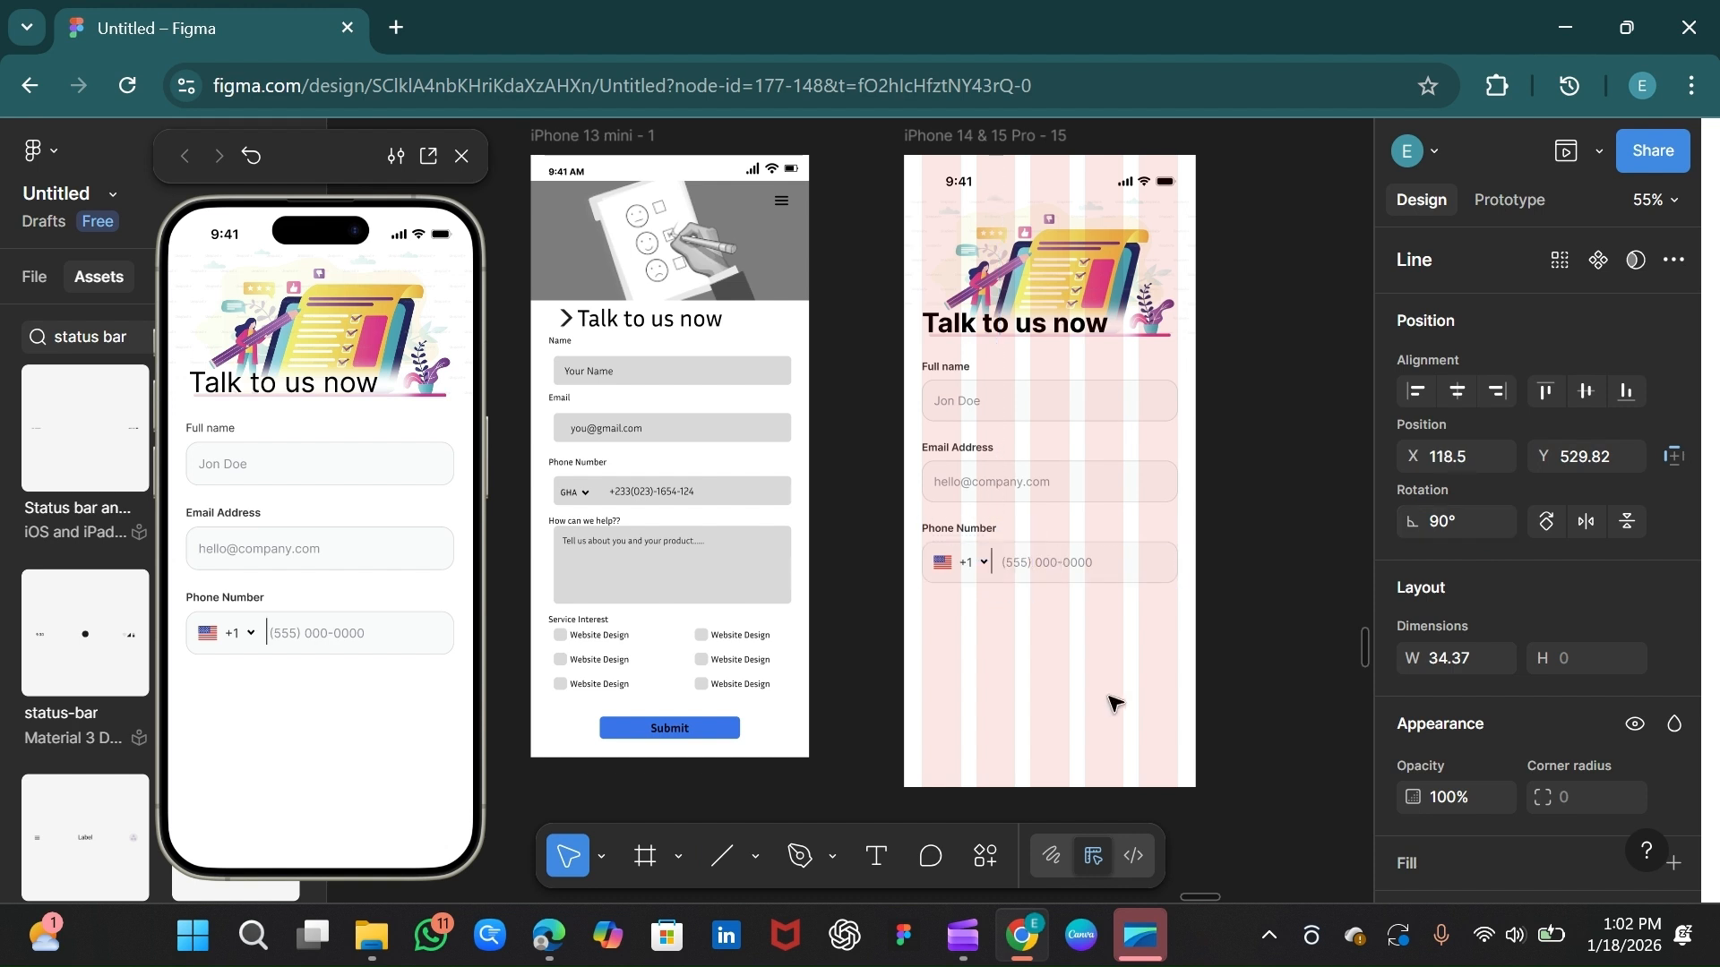
key(shift+Right)
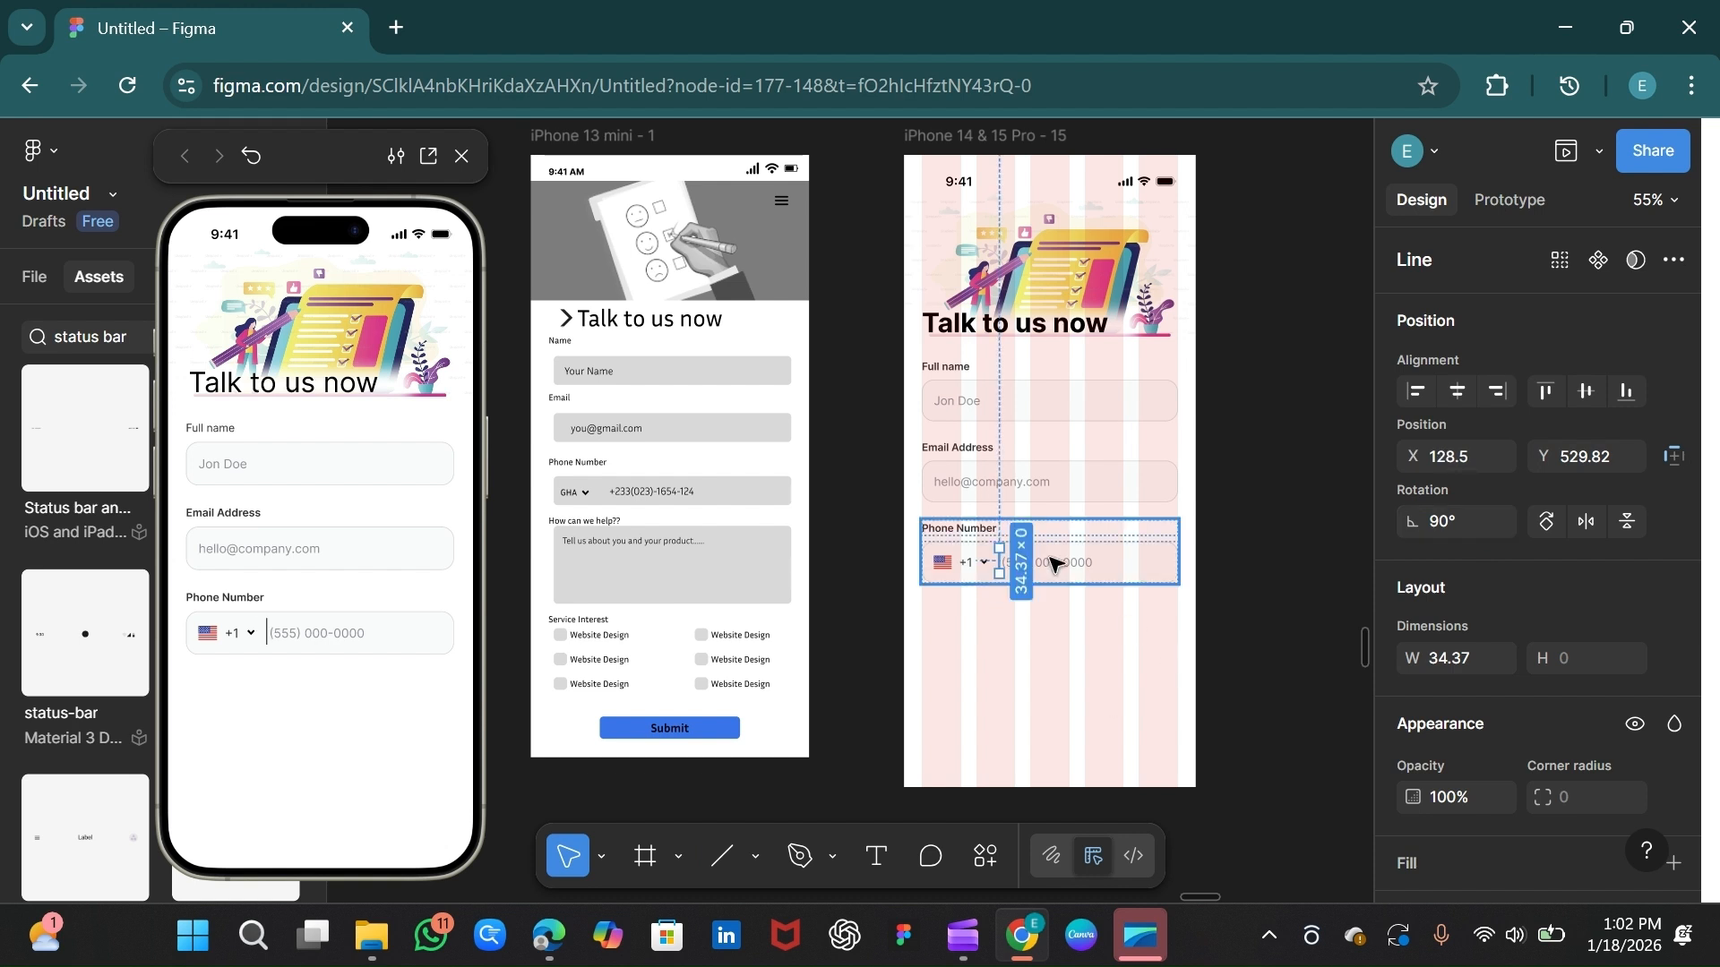
click(1055, 563)
double_click(1058, 566)
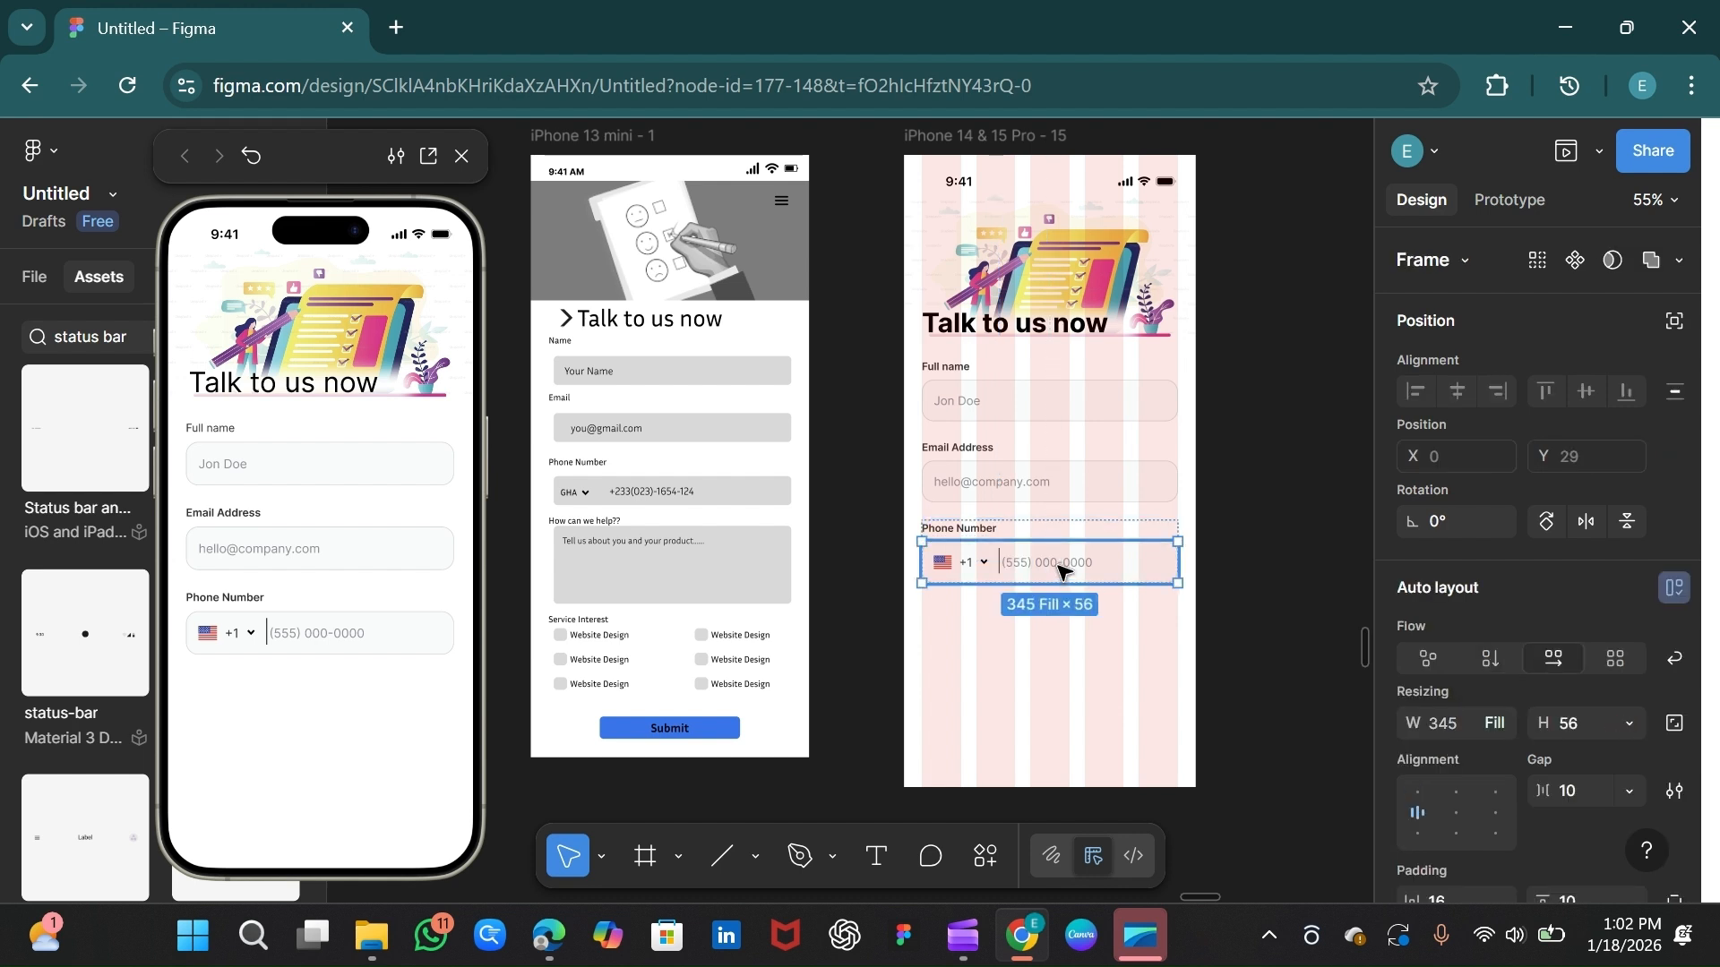
double_click(1059, 568)
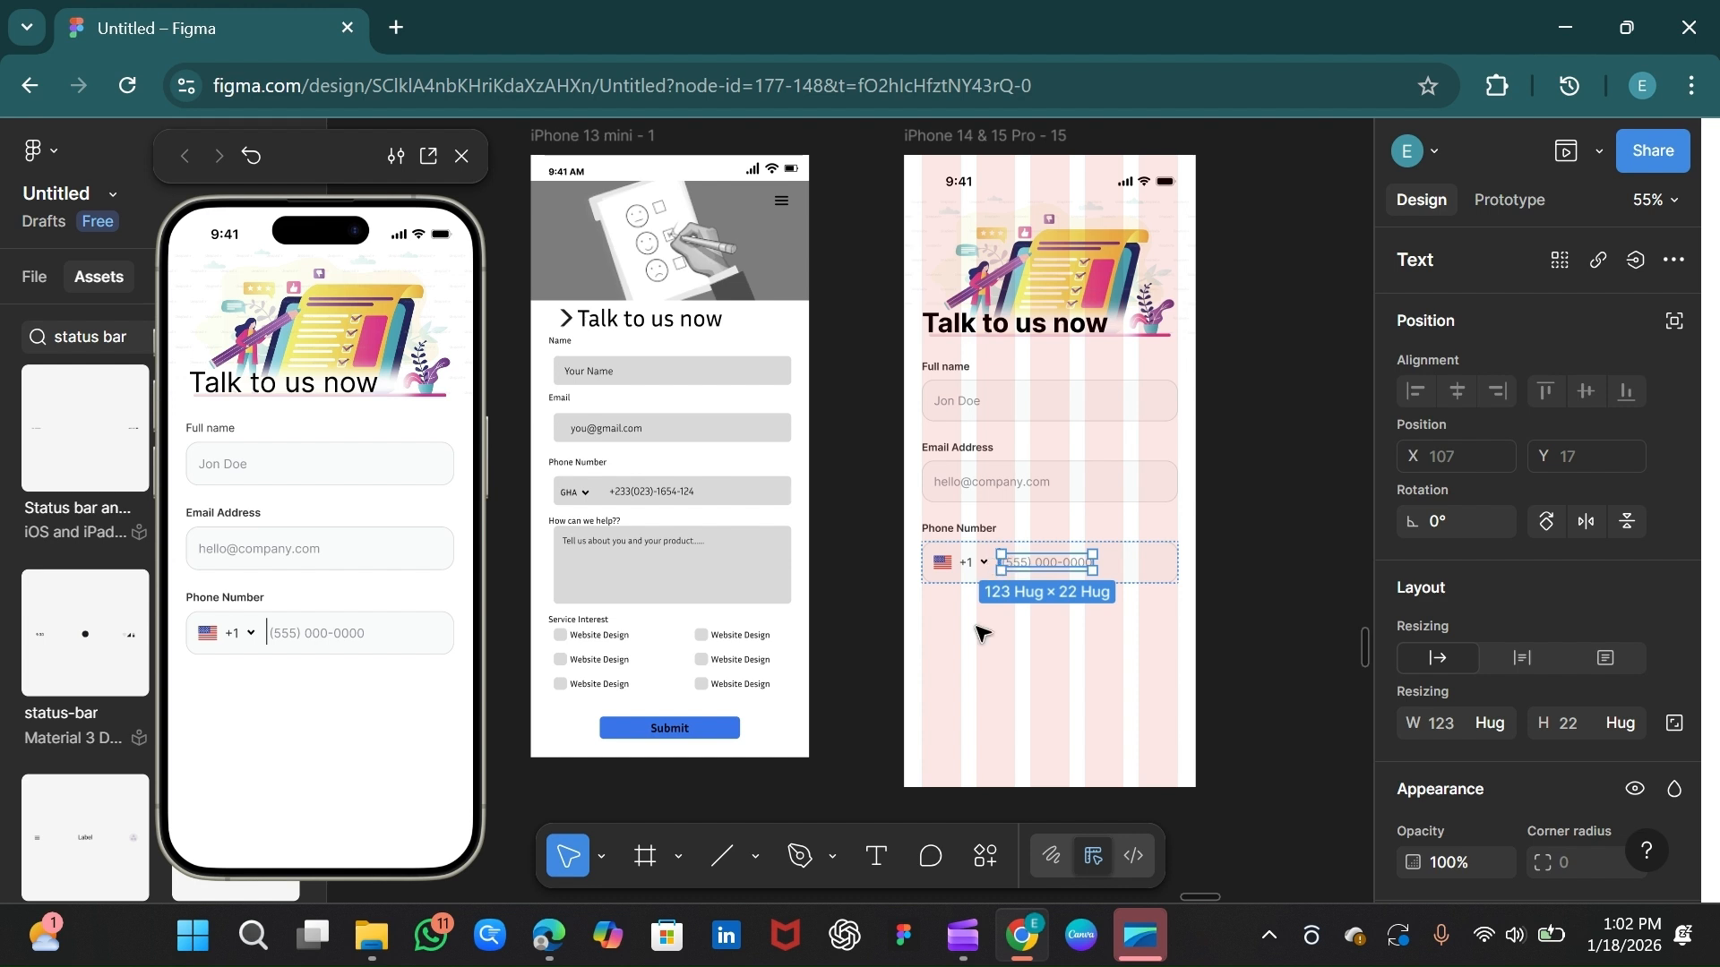
click(989, 663)
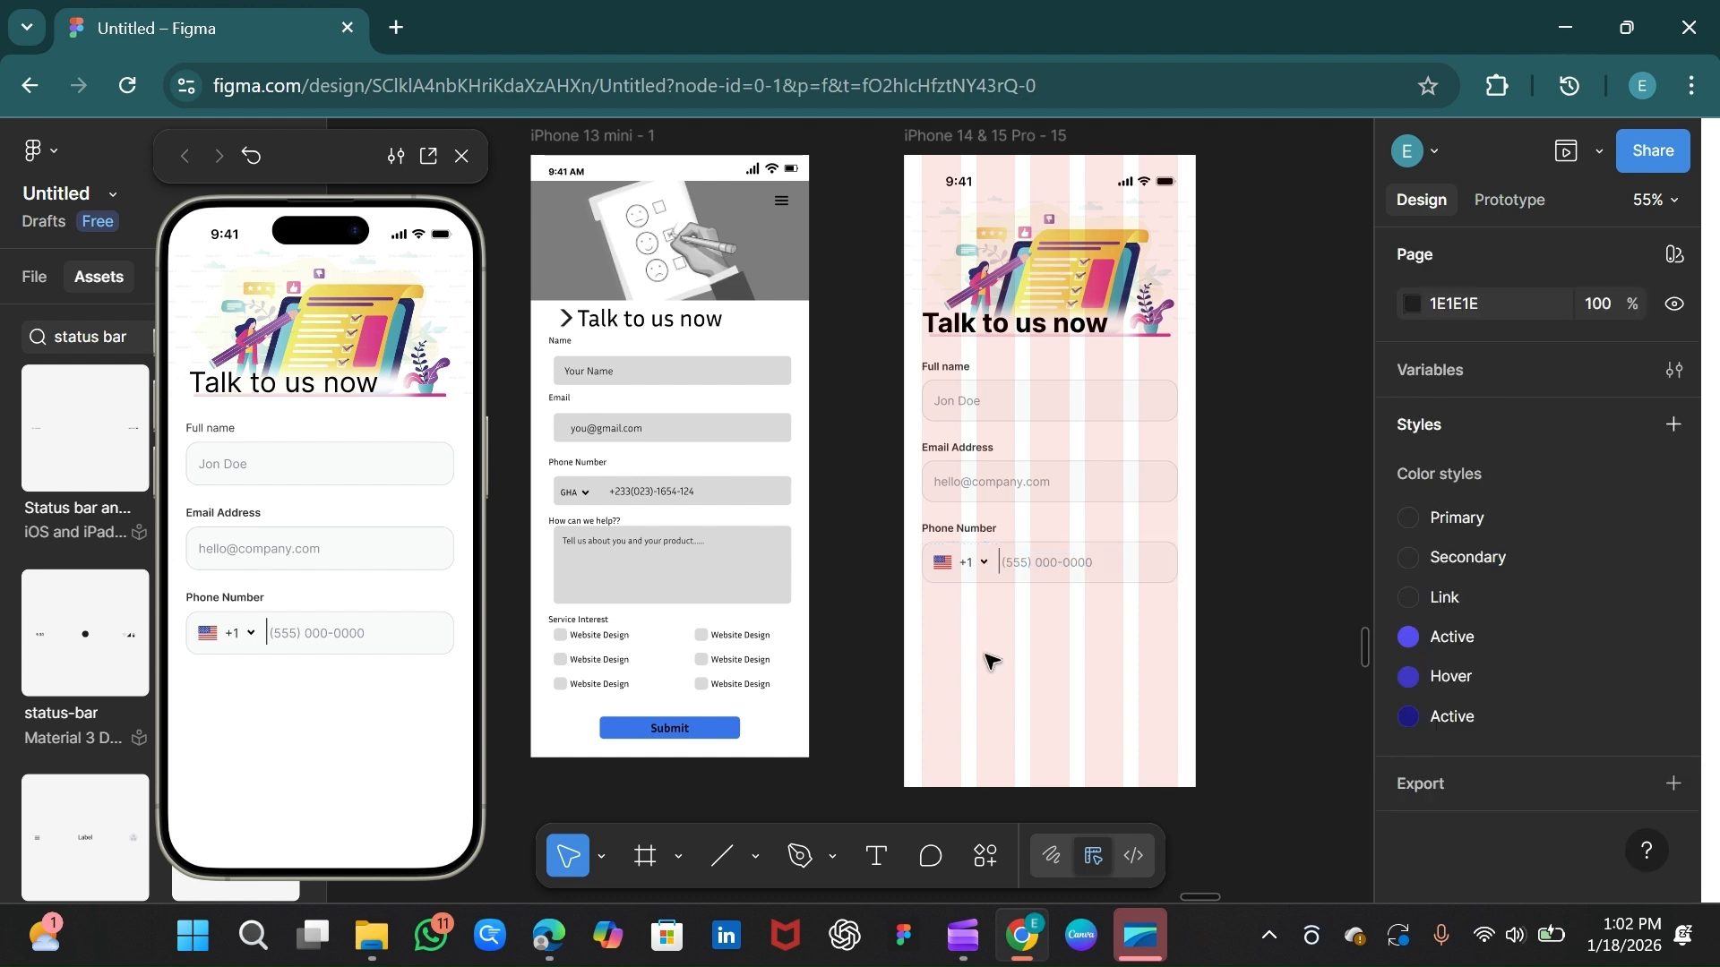
click(999, 568)
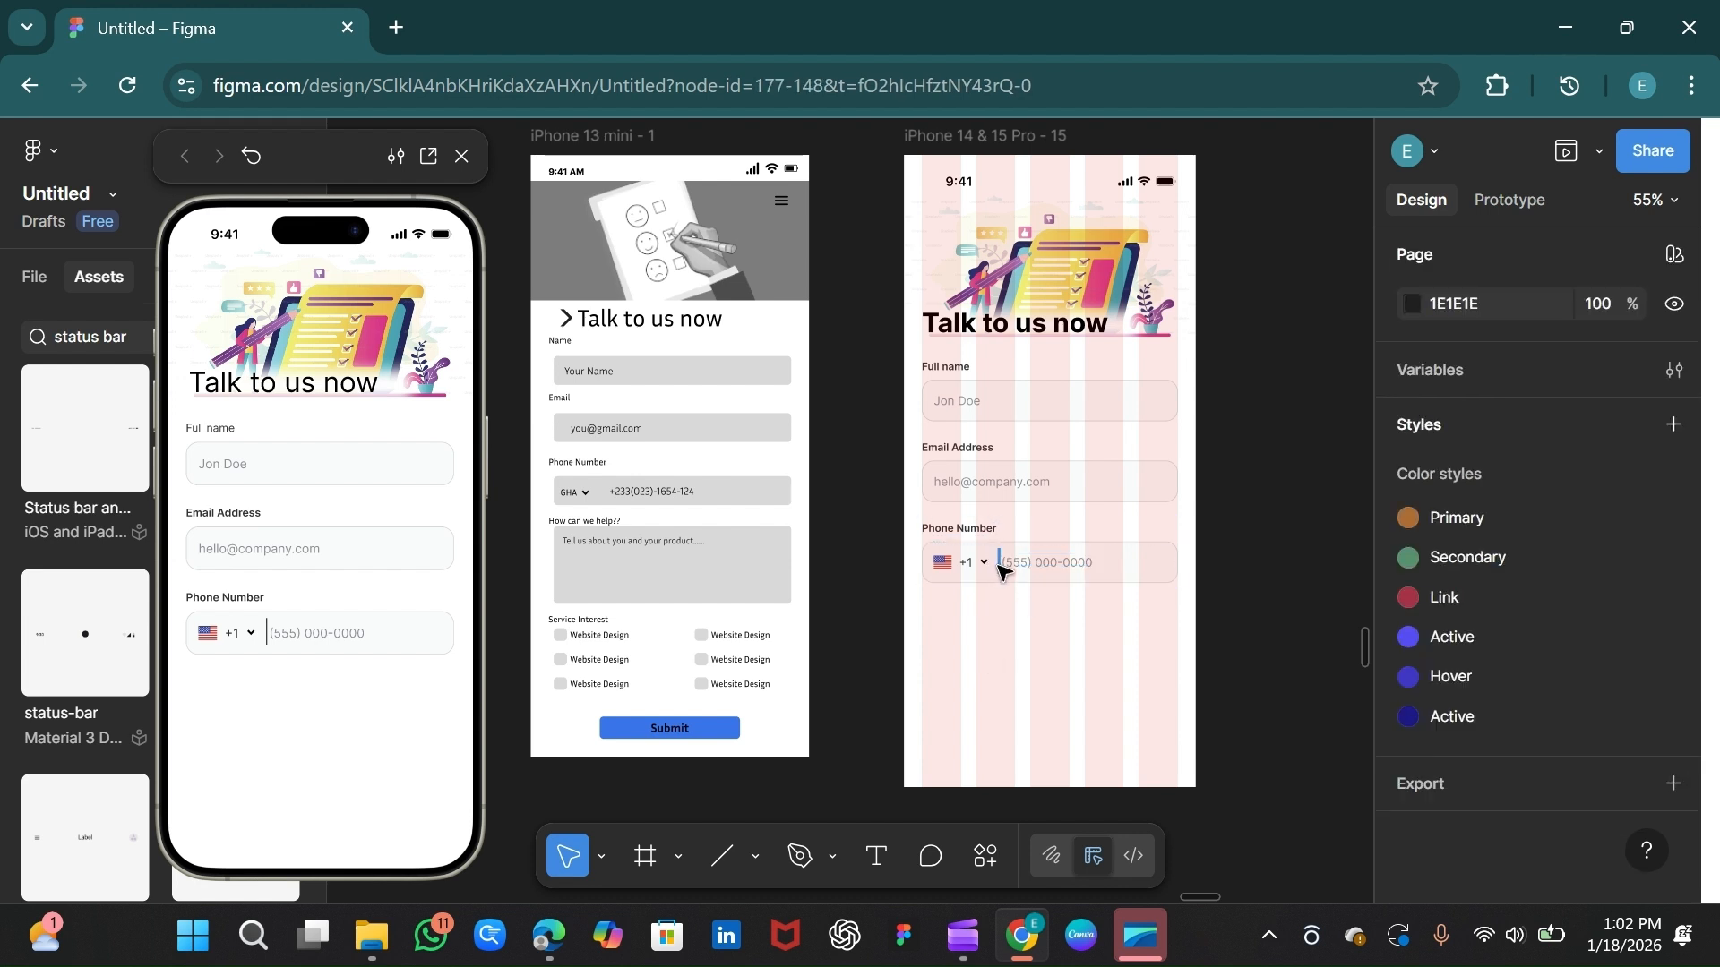
shift+click(1065, 568)
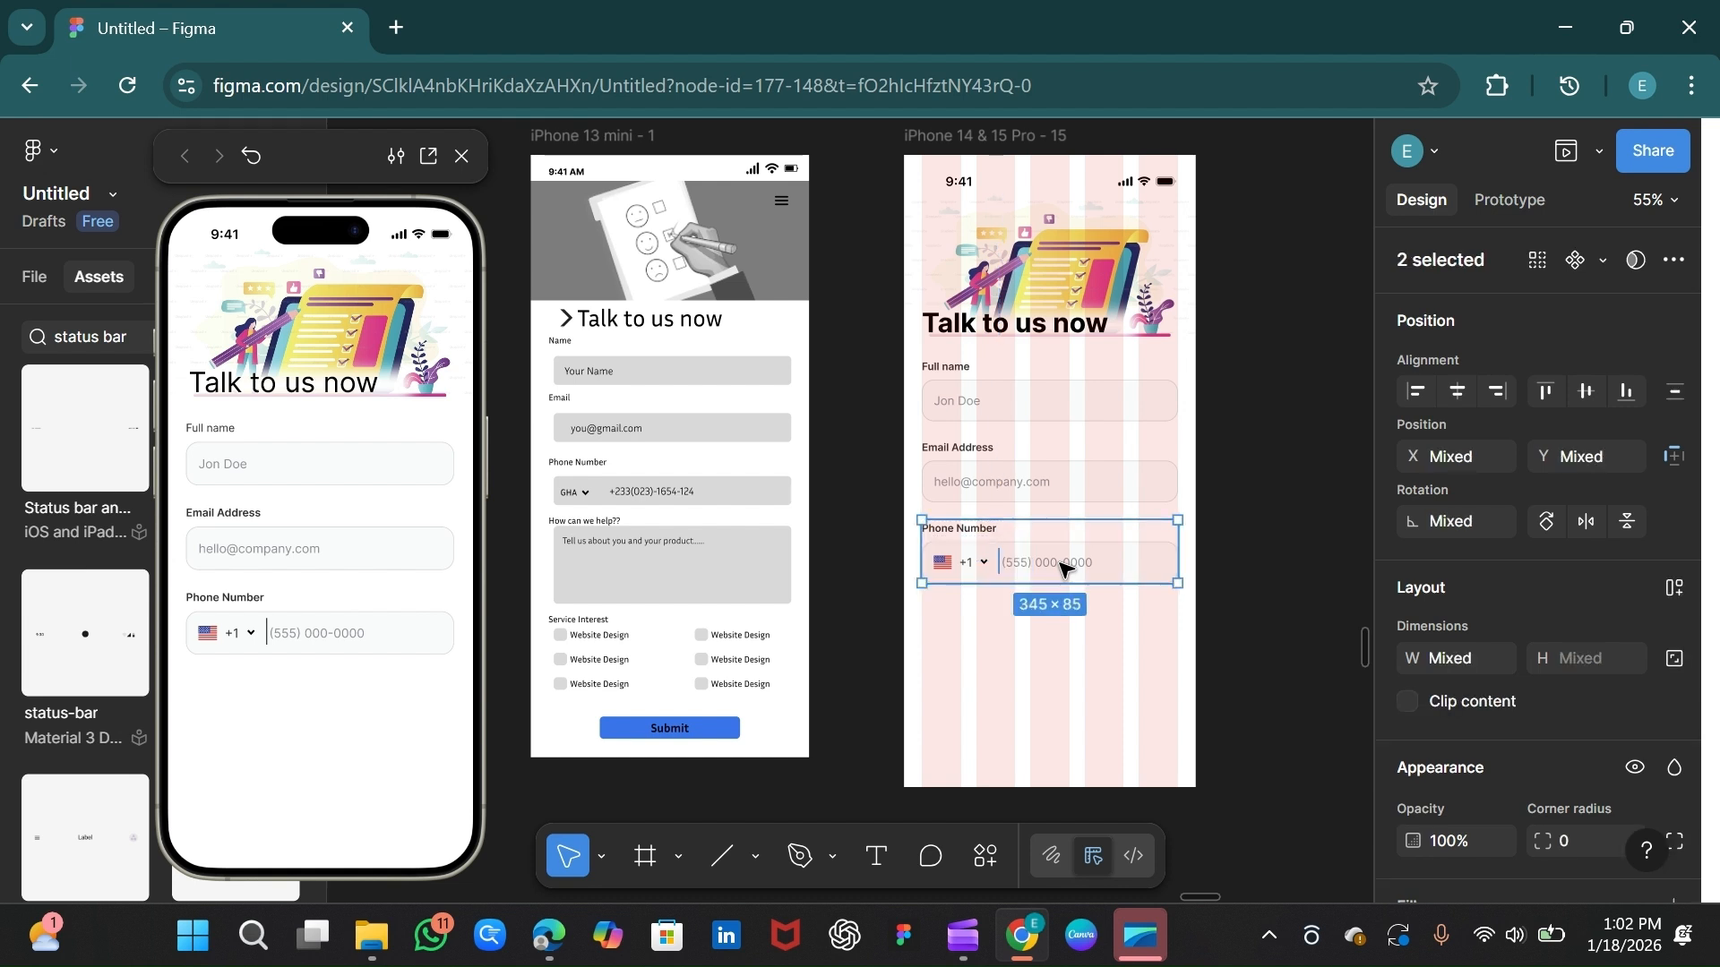
shift+click(1063, 567)
shift+click(1063, 567)
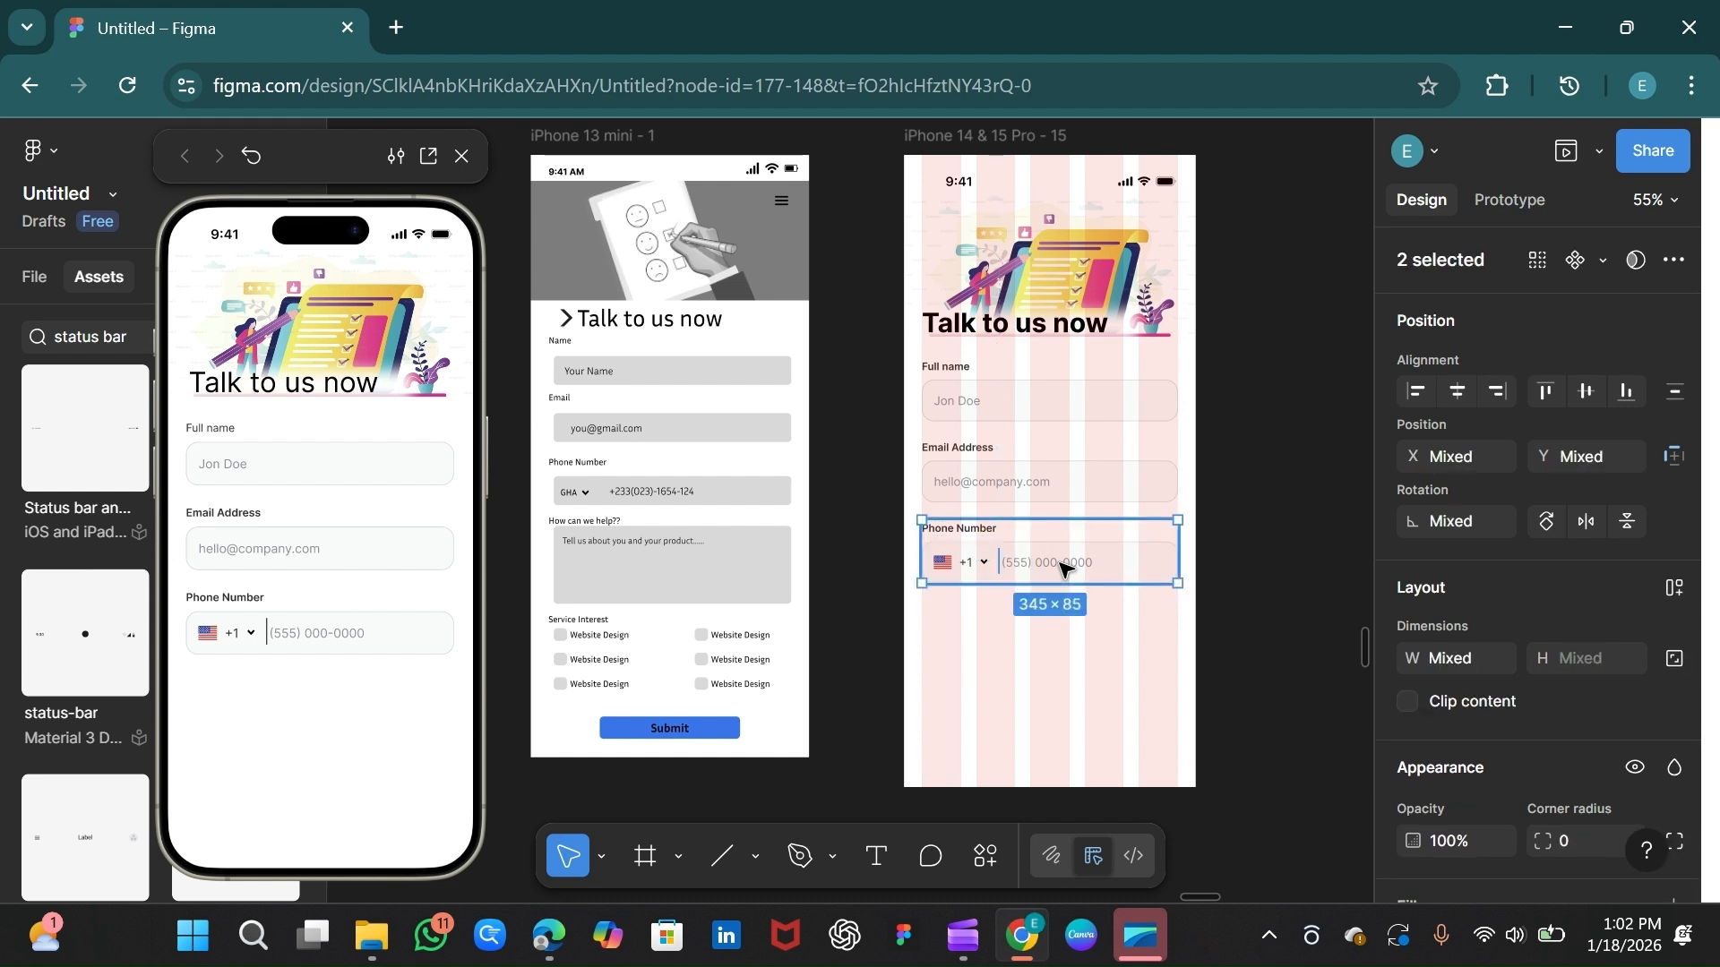
shift+click(1063, 567)
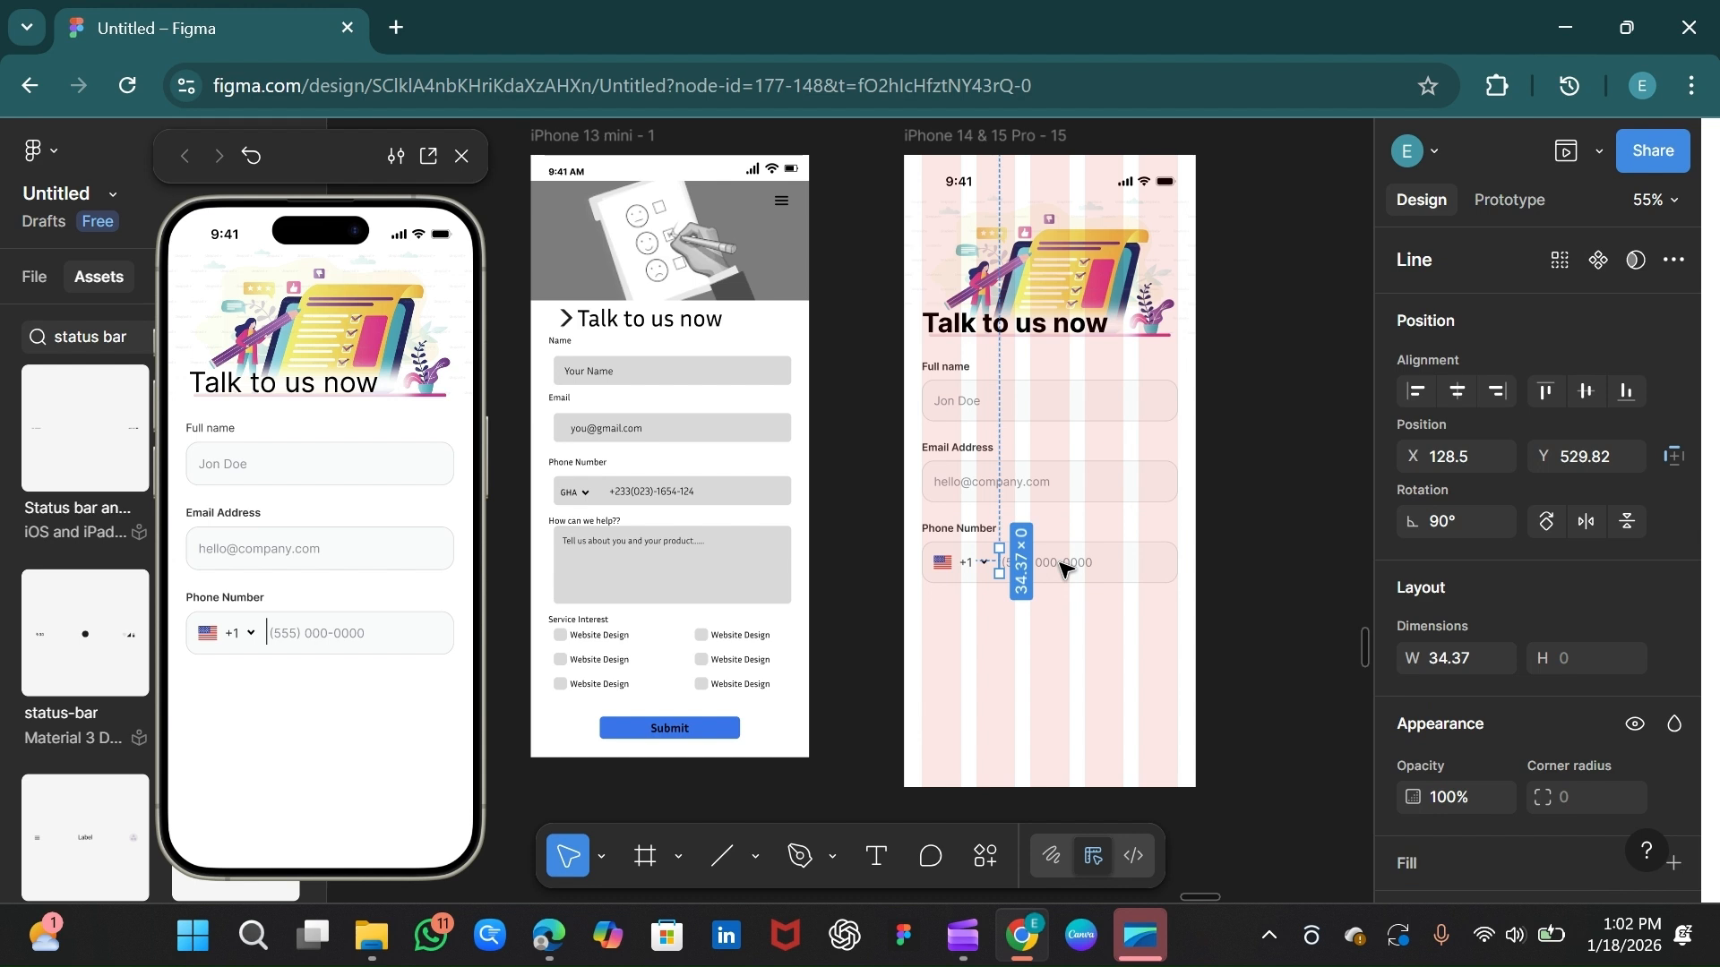
shift+click(1063, 567)
click(1063, 567)
double_click(1063, 567)
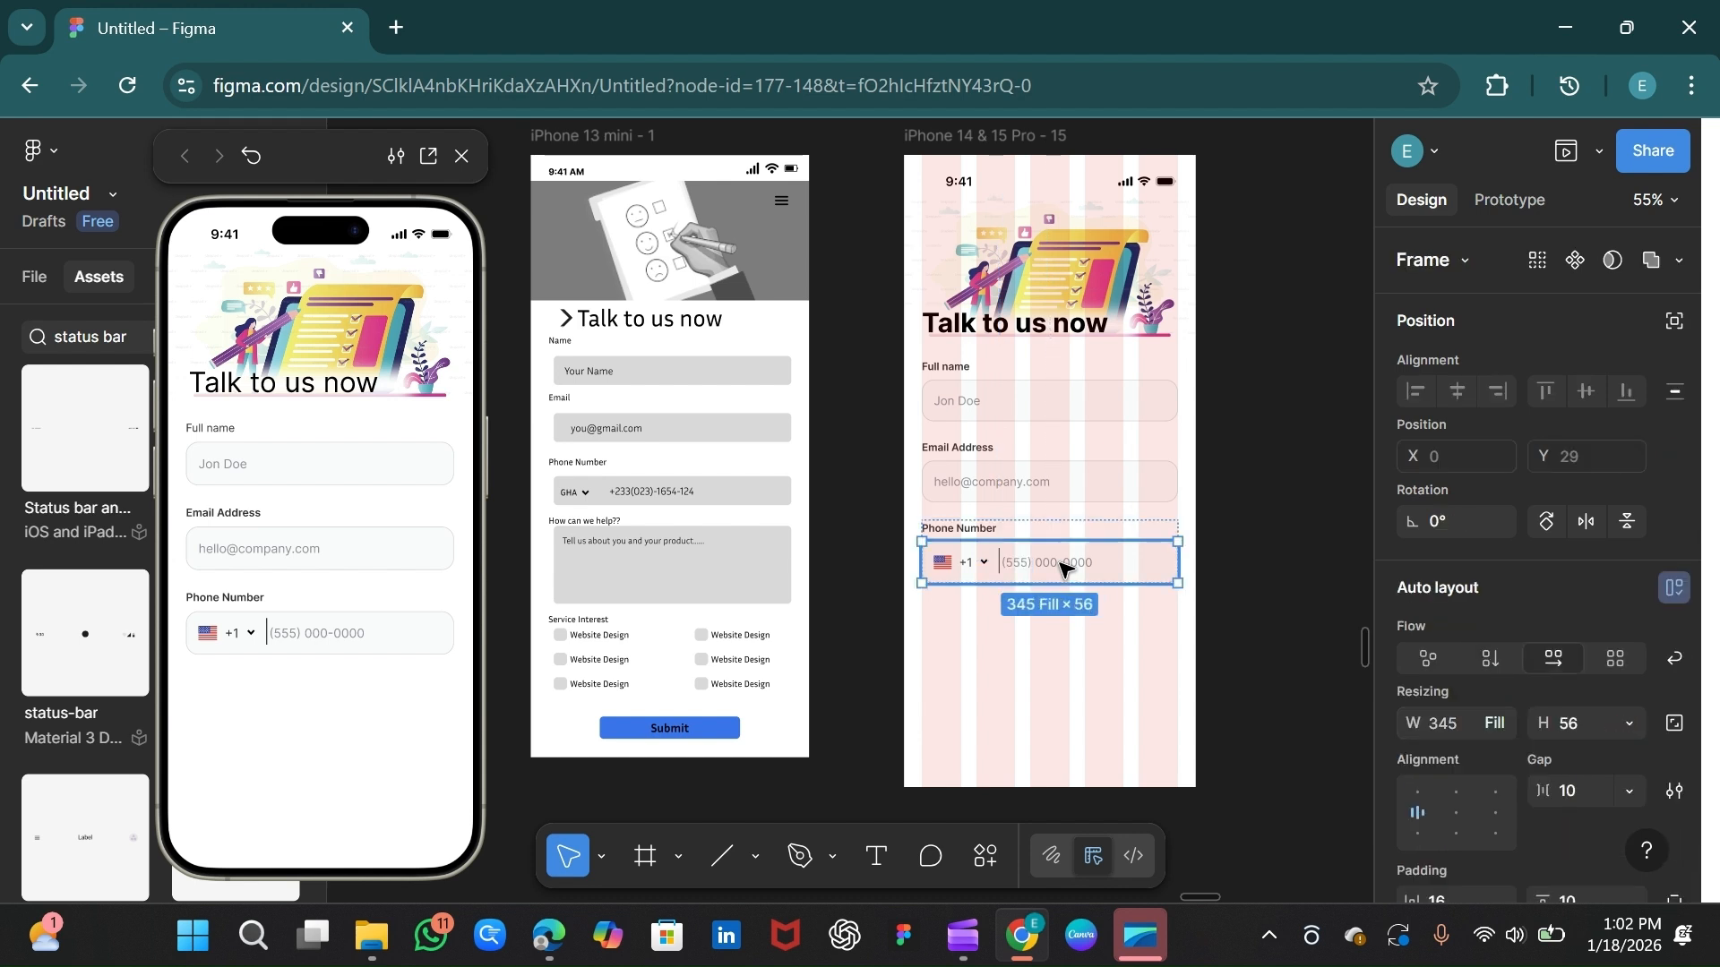
key(Return)
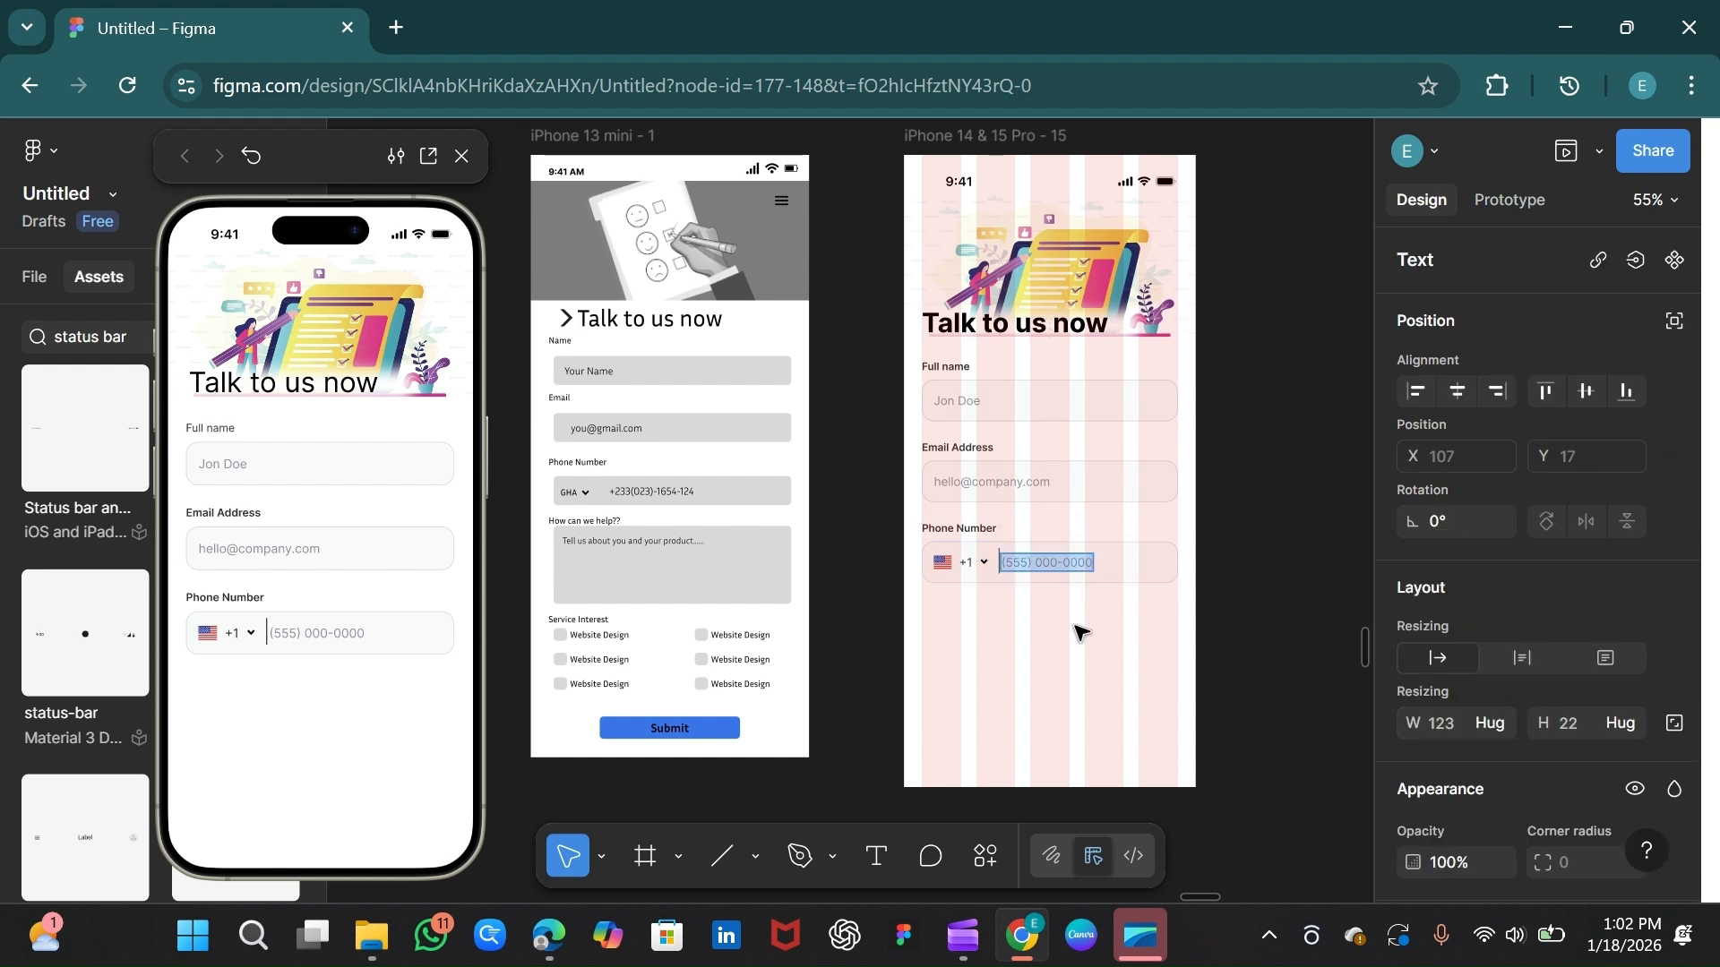
key(Escape)
click(1005, 599)
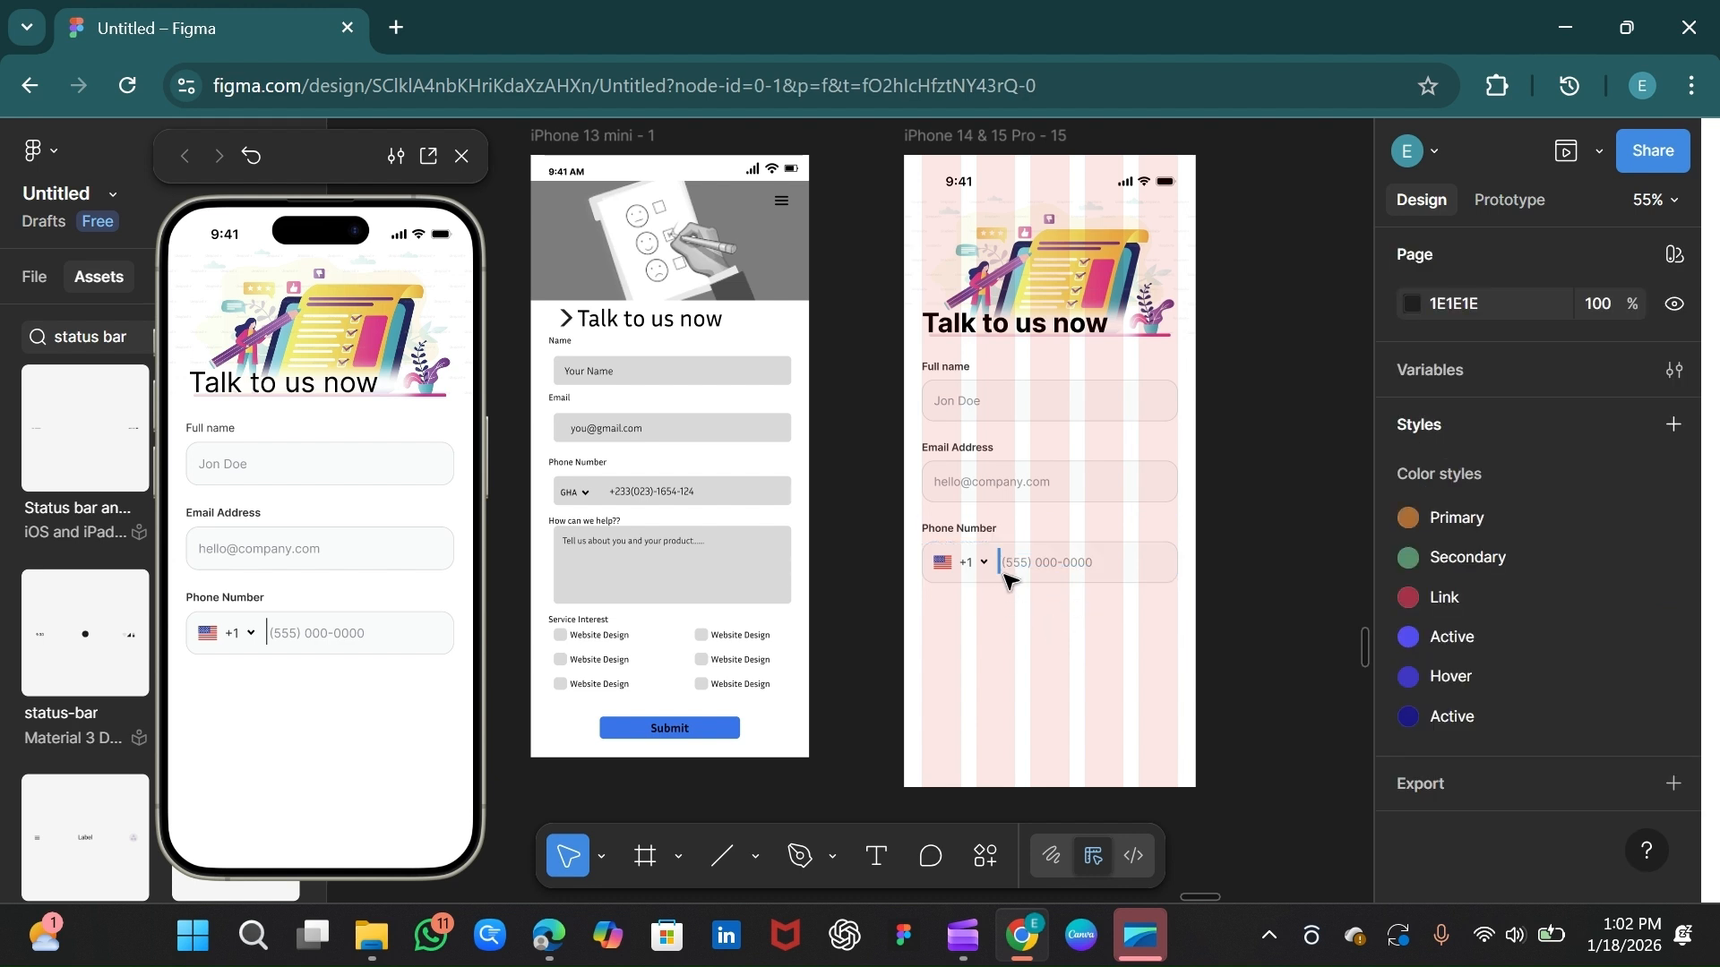
Step: Wrap the divider line and the phone number placeholder text in a horizontal auto layout with a gap of 13
click(1003, 574)
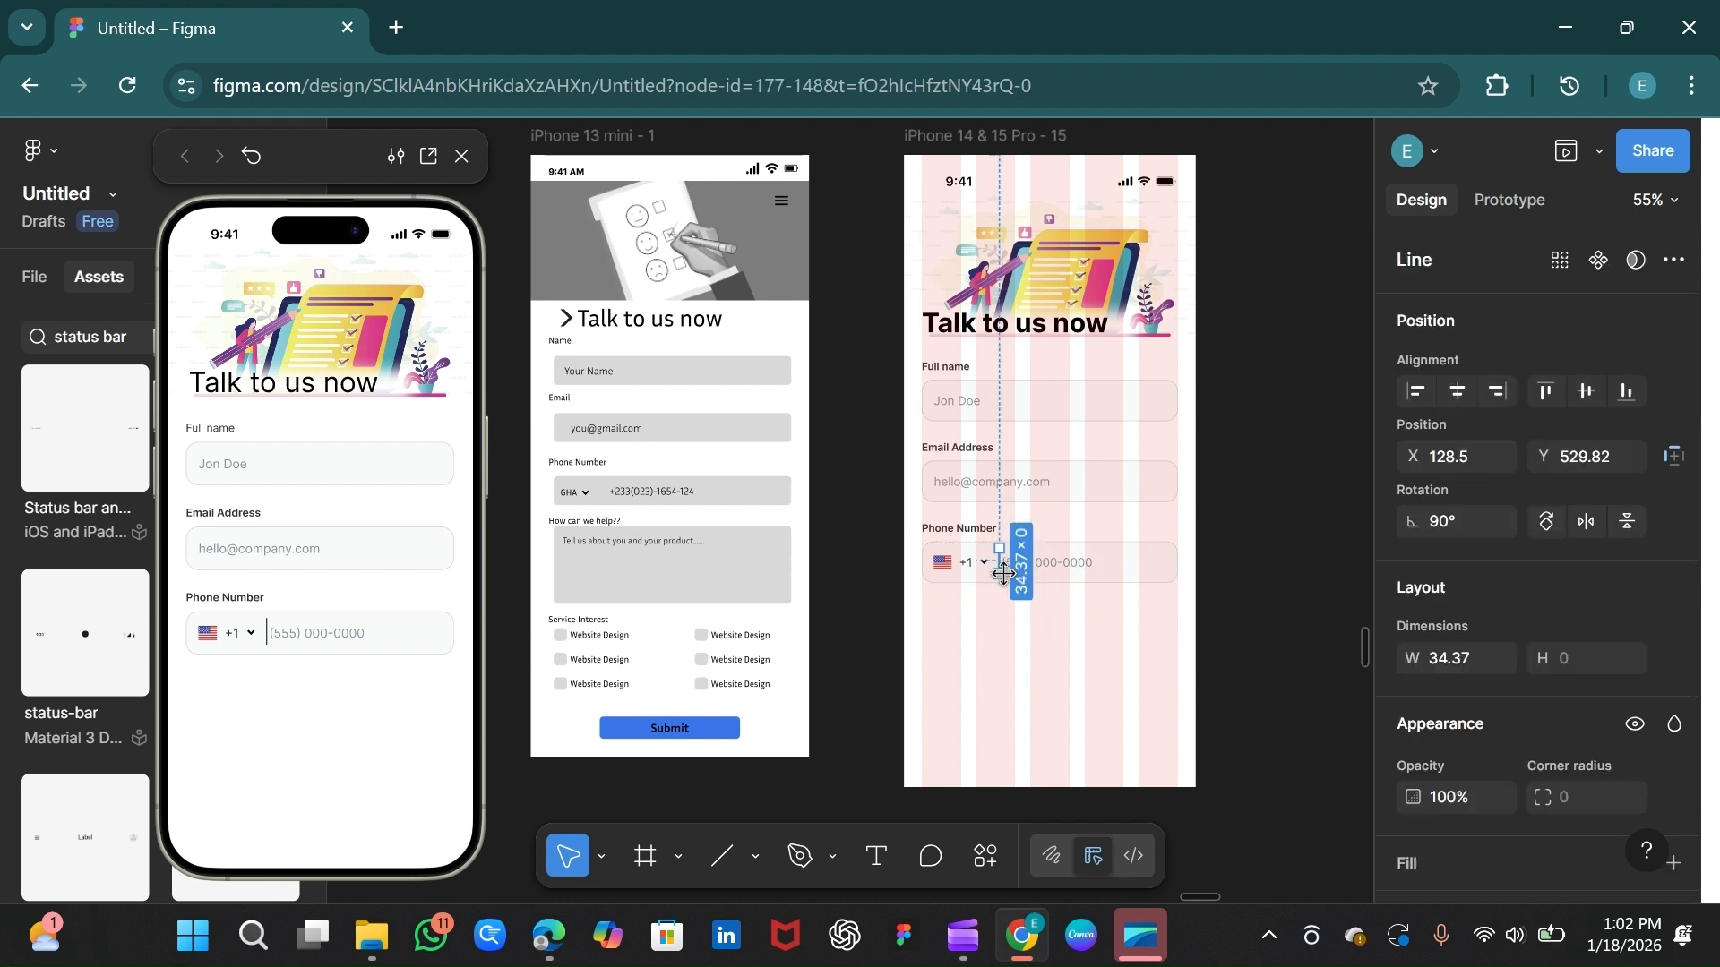
shift+click(1082, 567)
shift+click(1082, 567)
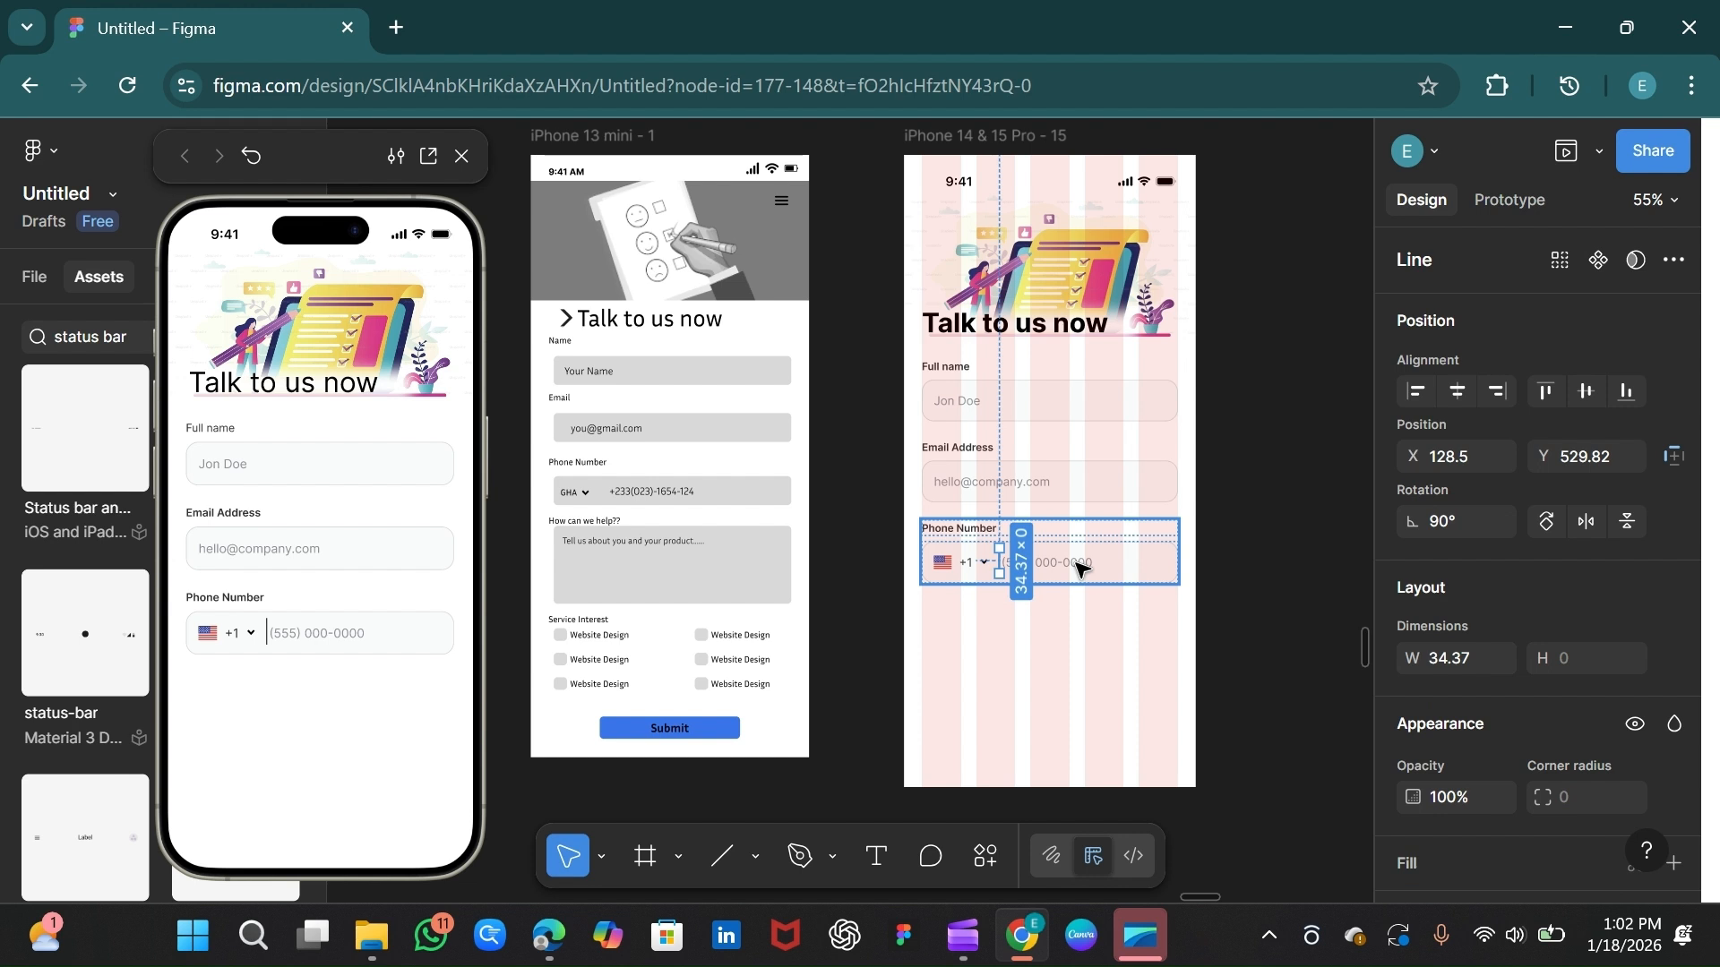
shift+click(1082, 567)
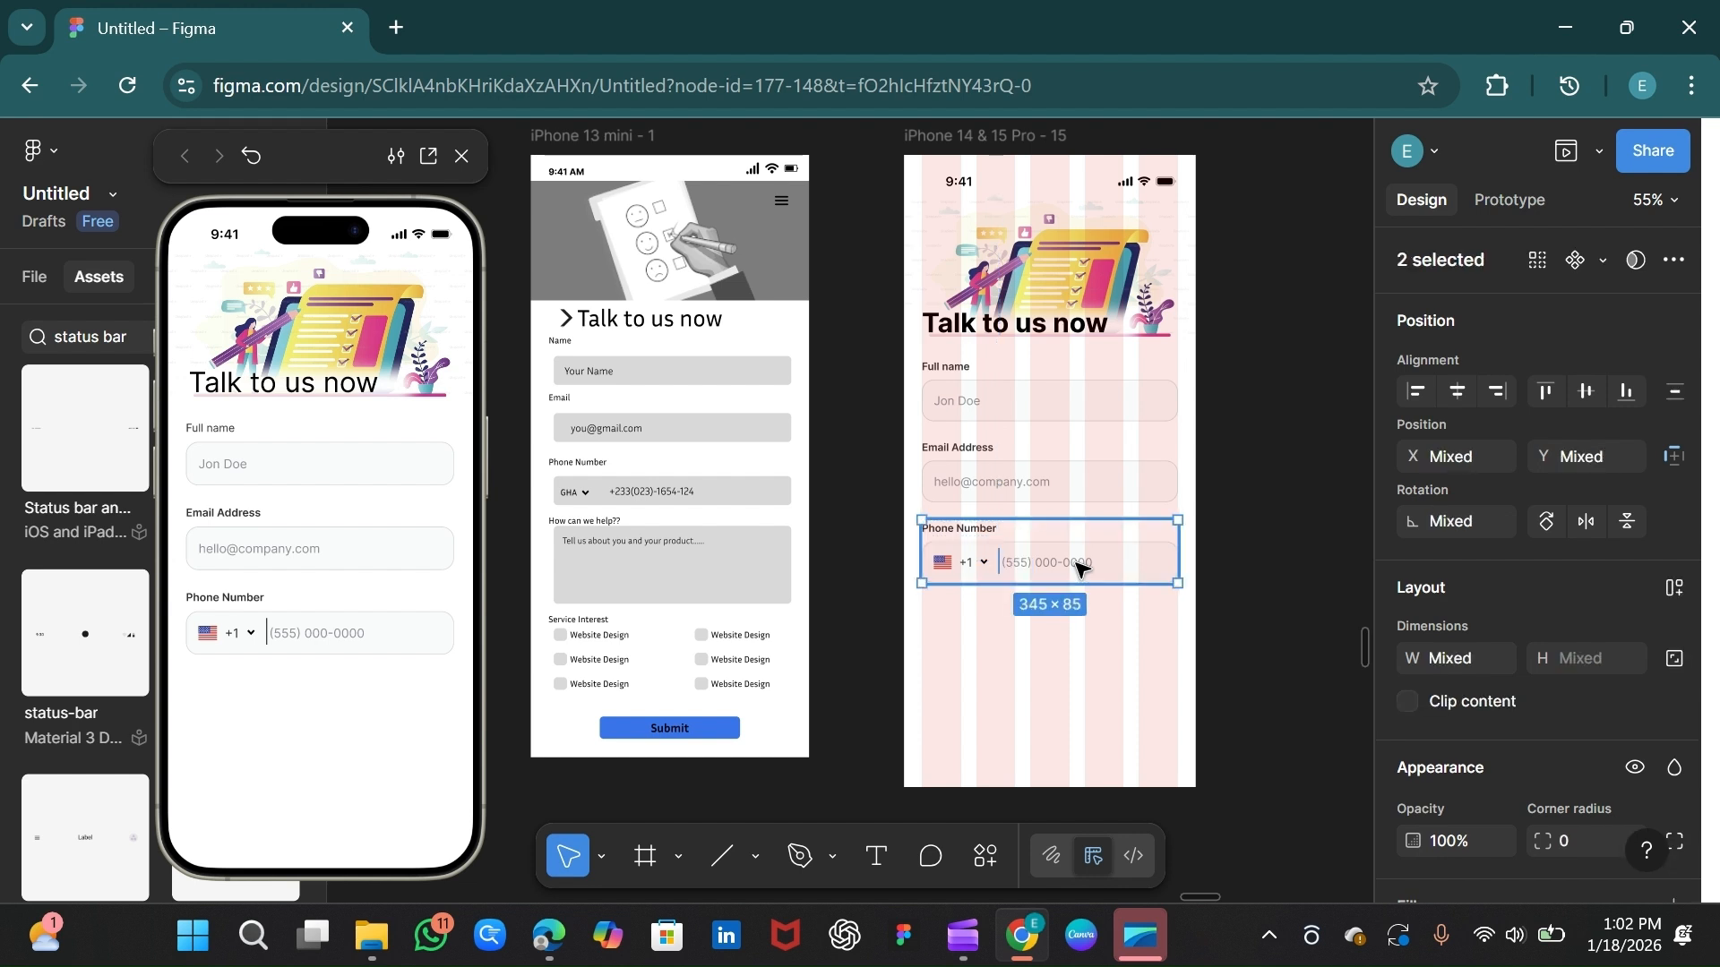
shift+click(1082, 567)
shift+click(1084, 567)
shift+click(1089, 572)
shift+click(1069, 581)
shift+click(1079, 567)
shift+click(1082, 569)
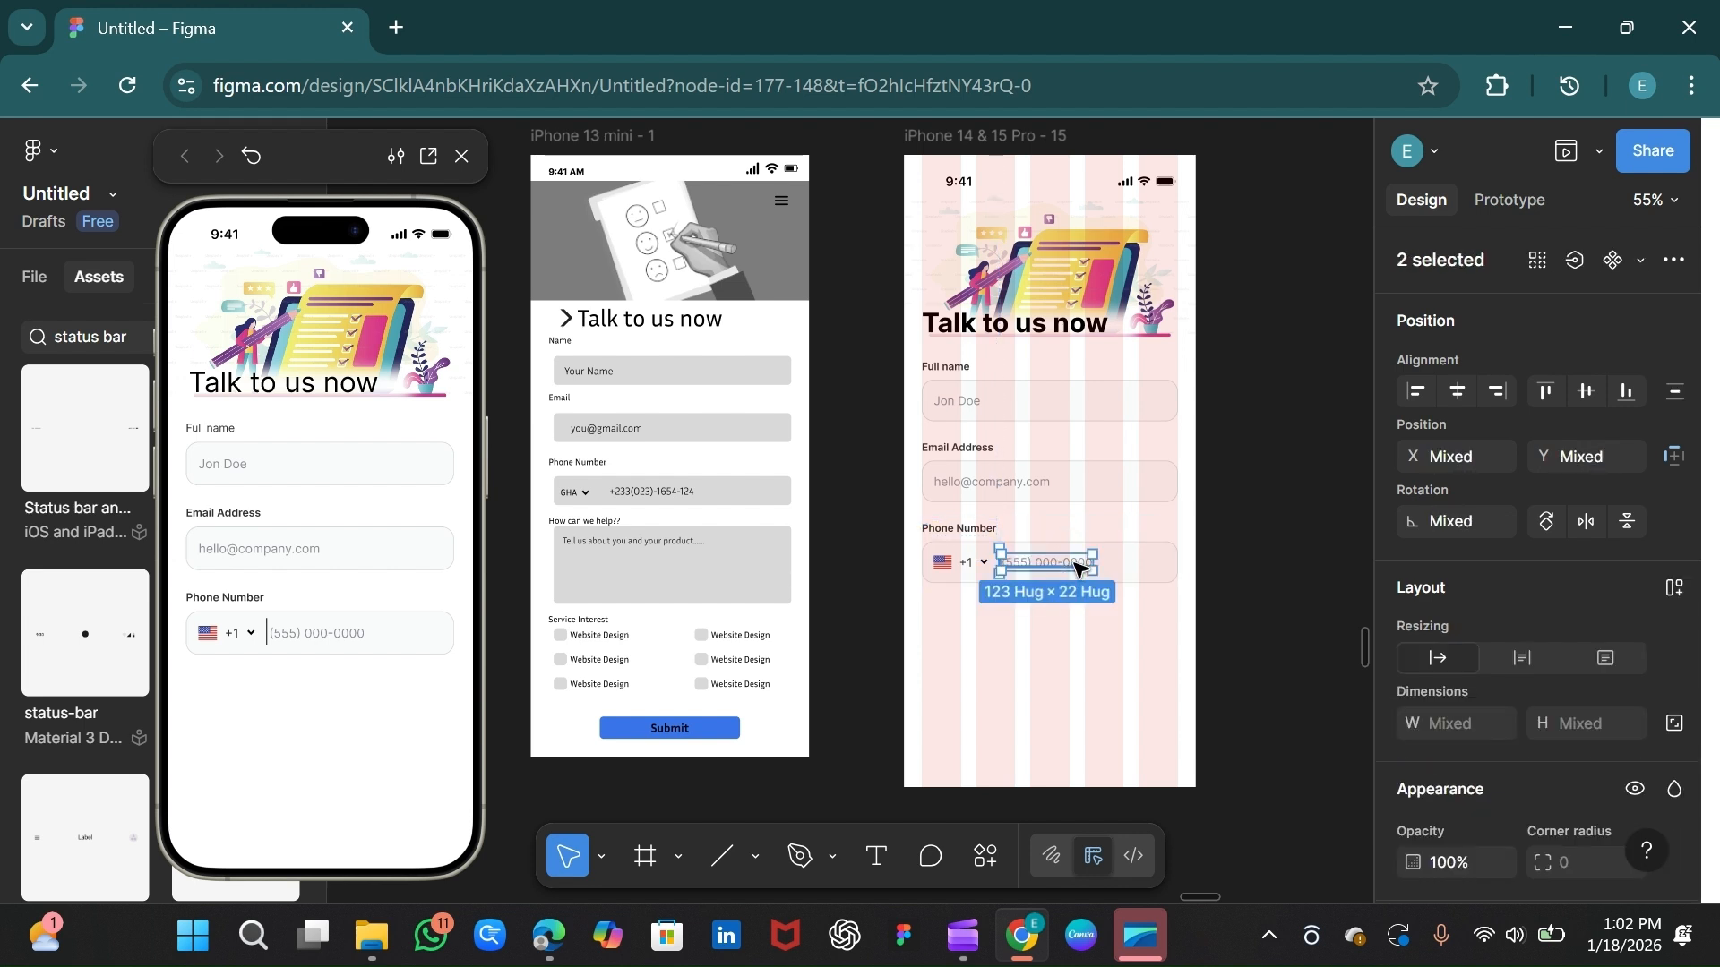
key(shift+a)
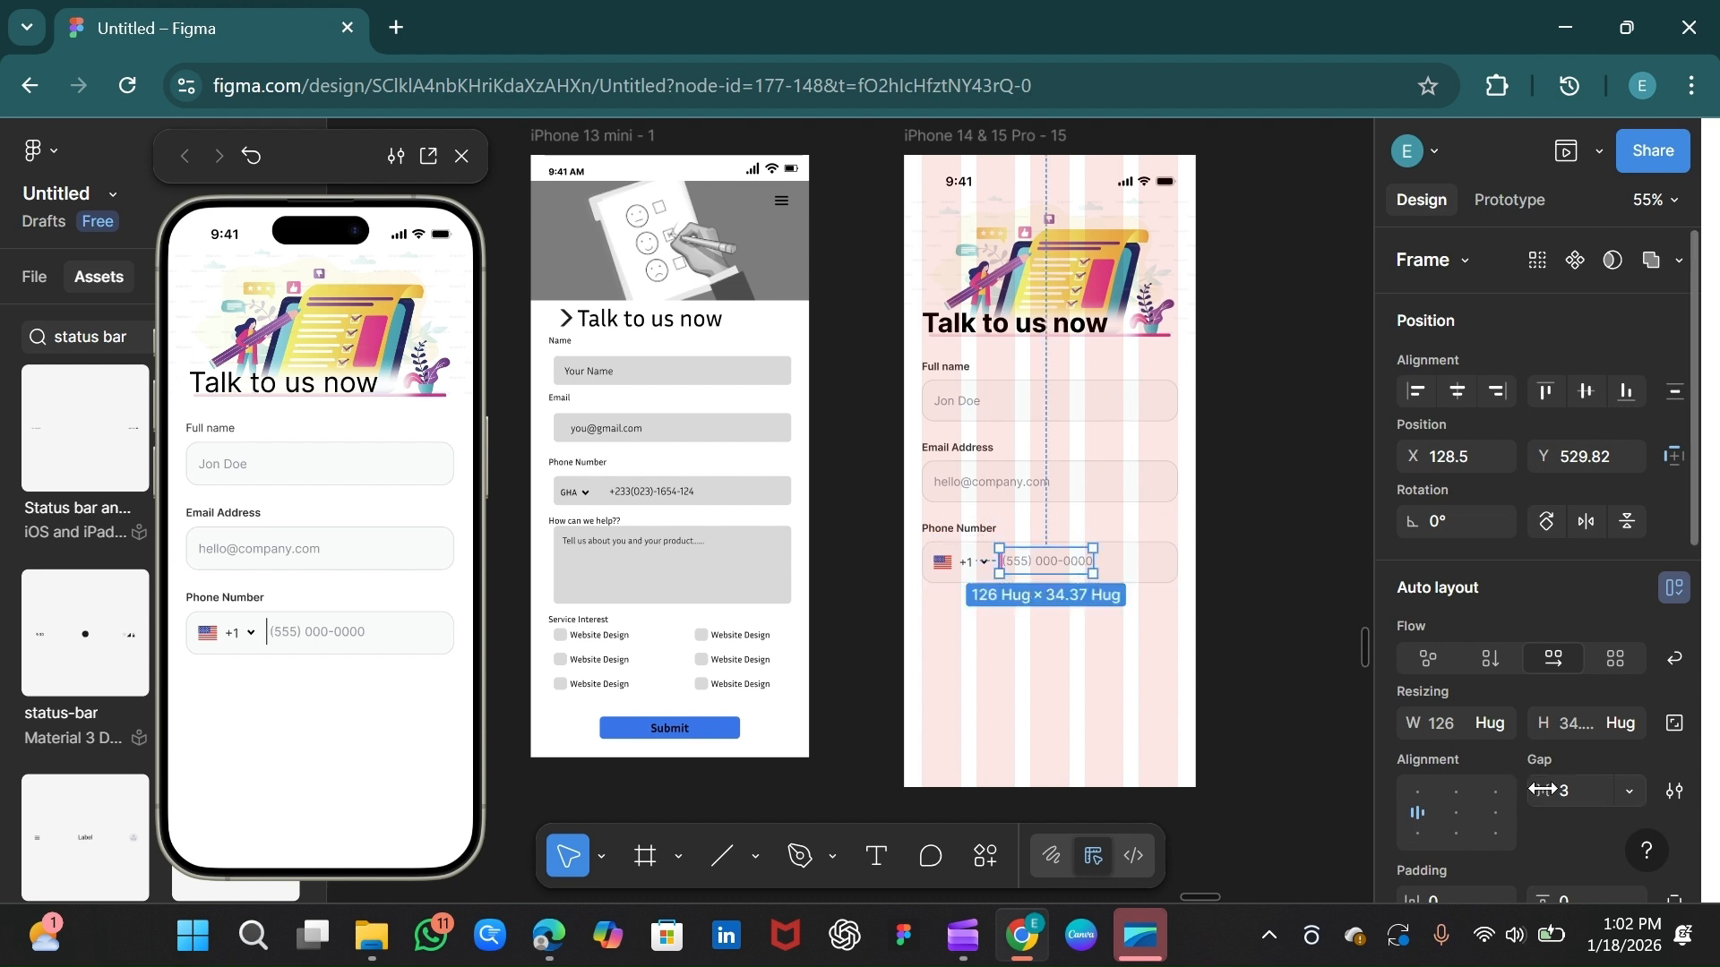
drag(1563, 792, 1577, 801)
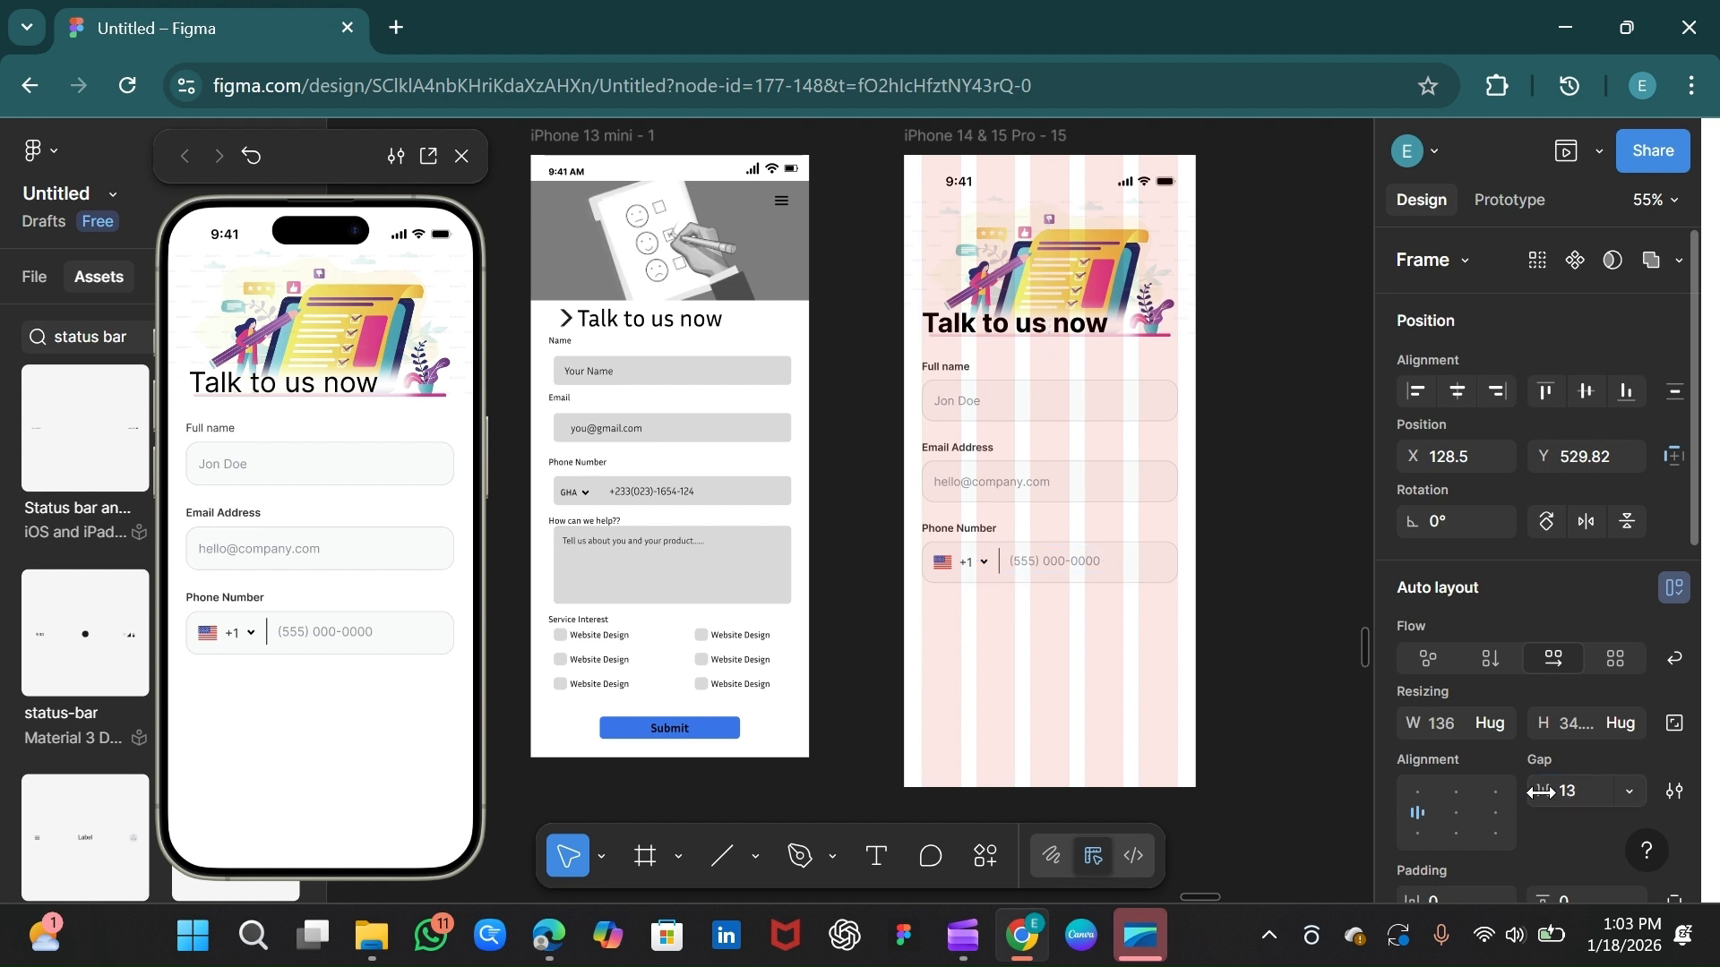
click(1009, 668)
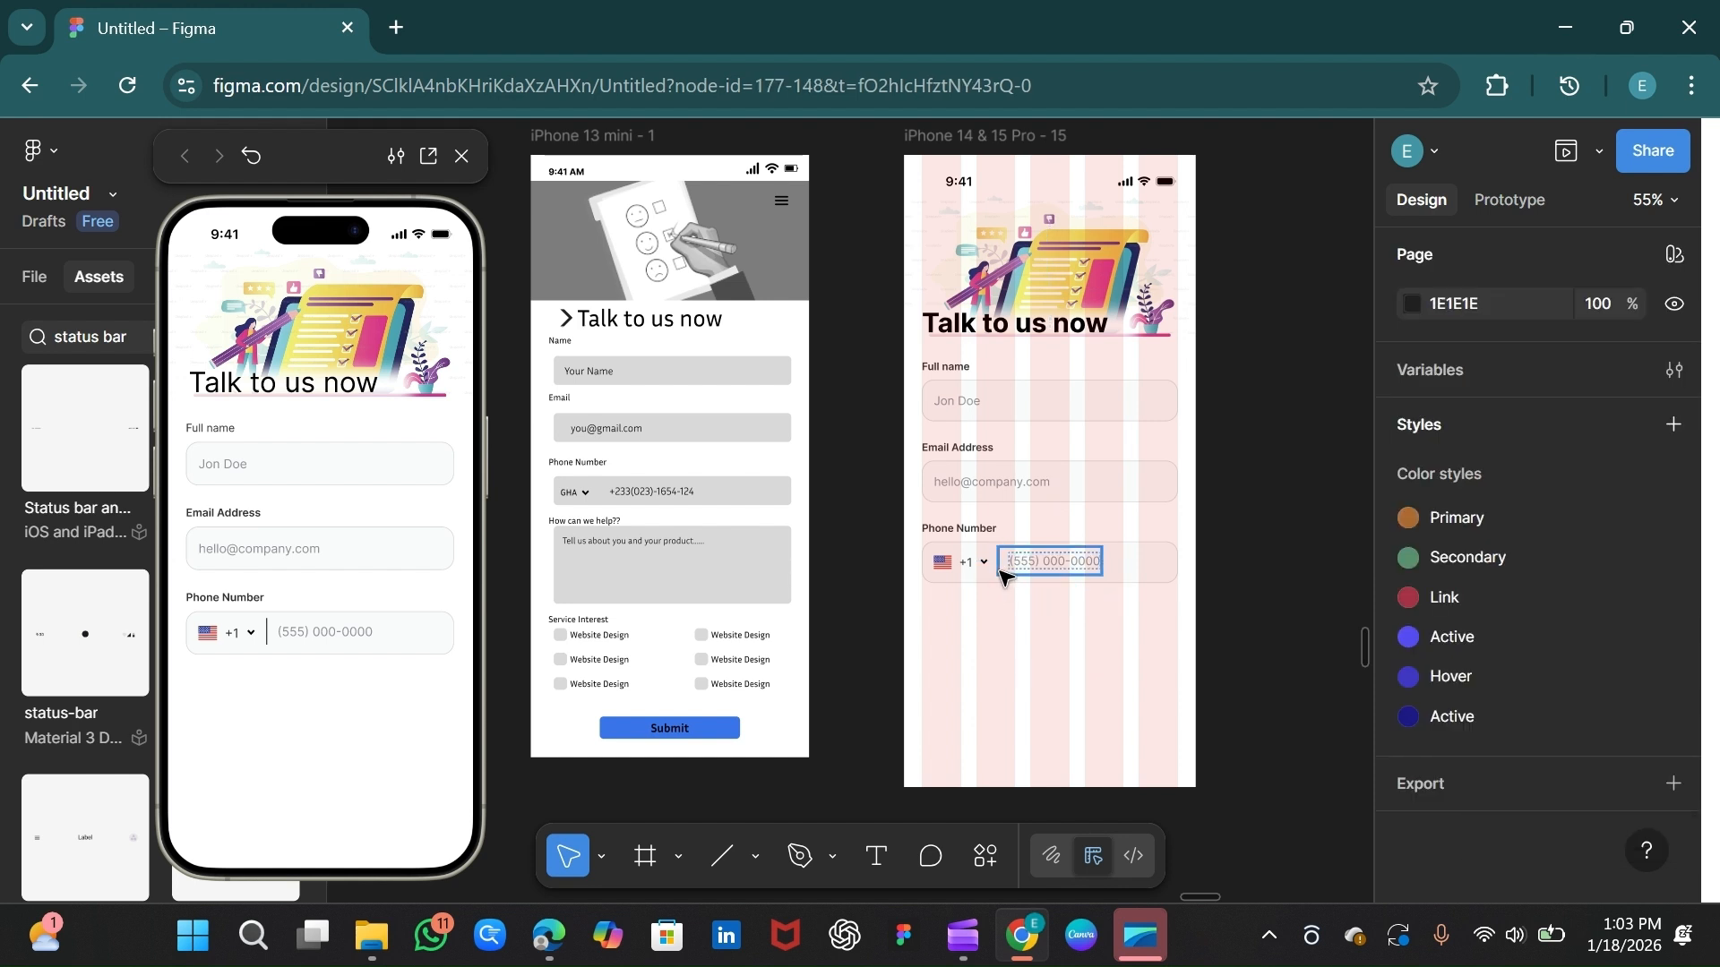
click(1004, 575)
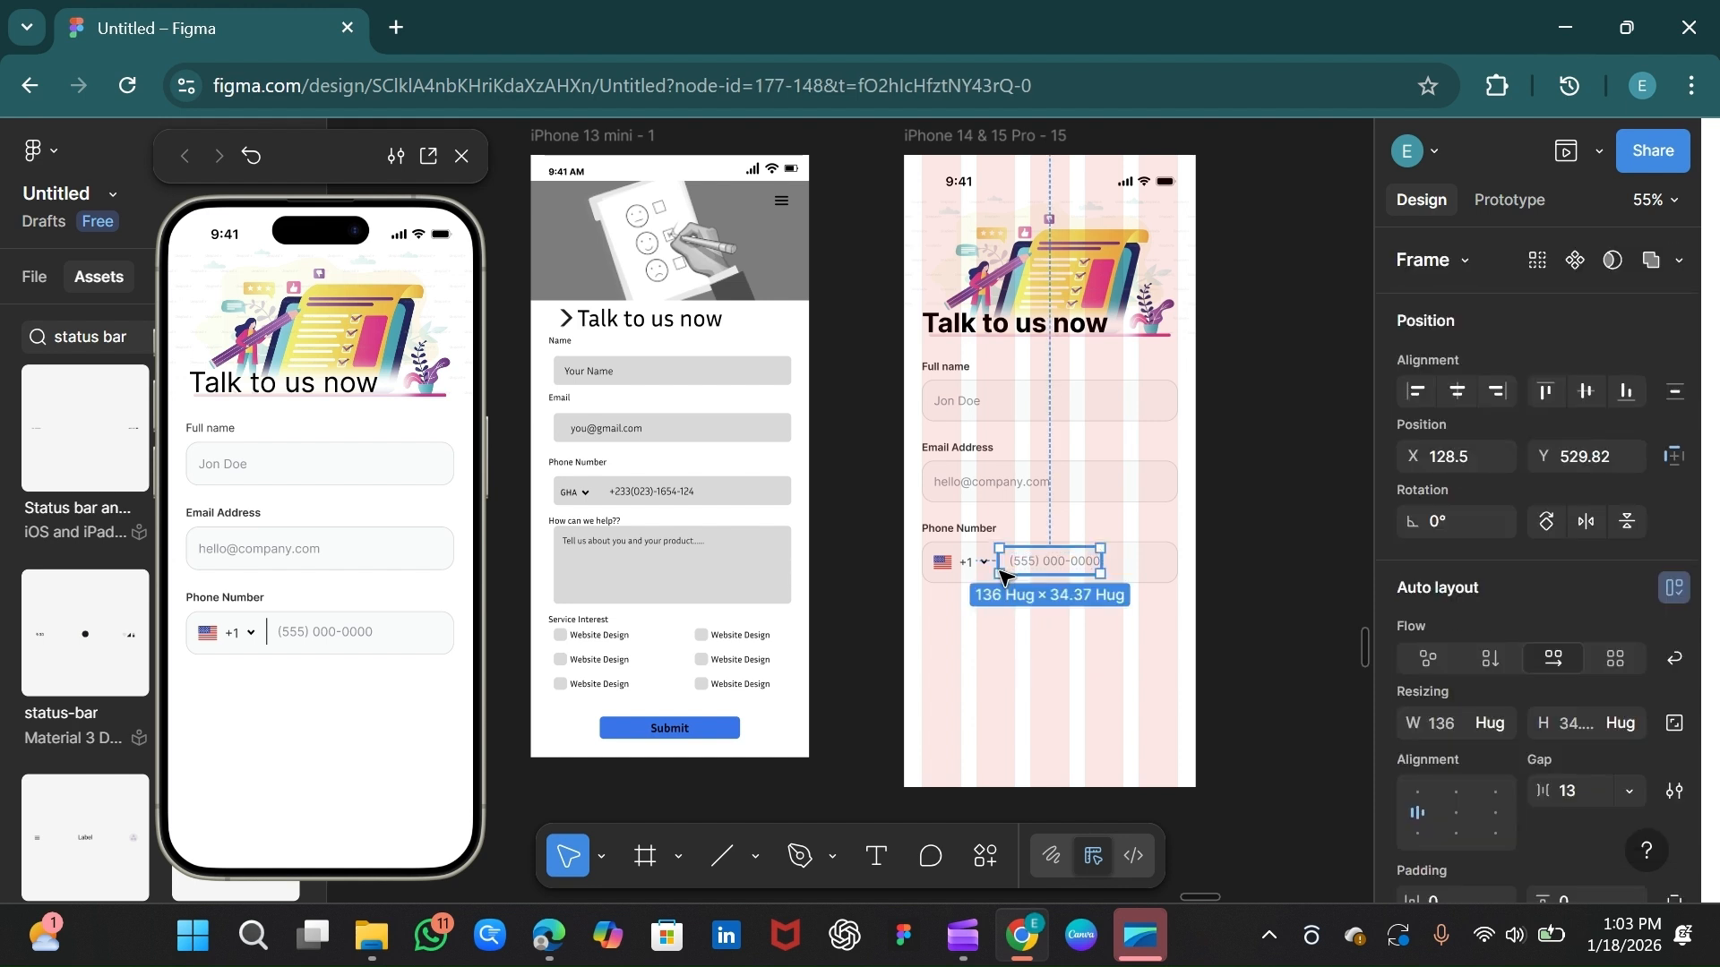
click(1007, 681)
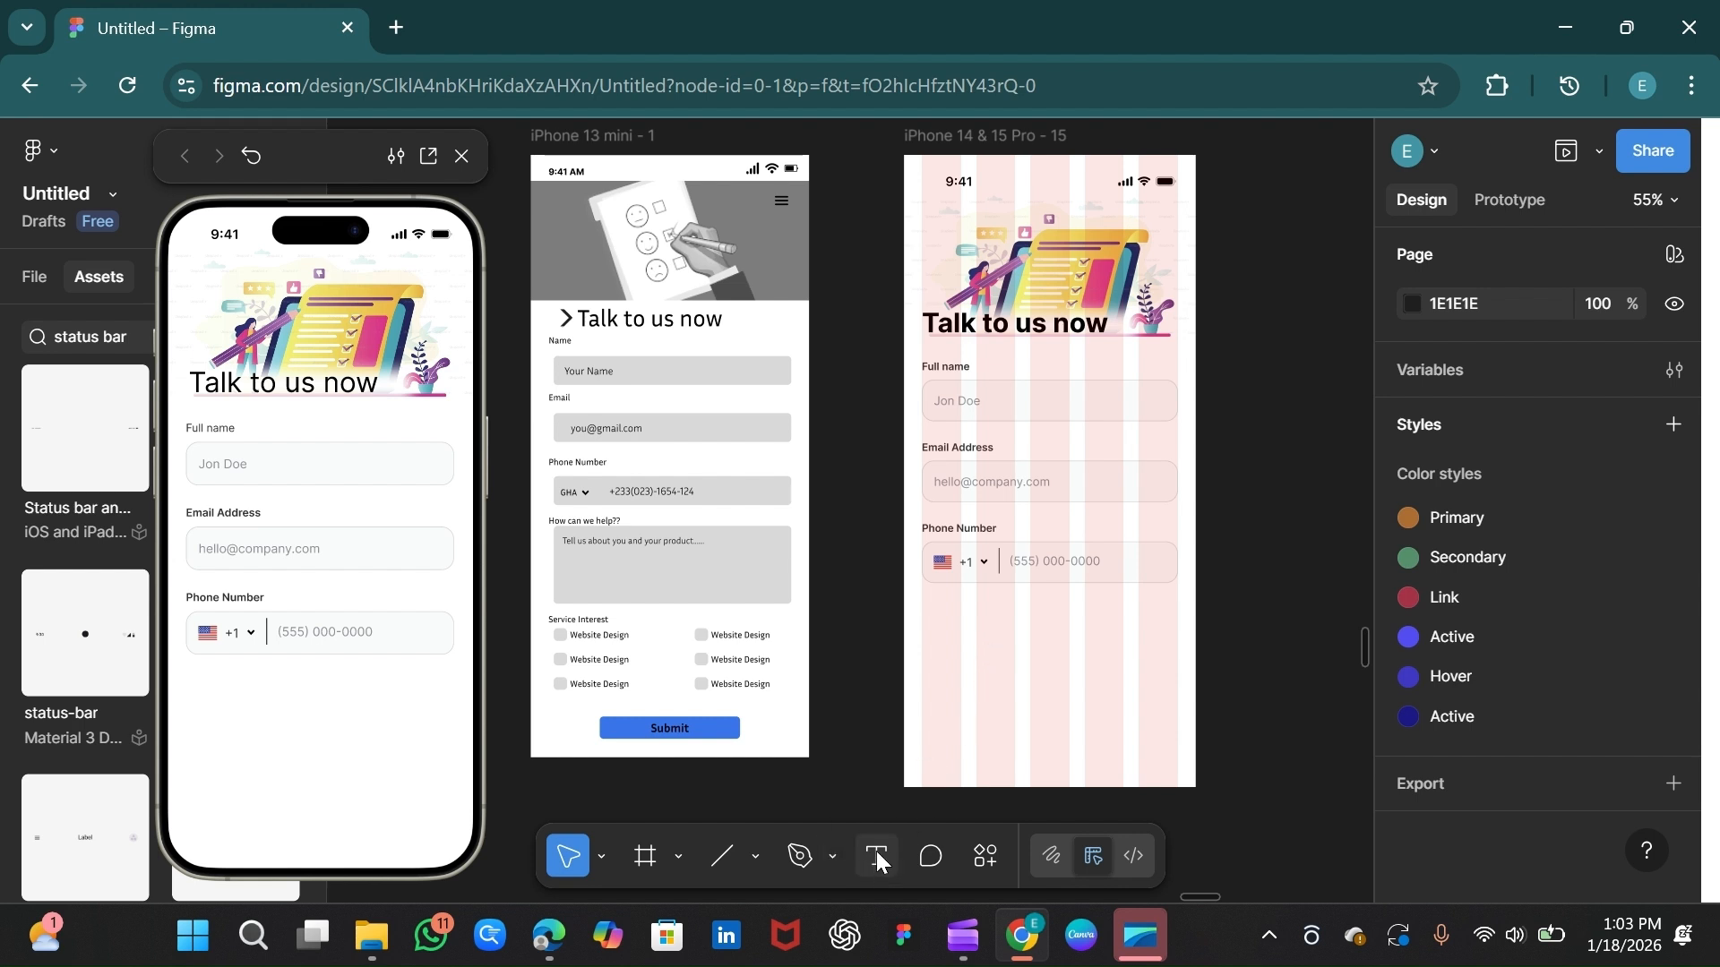
Step: Add a text box about 98 × 22 below the phone number field, reading "Service Interest"
key(t)
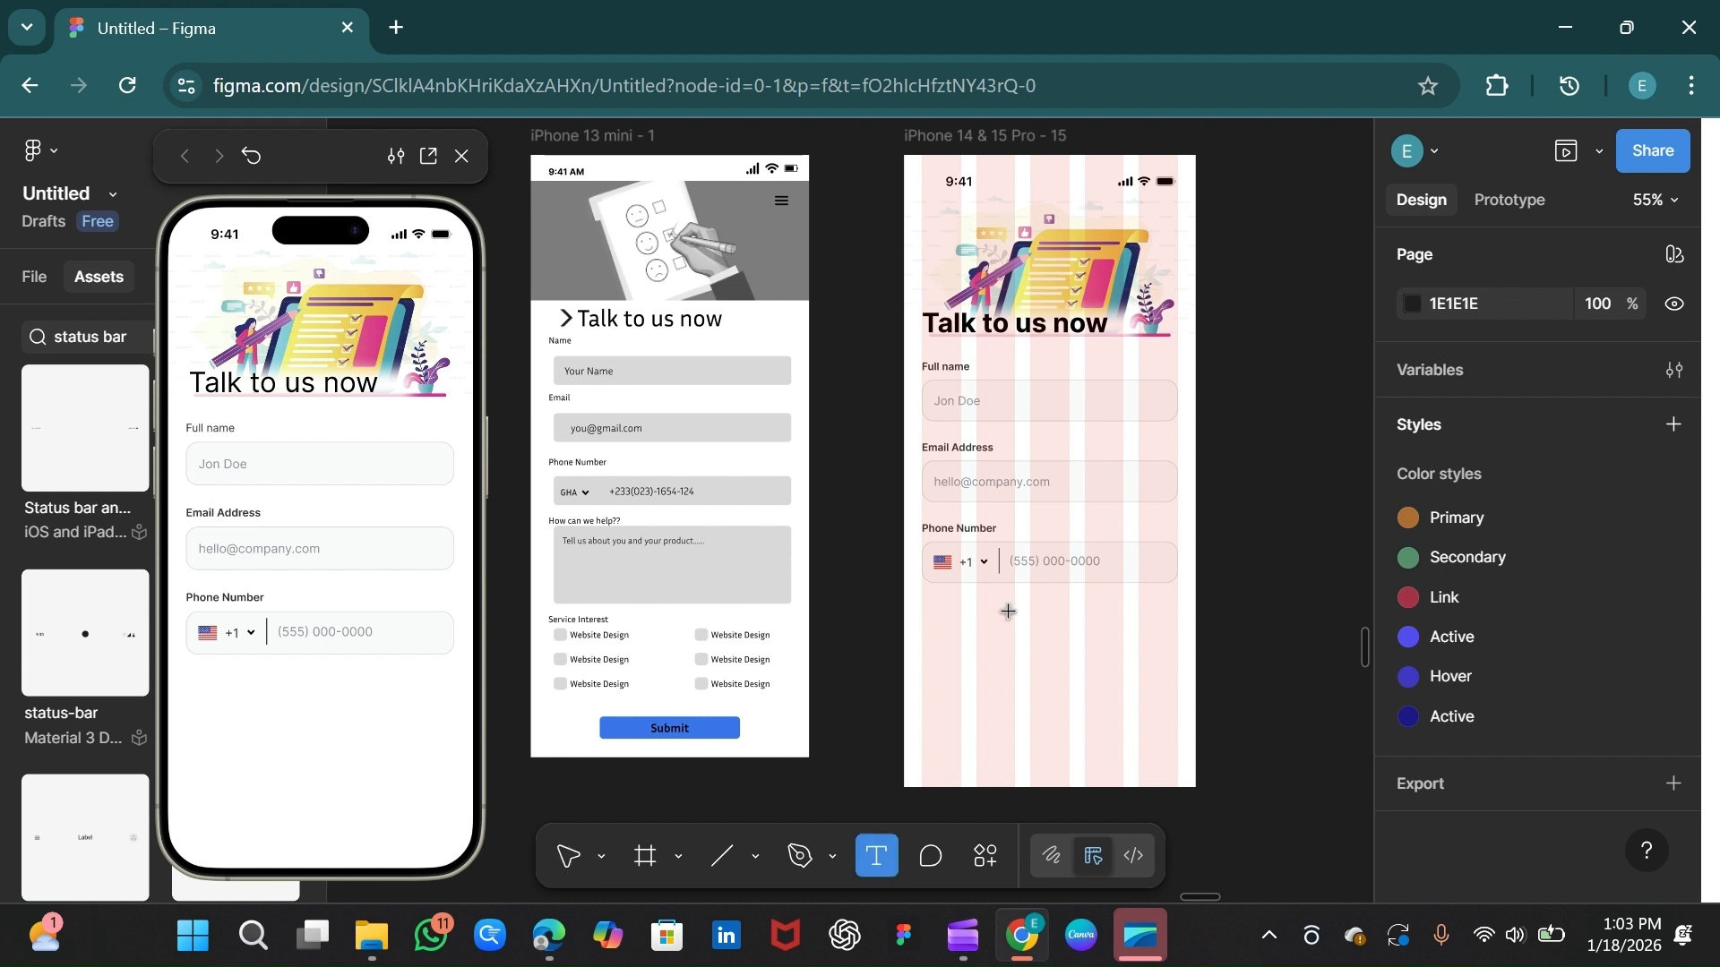
drag(935, 612, 1012, 631)
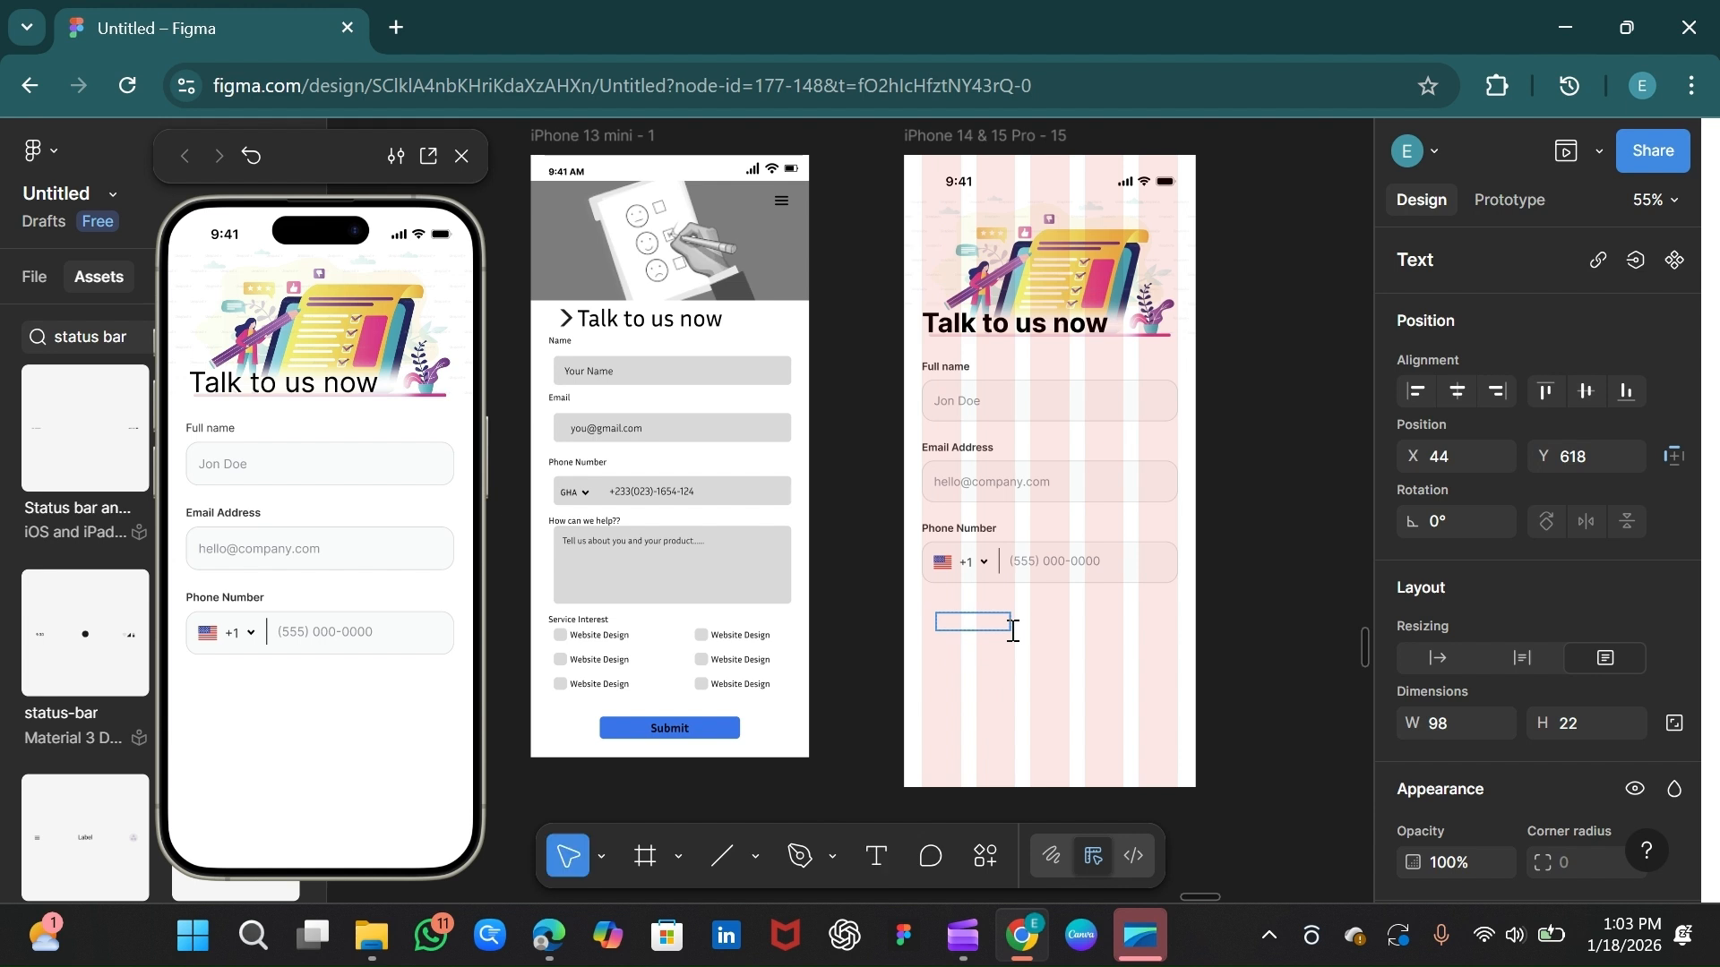
text(Service Interest)
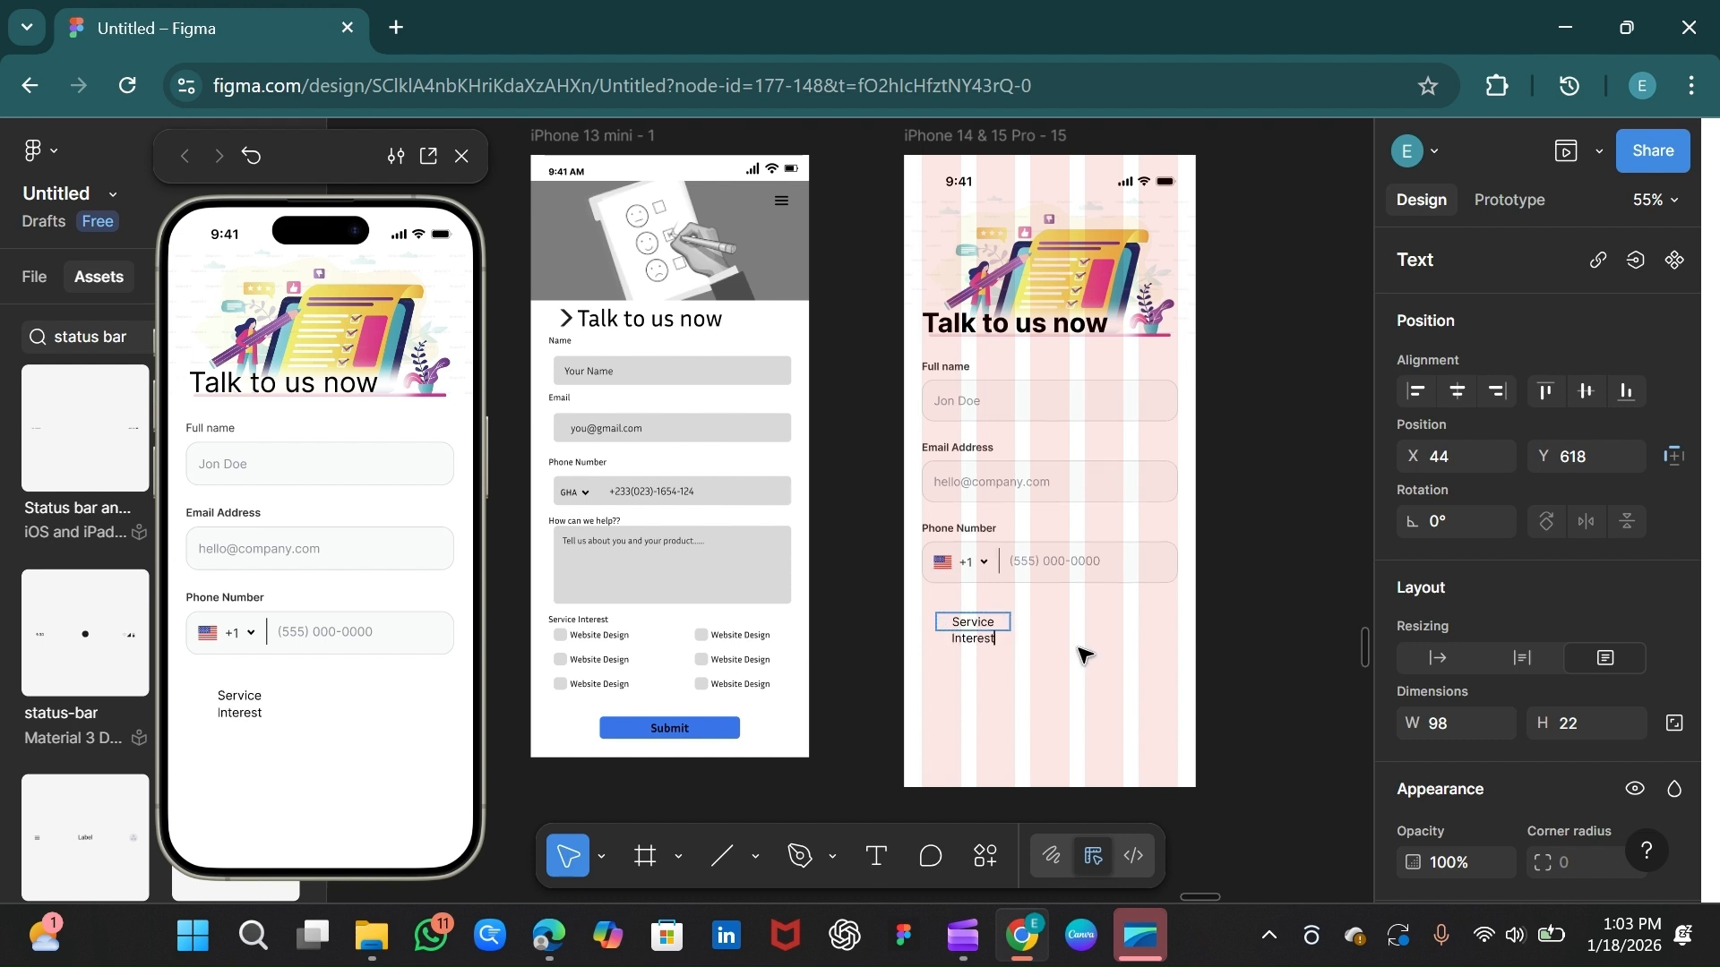
key(Escape)
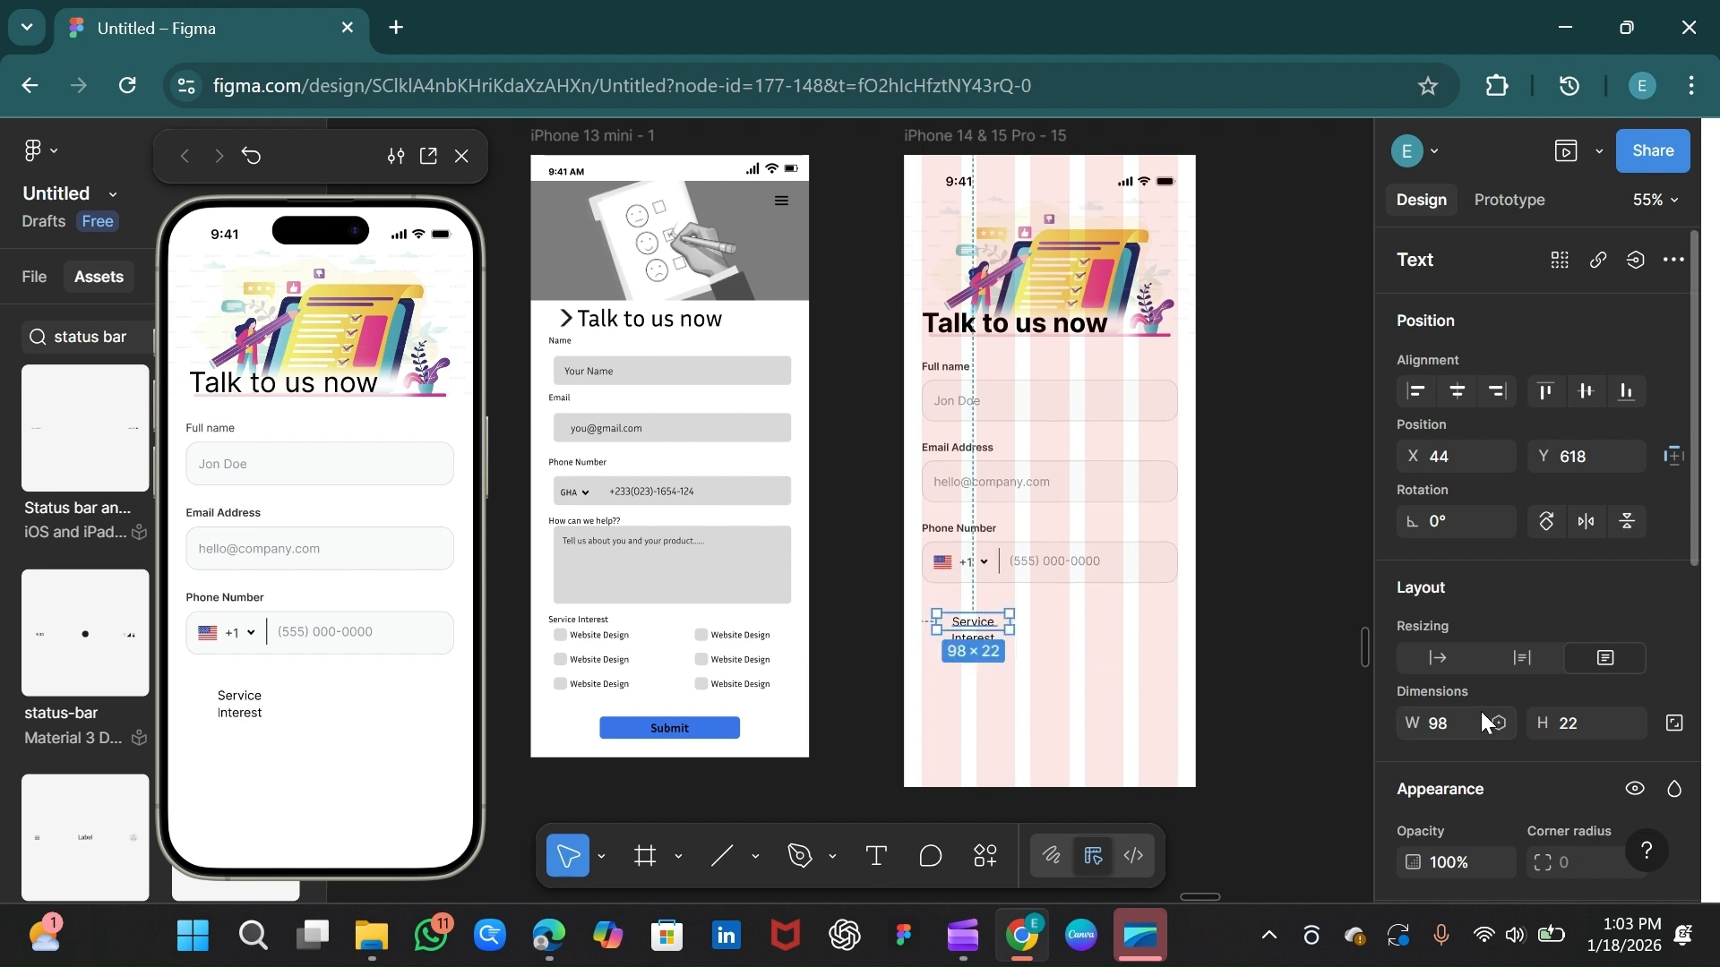
Step: Style the Service Interest label as Semi Bold with fill 333333, and widen it to 126 in line with the form fields' left edge
scroll(1481, 712, down, 6)
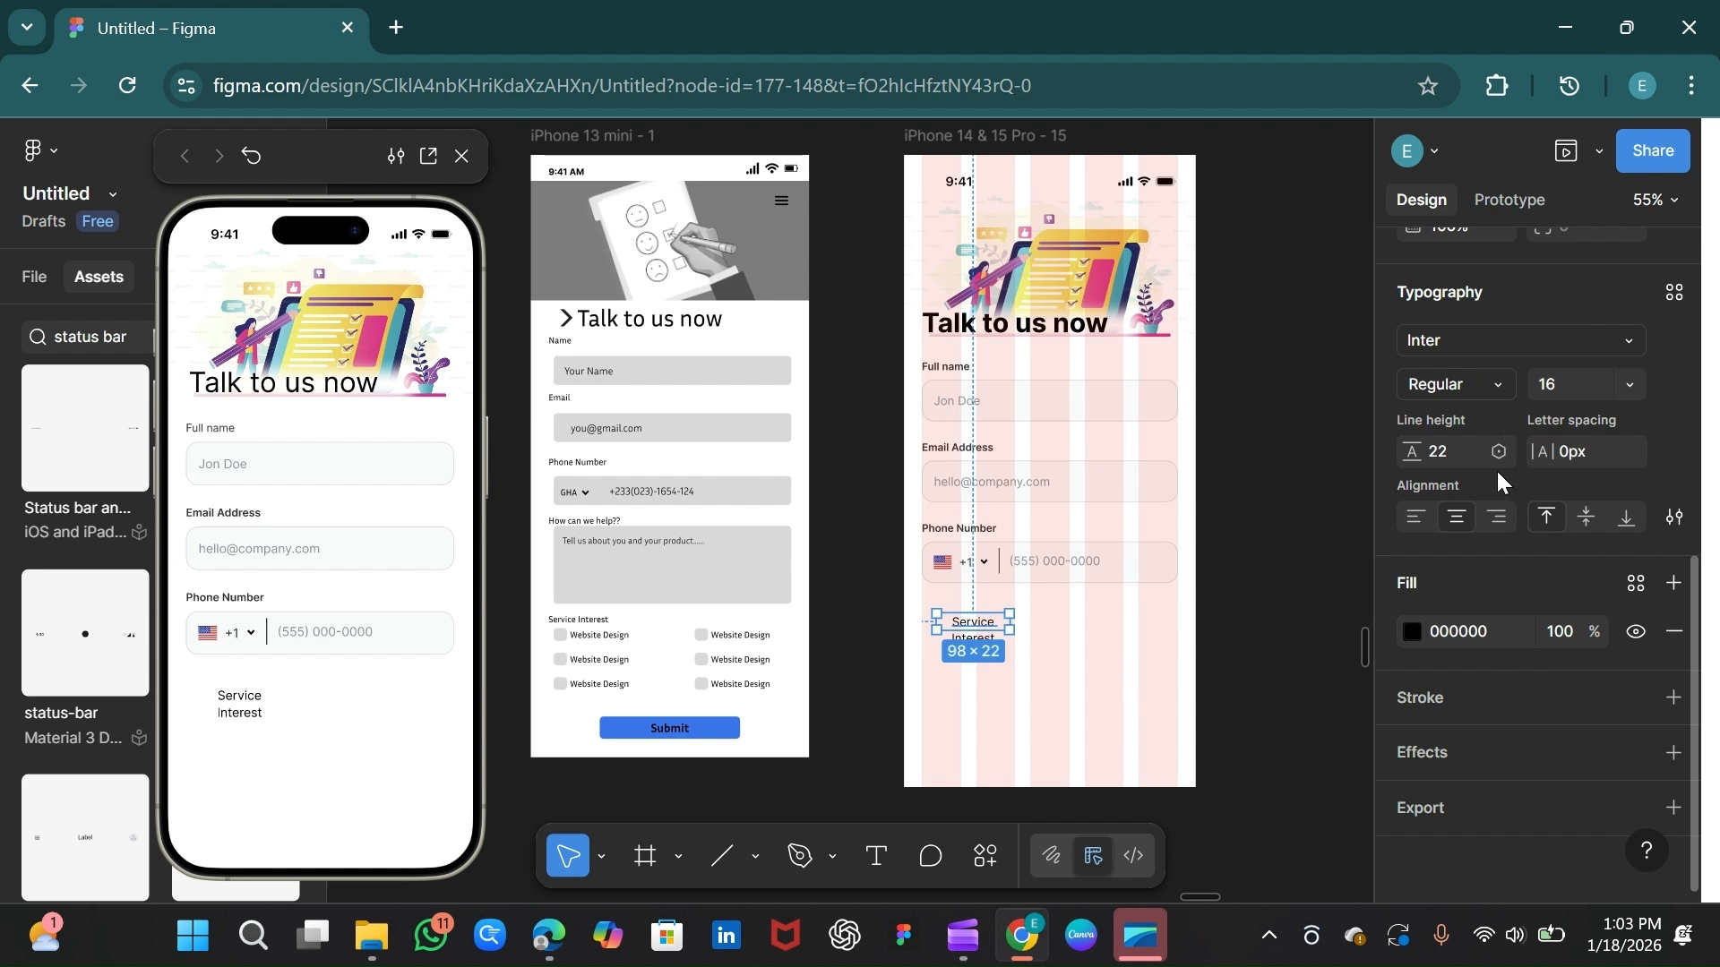
click(1492, 383)
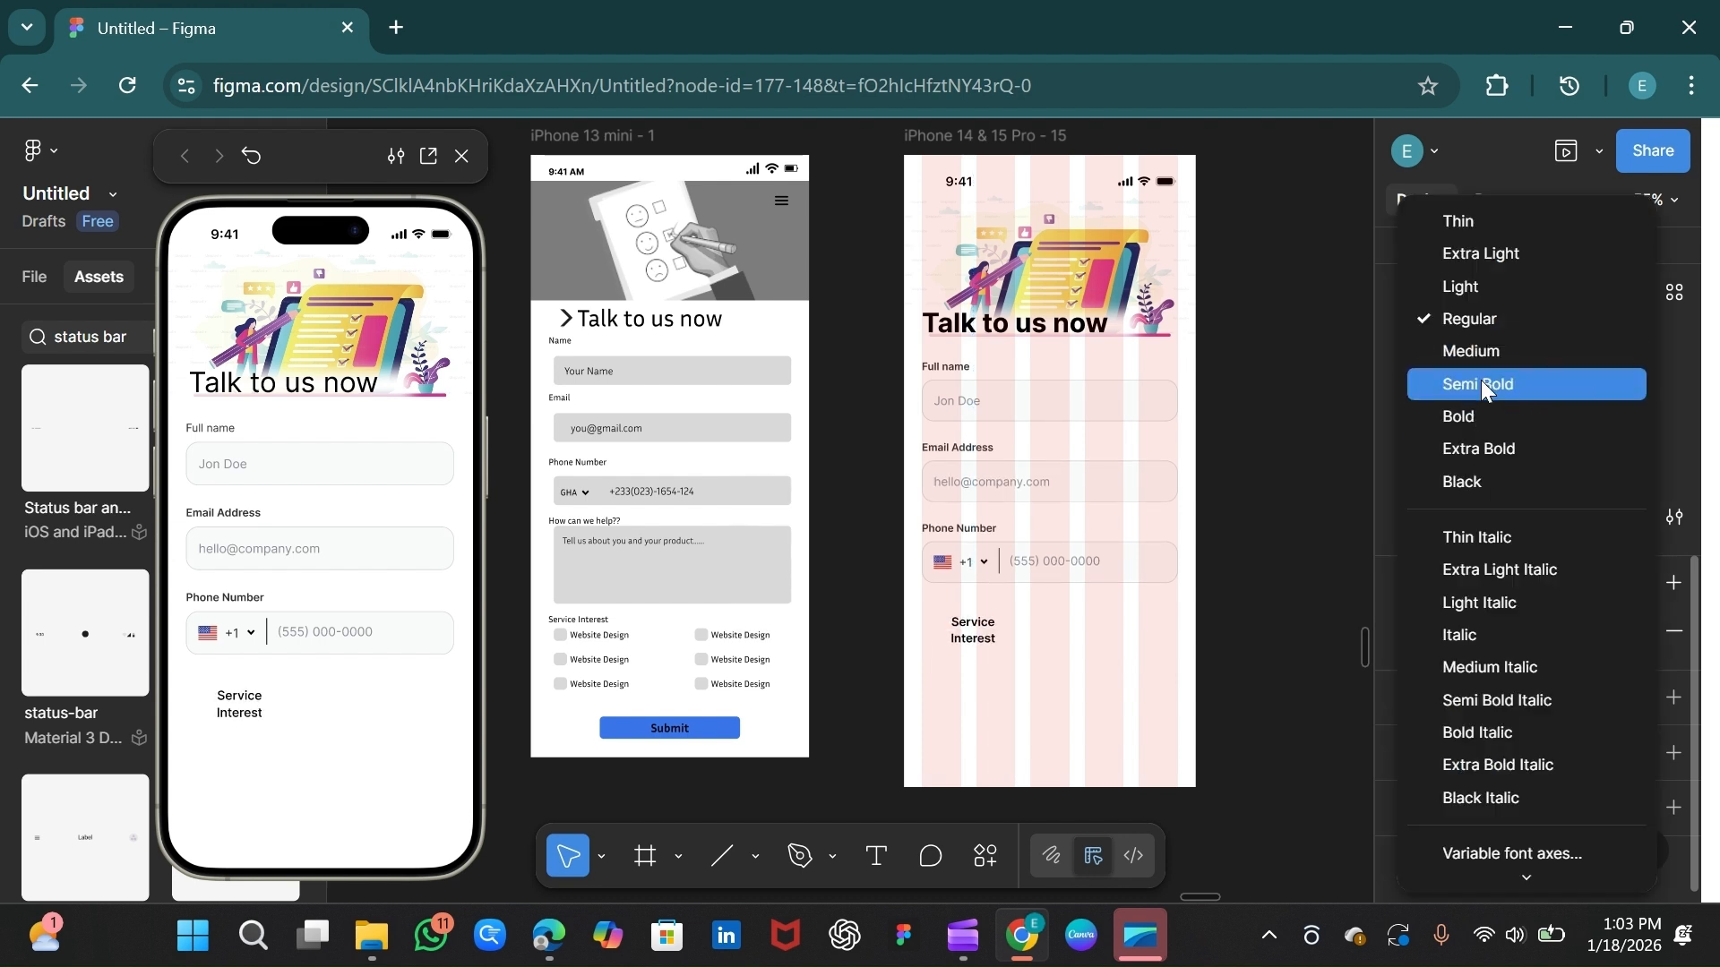
click(1480, 383)
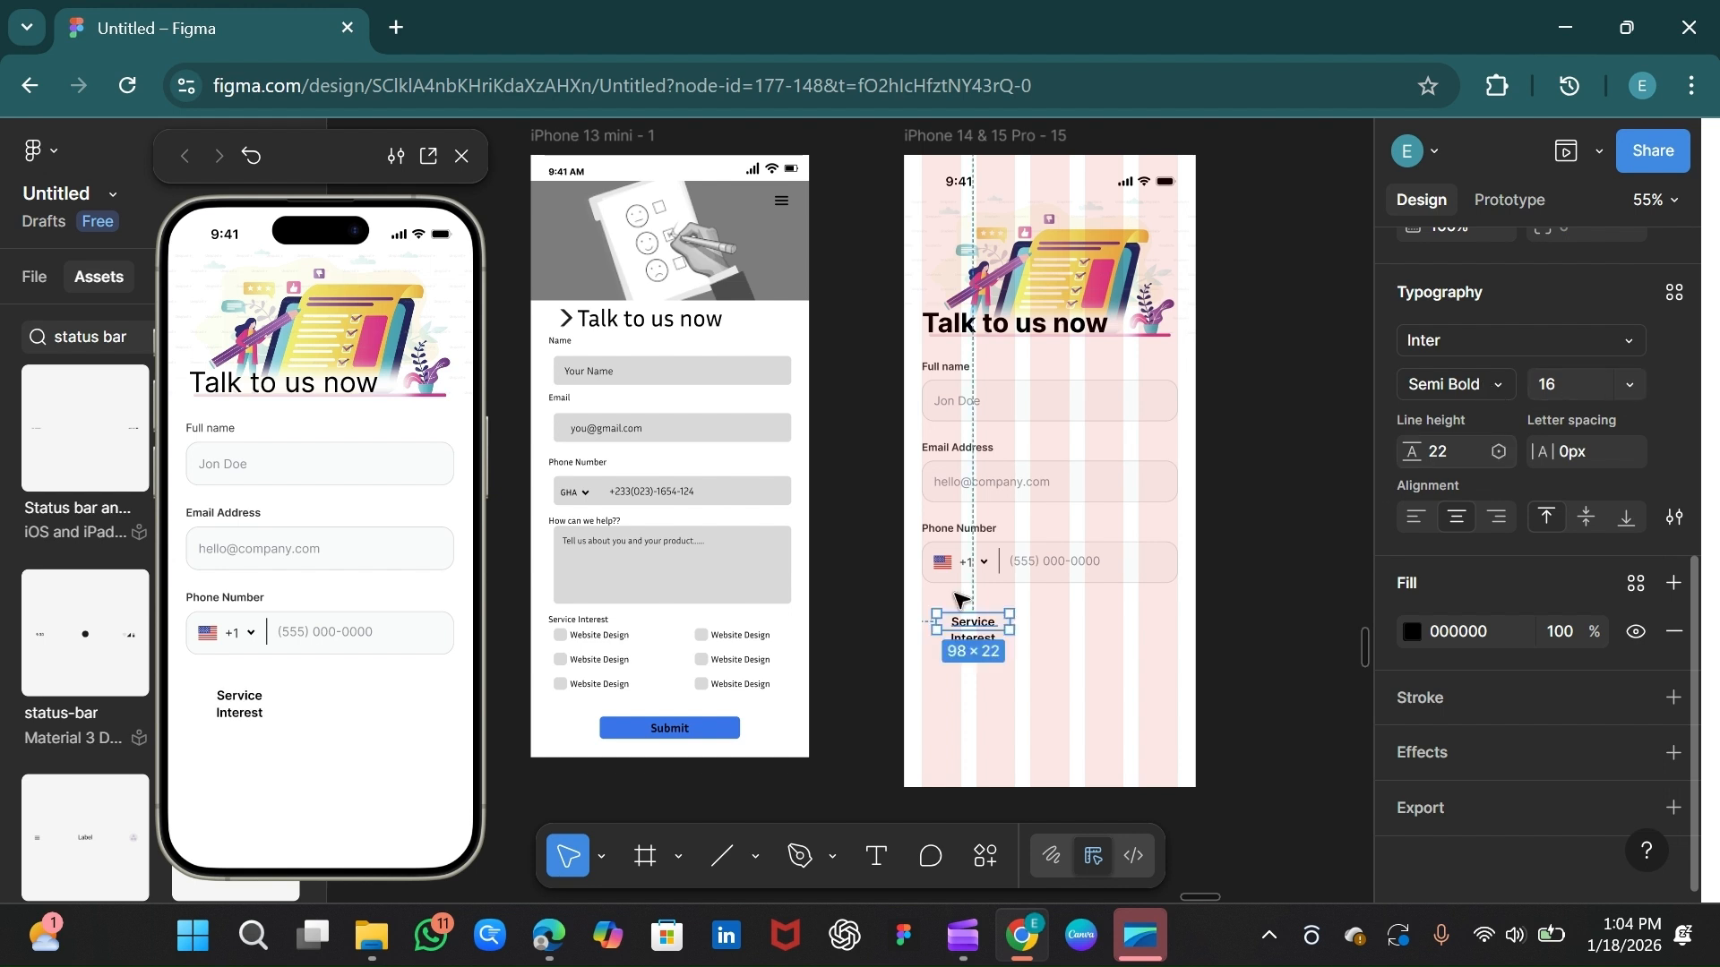
click(1457, 640)
text(333333)
key(Return)
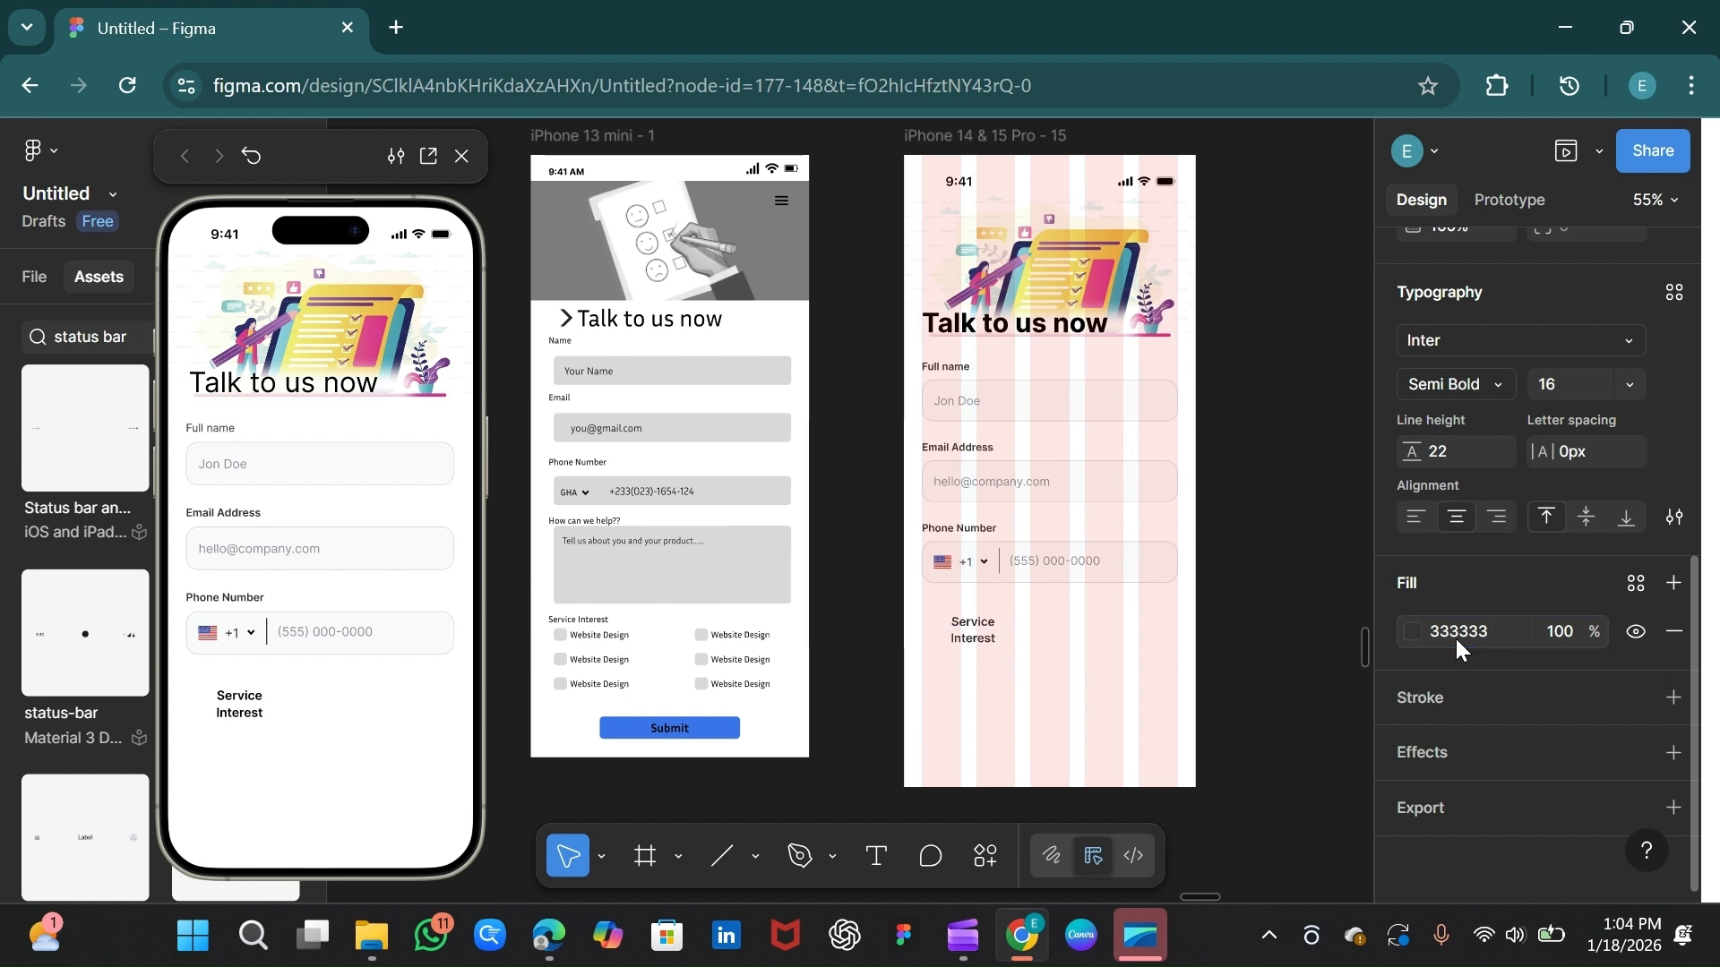
mouse_move(1011, 621)
mouse_down()
mouse_move(1063, 621)
mouse_move(969, 615)
mouse_move(986, 613)
mouse_up()
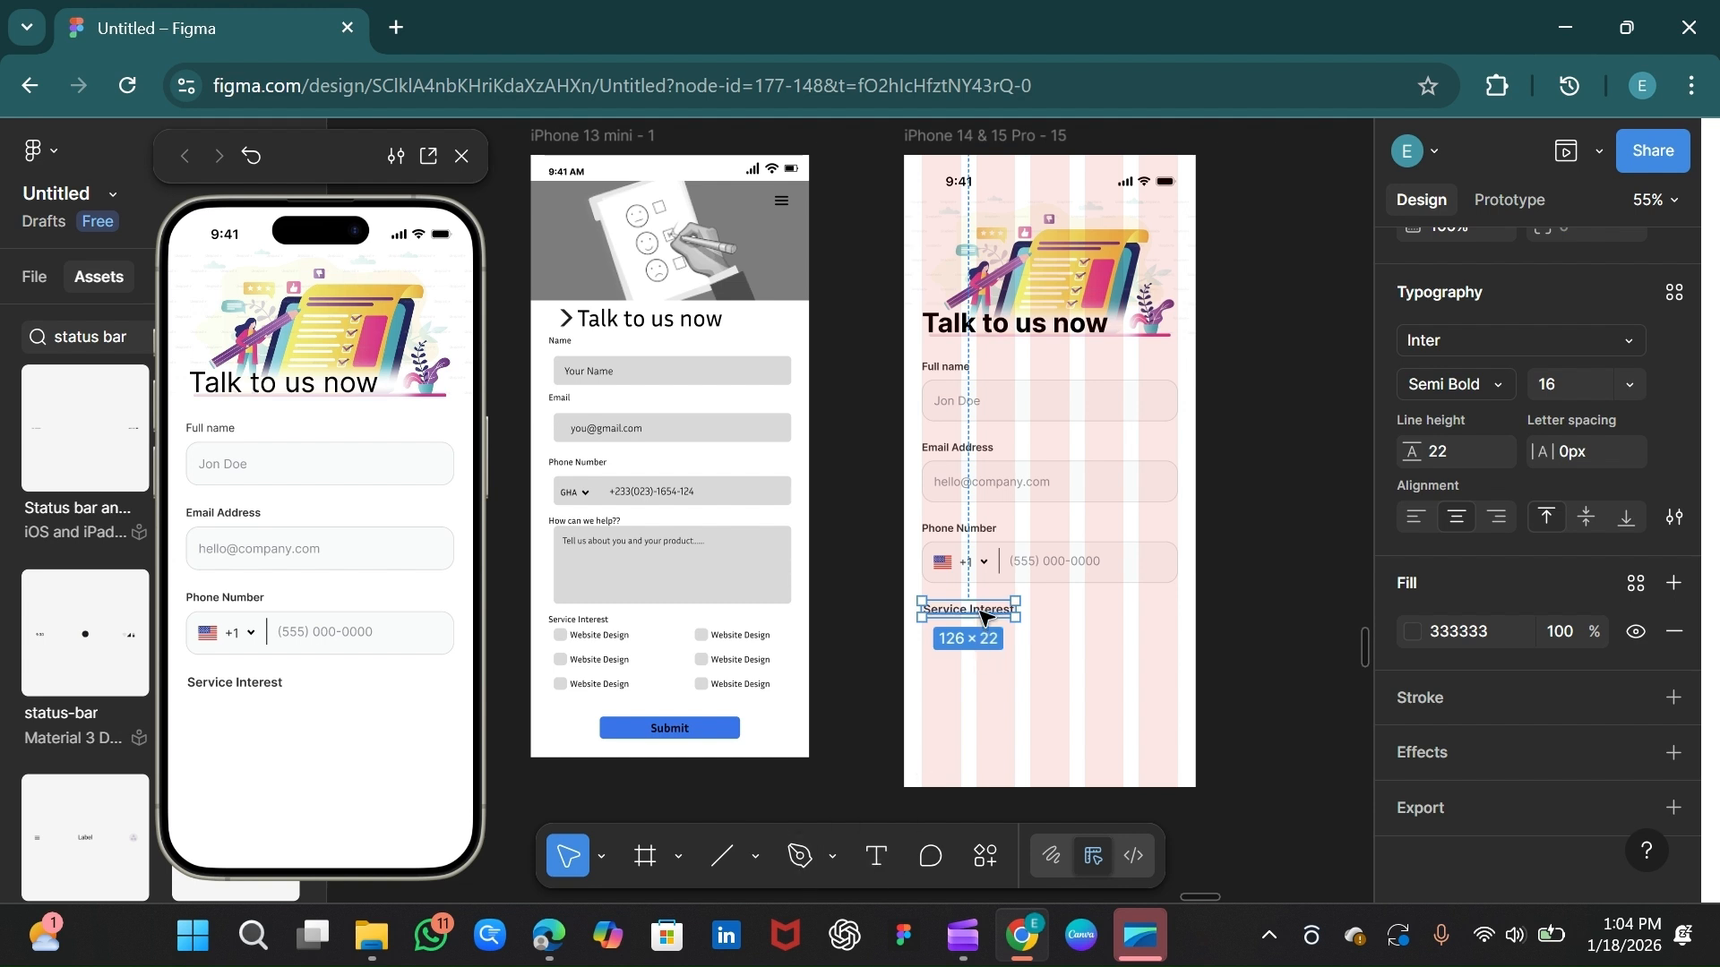
Step: Duplicate the Service Interest label directly below itself and change the copy's text to "Website Design"
drag(985, 616, 975, 644)
double_click(977, 641)
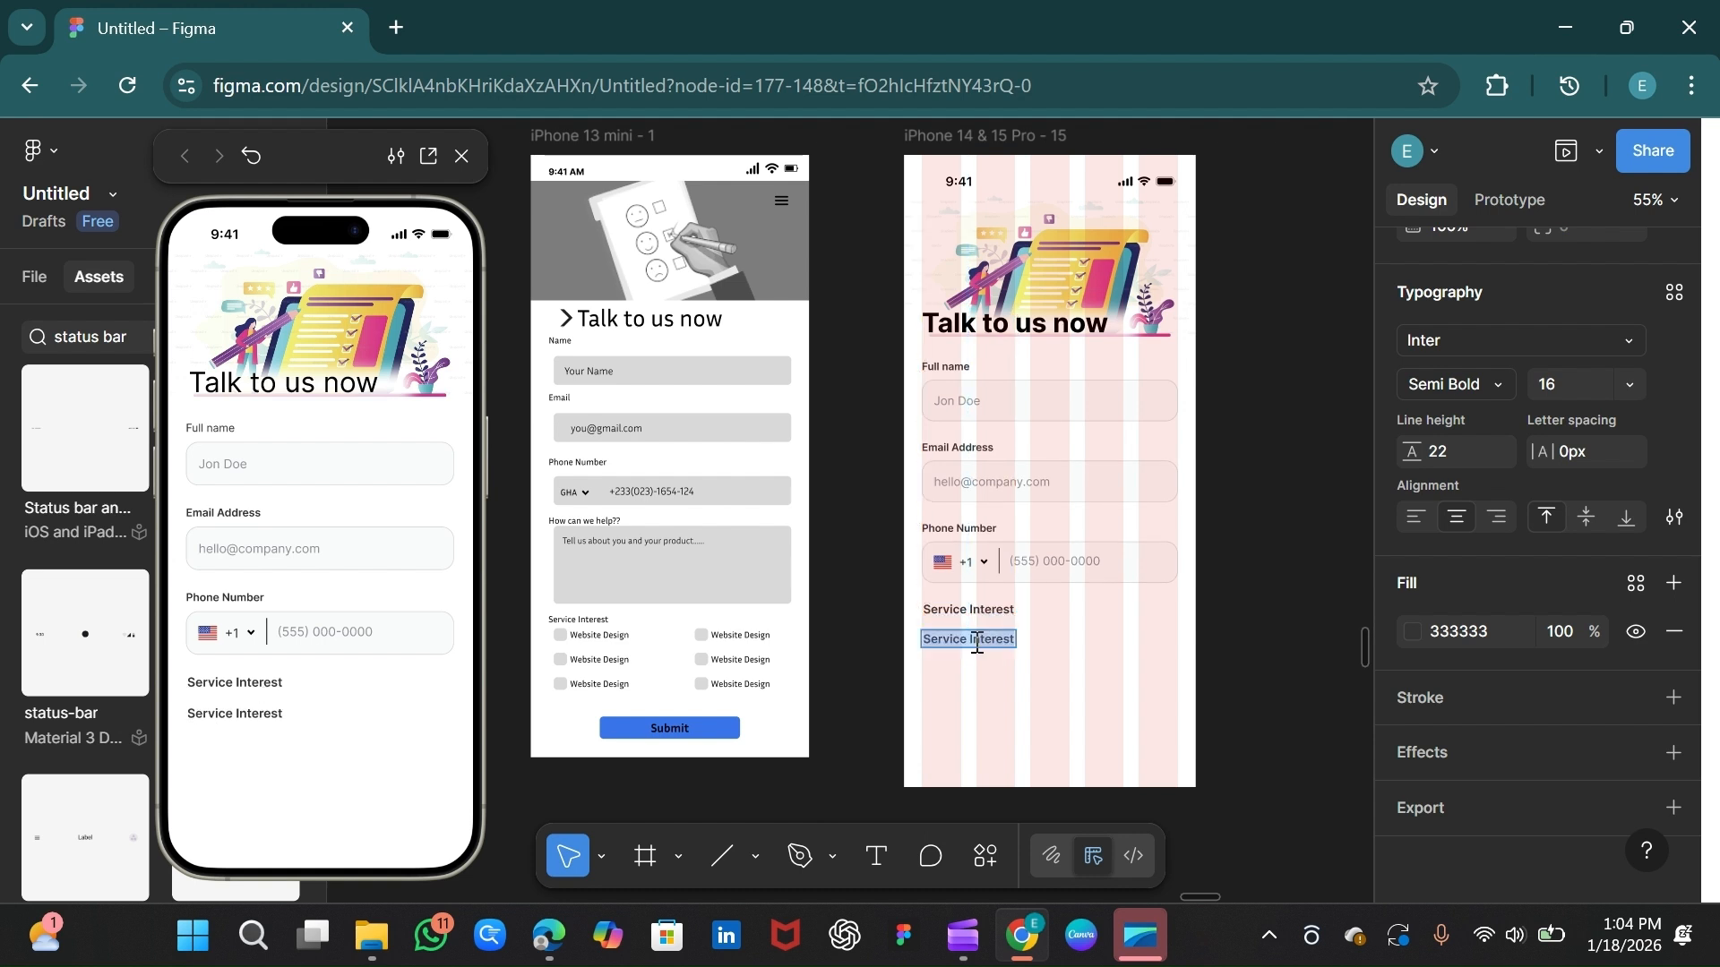
key(BackSpace)
text(Websit)
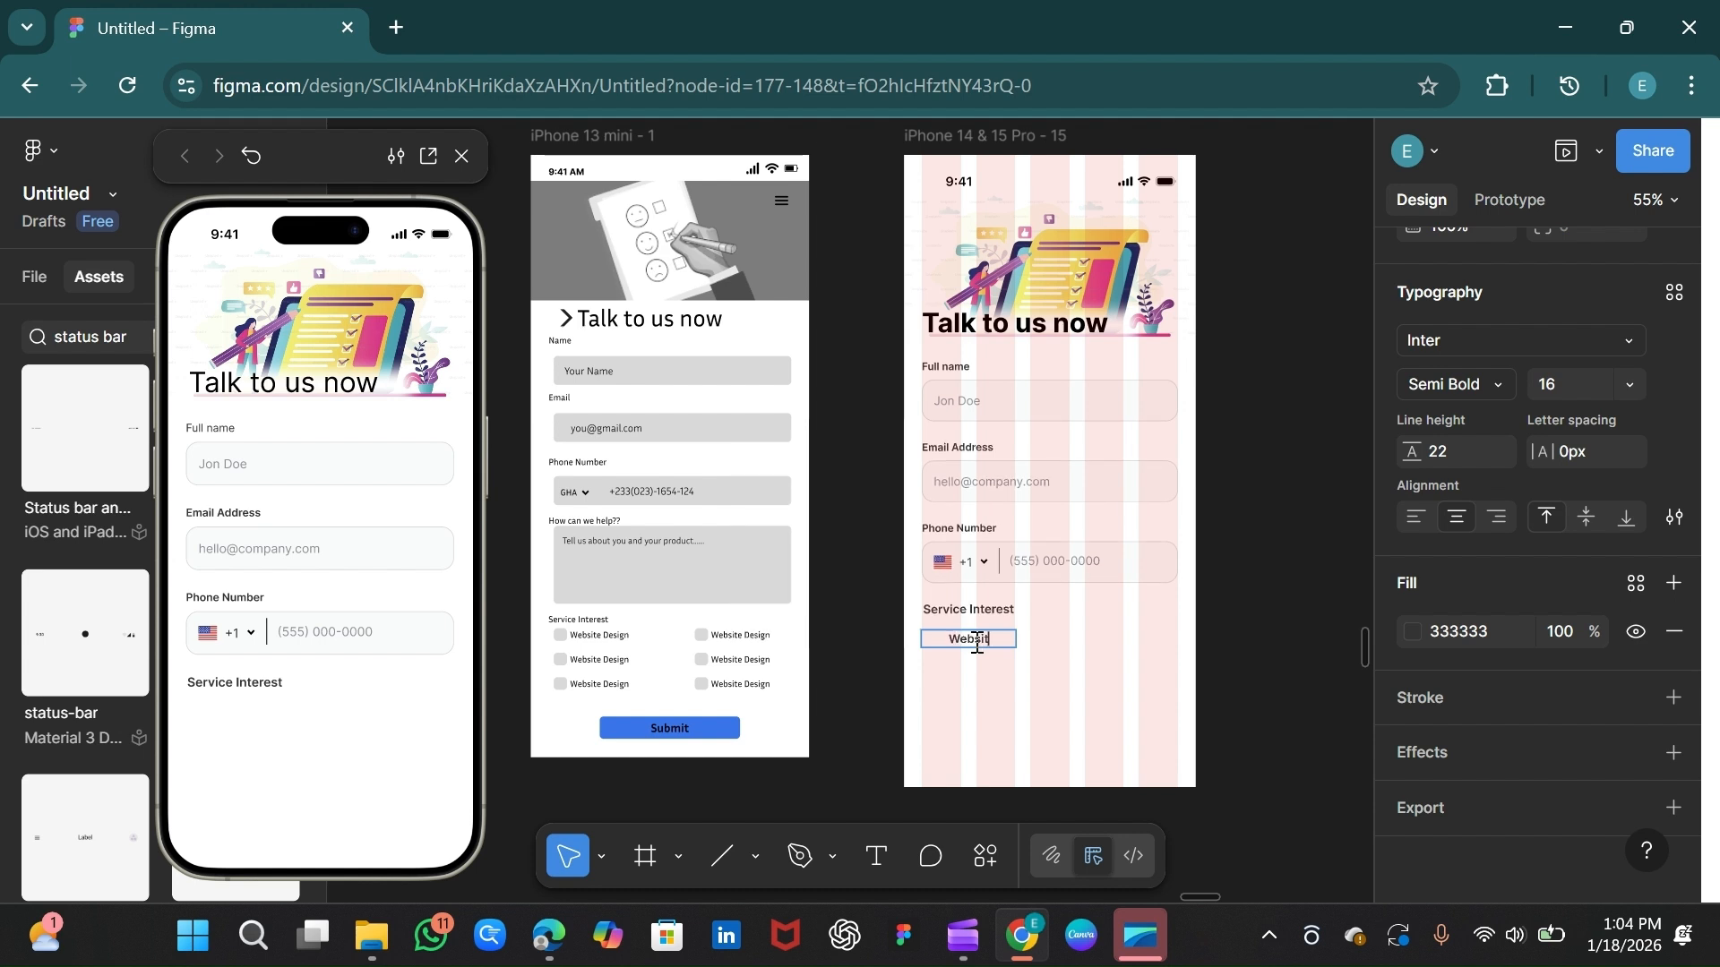
text(e Design)
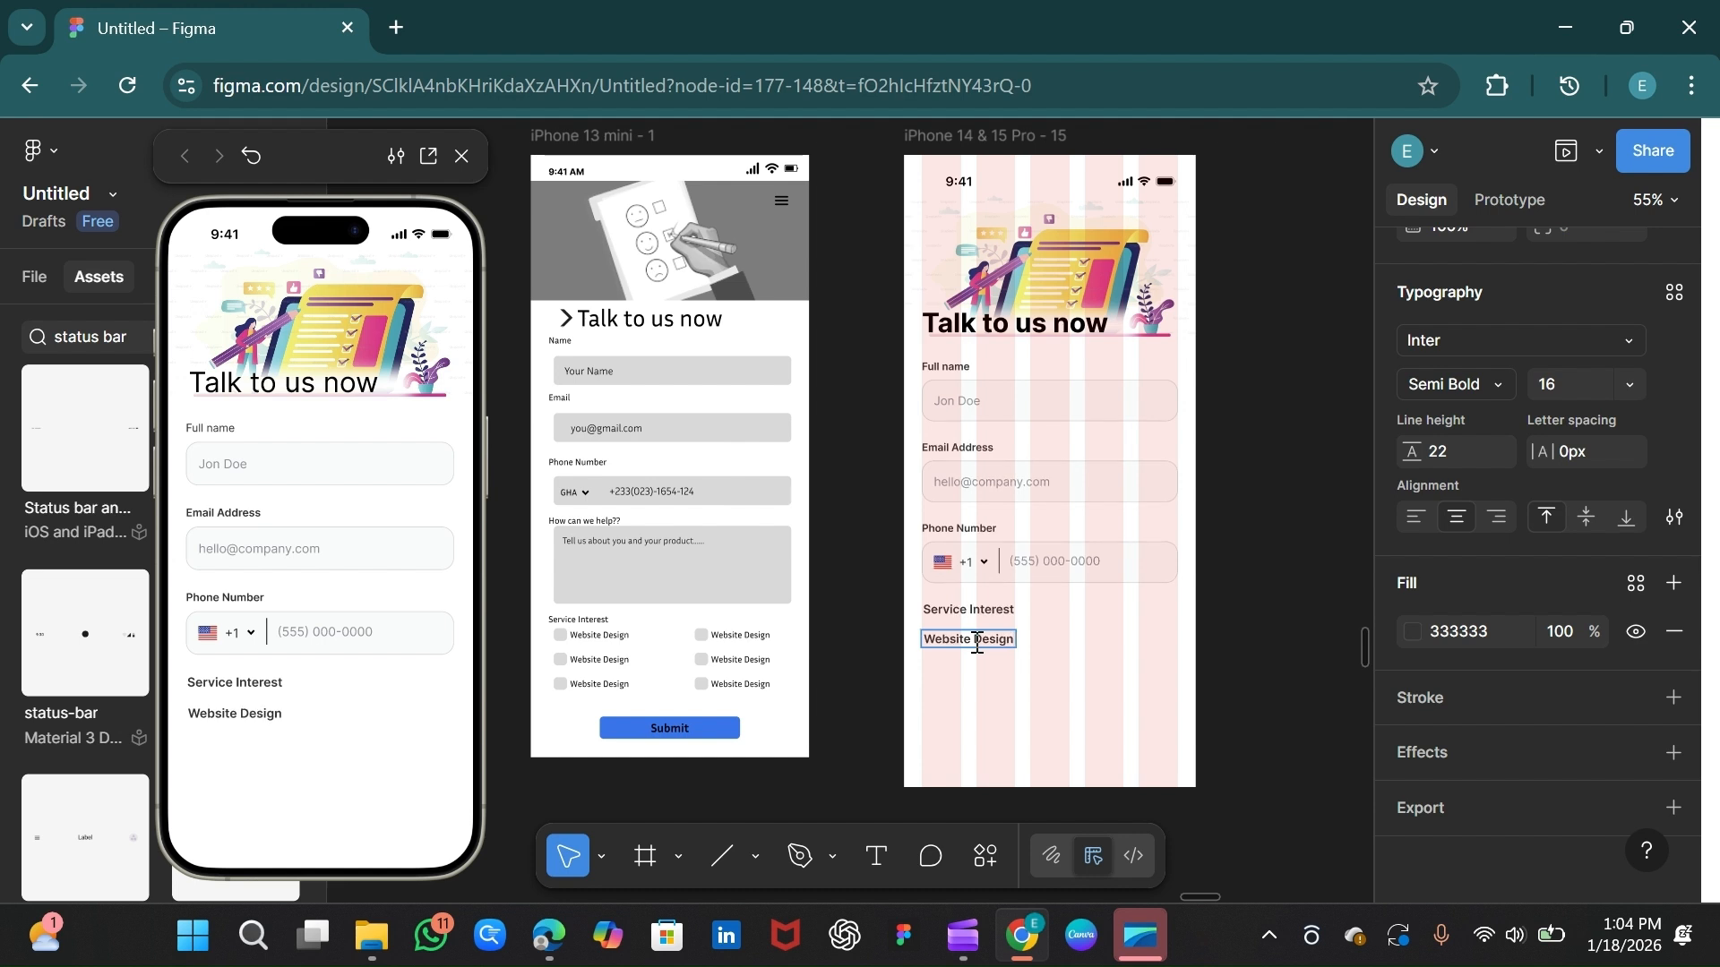
key(Escape)
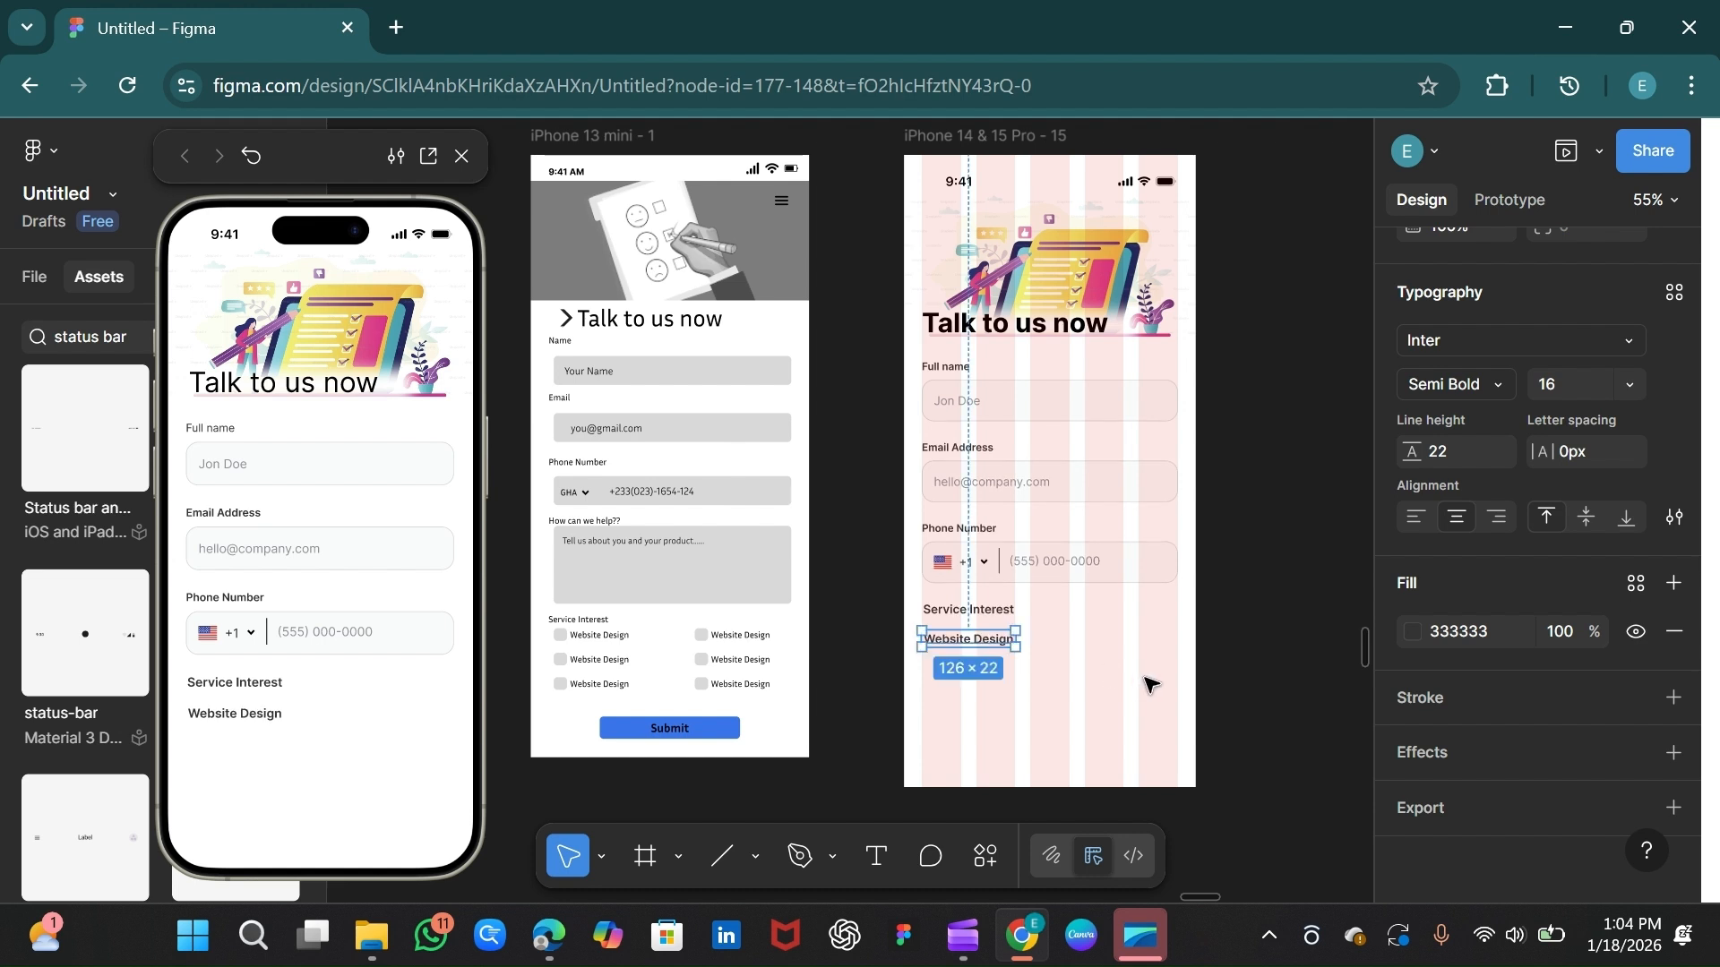
Step: Wrap the Website Design text in an auto layout frame and give the frame a corner radius of 1000
key(shift+a)
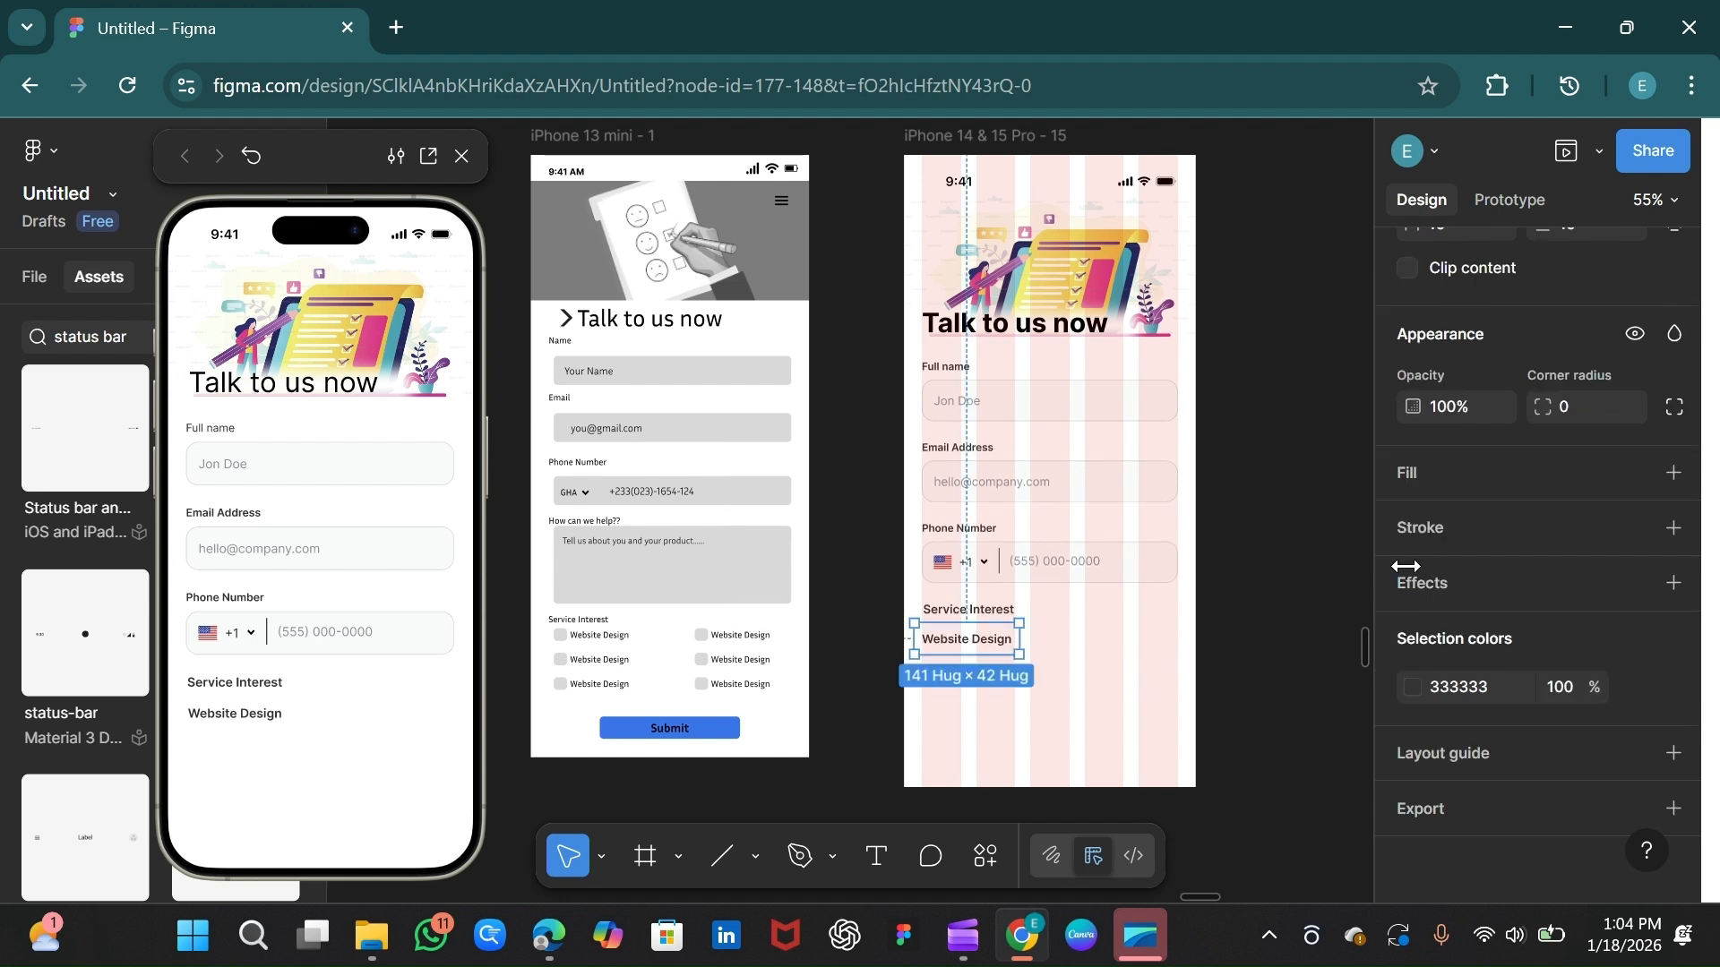
click(1629, 403)
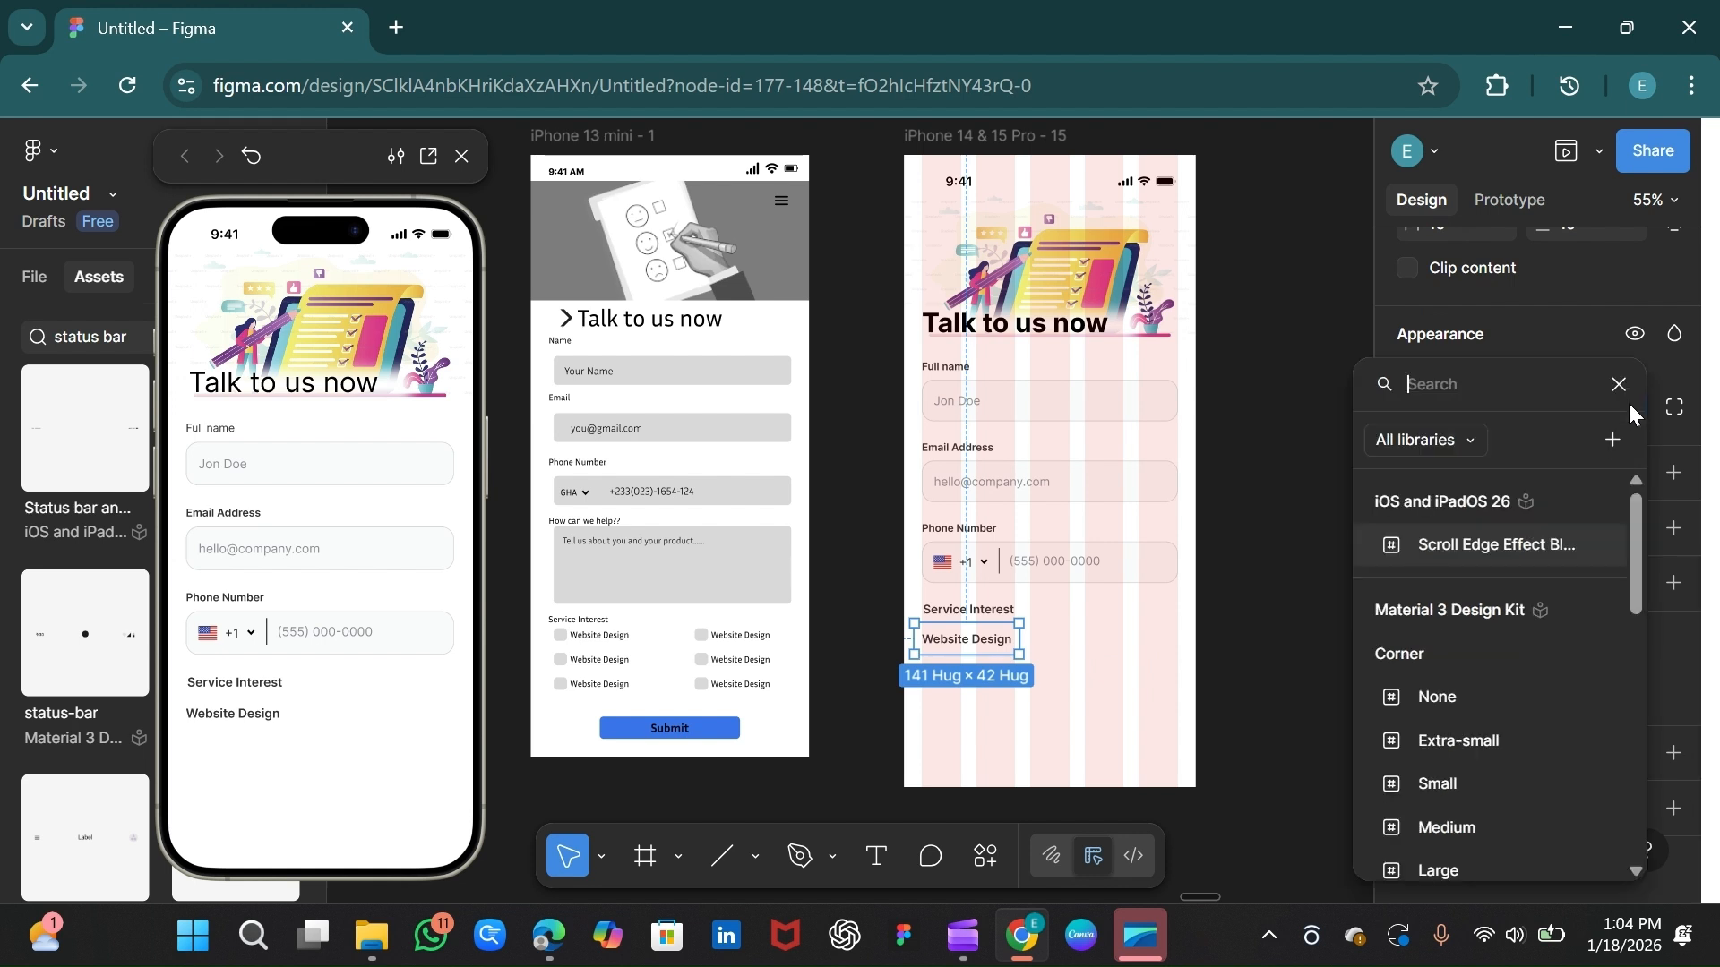
drag(1641, 520, 1649, 715)
key(Escape)
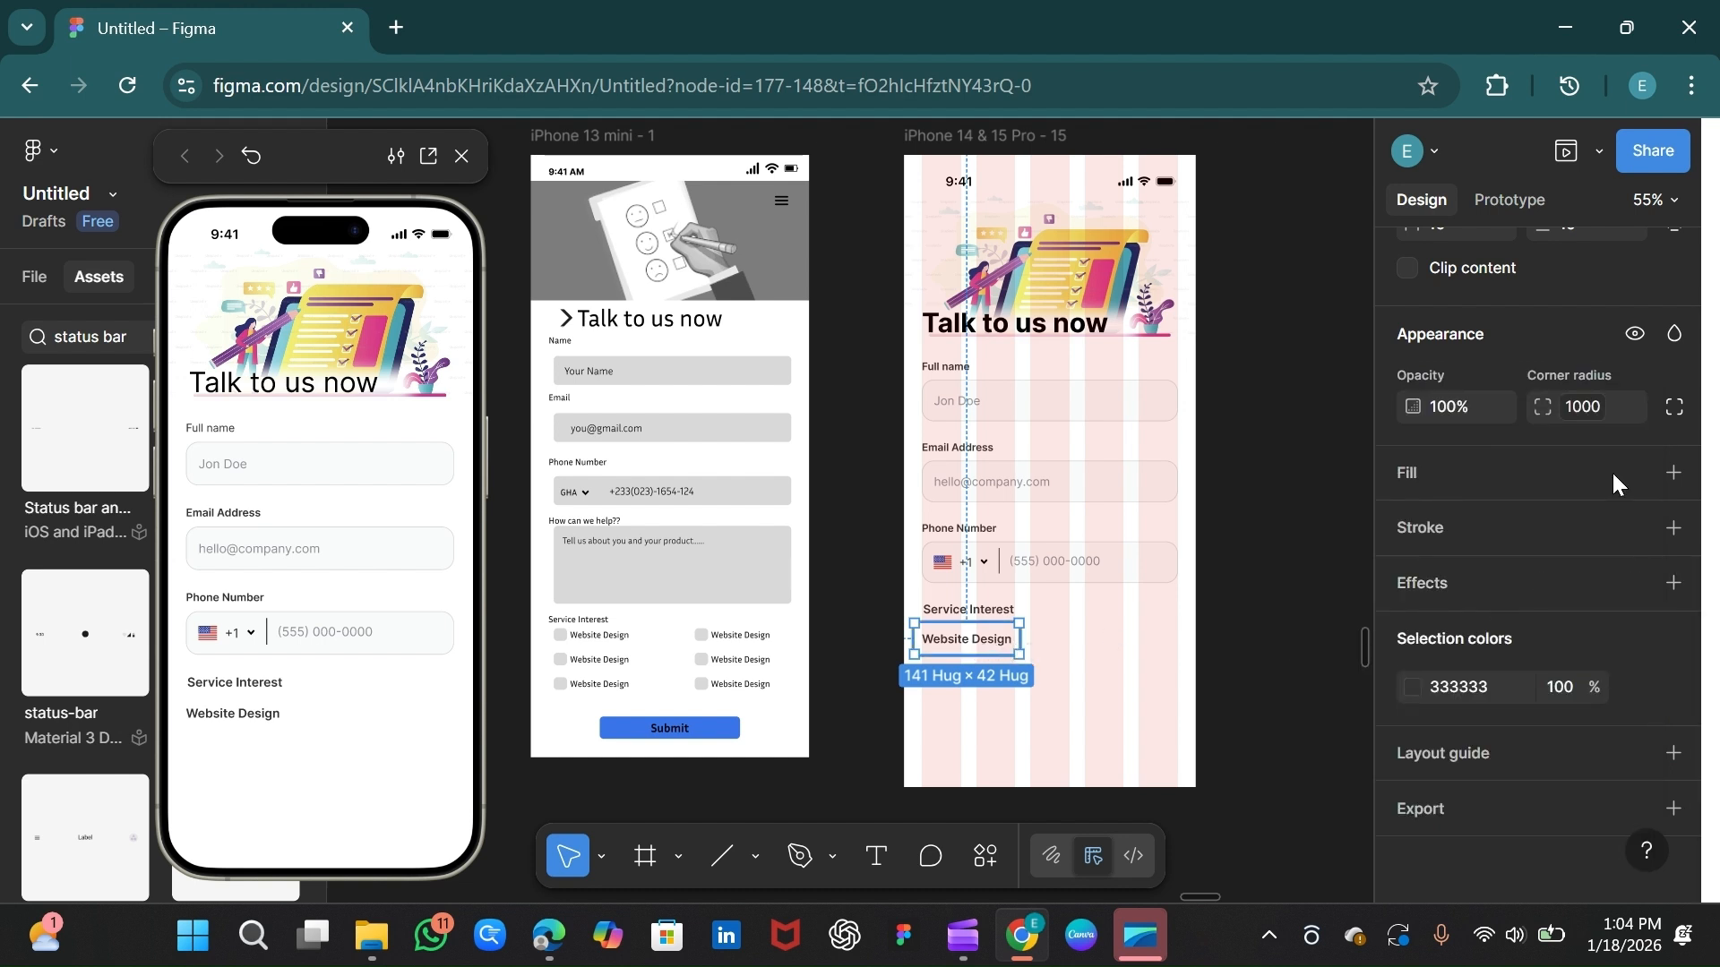
Step: Fill the Website Design chip with blue 1976D2 and set its text colour to FFFFFF
click(1674, 475)
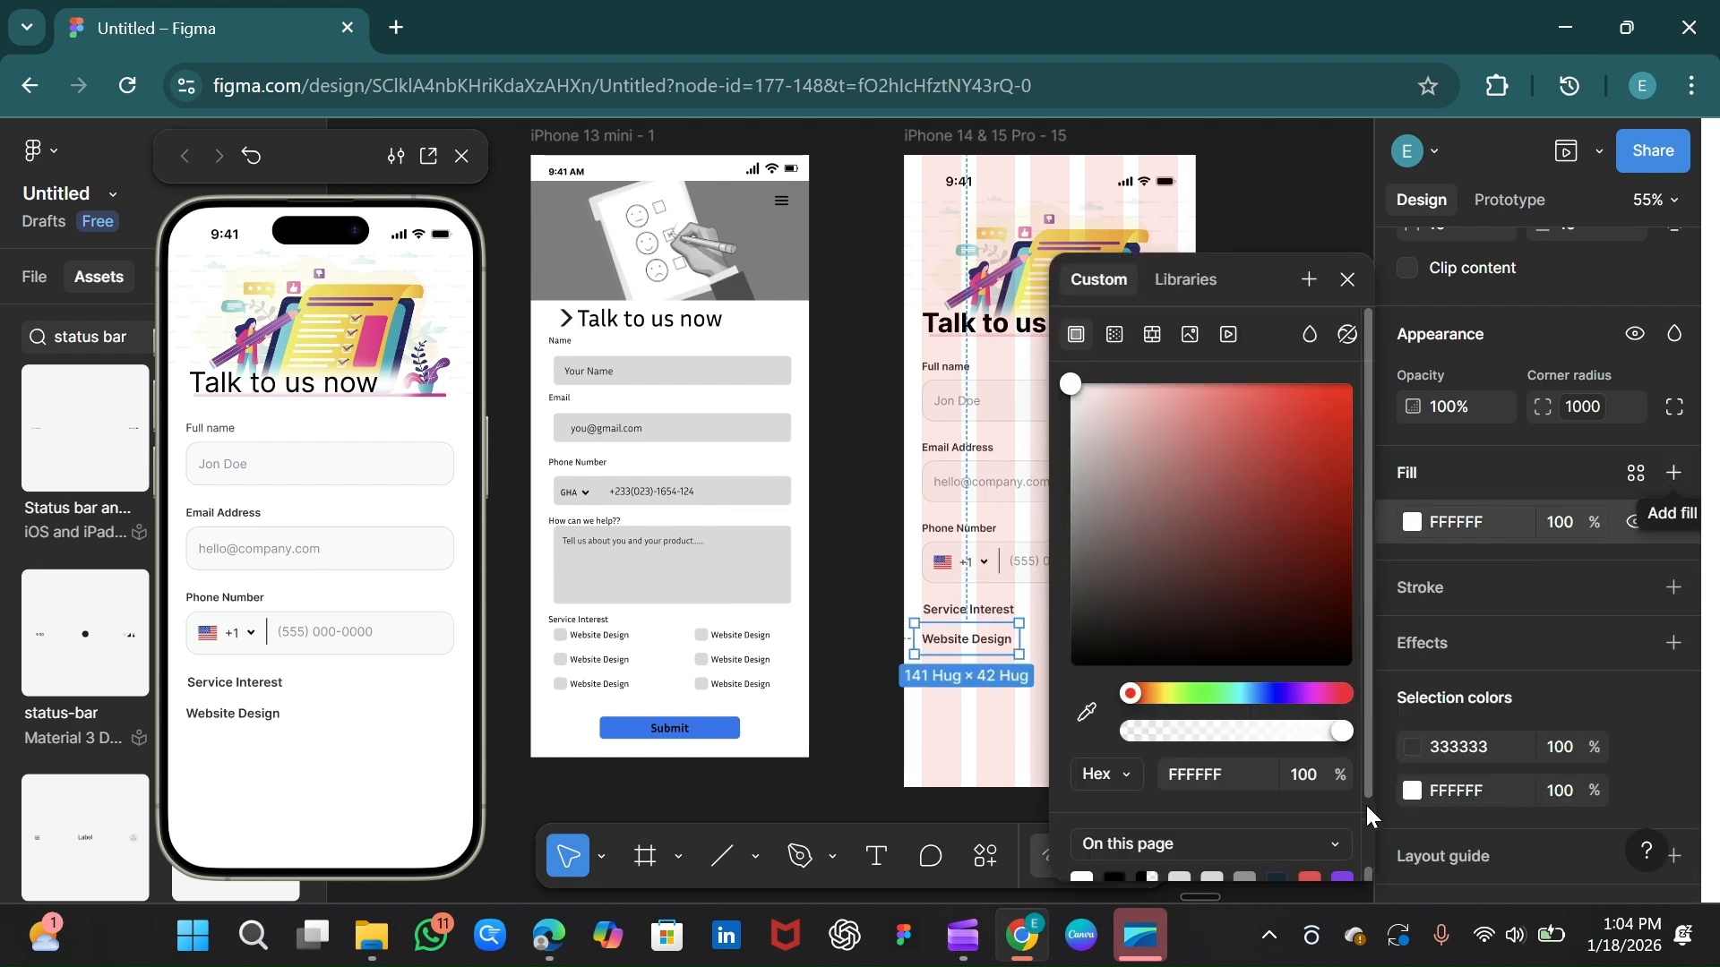
scroll(1363, 806, down, 1)
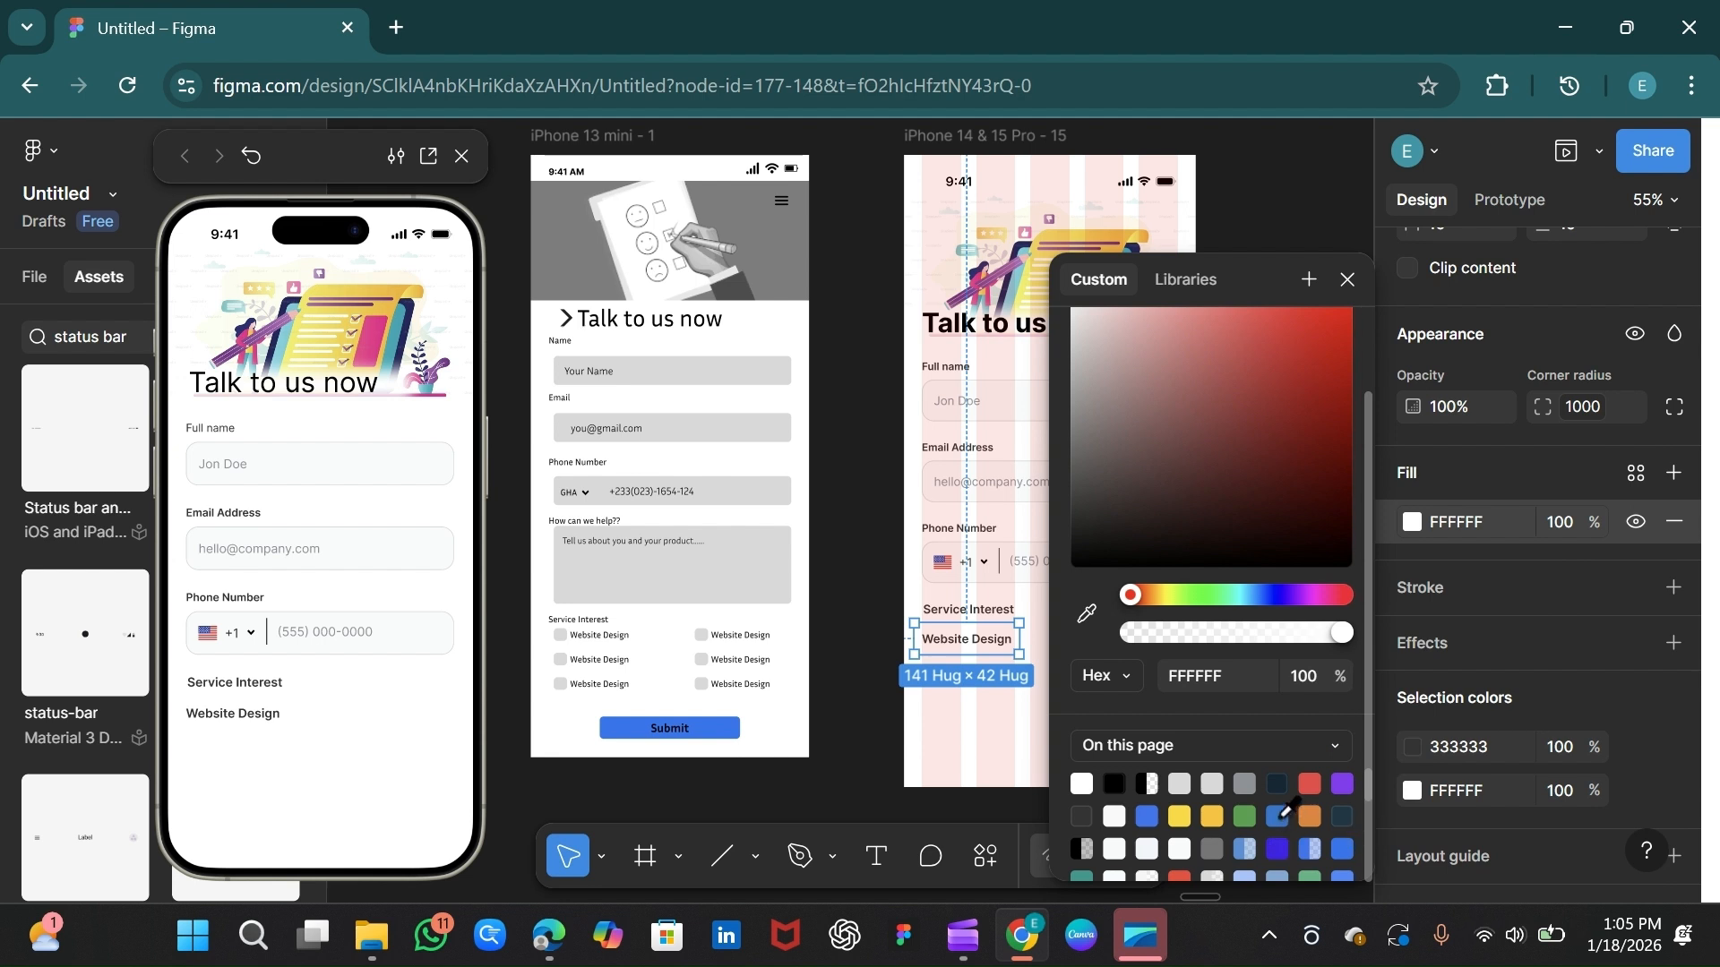
click(1279, 817)
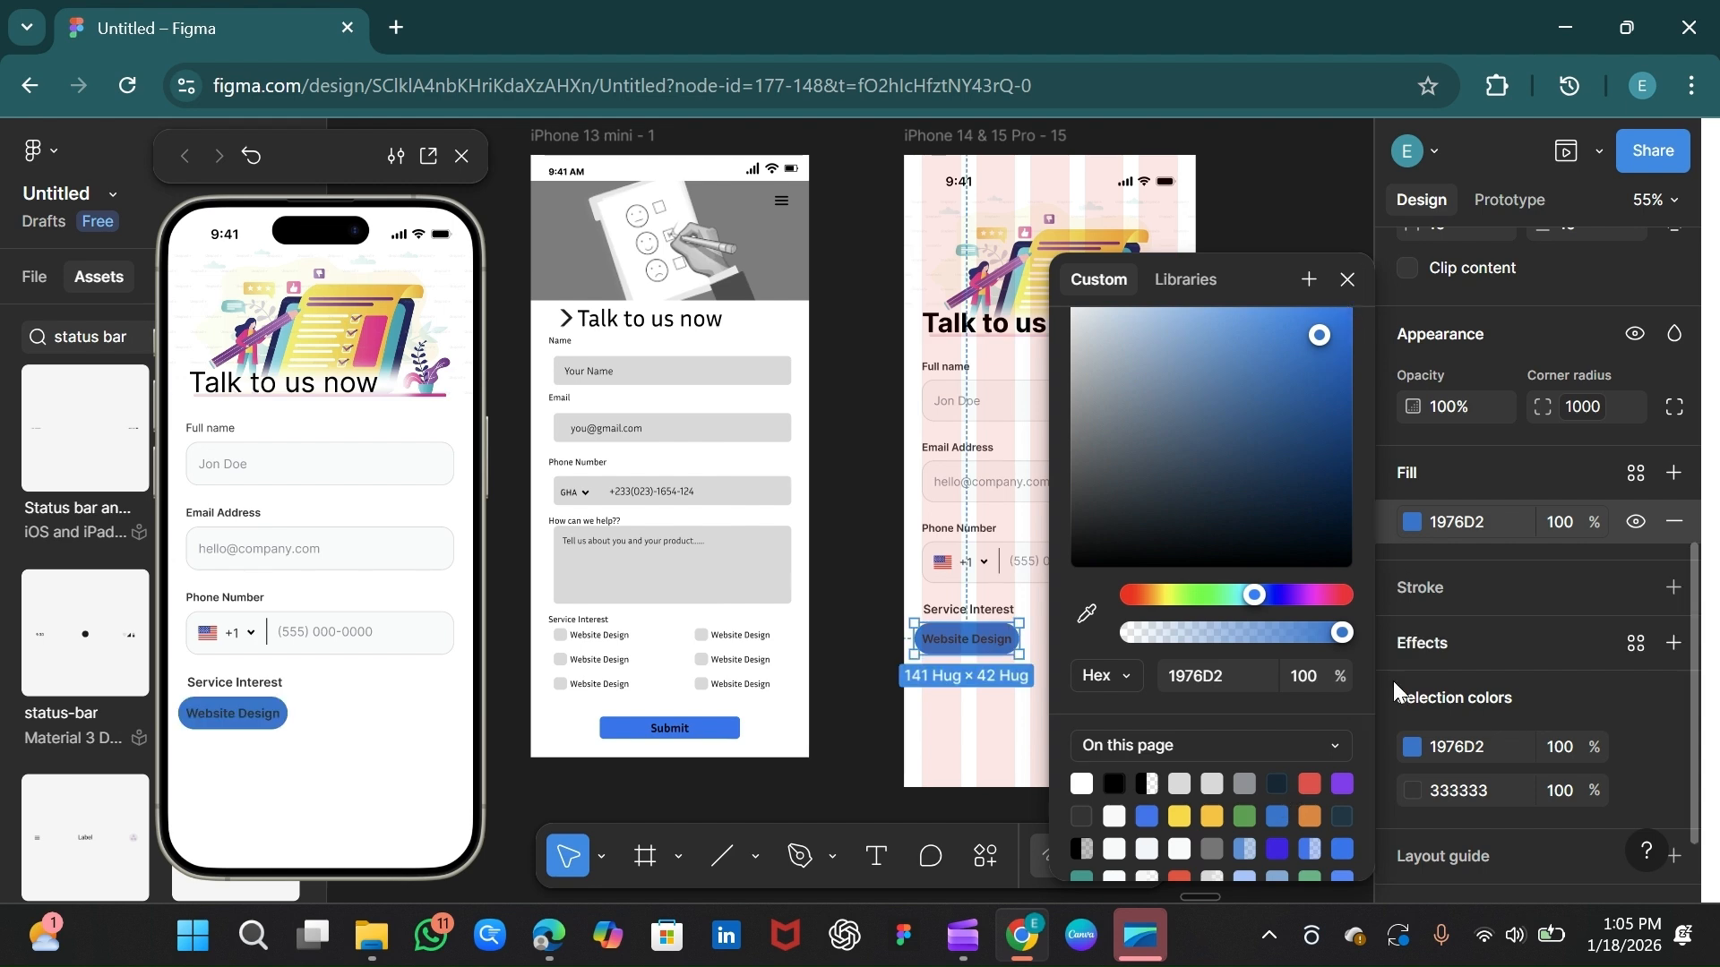
click(1458, 525)
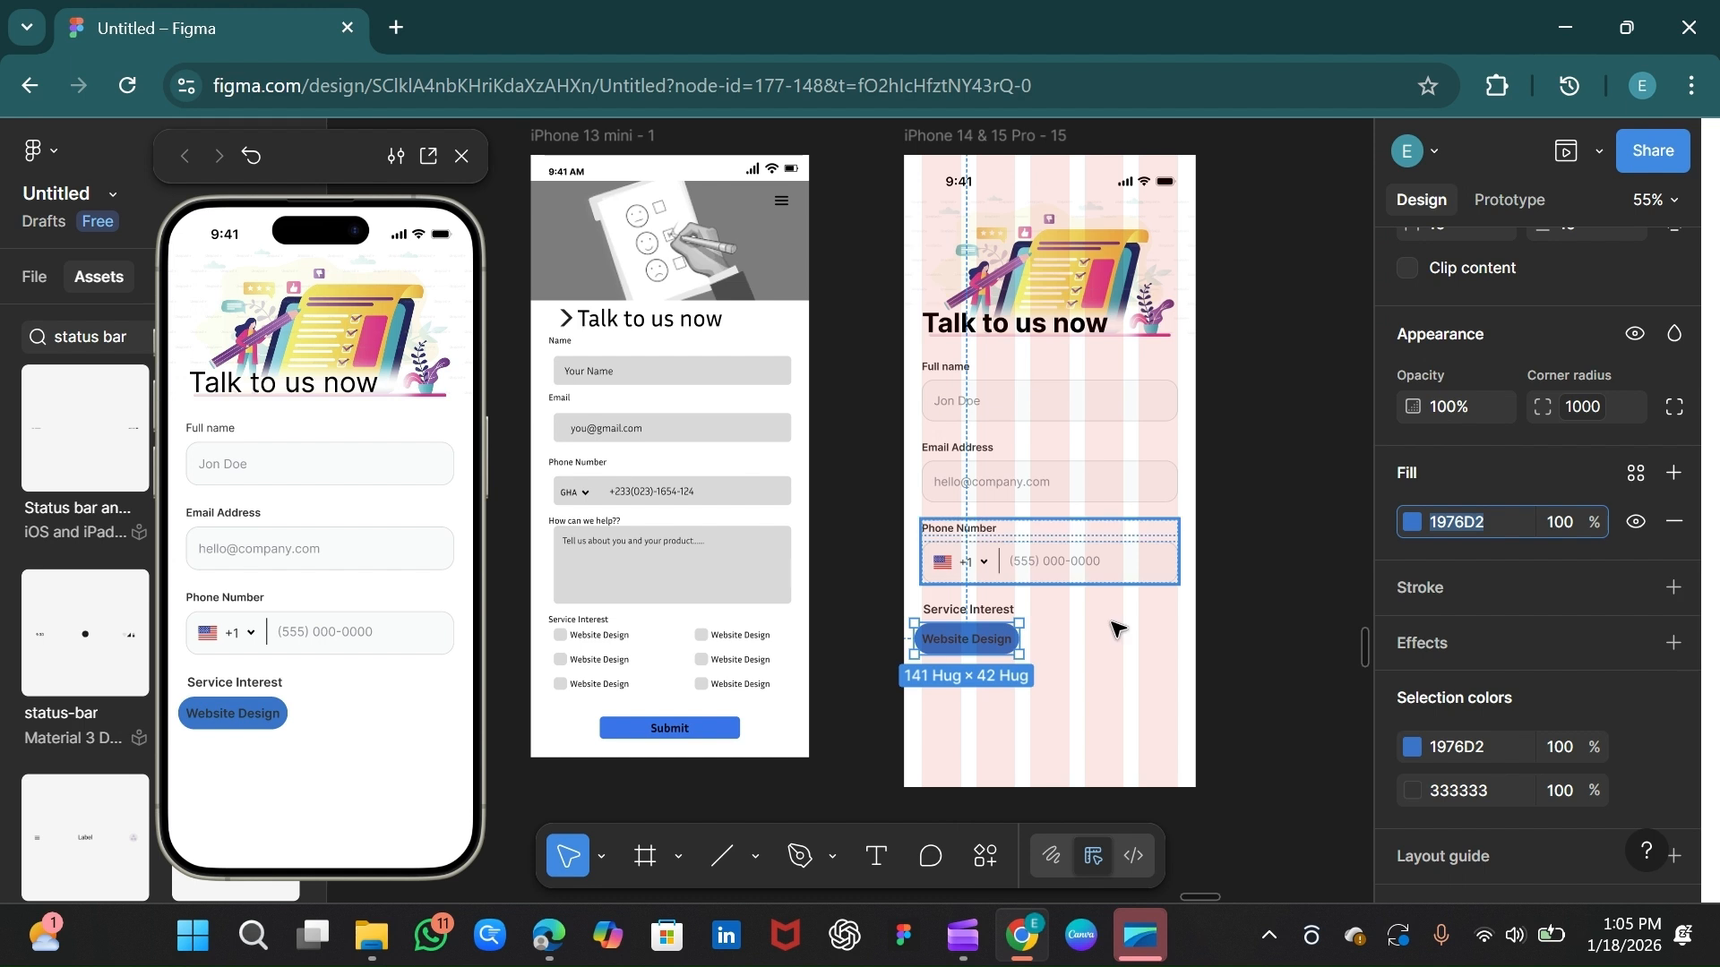
click(1442, 792)
text(ffffff)
key(Return)
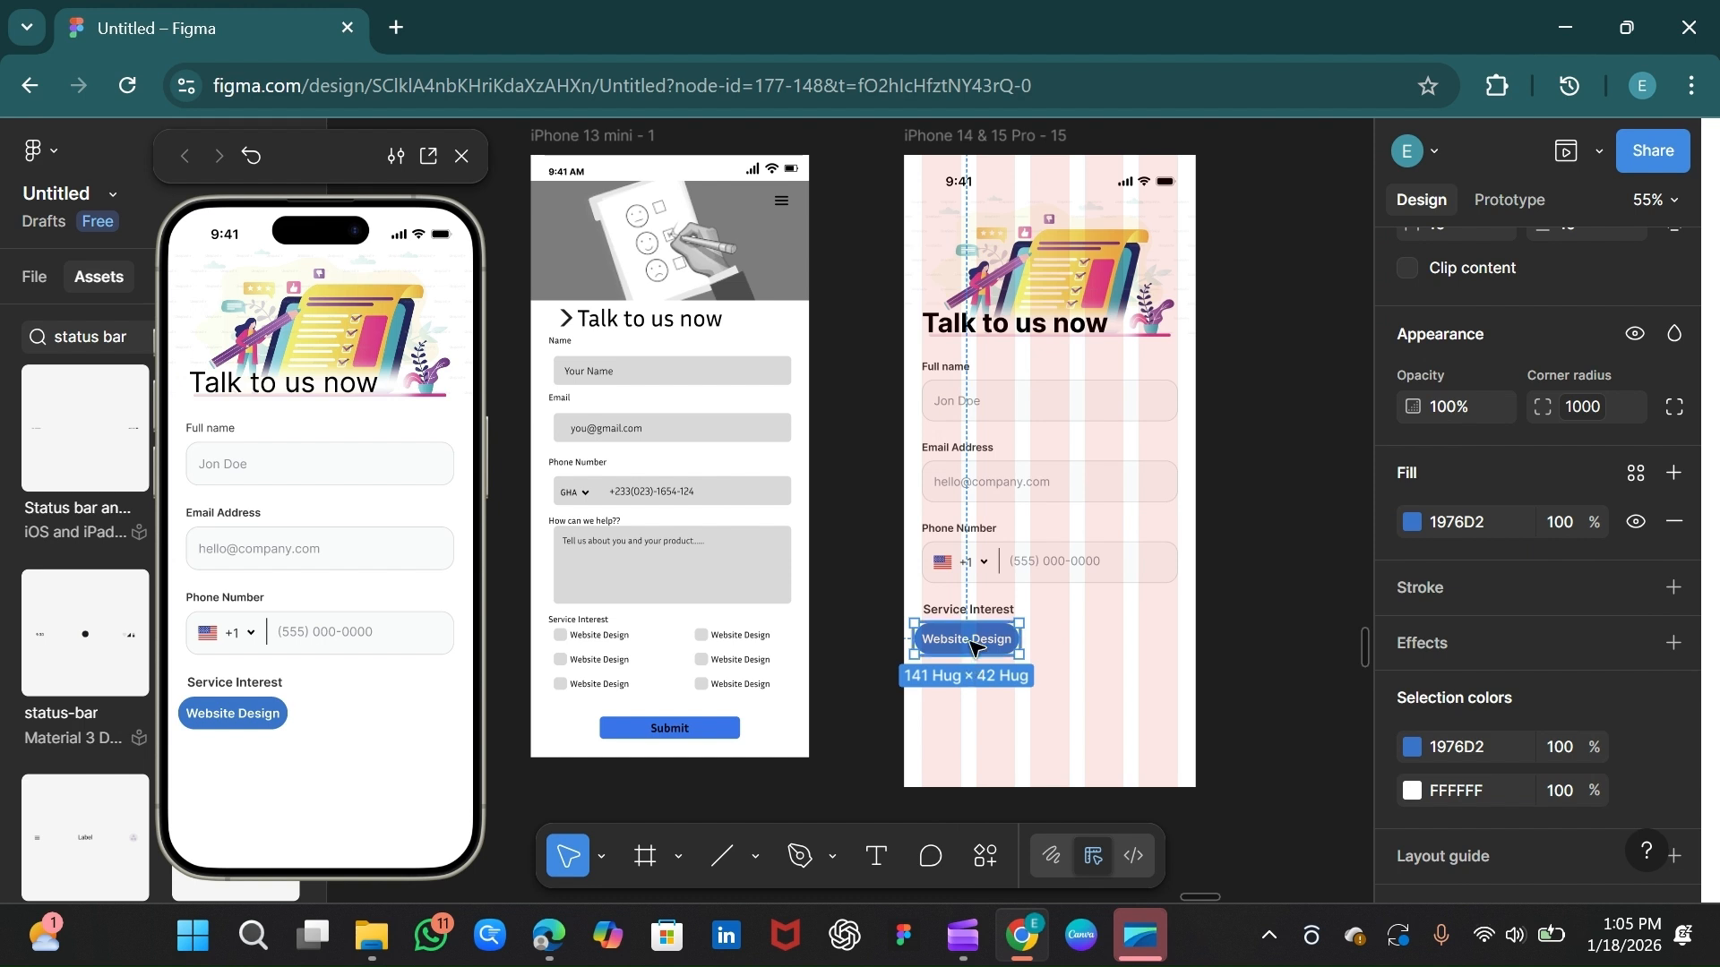
Step: Move the Website Design chip to X 23, Y 635, in line with the form fields, and set its horizontal padding to 12
drag(974, 647, 979, 645)
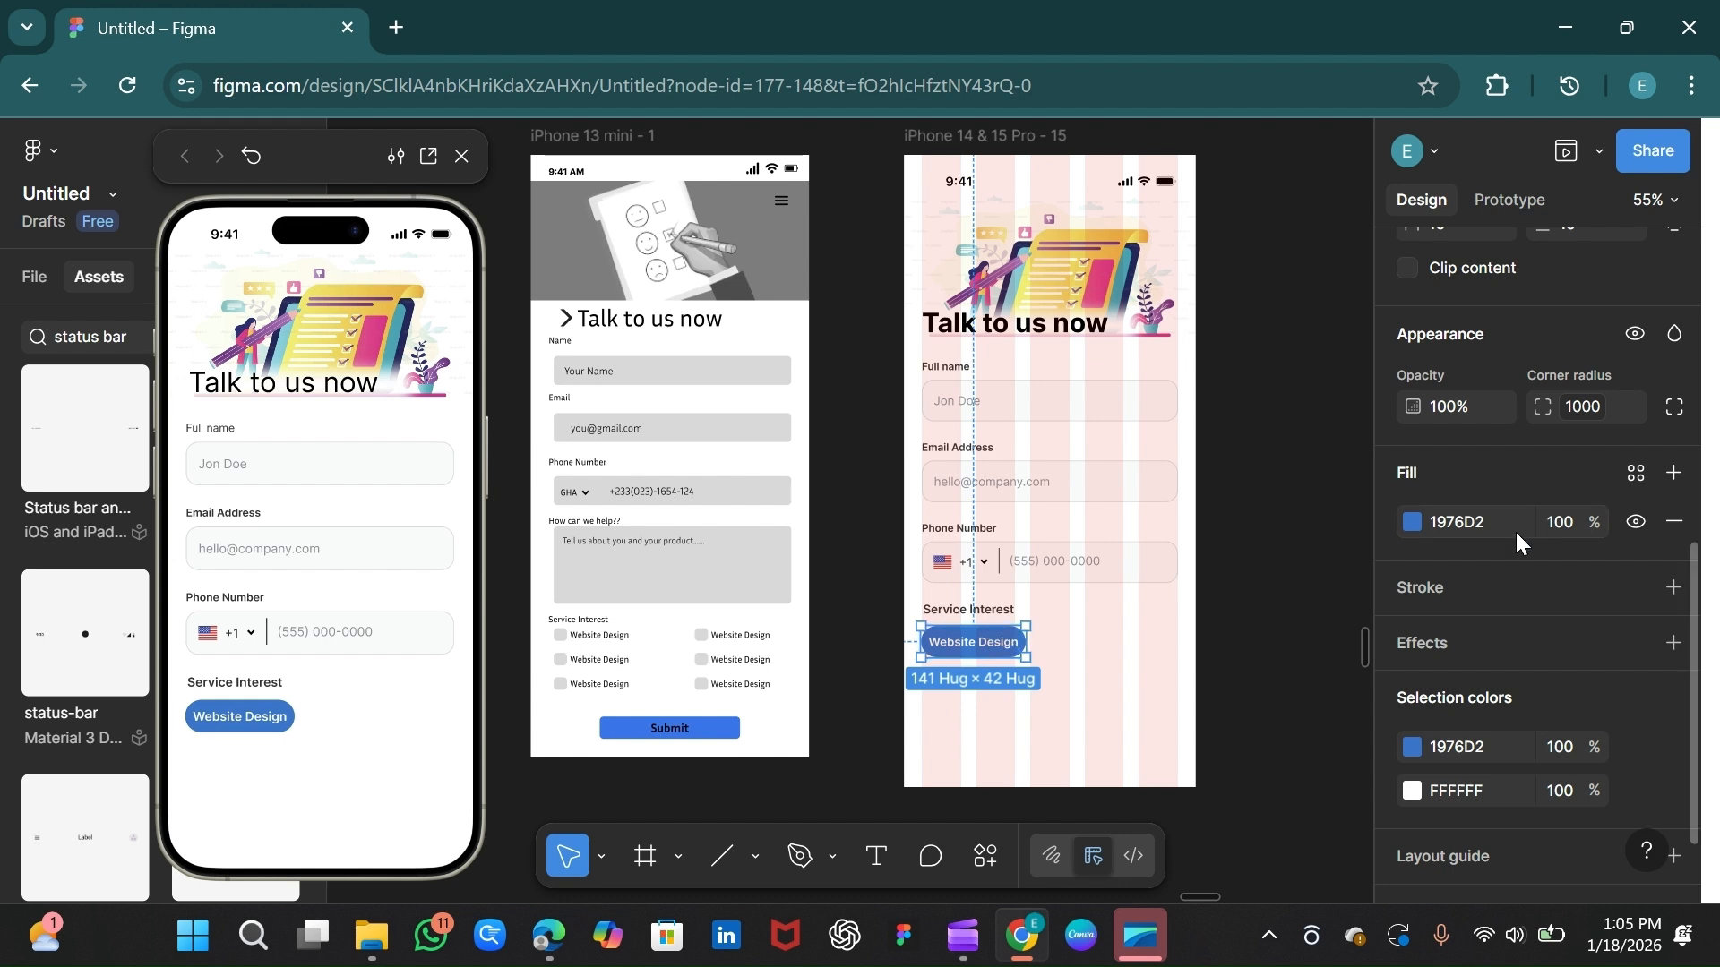
scroll(1512, 419, up, 5)
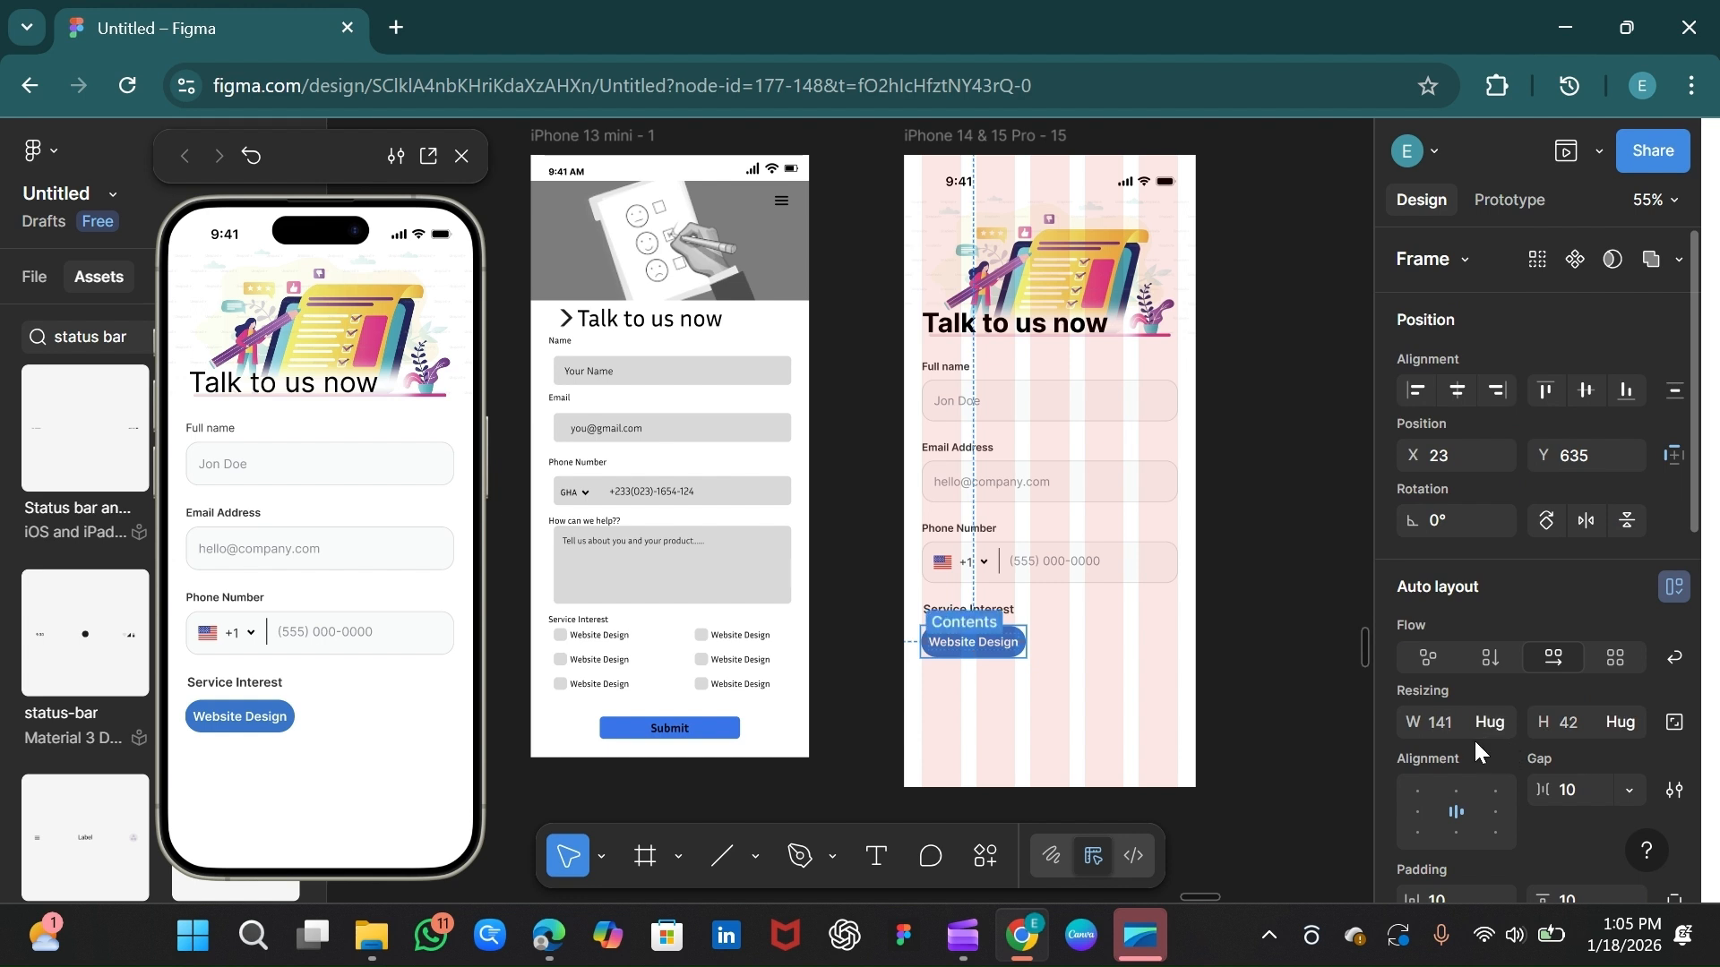
click(1474, 890)
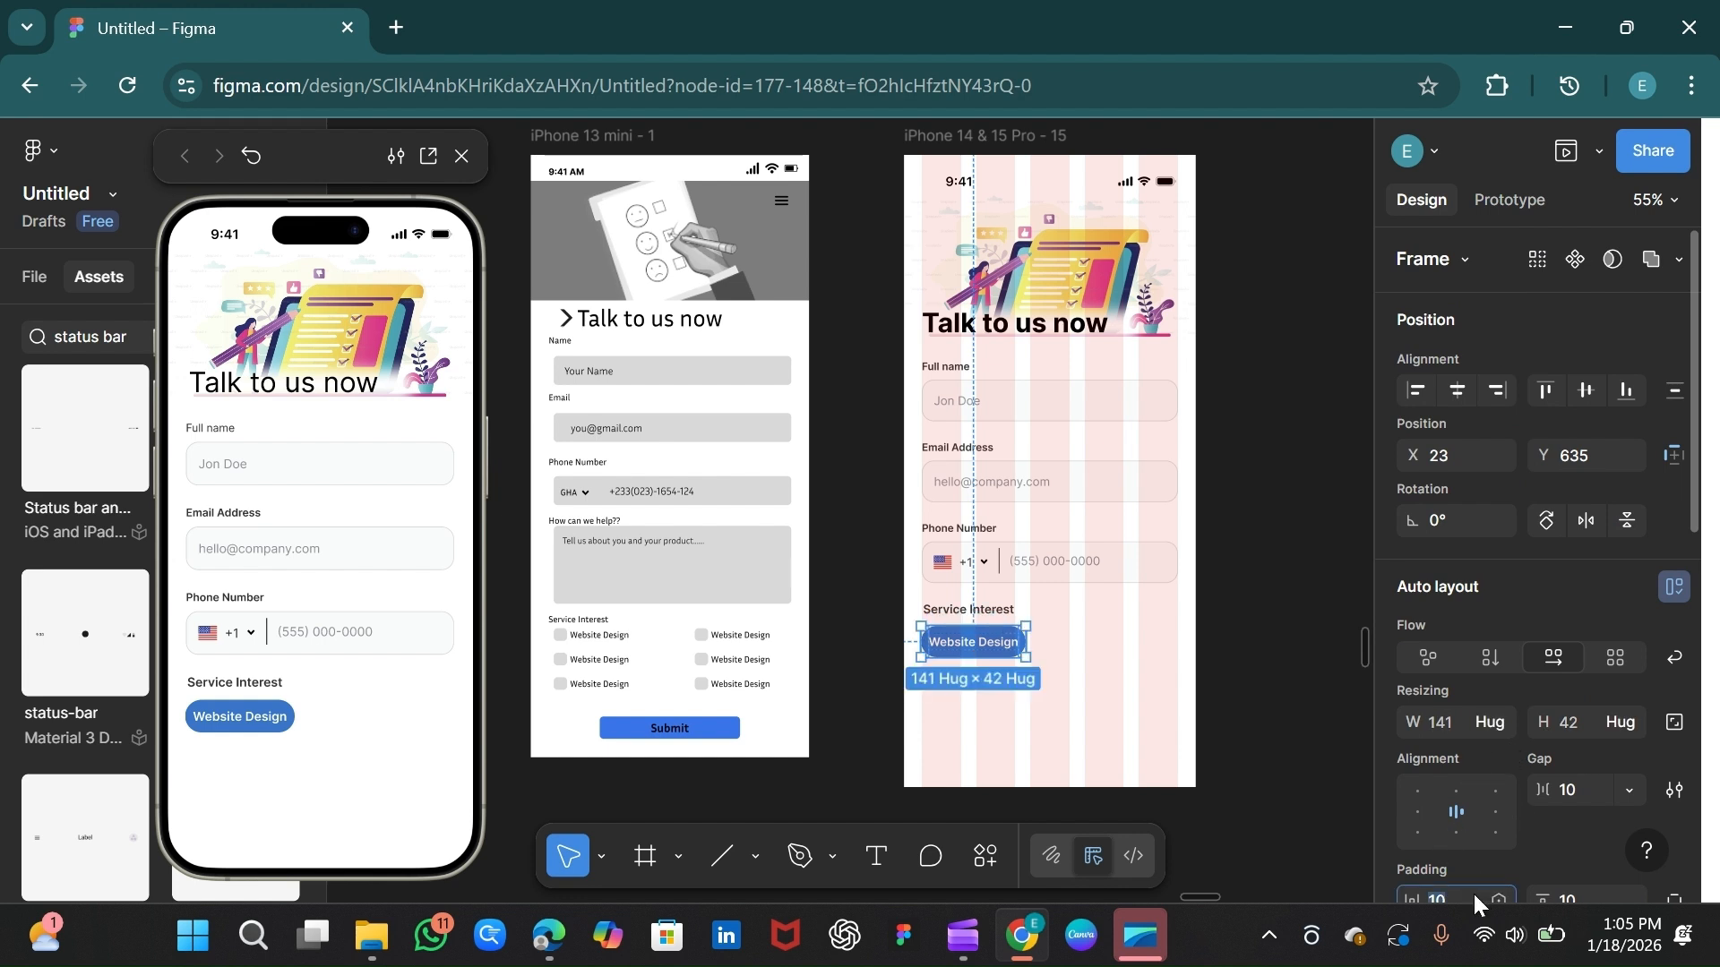
text(12)
key(Return)
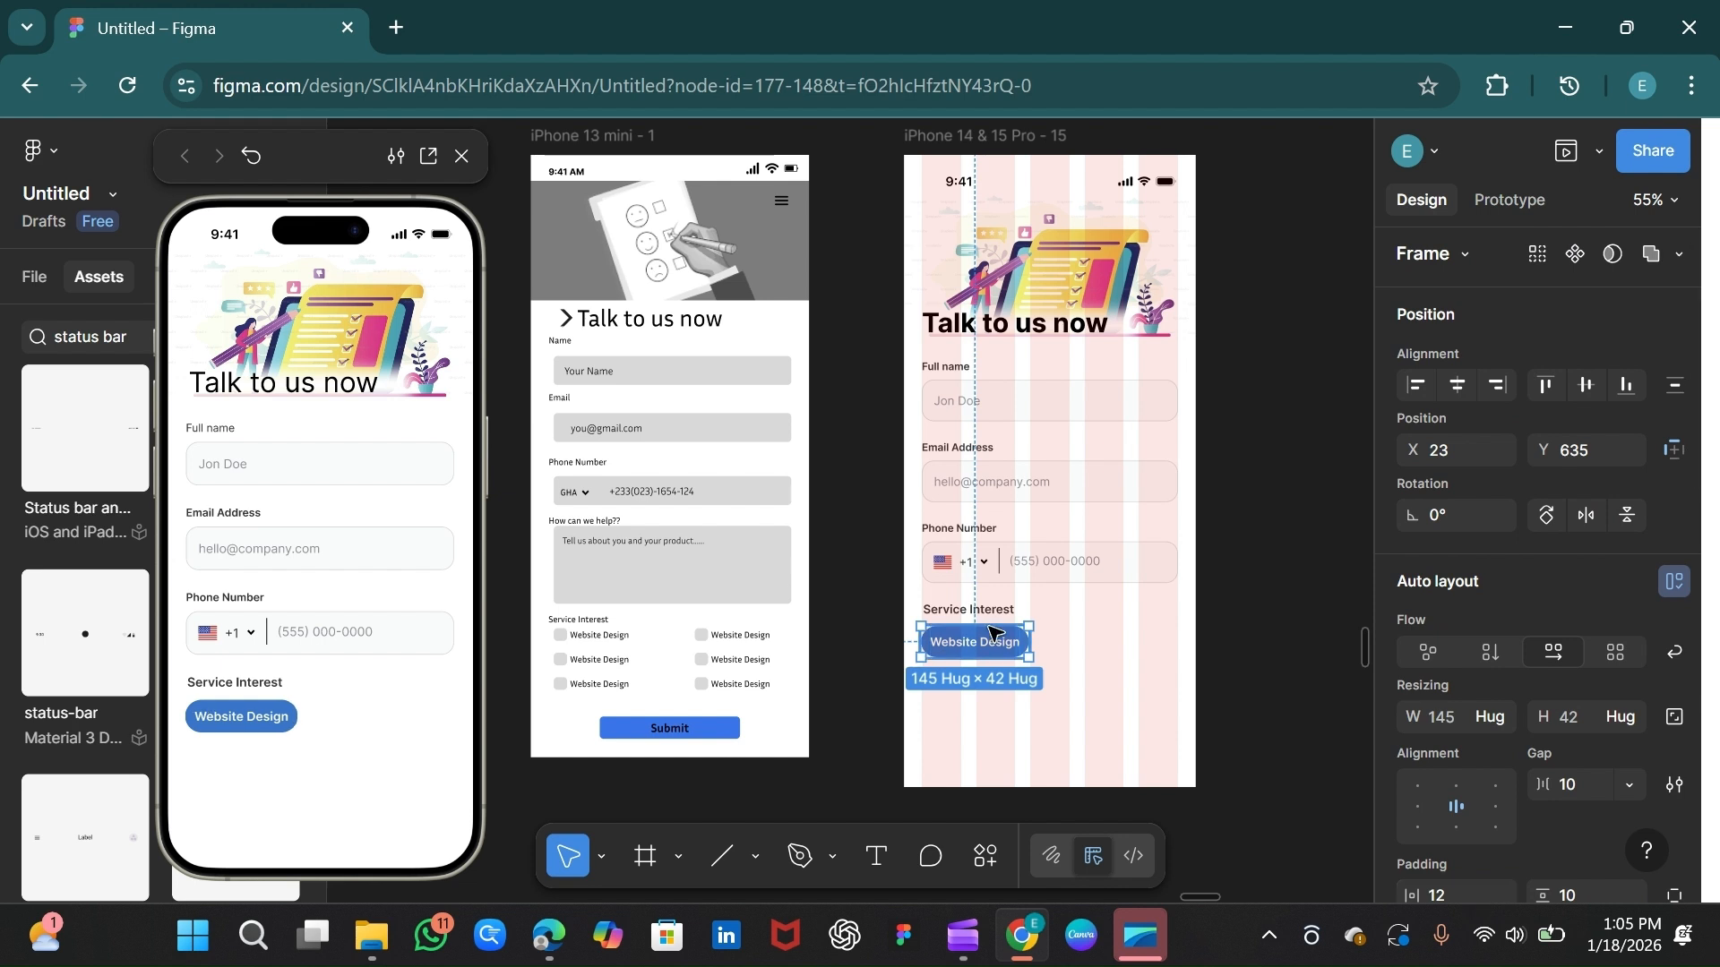
Step: Duplicate the Website Design chip and move the copy horizontally to X 183, beside the original
key(ctrl+d)
key(shift+Right)
key(shift+Right)
key(shift+Right)
key(shift+Right)
key(shift+Right)
key(shift+Right)
key(shift+Right)
key(shift+Right)
key(shift+Right)
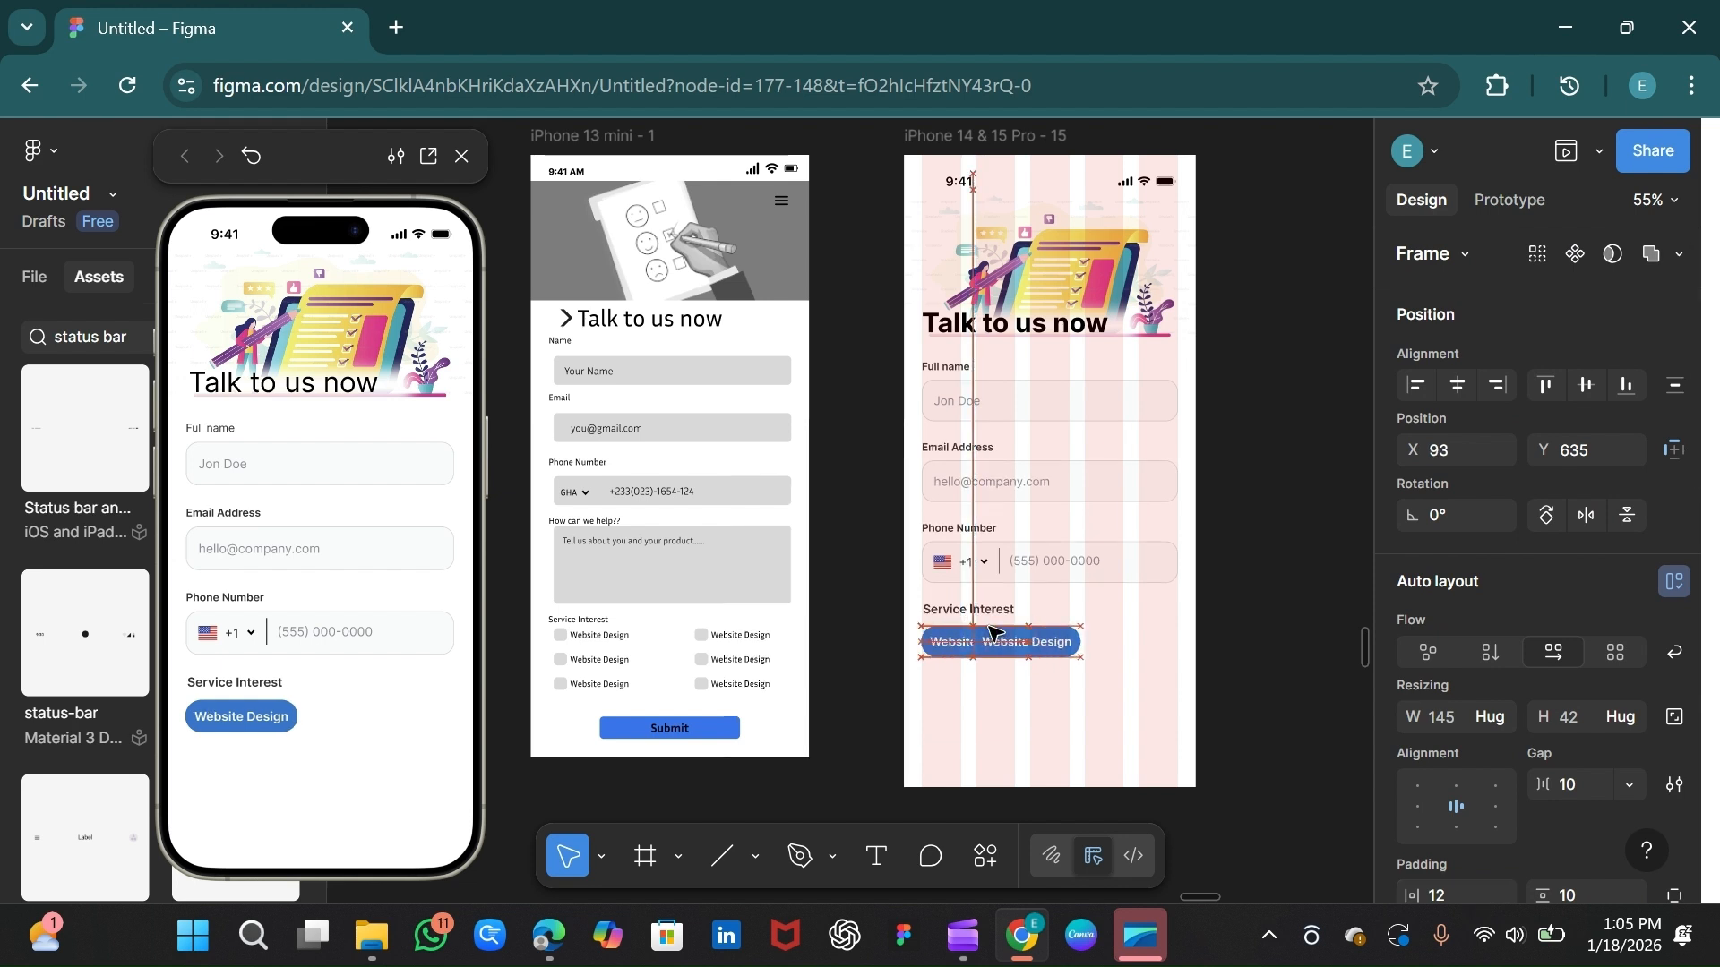
key(shift+Right)
key(shift+Right)
key(shift+Right)
key(shift+Right)
key(shift+Right)
key(shift+Right)
key(shift+Right)
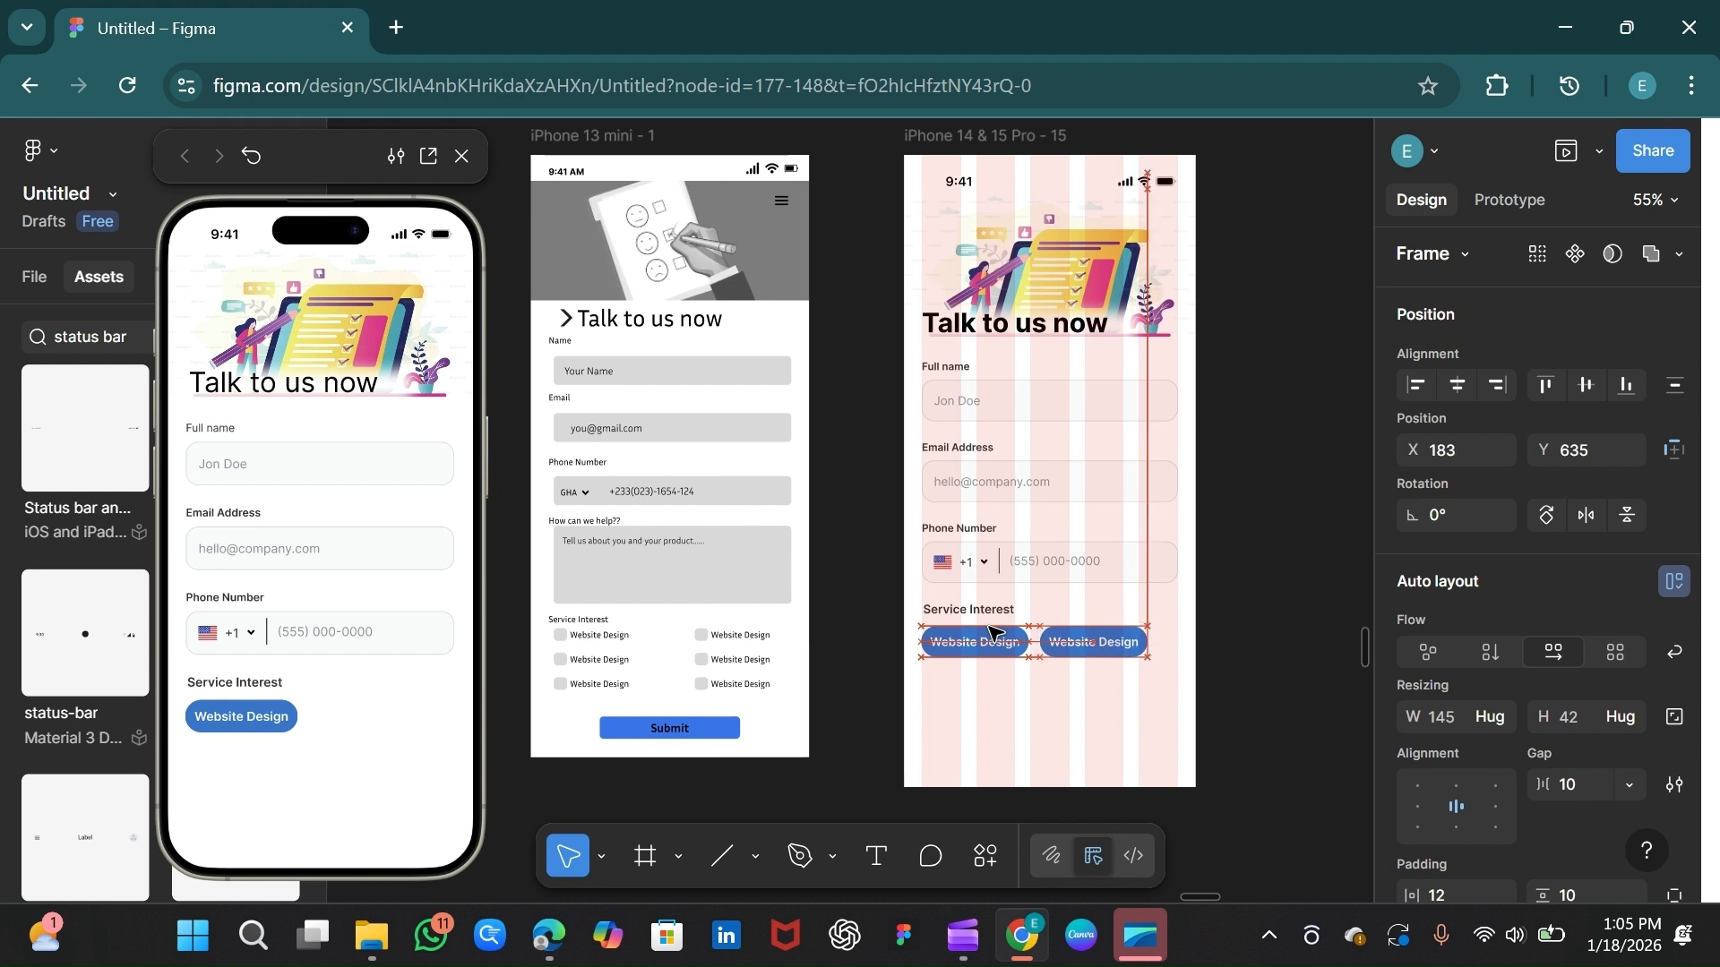
Step: Change the duplicated chip's text to "Mobile App"
double_click(1107, 649)
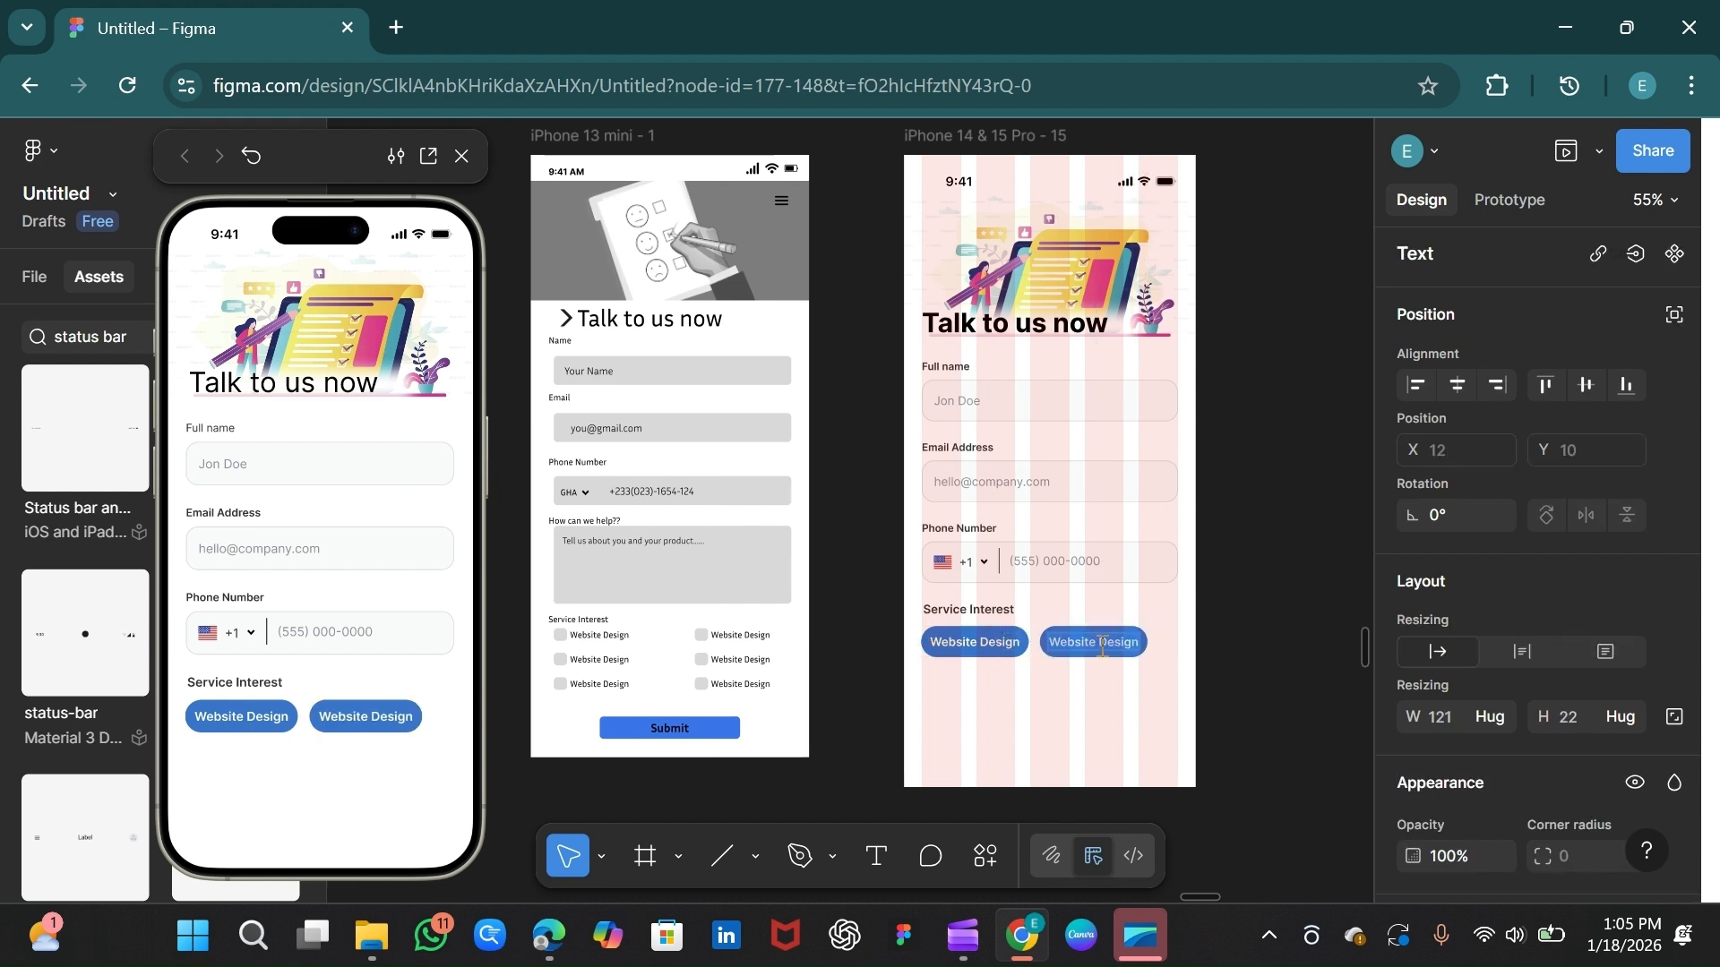
key(BackSpace)
text(Mobile A)
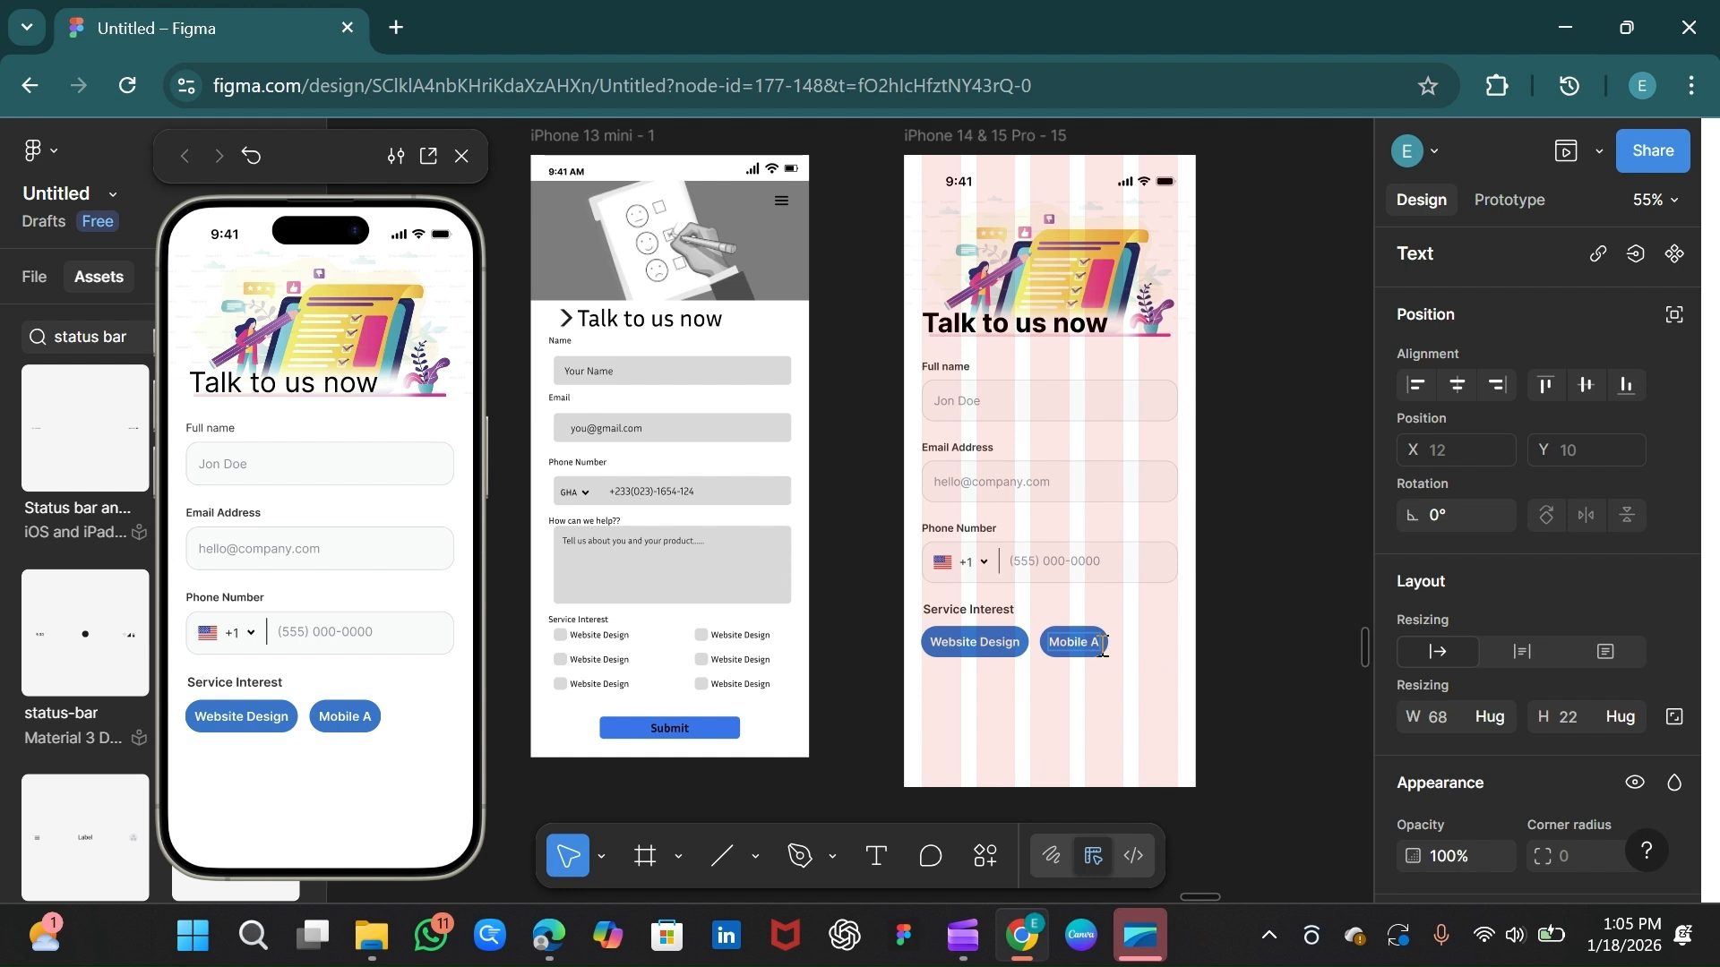
text(pp)
key(Escape)
key(Escape)
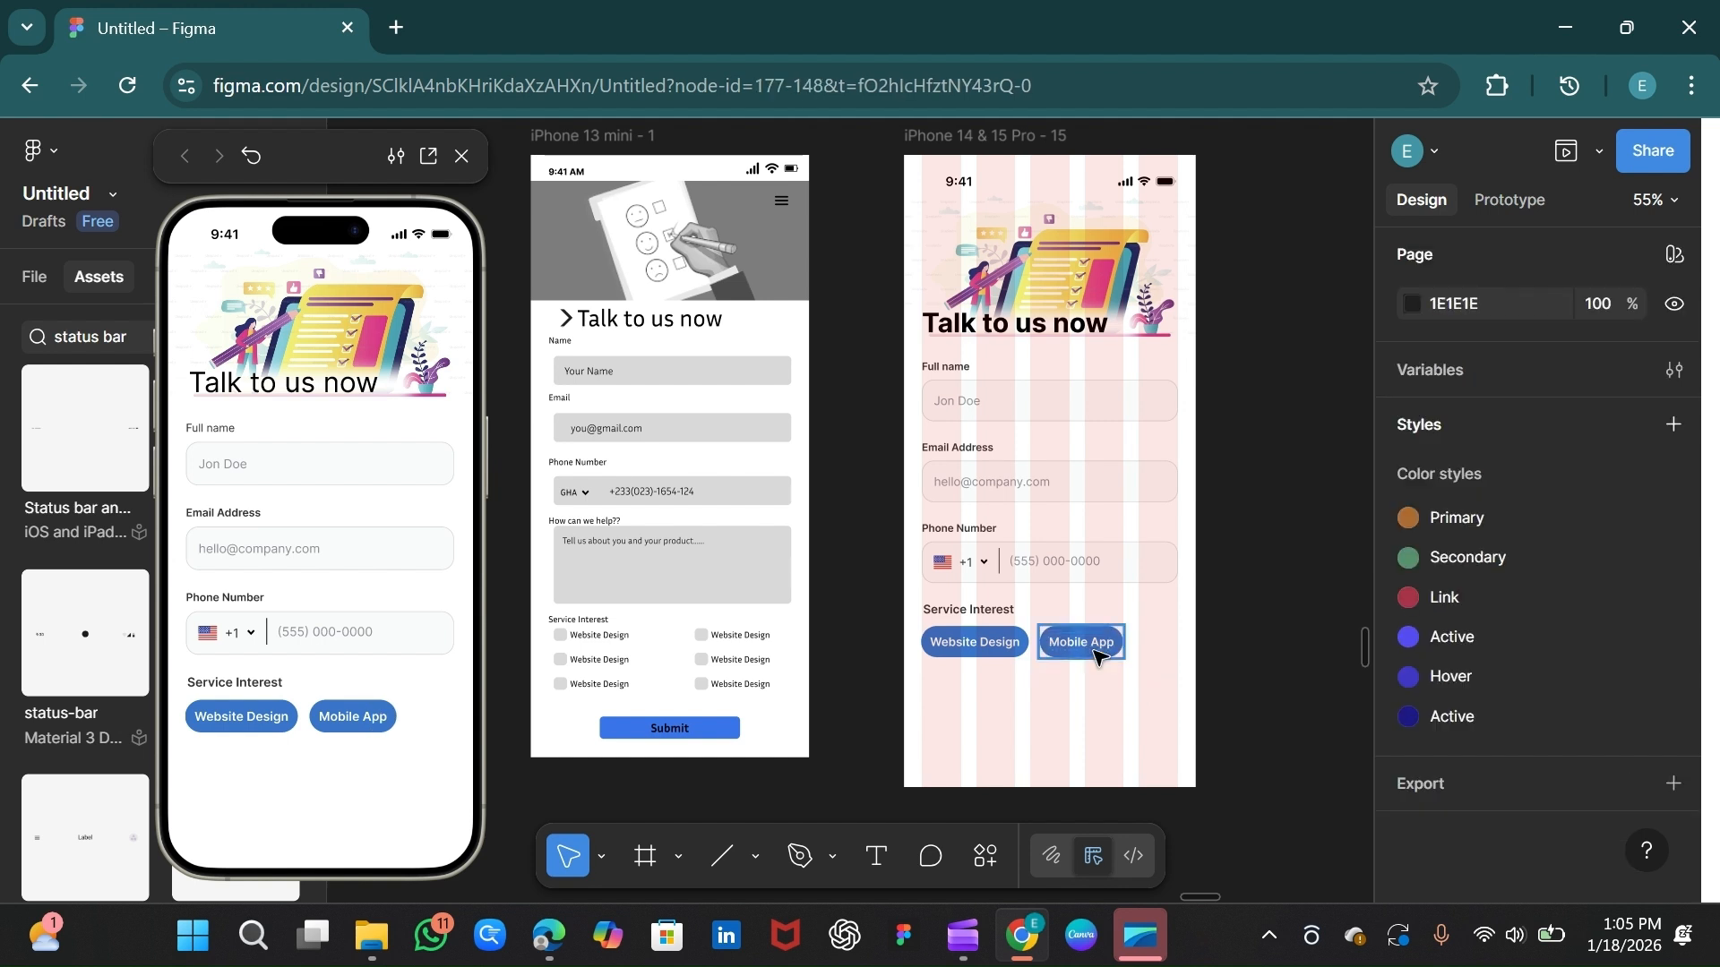
Step: Hide the Mobile App chip's blue fill and set its text colour to 333333 at 100% opacity
click(1094, 657)
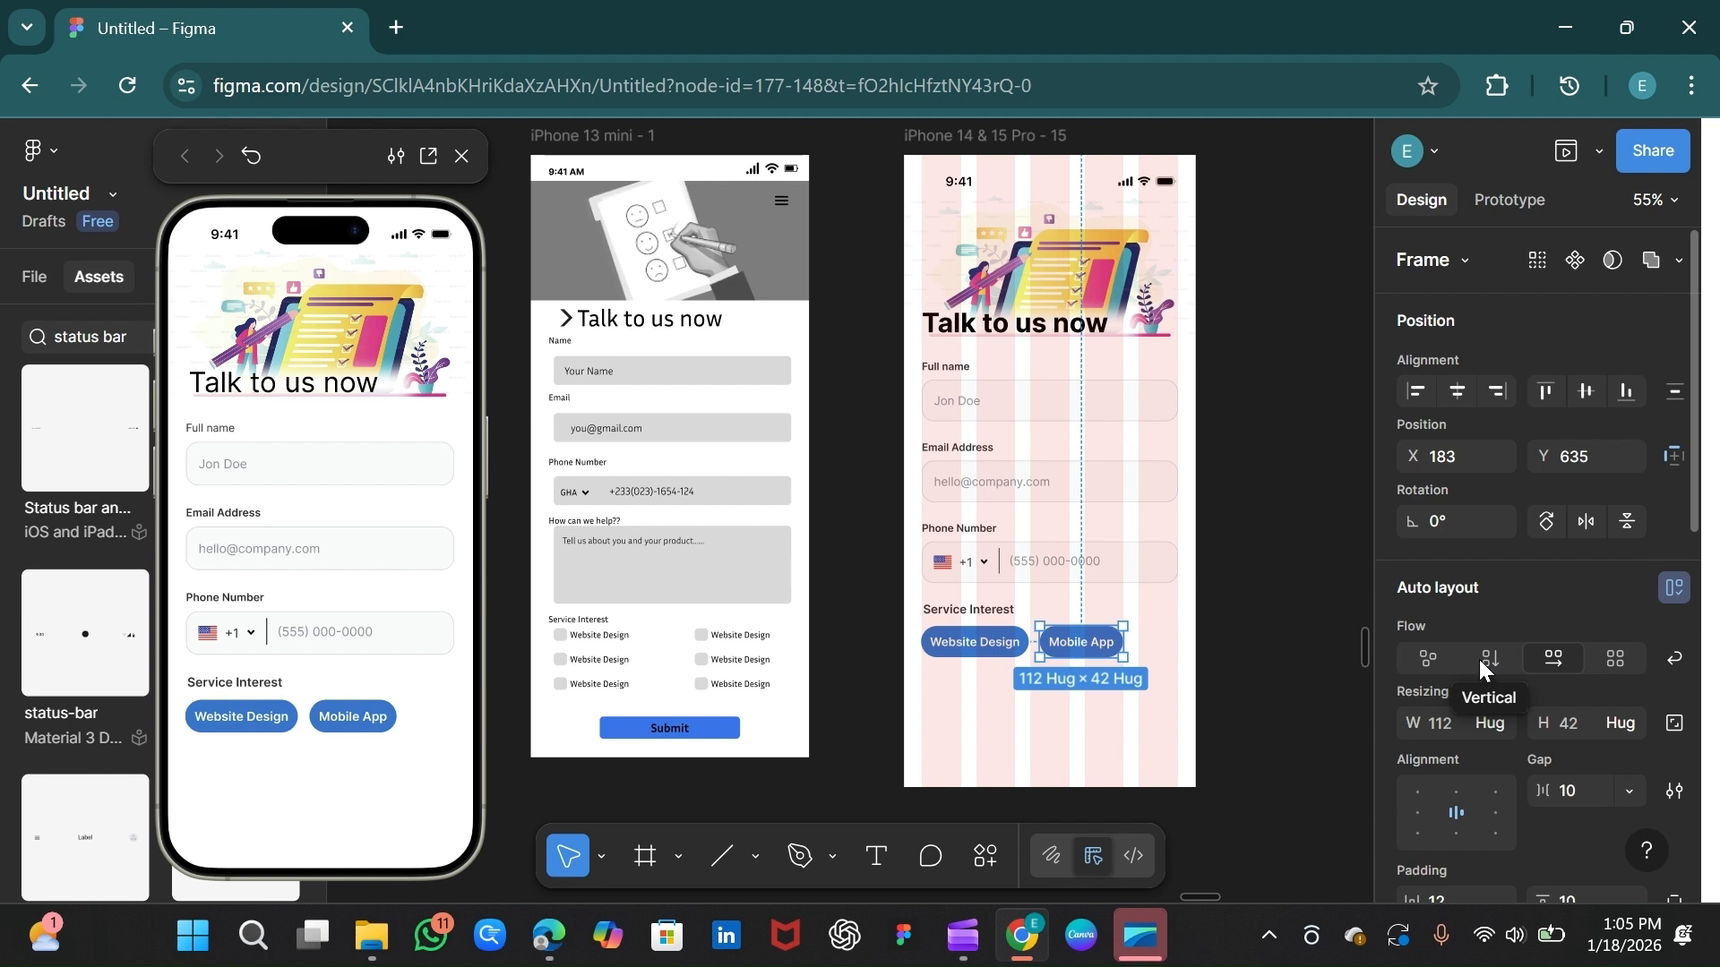
scroll(1464, 657, down, 10)
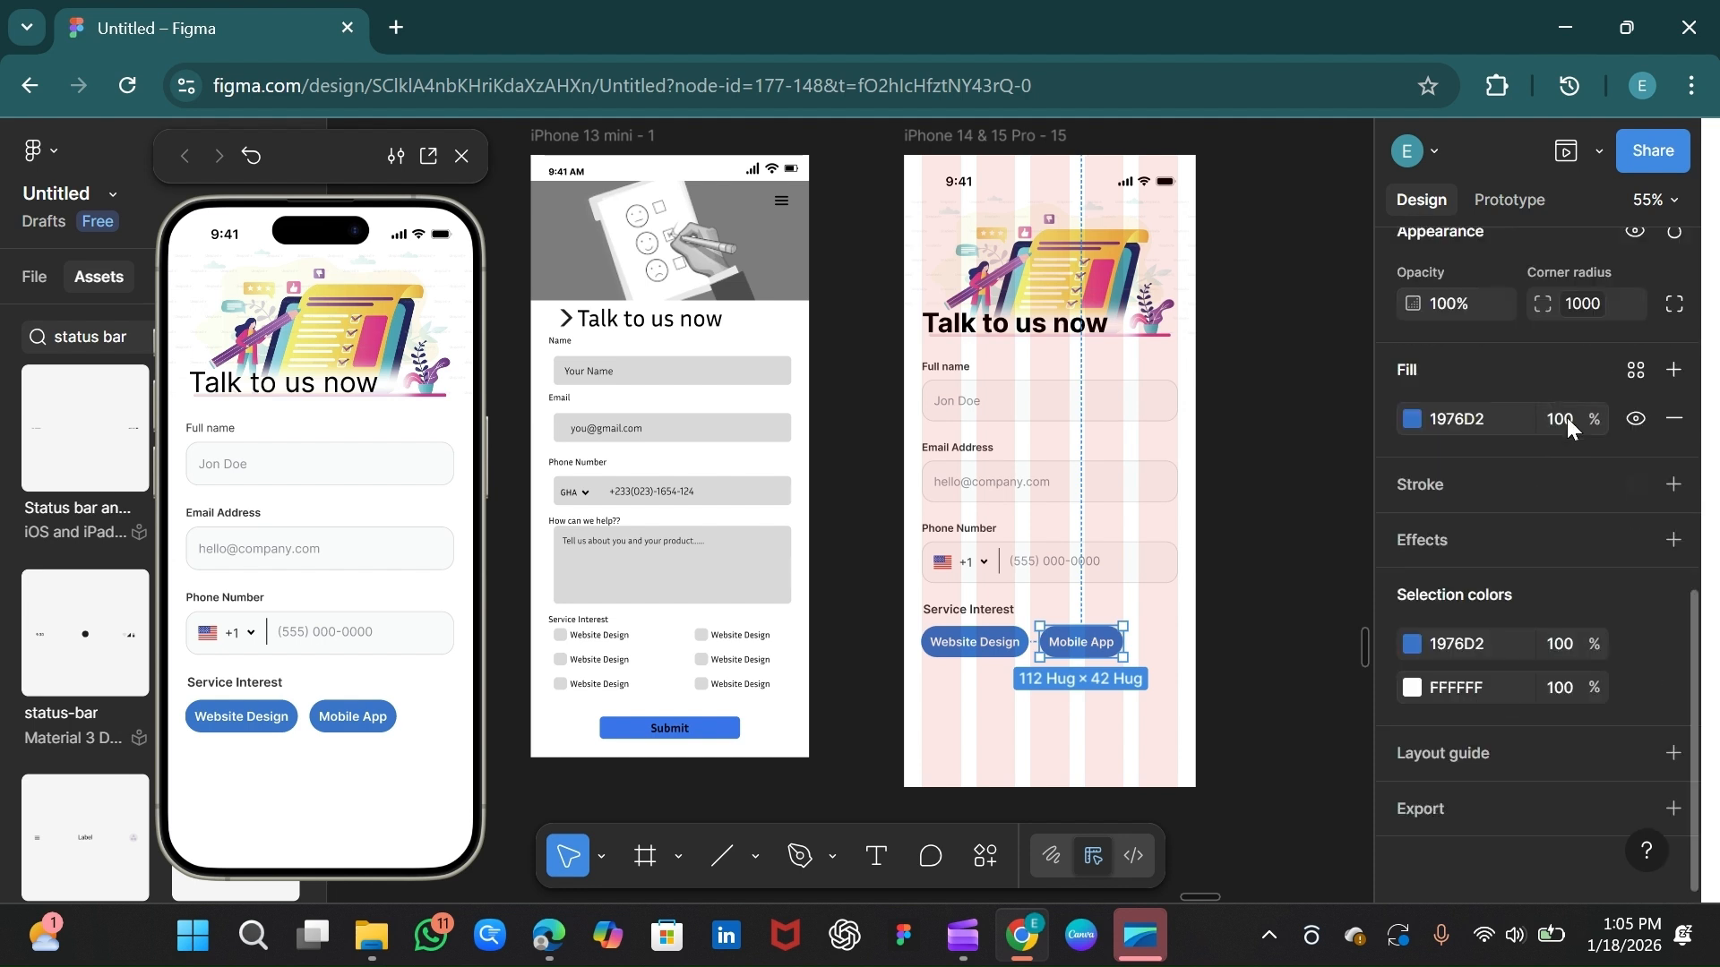
click(1634, 418)
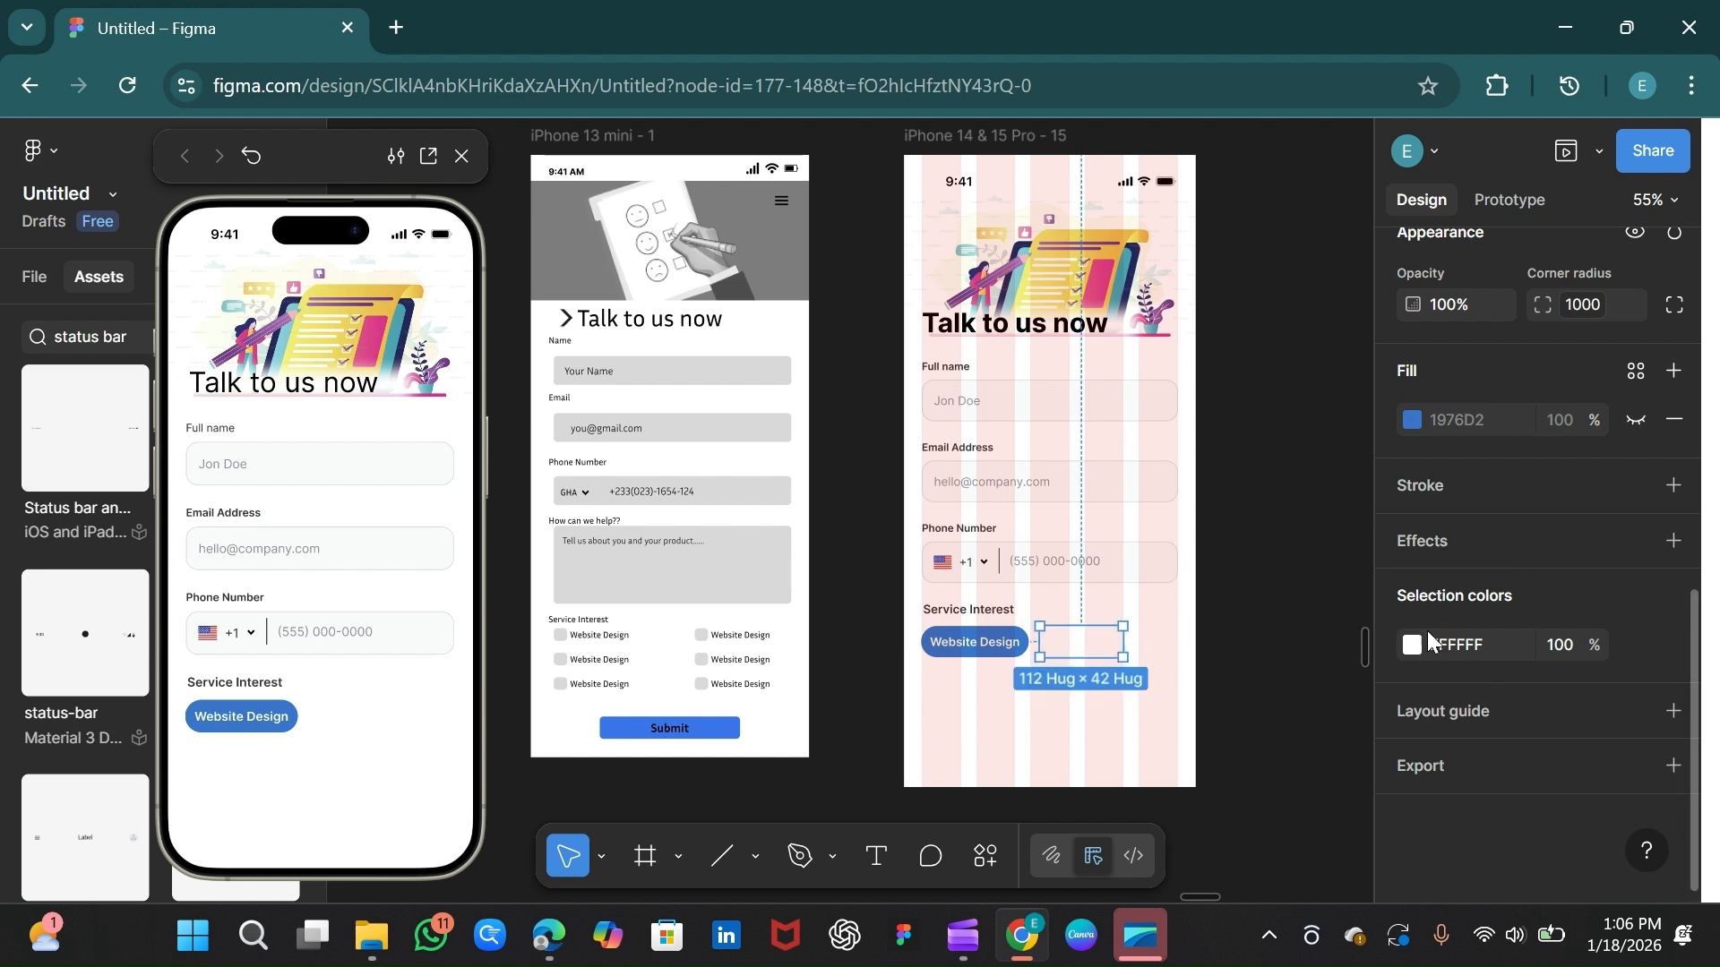
click(1451, 646)
text(33333333)
key(Return)
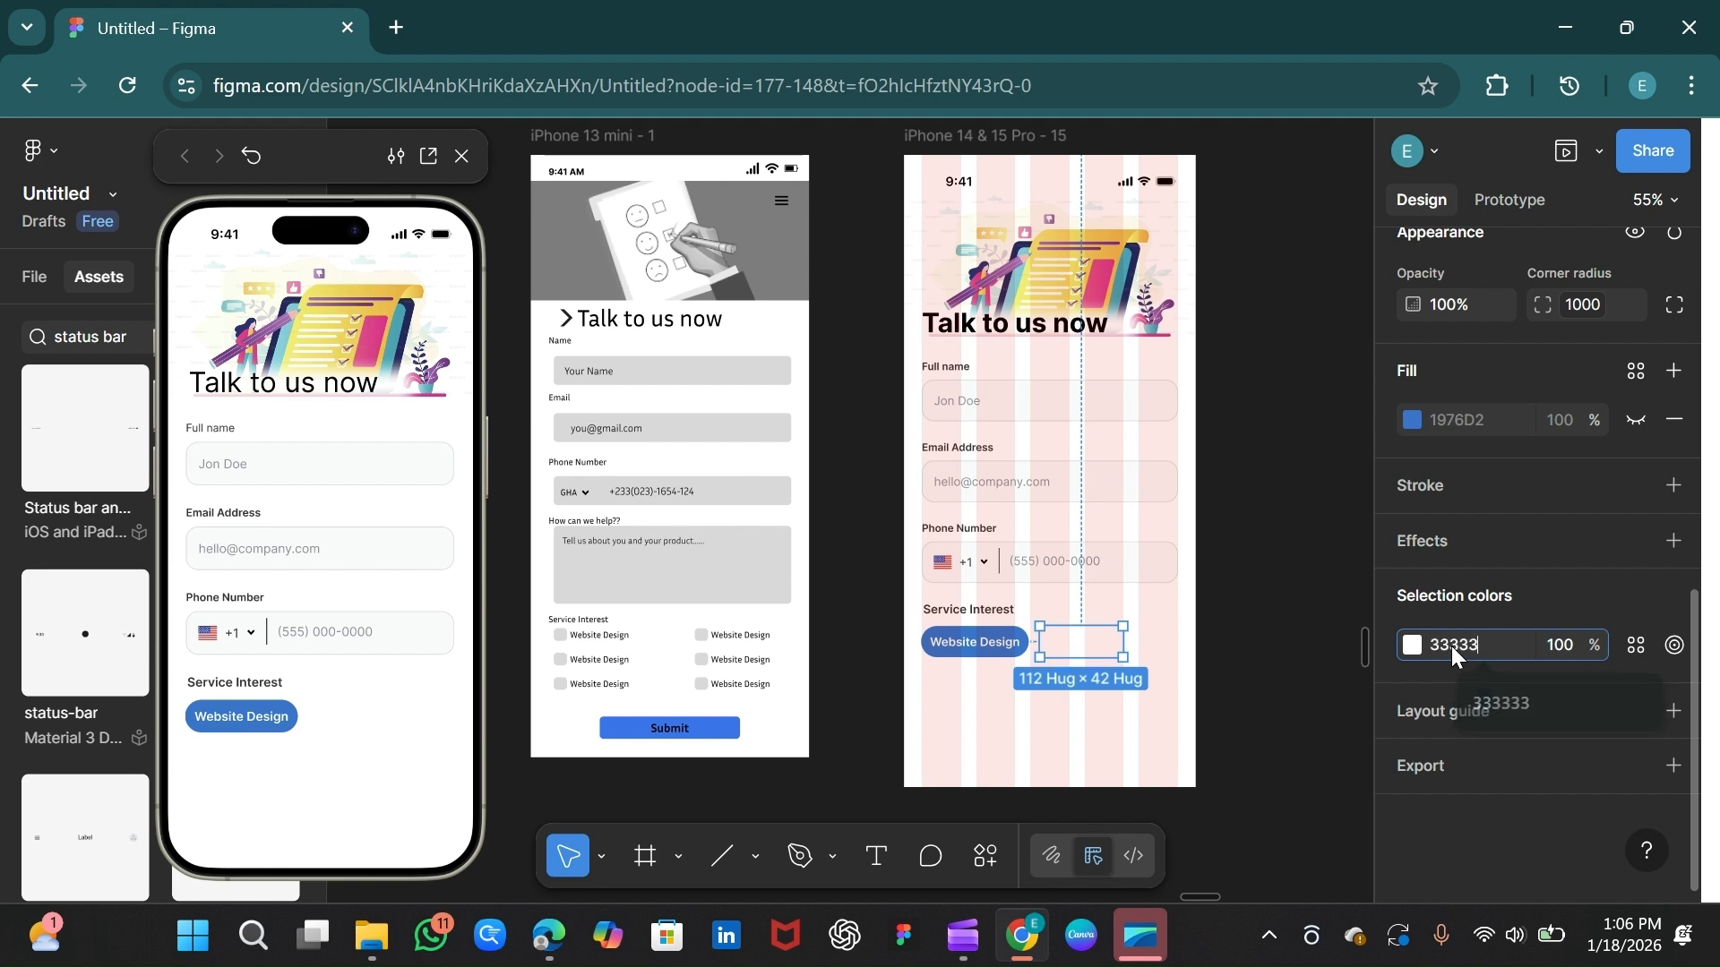
click(1576, 642)
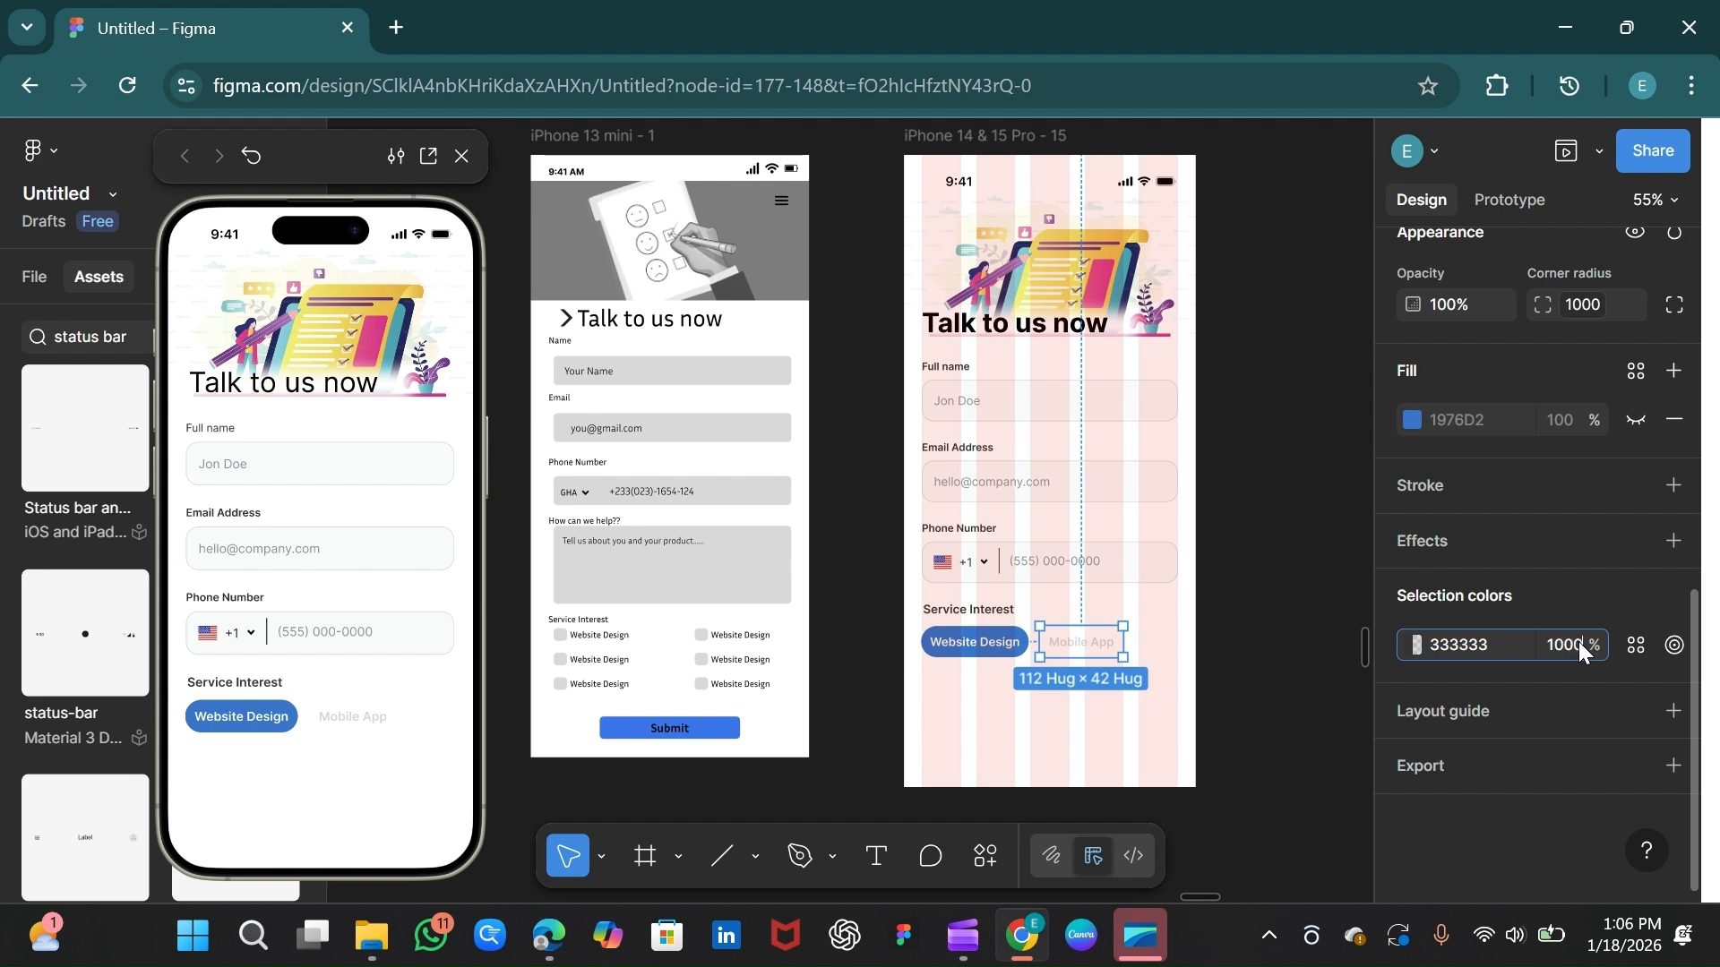
key(Return)
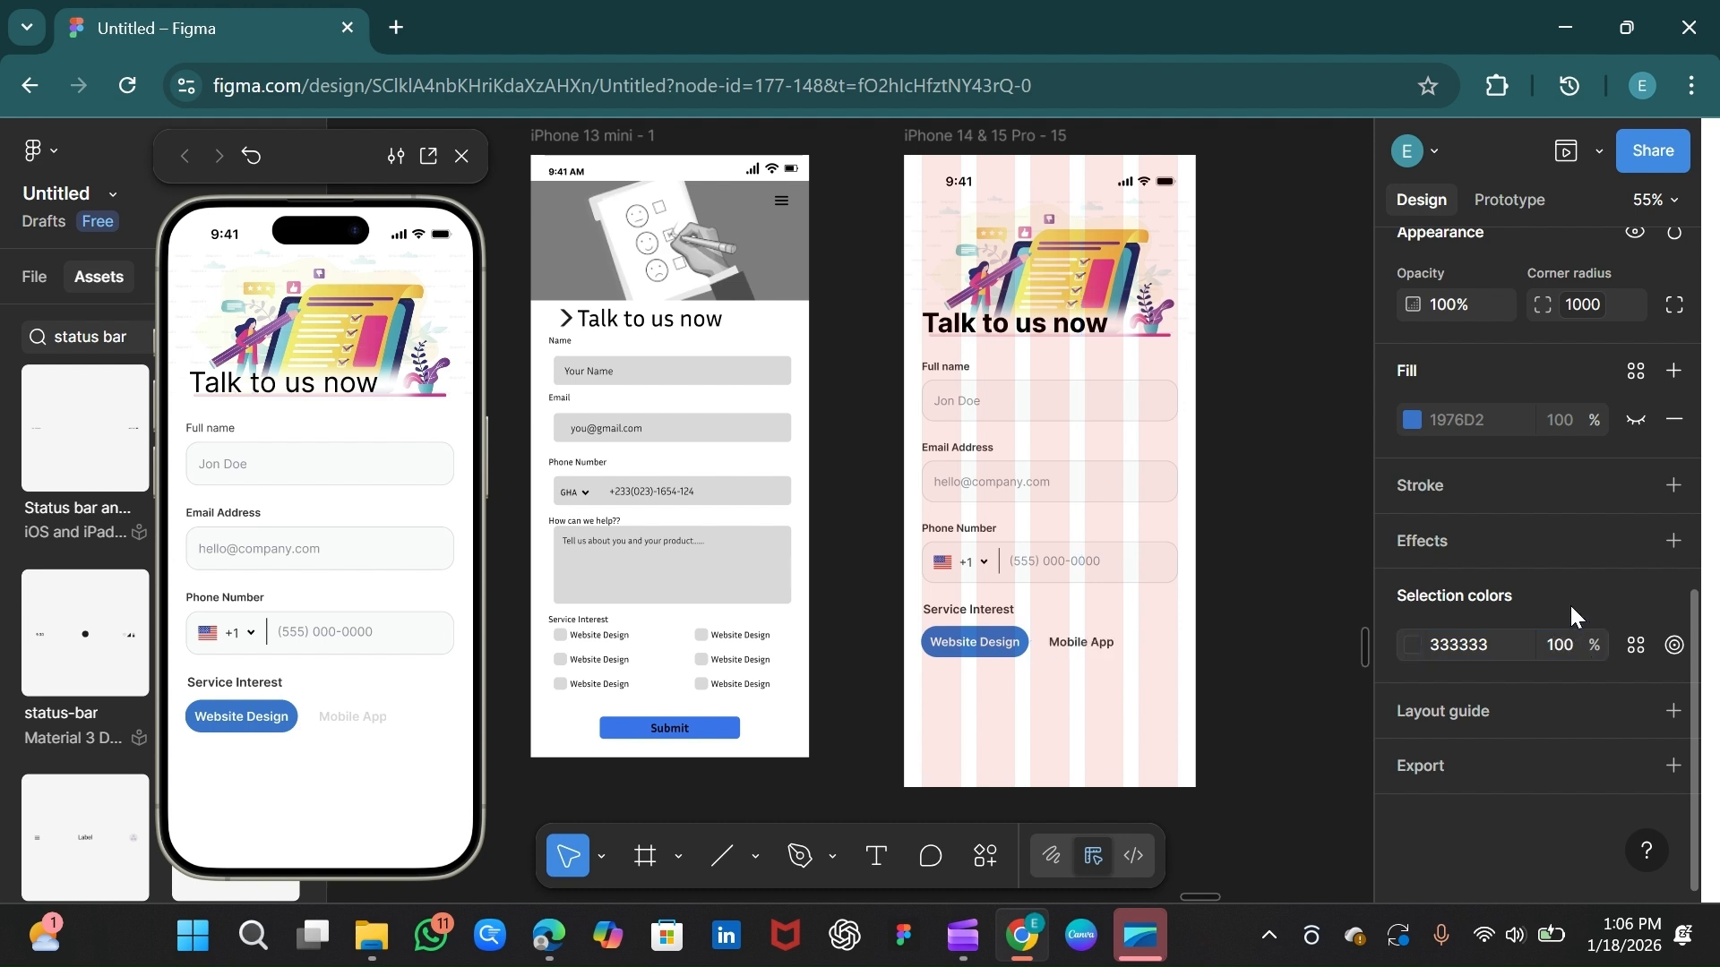
Step: Add a stroke to the Mobile App chip in light grey DADADA
click(1672, 485)
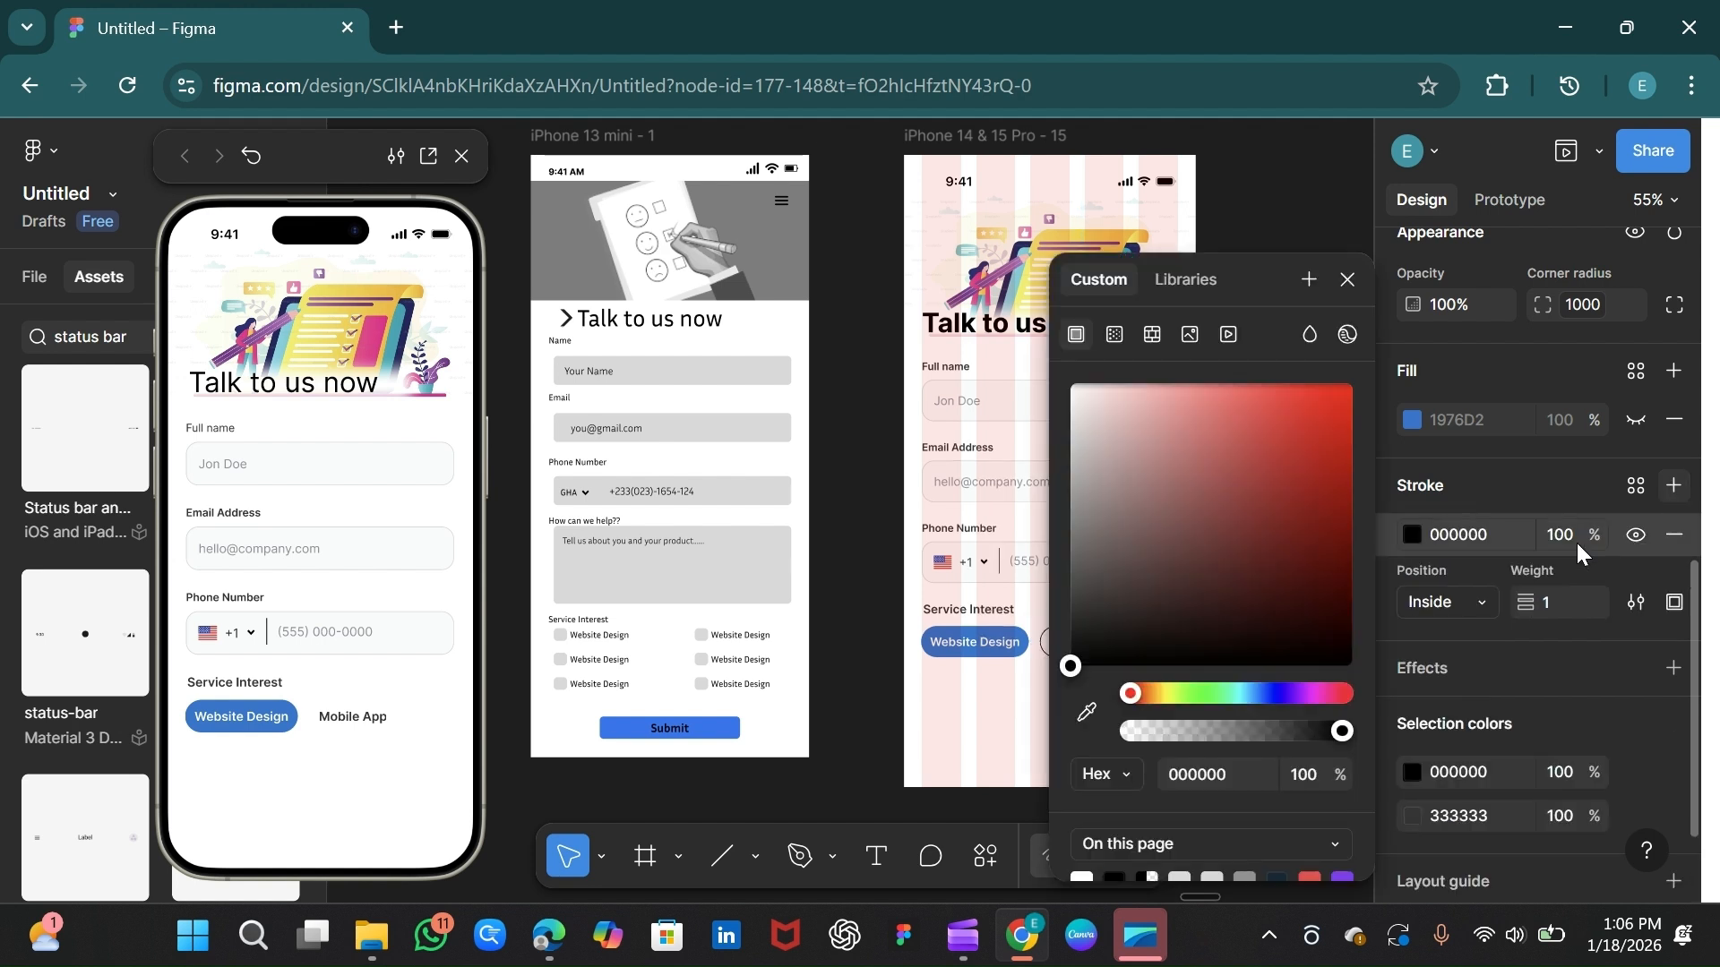
scroll(1367, 840, down, 2)
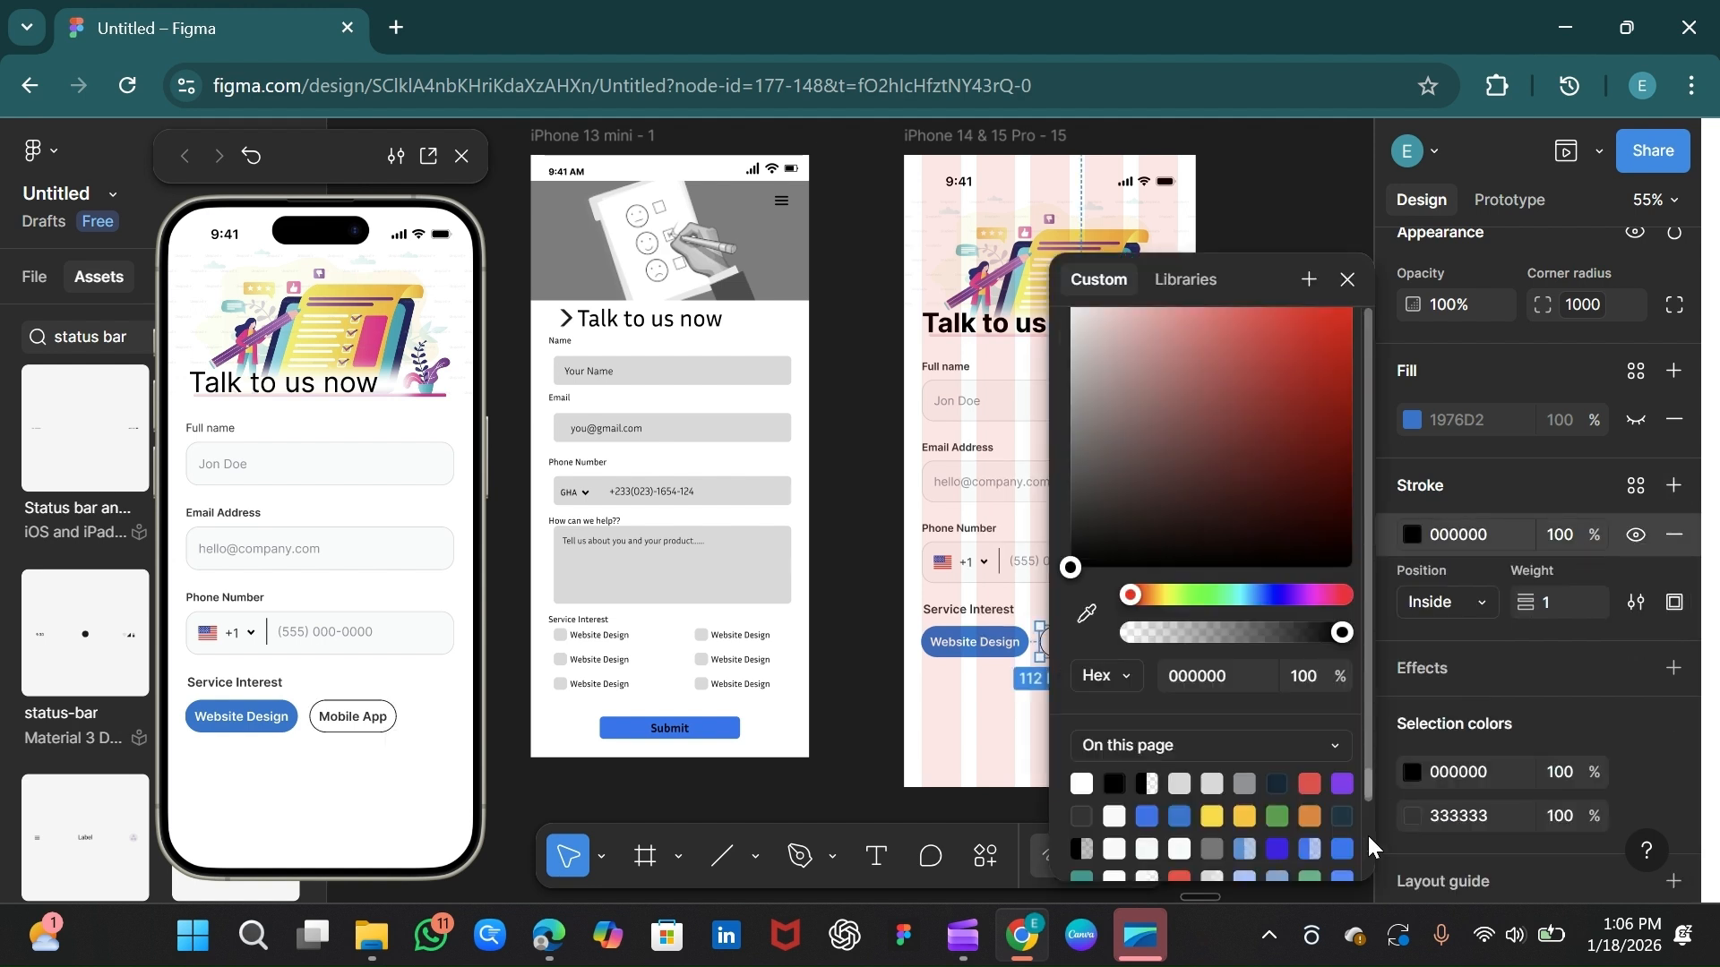
click(1182, 784)
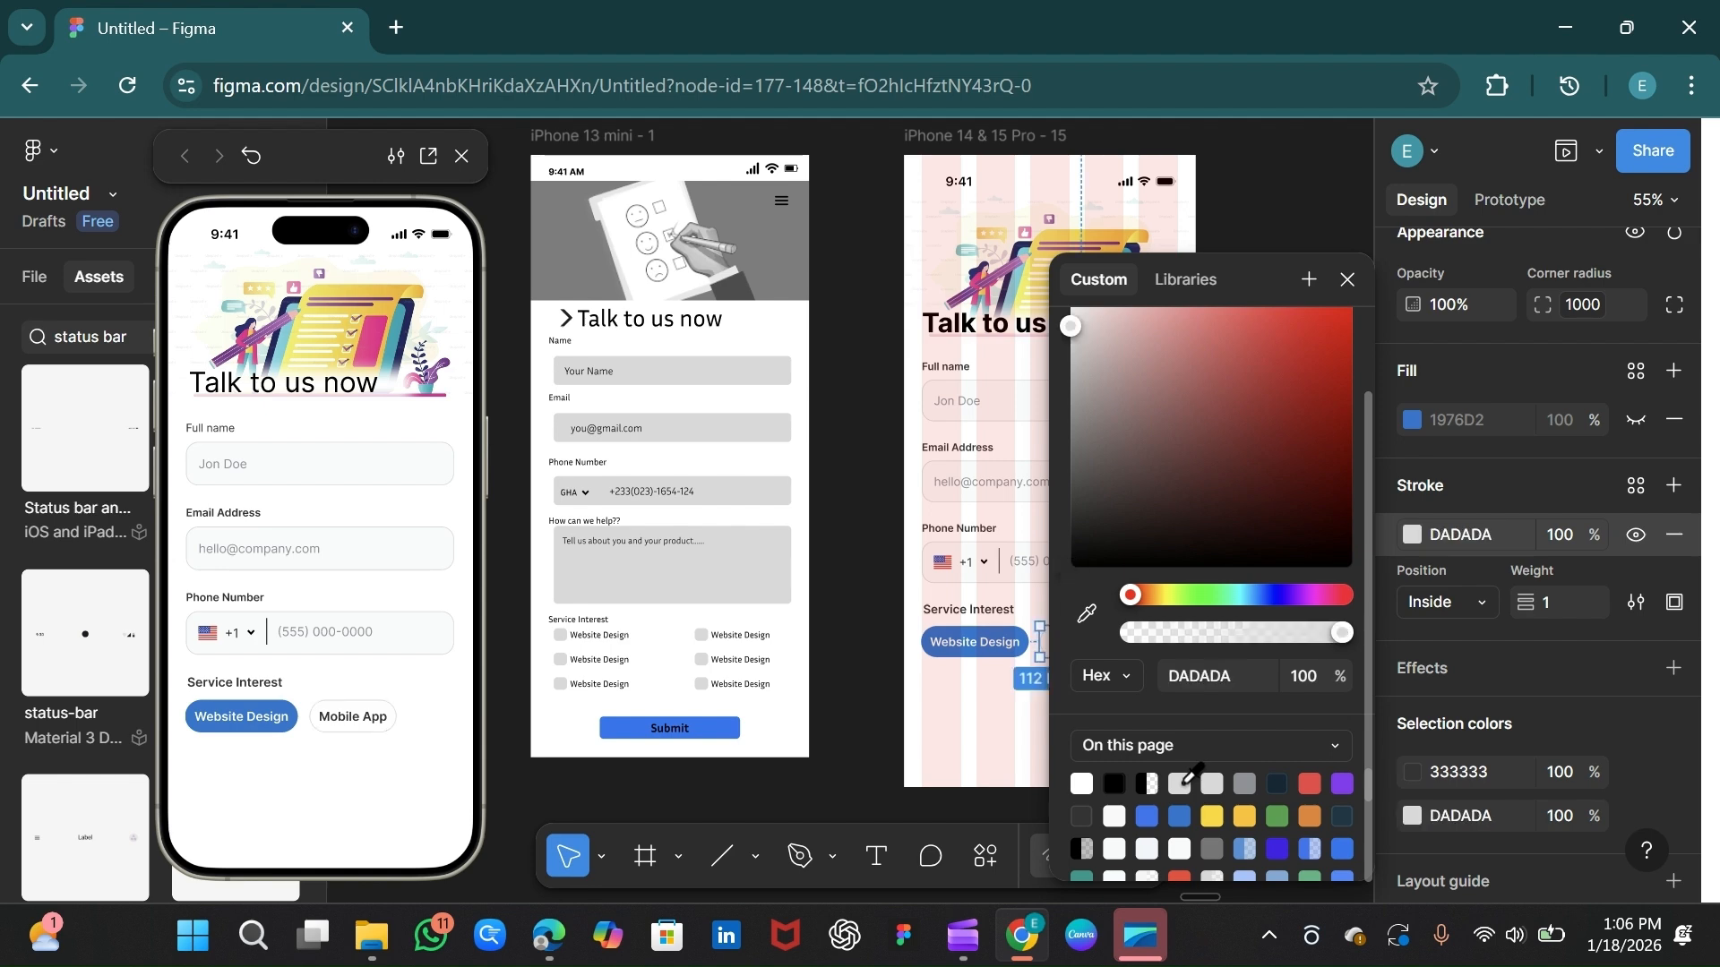
click(1354, 279)
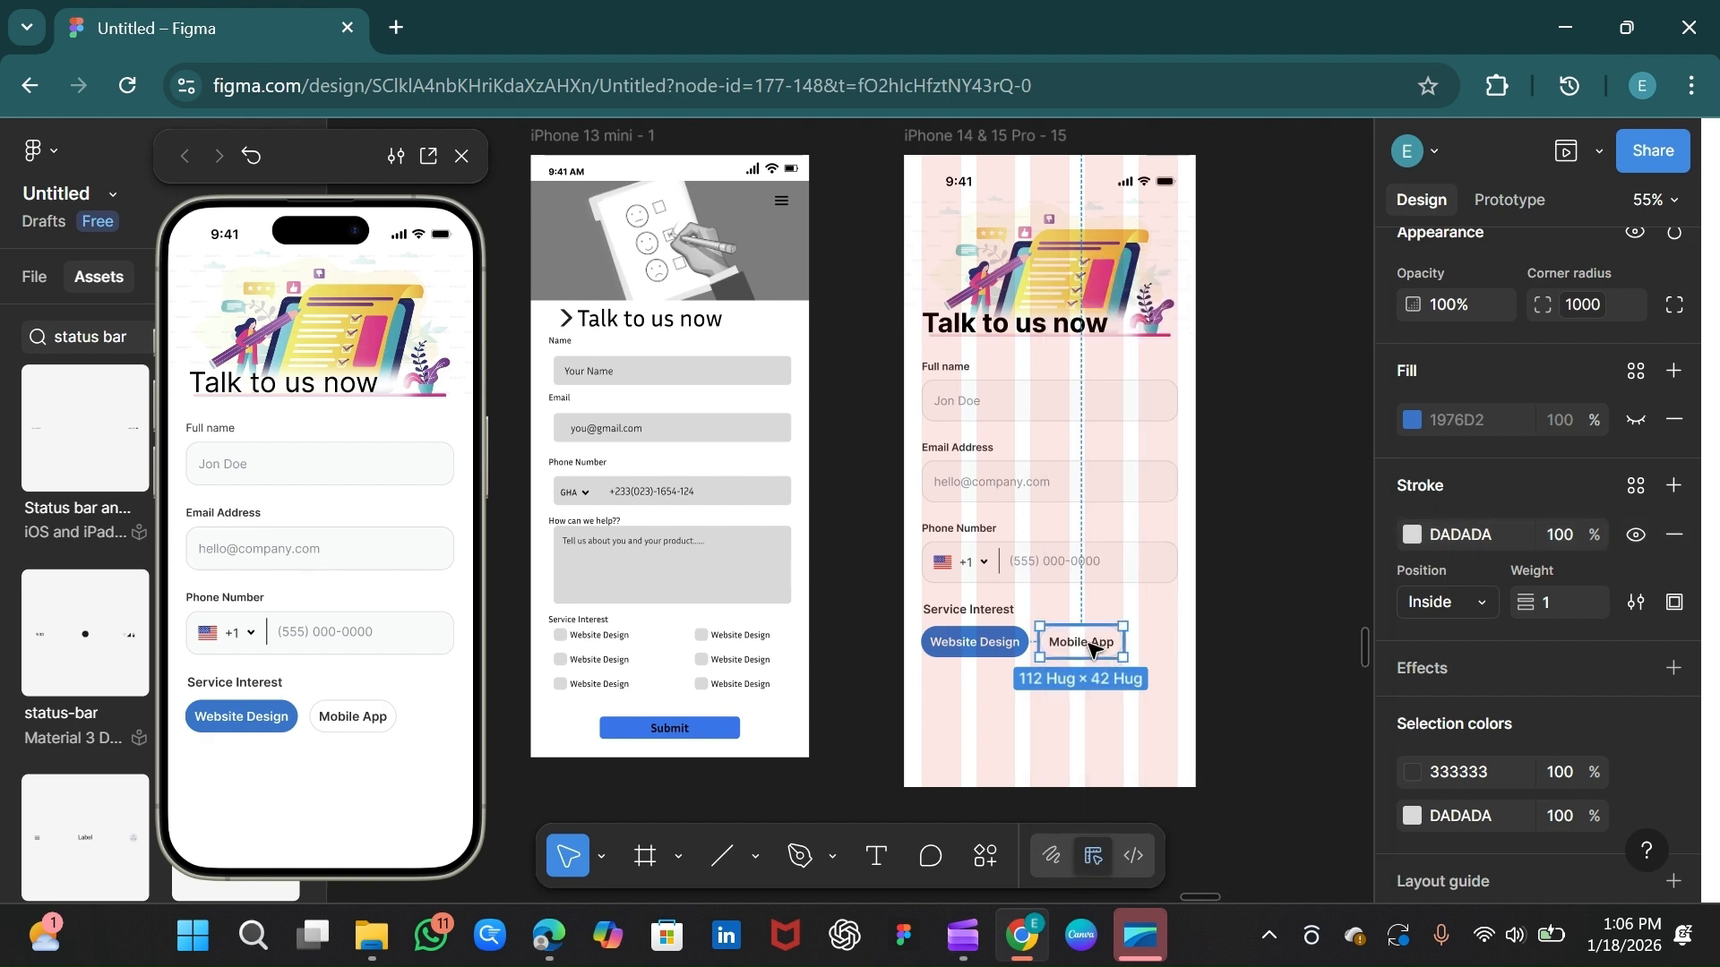
Step: Set the Mobile App chip's text to Regular weight, and select the Website Design chip
double_click(1093, 649)
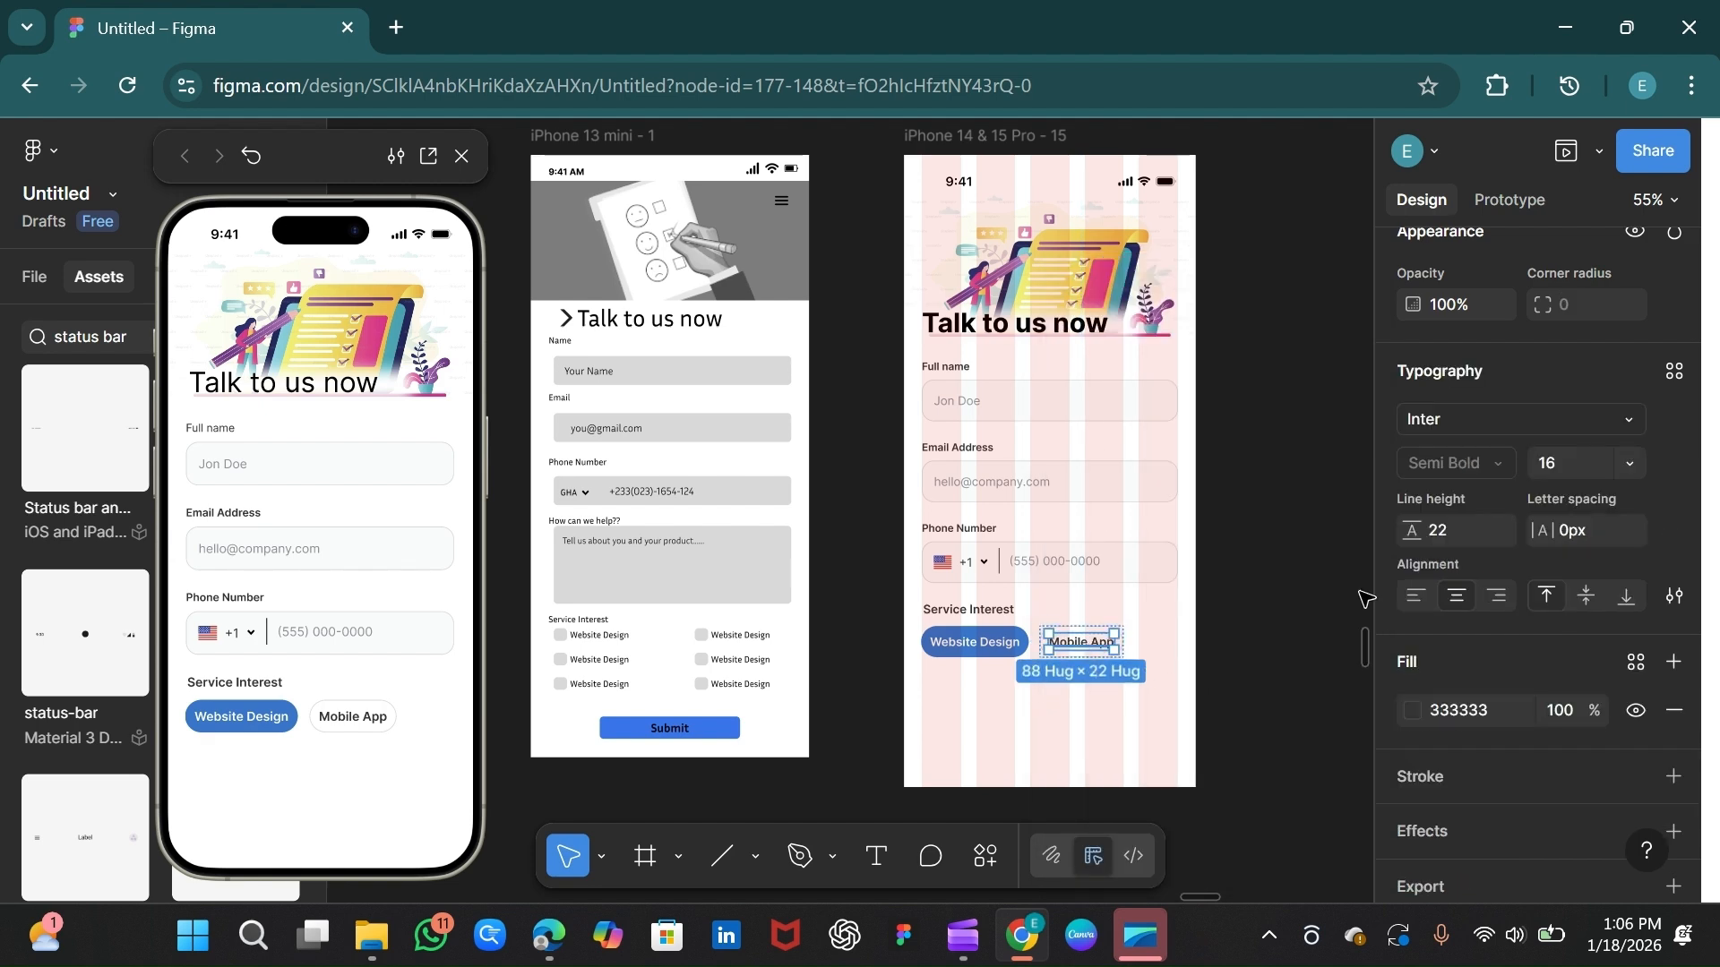
click(1480, 464)
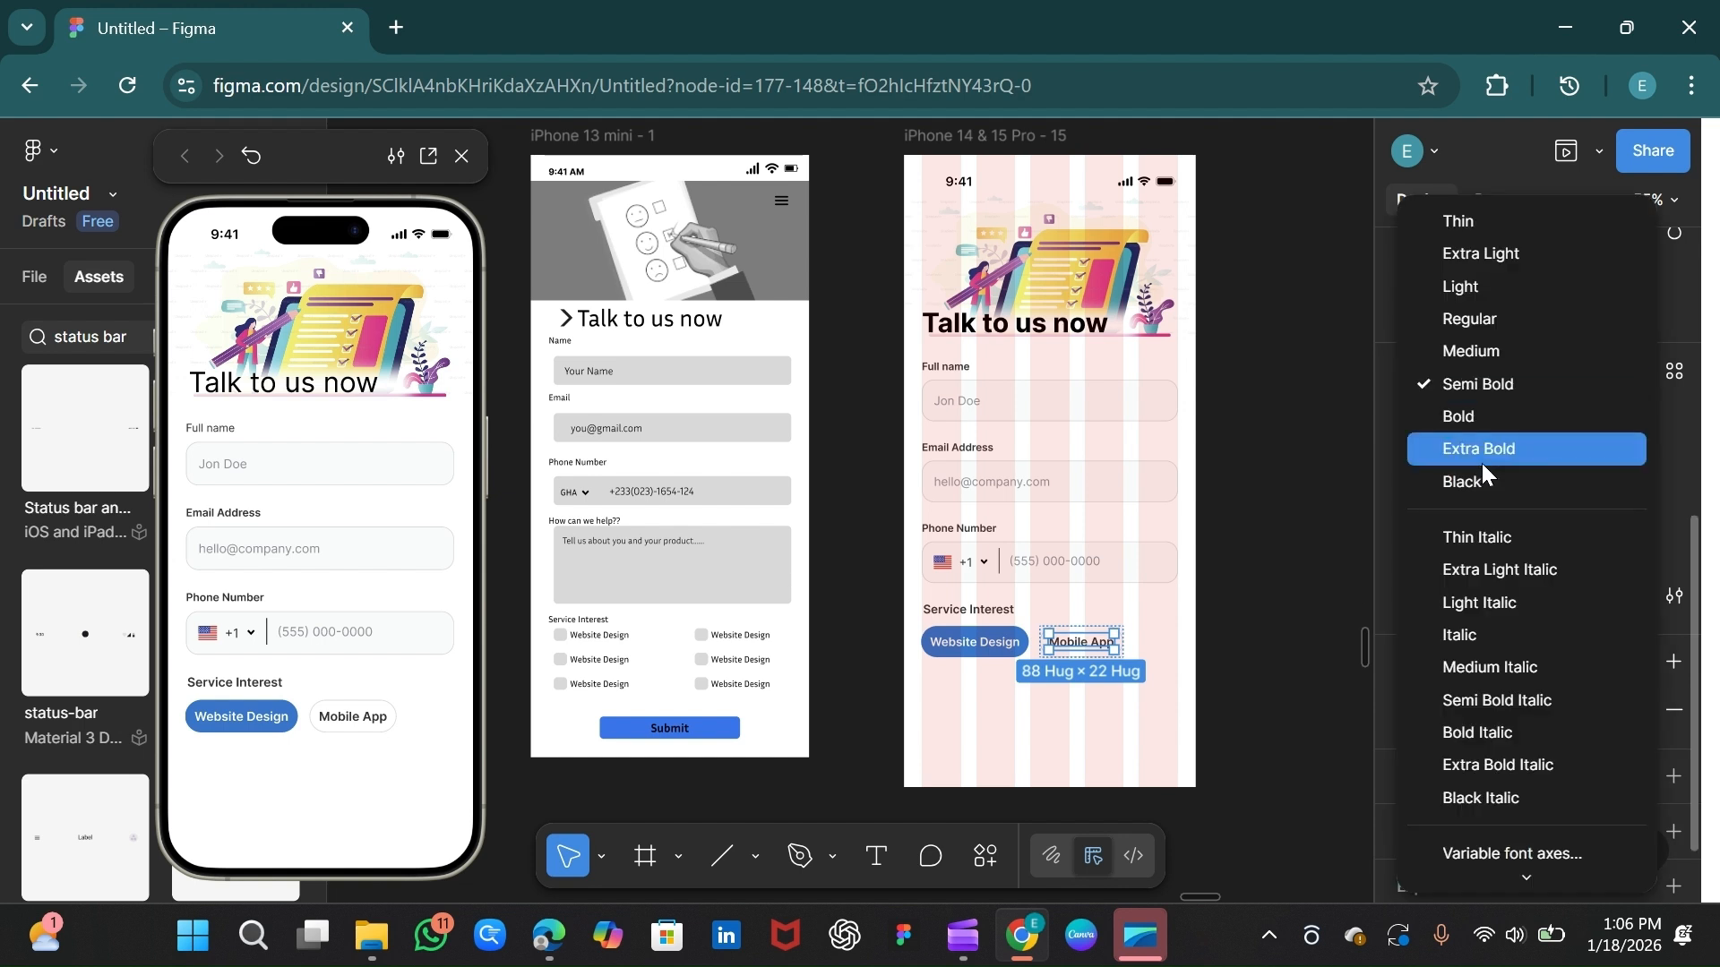
click(1459, 313)
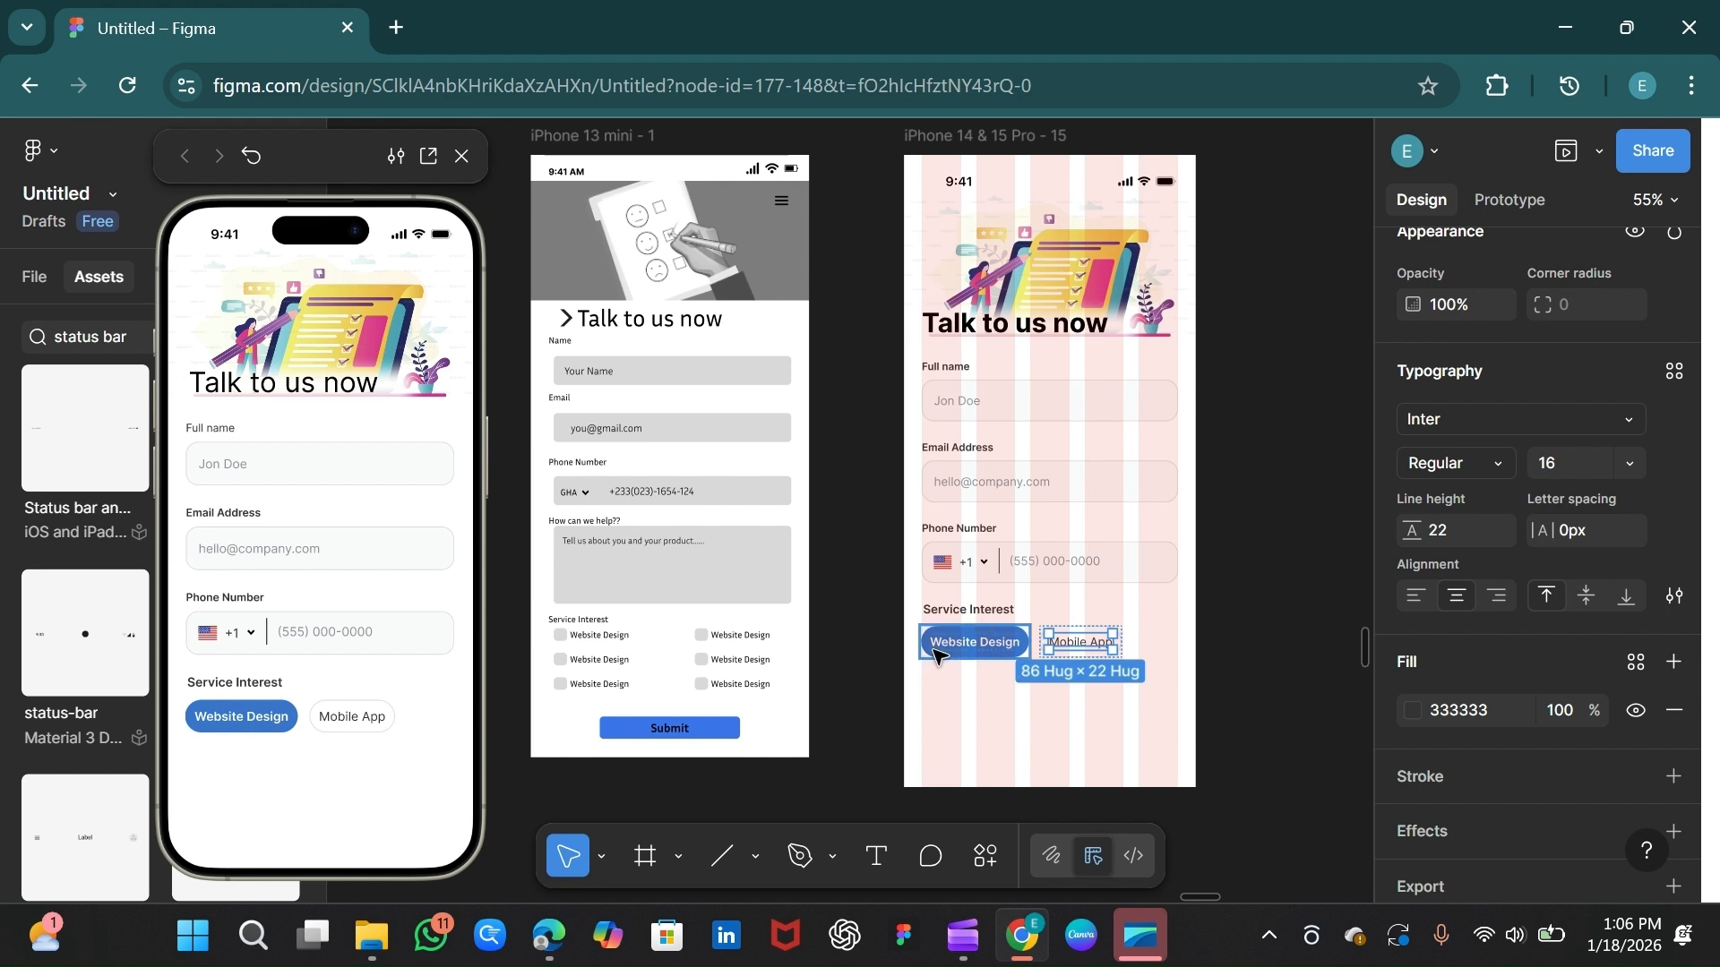
click(963, 649)
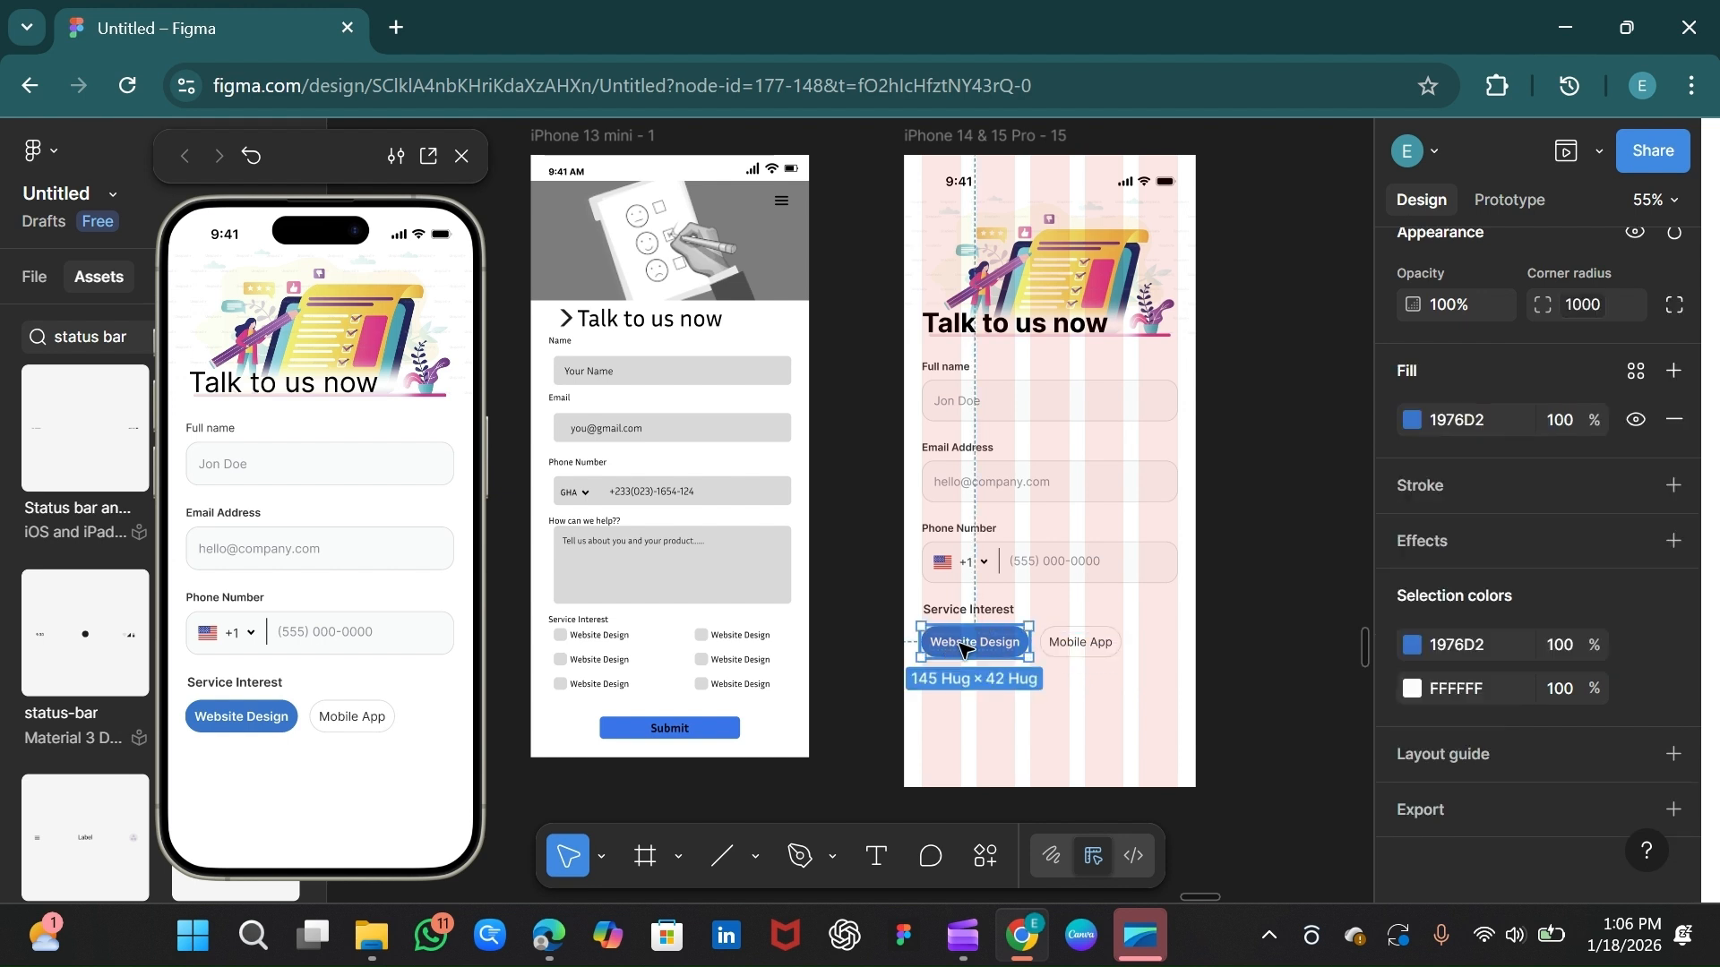
Step: Change the Website Design chip's text to a lighter font weight
double_click(963, 648)
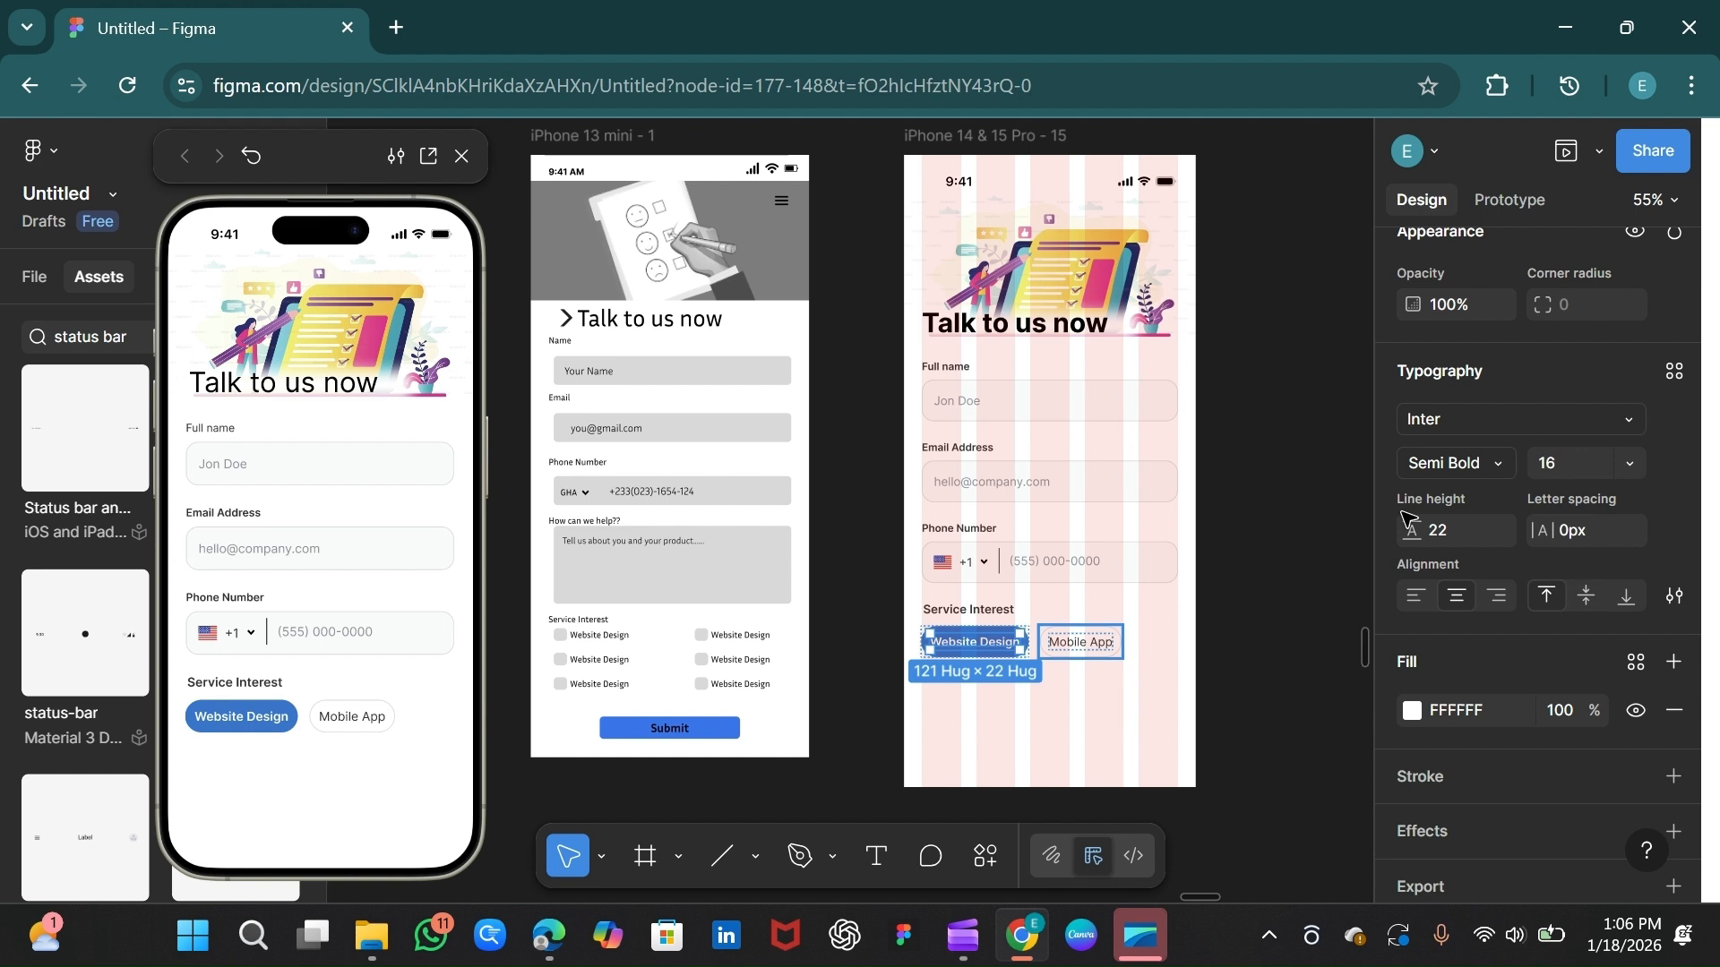
click(1491, 460)
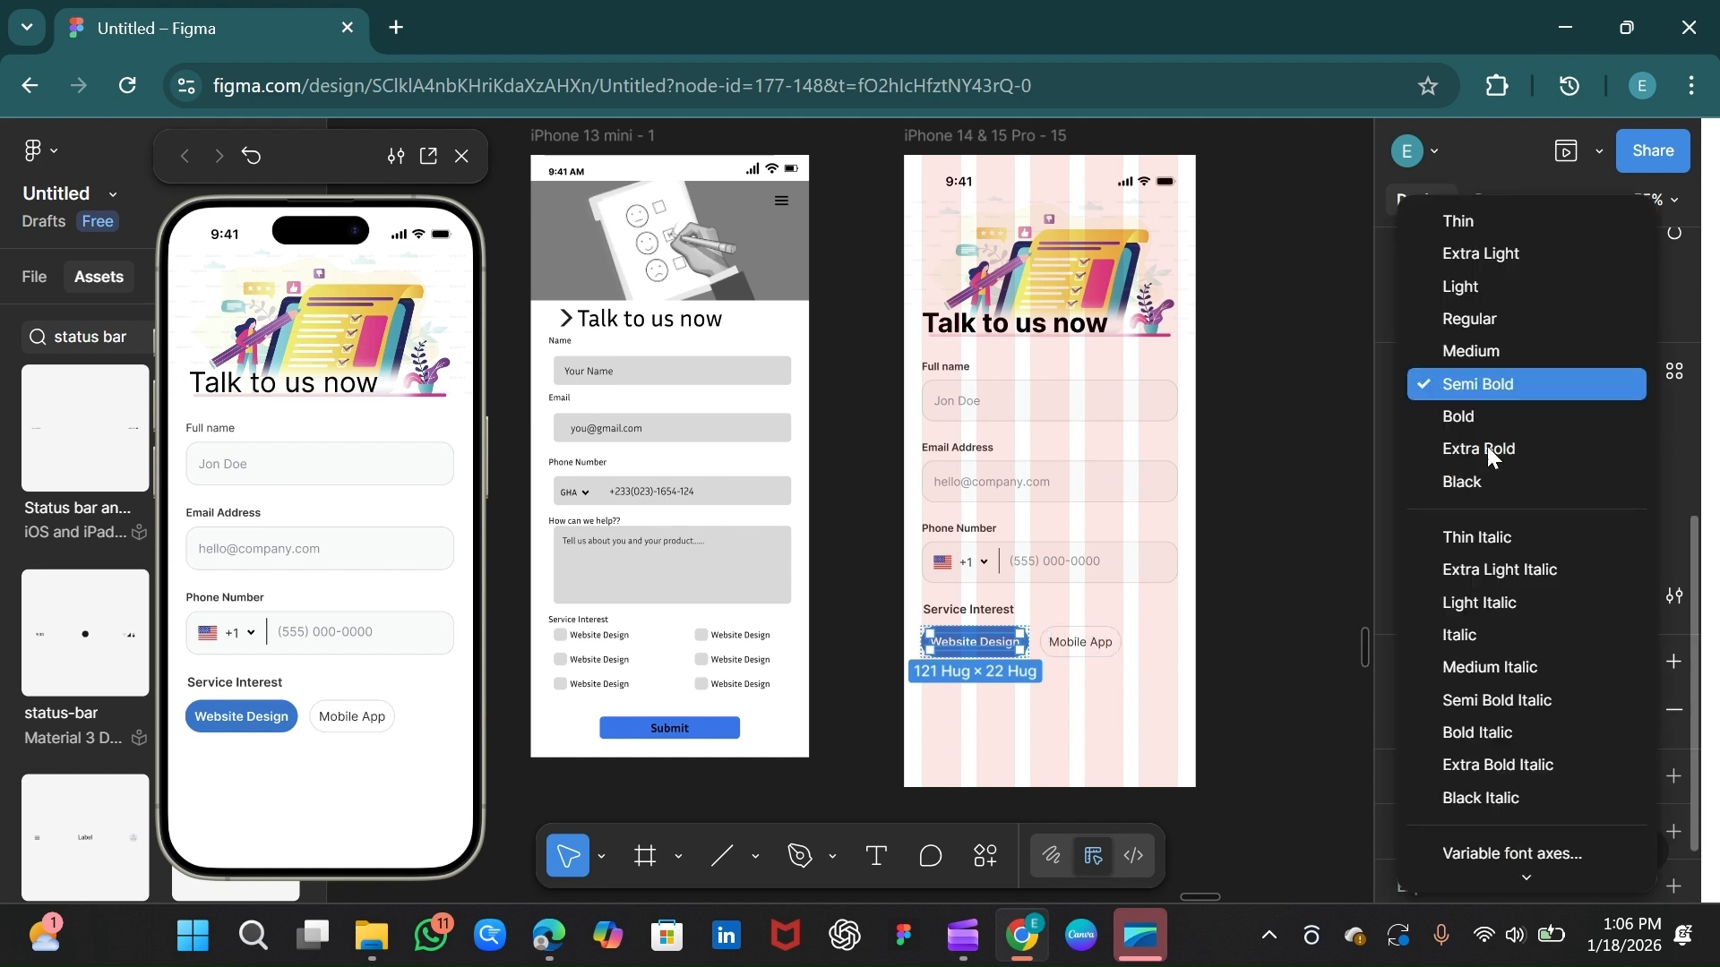
click(1472, 332)
click(1054, 692)
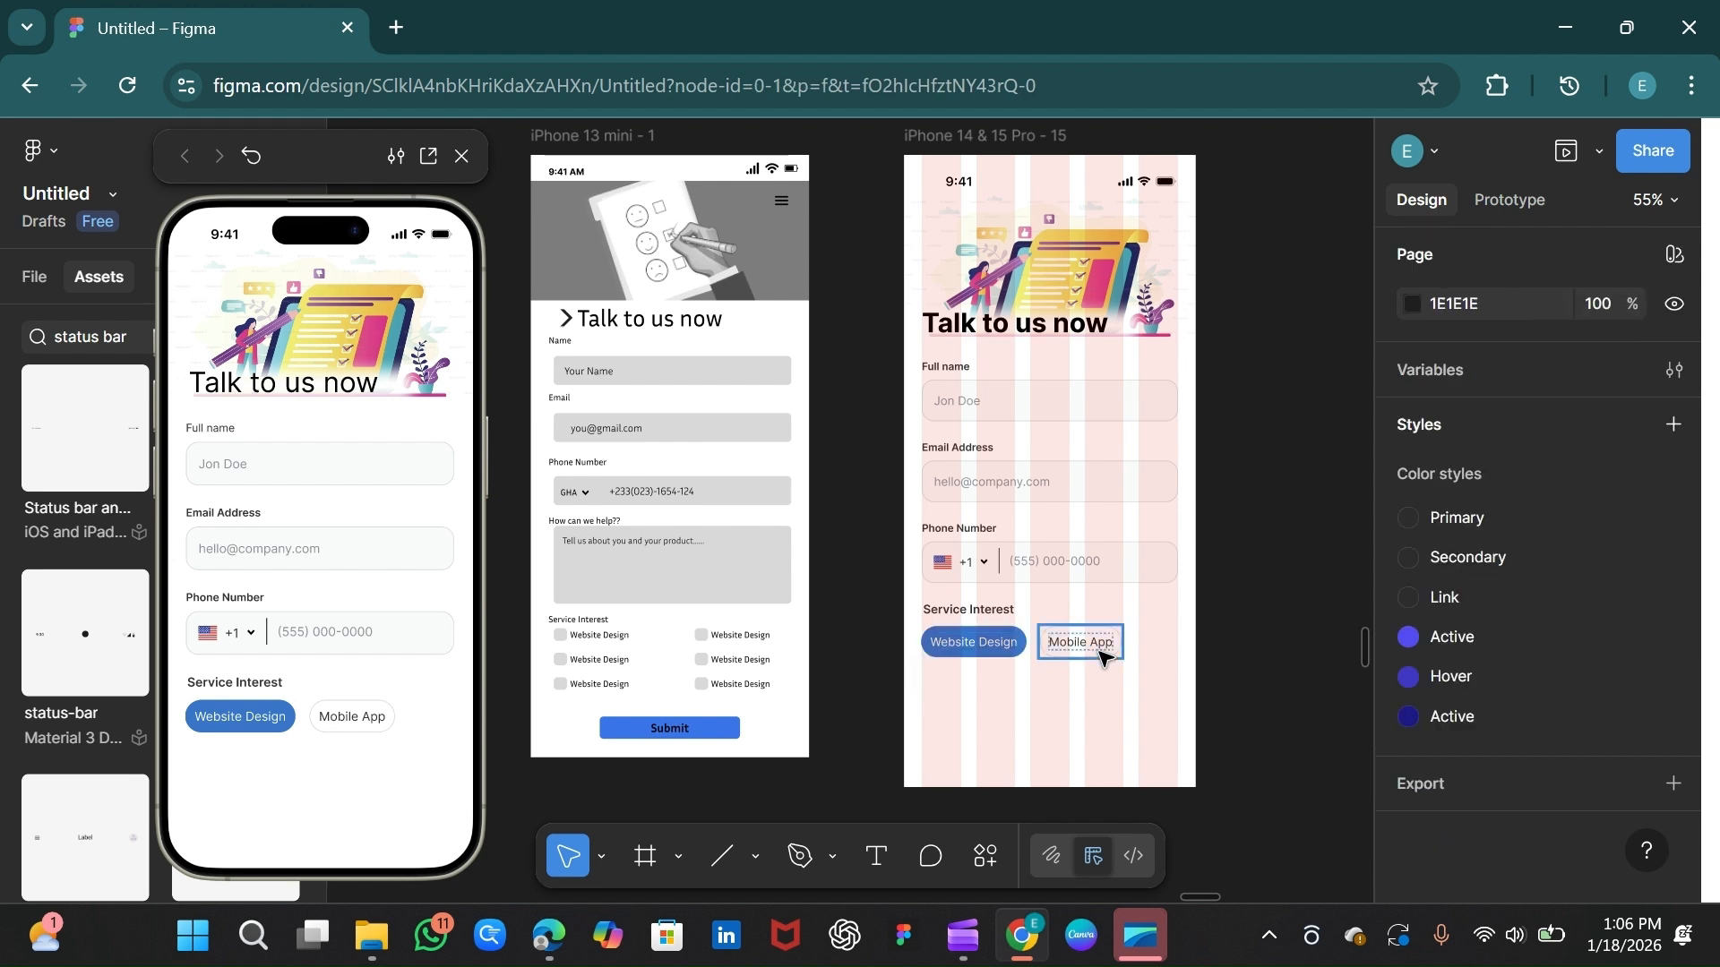
Step: Duplicate the Mobile App chip and change the copy's text to "SEO"
click(1104, 661)
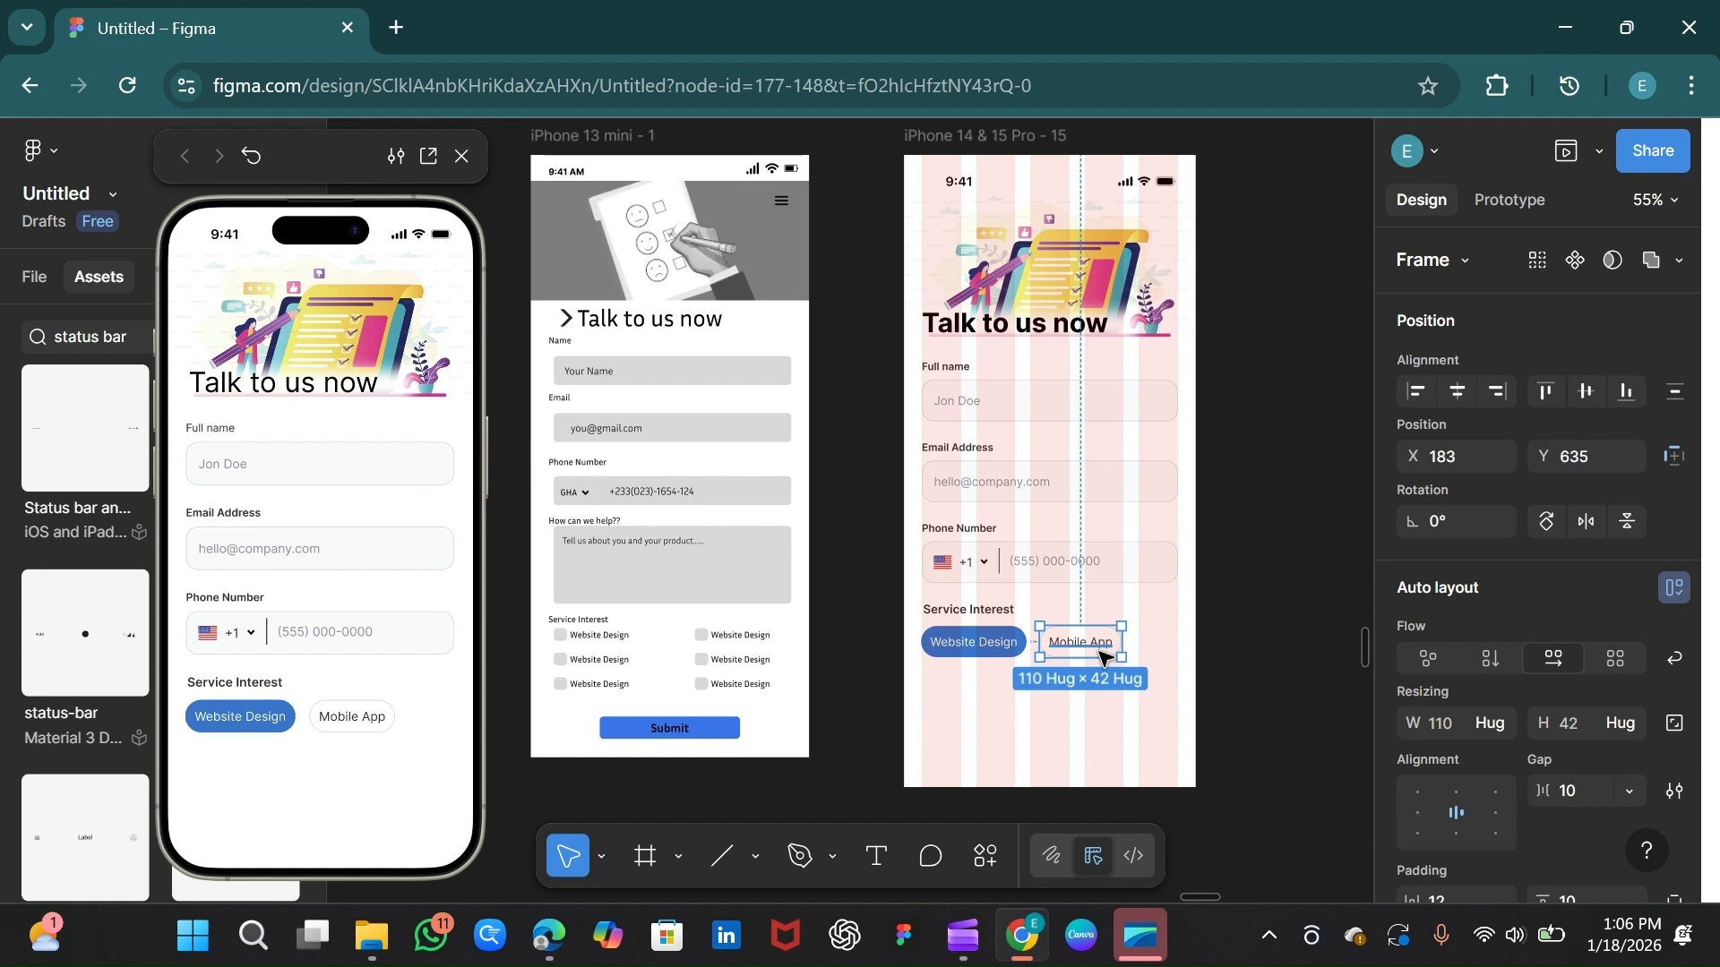
key(ctrl+d)
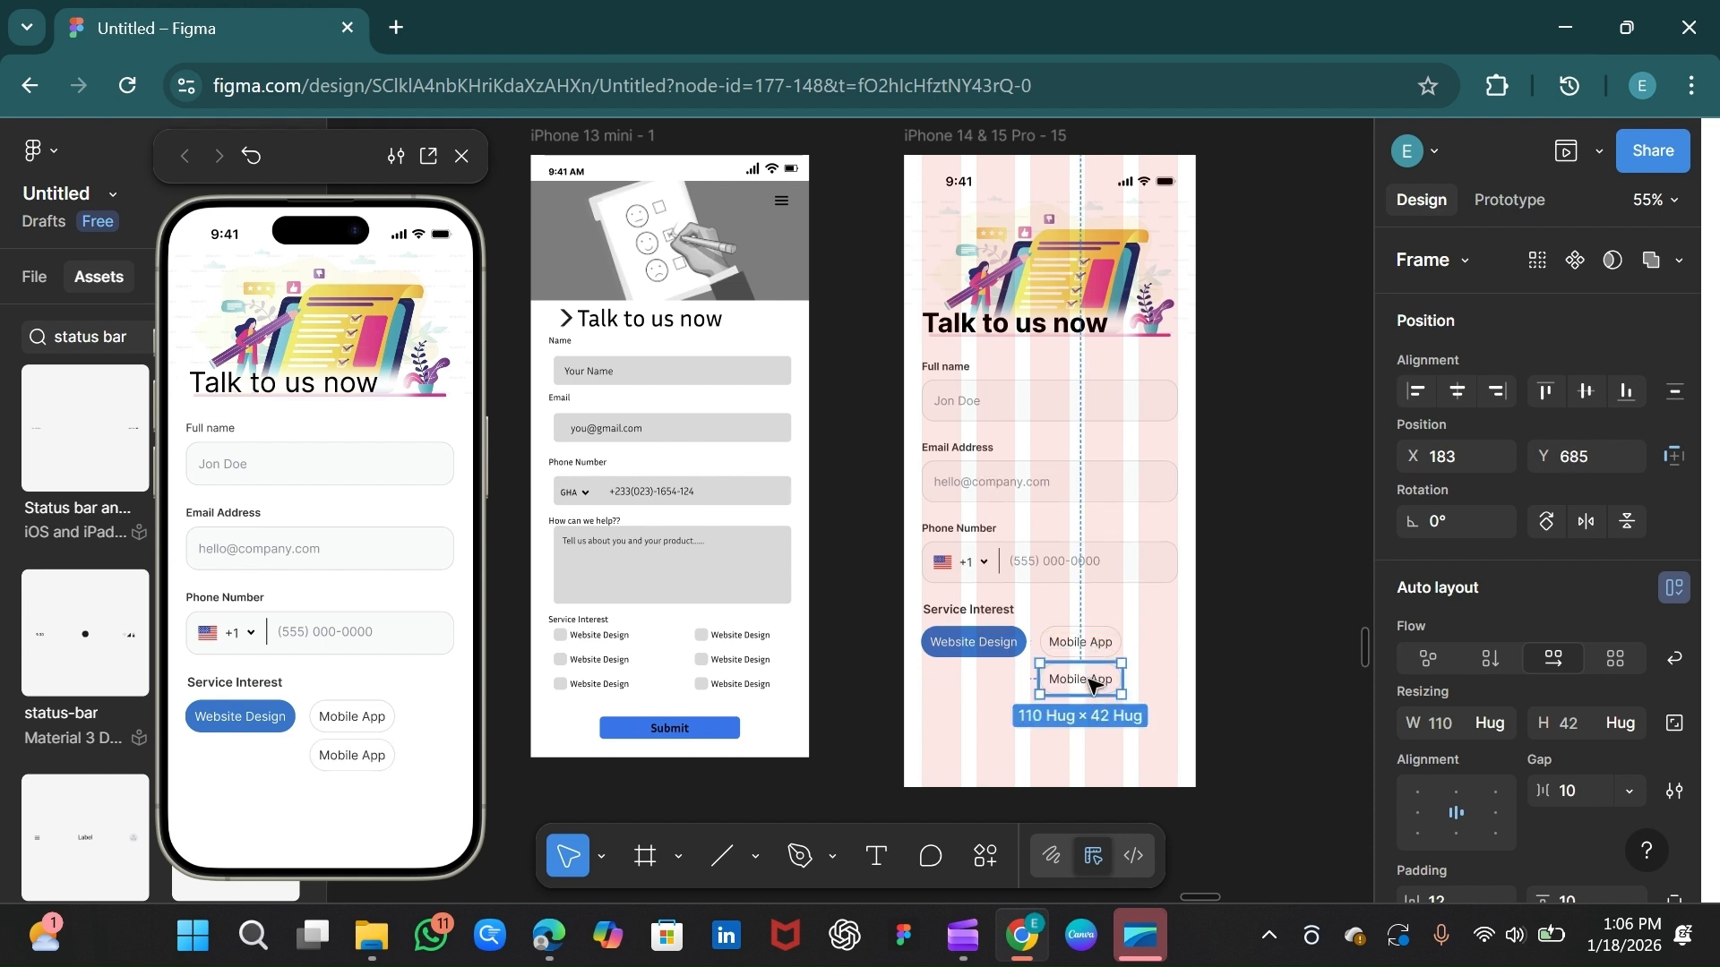
double_click(1091, 681)
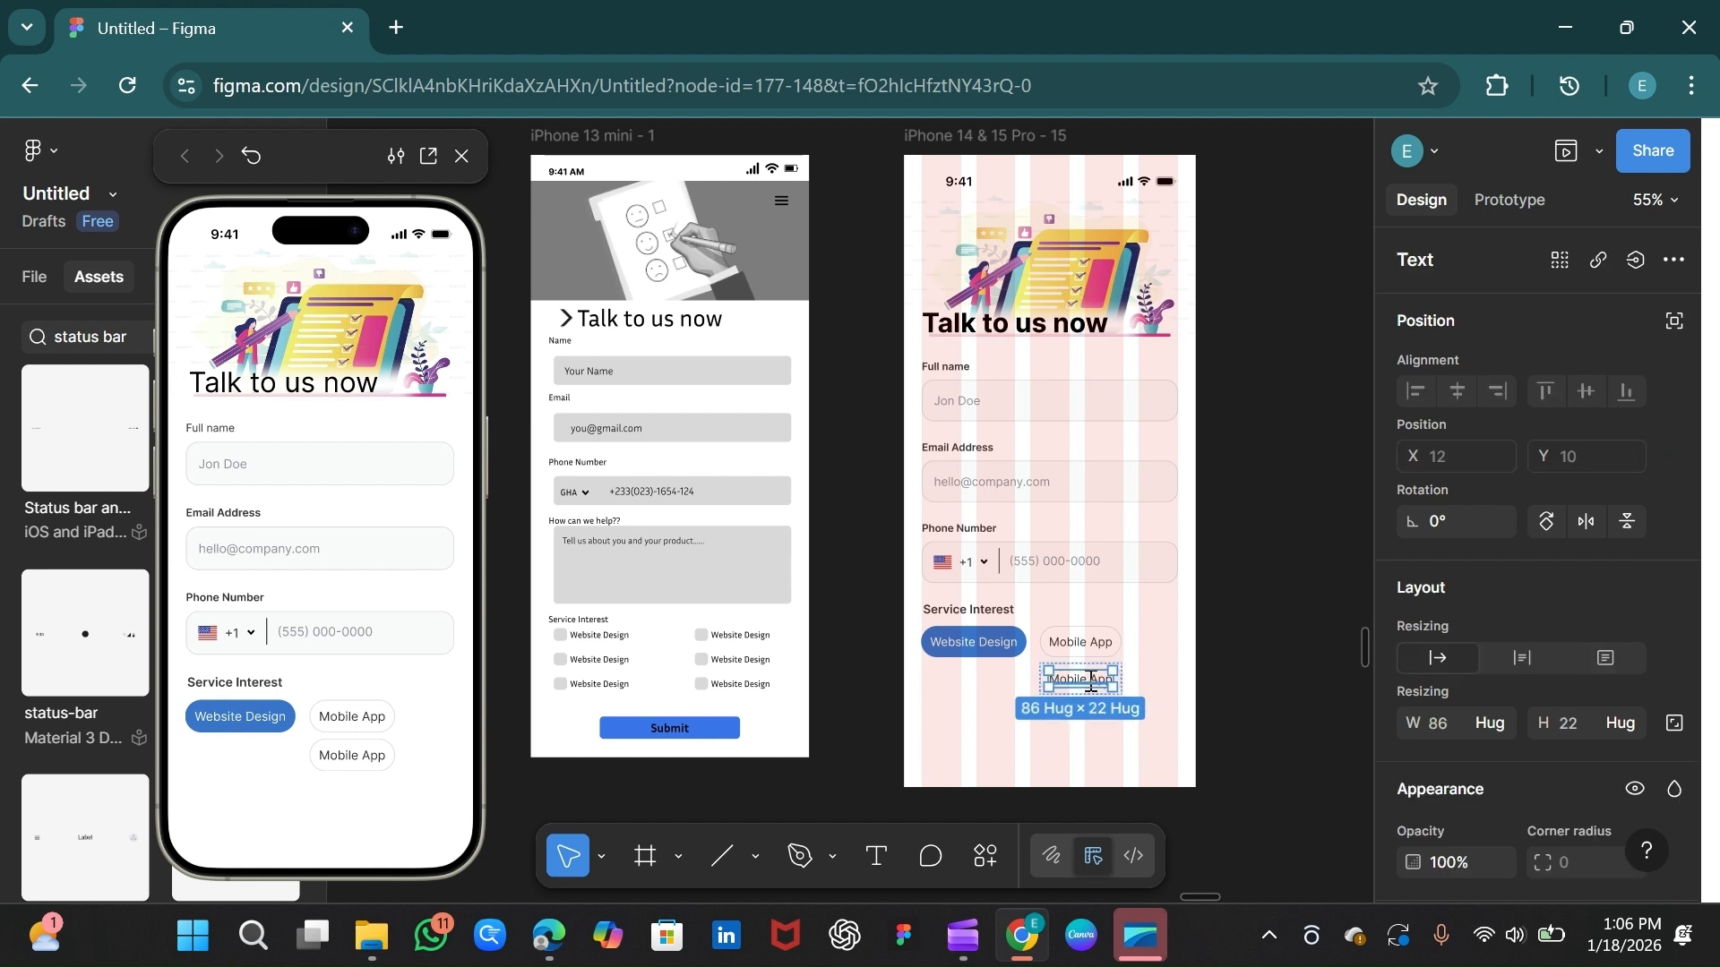
double_click(1091, 681)
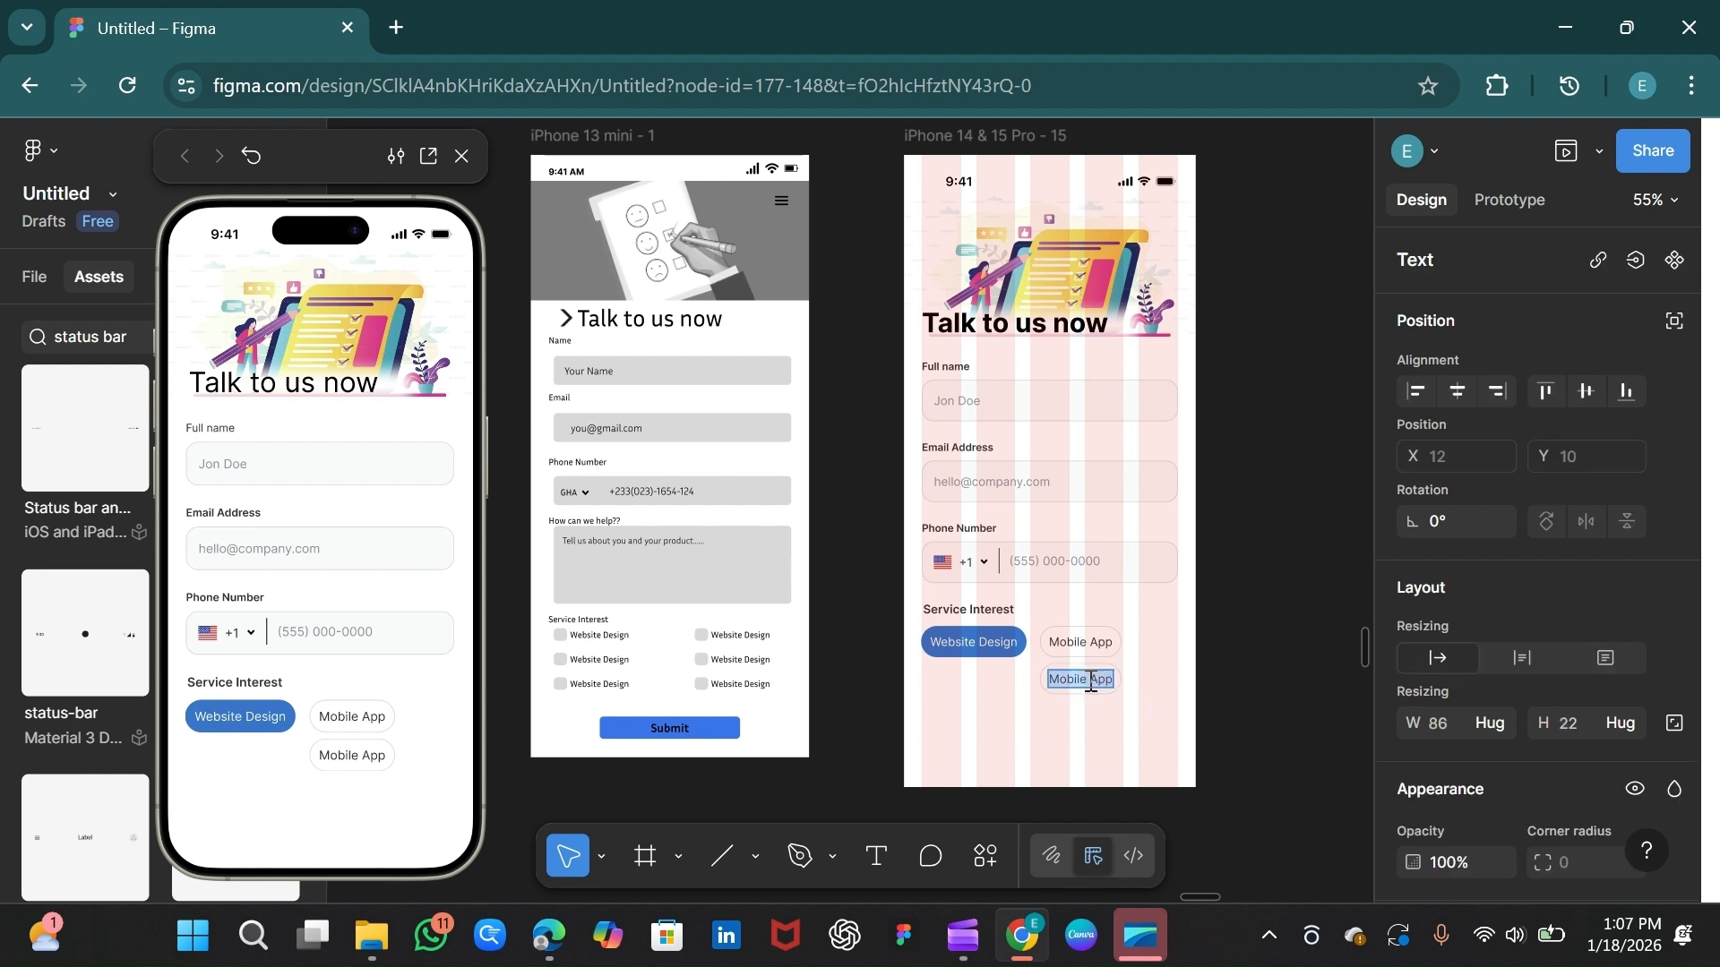
key(BackSpace)
text(SEO)
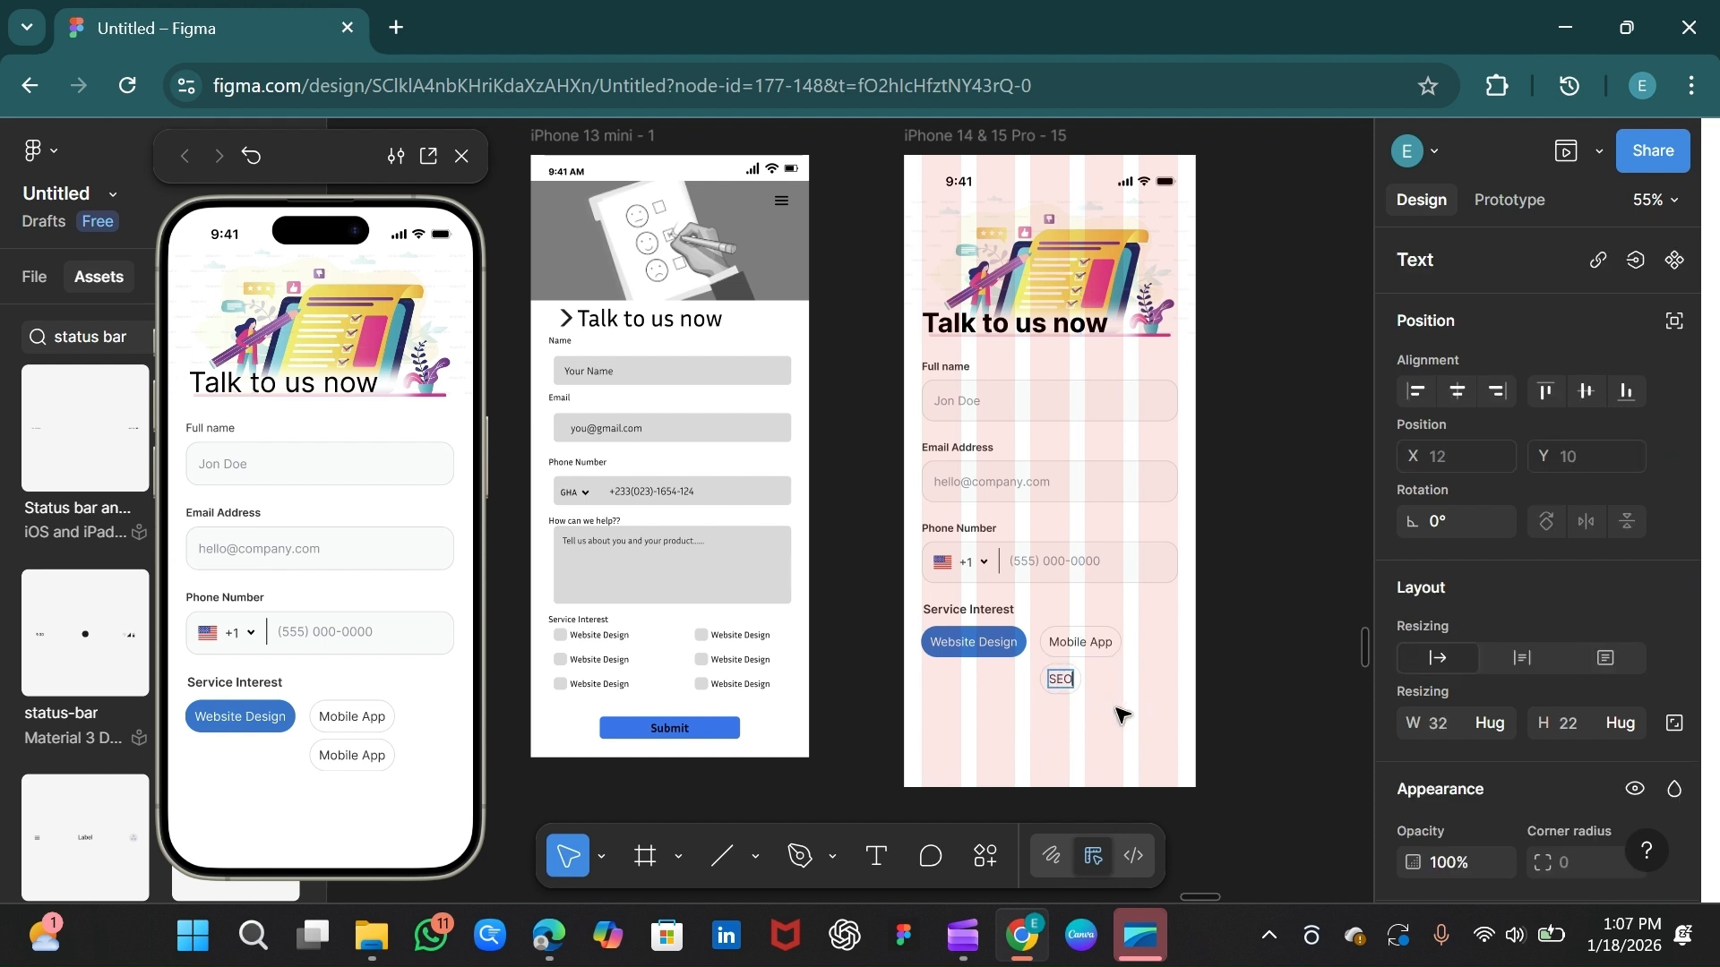
Step: Move the SEO chip up into the first row beside the Mobile App chip, at X 313, Y 635
key(Escape)
click(1115, 710)
click(1066, 688)
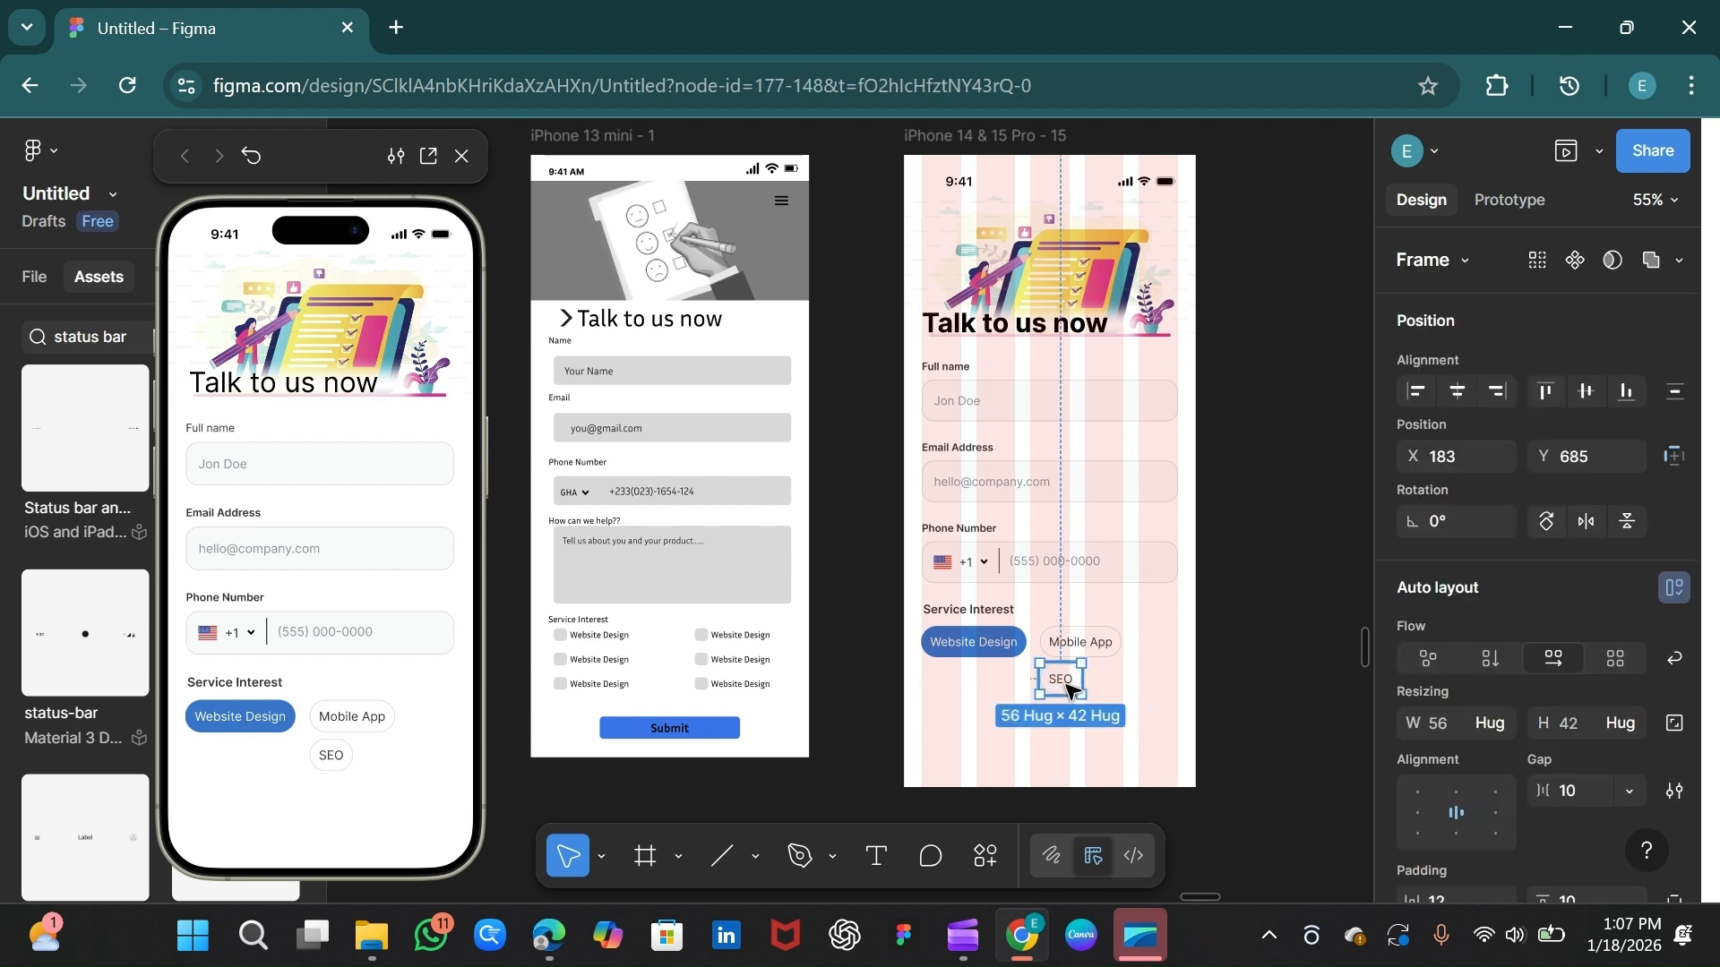
drag(1069, 690, 1165, 654)
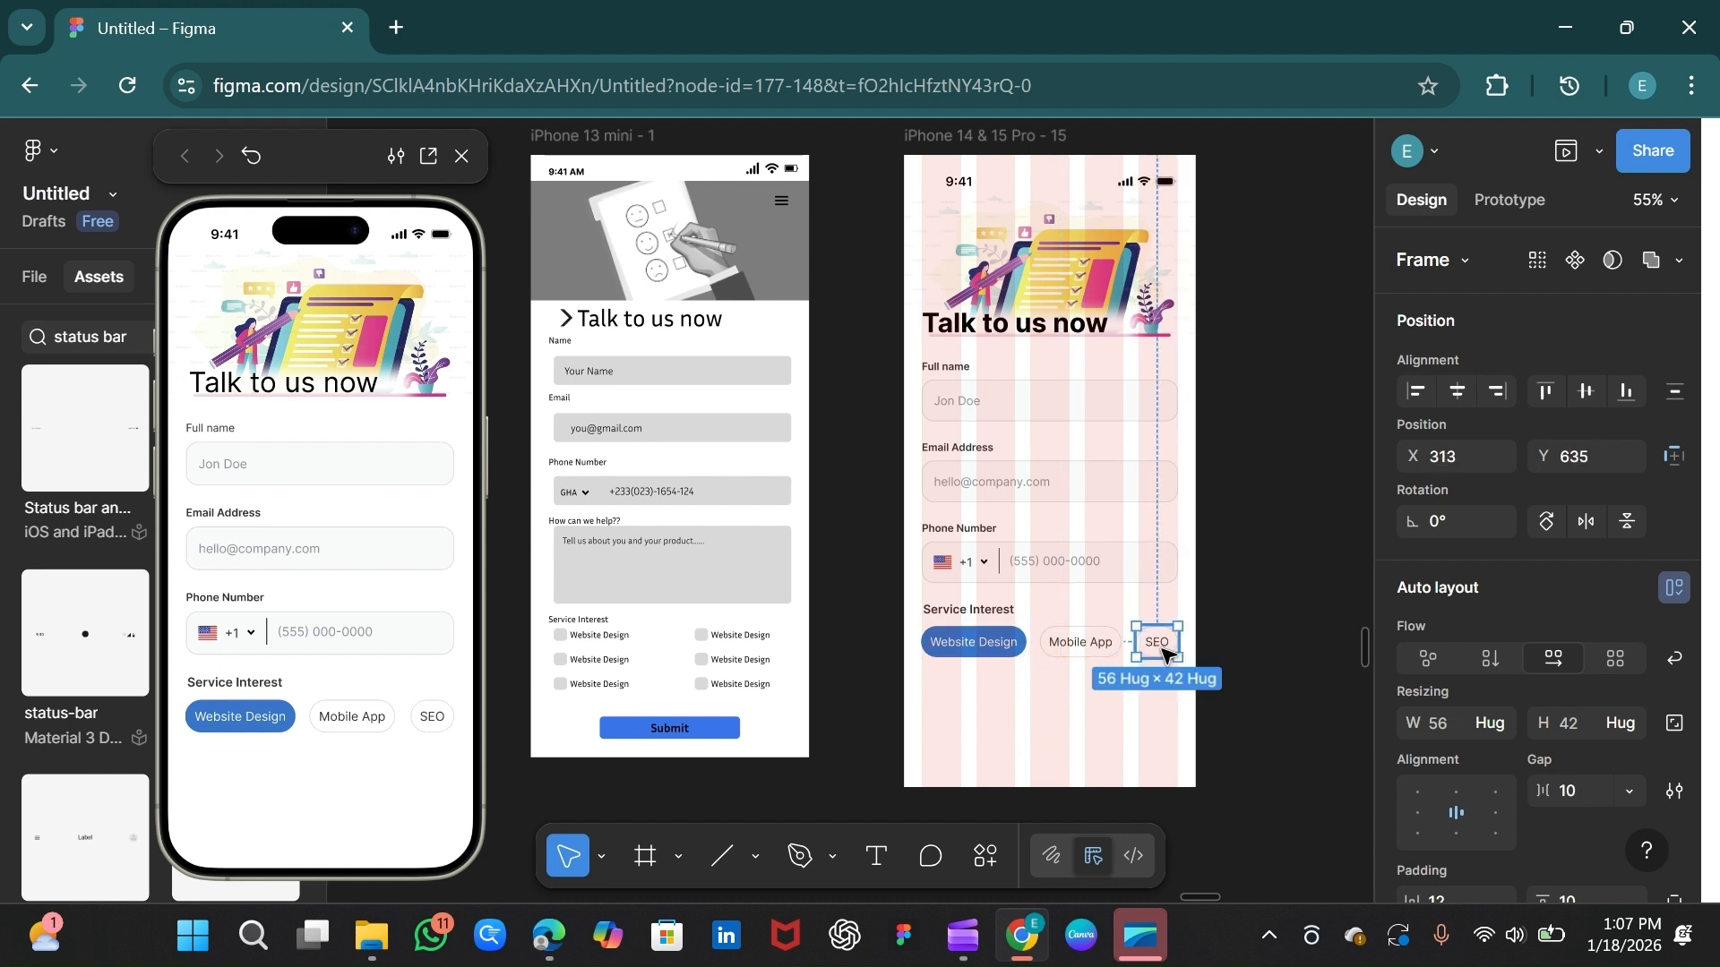
Step: Place a copy of the SEO chip below the Website Design chip and enter "Branding" in its text
drag(1167, 655, 960, 688)
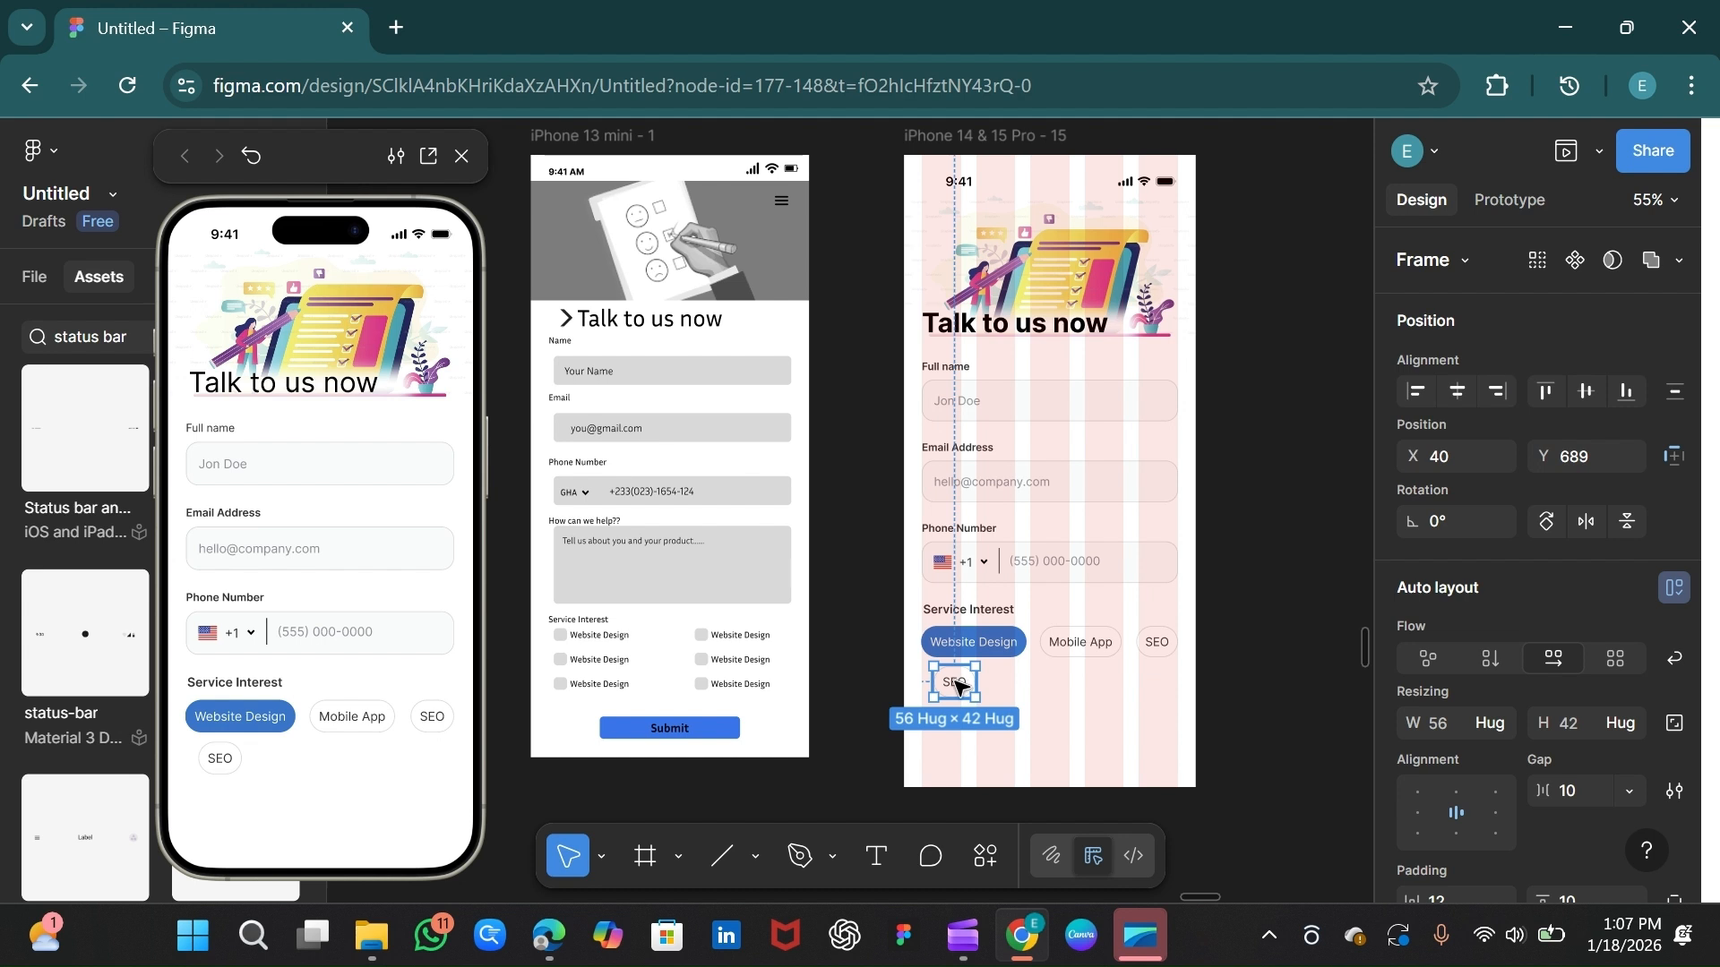
double_click(957, 683)
double_click(957, 682)
click(958, 682)
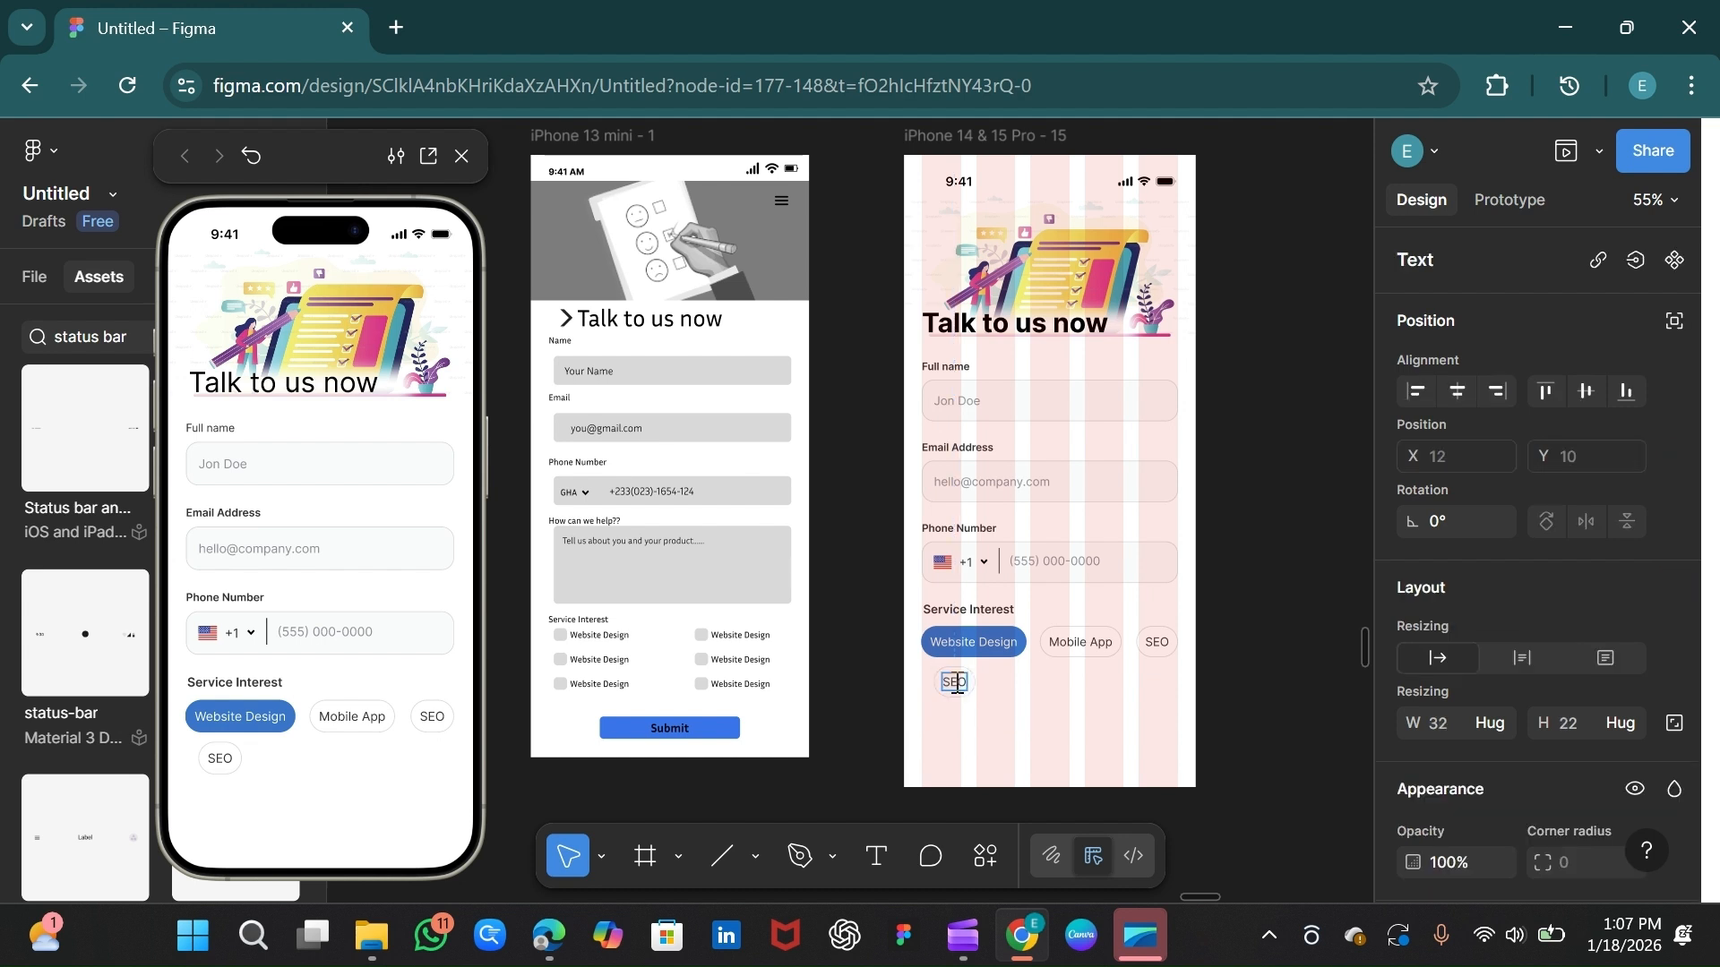
key(BackSpace)
text(Branding)
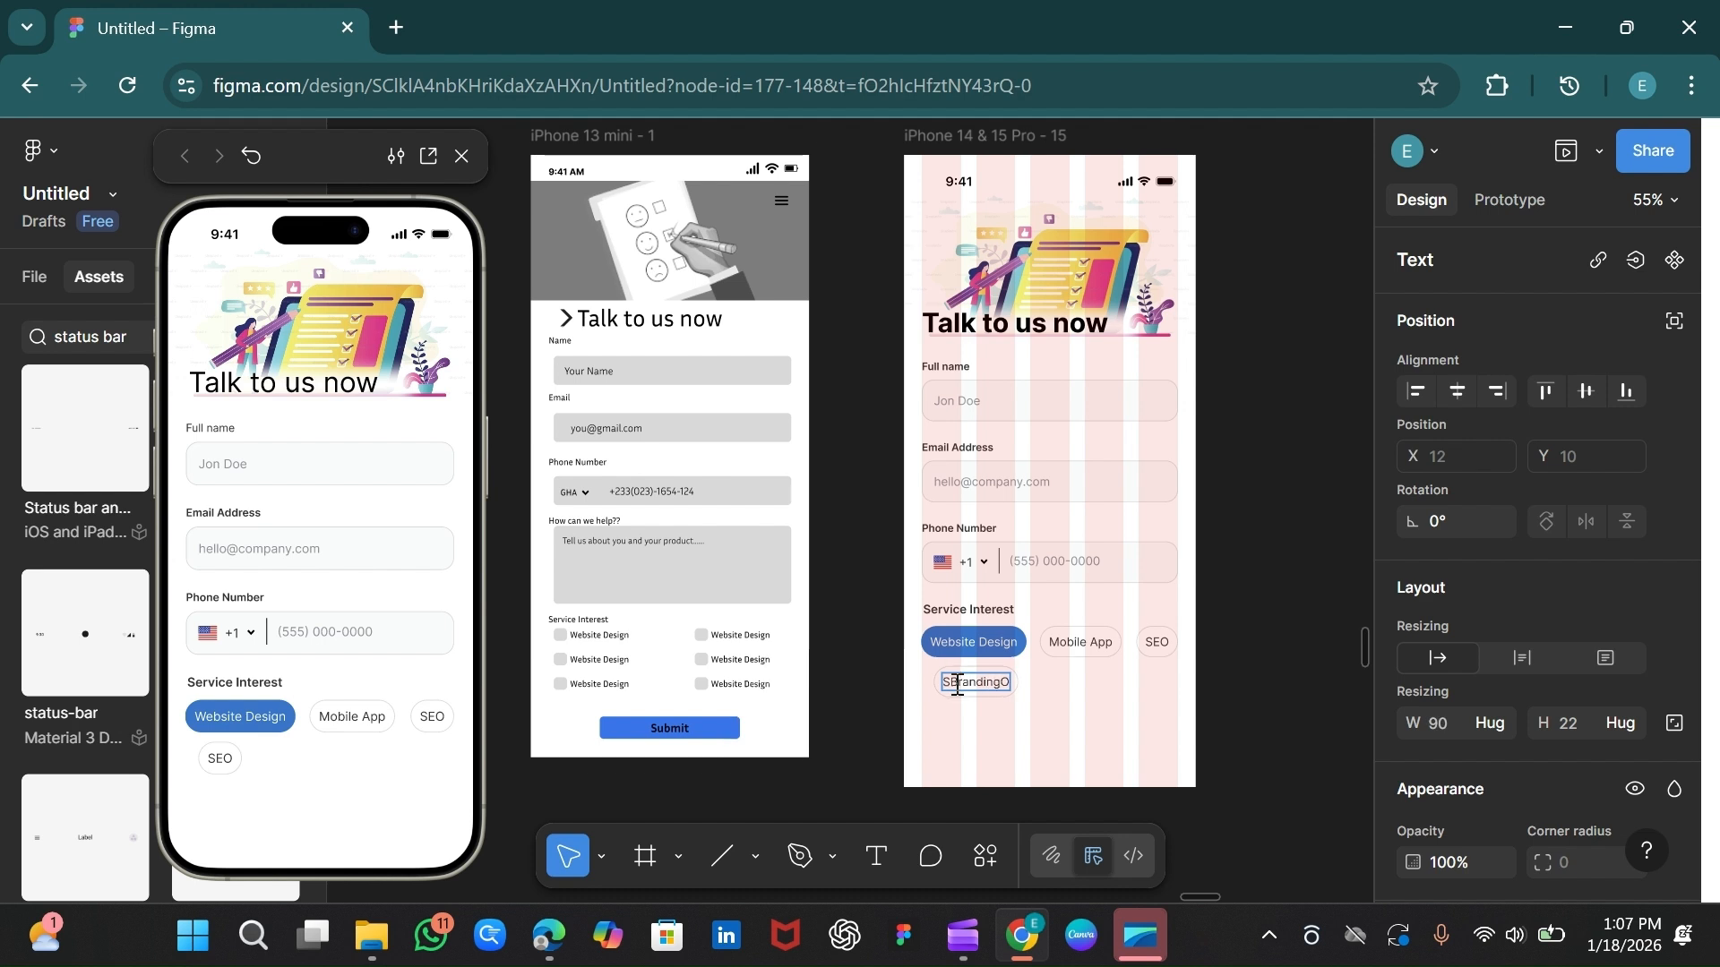
key(Escape)
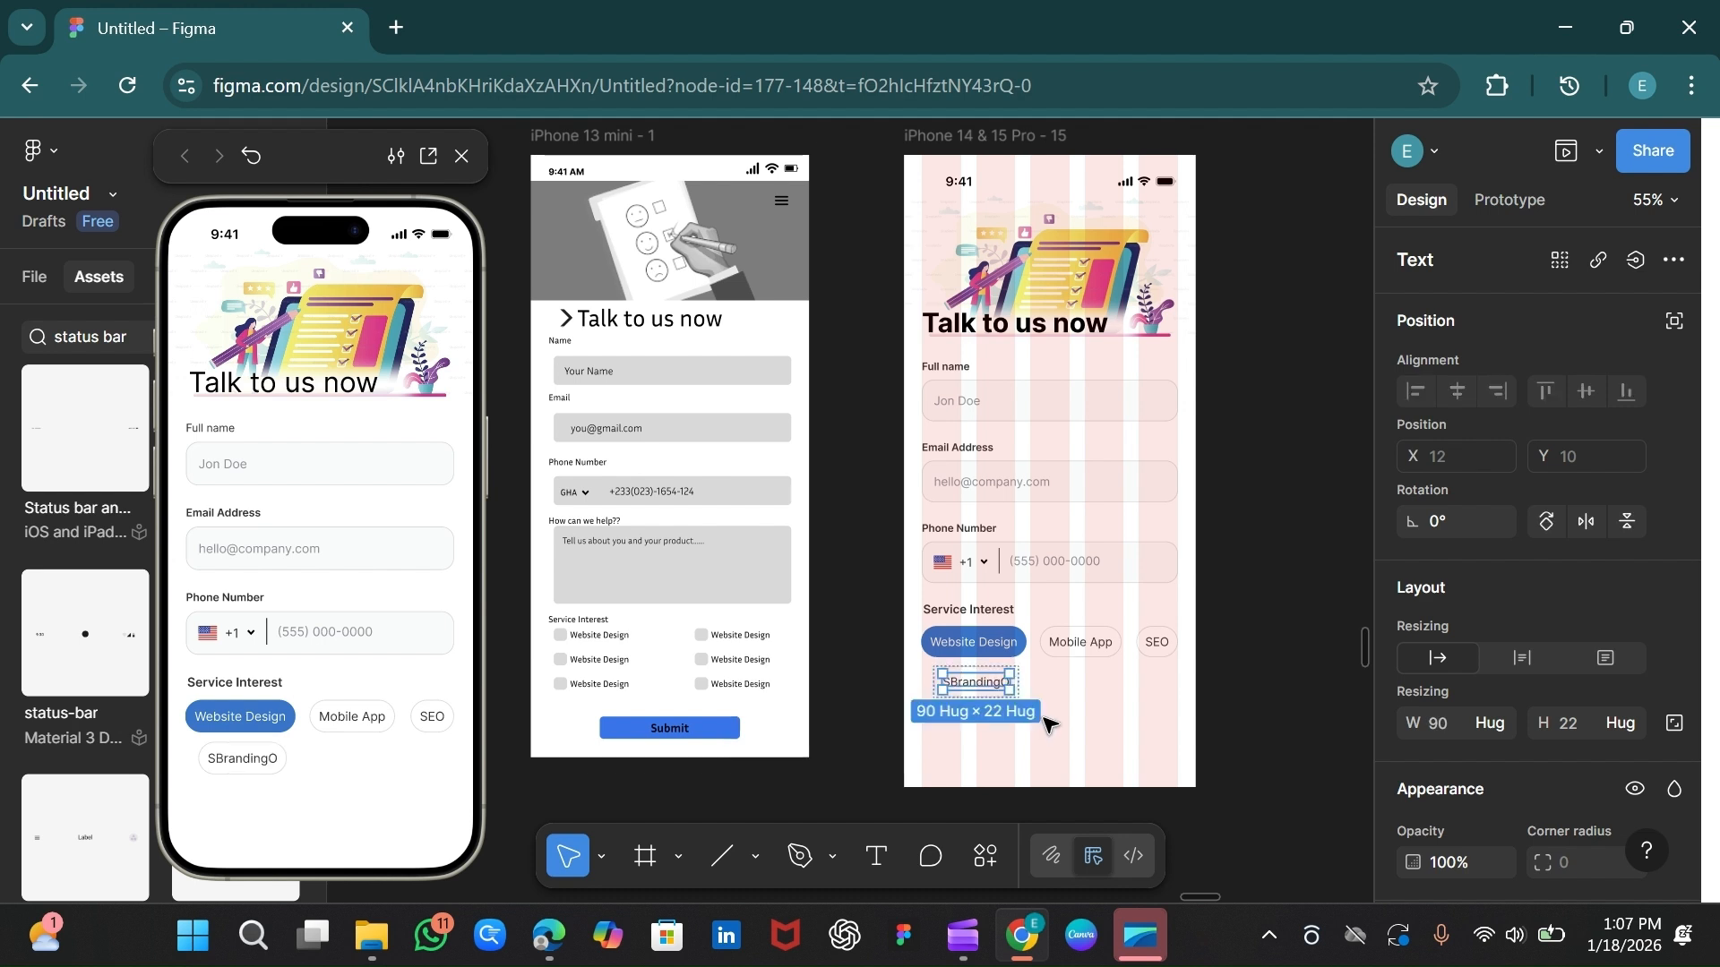
Step: Remove the leftover S and O from the new chip's text so it reads "Branding"
double_click(1006, 686)
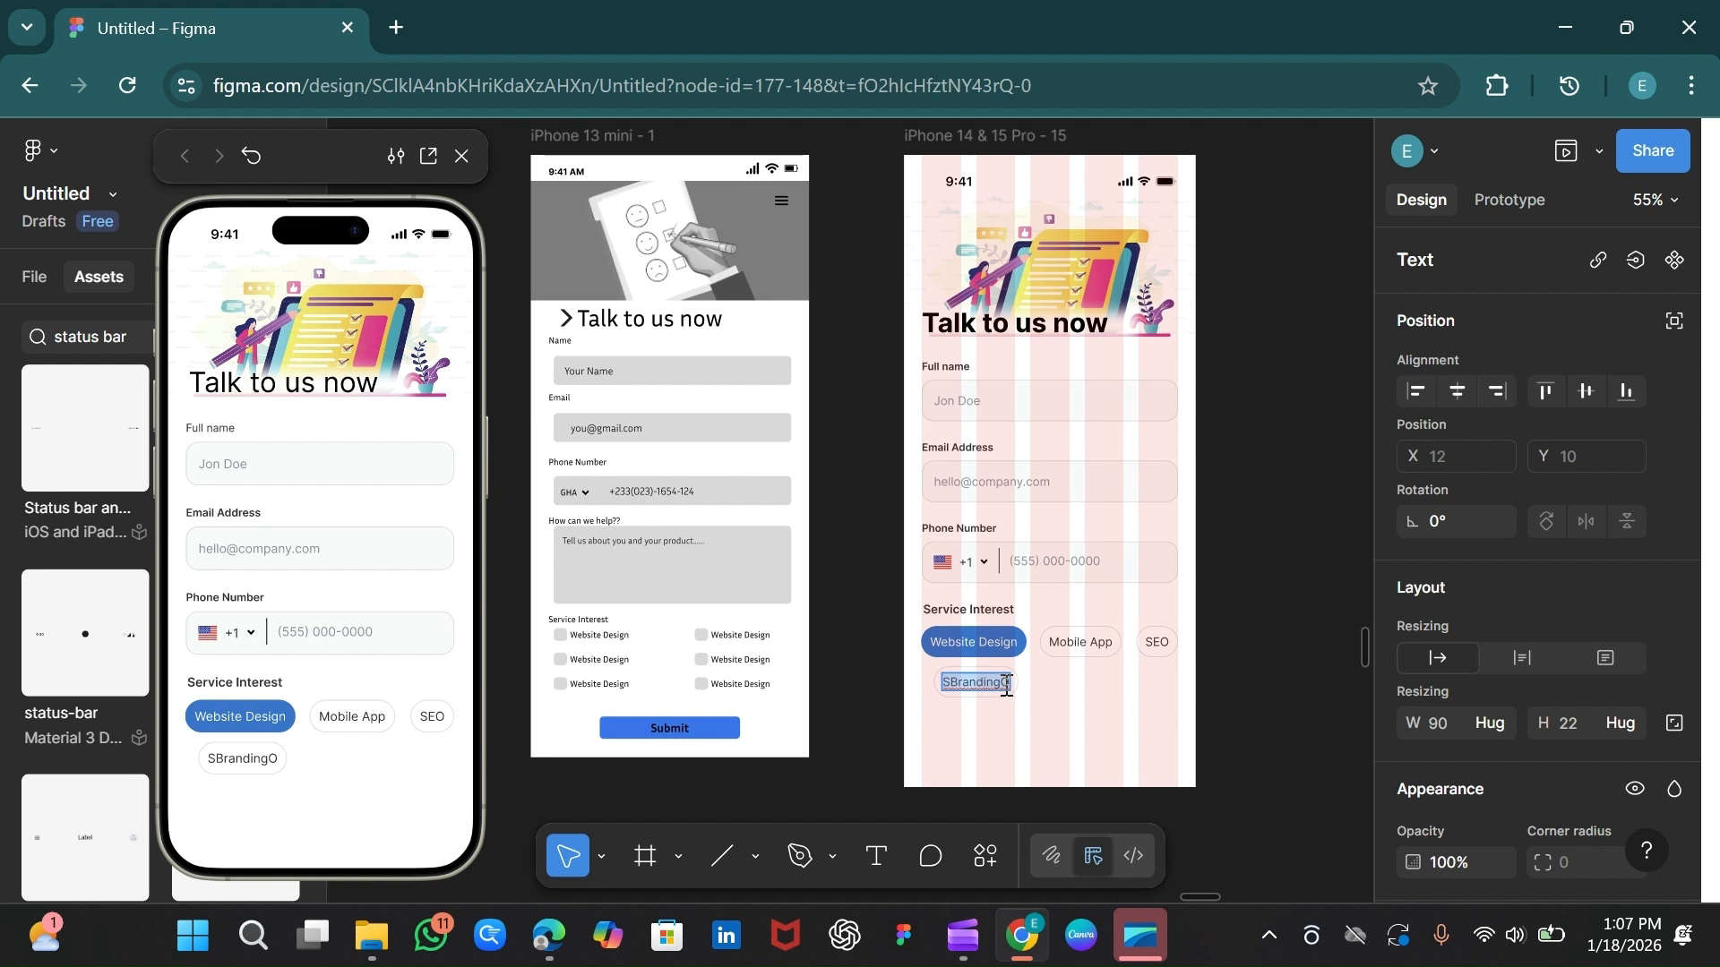
click(1008, 685)
key(BackSpace)
click(951, 685)
key(BackSpace)
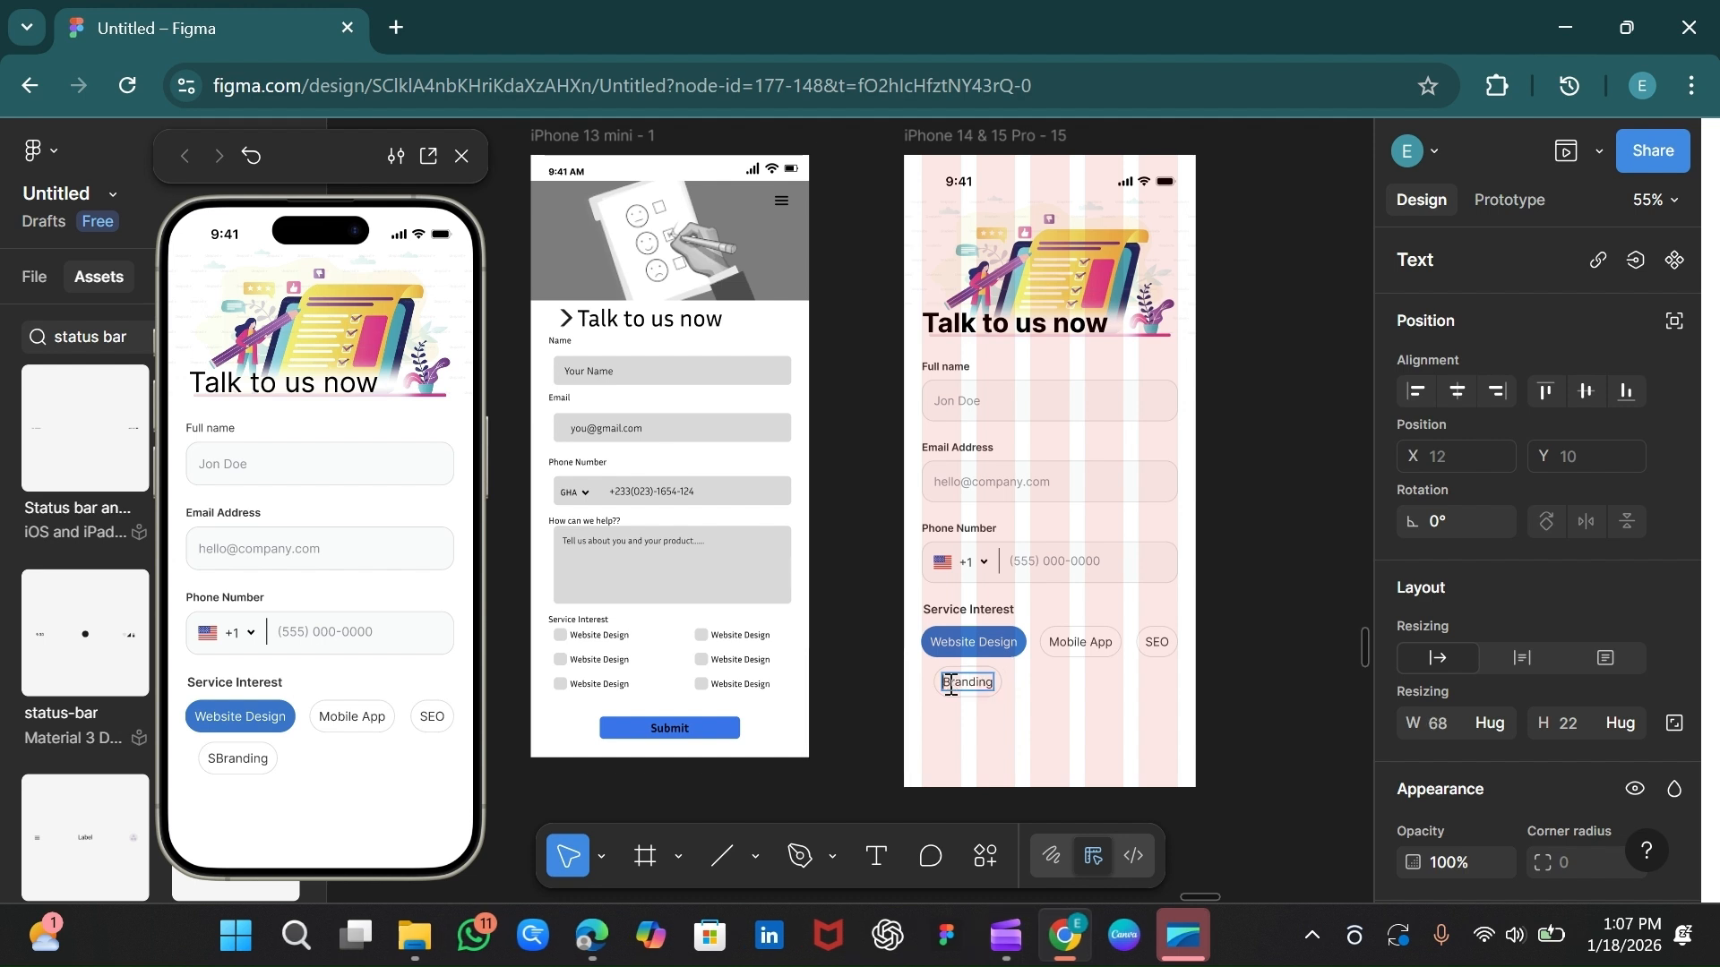
key(Escape)
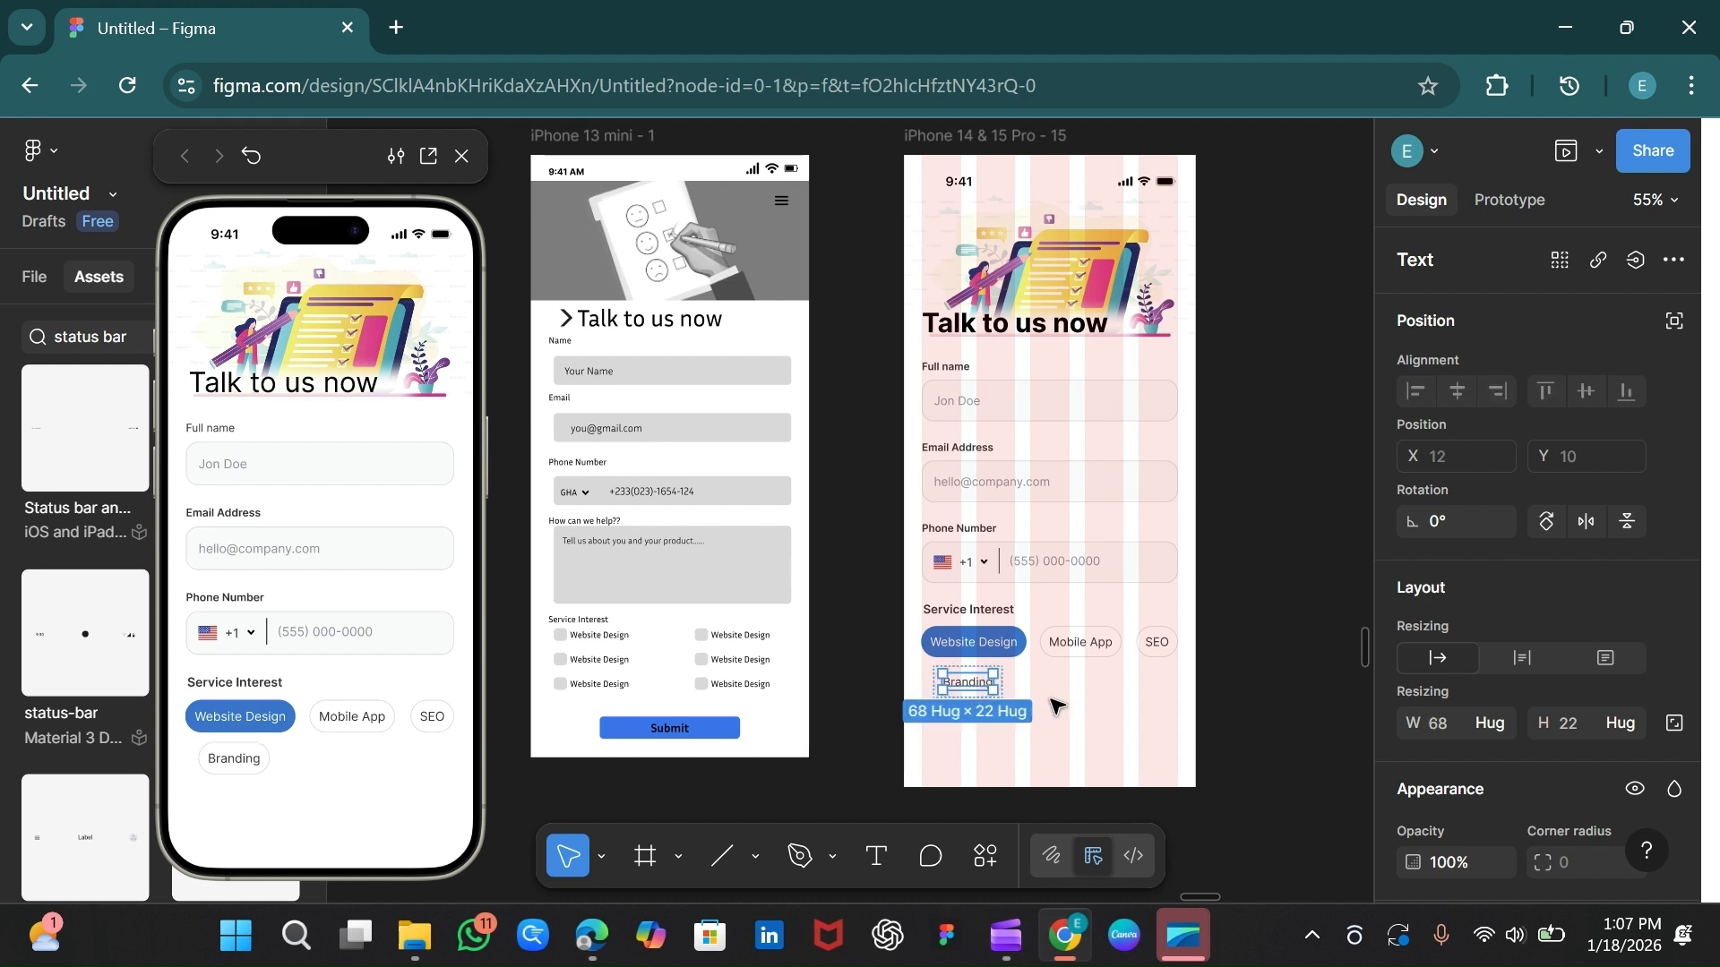
Step: Align the Branding chip with the form's left margin, at X 24, Y 691
key(Escape)
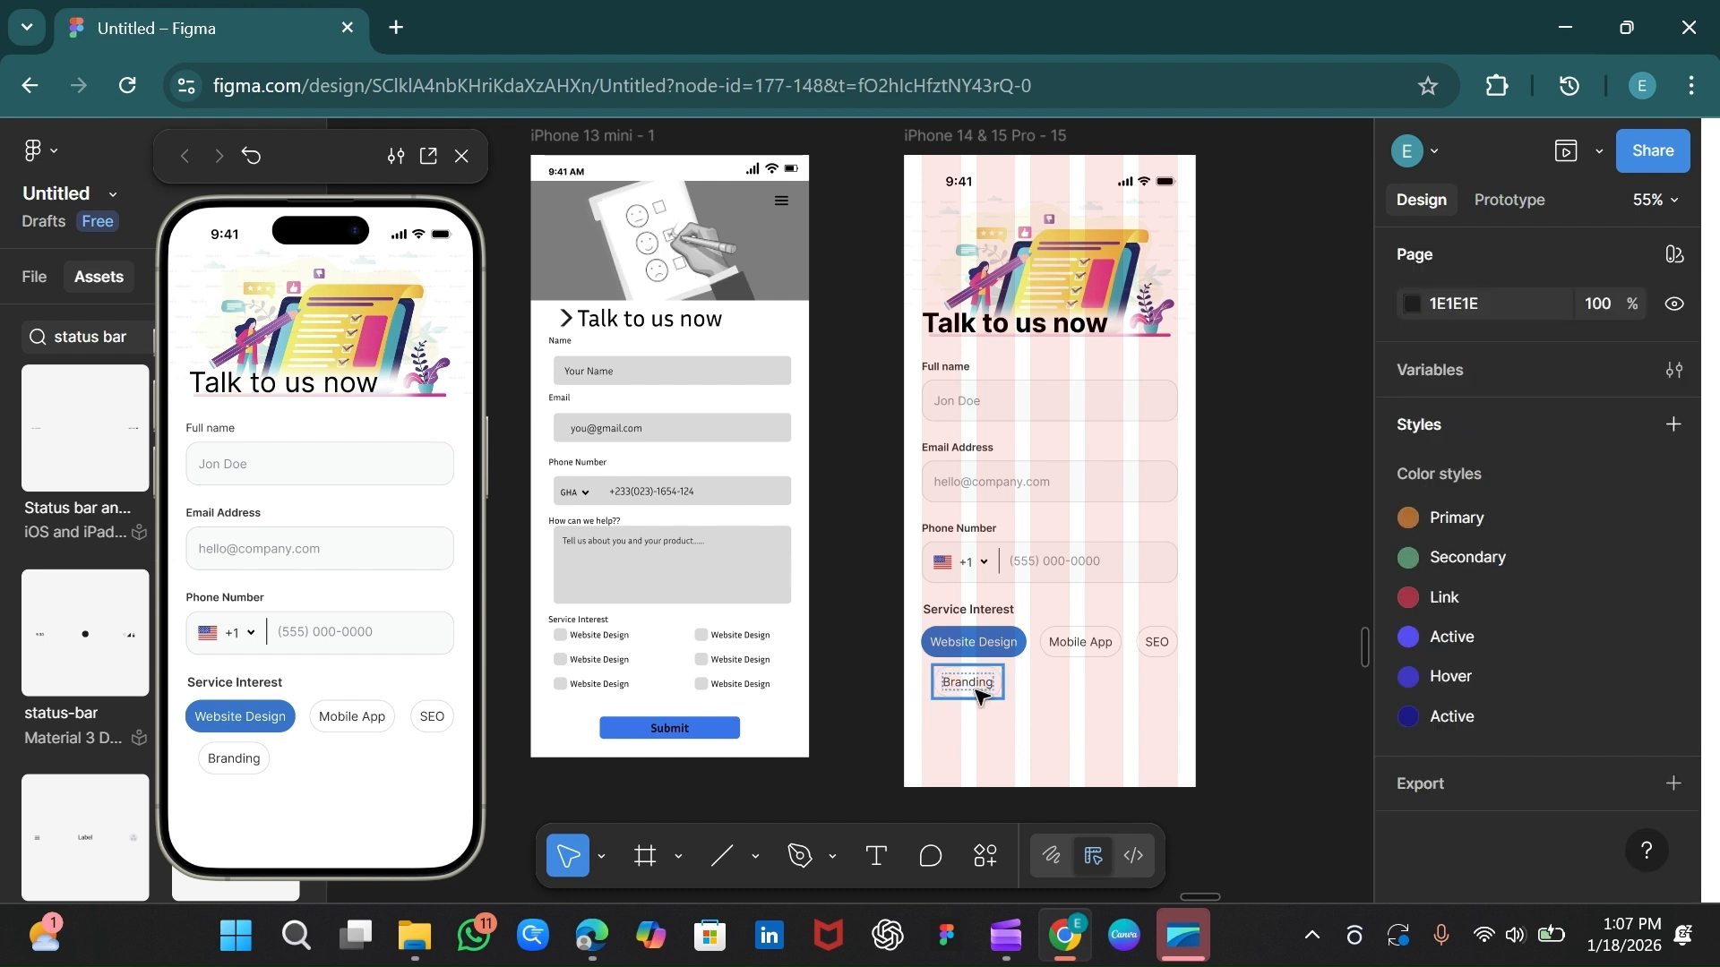
mouse_move(979, 697)
mouse_down()
mouse_move(950, 703)
mouse_move(967, 701)
mouse_up()
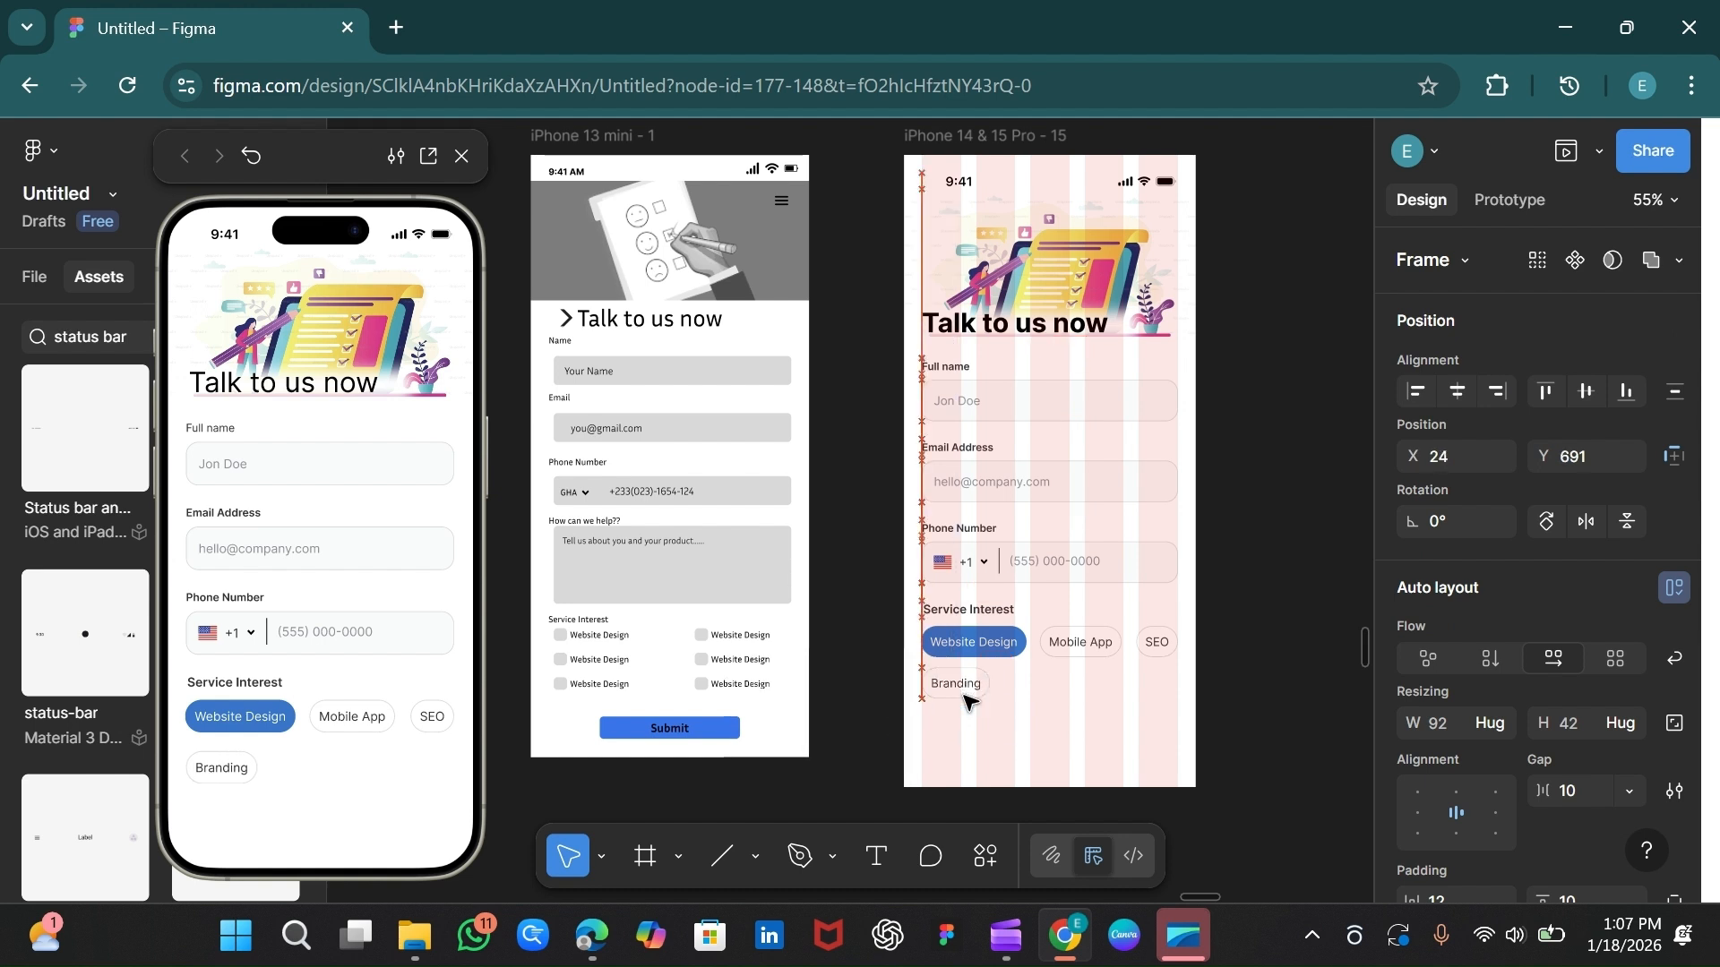
key(shift+Up)
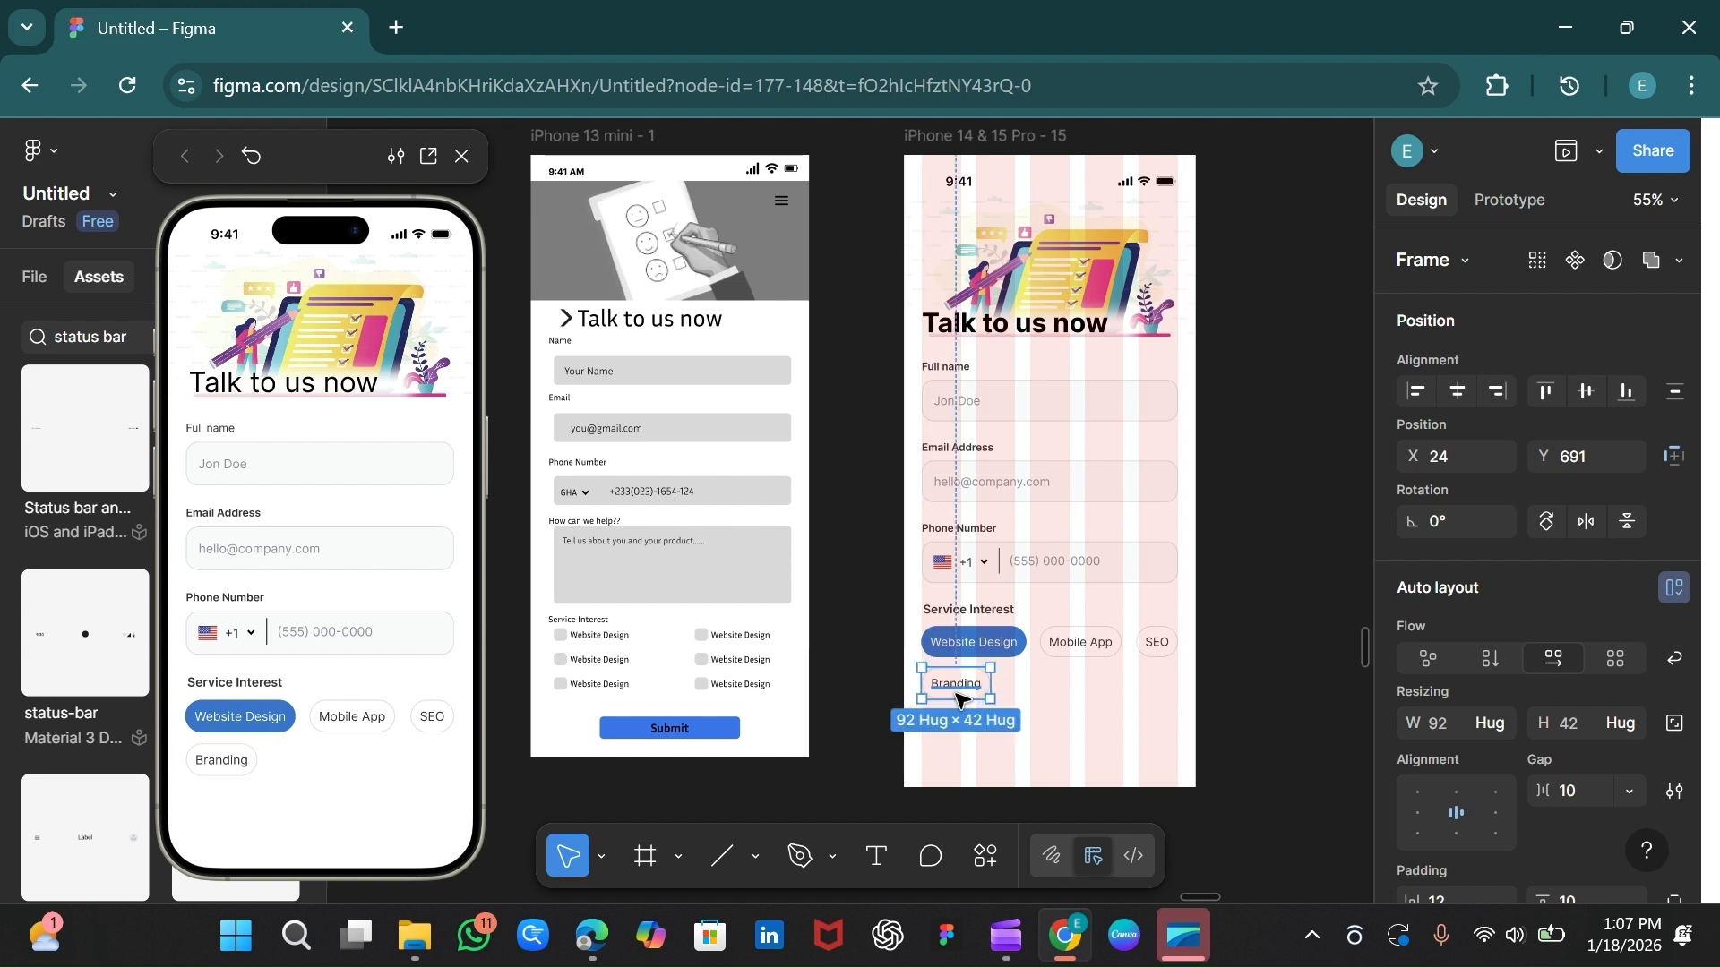
Step: Duplicate the Branding chip beside the original at X 134, Y 691 and change the copy's text to "Marketing"
key(ctrl+d)
drag(959, 699, 1044, 690)
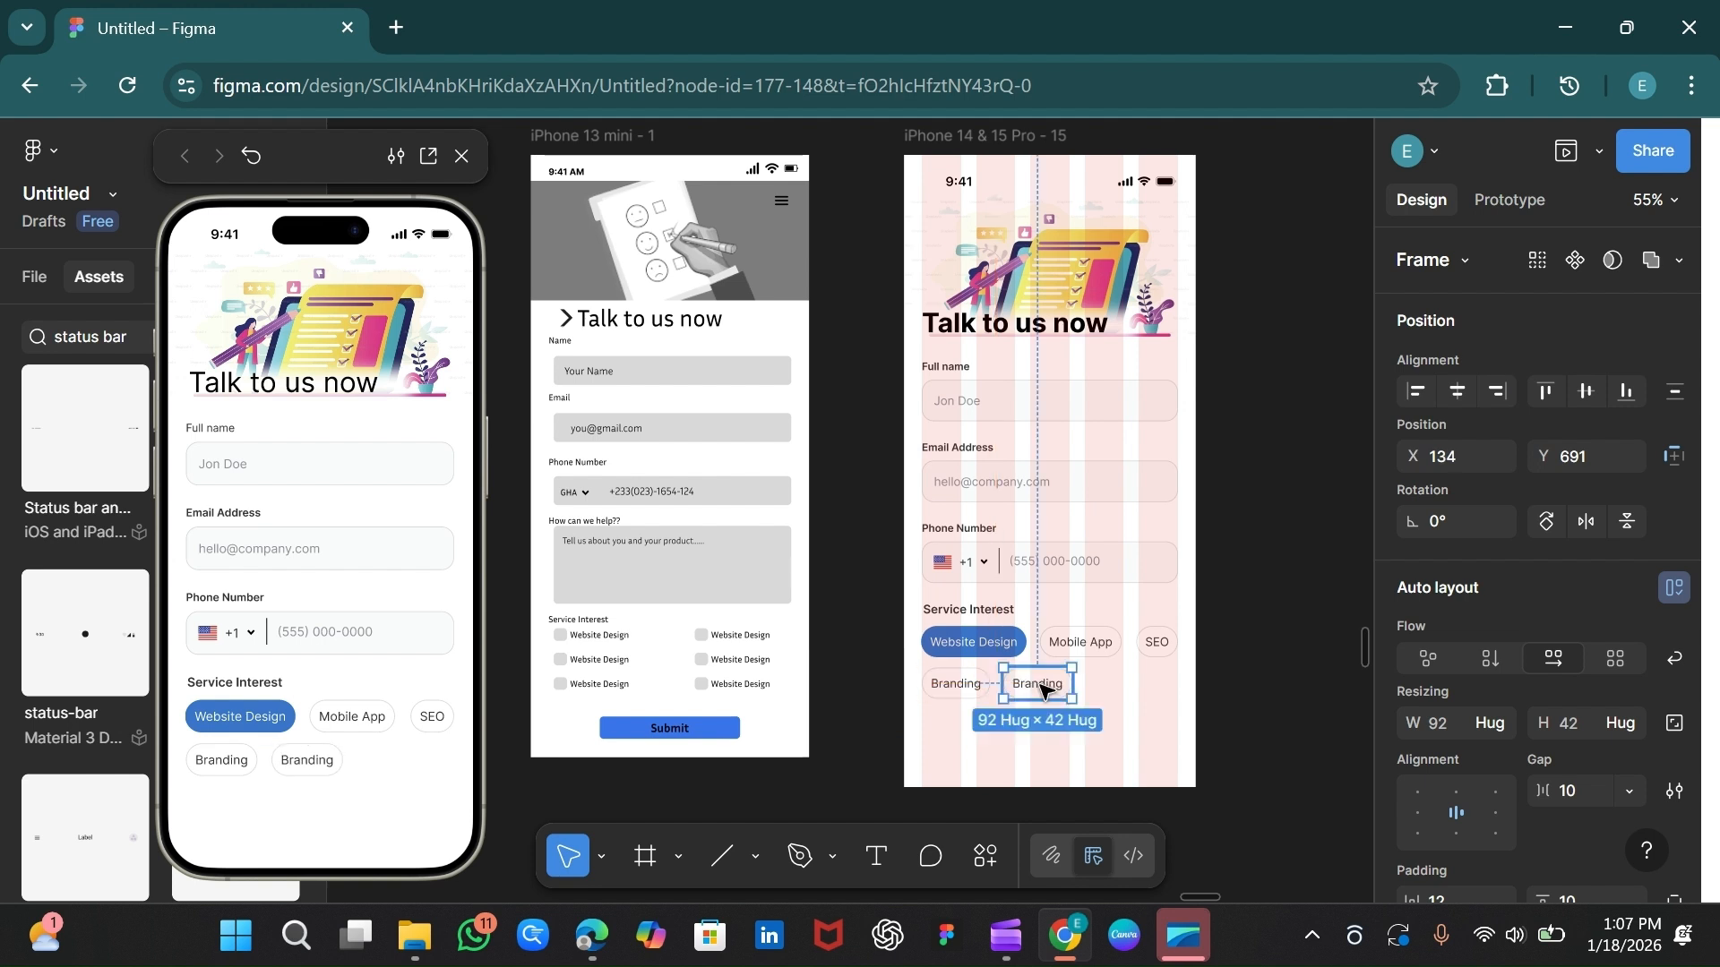
double_click(1042, 686)
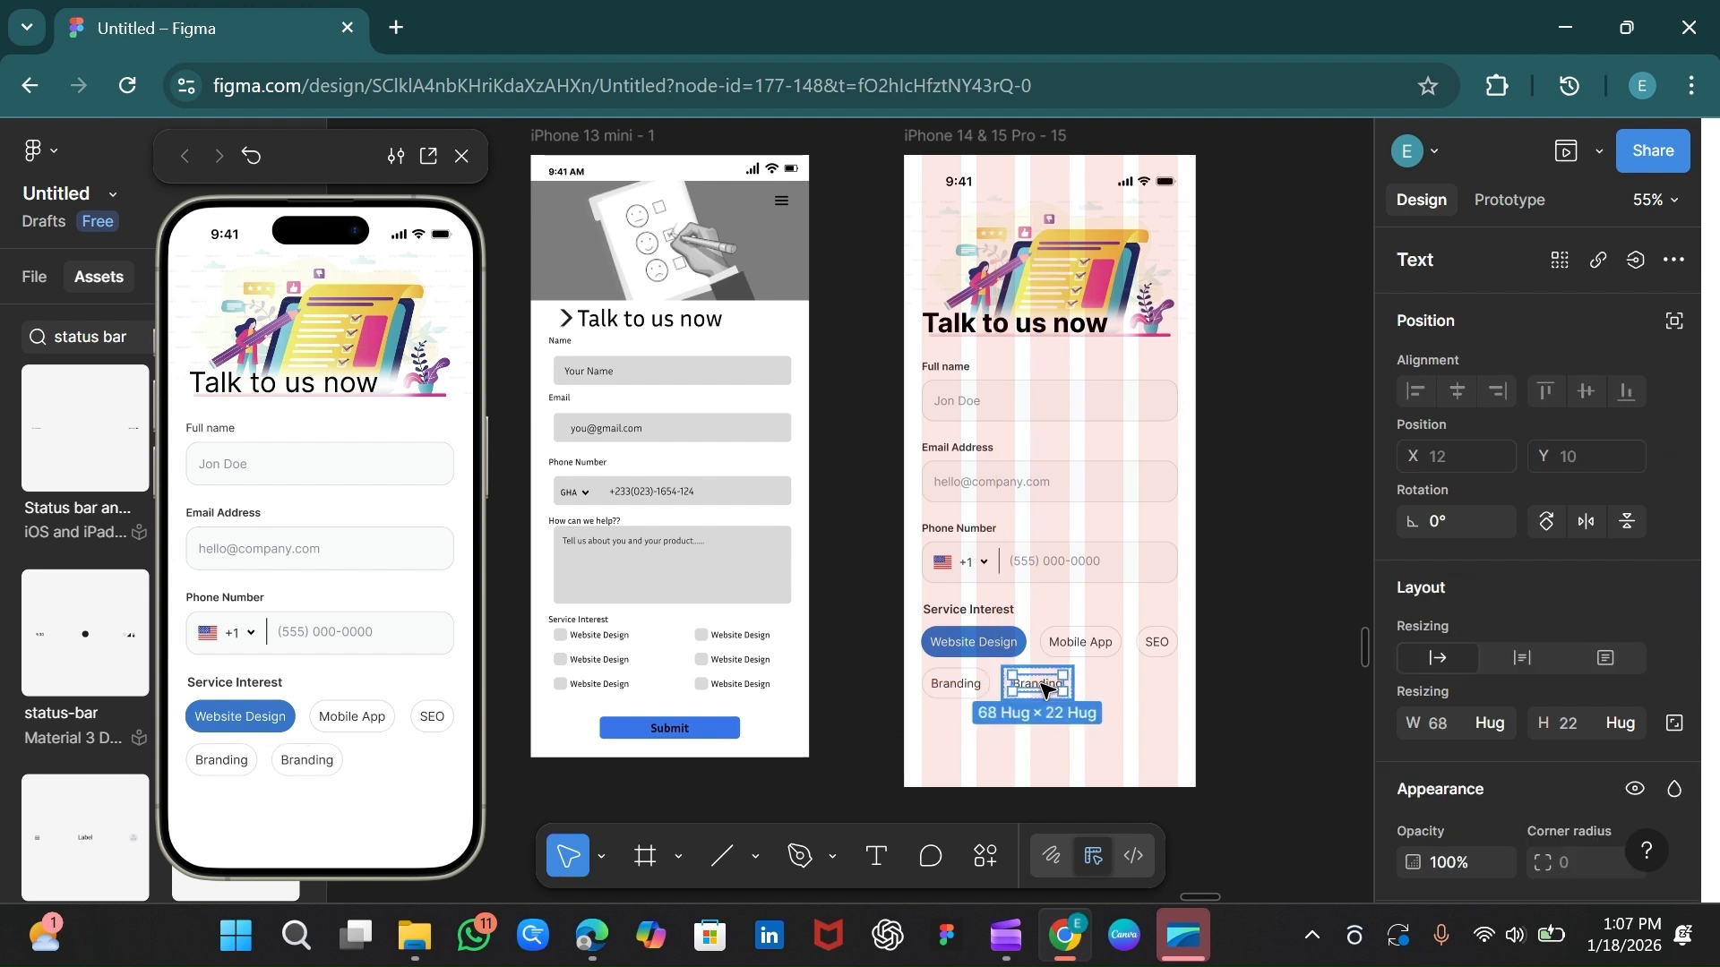
double_click(1044, 685)
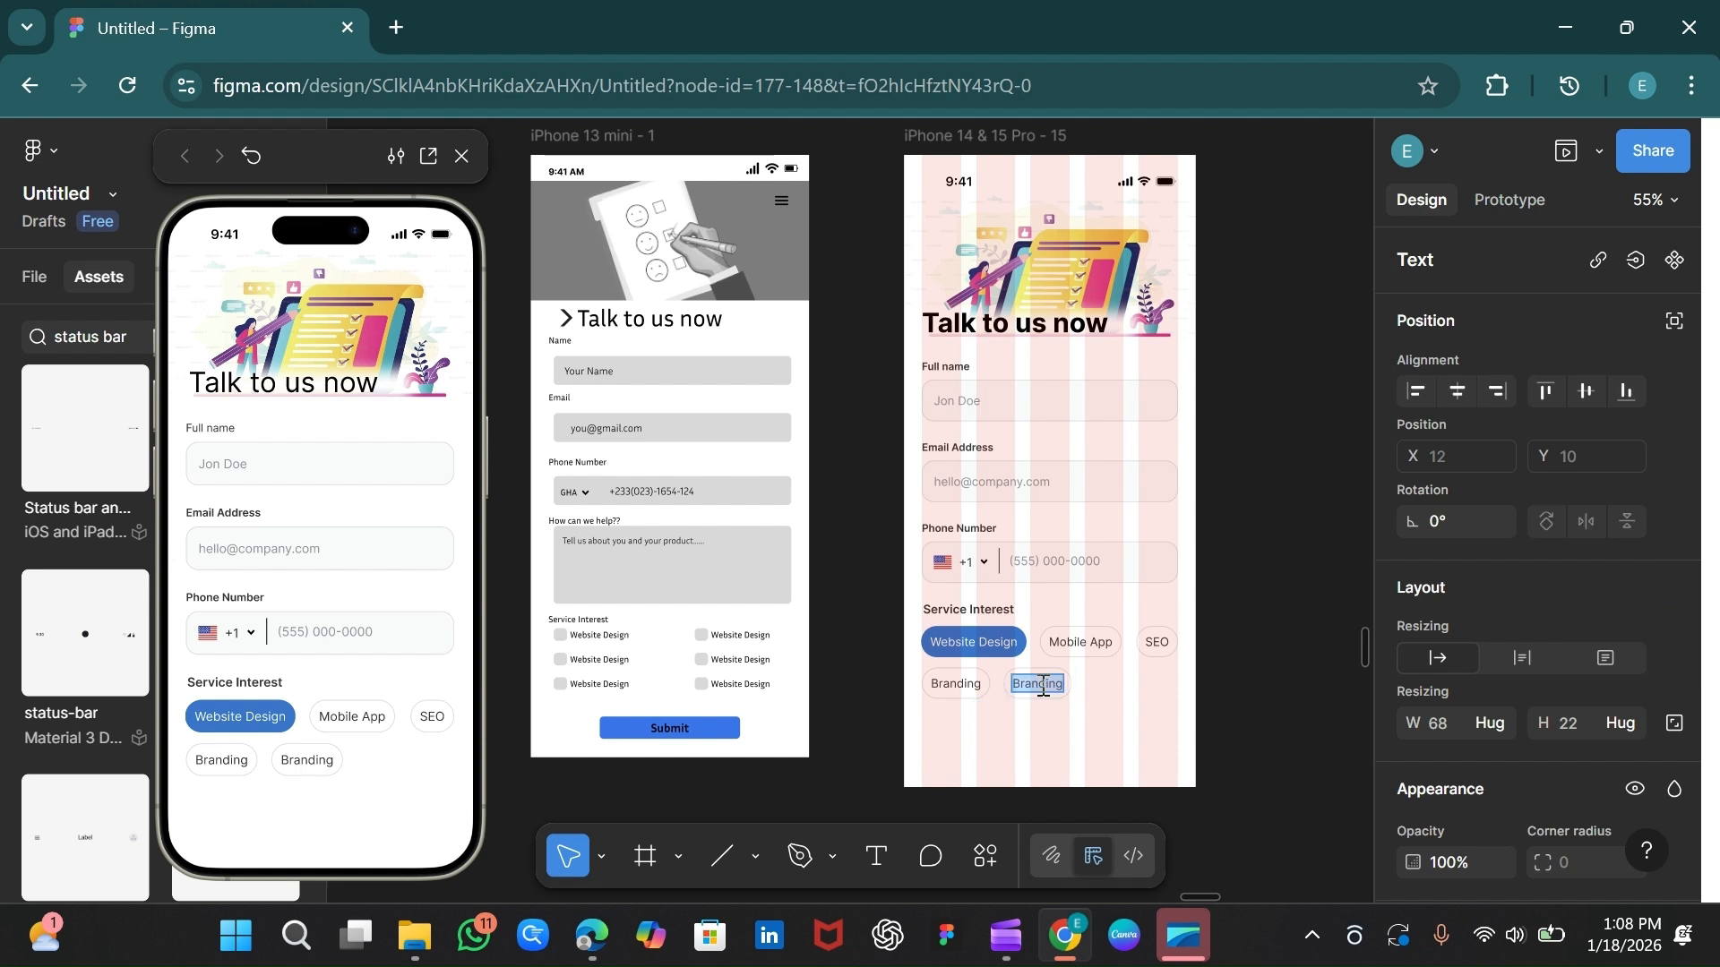
text(Mar)
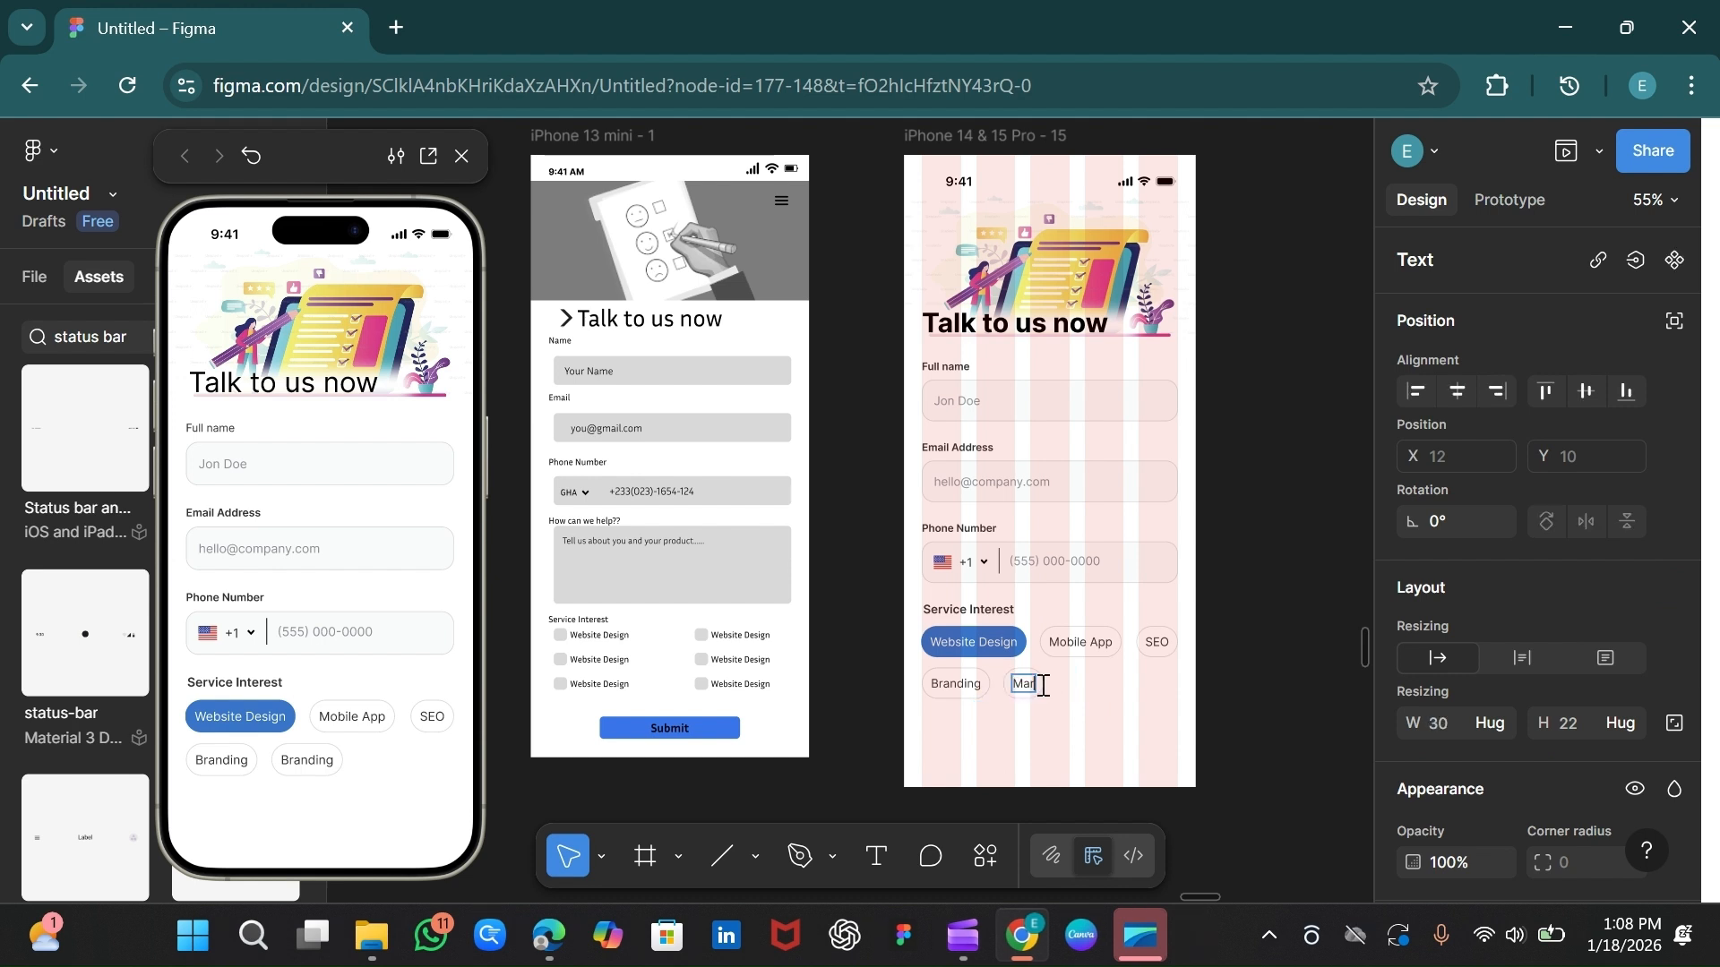
text(keting)
key(Escape)
click(1114, 700)
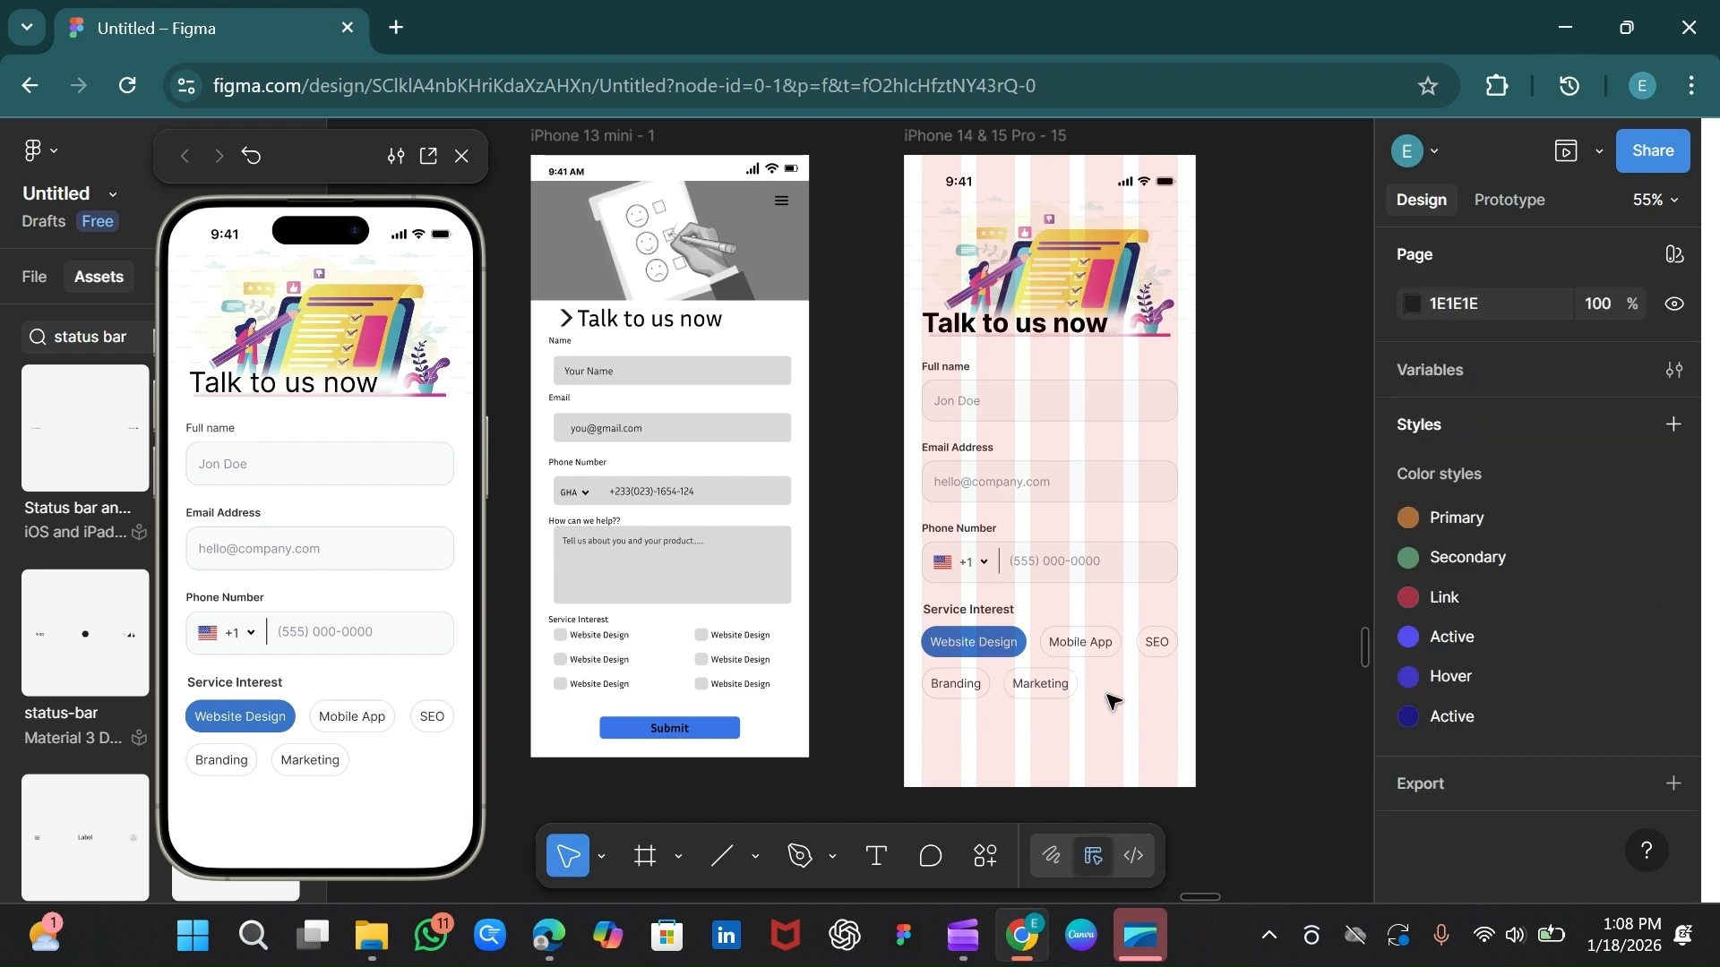
Step: Combine the Website Design, Mobile App and SEO chips into one horizontal auto layout row
click(991, 651)
shift+click(1071, 645)
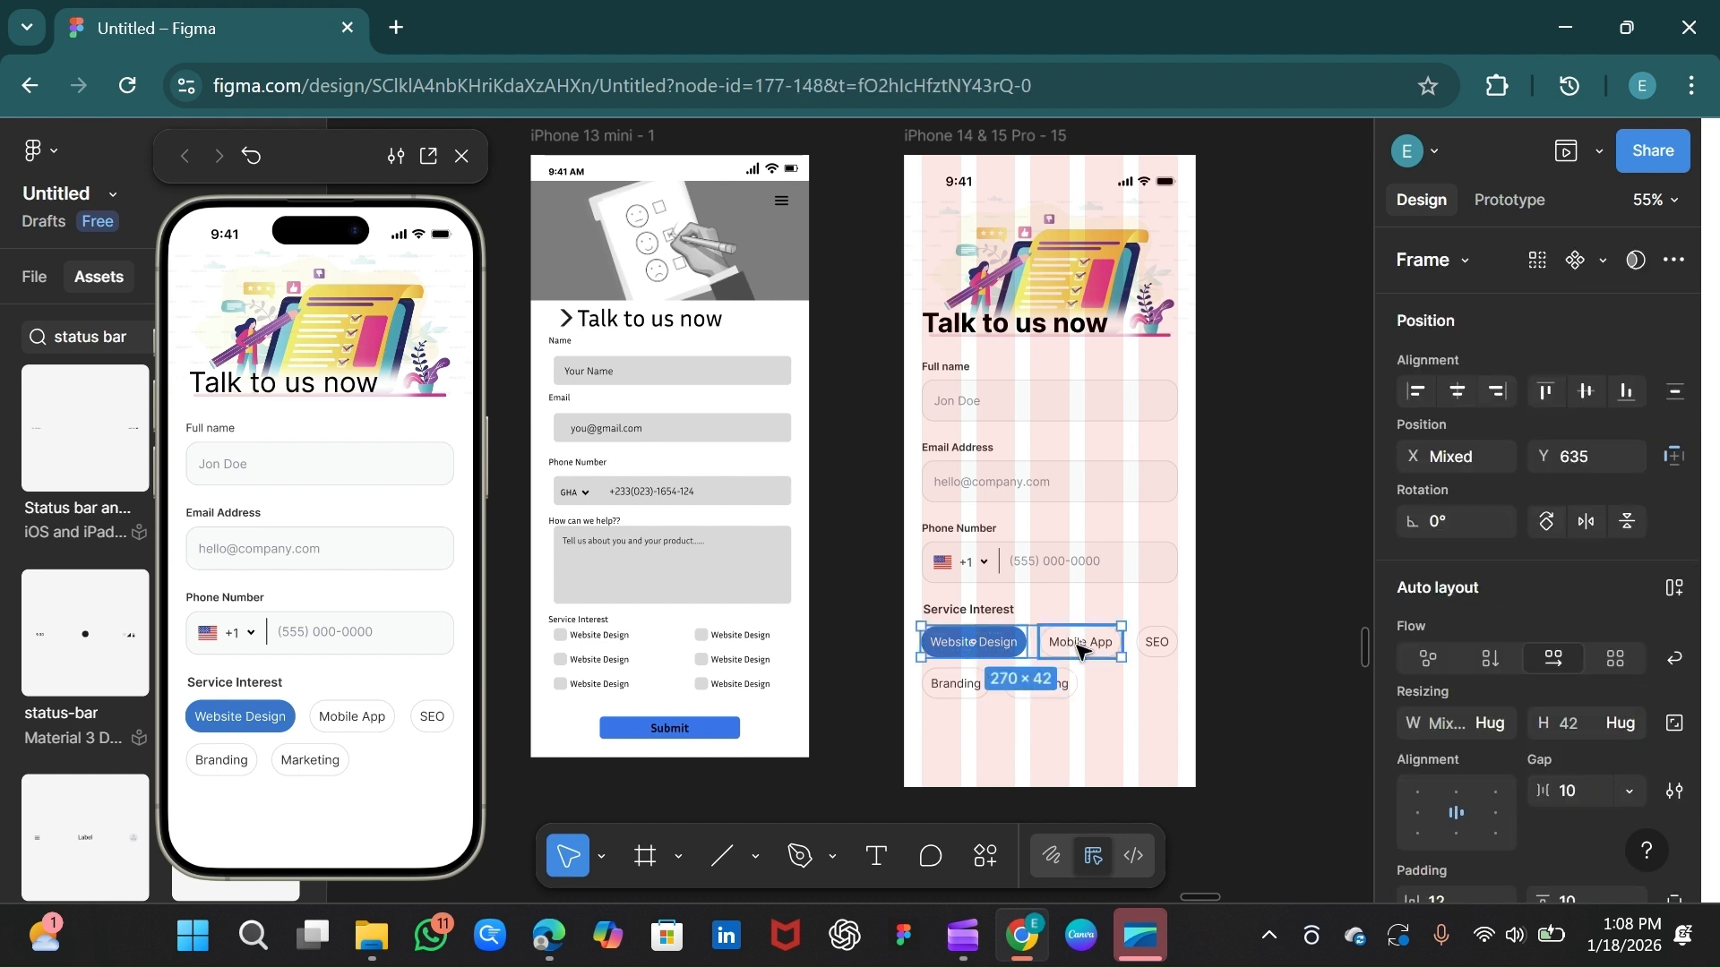
shift+click(1158, 645)
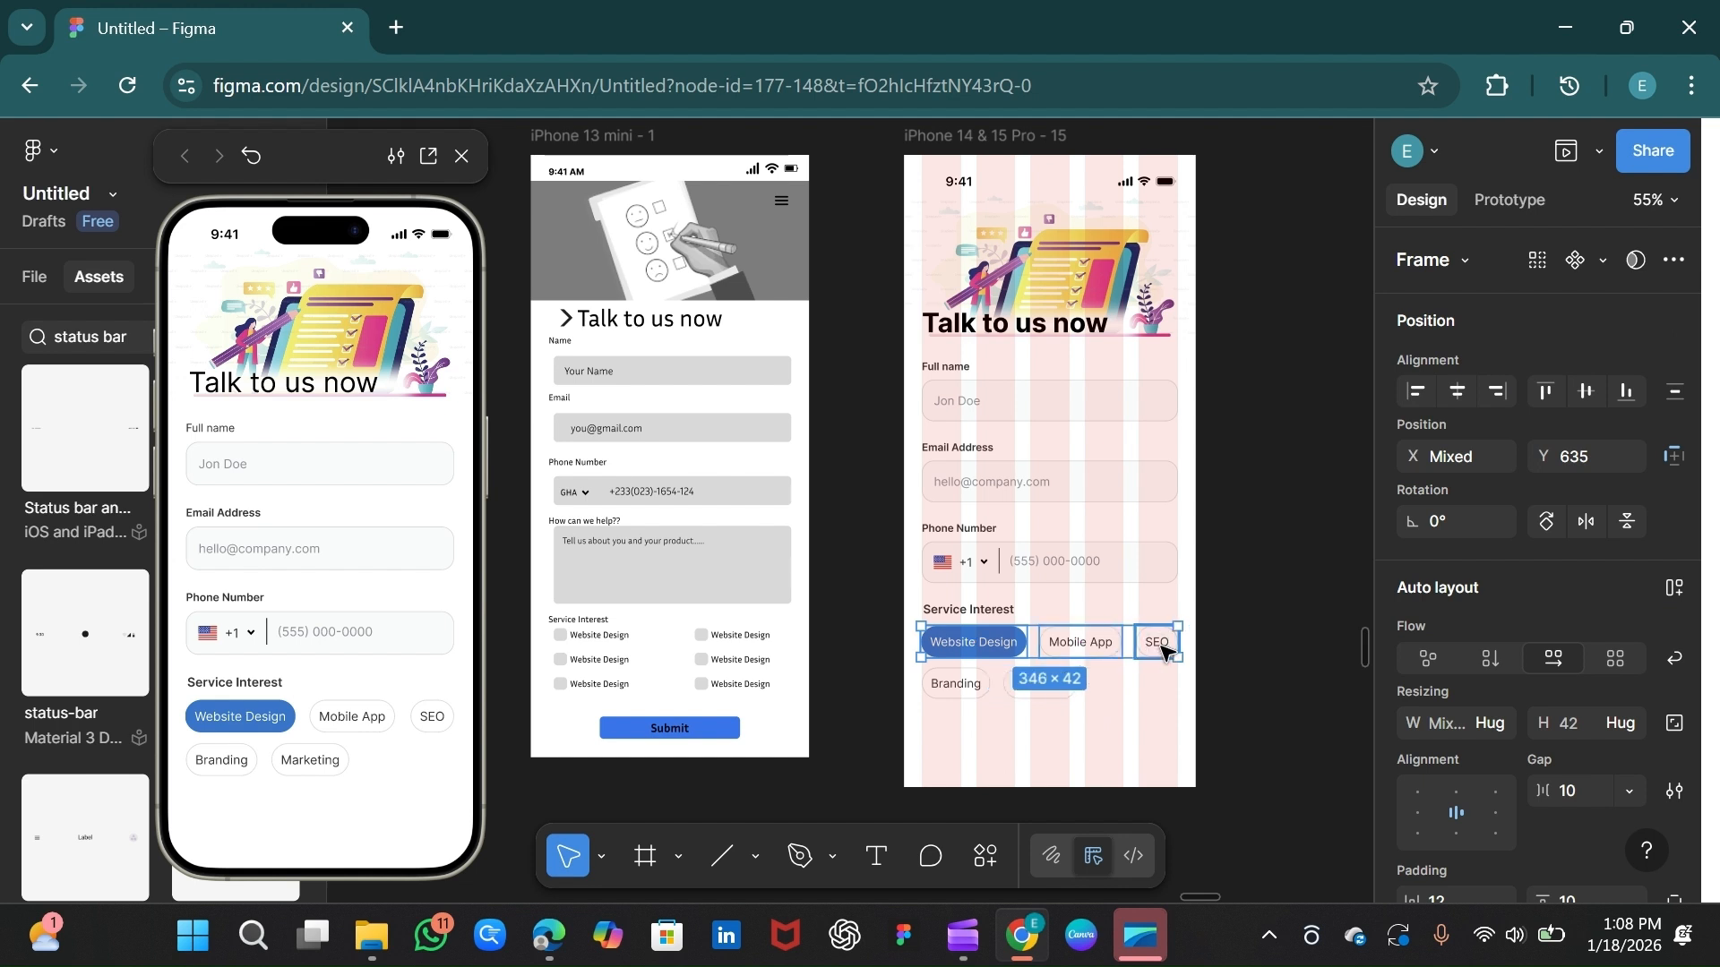
key(shift+a)
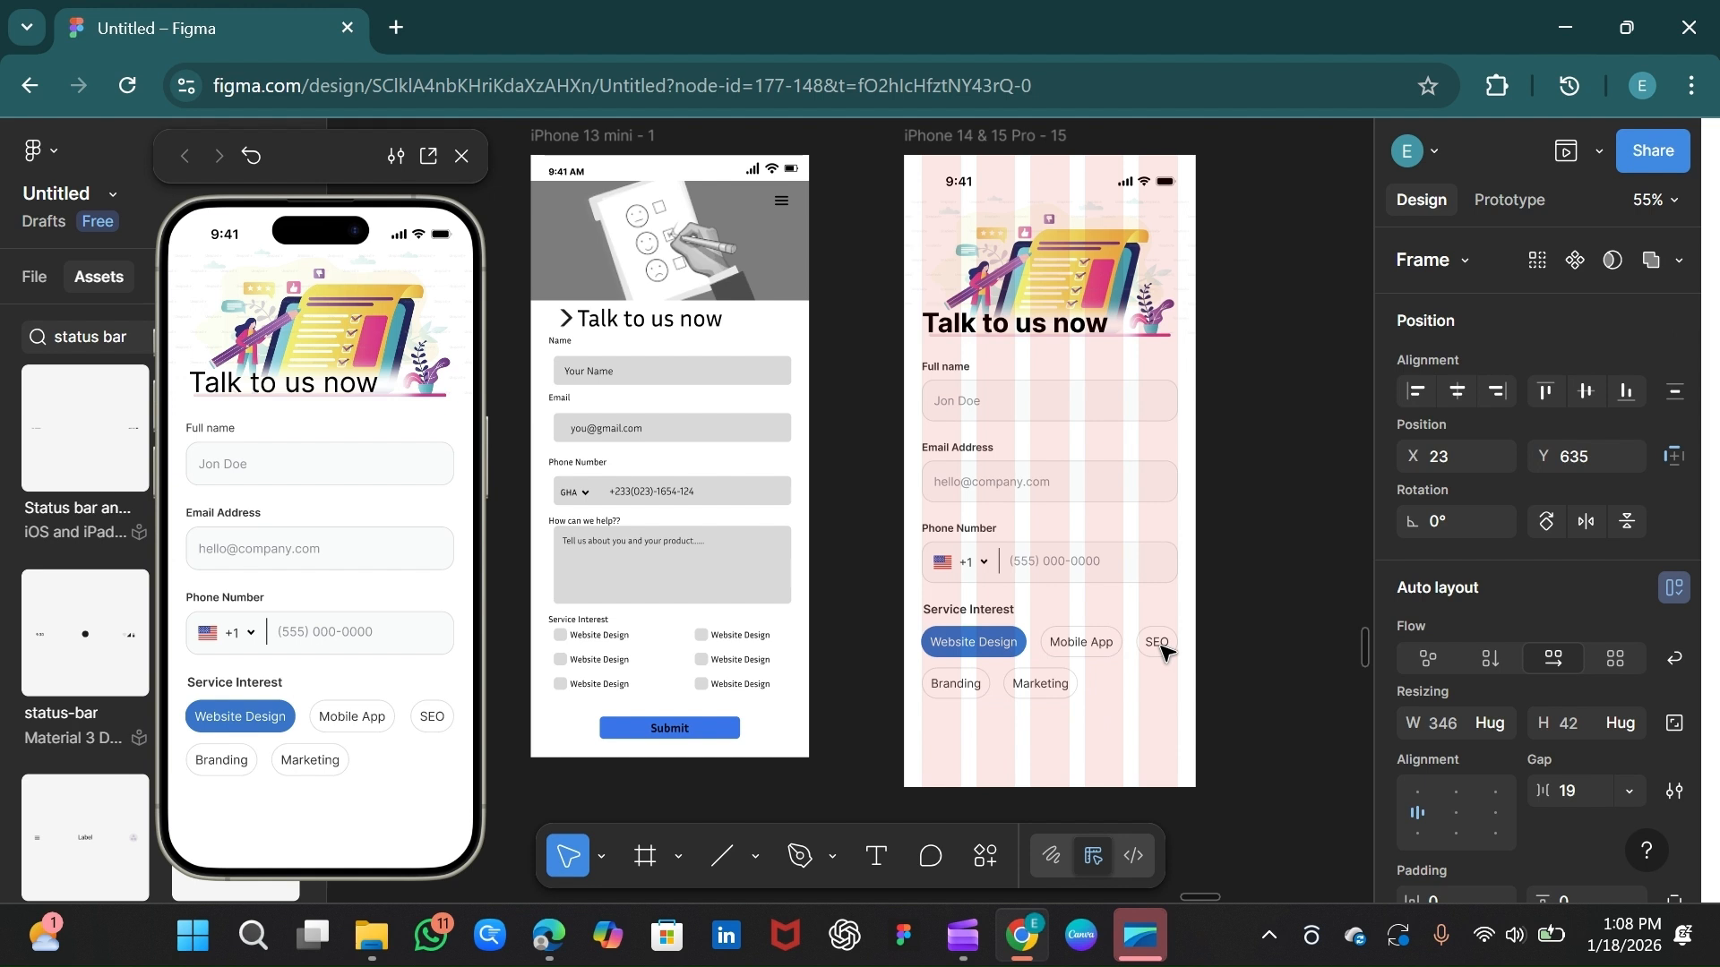
Step: Combine the Branding and Marketing chips into an auto layout row with a gap of 19
click(952, 685)
shift+click(1050, 698)
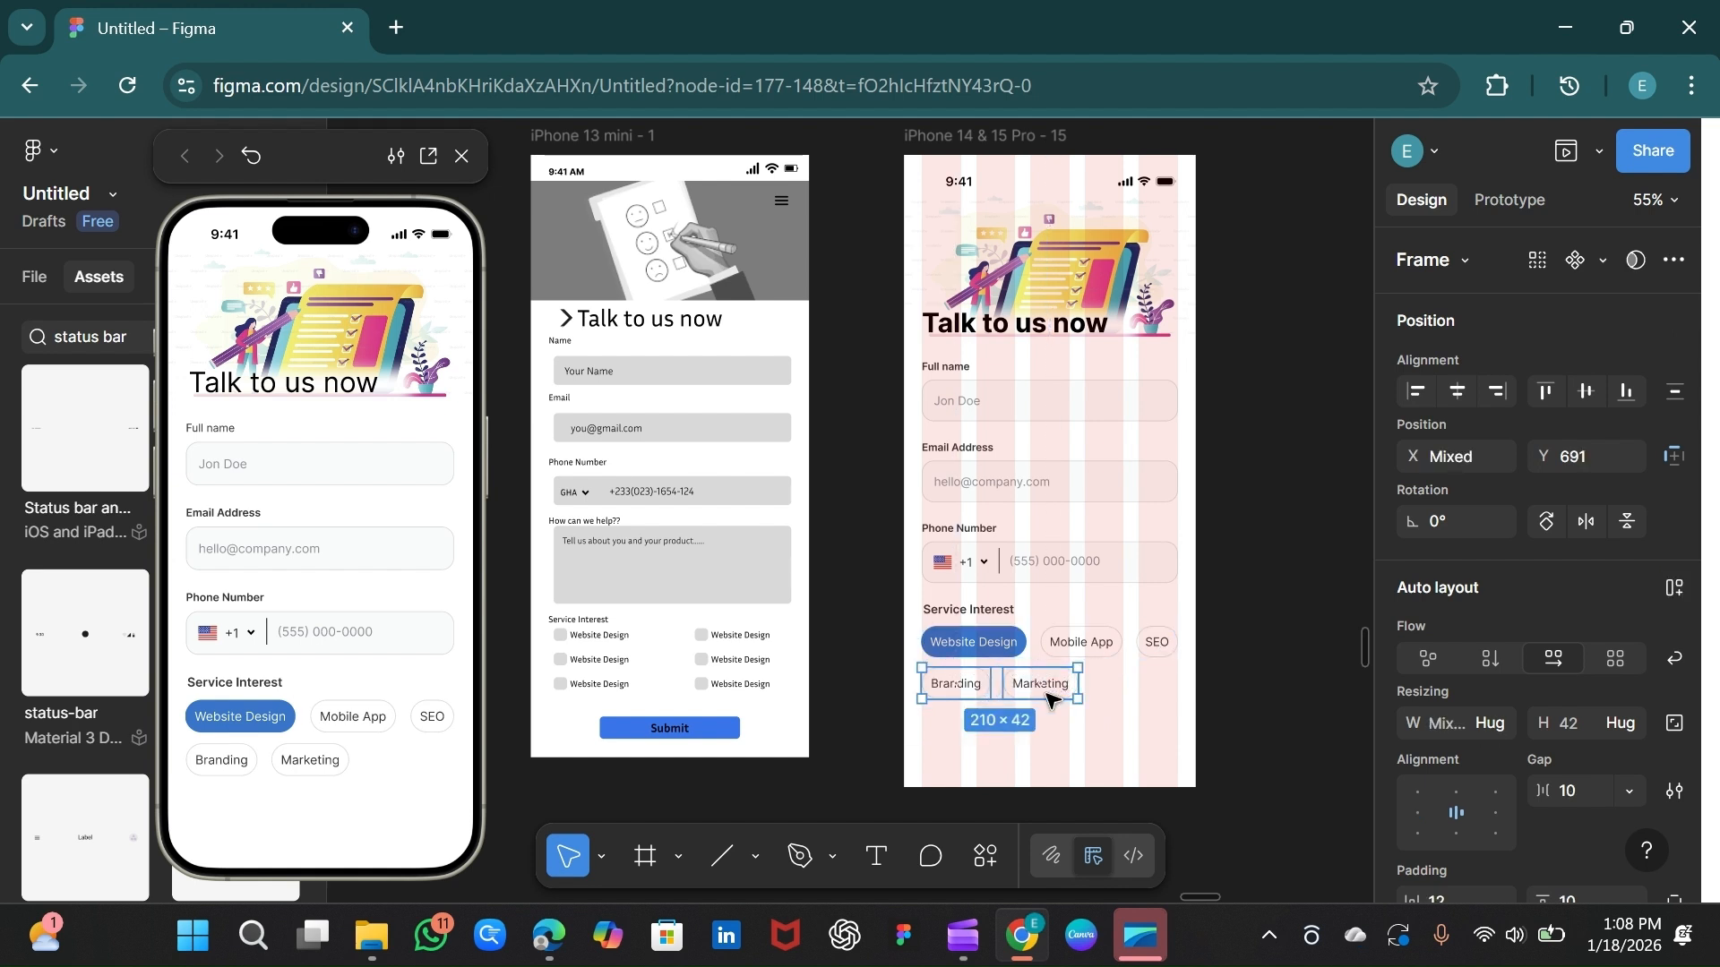
key(shift+a)
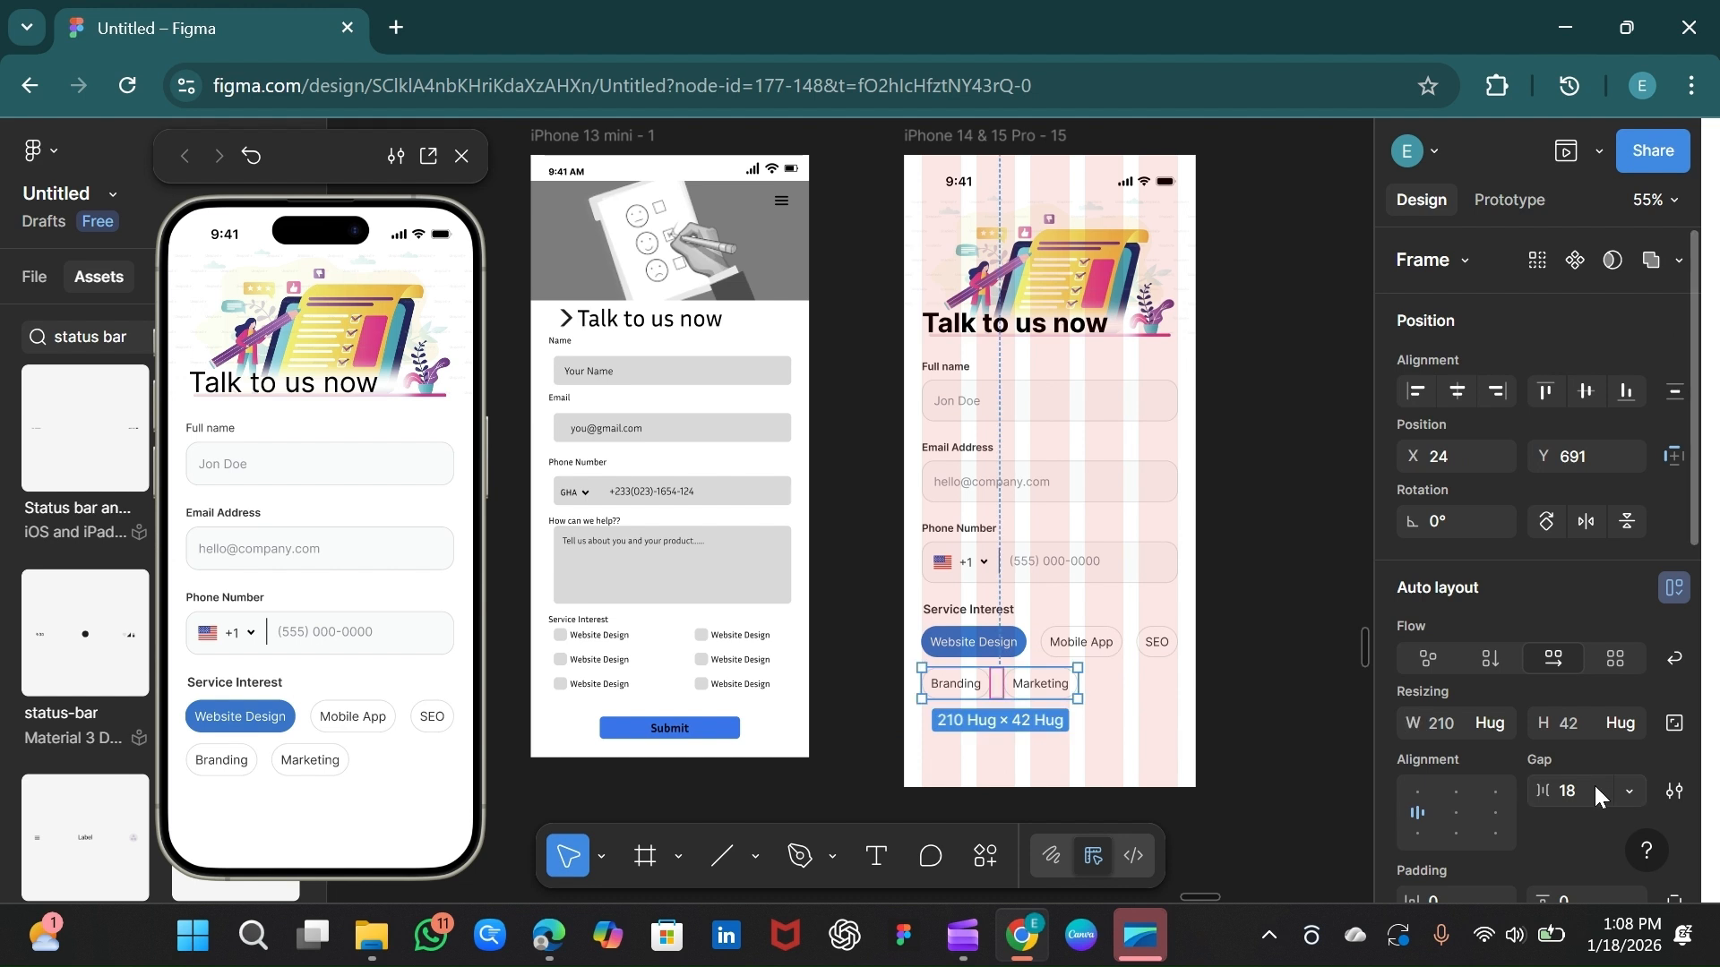
click(1594, 788)
key(Return)
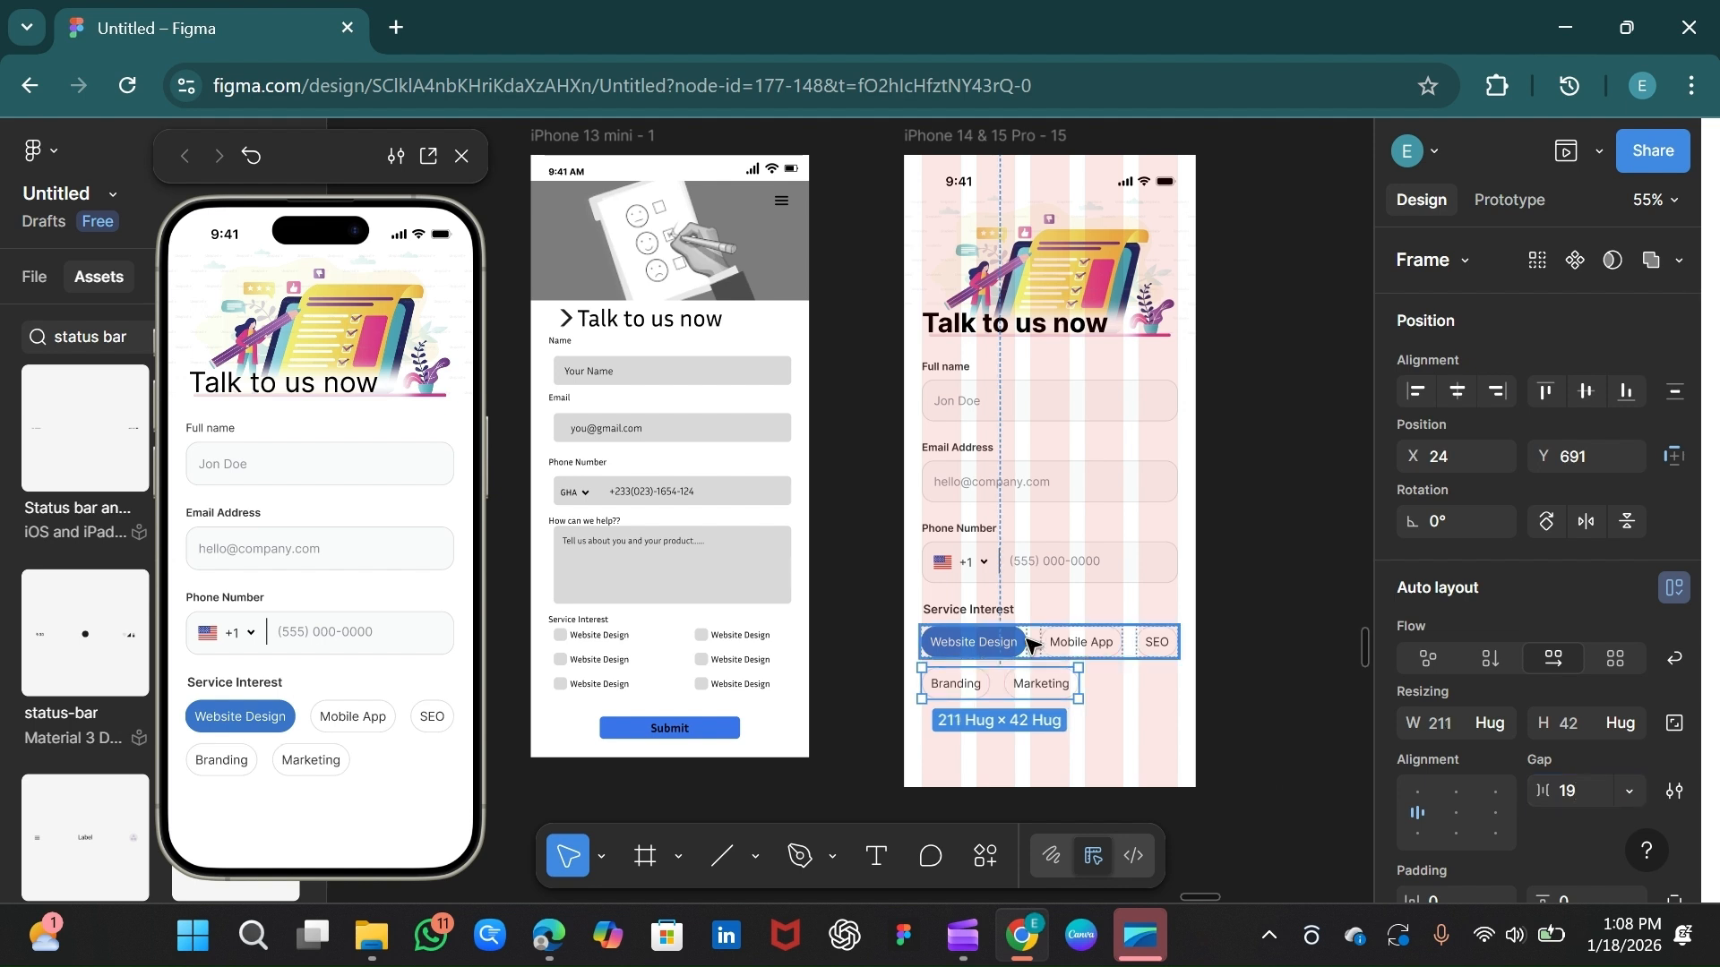
Step: Select both chip rows and set the vertical spacing between them to 16
shift+click(1032, 645)
click(1569, 788)
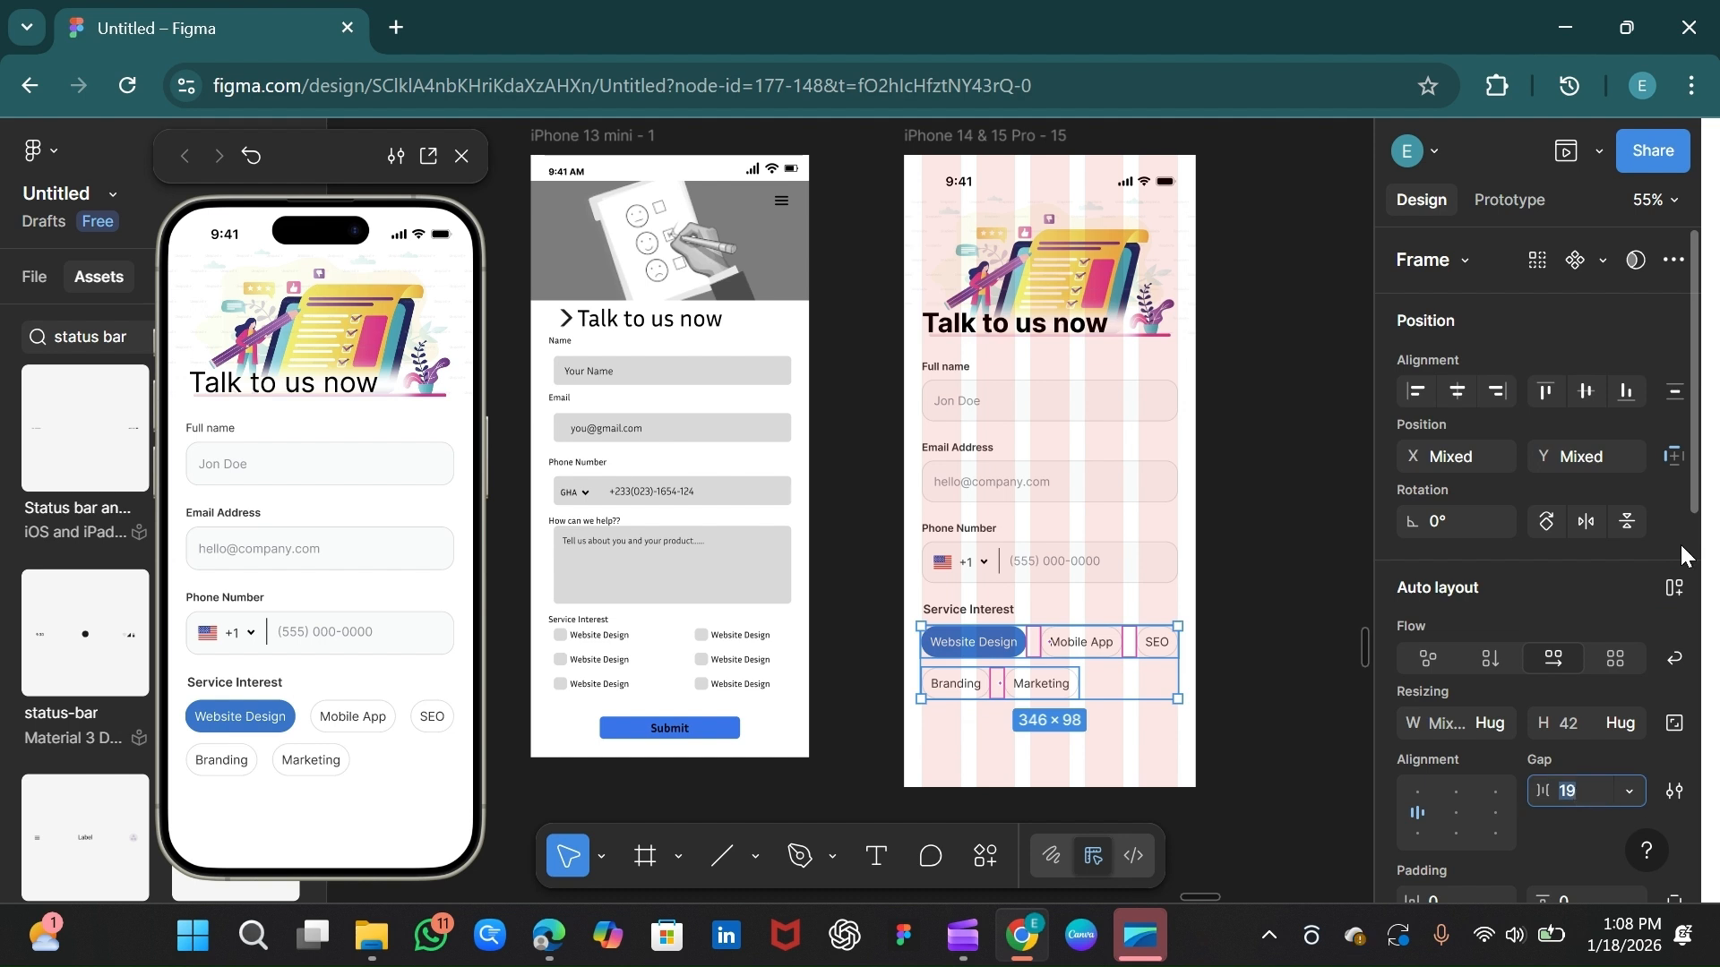
scroll(1681, 545, down, 3)
click(1448, 665)
key(BackSpace)
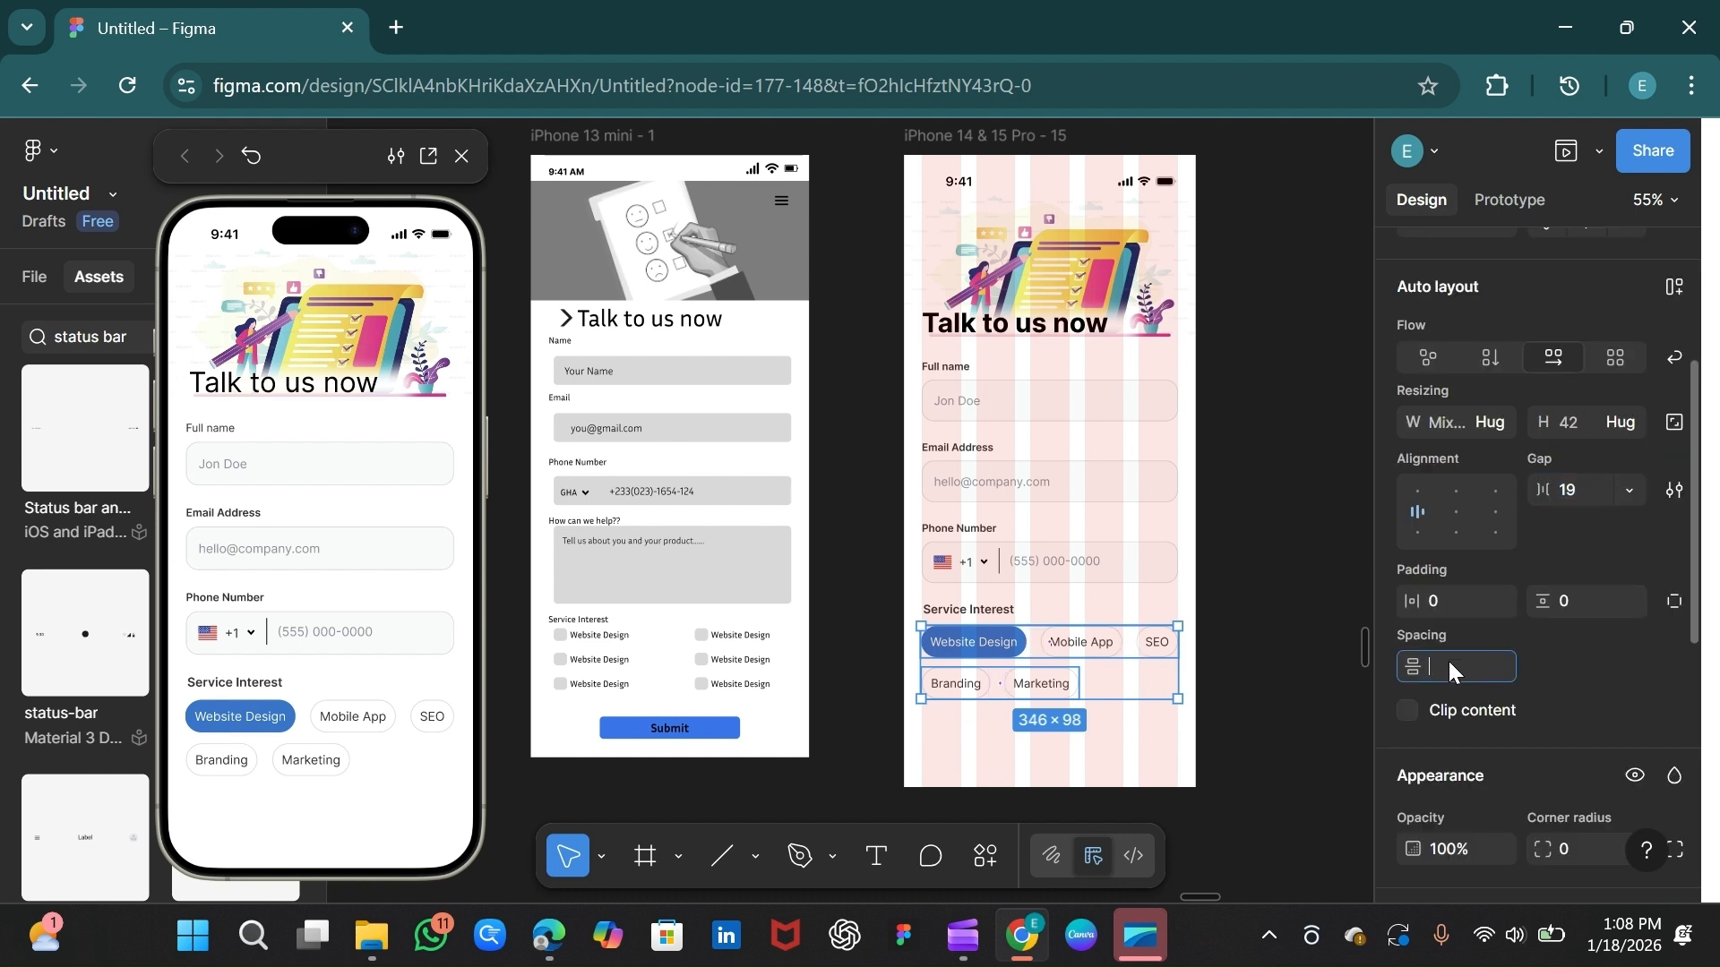
key(Return)
click(1448, 662)
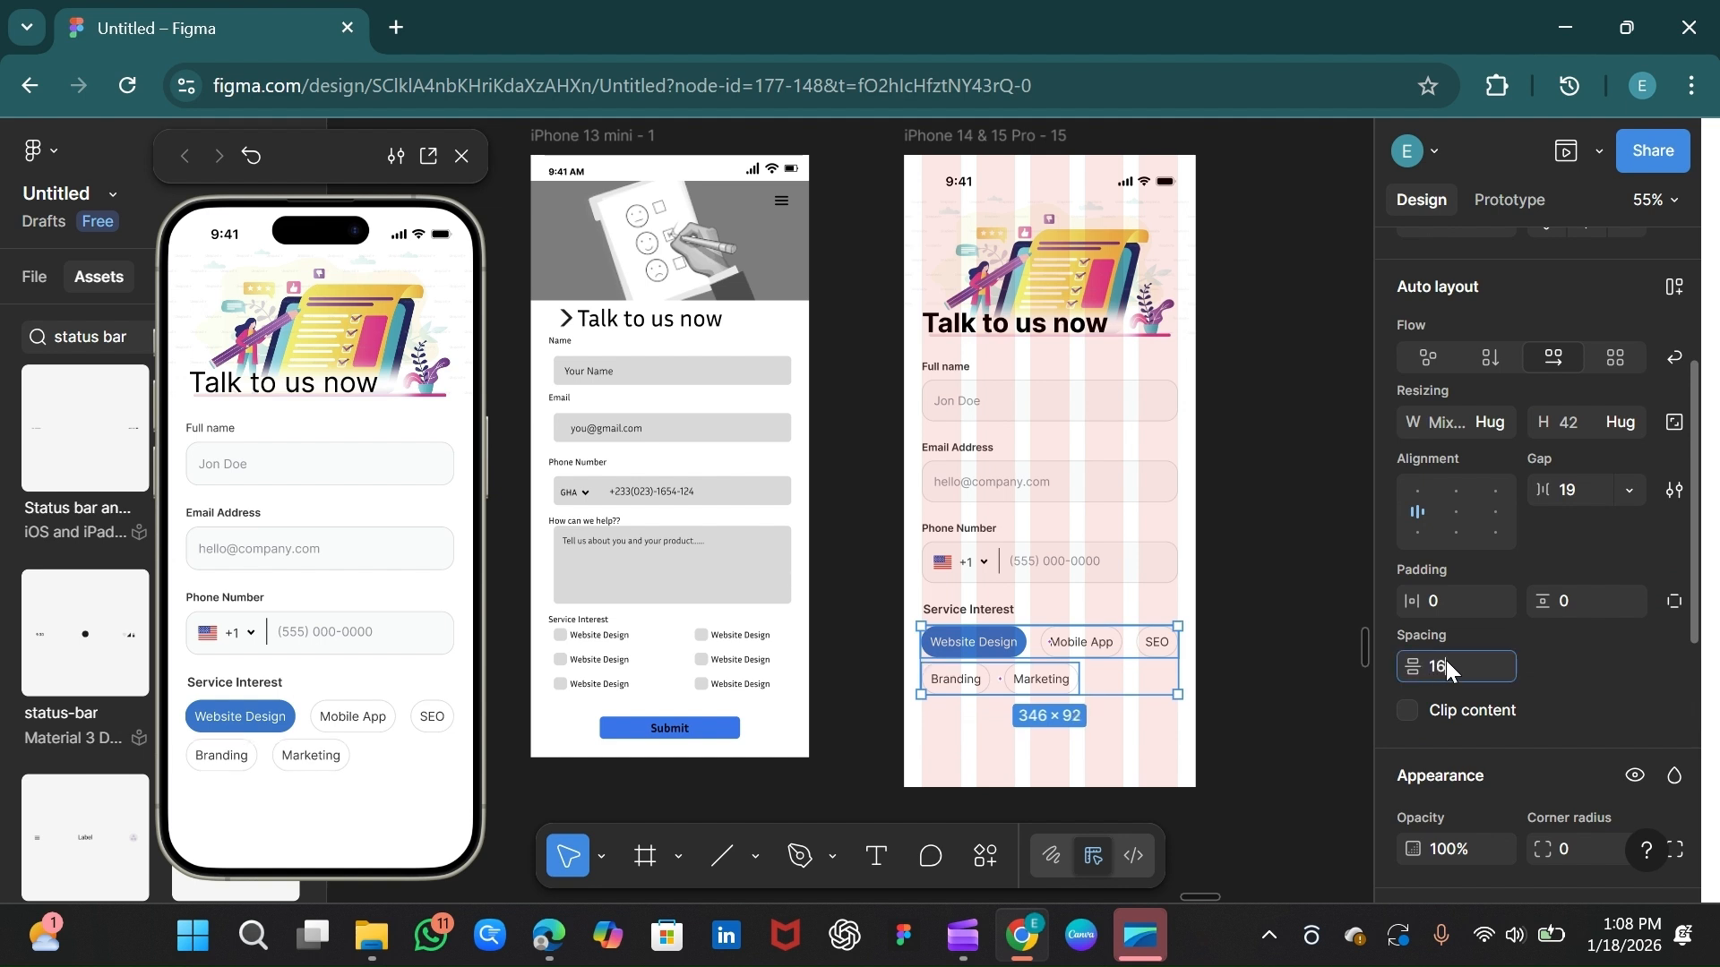
text(16)
key(Return)
click(1449, 659)
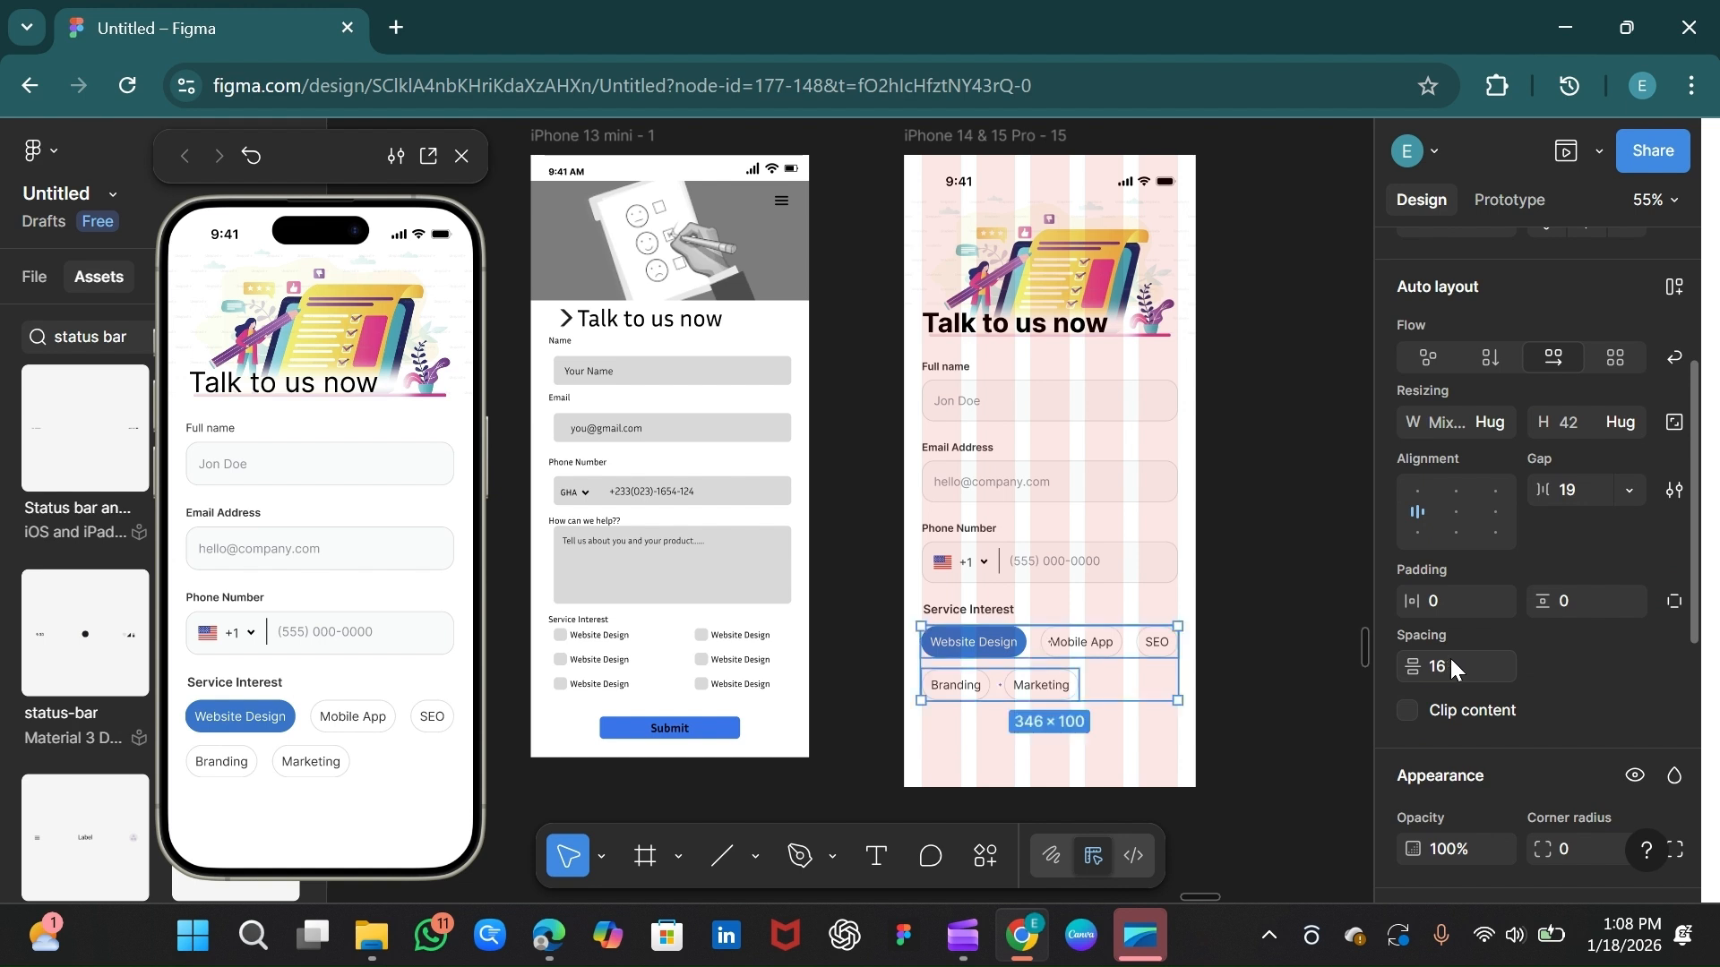
Step: Set the vertical spacing between the two chip rows to 12 and wrap both rows in one vertical auto layout
text(12)
key(Return)
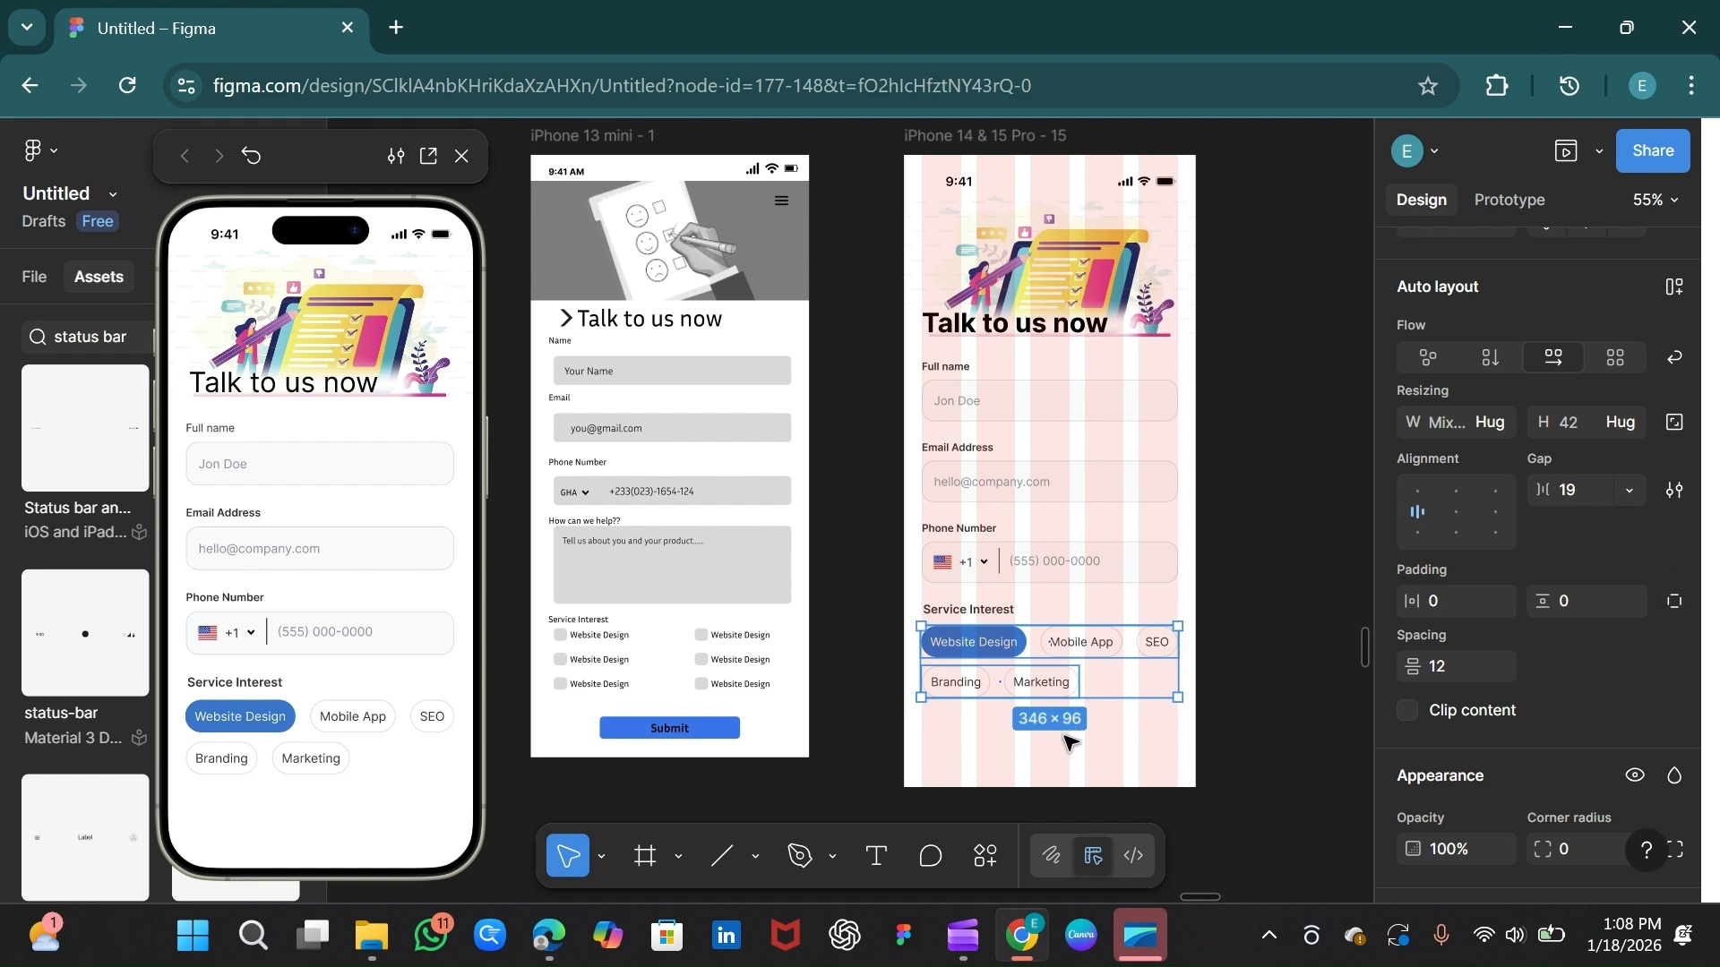
key(shift+v)
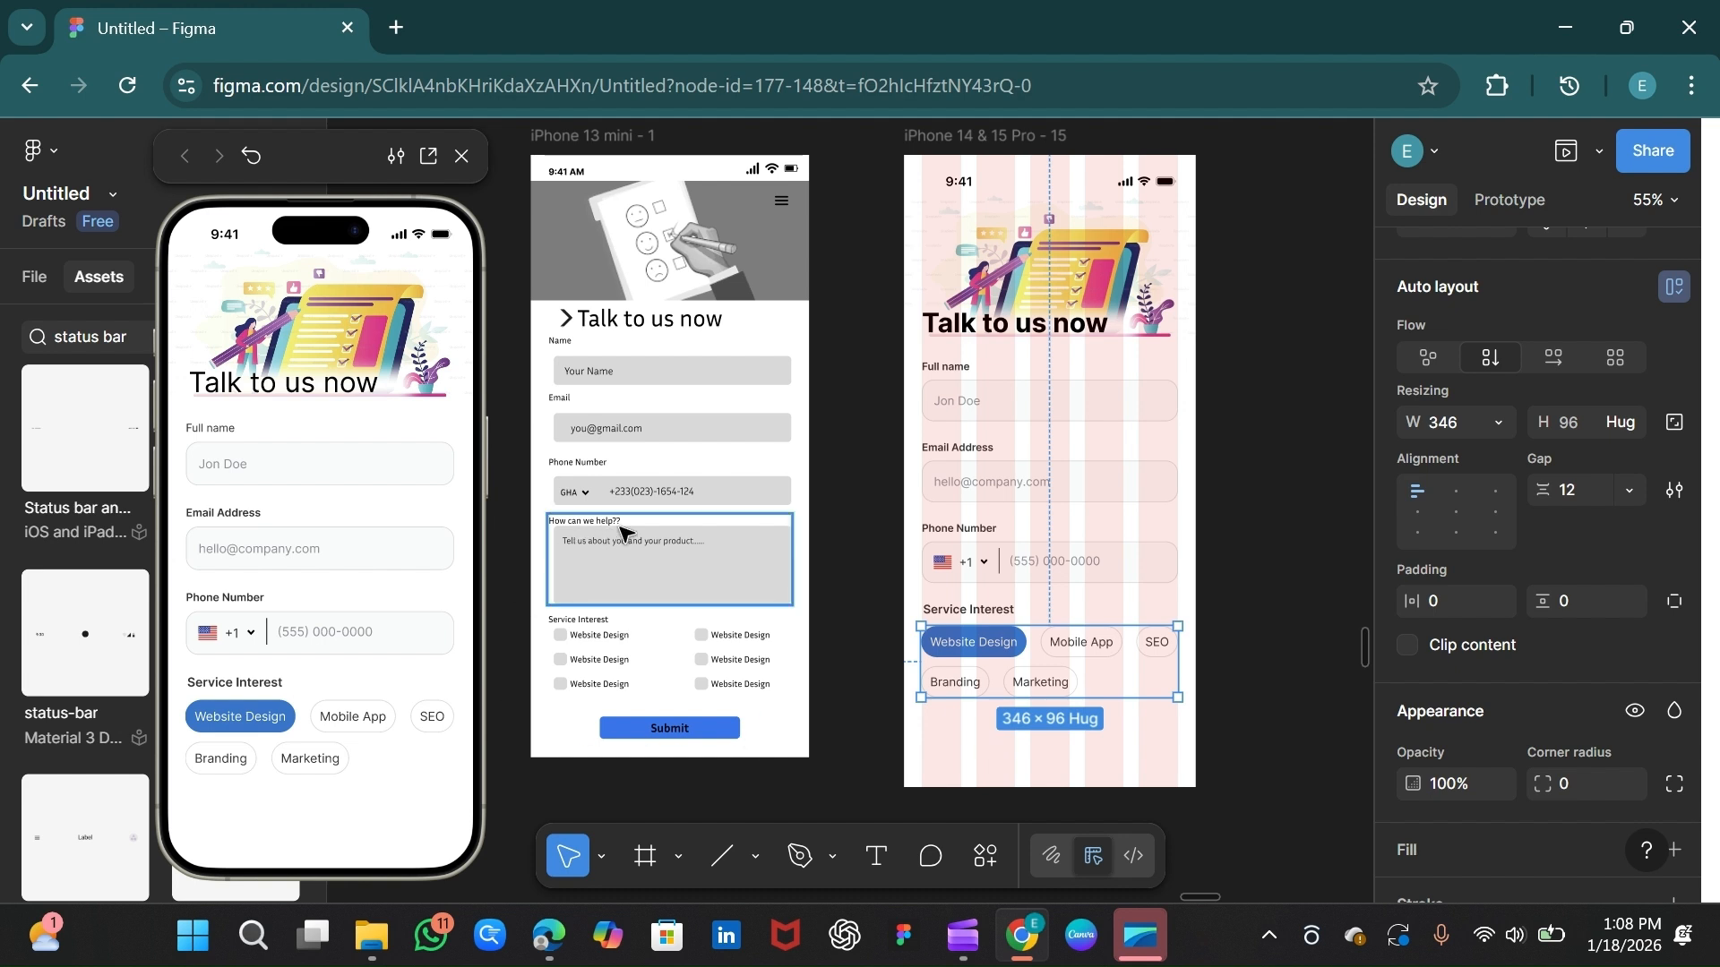
Step: Duplicate the Email Address field group below the service chips at a vertical spacing of 24
click(980, 486)
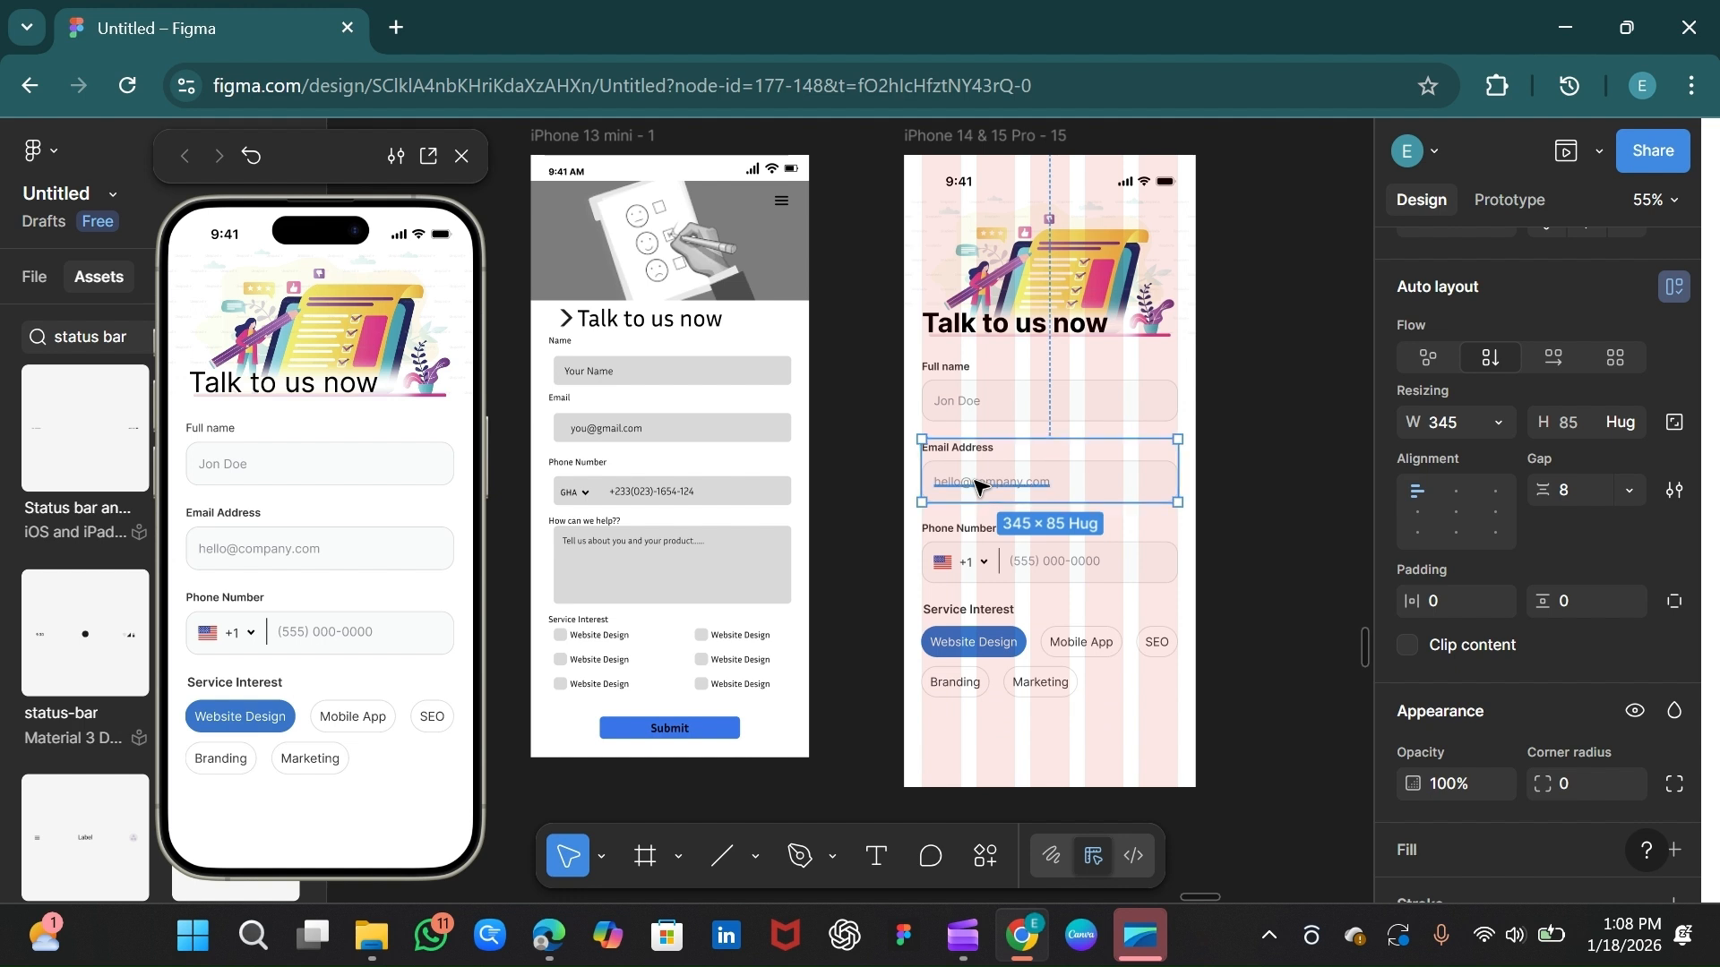
drag(980, 486, 981, 758)
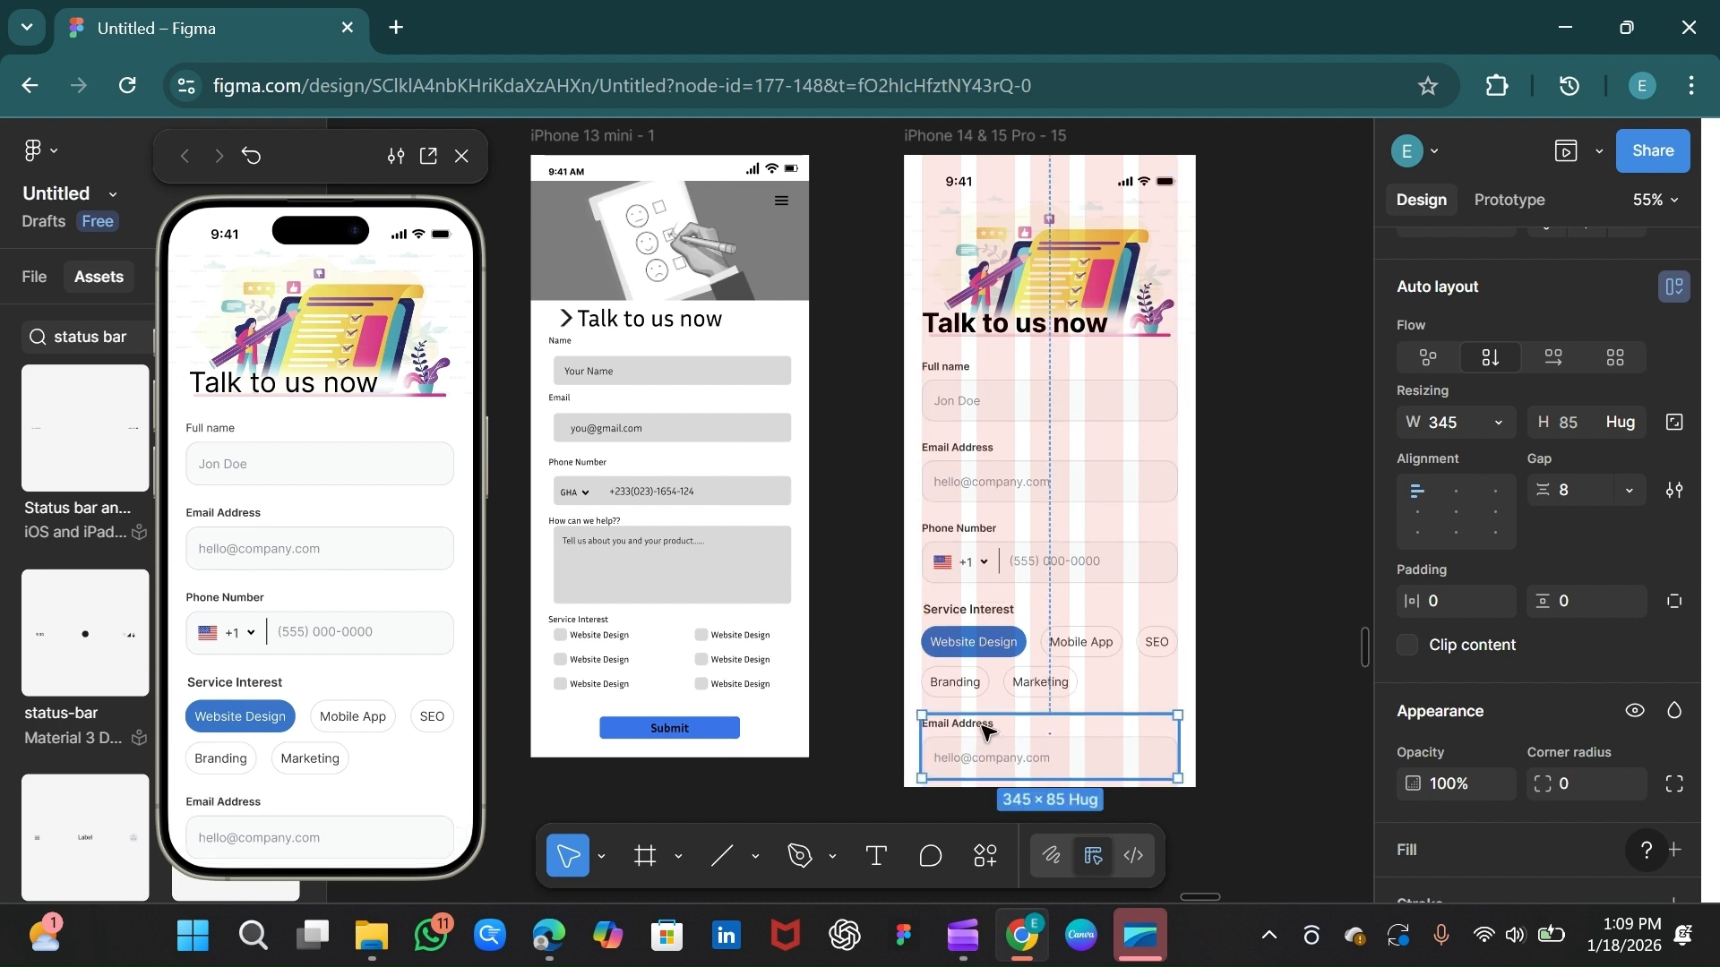
shift+click(1008, 686)
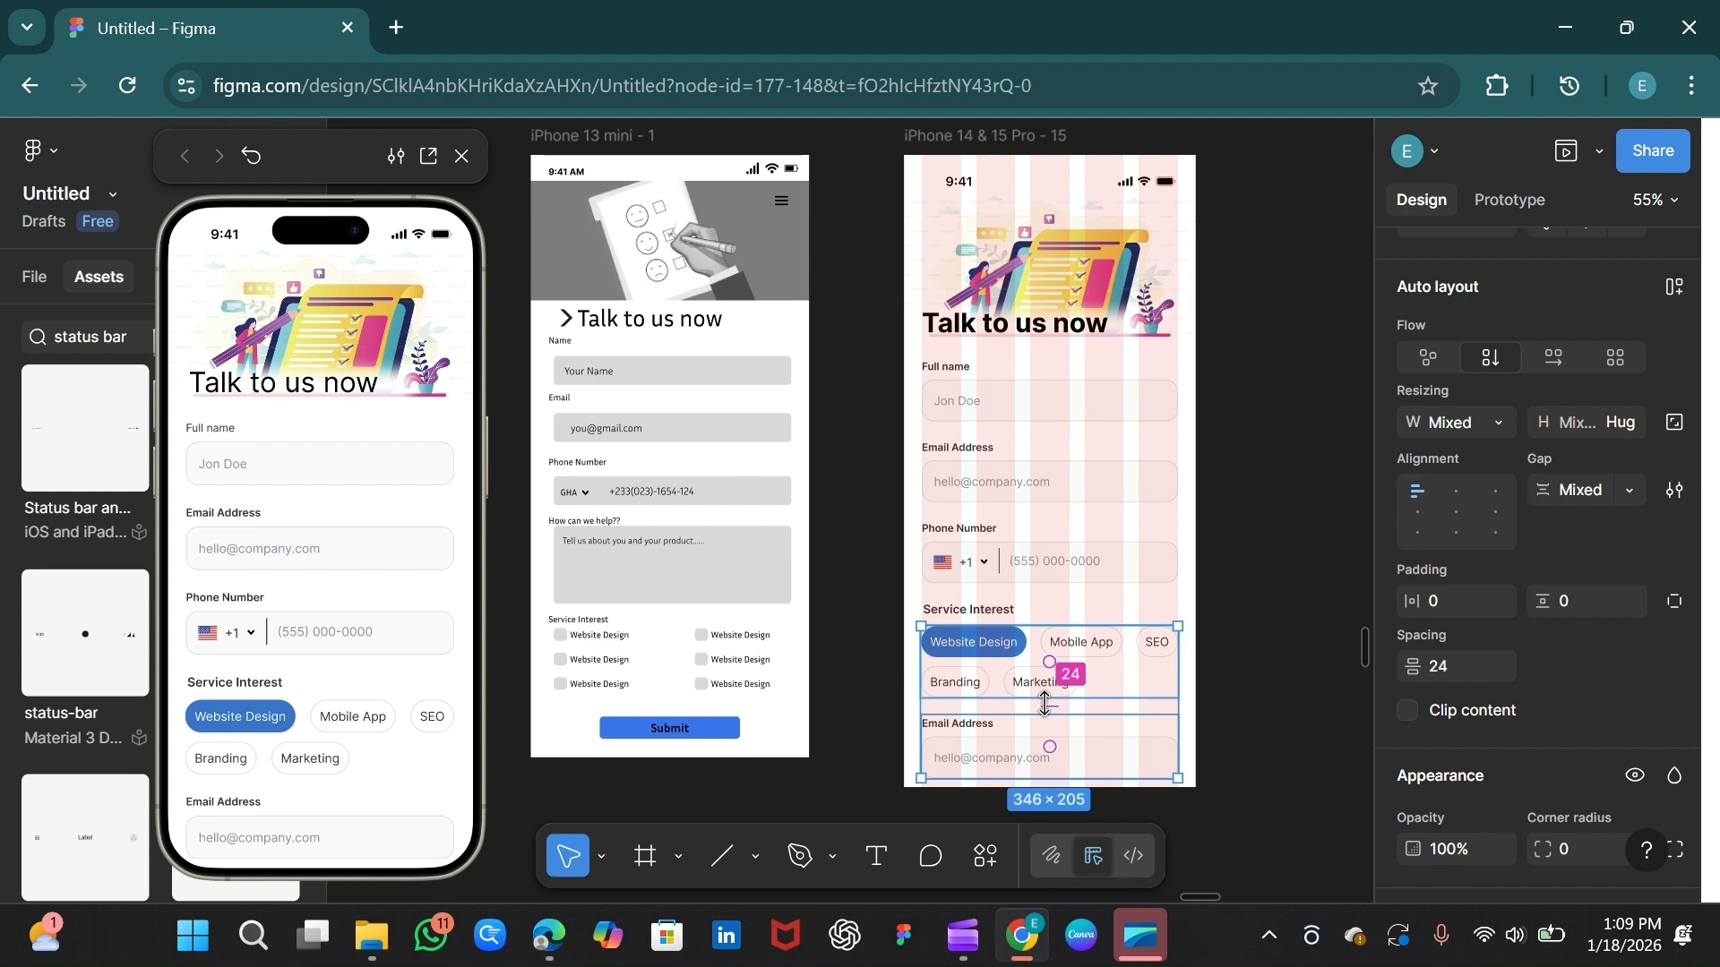
click(1287, 535)
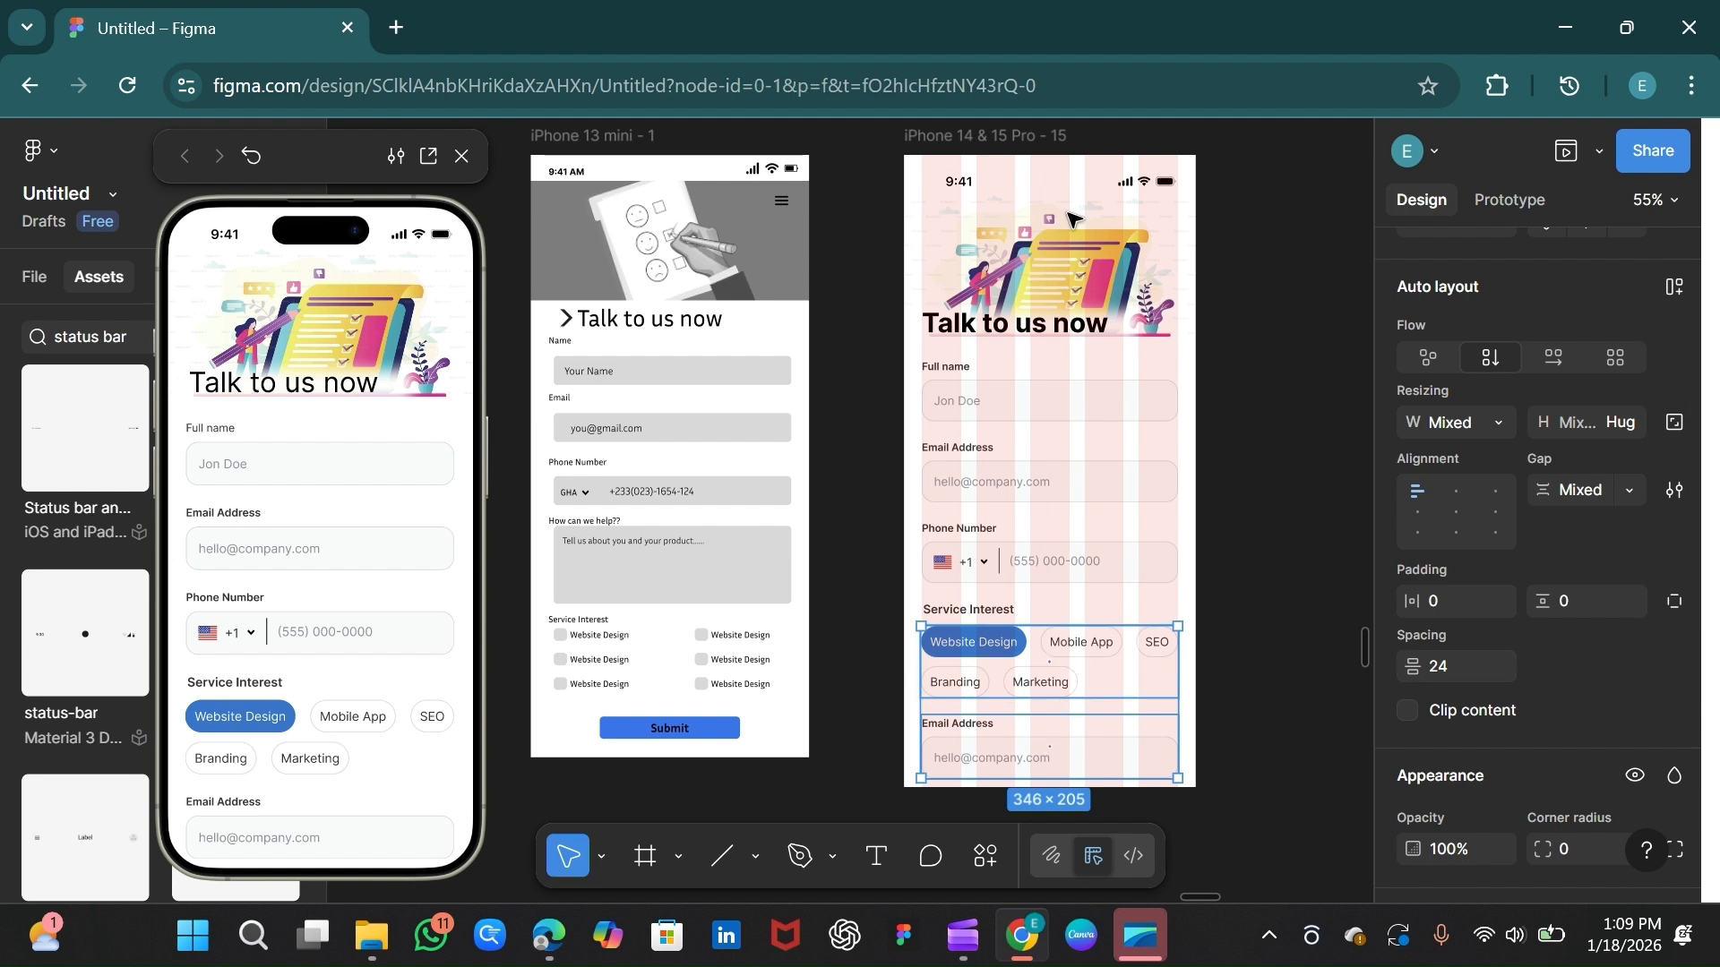
click(996, 143)
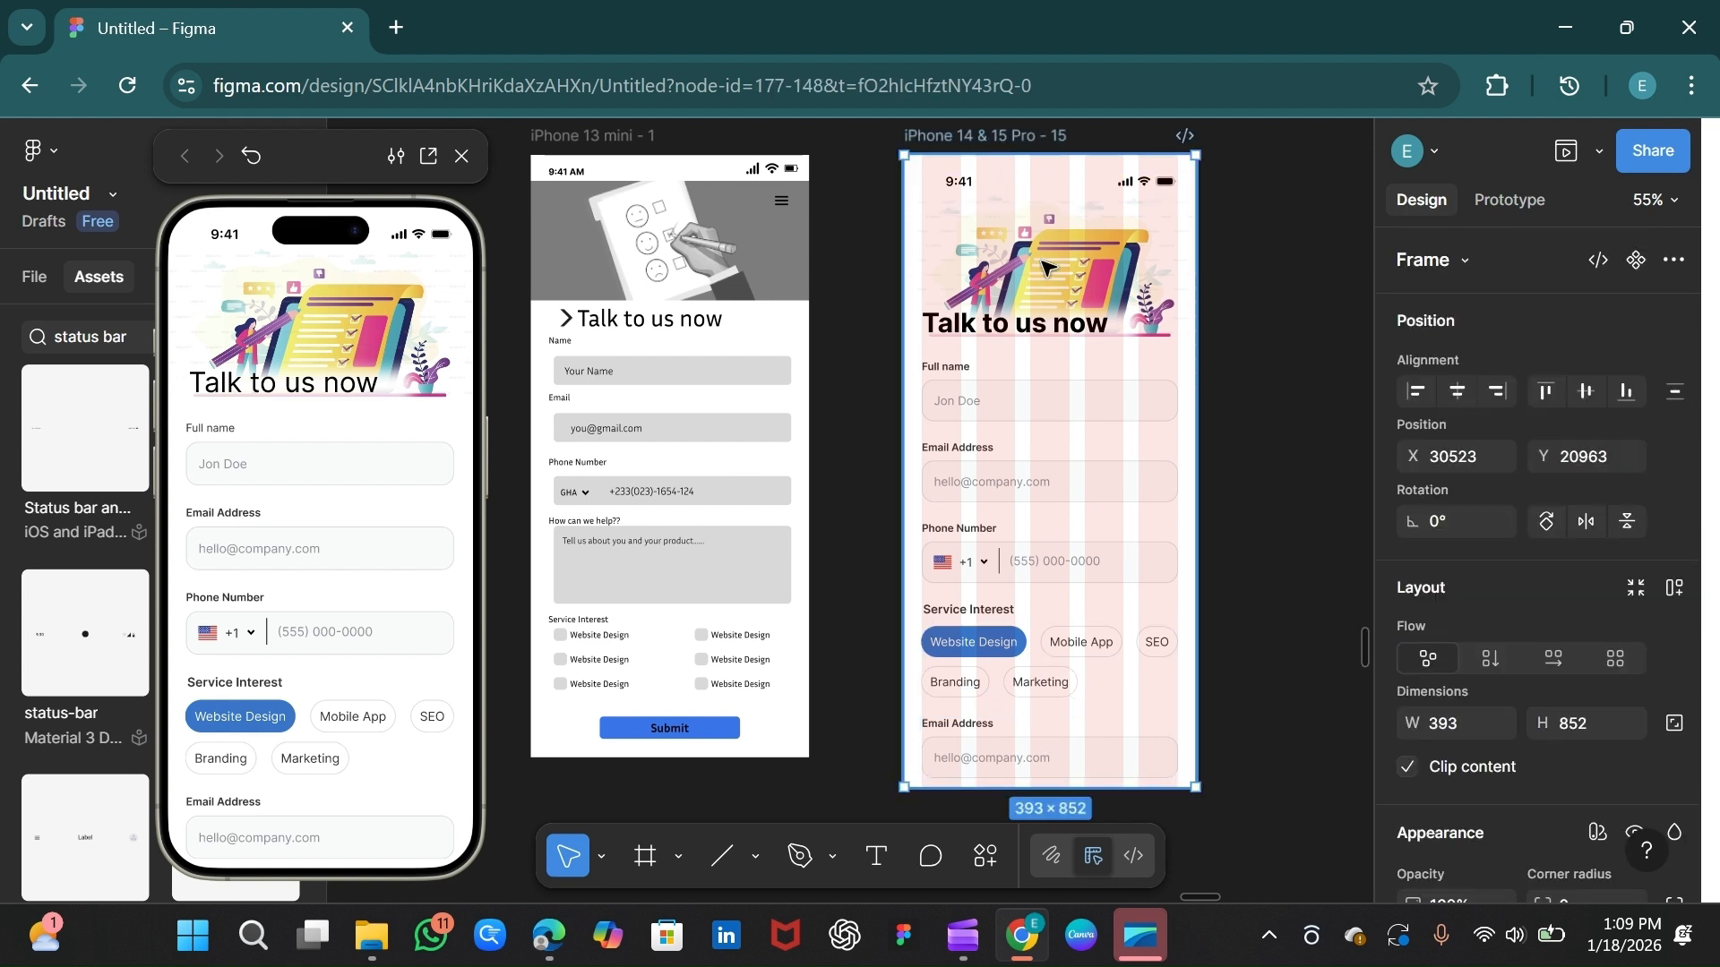
drag(1026, 789, 1028, 835)
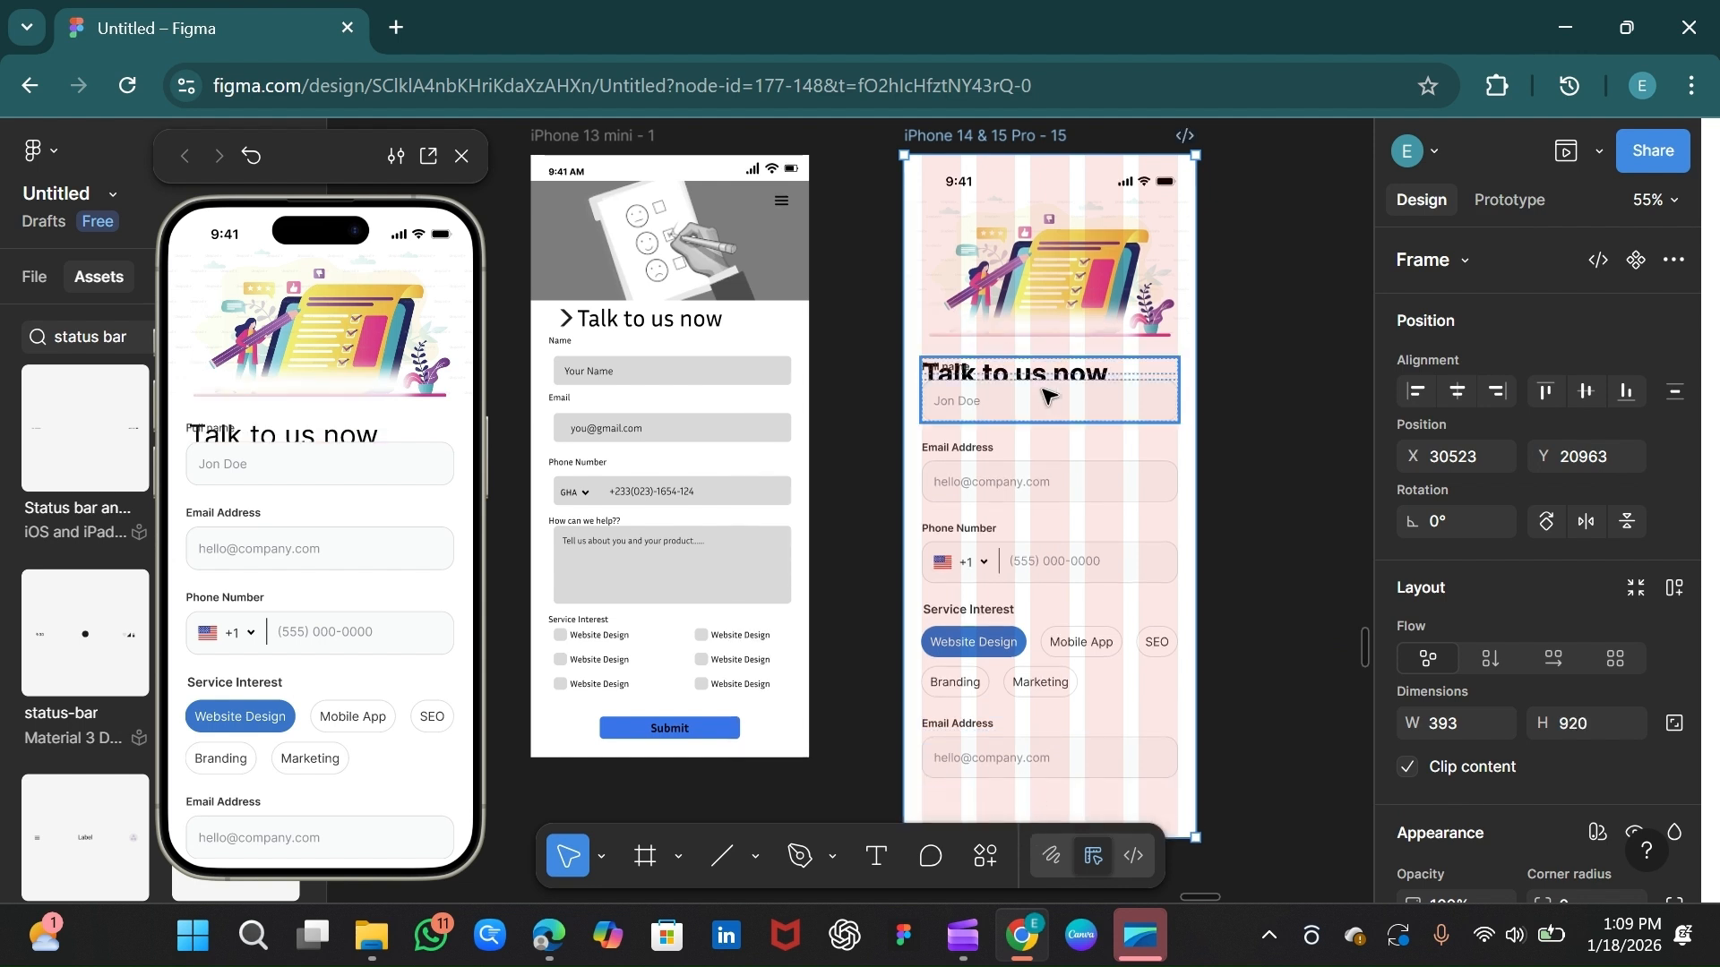
click(993, 384)
double_click(992, 384)
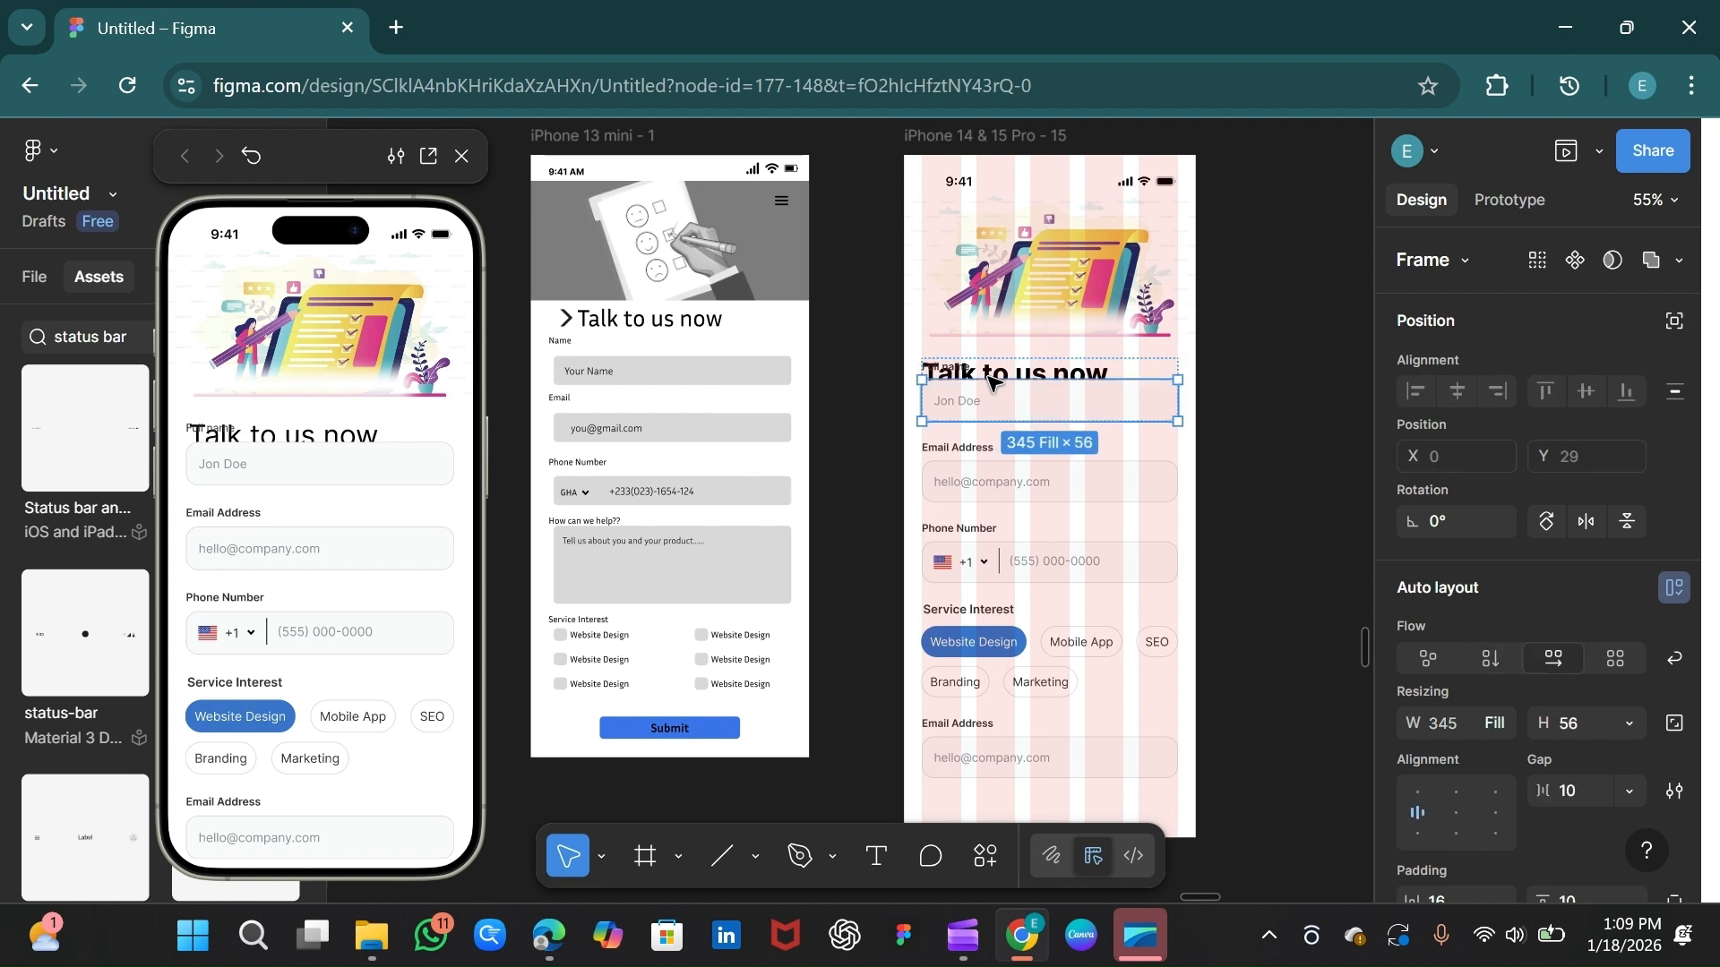
key(Escape)
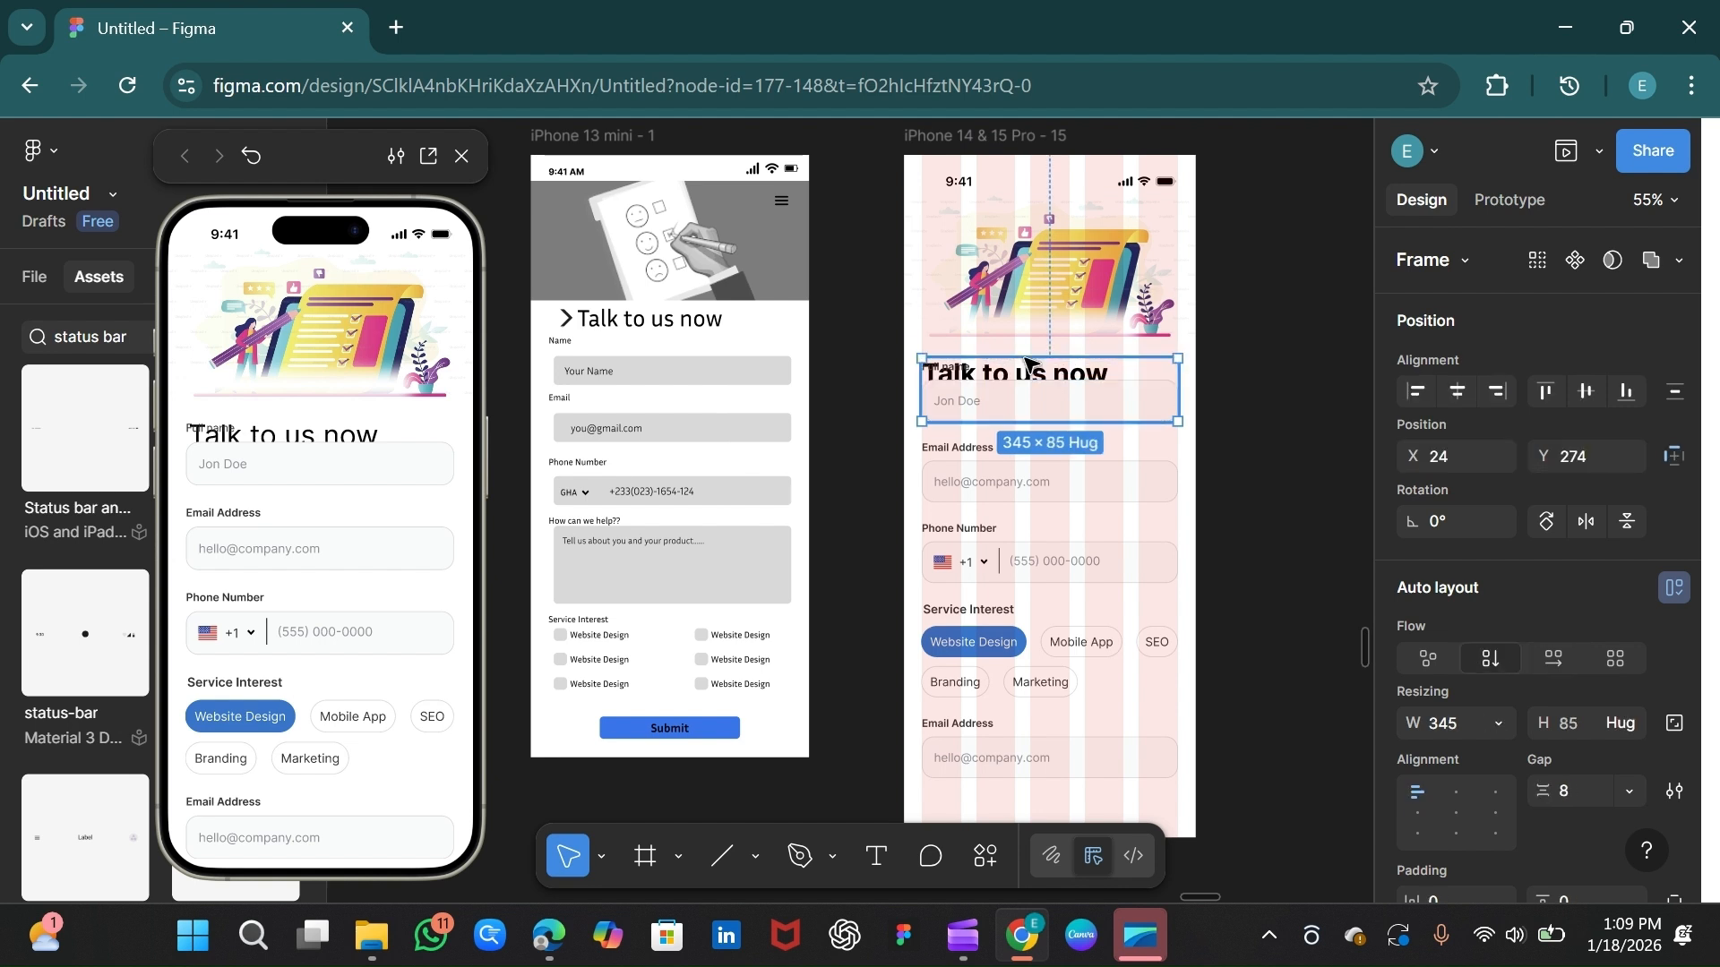
drag(1029, 364, 1029, 347)
key(ctrl+z)
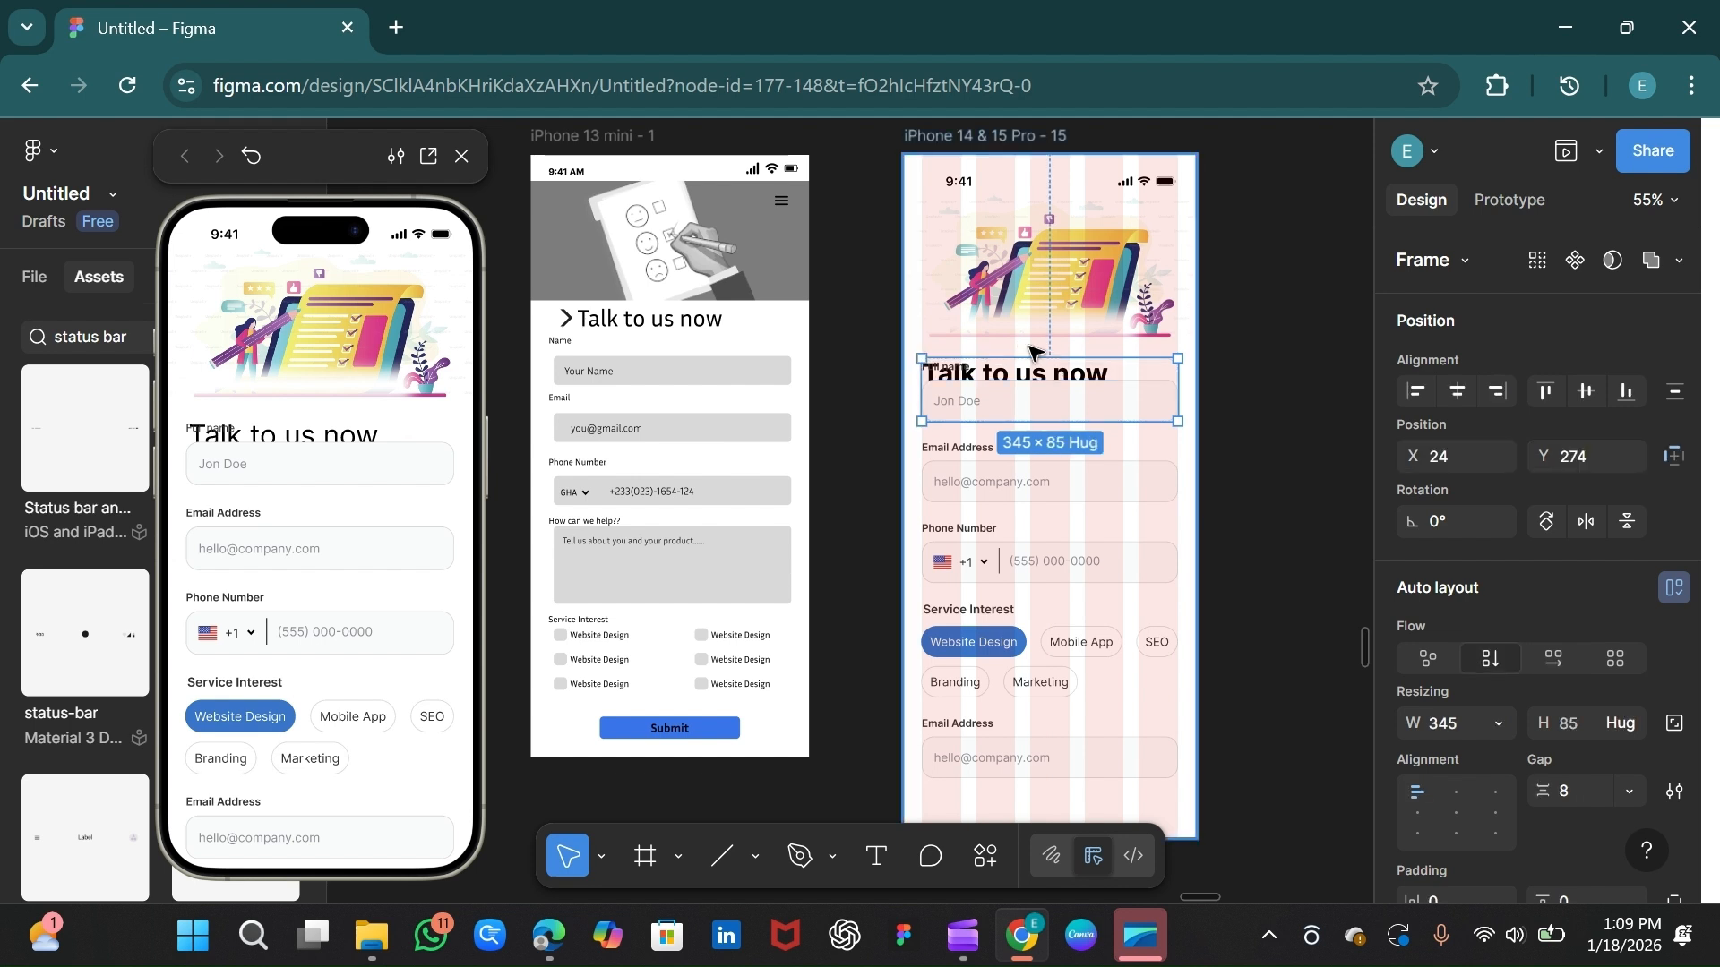
click(1034, 351)
key(ctrl+z)
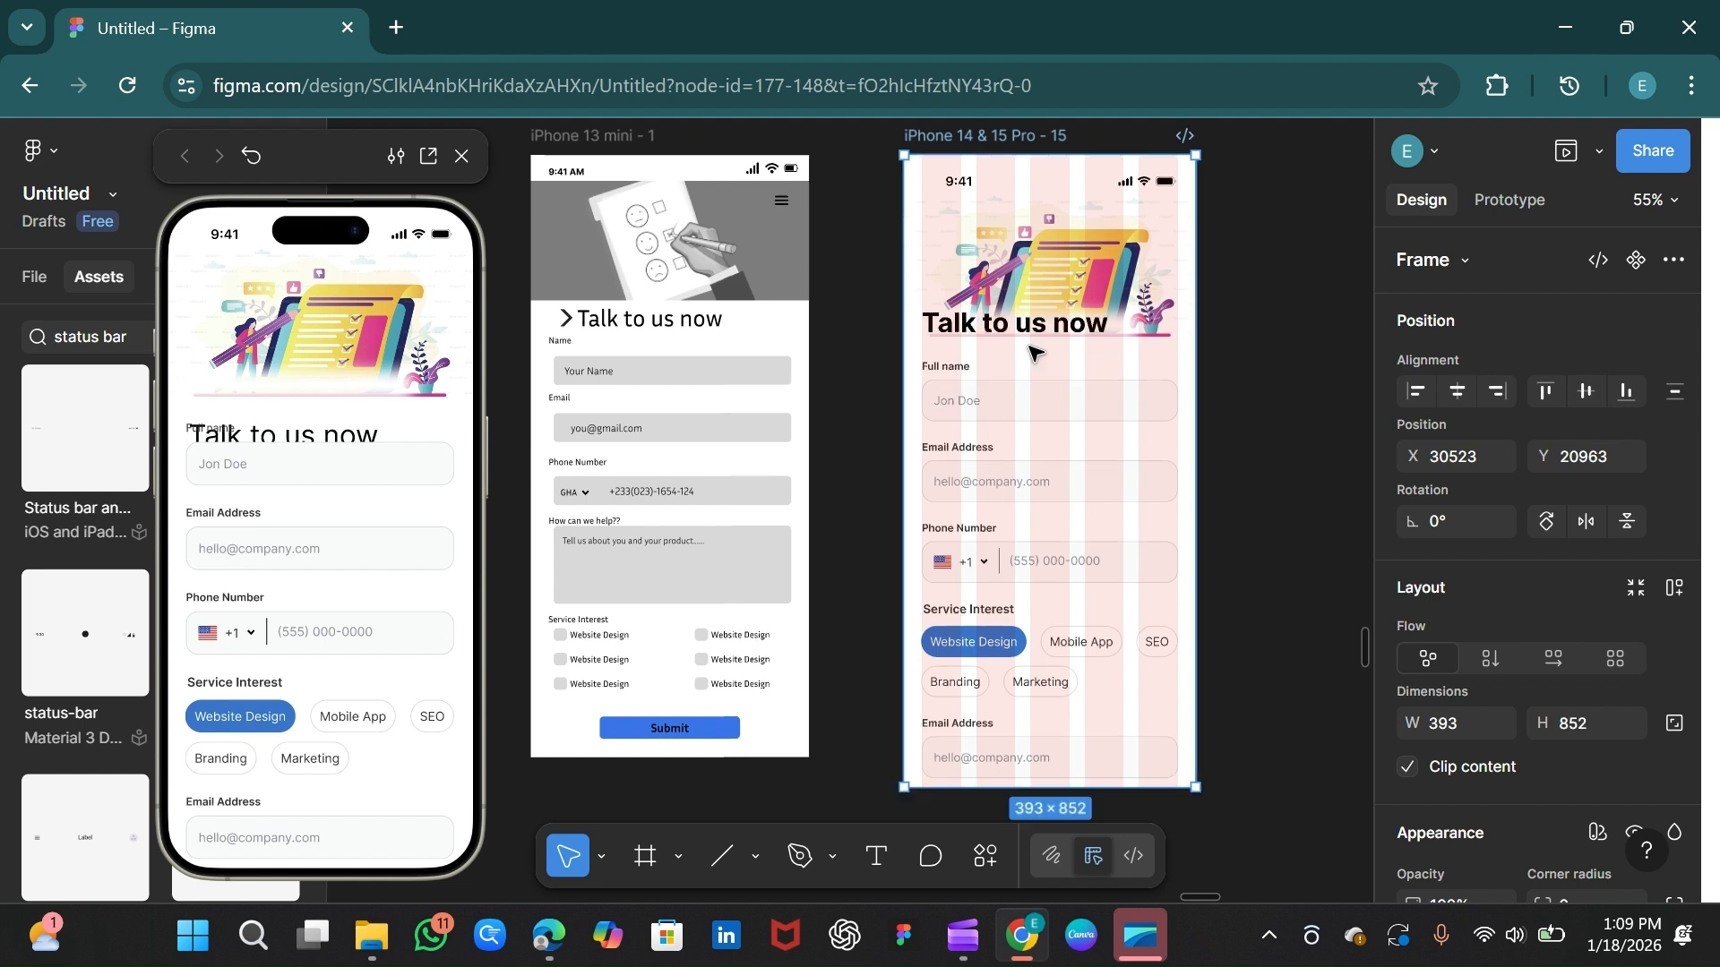
key(ctrl+z)
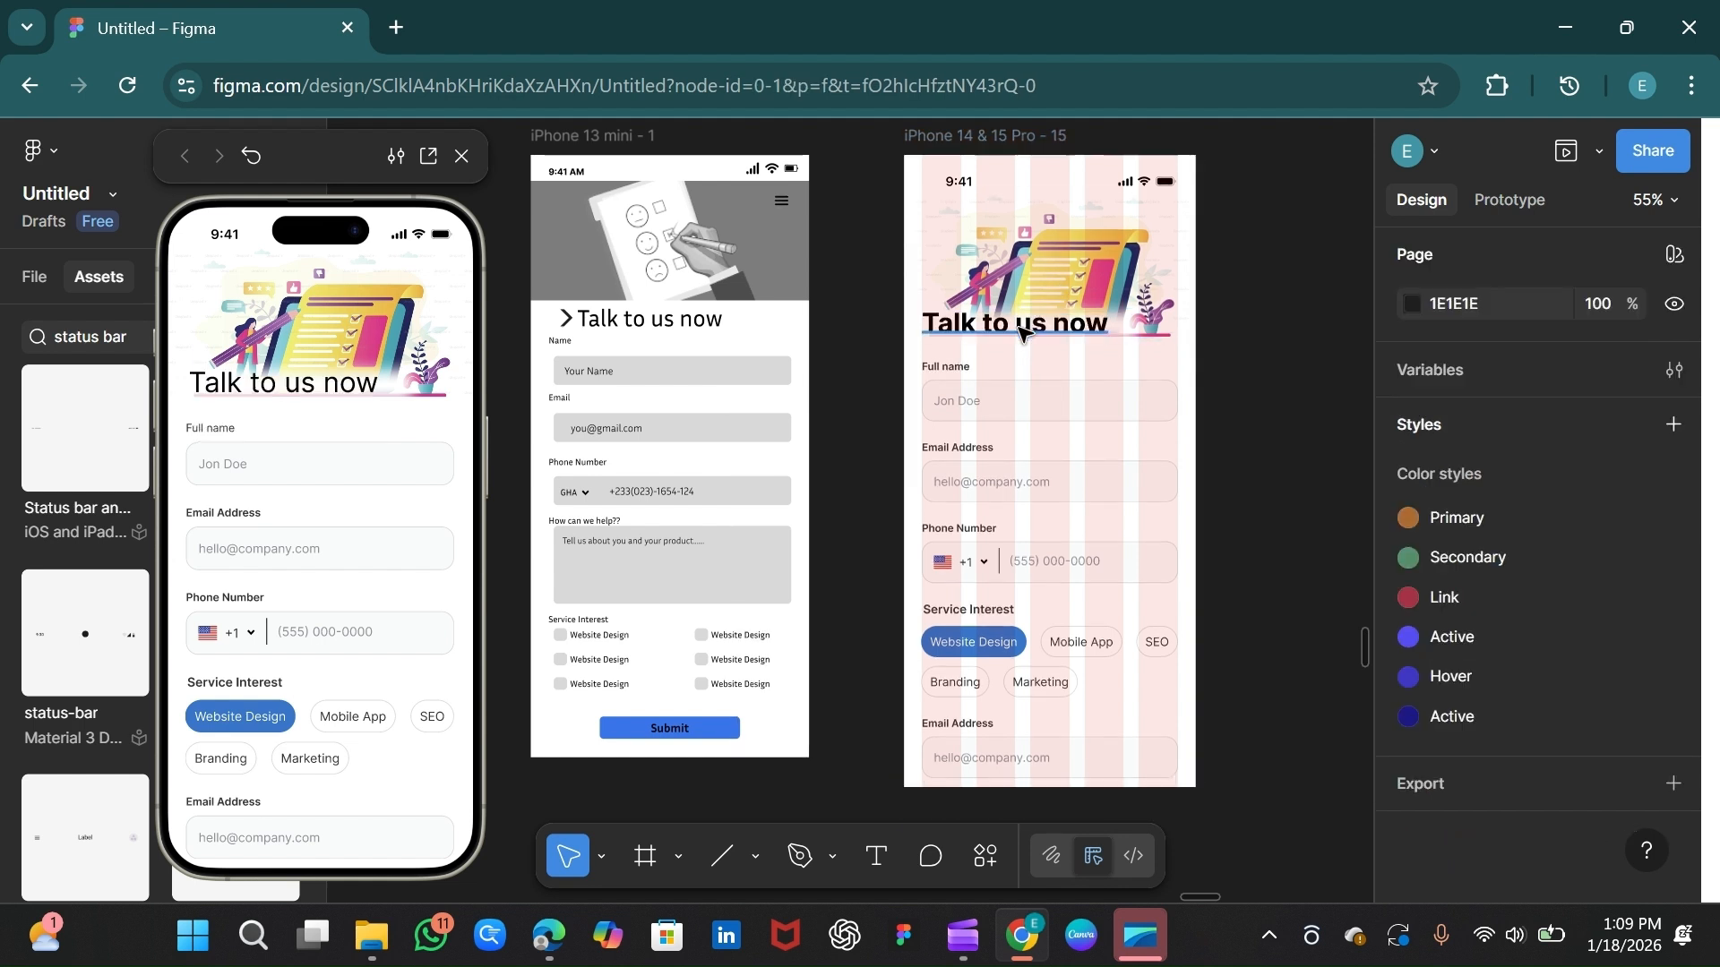
Step: Replace the "Talk to us now" heading with a pasted copy of itself over the header illustration's lower part at X 17, Y 210
click(1022, 333)
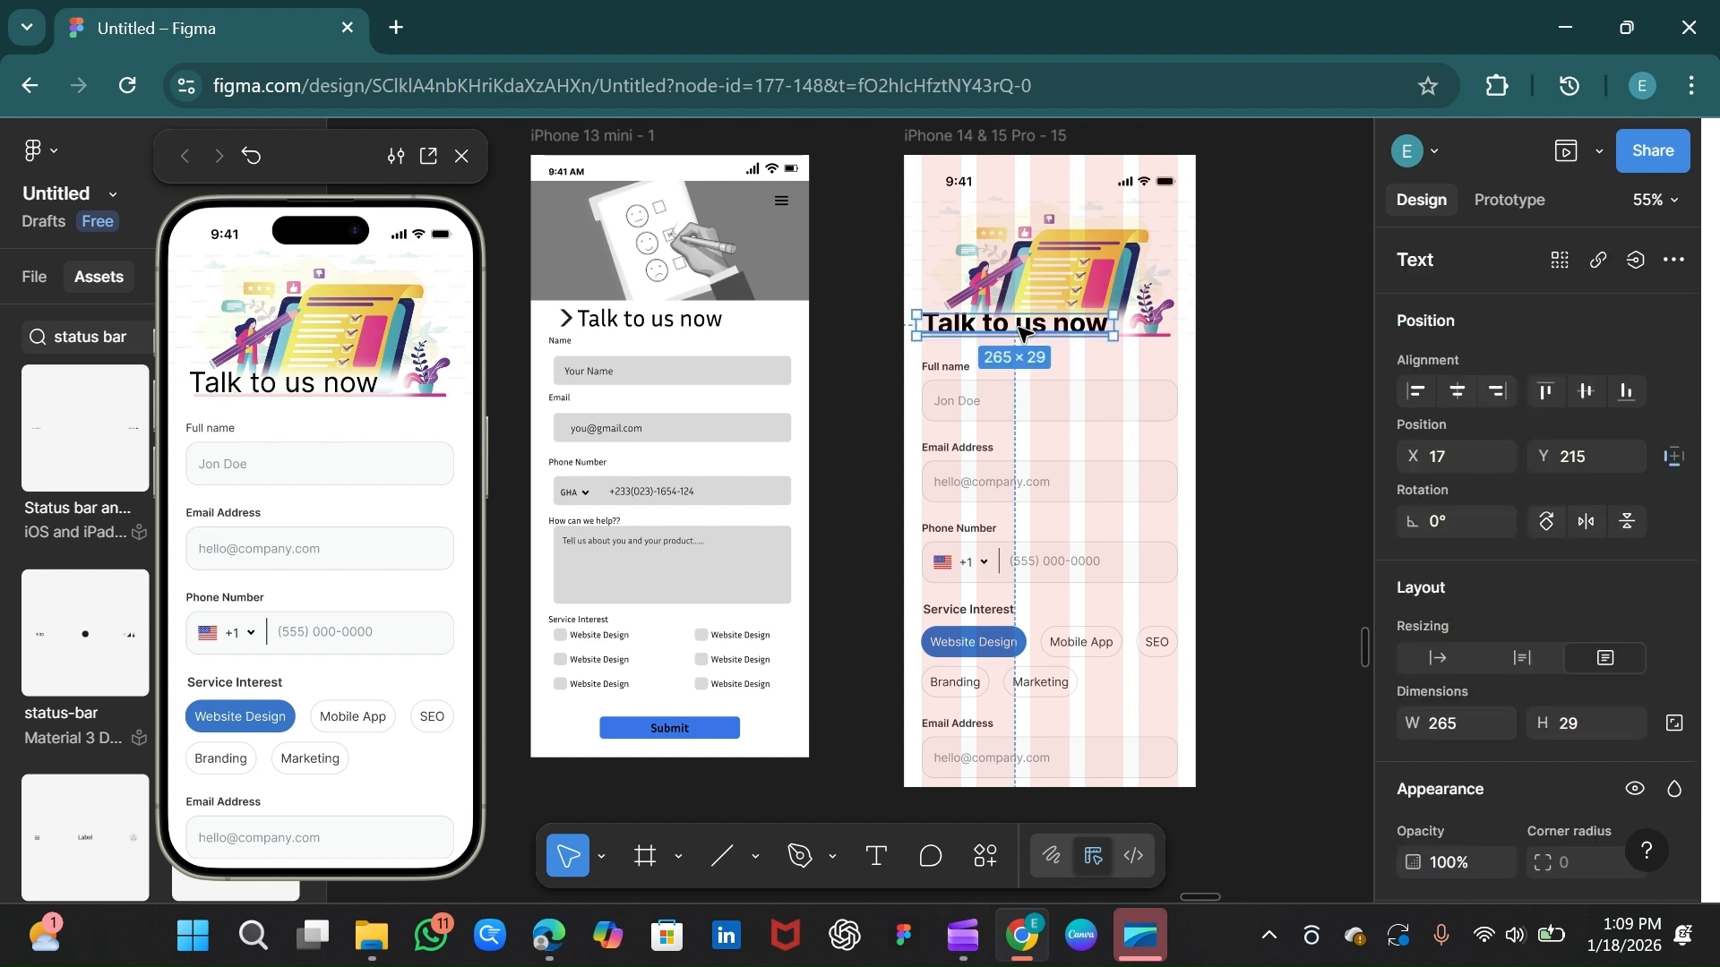
right_click(1022, 334)
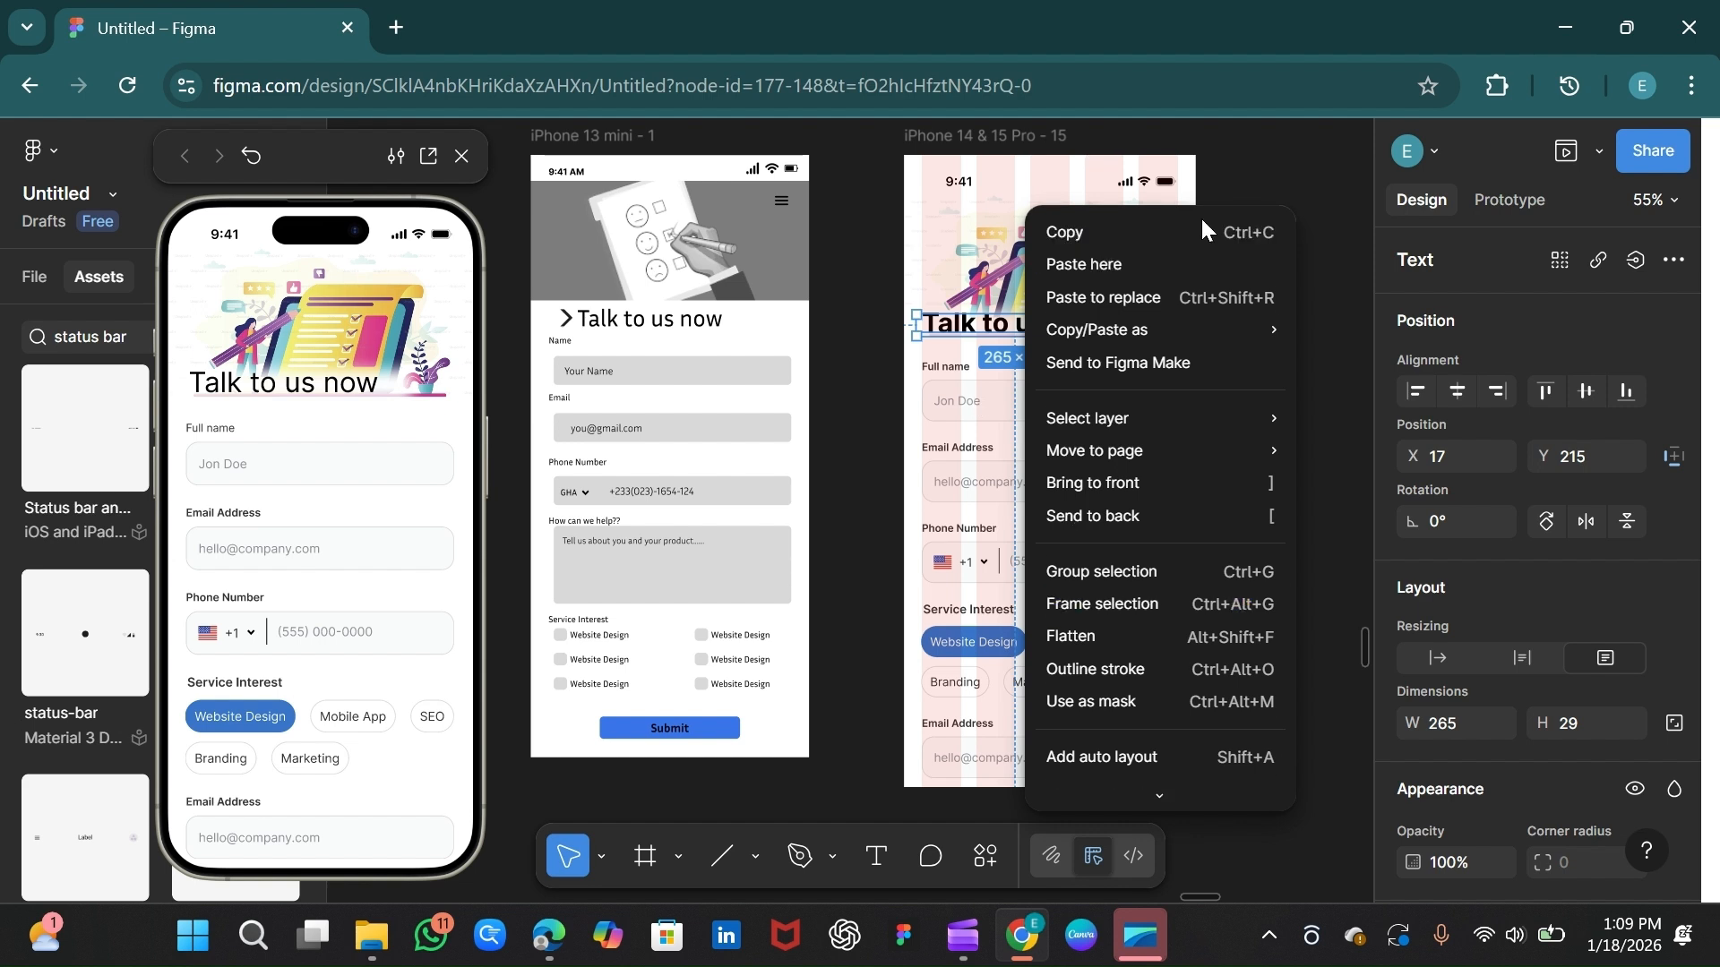
click(1105, 234)
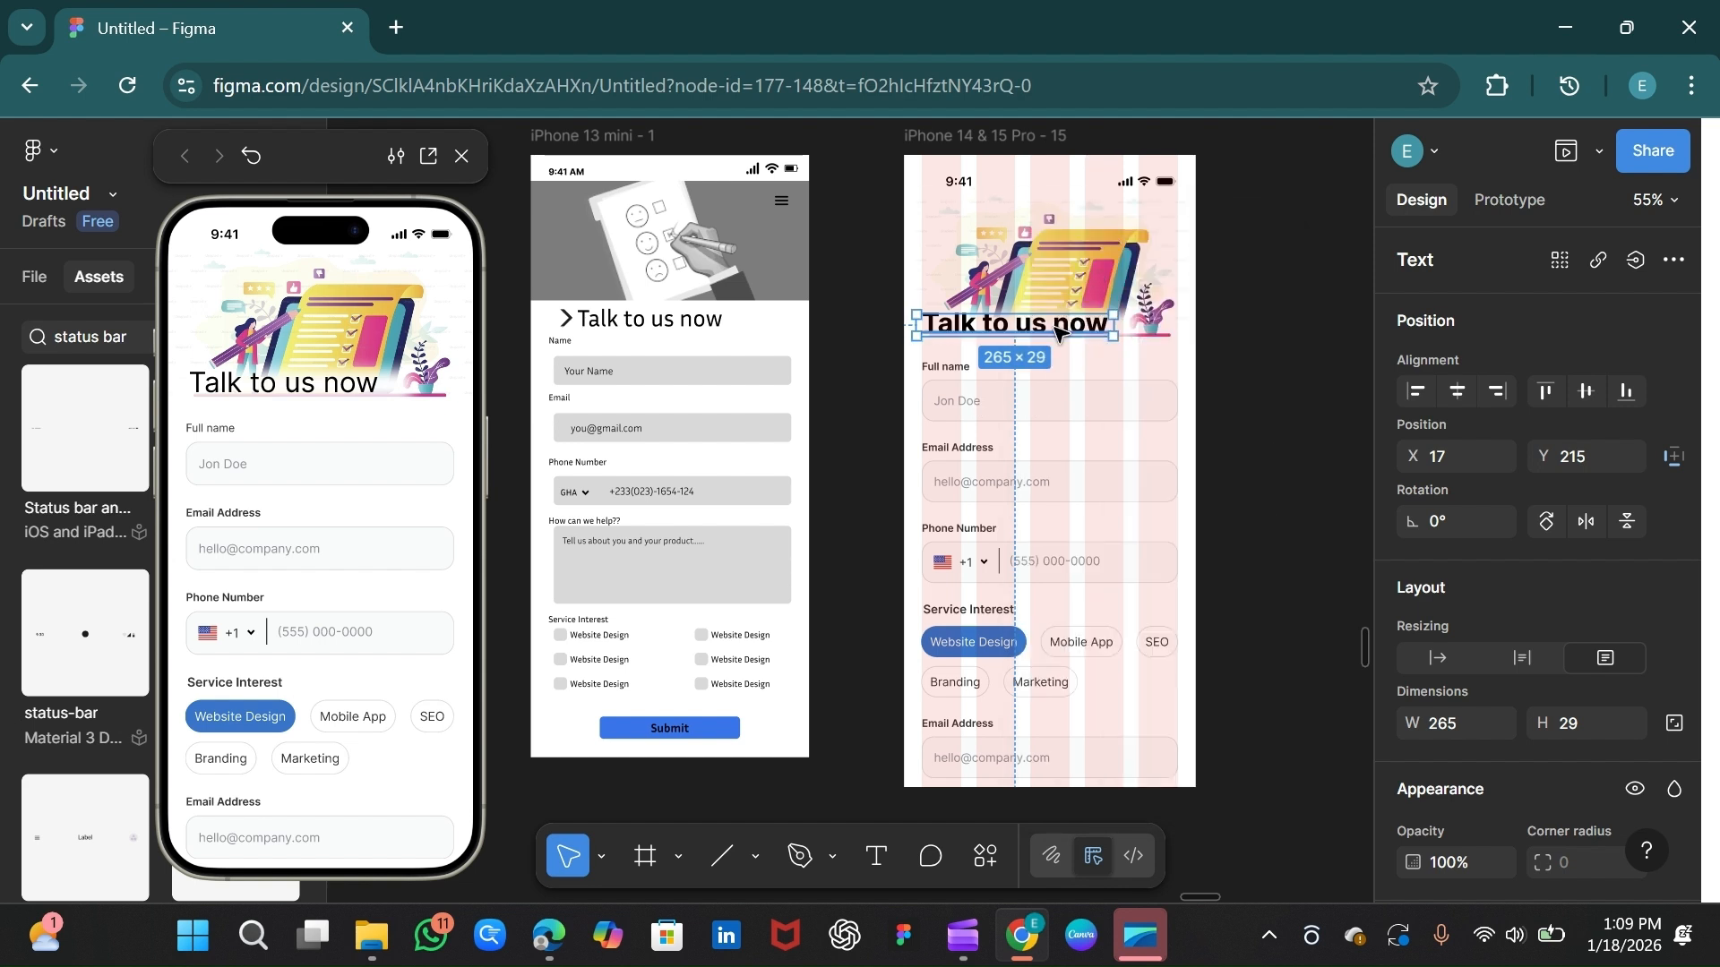
key(Delete)
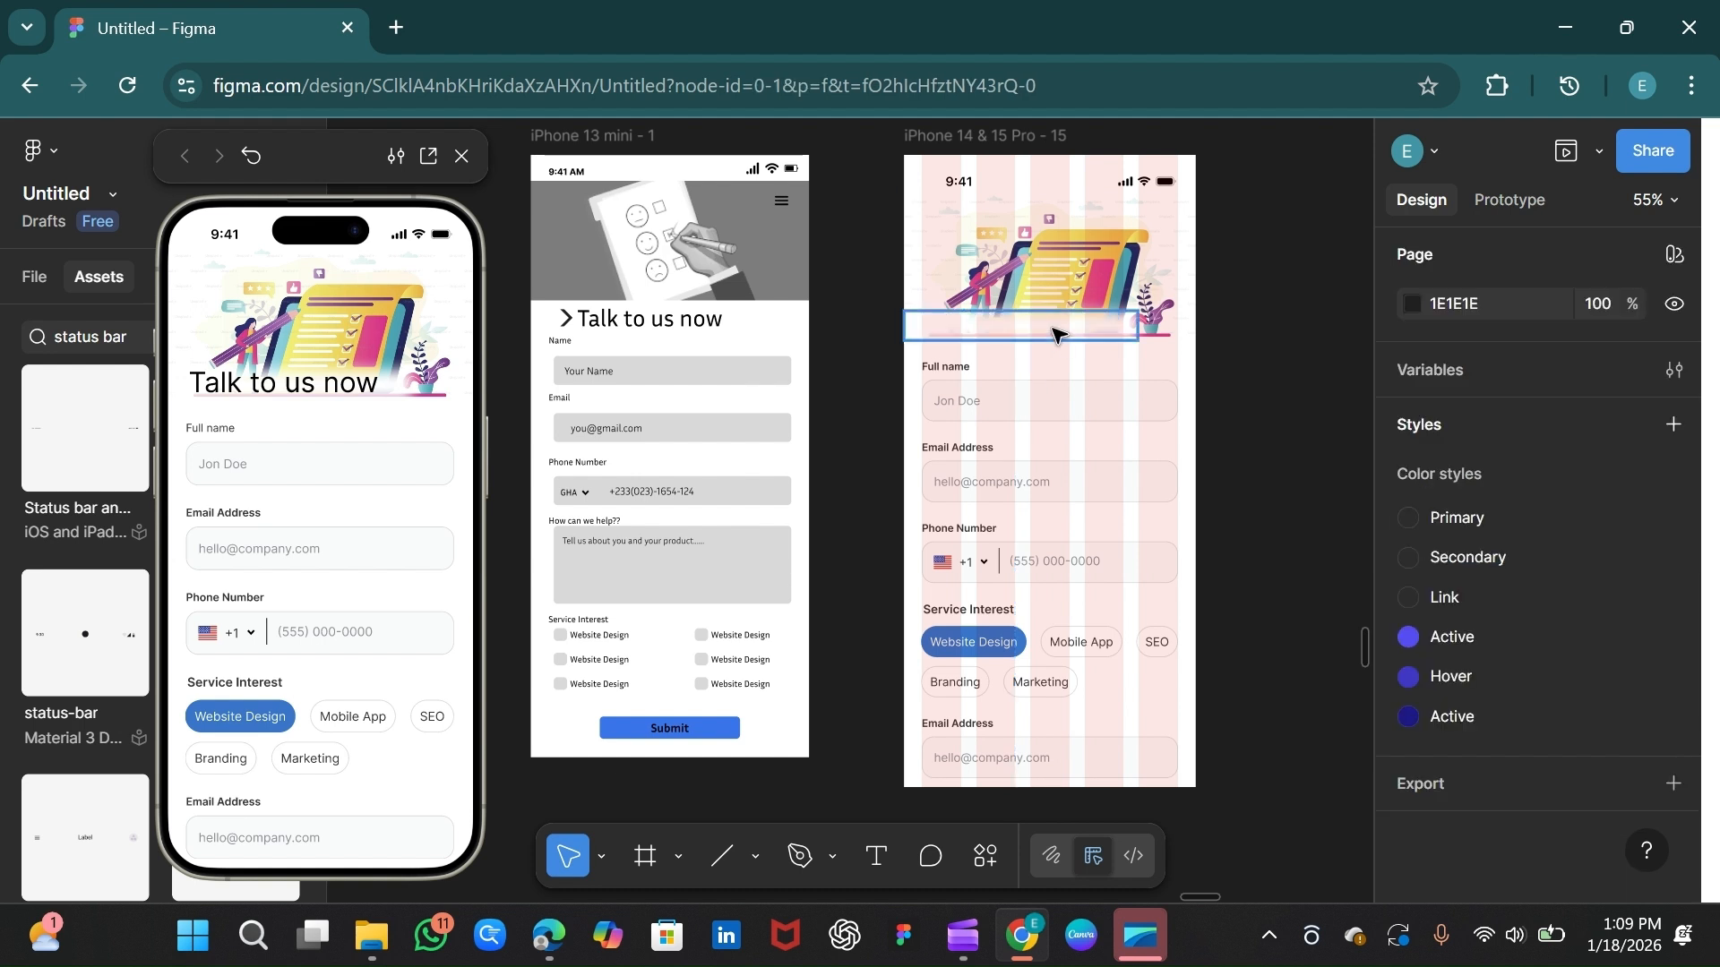
right_click(977, 280)
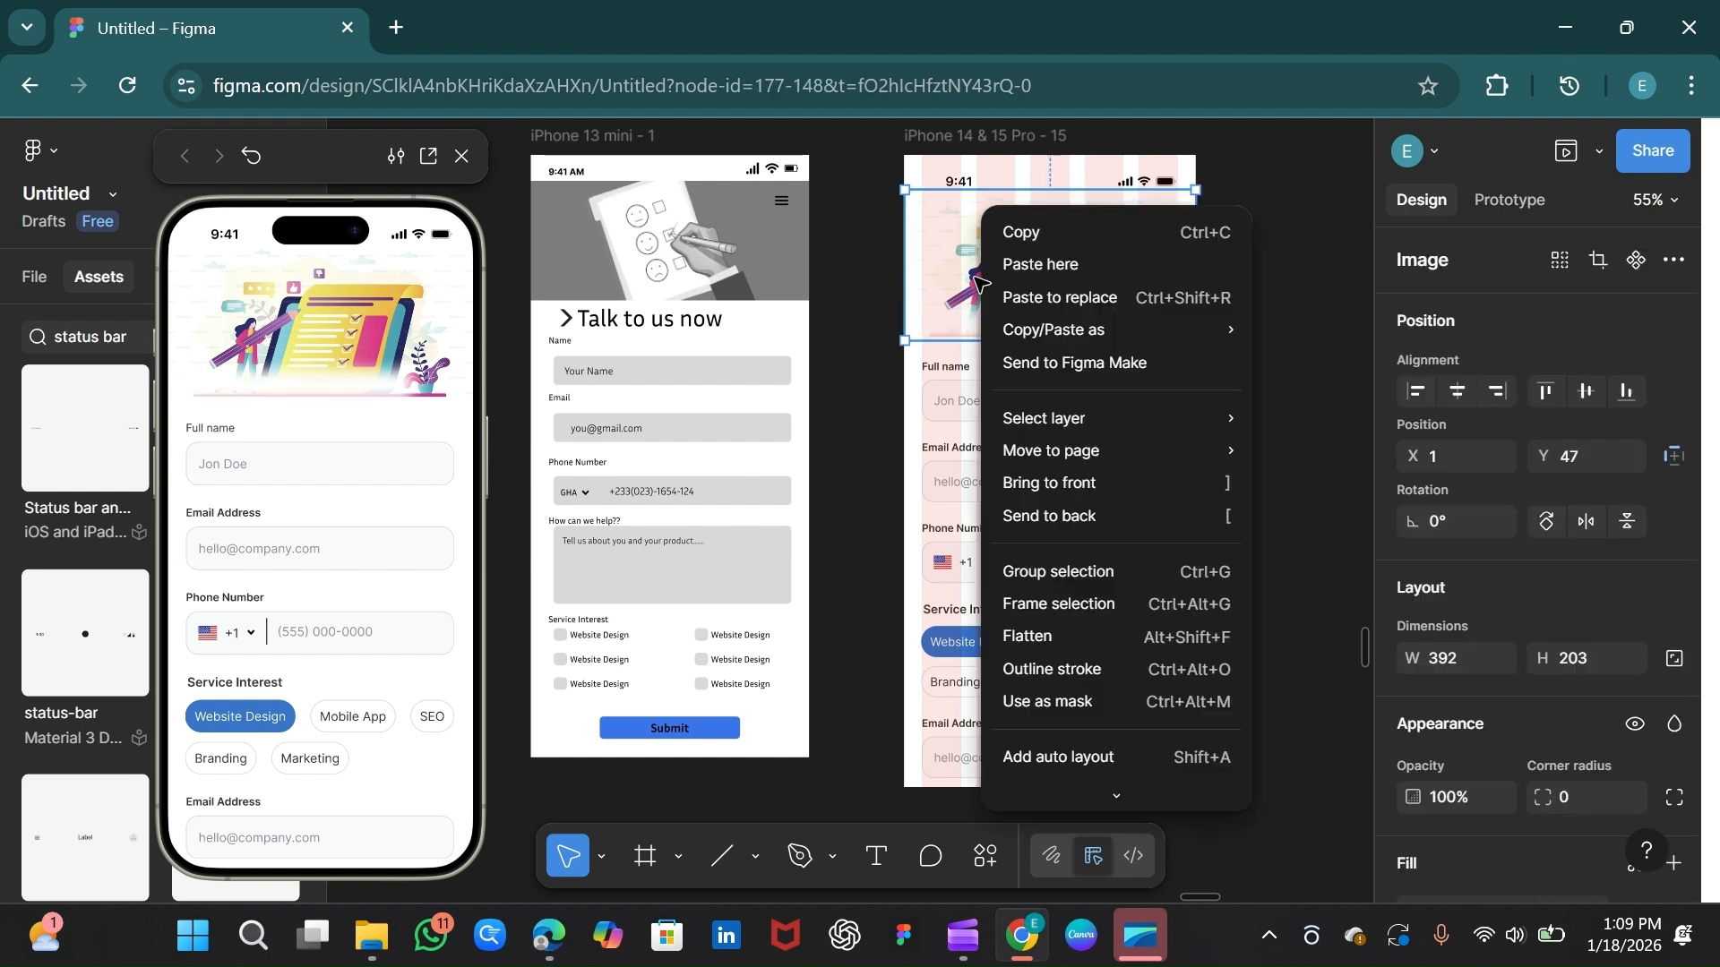
click(1053, 261)
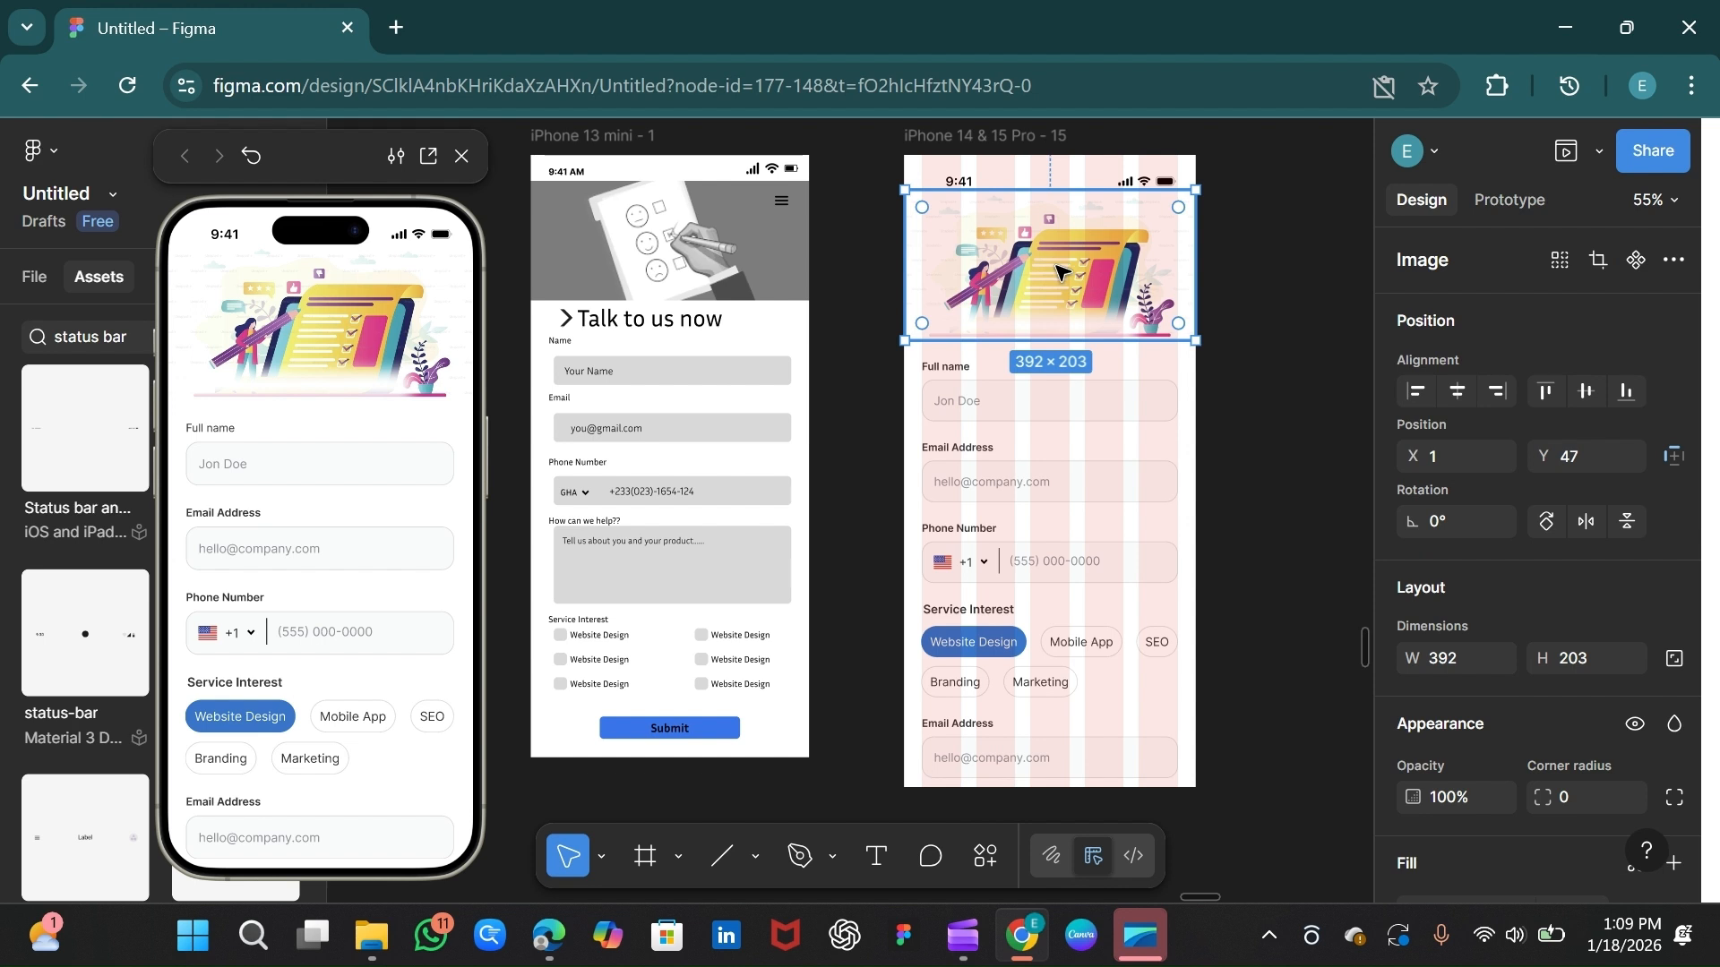
text(Talk to us now)
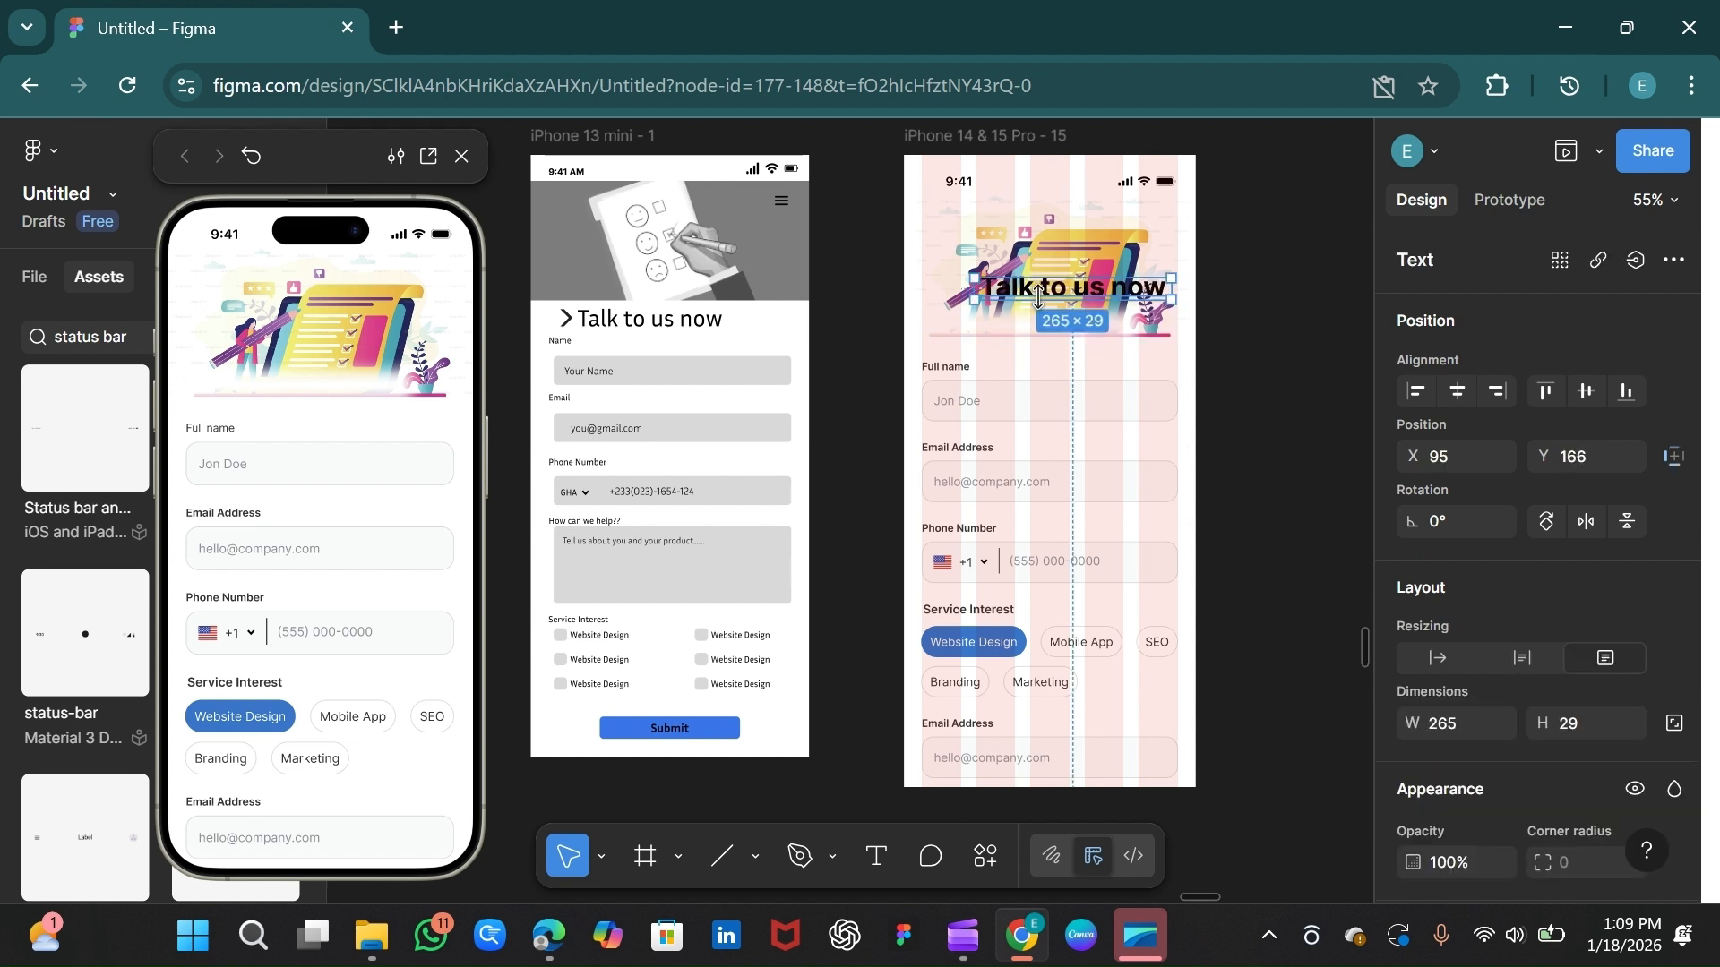
drag(1058, 293, 1002, 326)
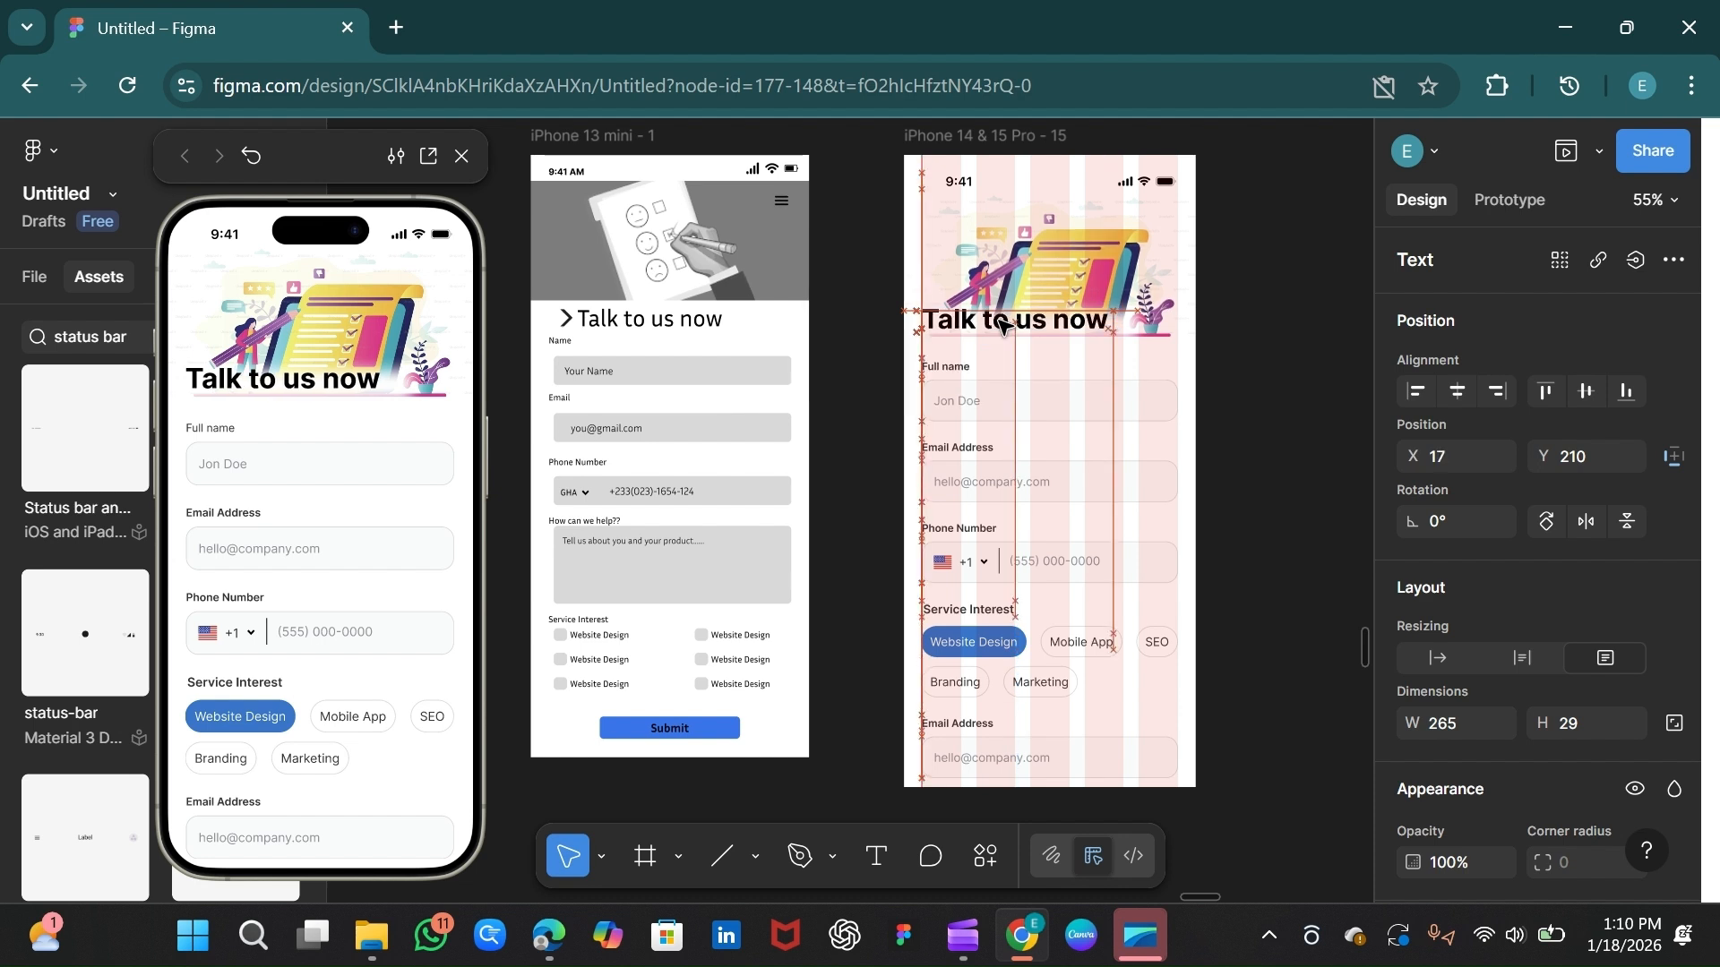
Step: Extend the iPhone 14 & 15 Pro frame's height to 898 and reposition the heading at X 16, Y 221, 24 above Full name
click(1014, 137)
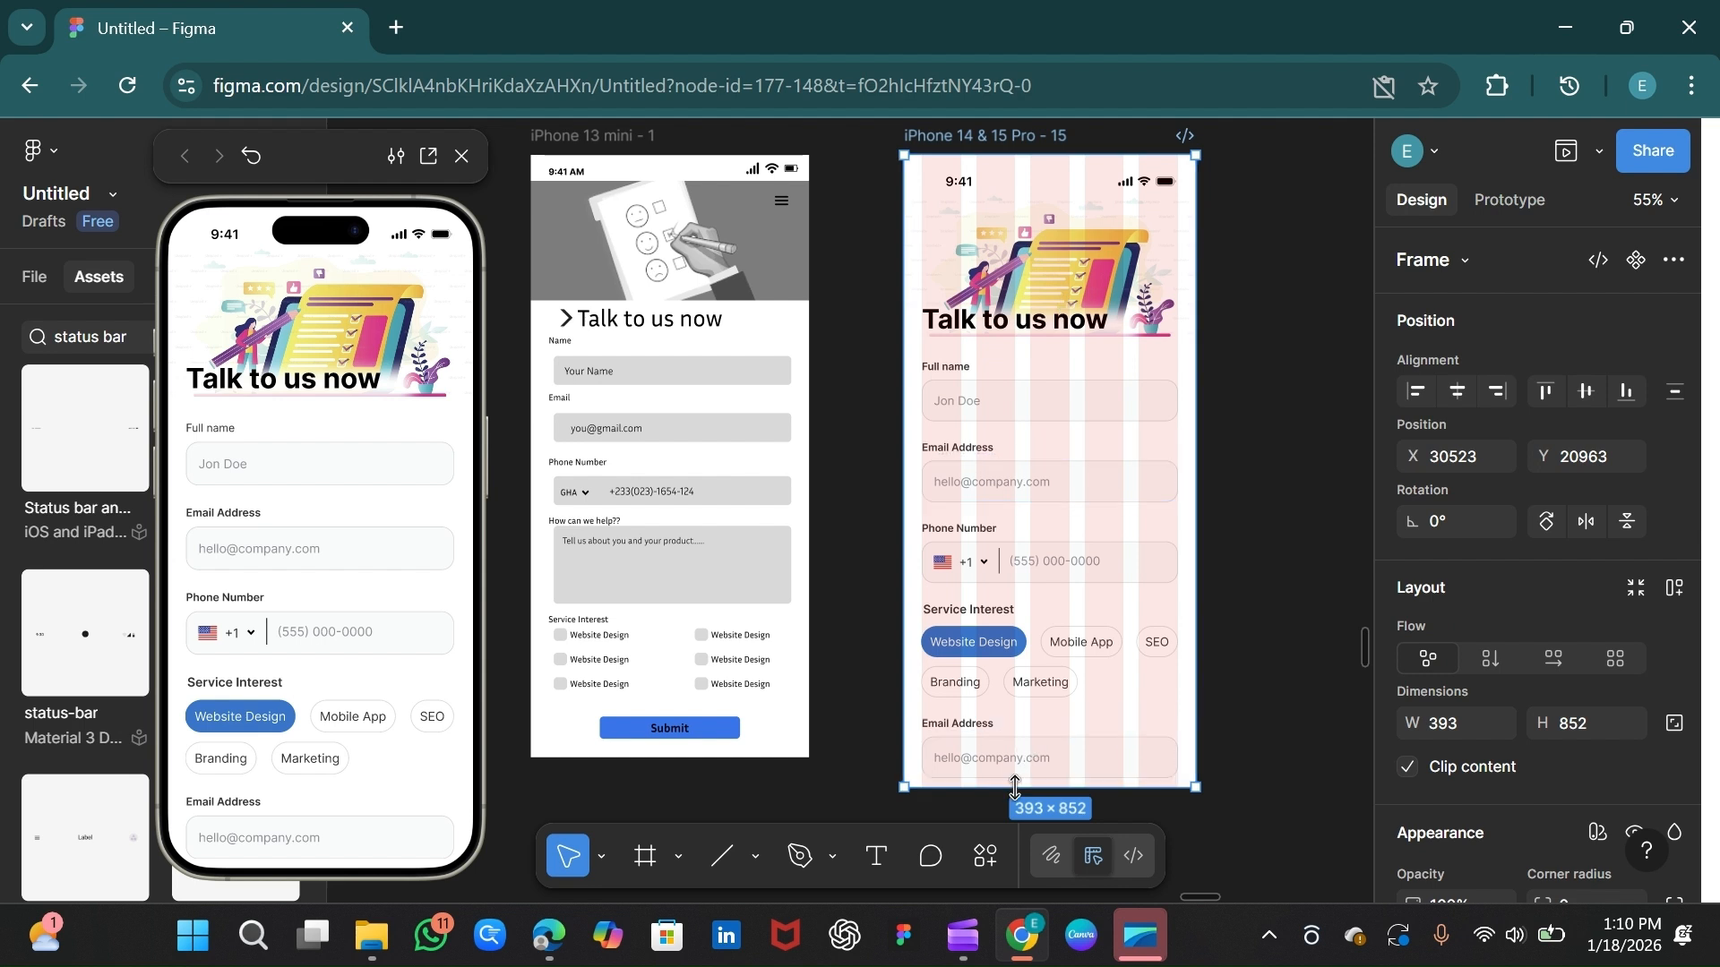
drag(1019, 789, 1019, 824)
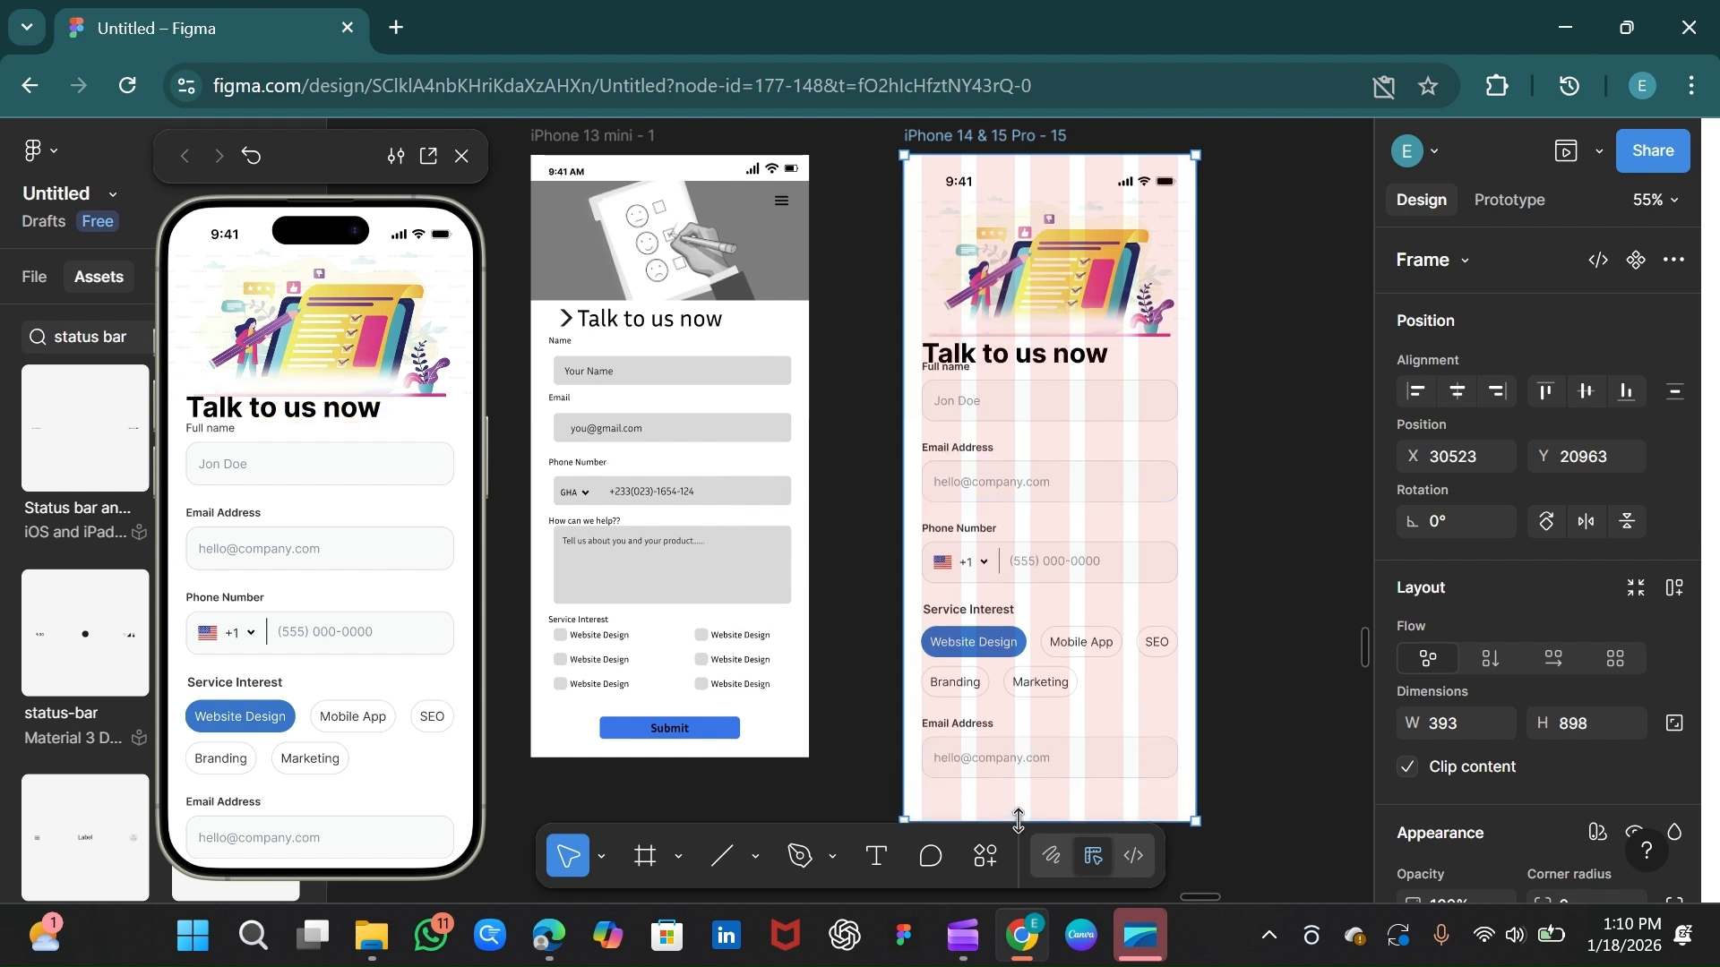
click(1027, 358)
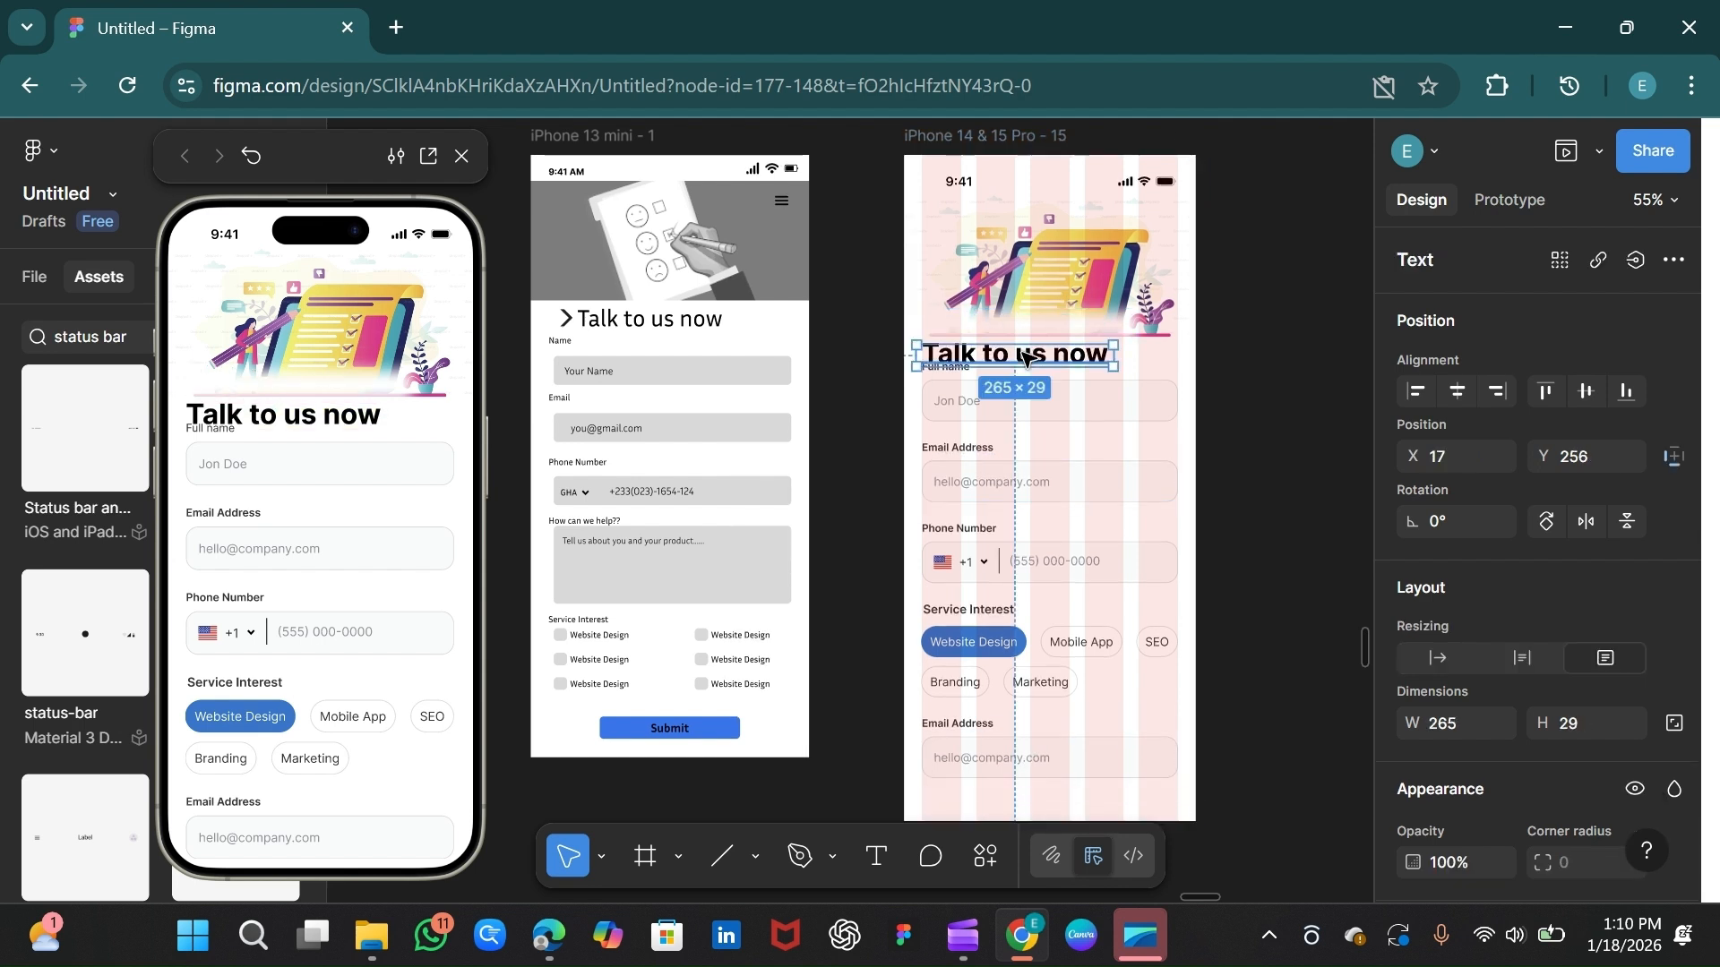
drag(1027, 358, 1027, 333)
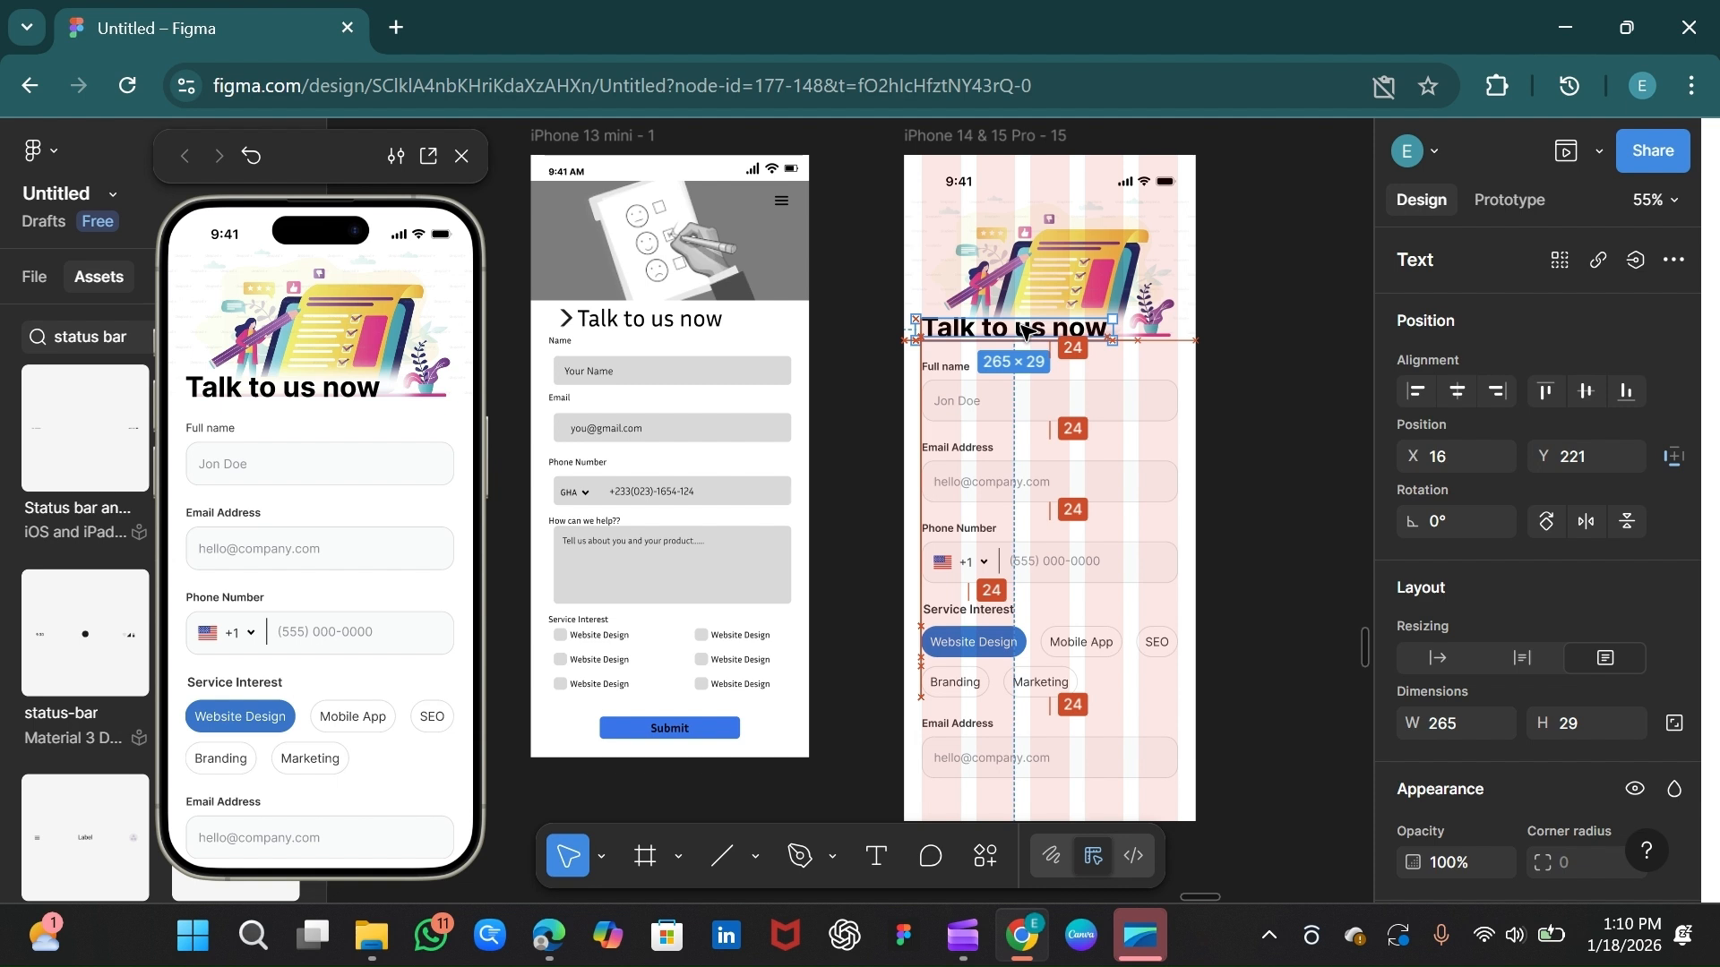
Step: Increase the height of the lower Email Address input box to 108 and align its placeholder to the top left
click(1037, 775)
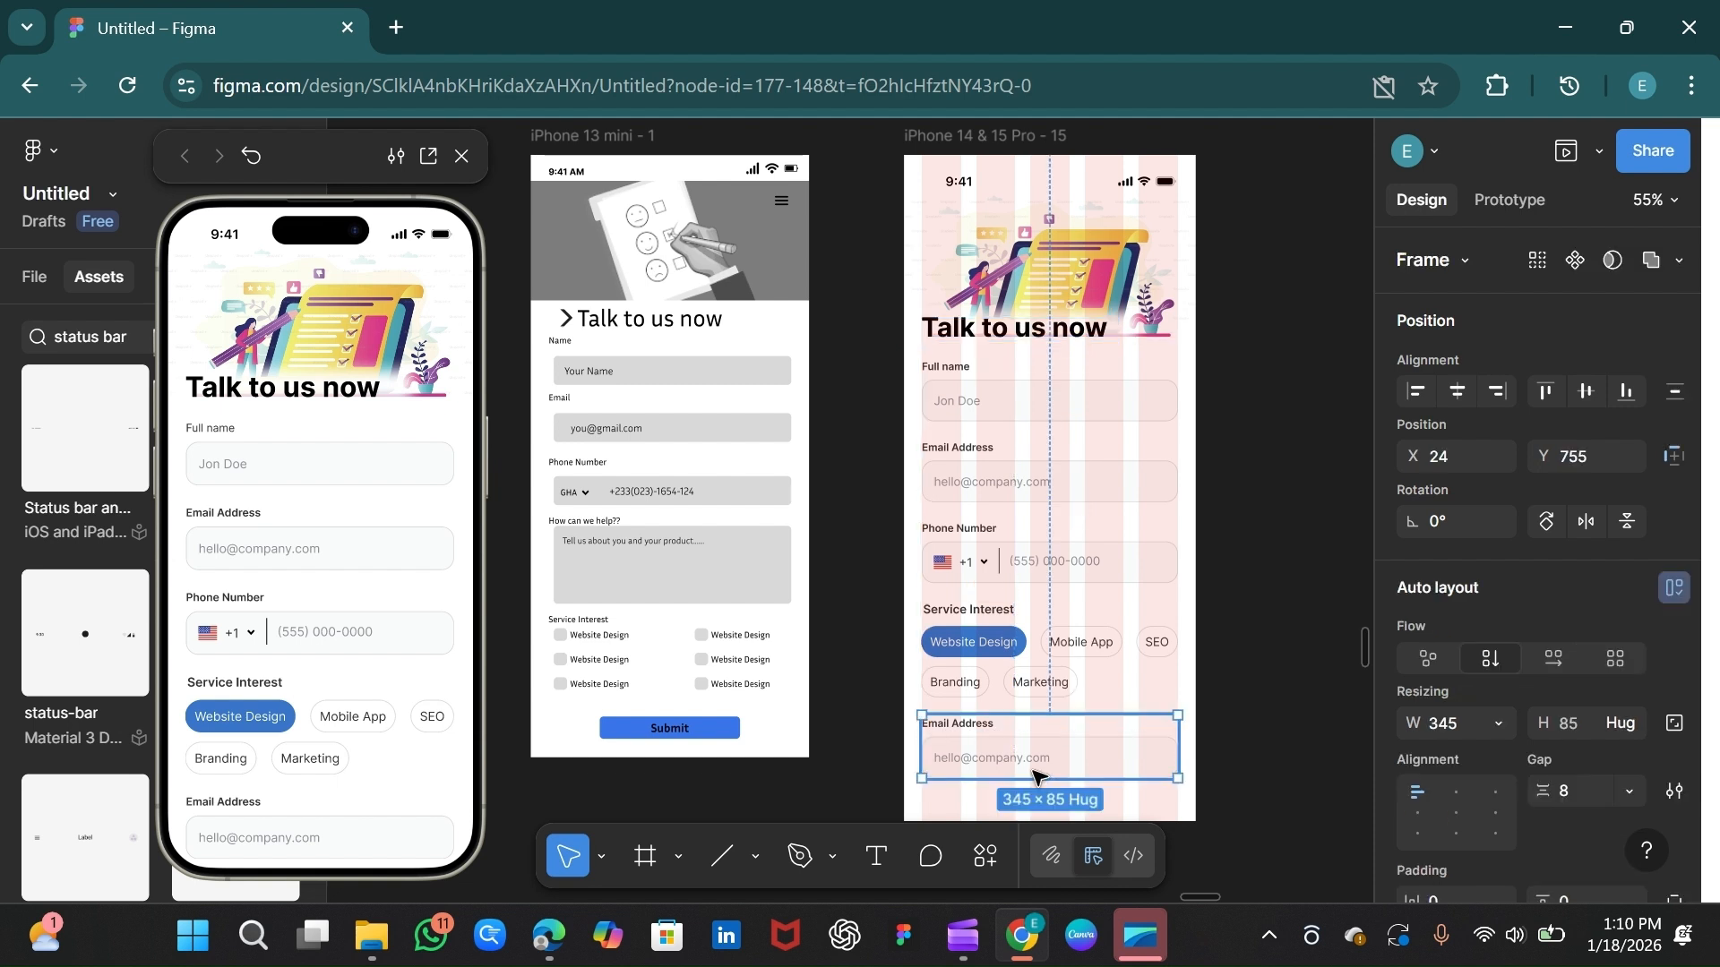
double_click(1036, 776)
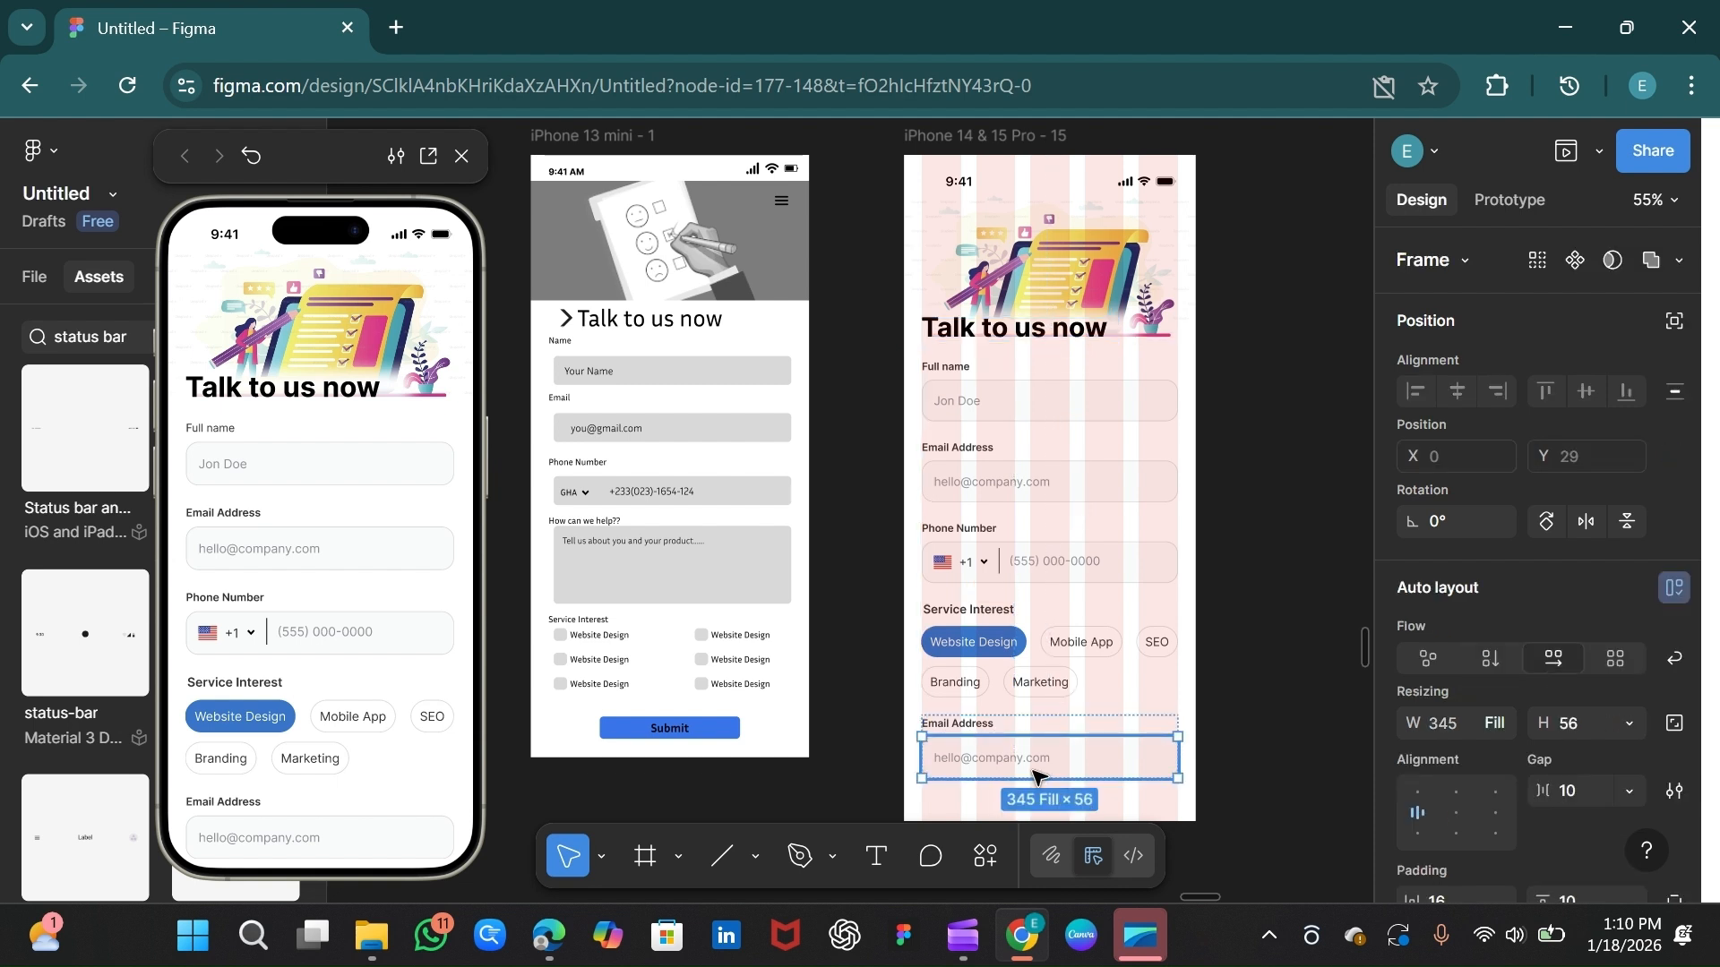
drag(1032, 779, 1030, 817)
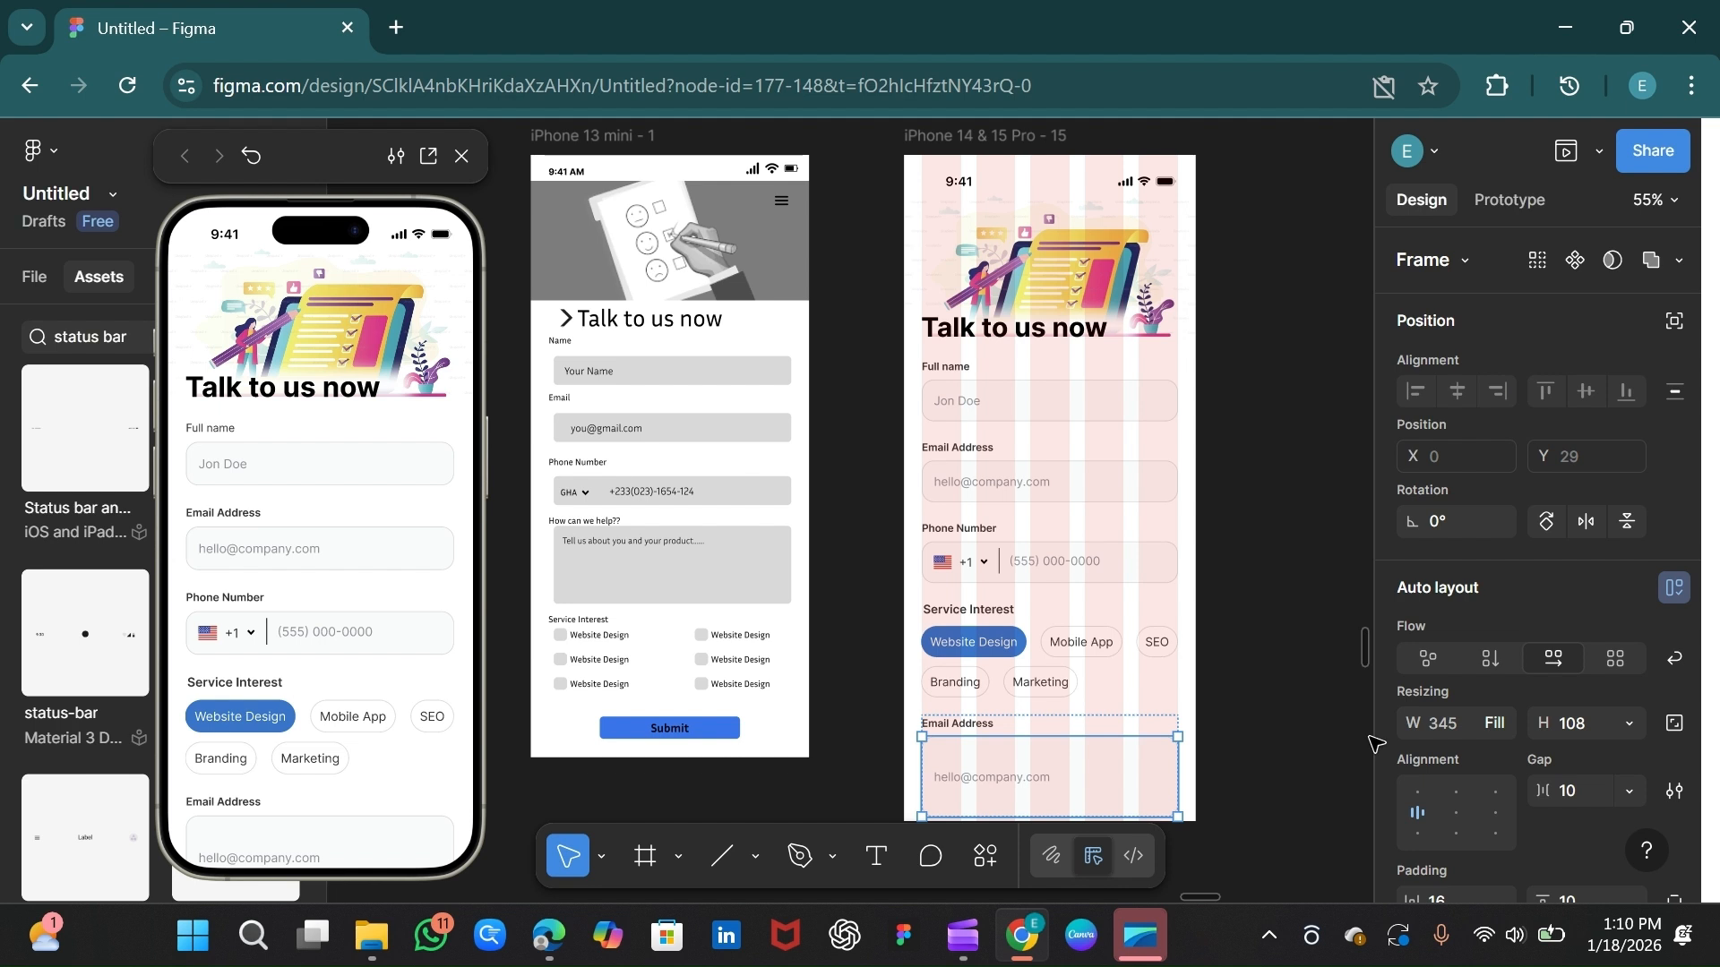
click(1422, 792)
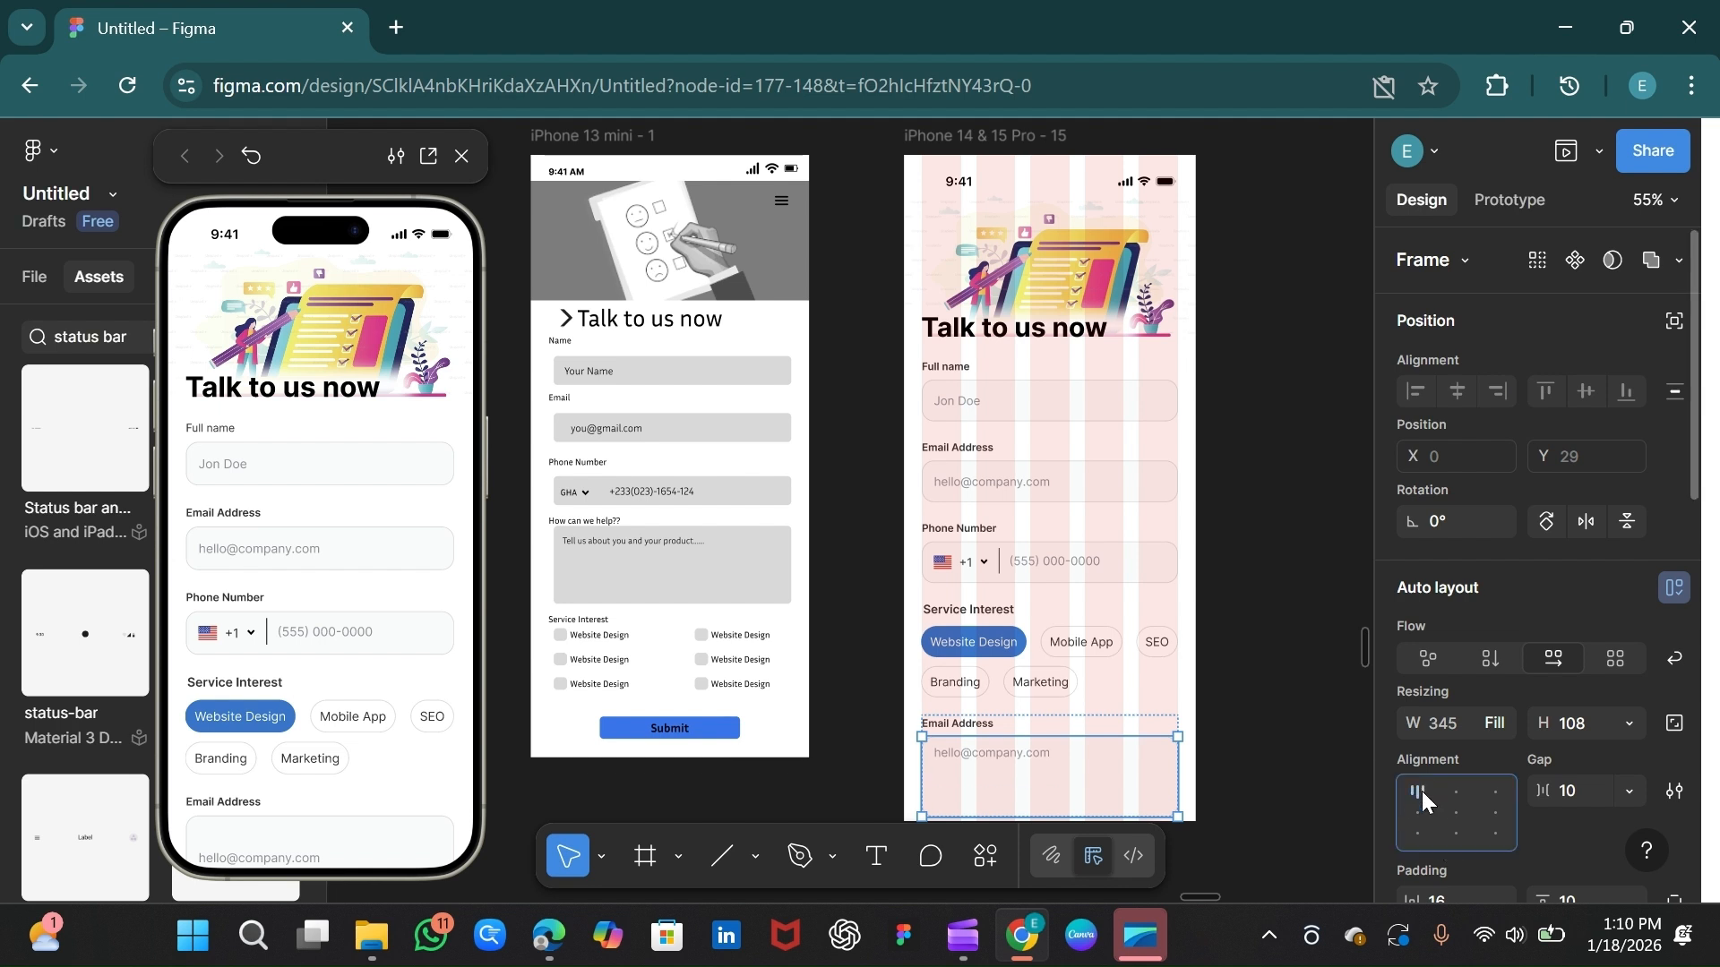
Step: Change the label above the enlarged input box to "How can we help?"
click(978, 728)
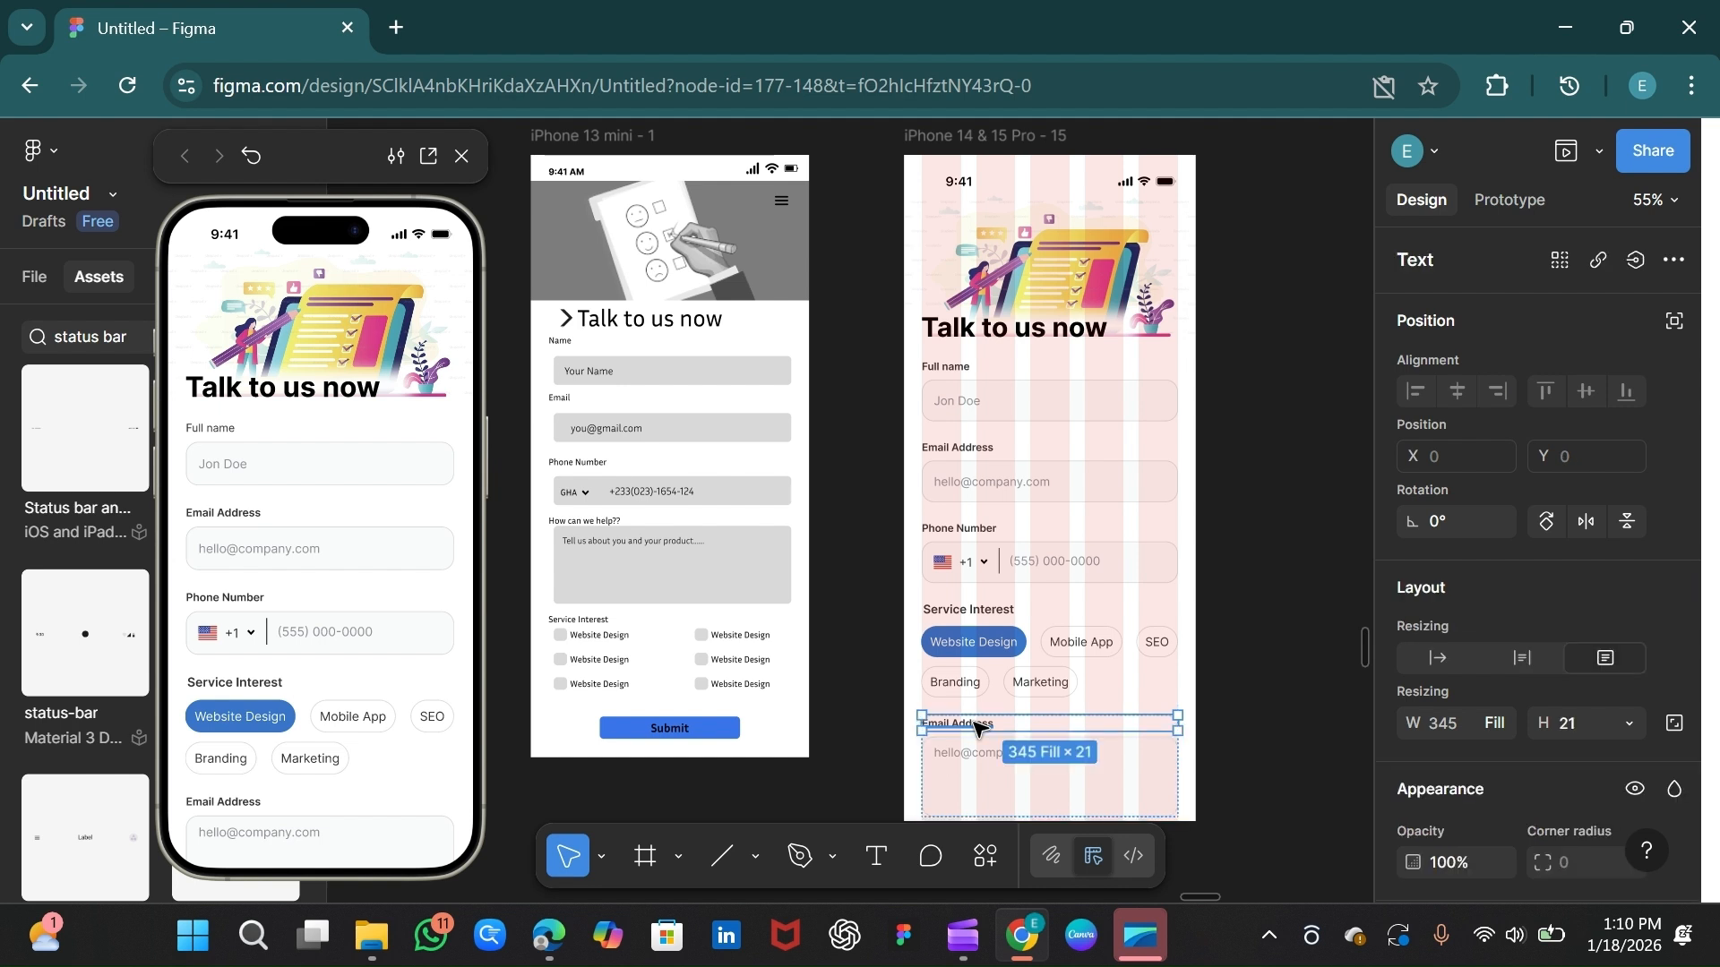
double_click(977, 724)
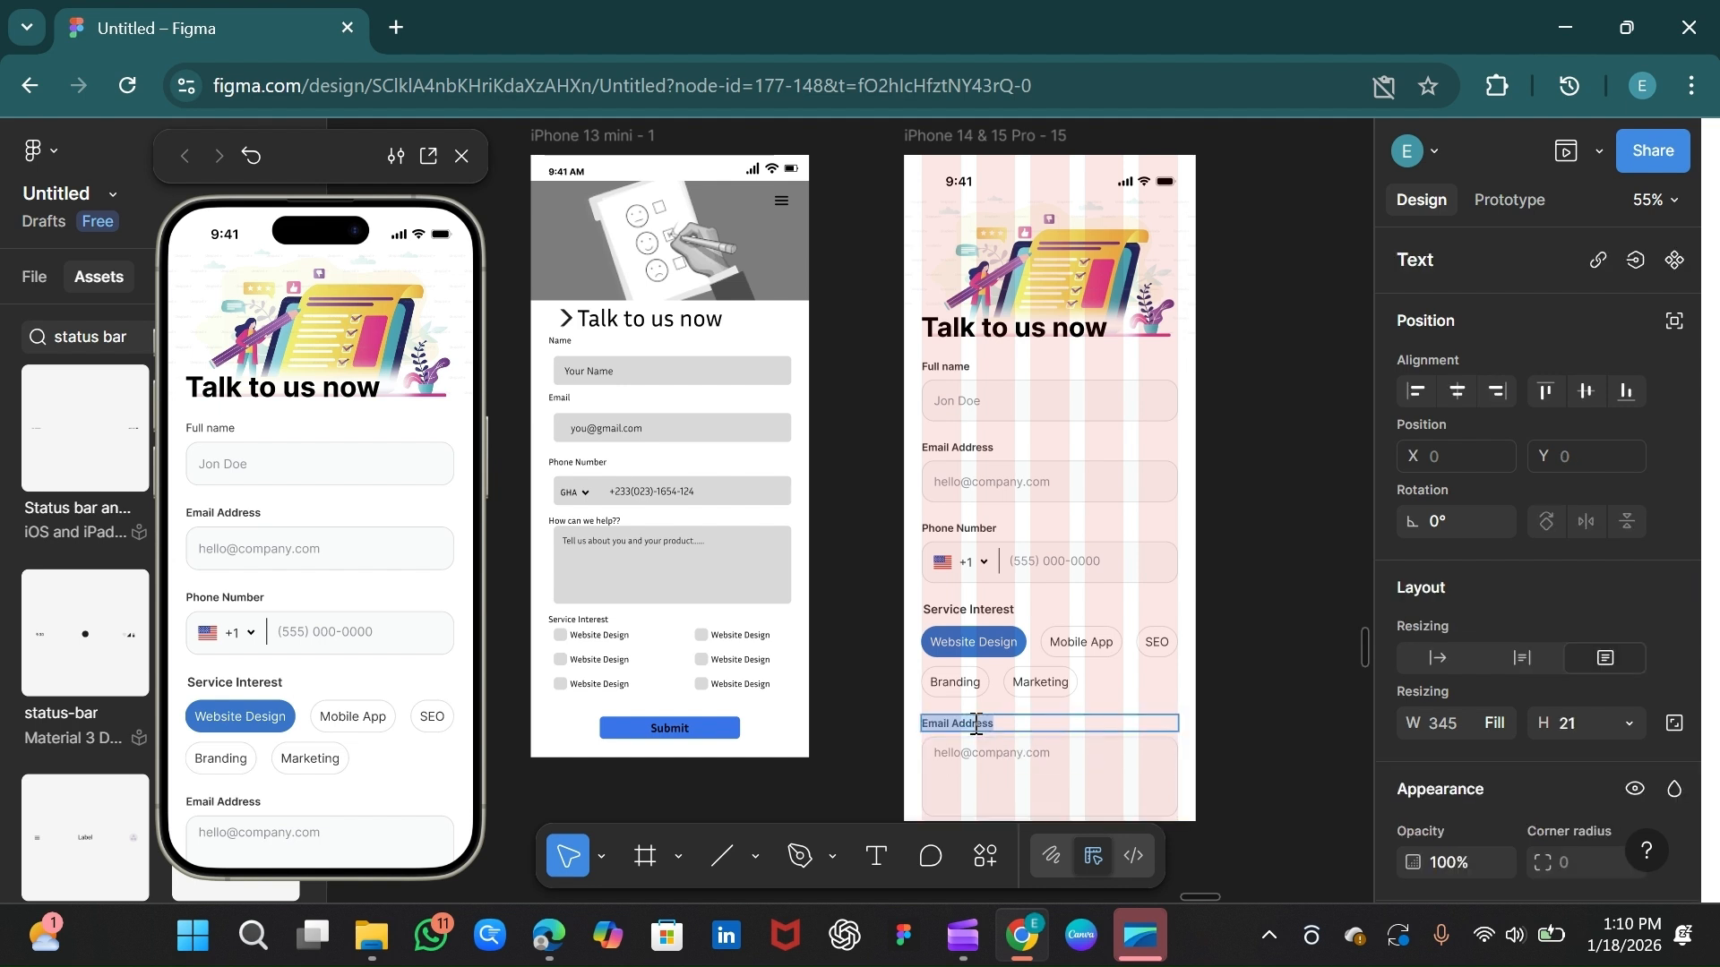
key(BackSpace)
text(How can we help?)
key(Escape)
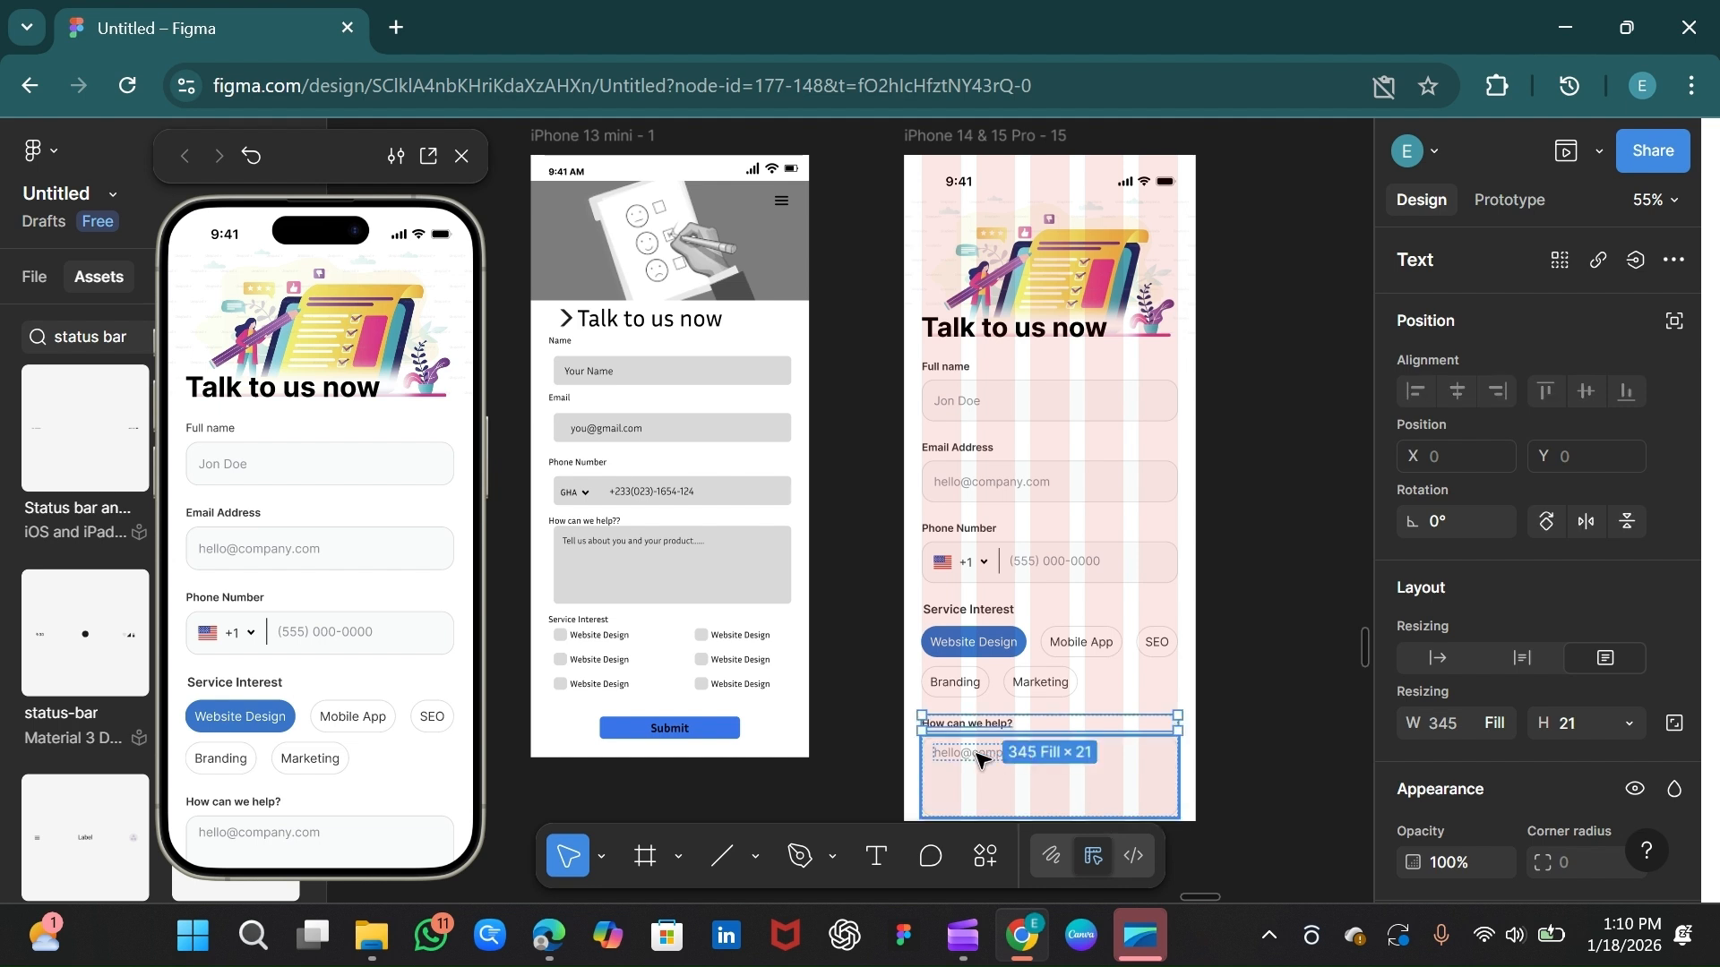
Step: Replace the placeholder in the "How can we help?" message box with "Tell us about you"
click(980, 759)
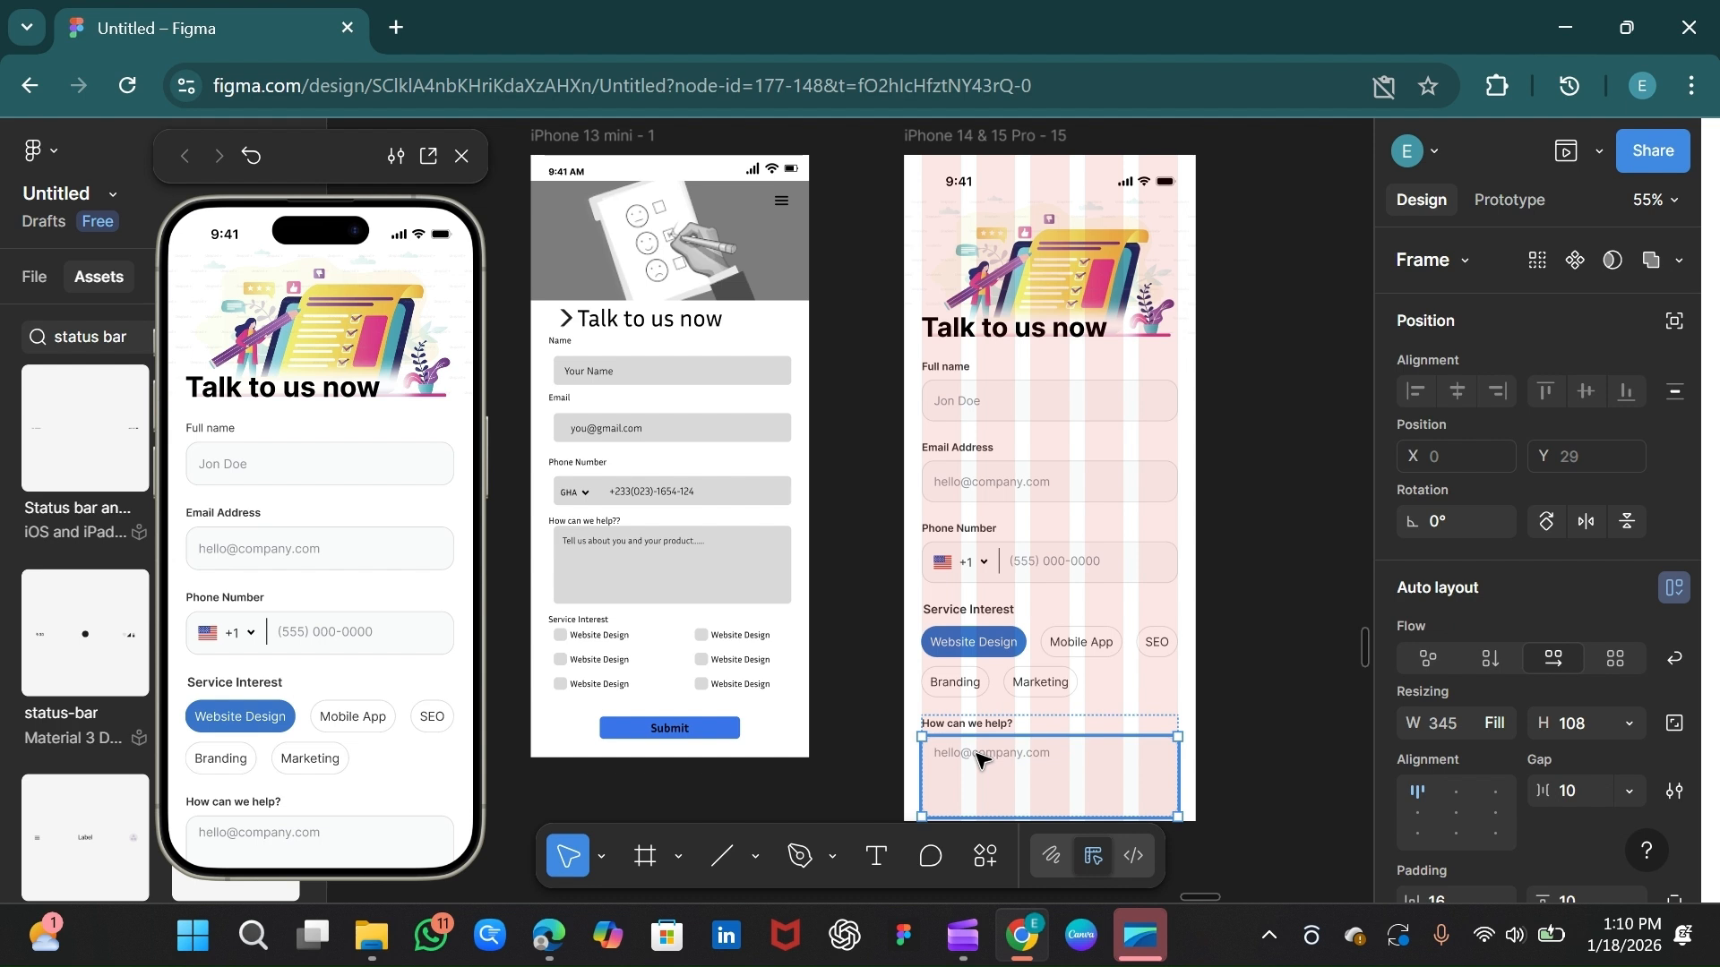
double_click(981, 759)
double_click(982, 758)
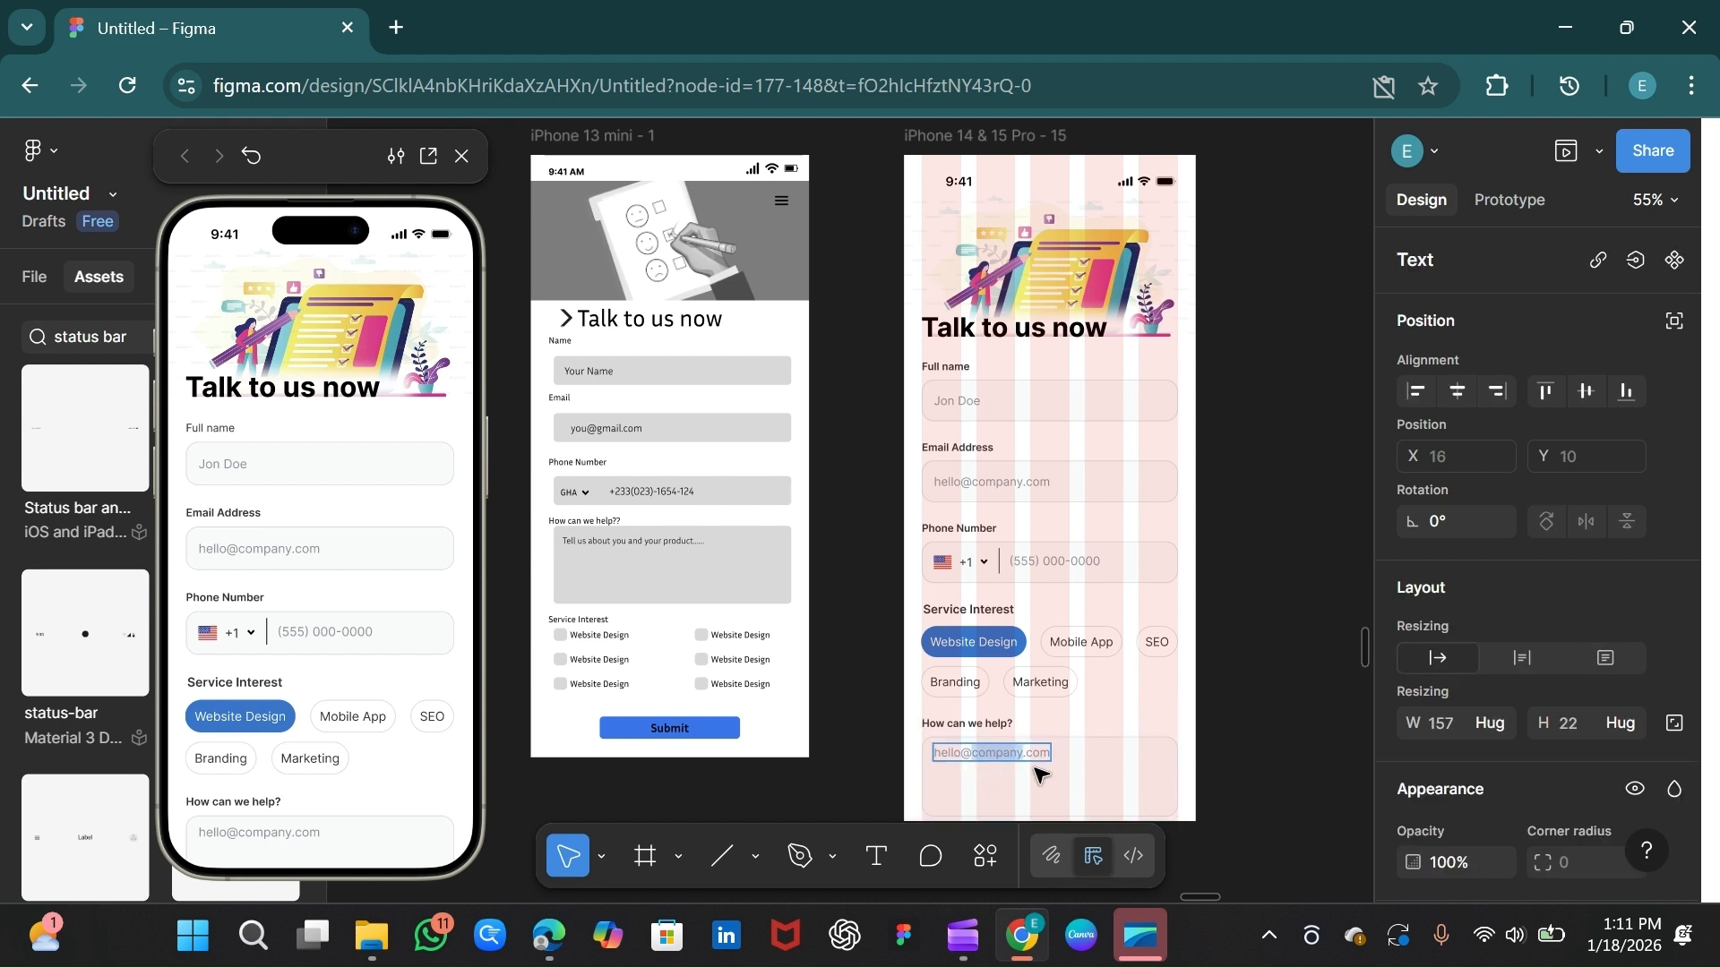
key(Escape)
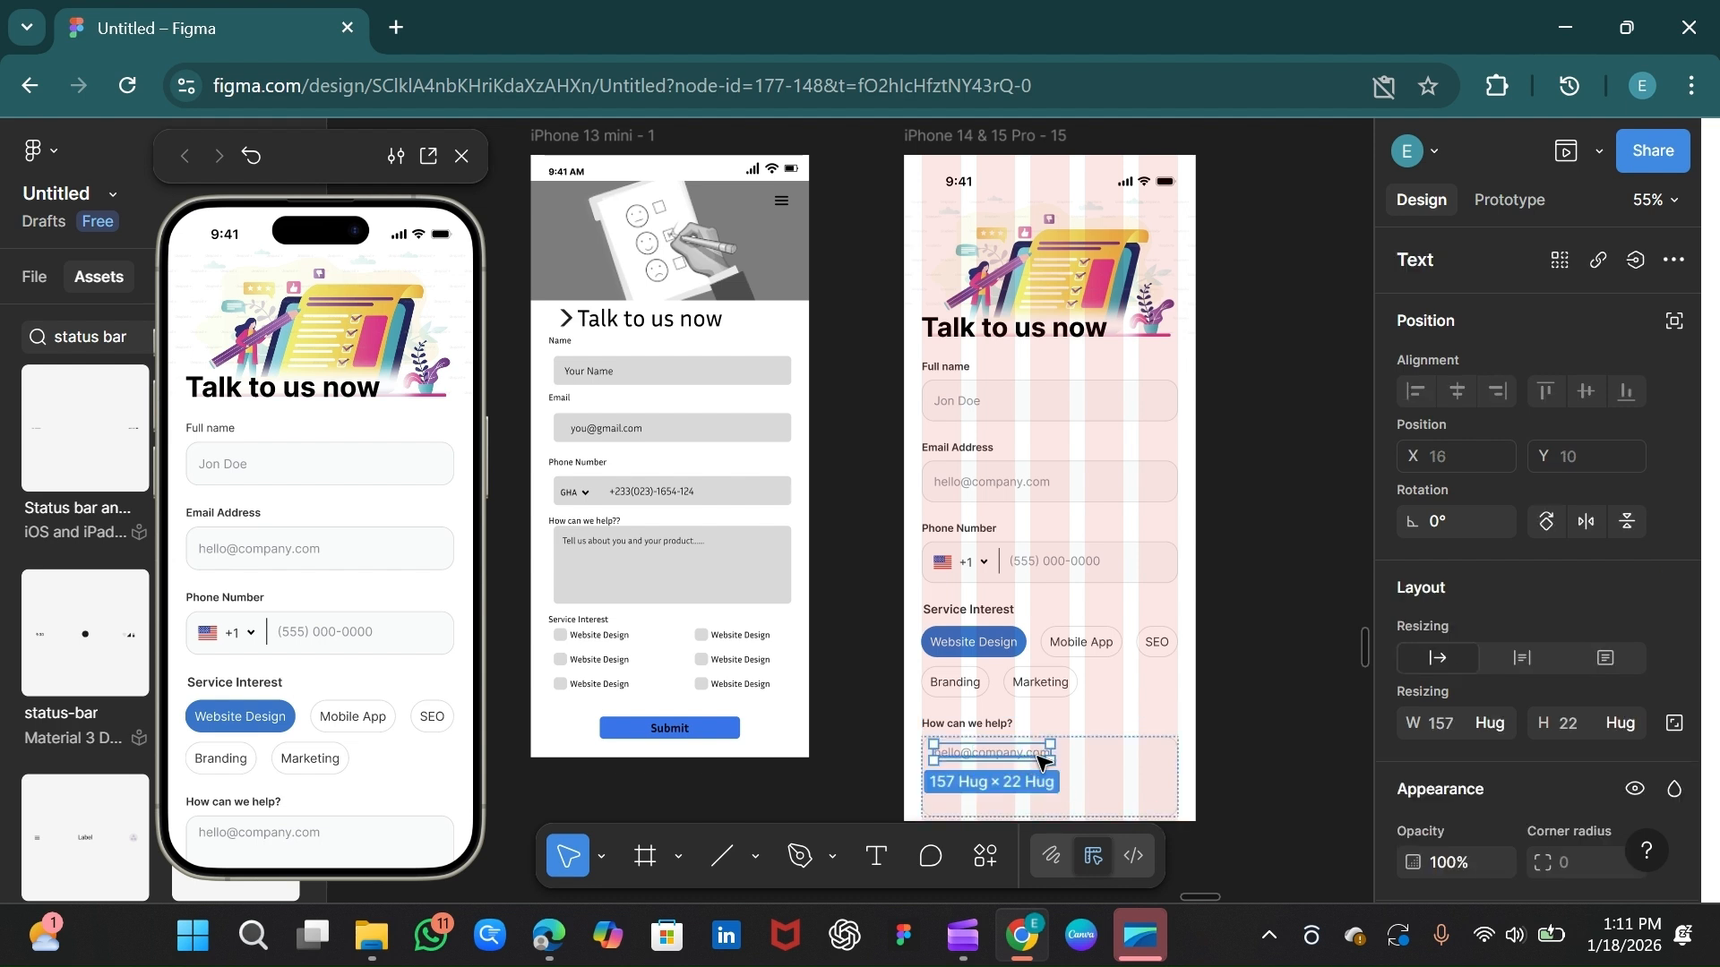
key(Return)
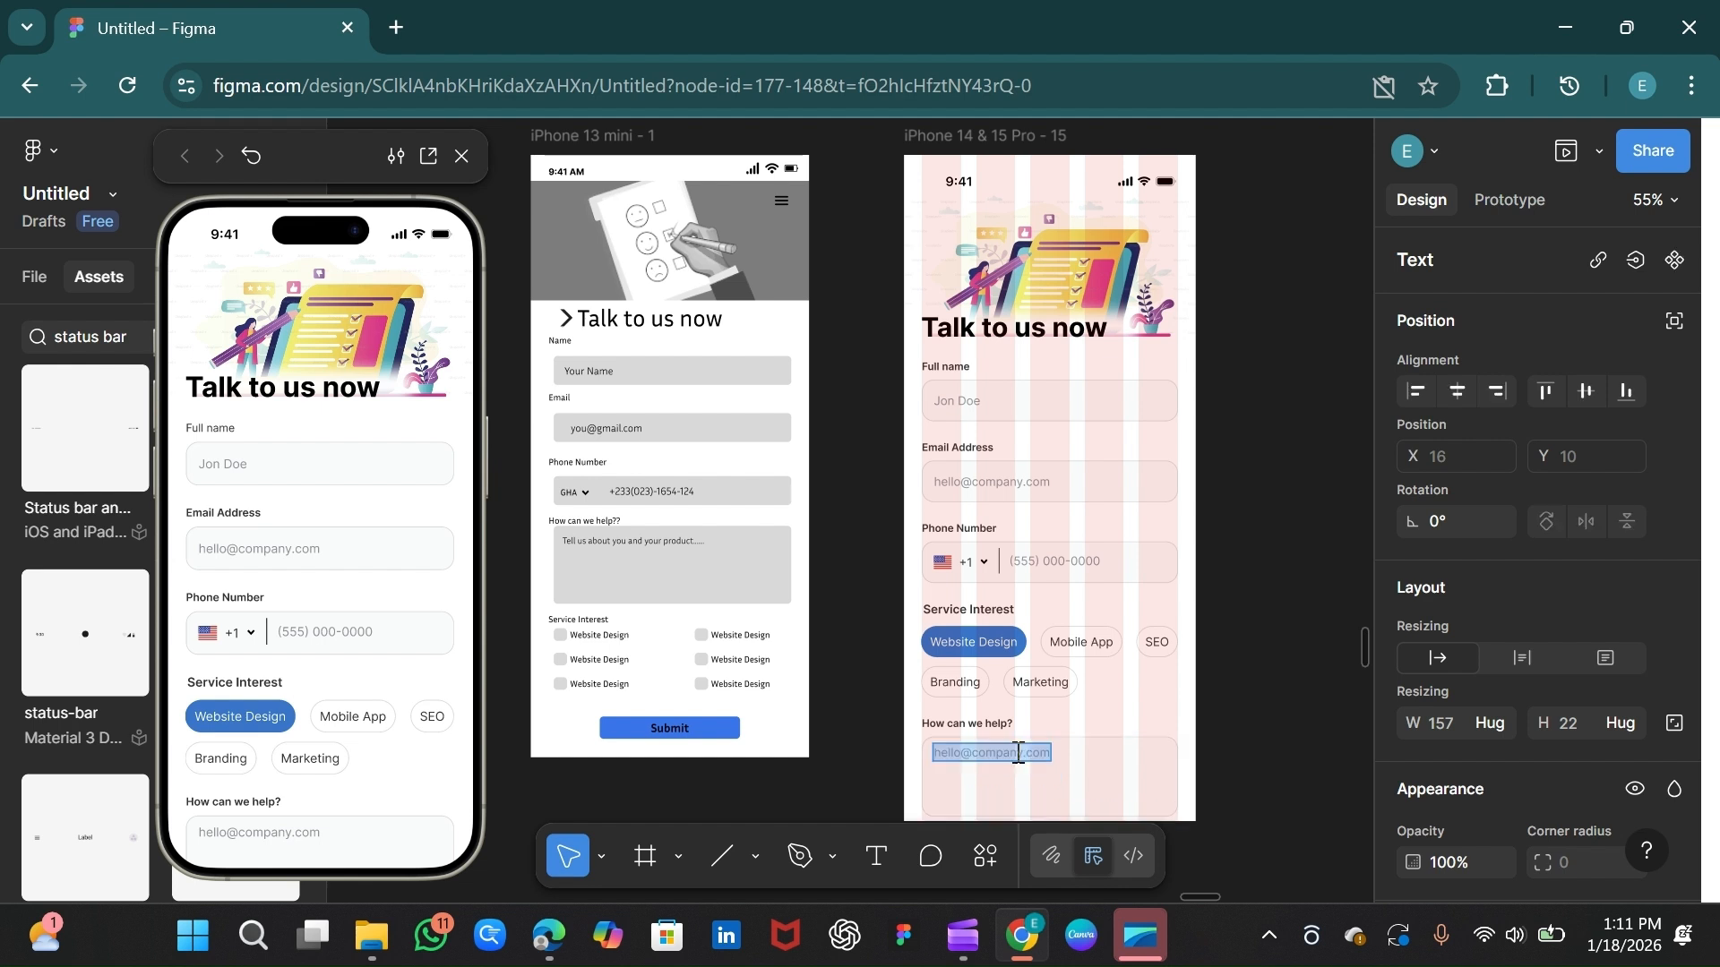
key(BackSpace)
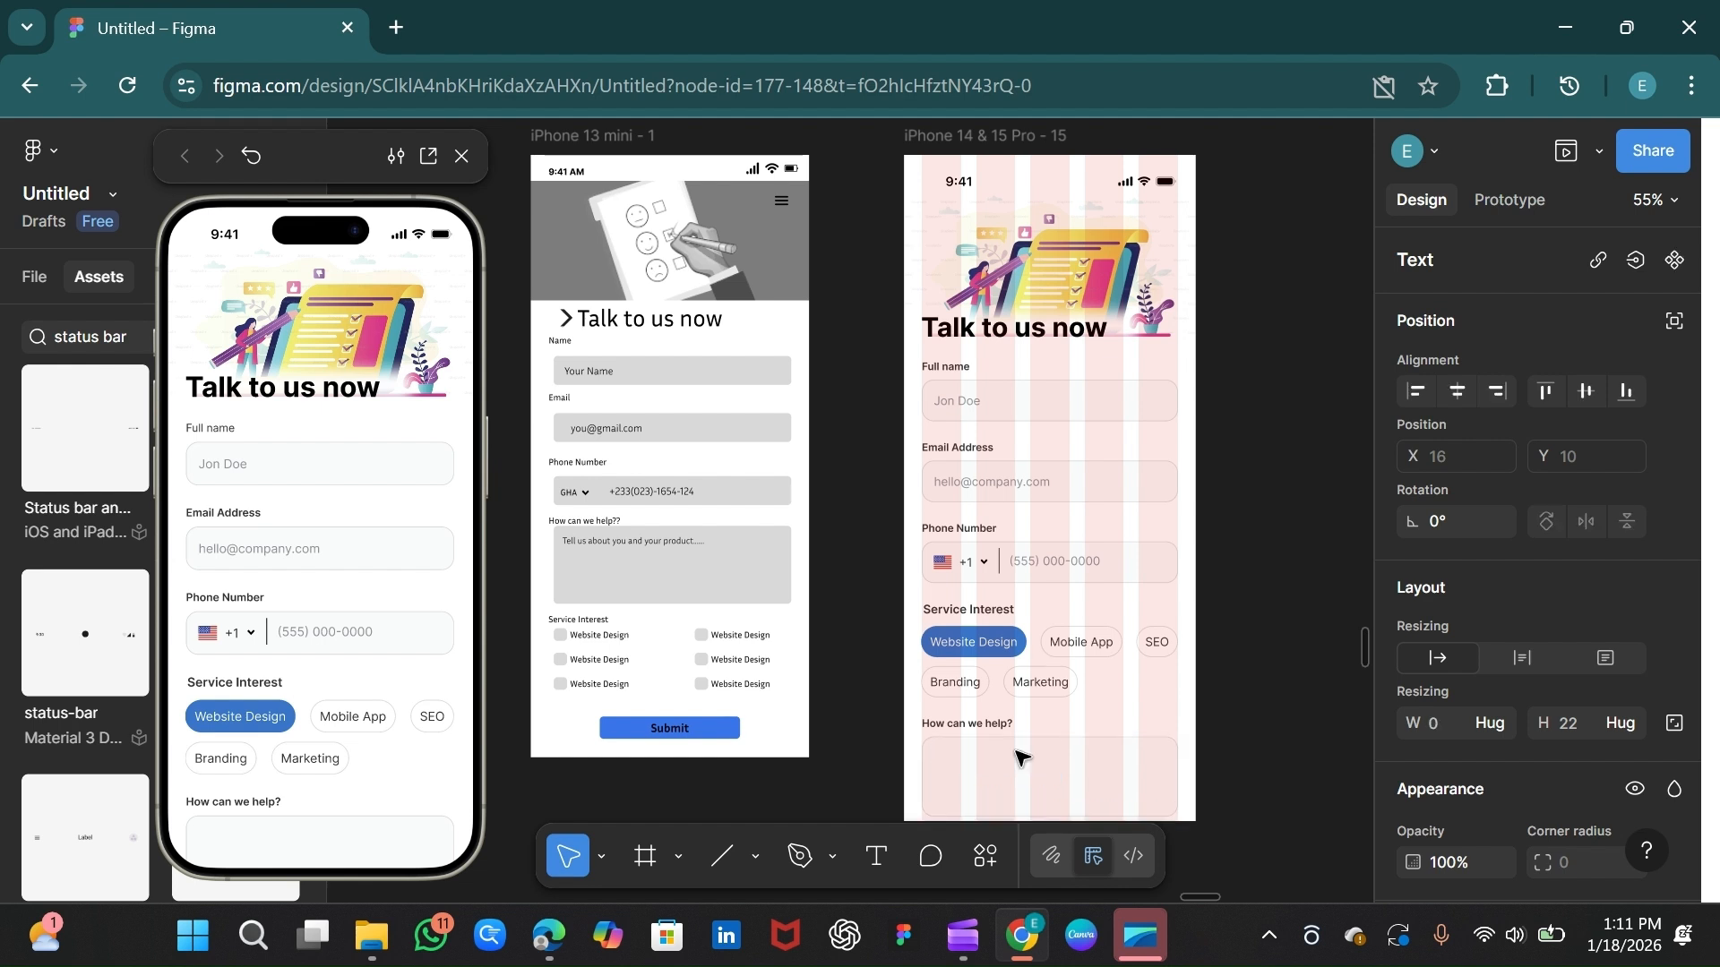
text(Tell us)
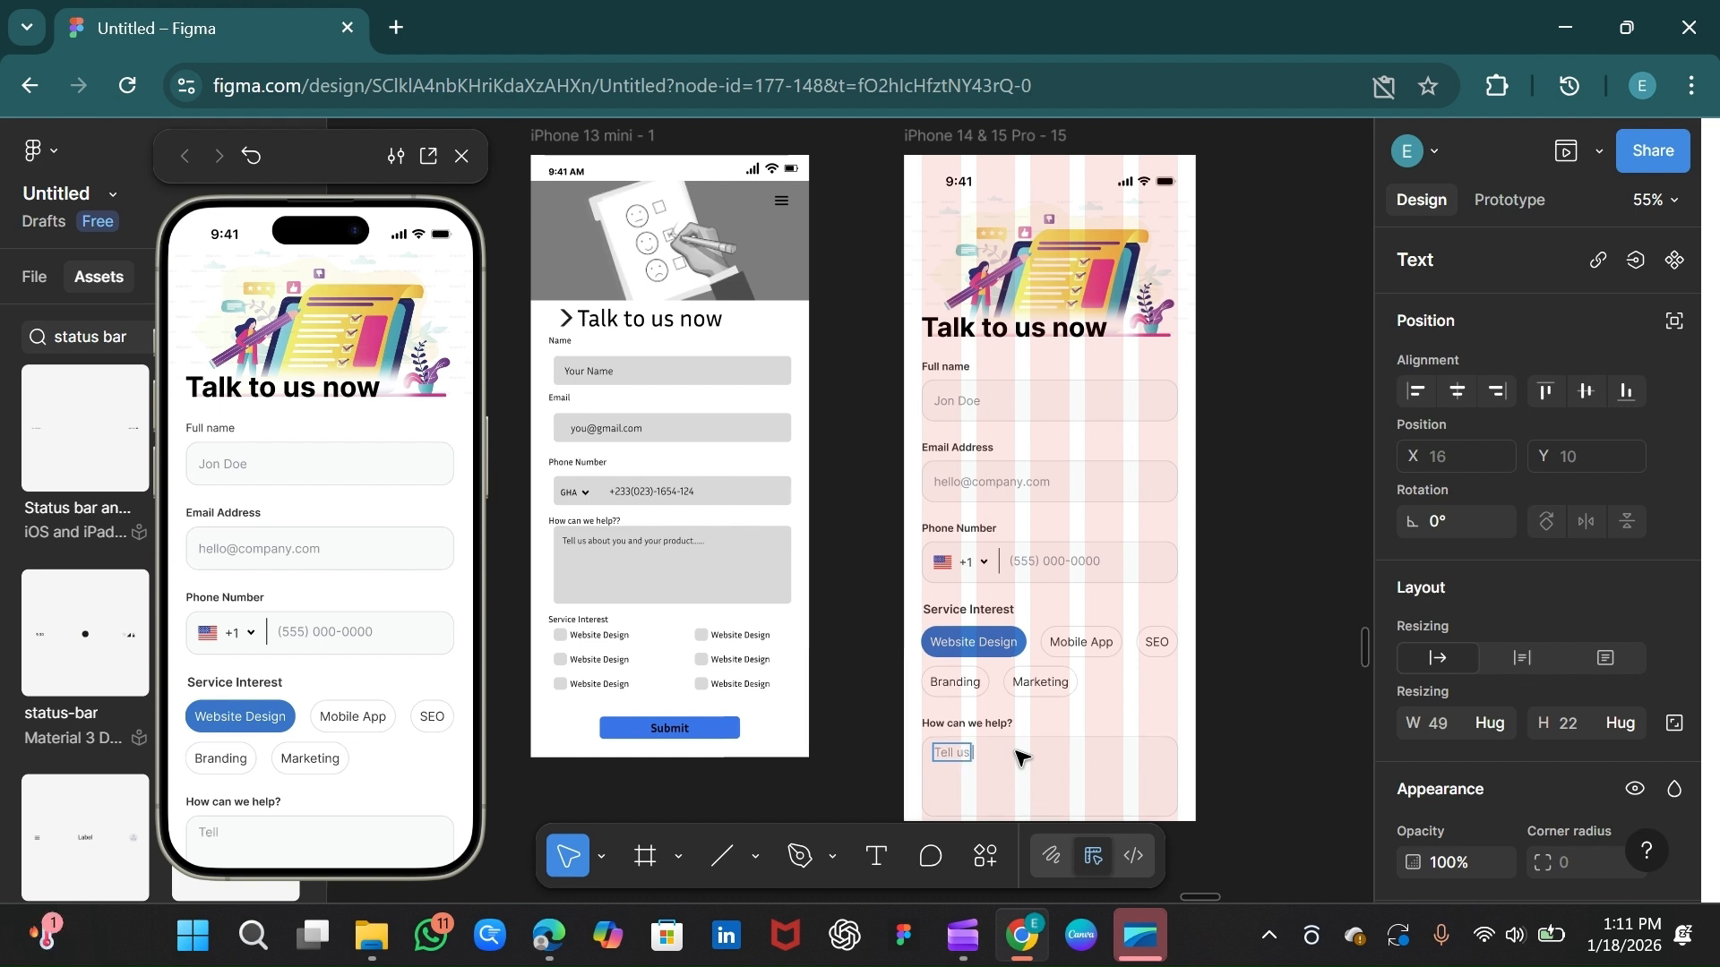
text( about you)
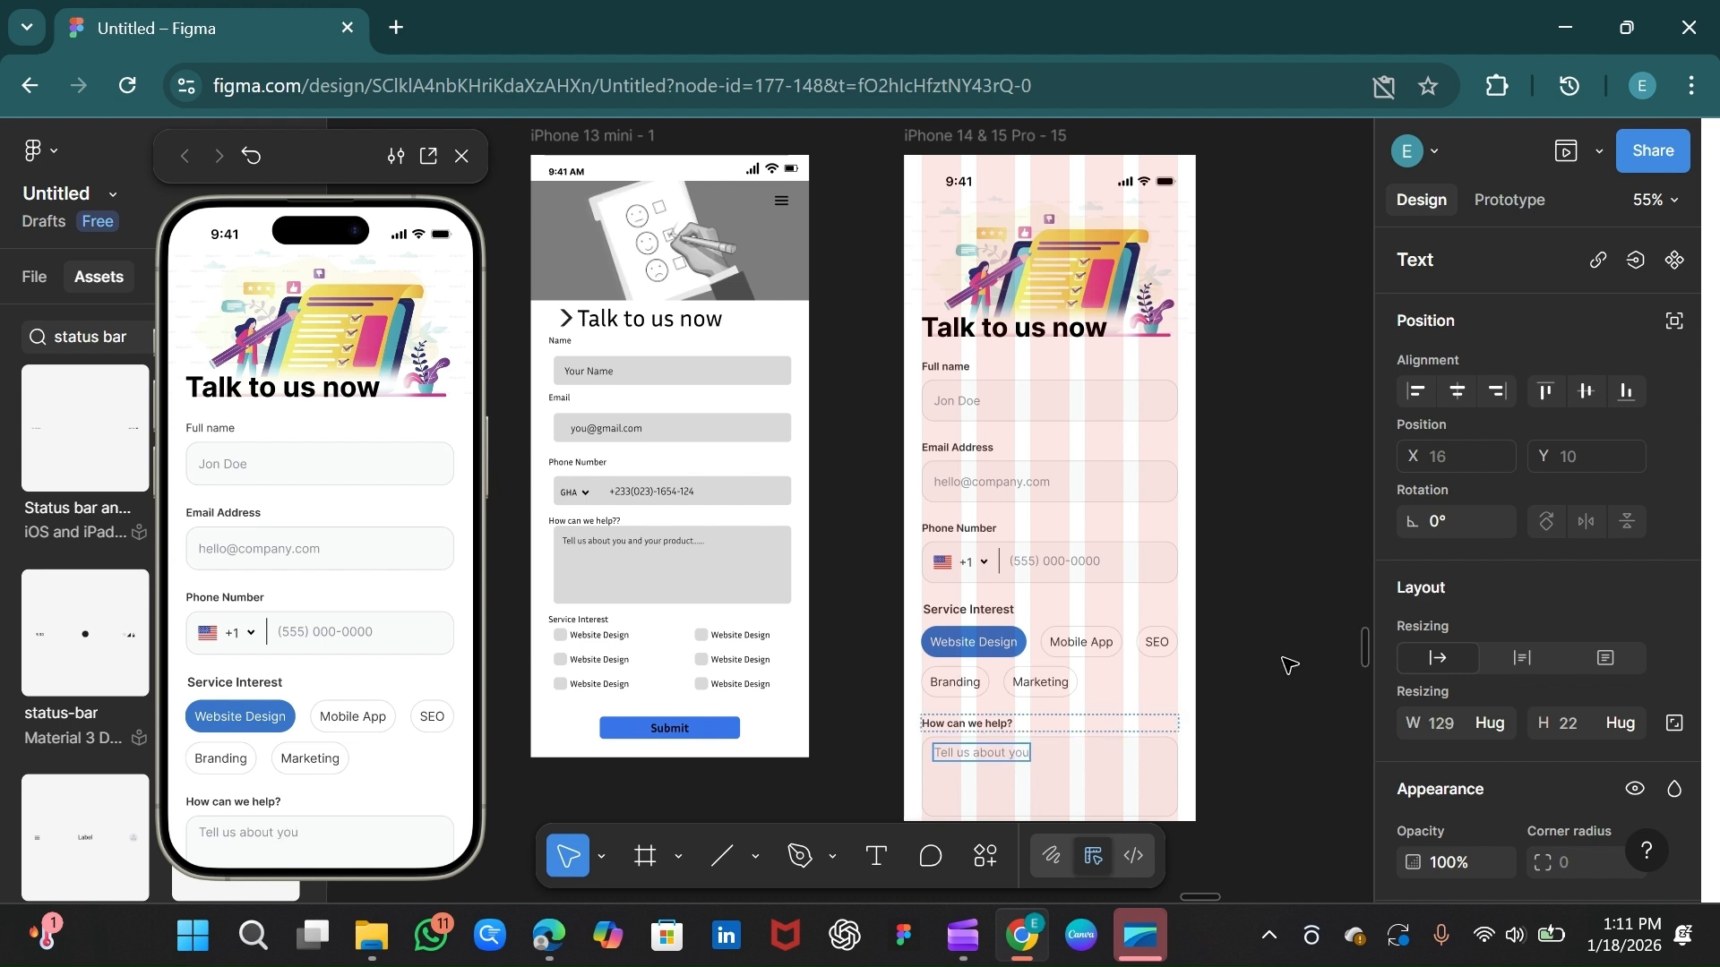
key(Escape)
drag(1005, 133, 998, 124)
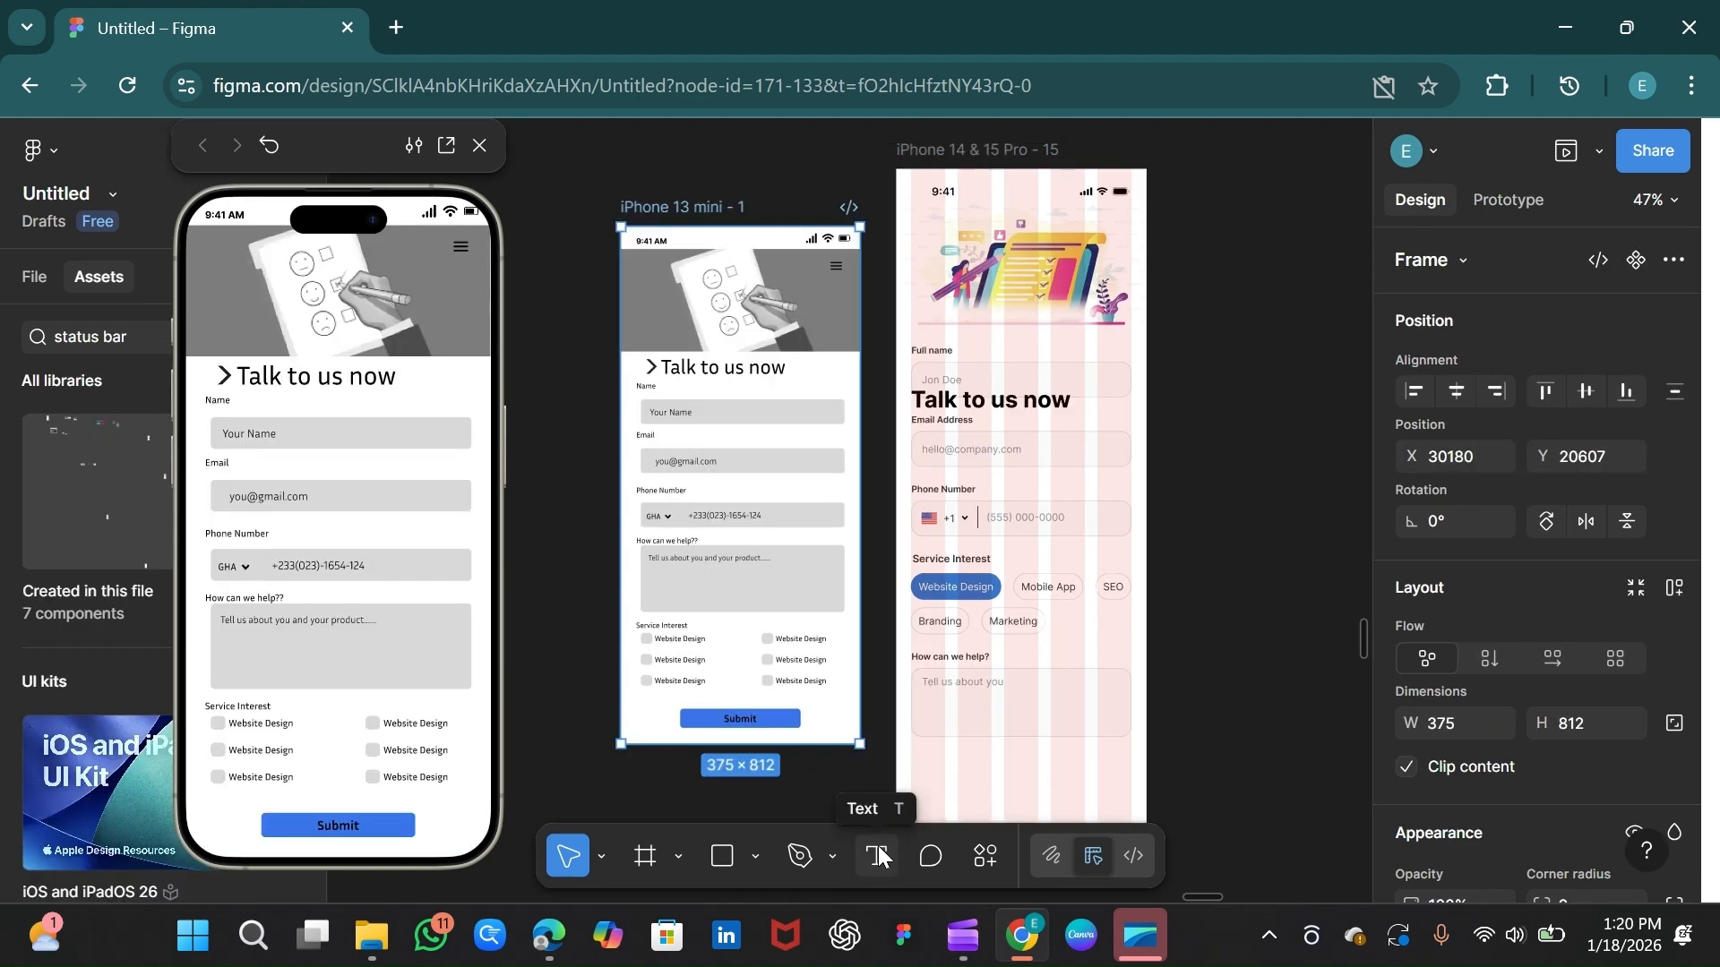
Step: Add a "Send Message" text about 162 wide below the message box and set its weight to Bold
click(877, 856)
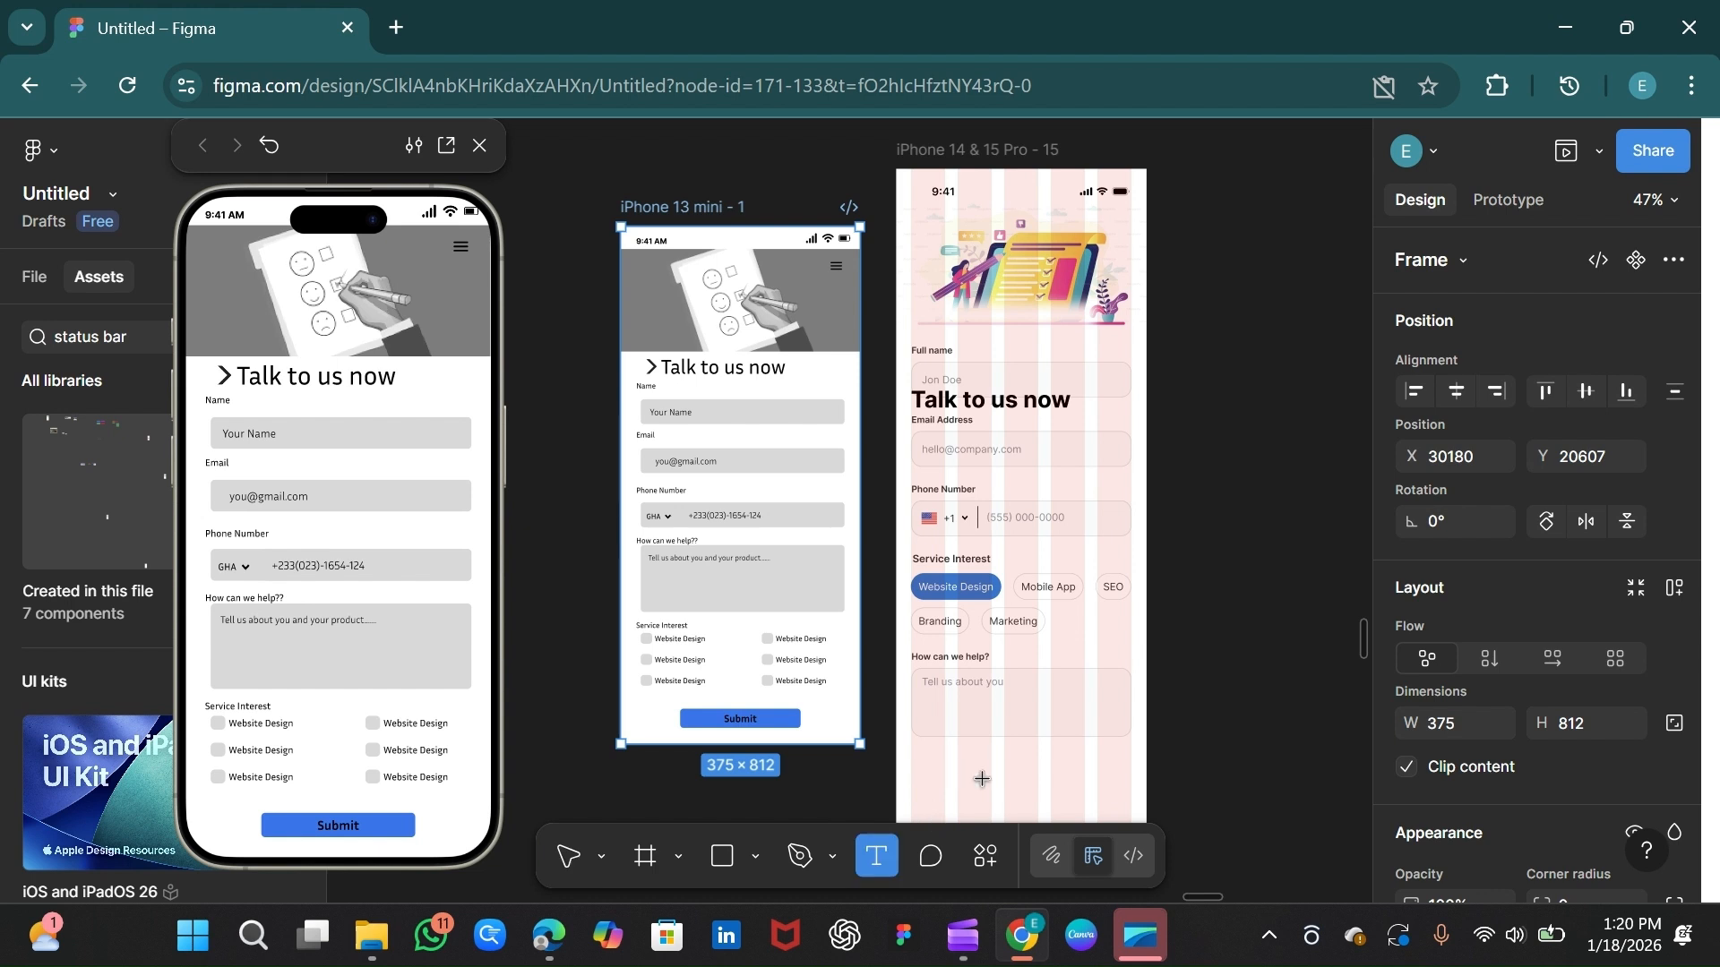
drag(944, 771, 1050, 783)
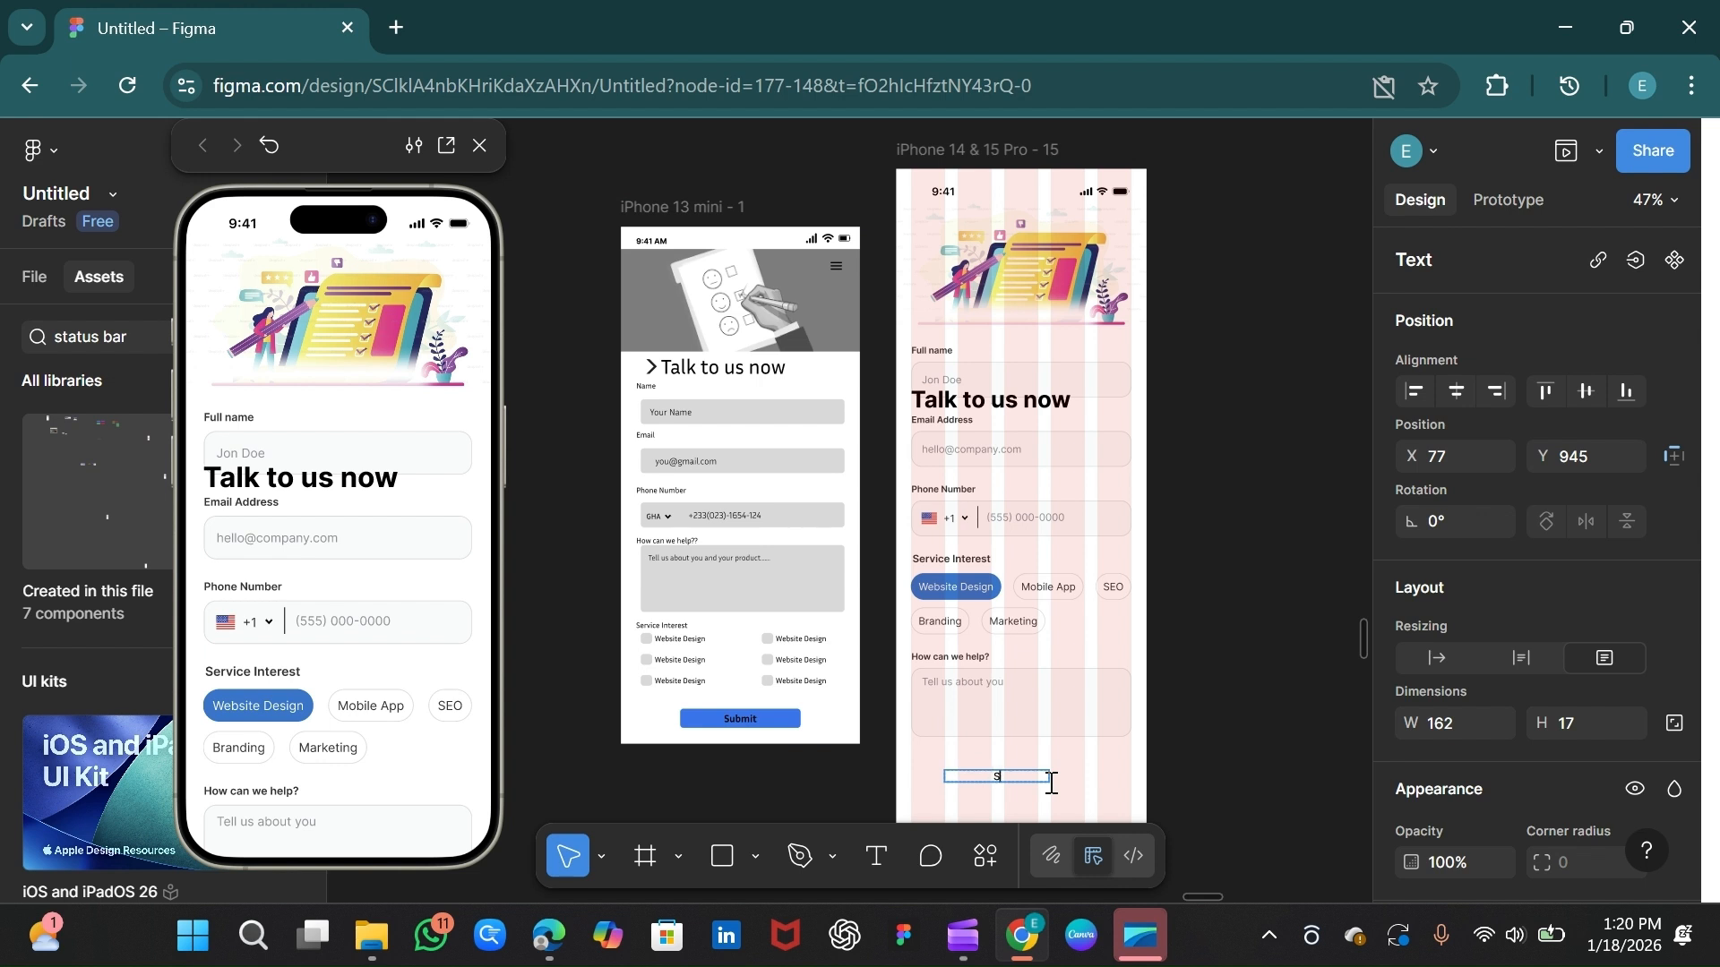
text(Send Message)
key(Escape)
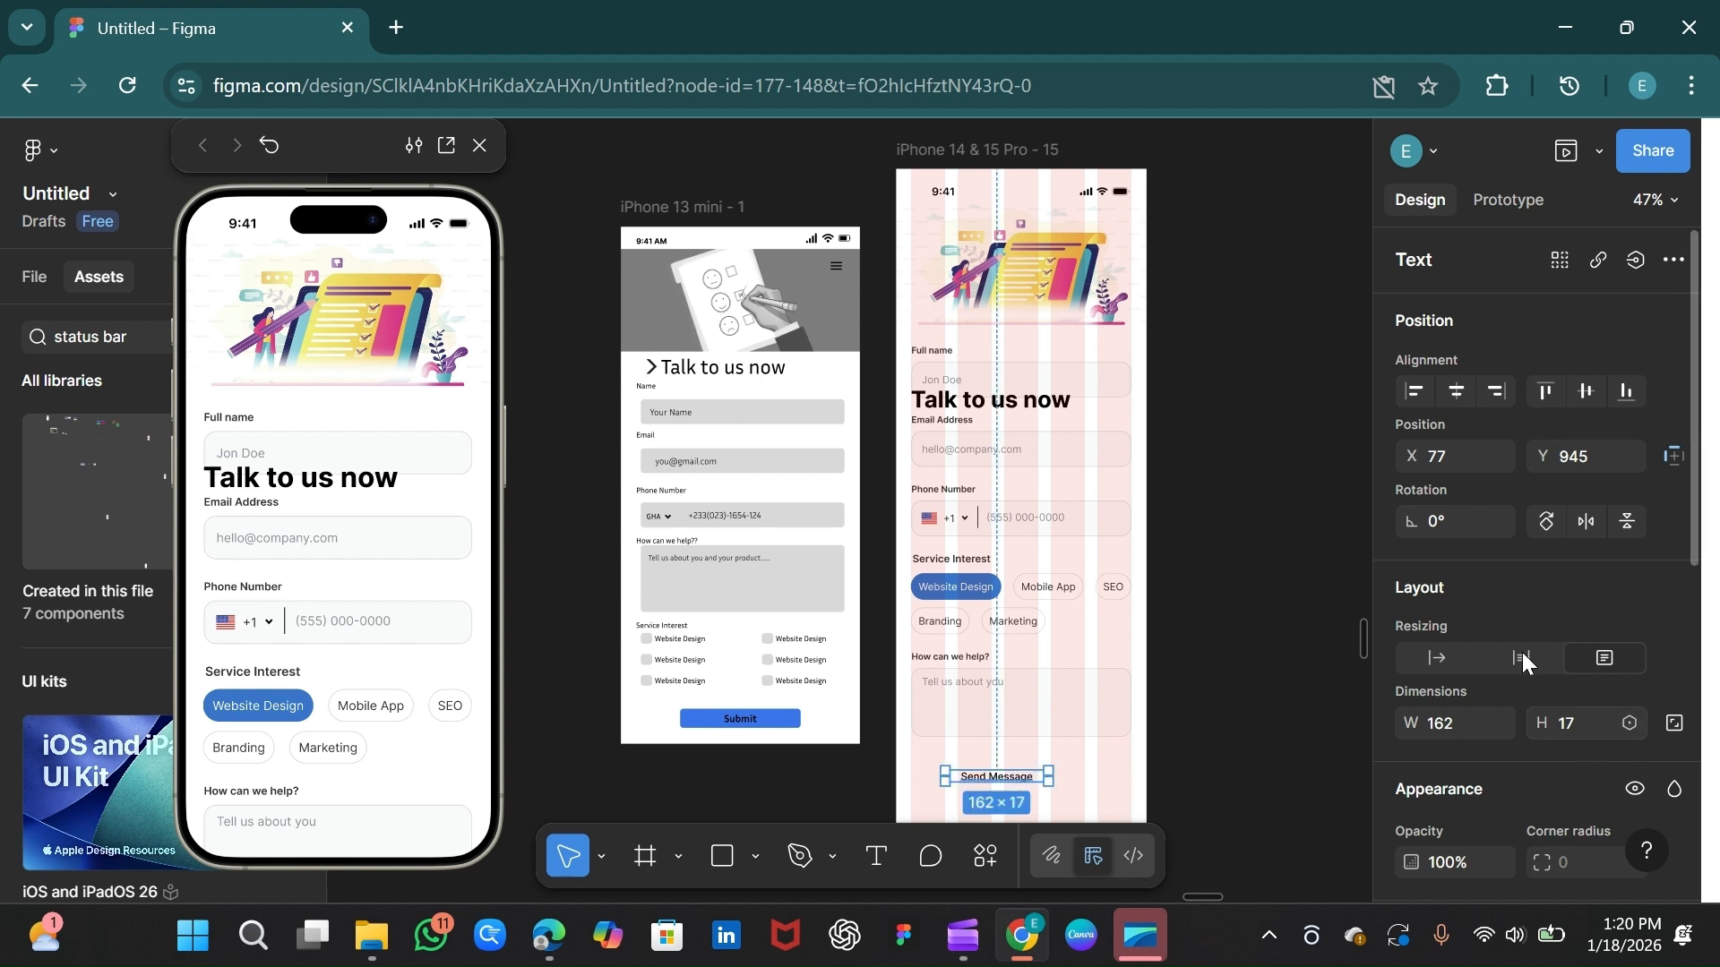
scroll(1518, 582, down, 6)
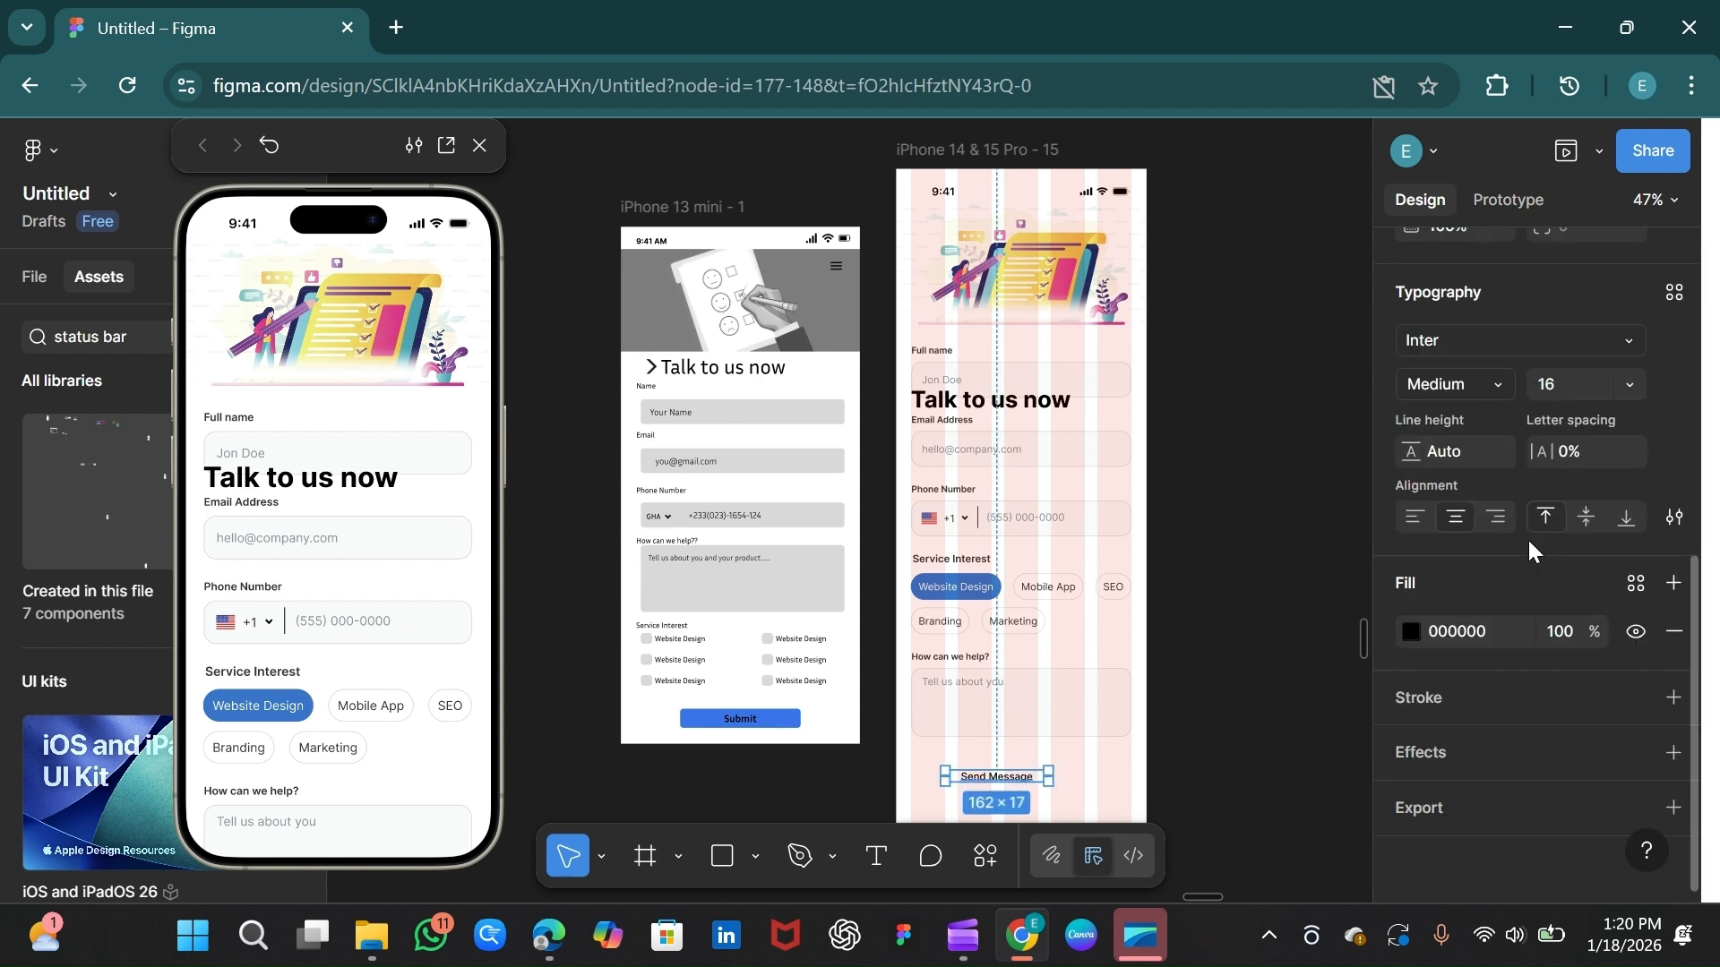
click(1477, 376)
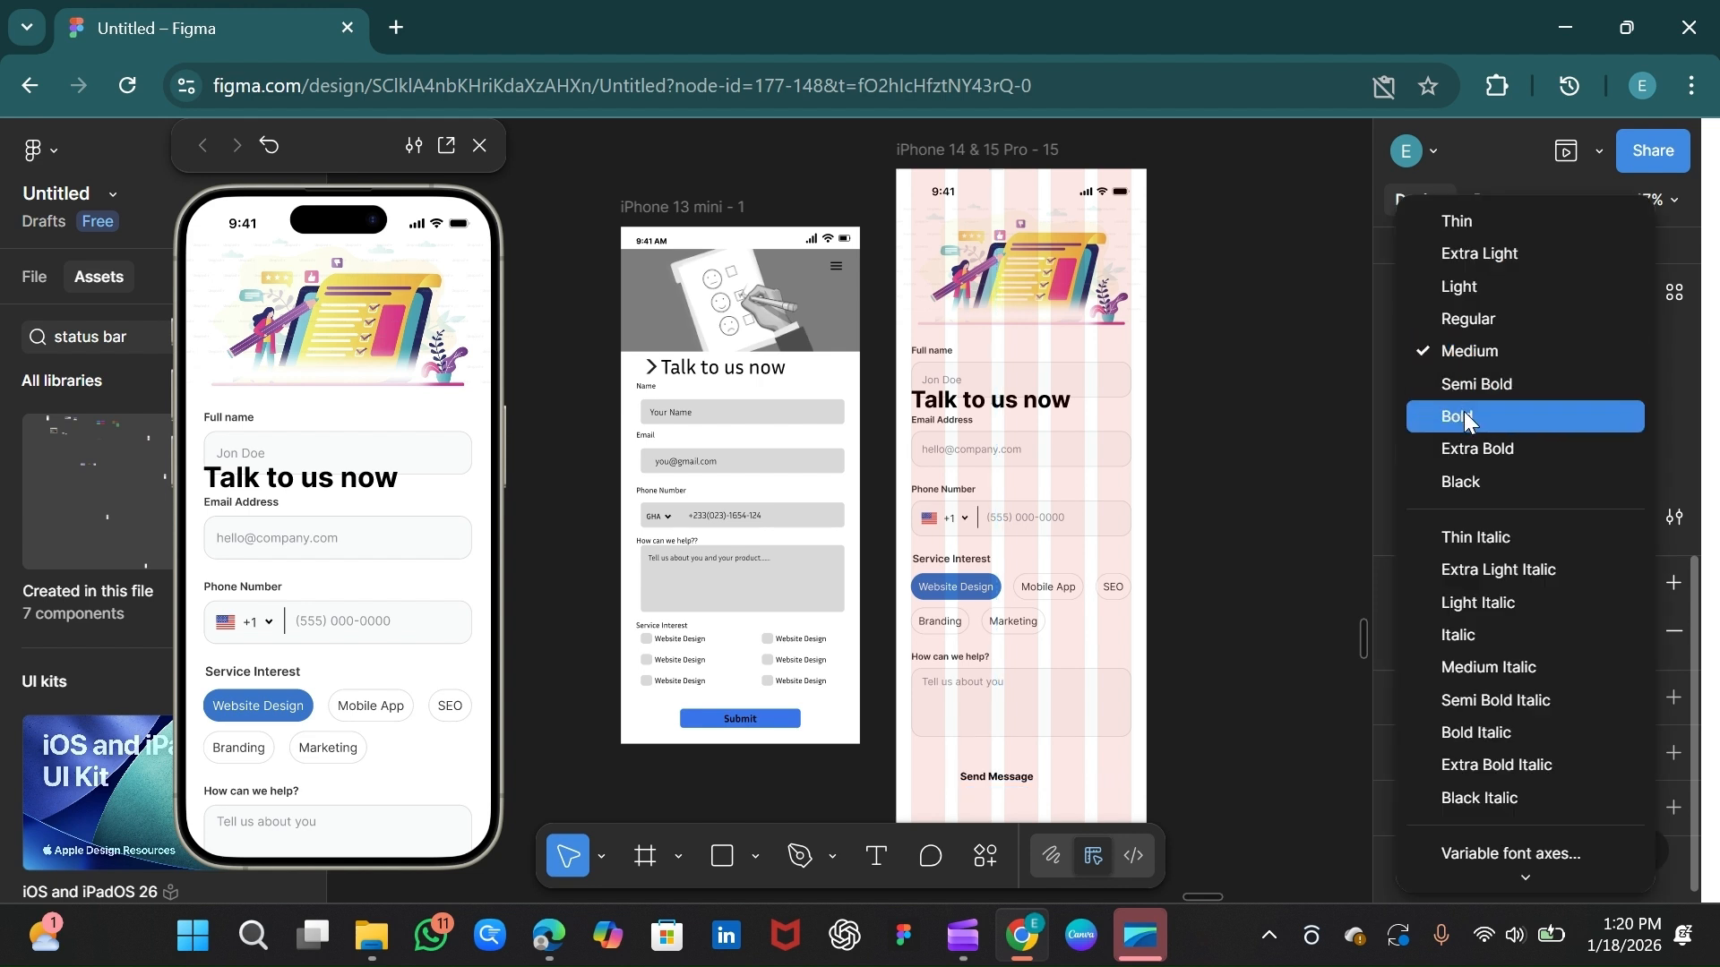
click(1464, 417)
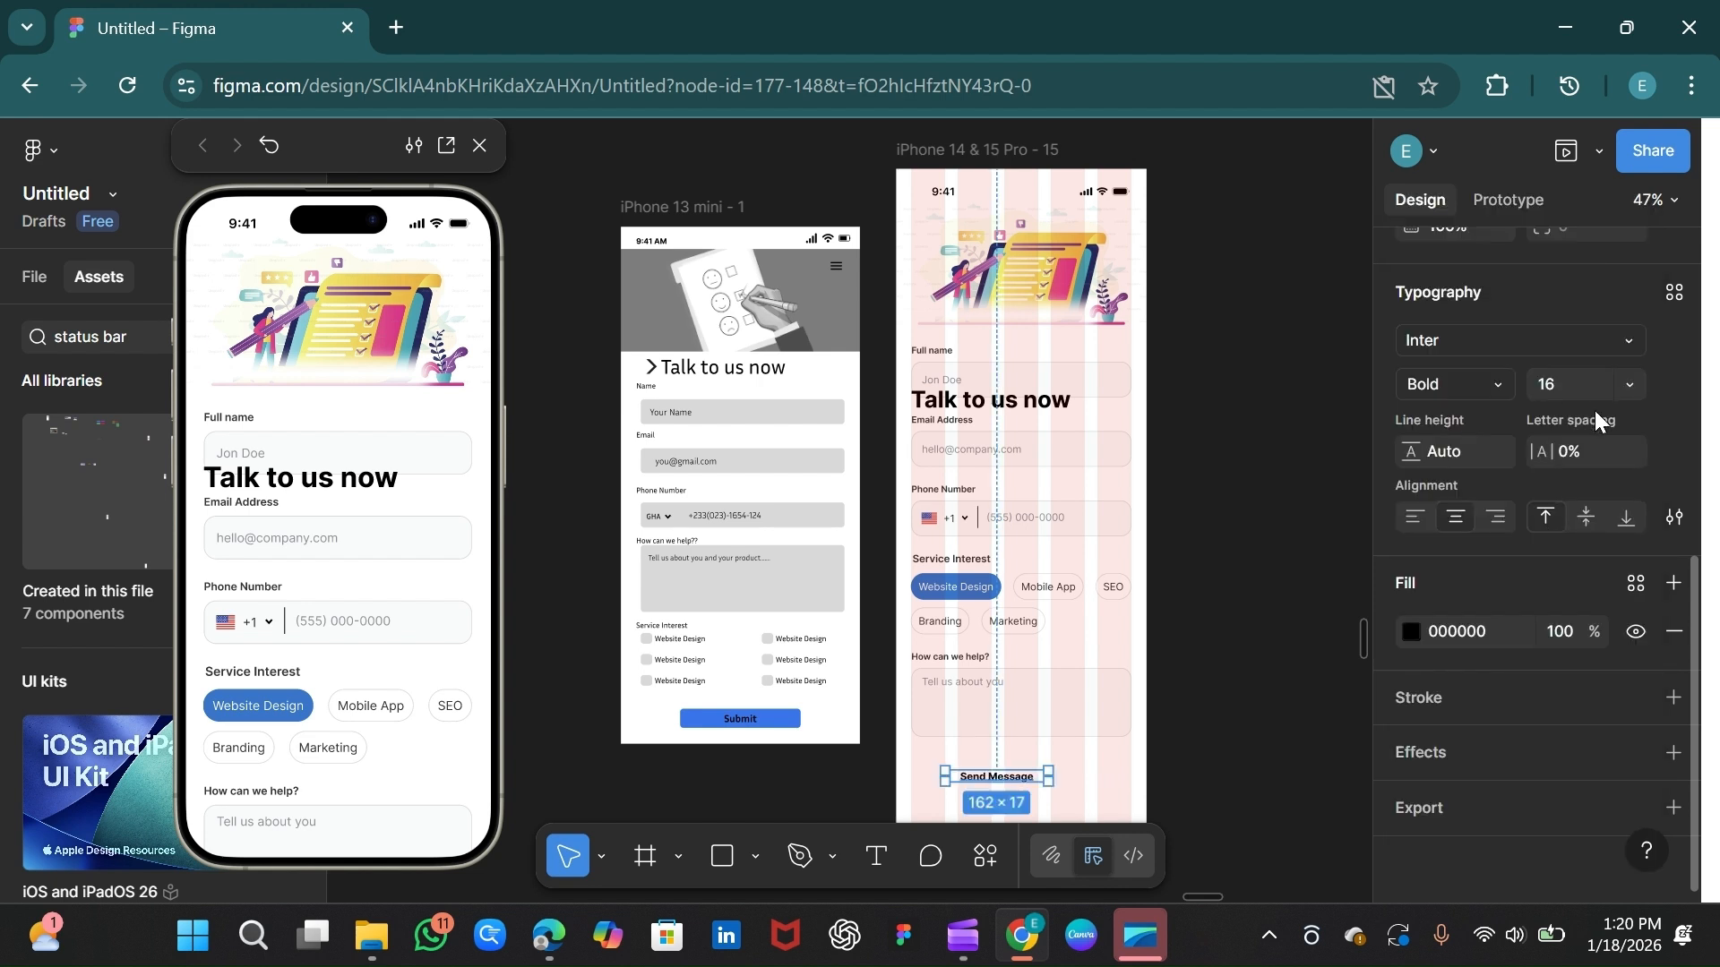
Step: Wrap the "Send Message" text in an auto layout frame with a height of 56 and a corner radius of 16
key(Escape)
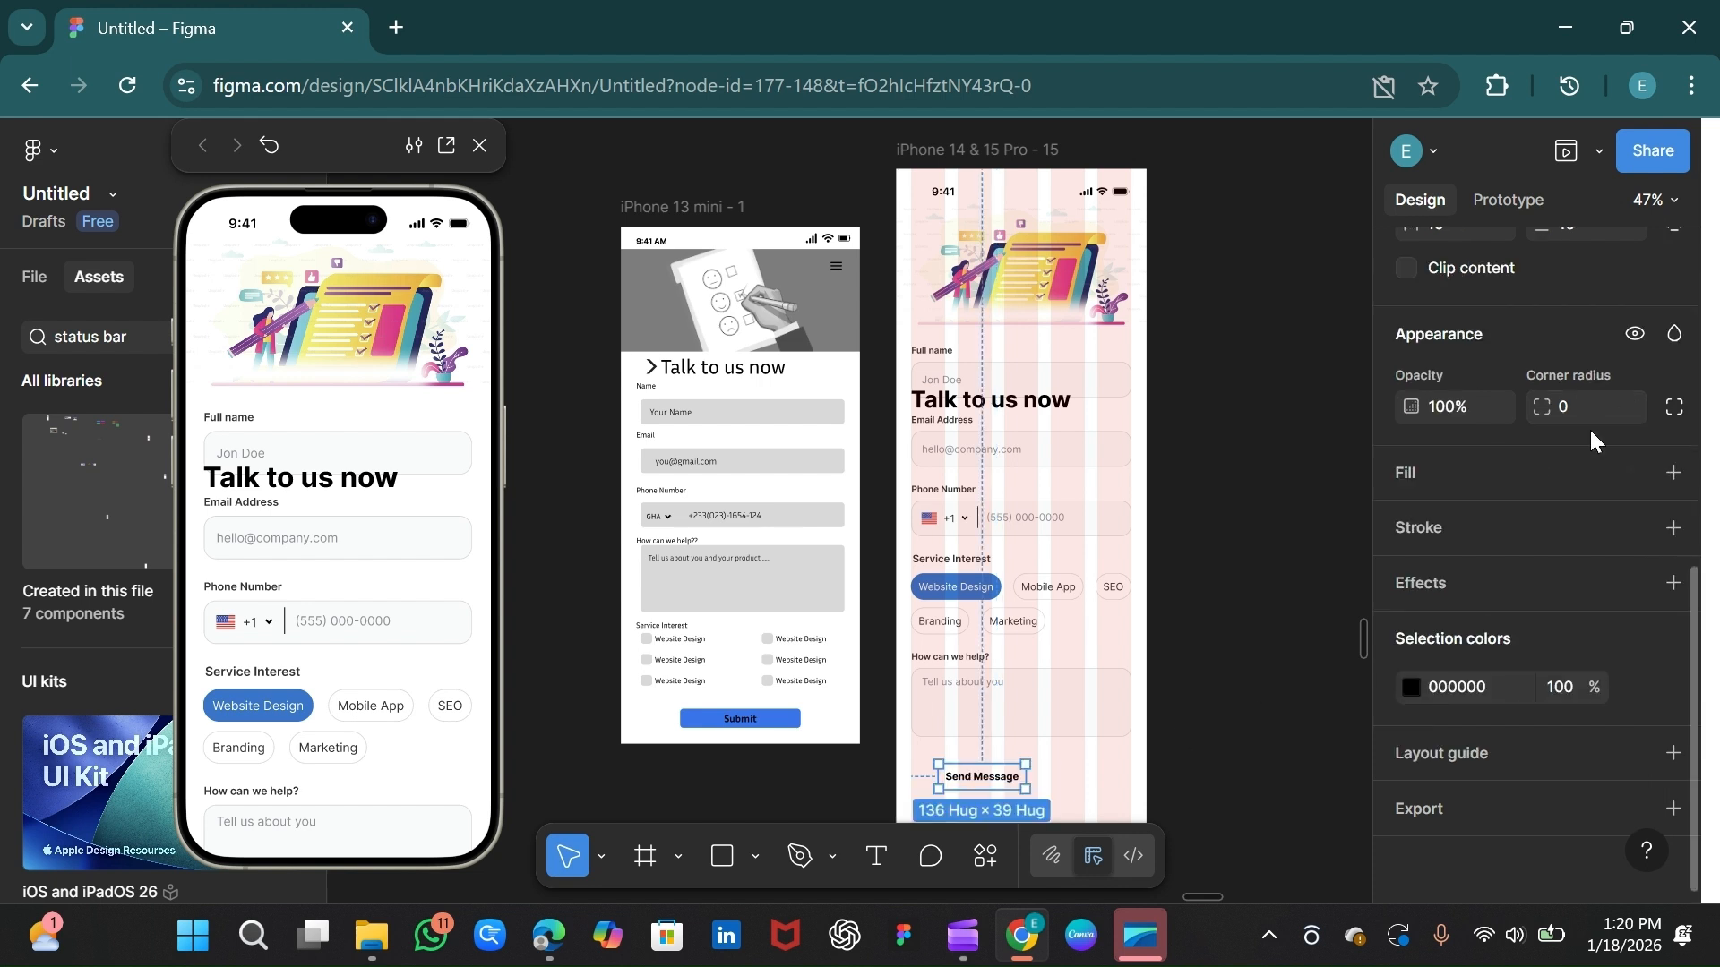
scroll(1589, 427, up, 8)
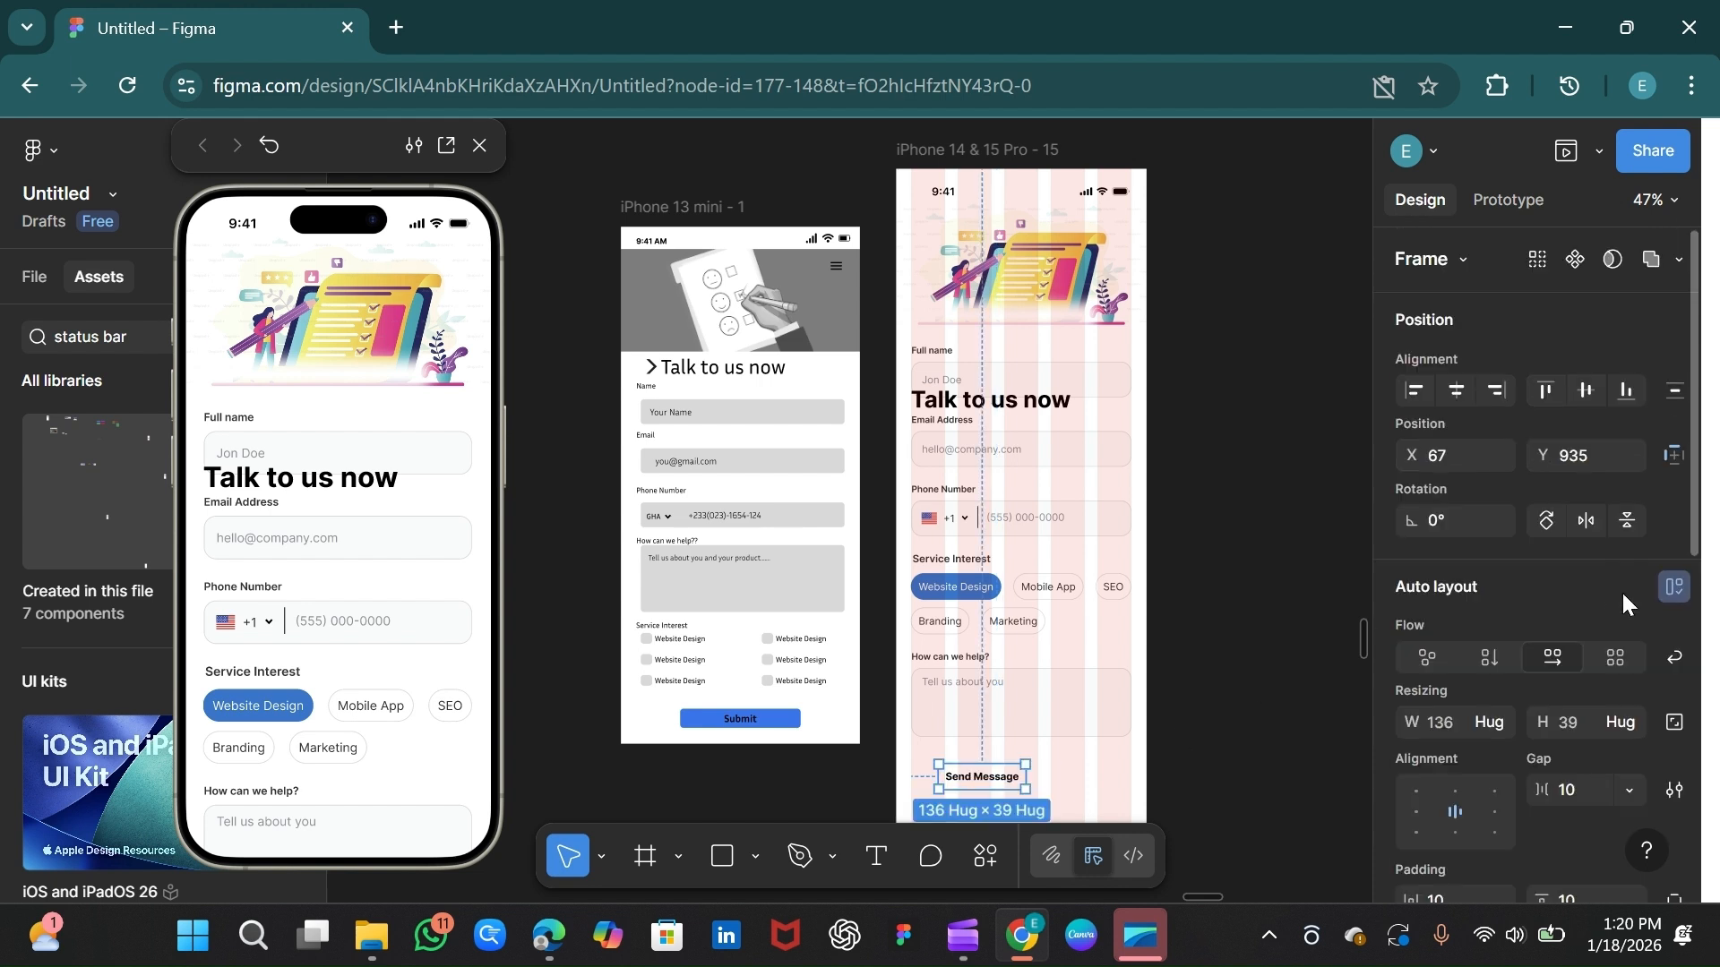
click(1584, 727)
text(56)
key(Return)
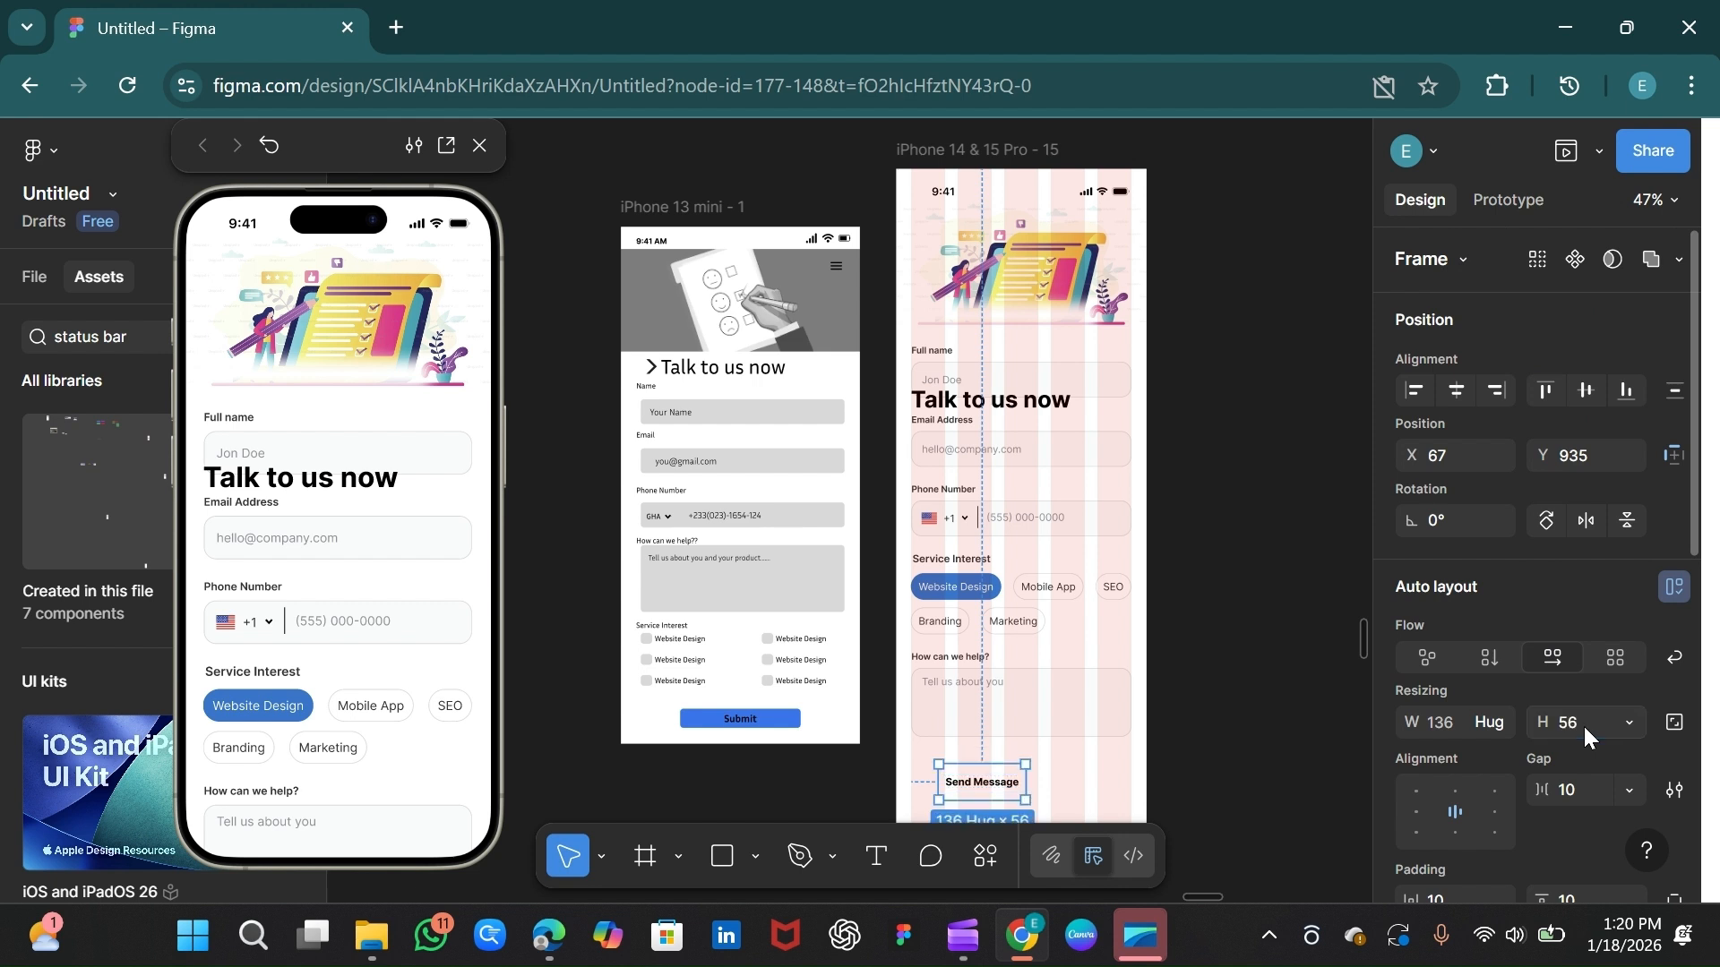
drag(1694, 548, 1695, 753)
click(1568, 665)
text(16)
key(Return)
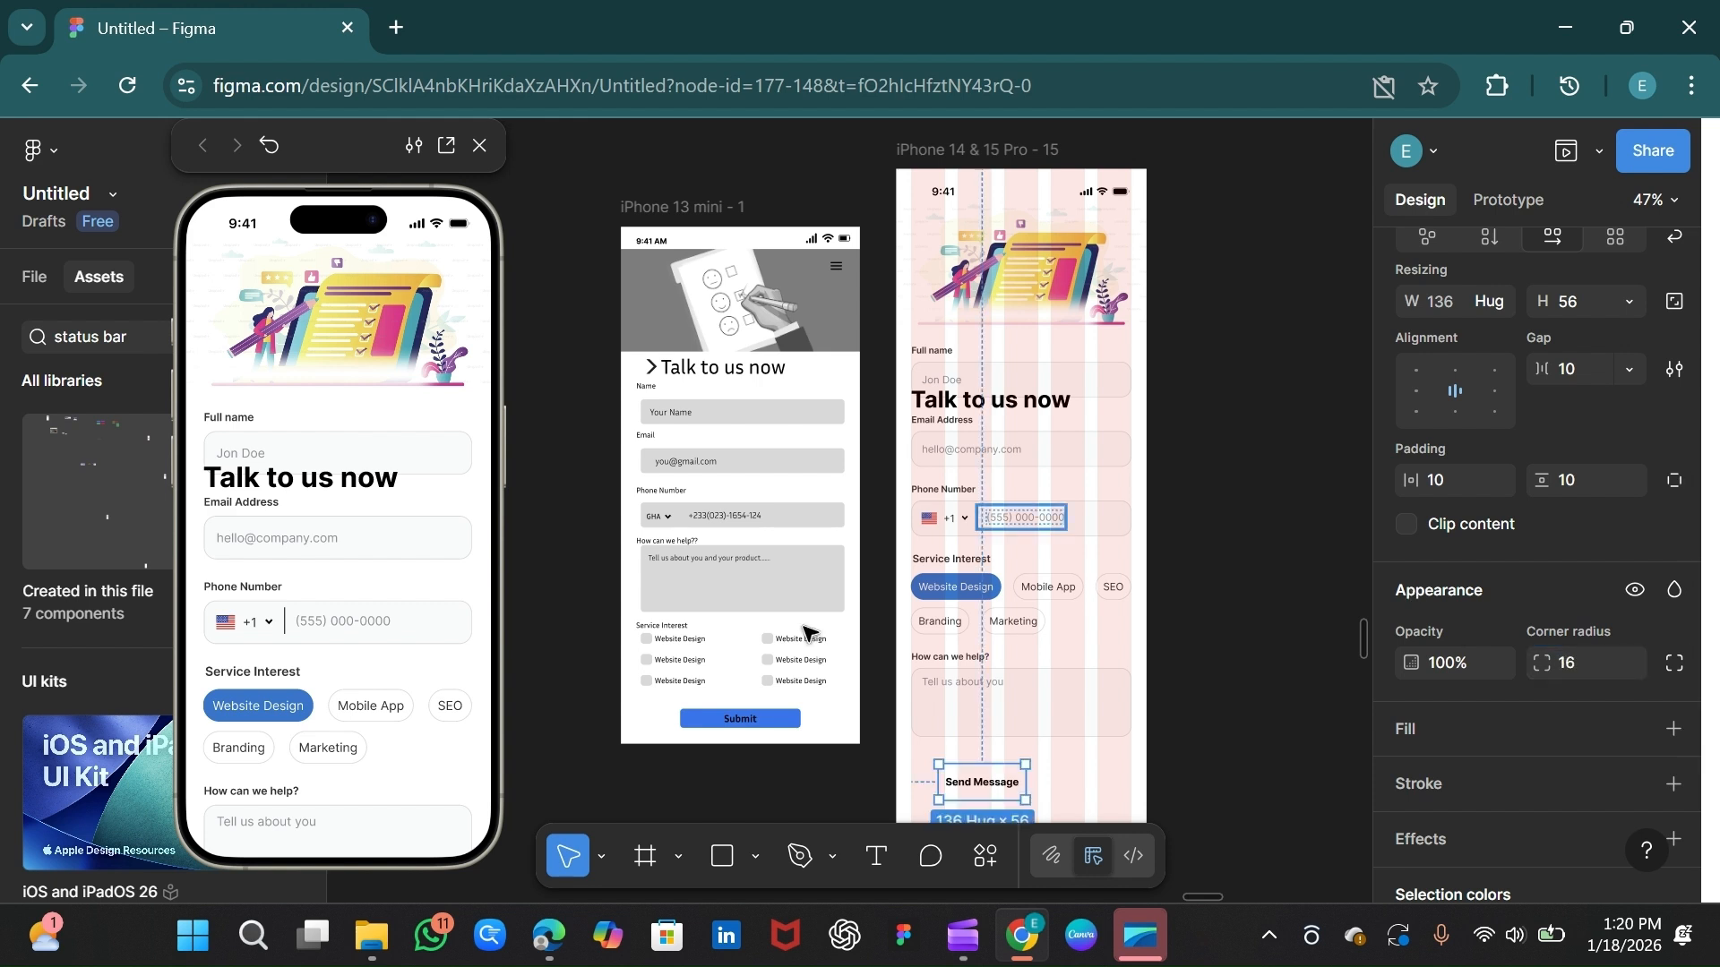
Step: Fill the Send Message button with blue 1877F2 and change its label colour to FFFFFF
drag(985, 786, 973, 782)
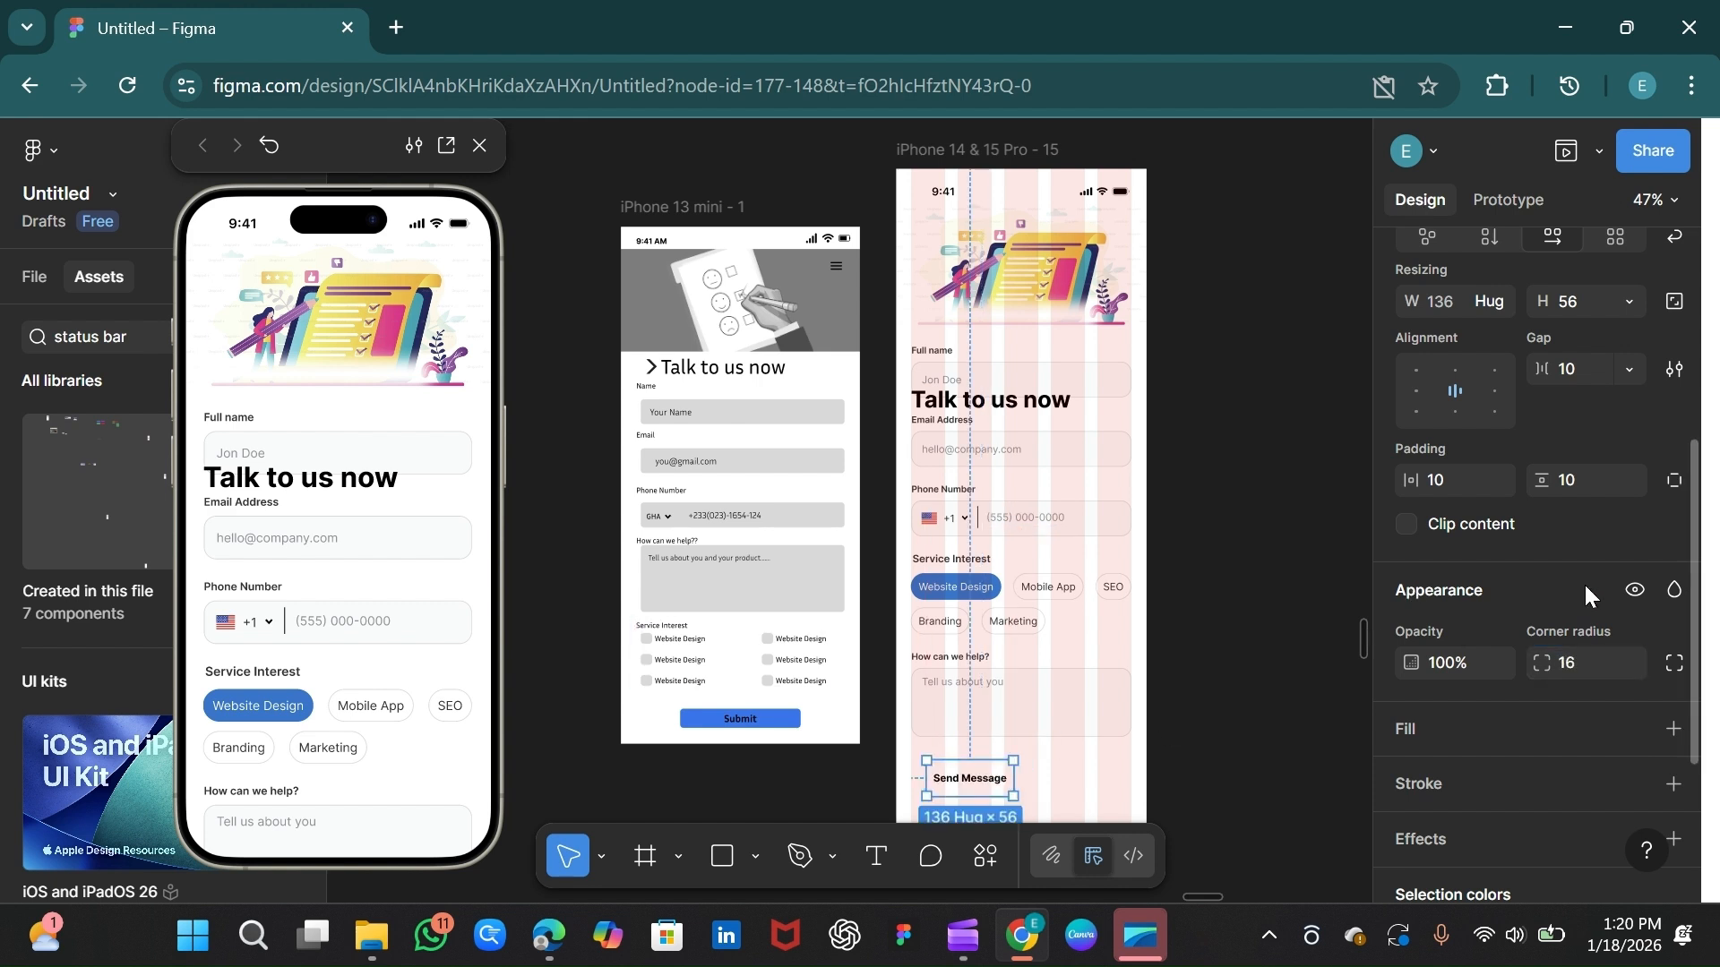
click(1672, 722)
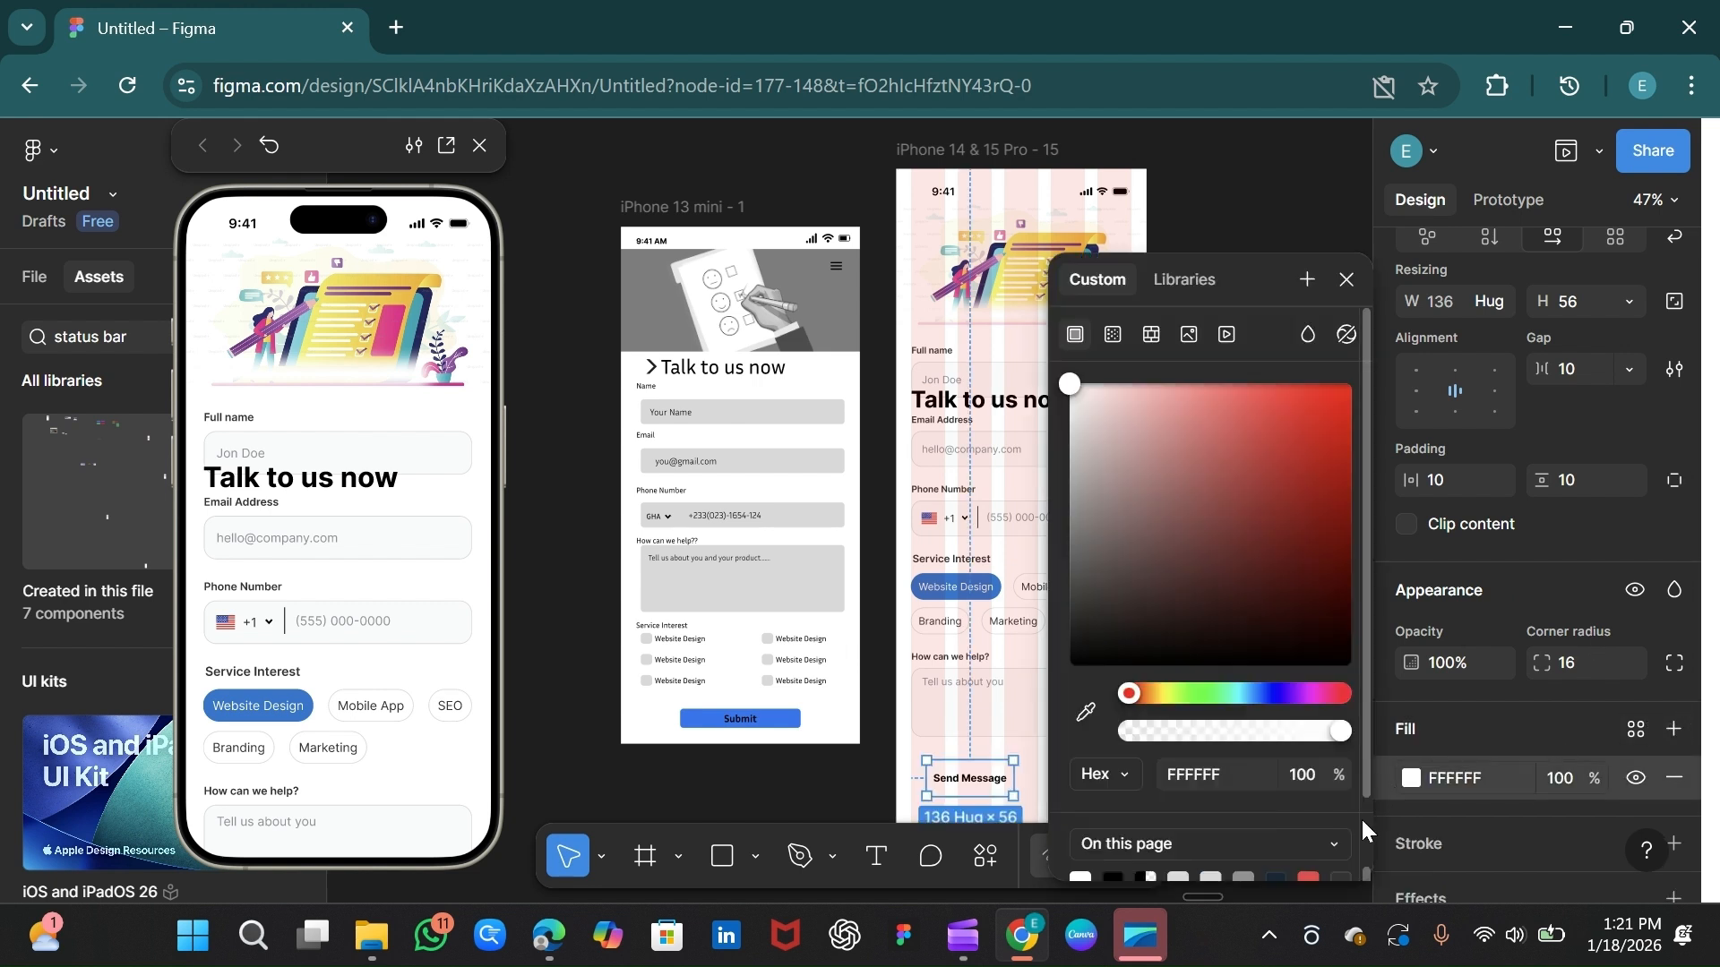
scroll(1362, 832, down, 2)
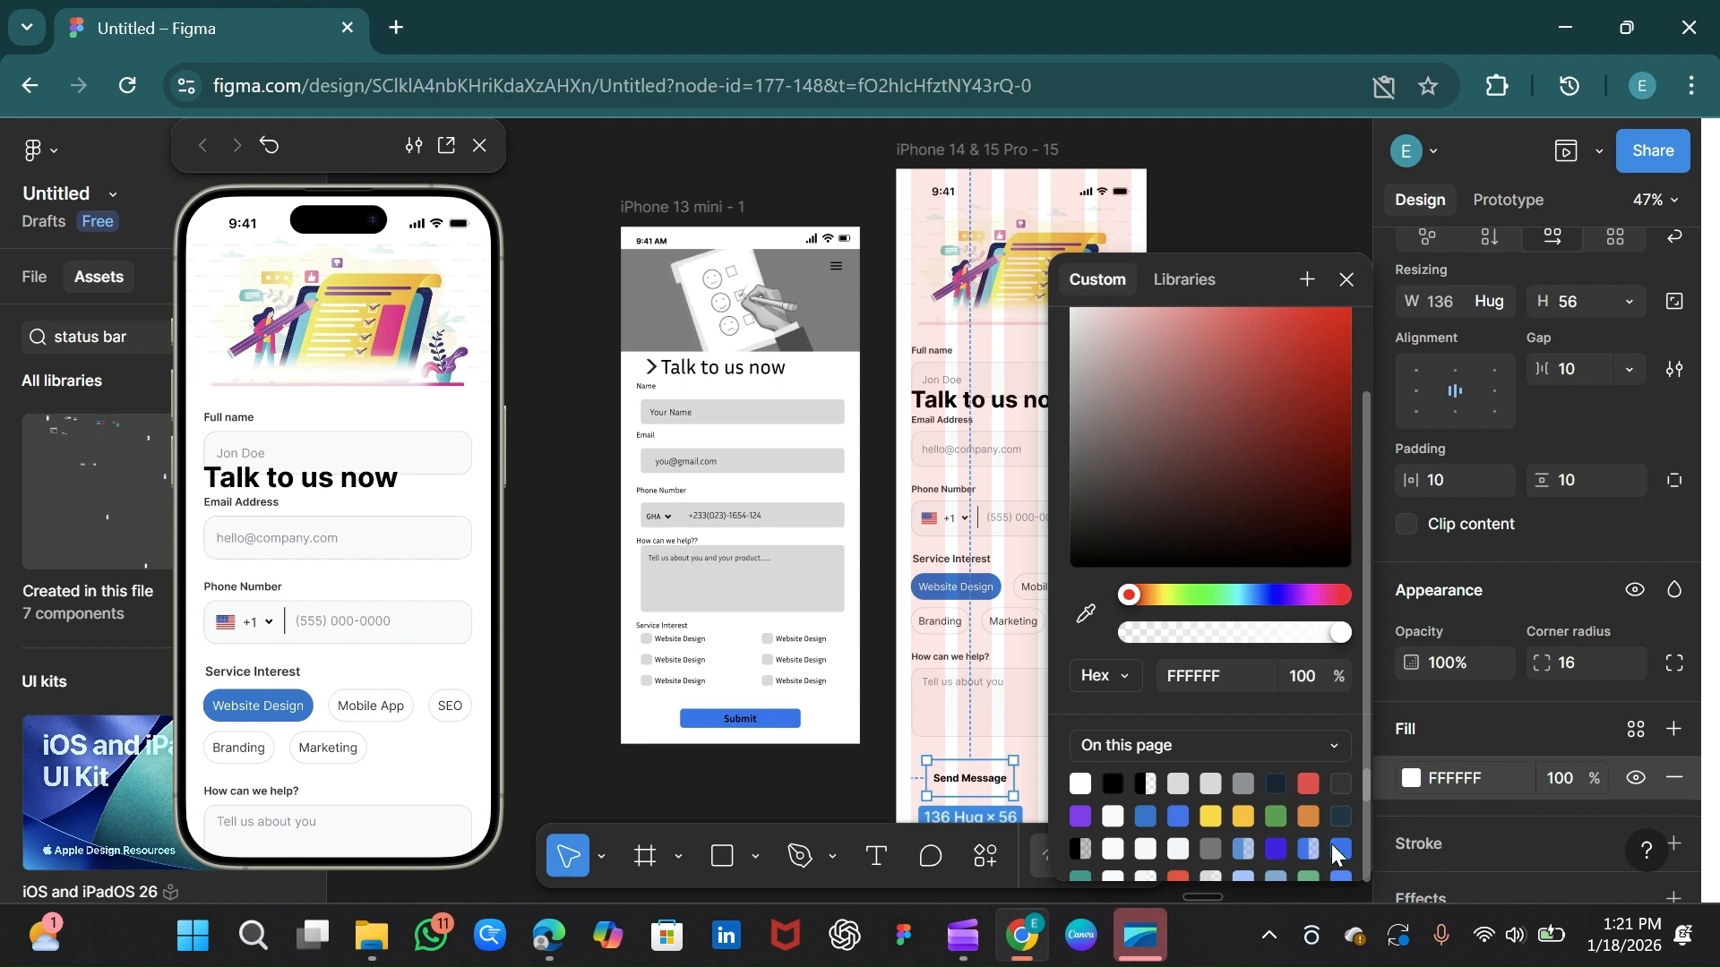
click(1340, 848)
click(1348, 283)
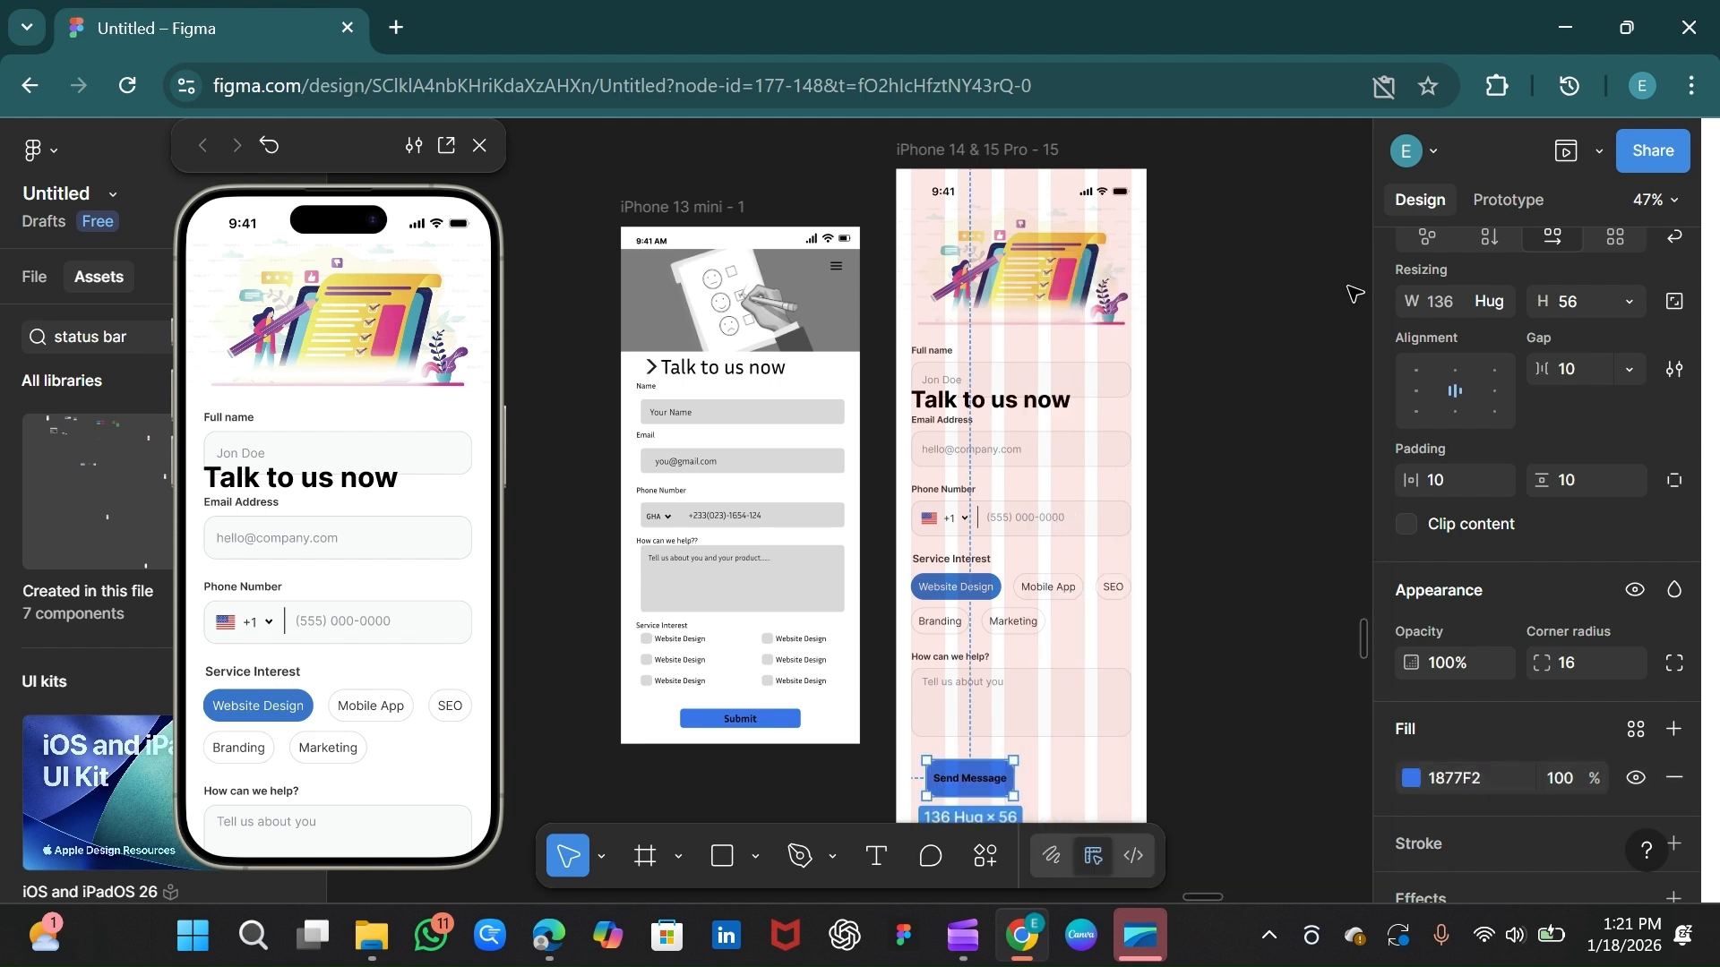
scroll(1492, 740, down, 4)
click(1464, 648)
text(ffffff)
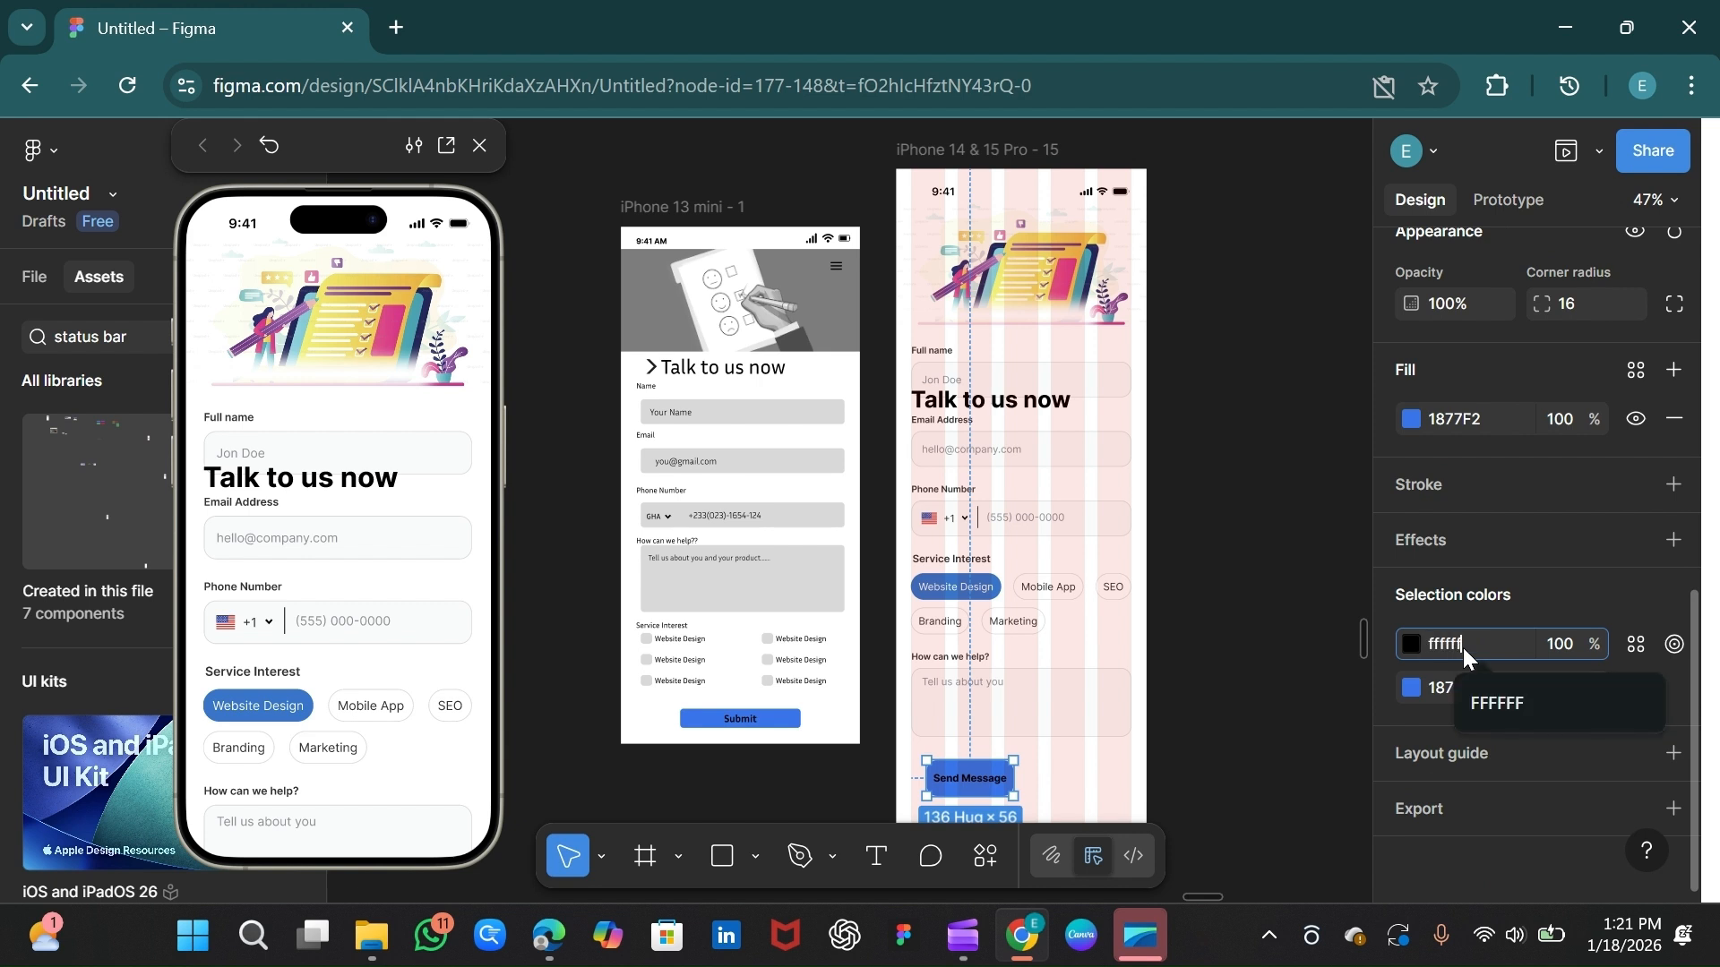
key(Return)
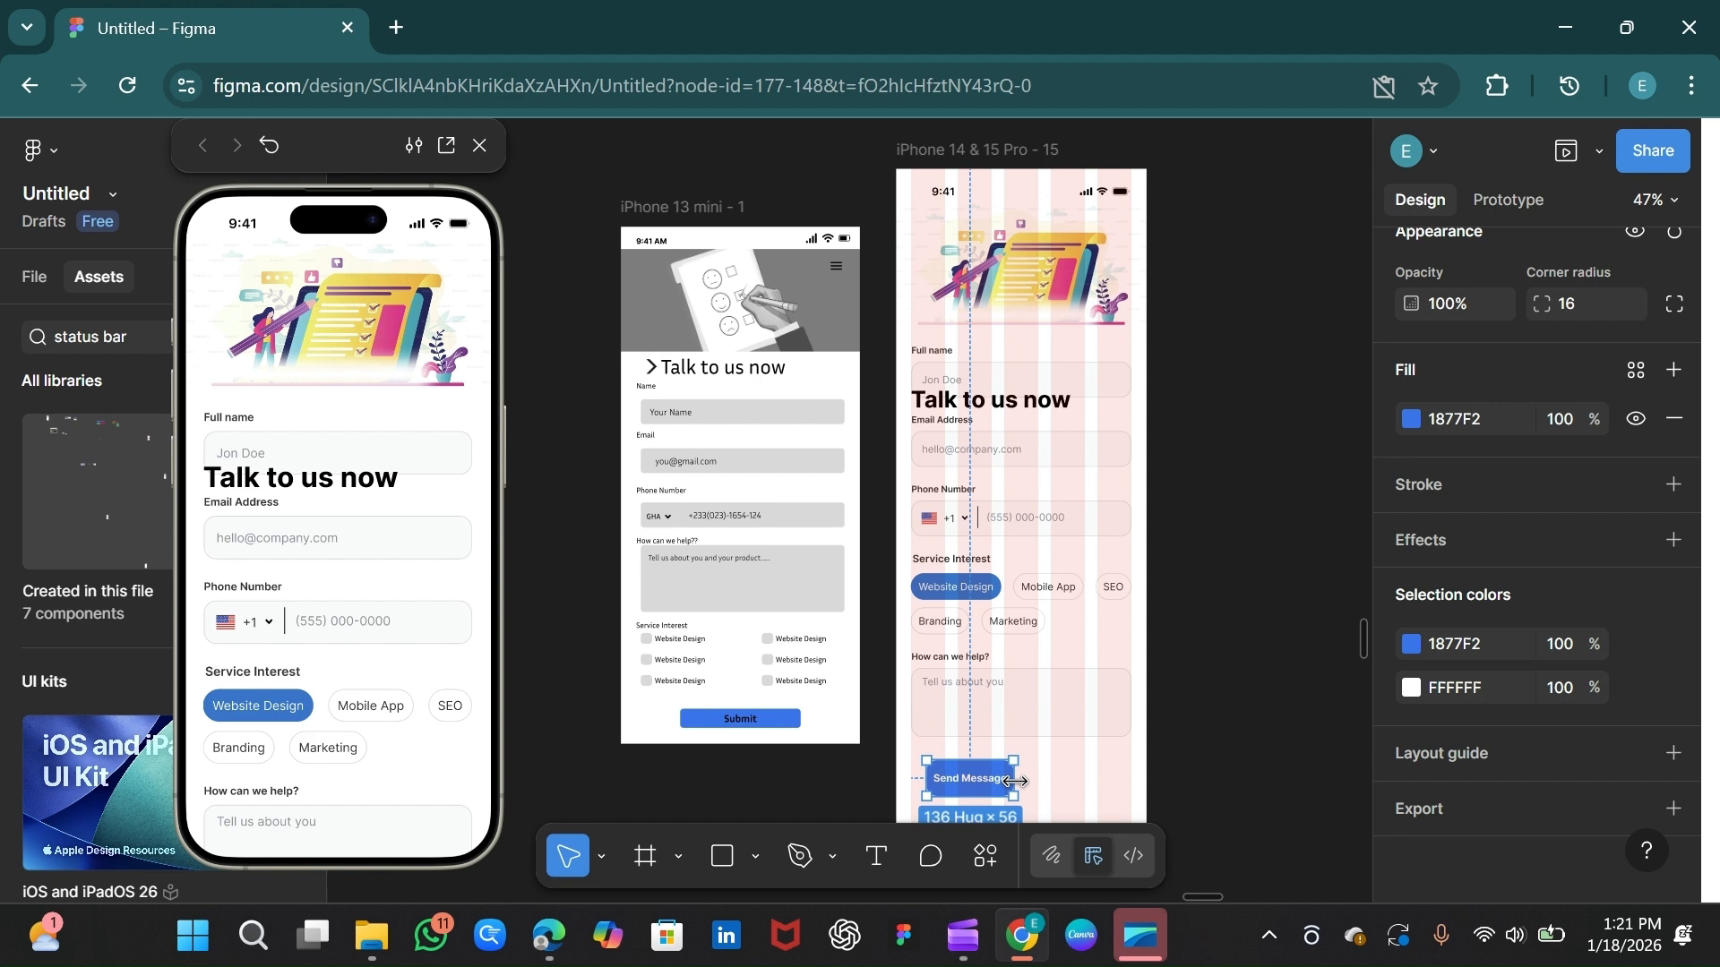
Step: Widen the Send Message button to 345 to match the input boxes and set its spacing from the message field to 24
drag(1013, 787, 1131, 774)
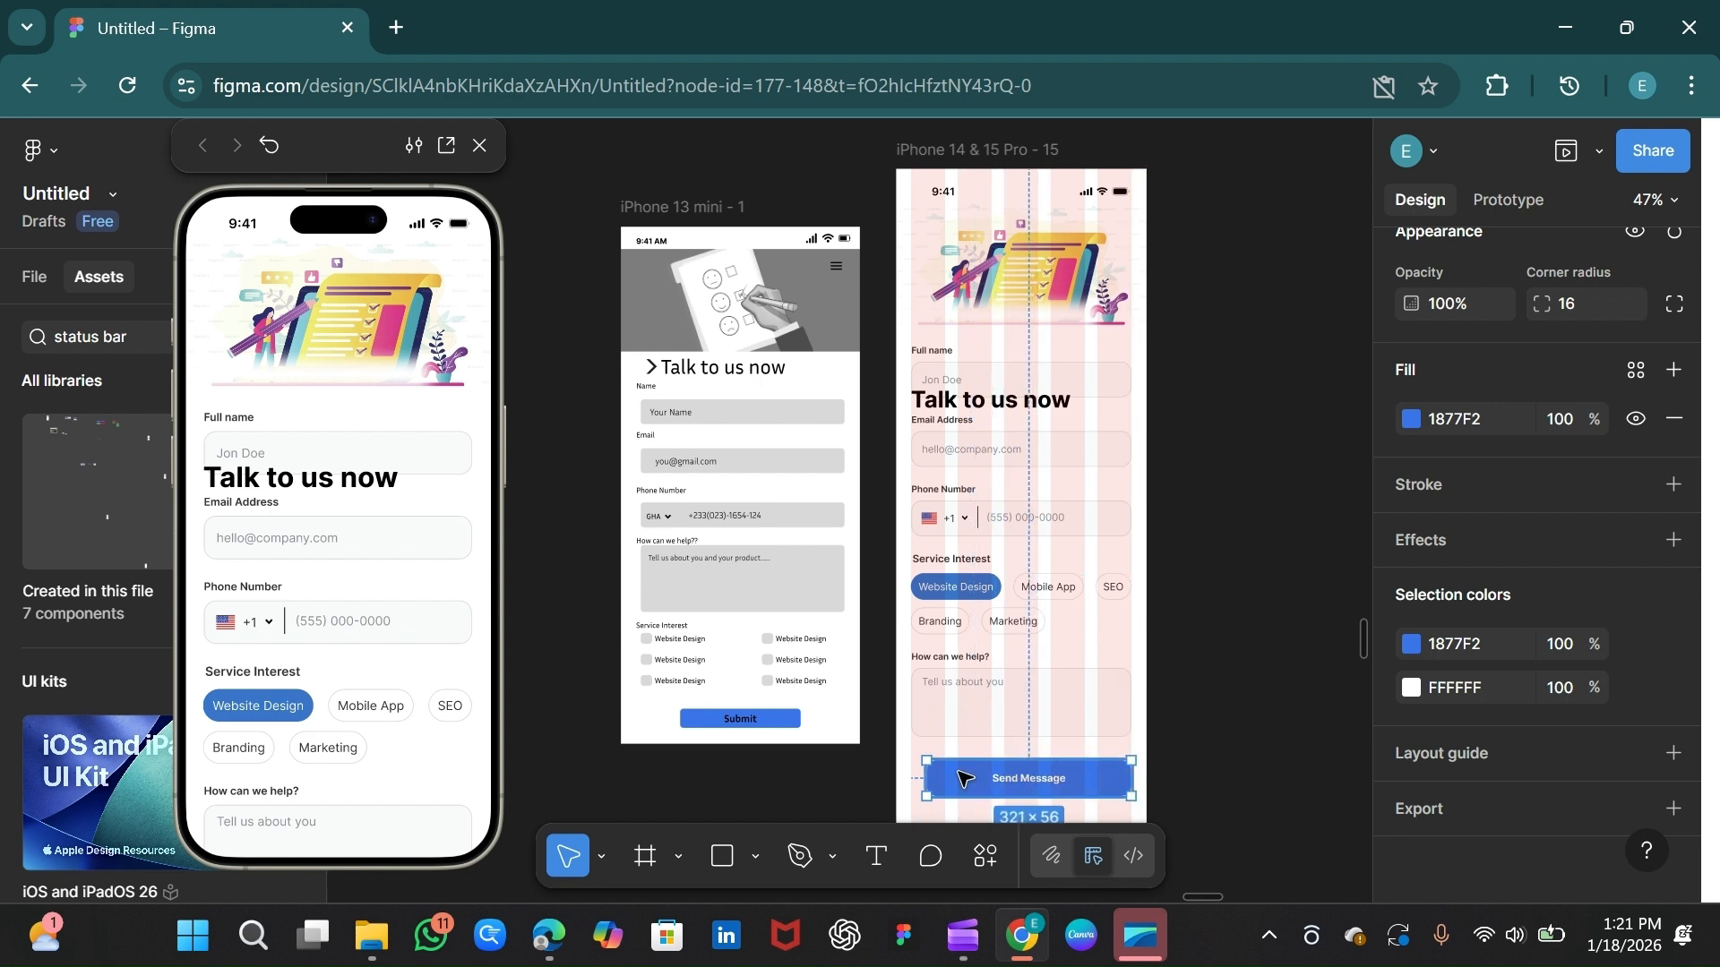
drag(929, 780, 914, 783)
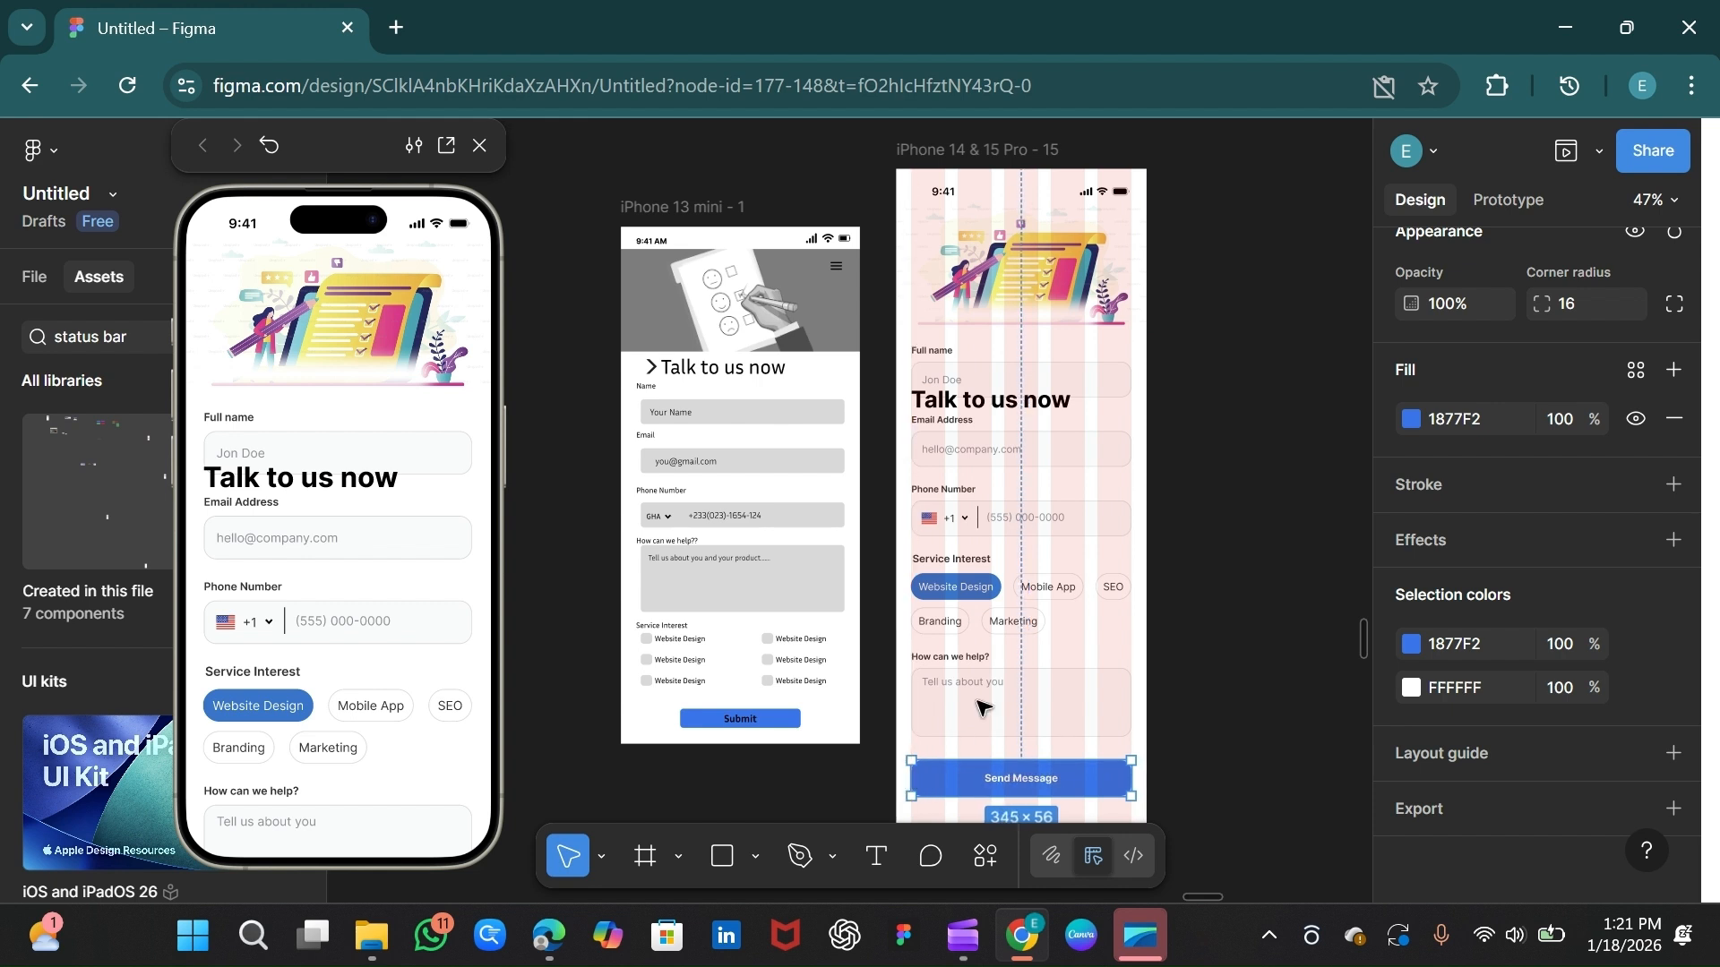
shift+click(1007, 703)
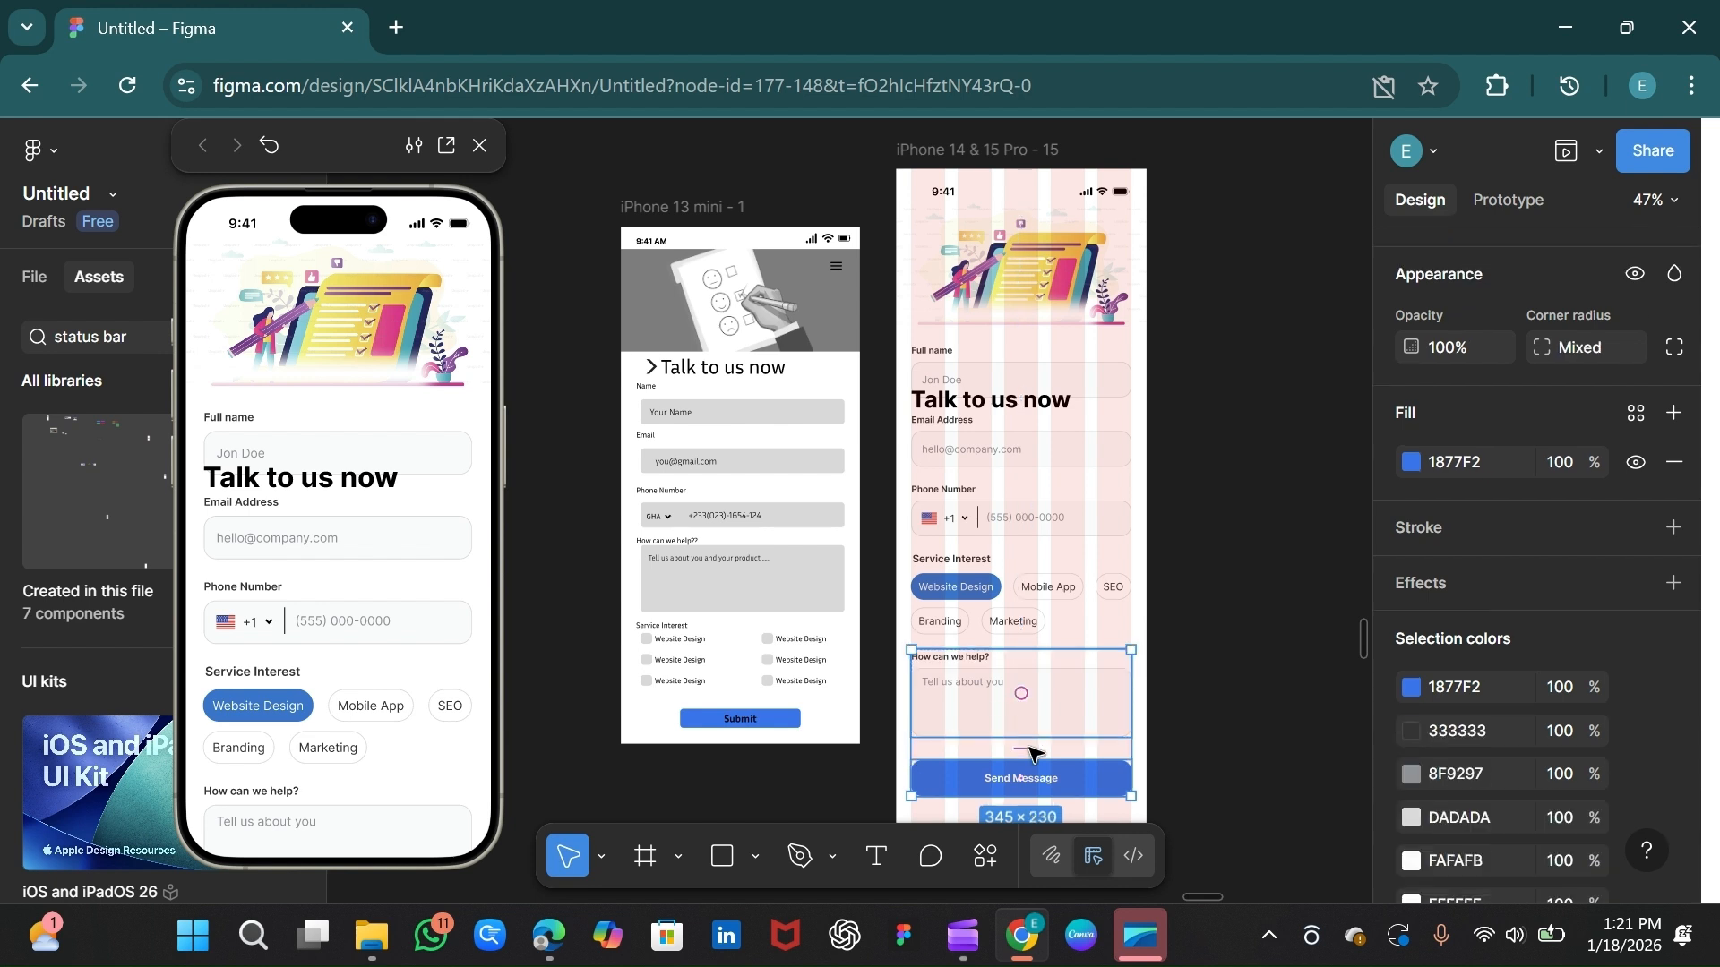
scroll(1468, 589, up, 5)
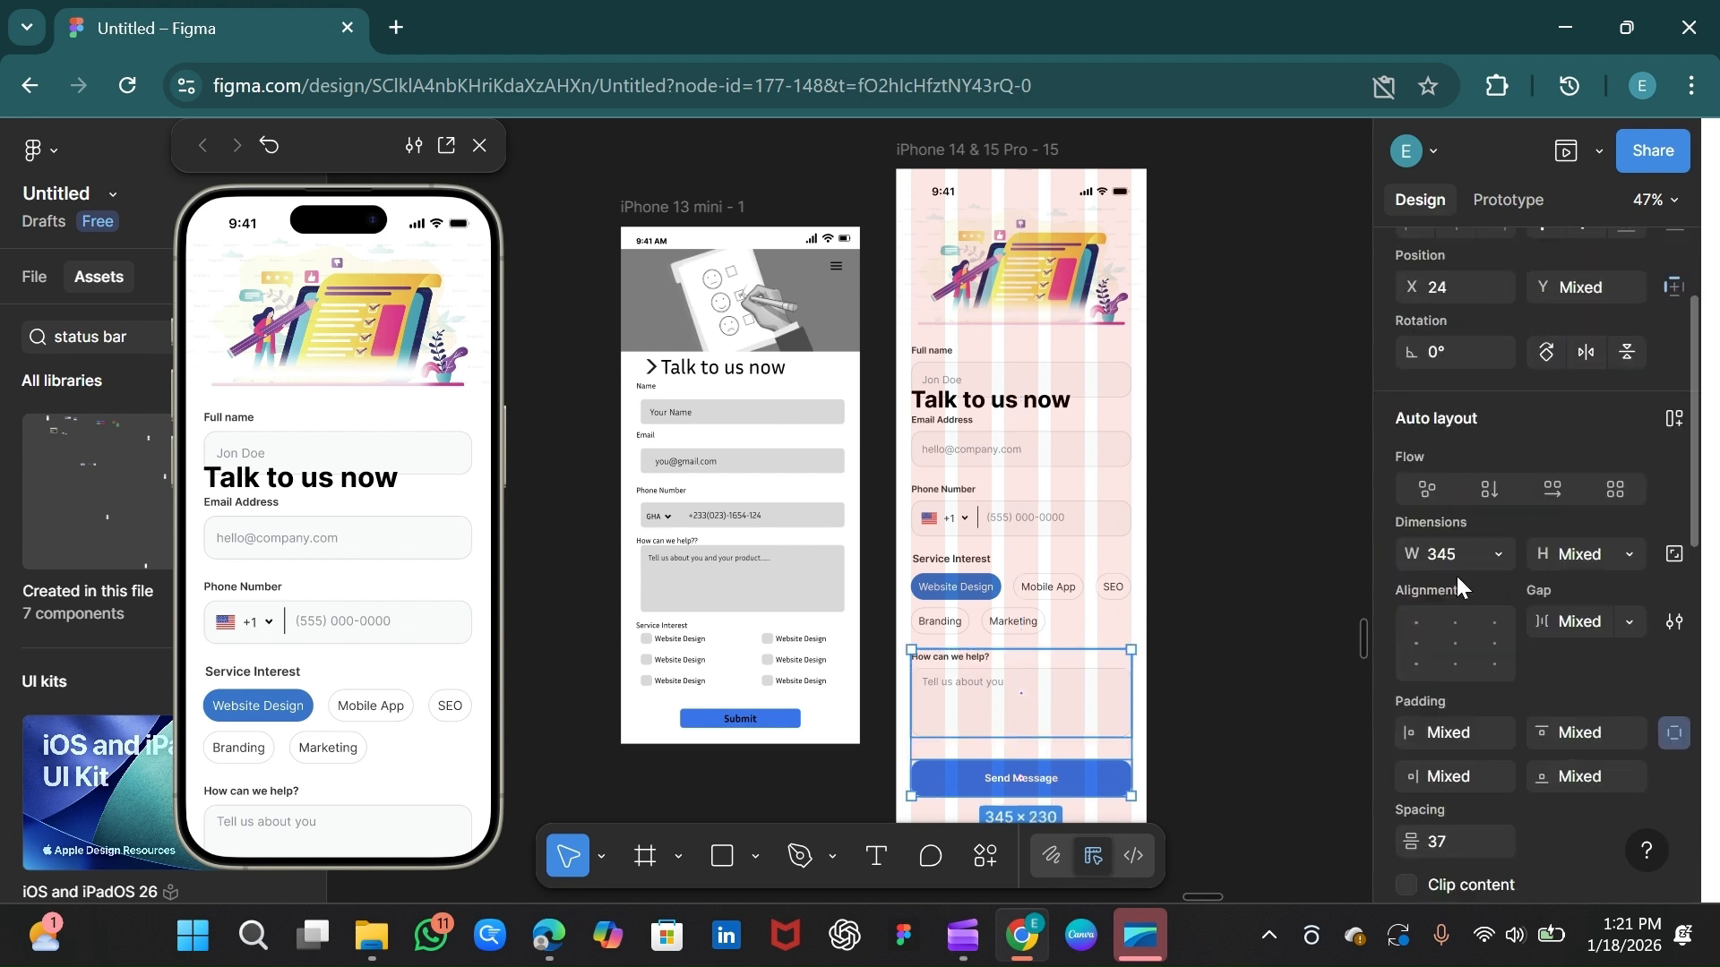
click(1472, 841)
text(24)
key(Return)
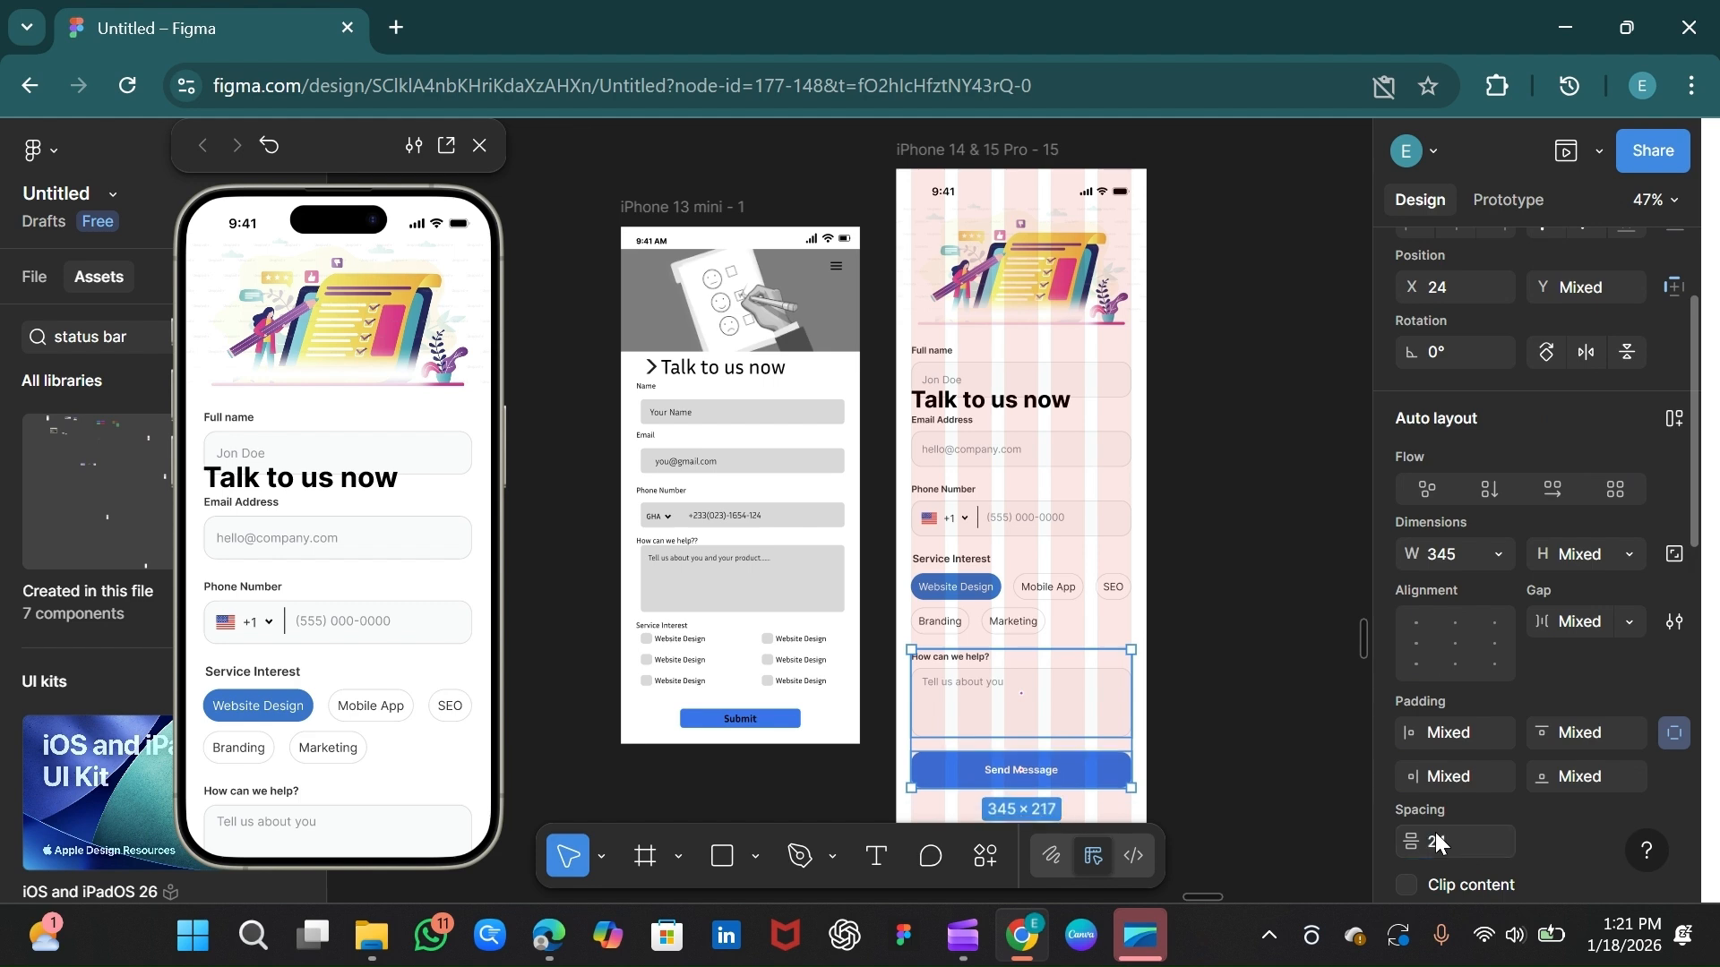
Step: Add a drop shadow to the Send Message button and set the shadow colour to 1877F2
click(1077, 770)
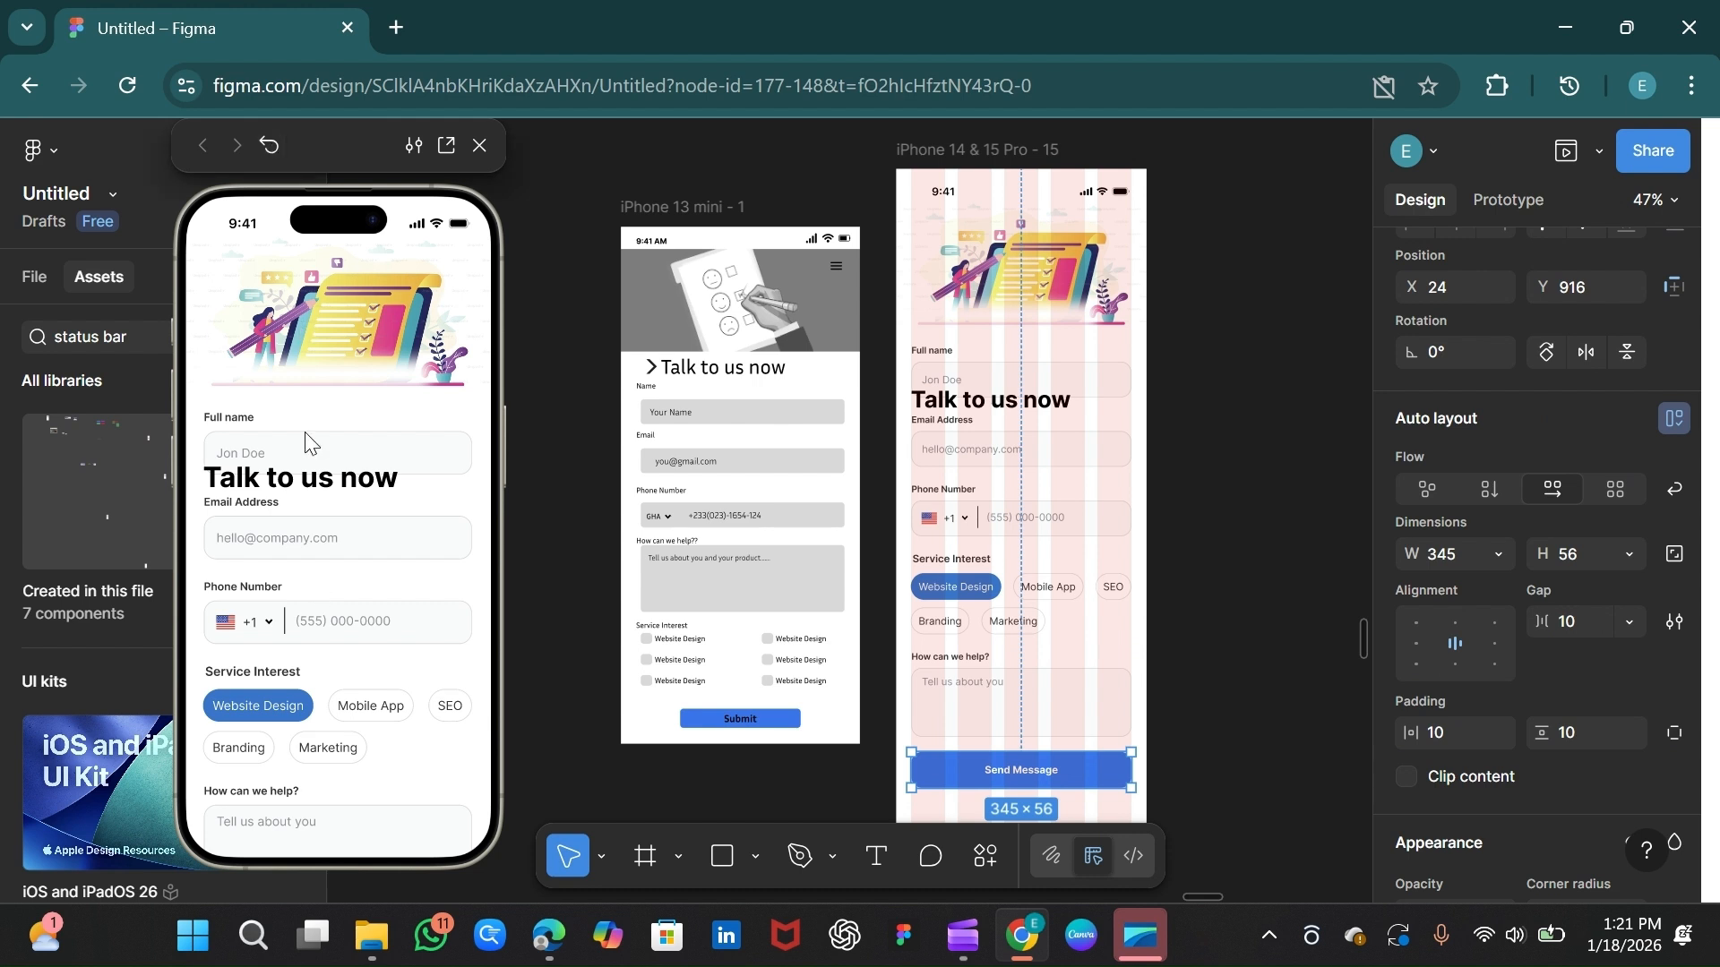
scroll(341, 587, down, 3)
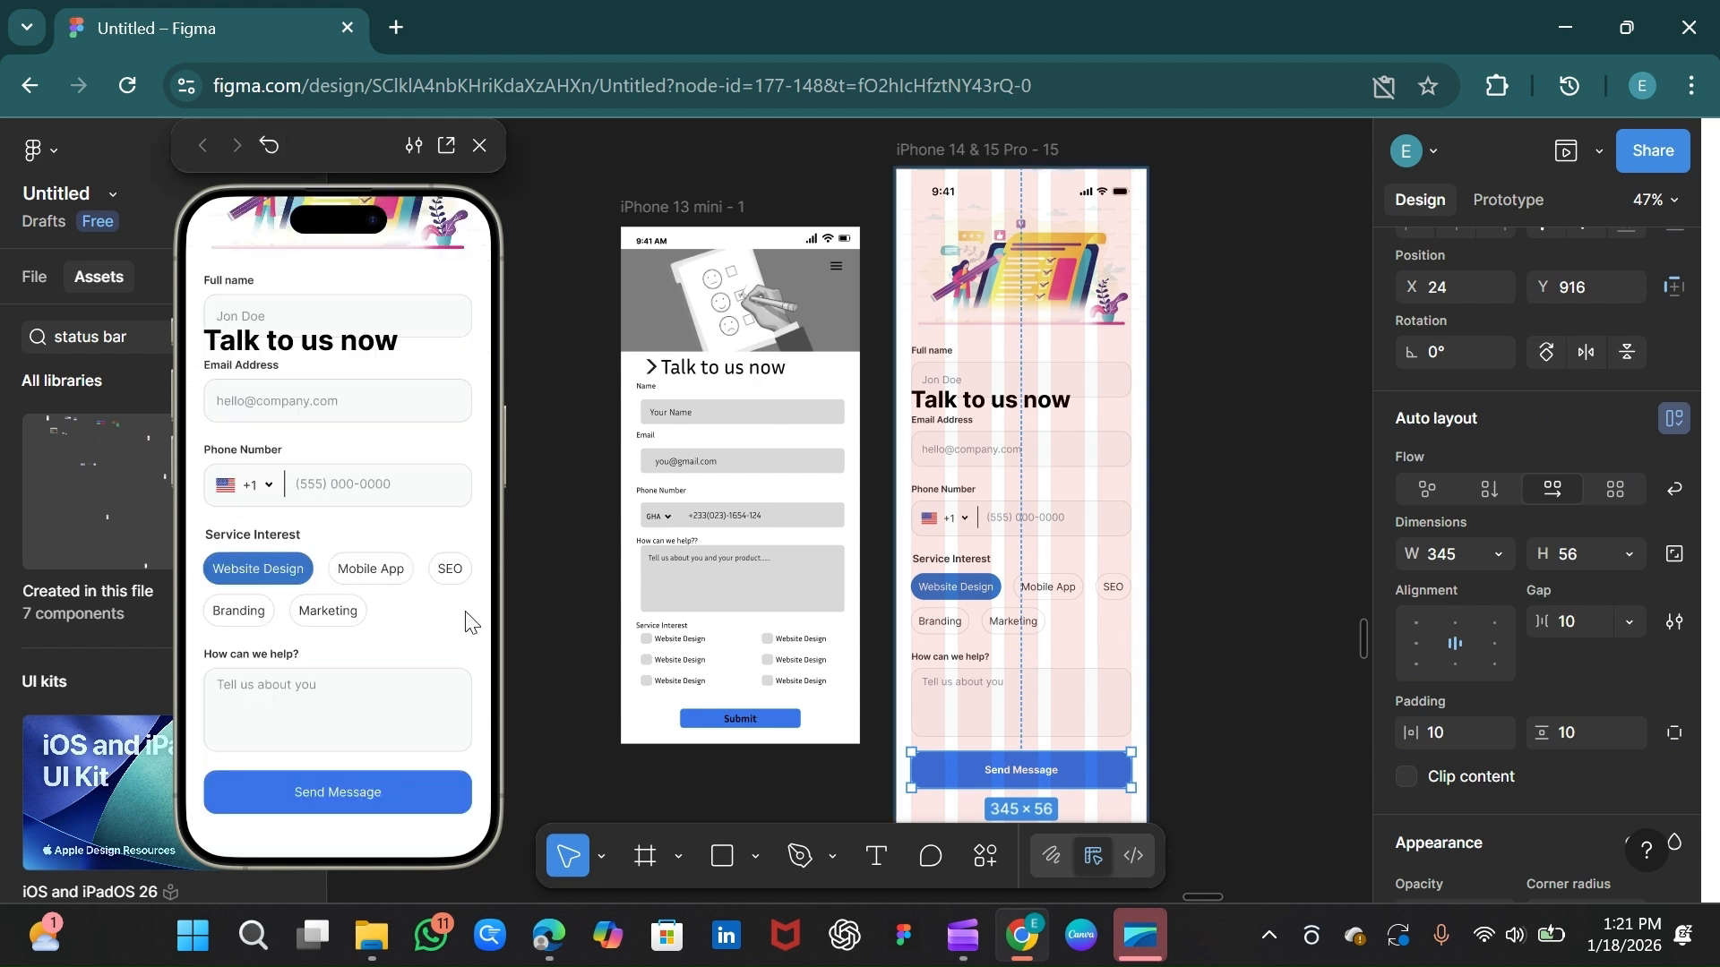
scroll(1502, 755, down, 7)
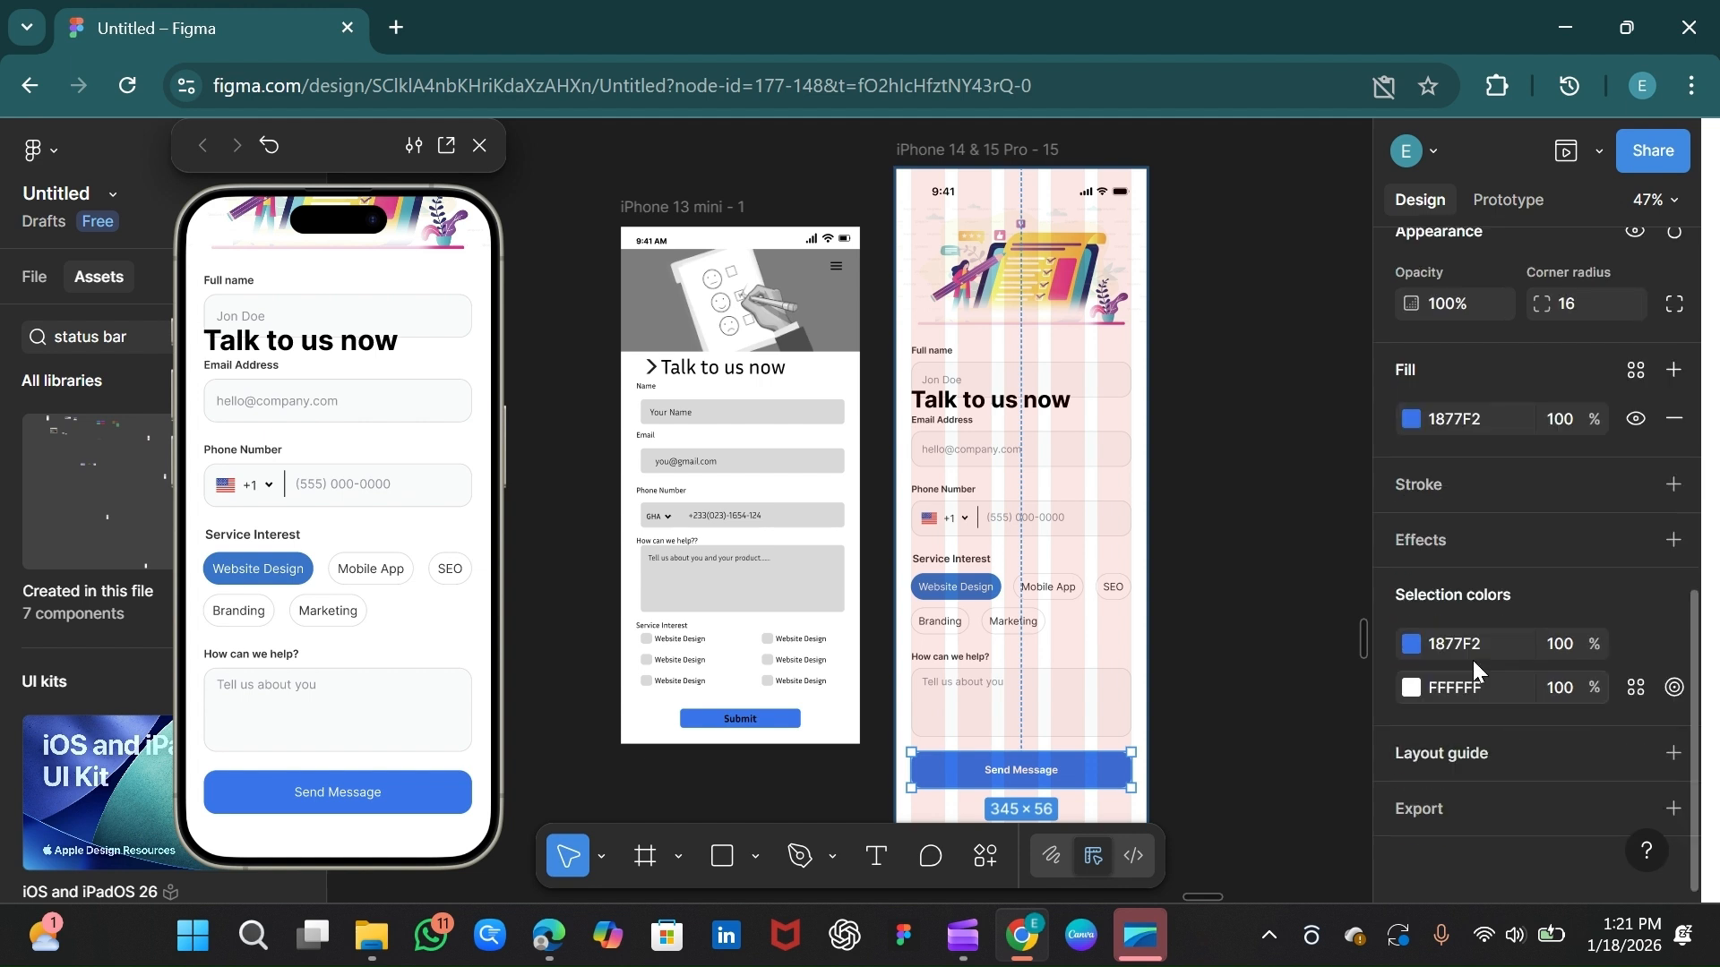
click(1422, 541)
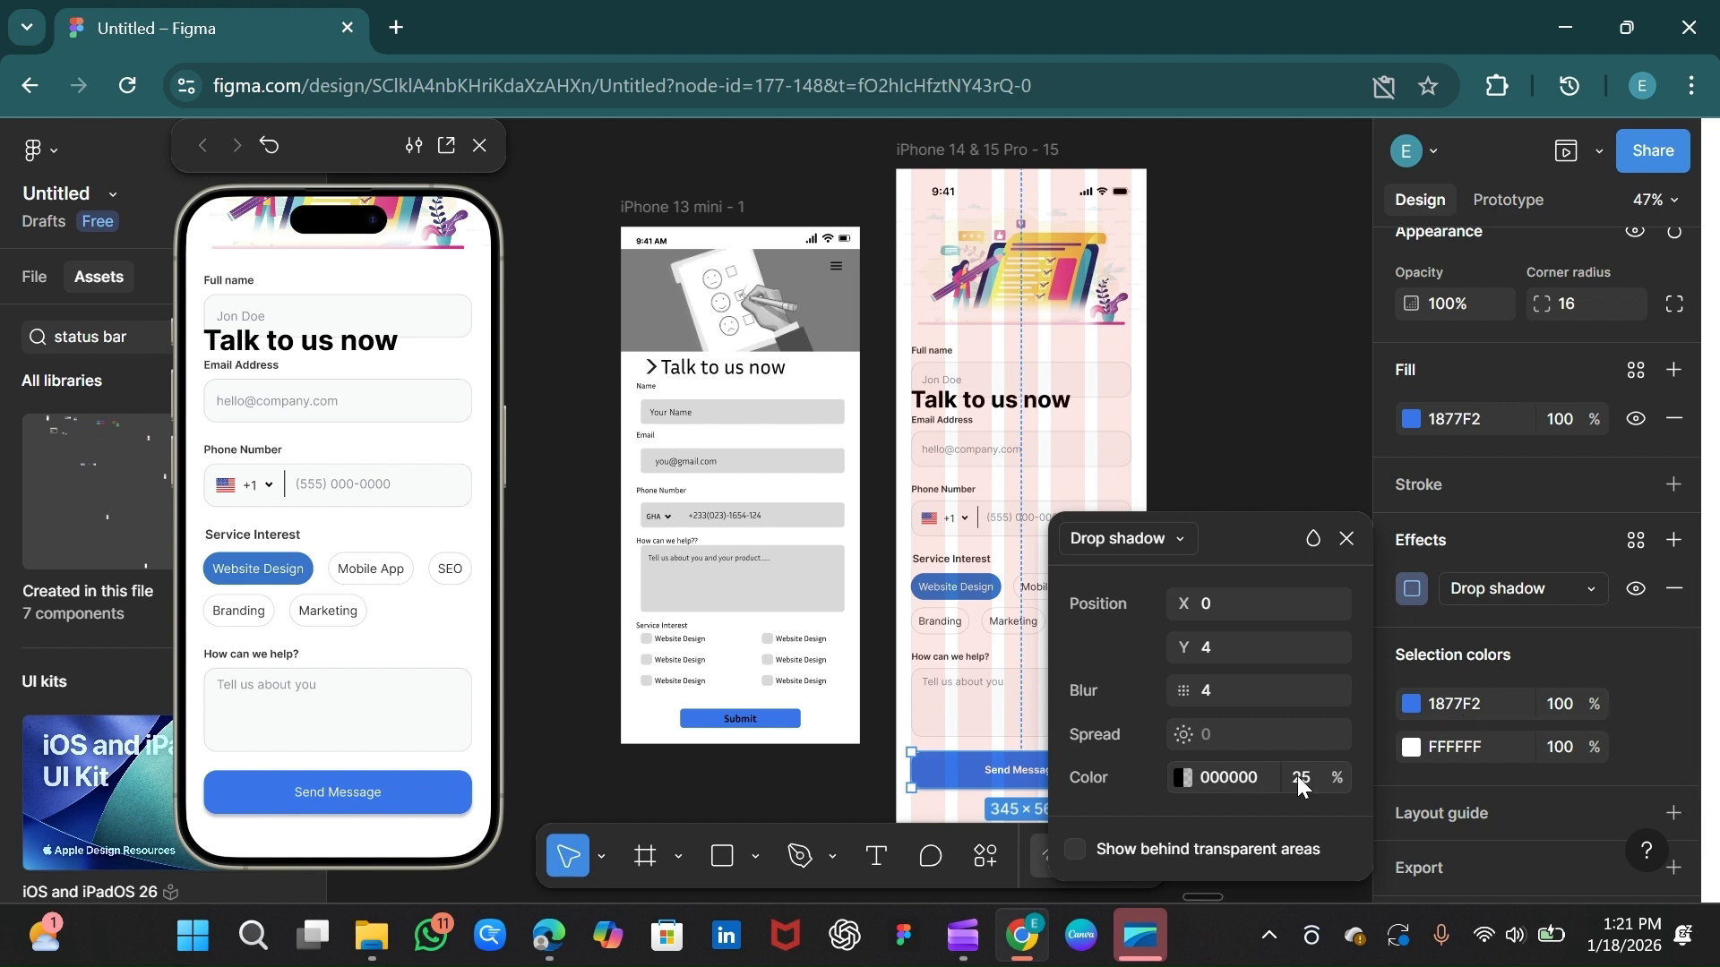
click(1236, 777)
text(18)
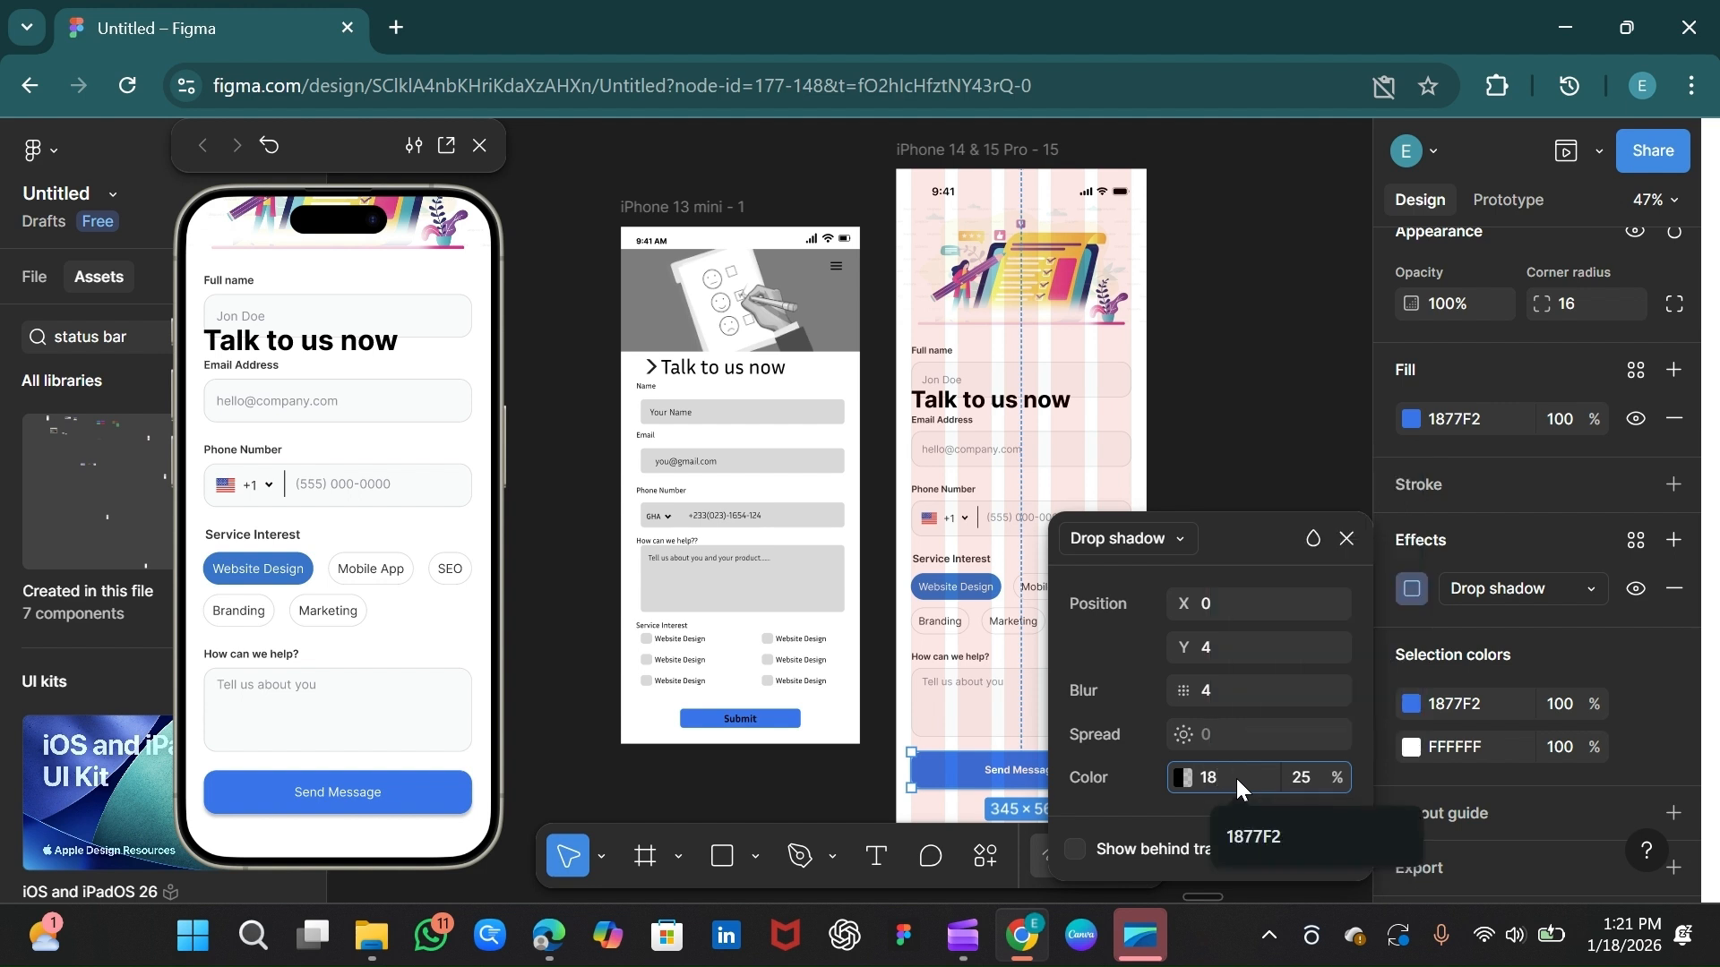
click(1282, 840)
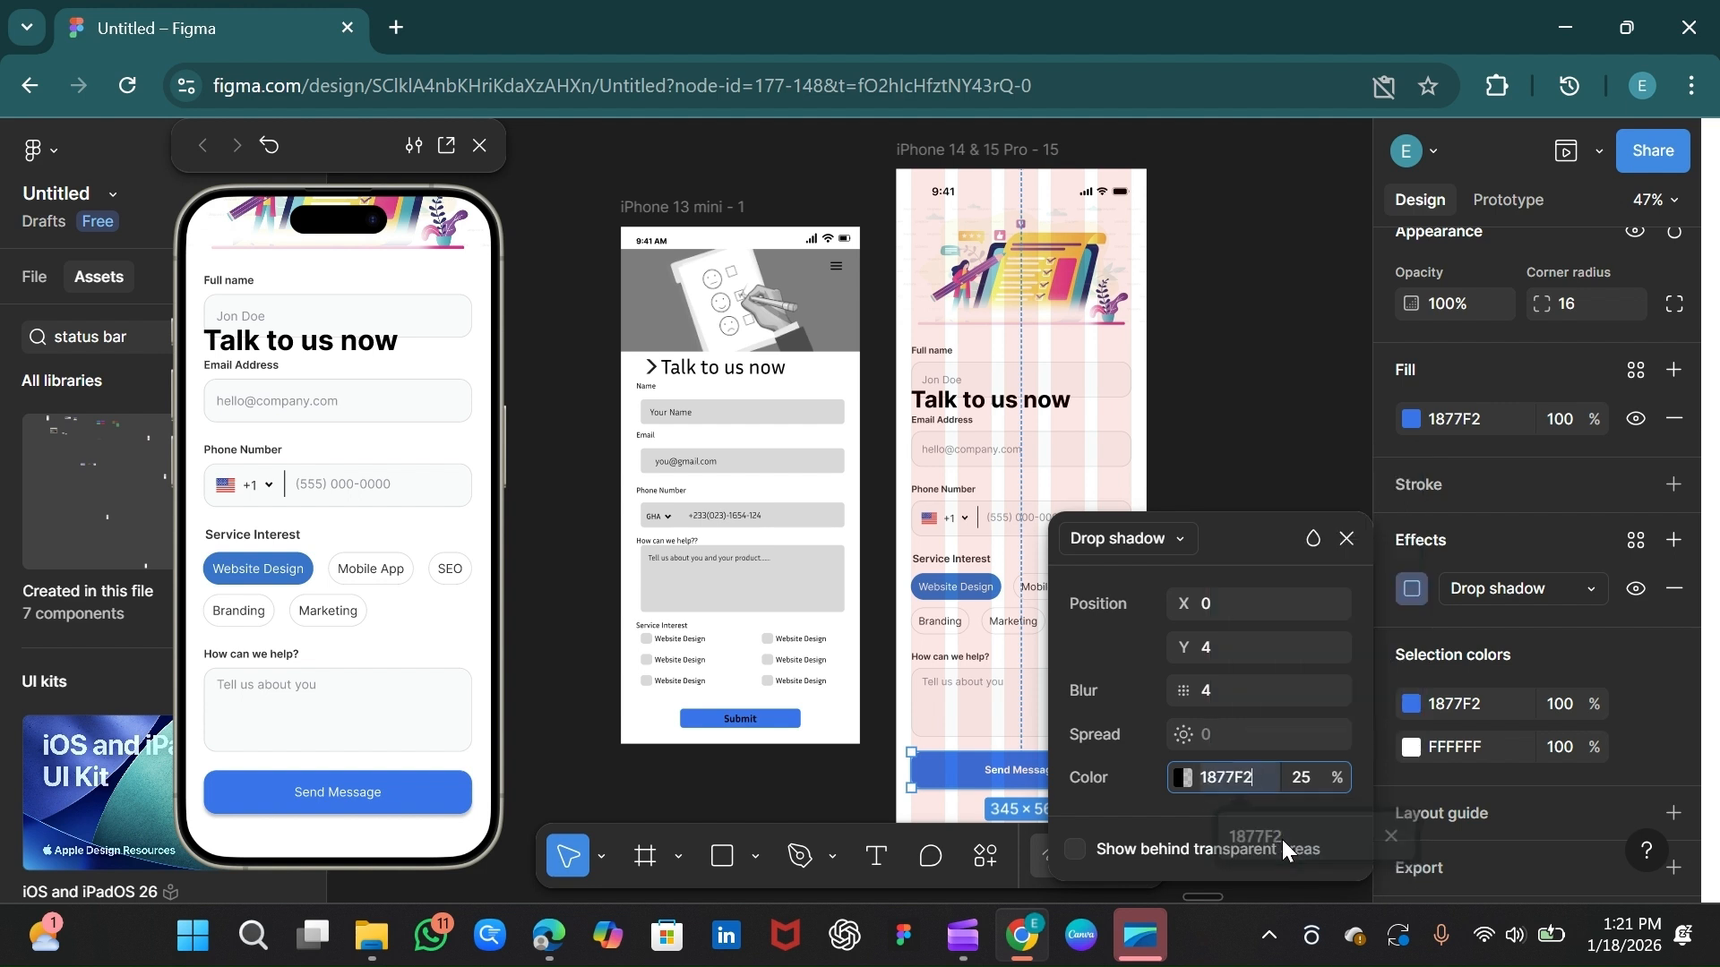
key(Return)
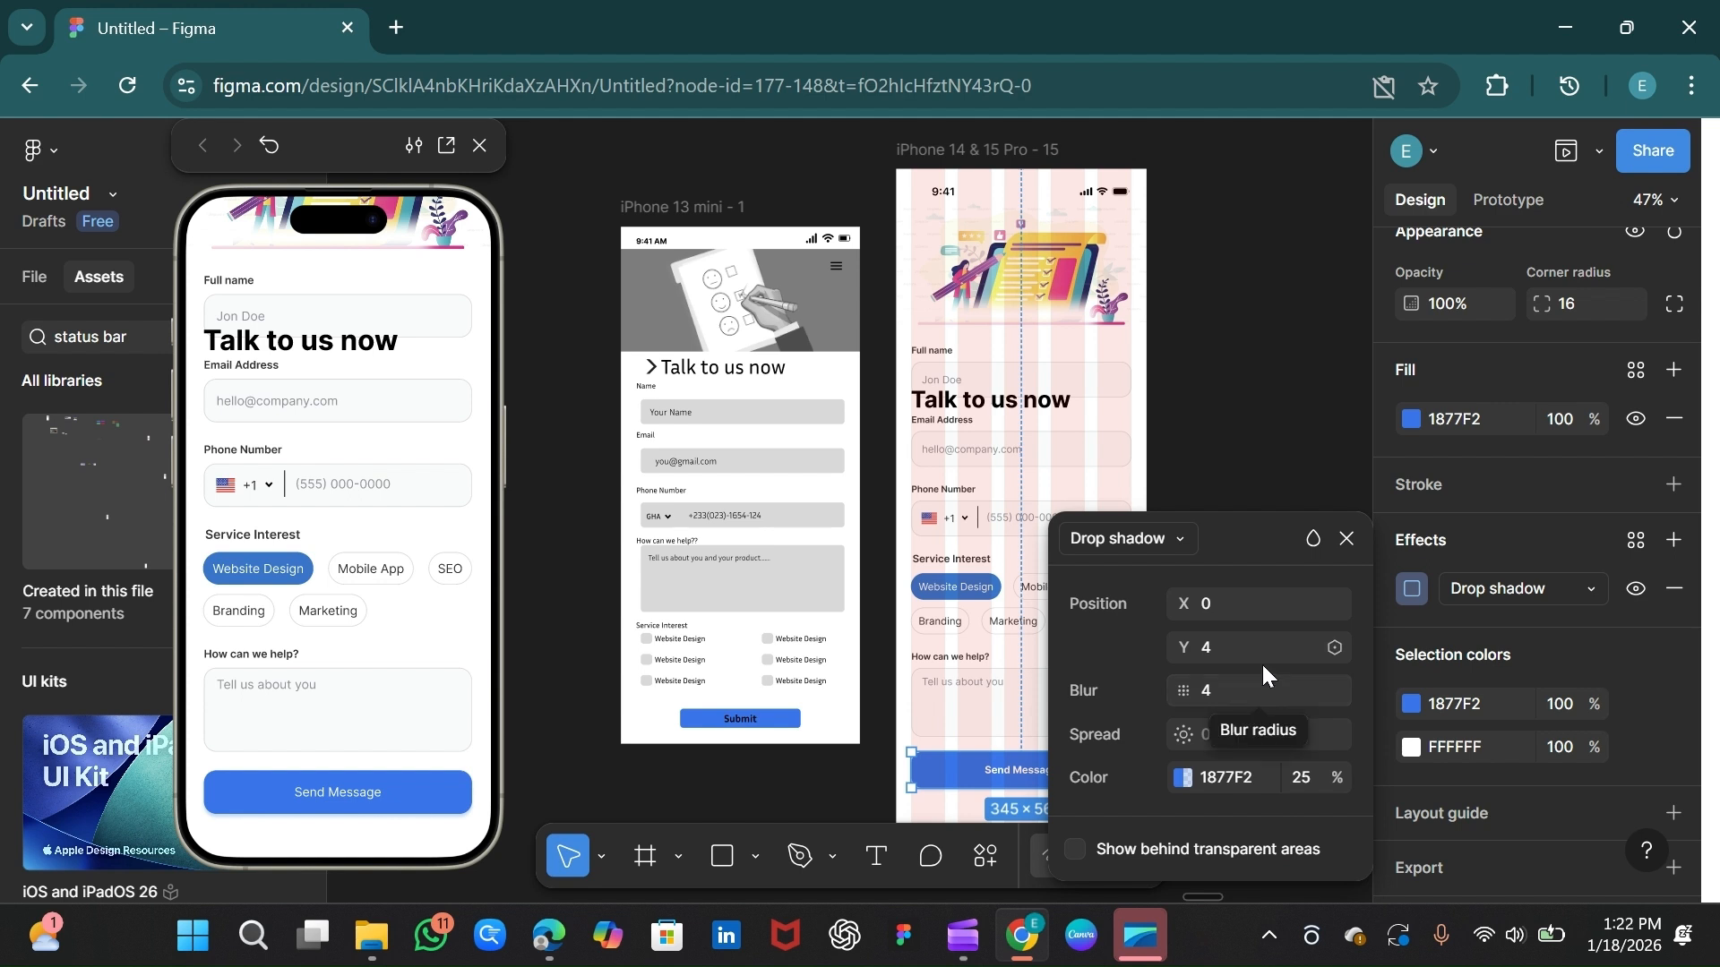
click(1348, 537)
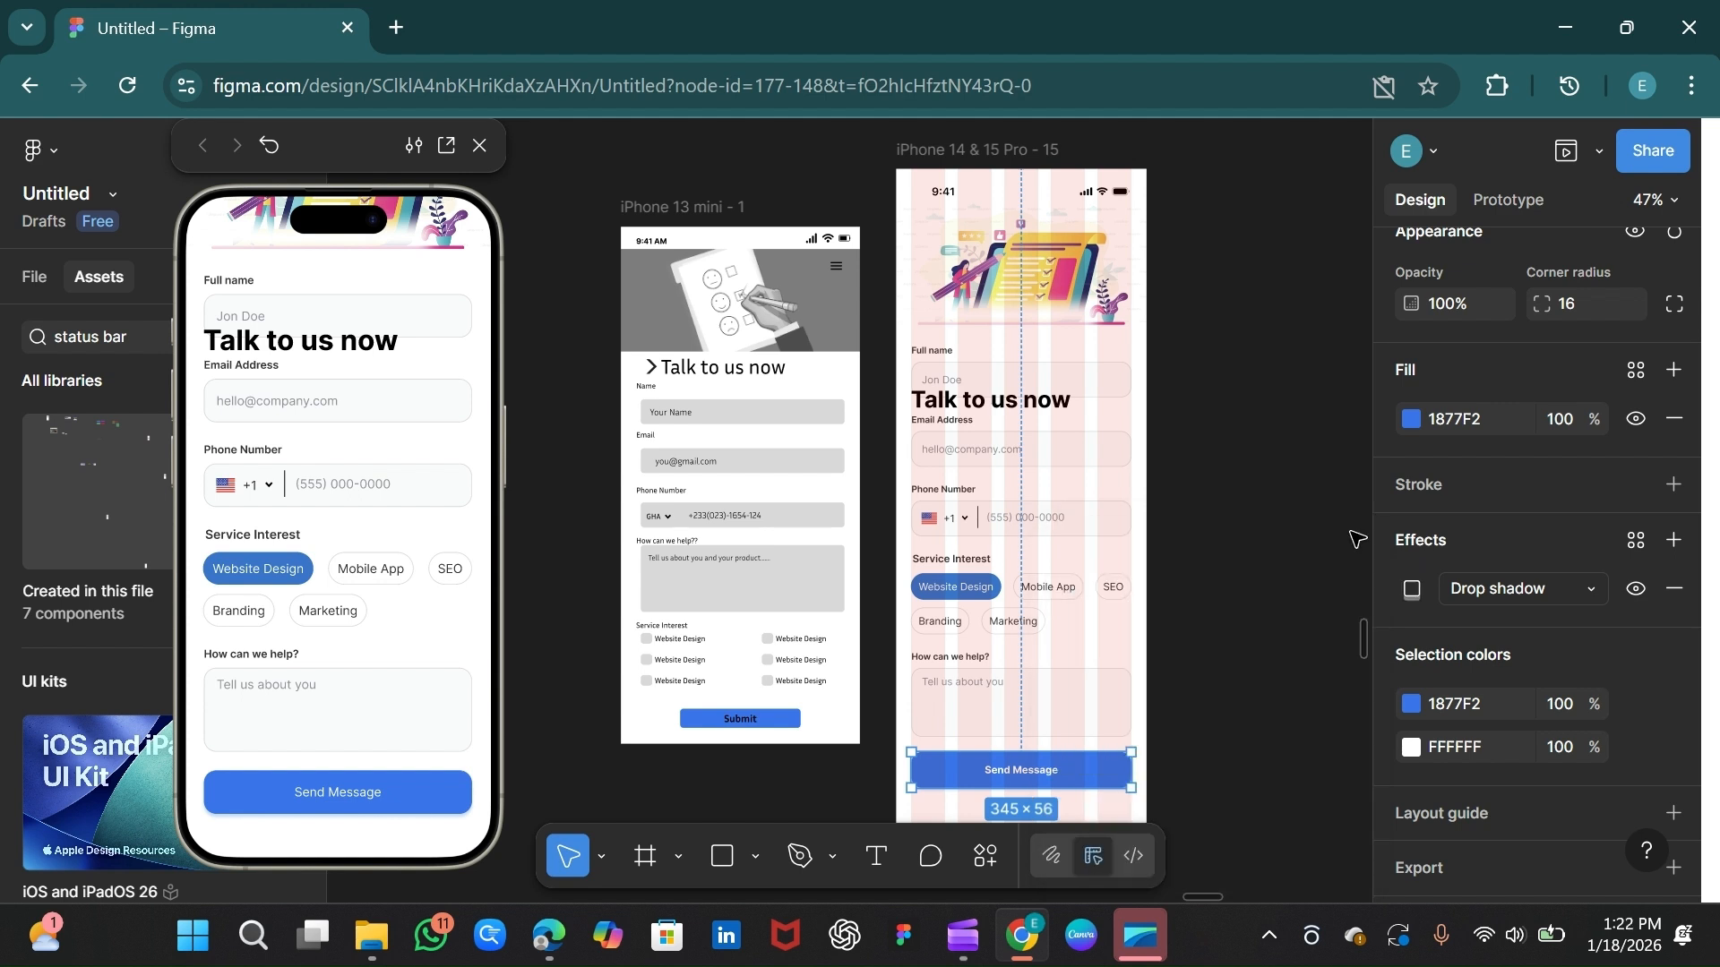
Step: Nudge the iPhone 14 & 15 Pro - 15 frame upward and add the text "Our team typically respone within 24 hours." below the Send Message button
click(1015, 149)
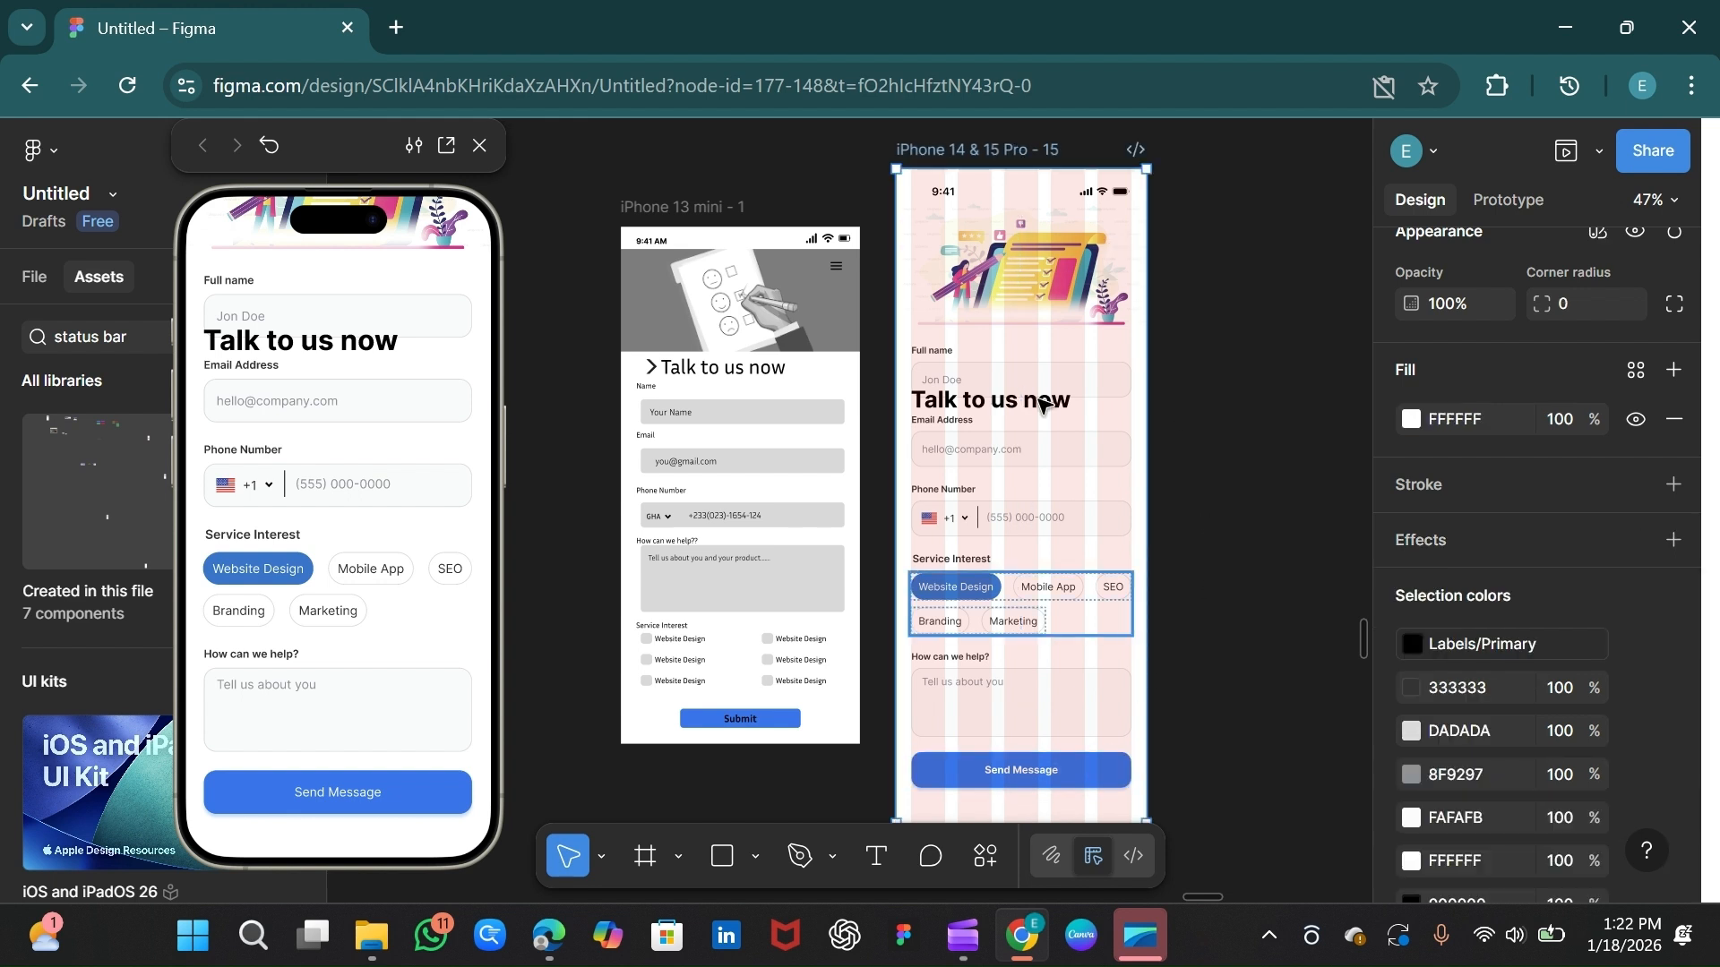
drag(999, 156, 1001, 146)
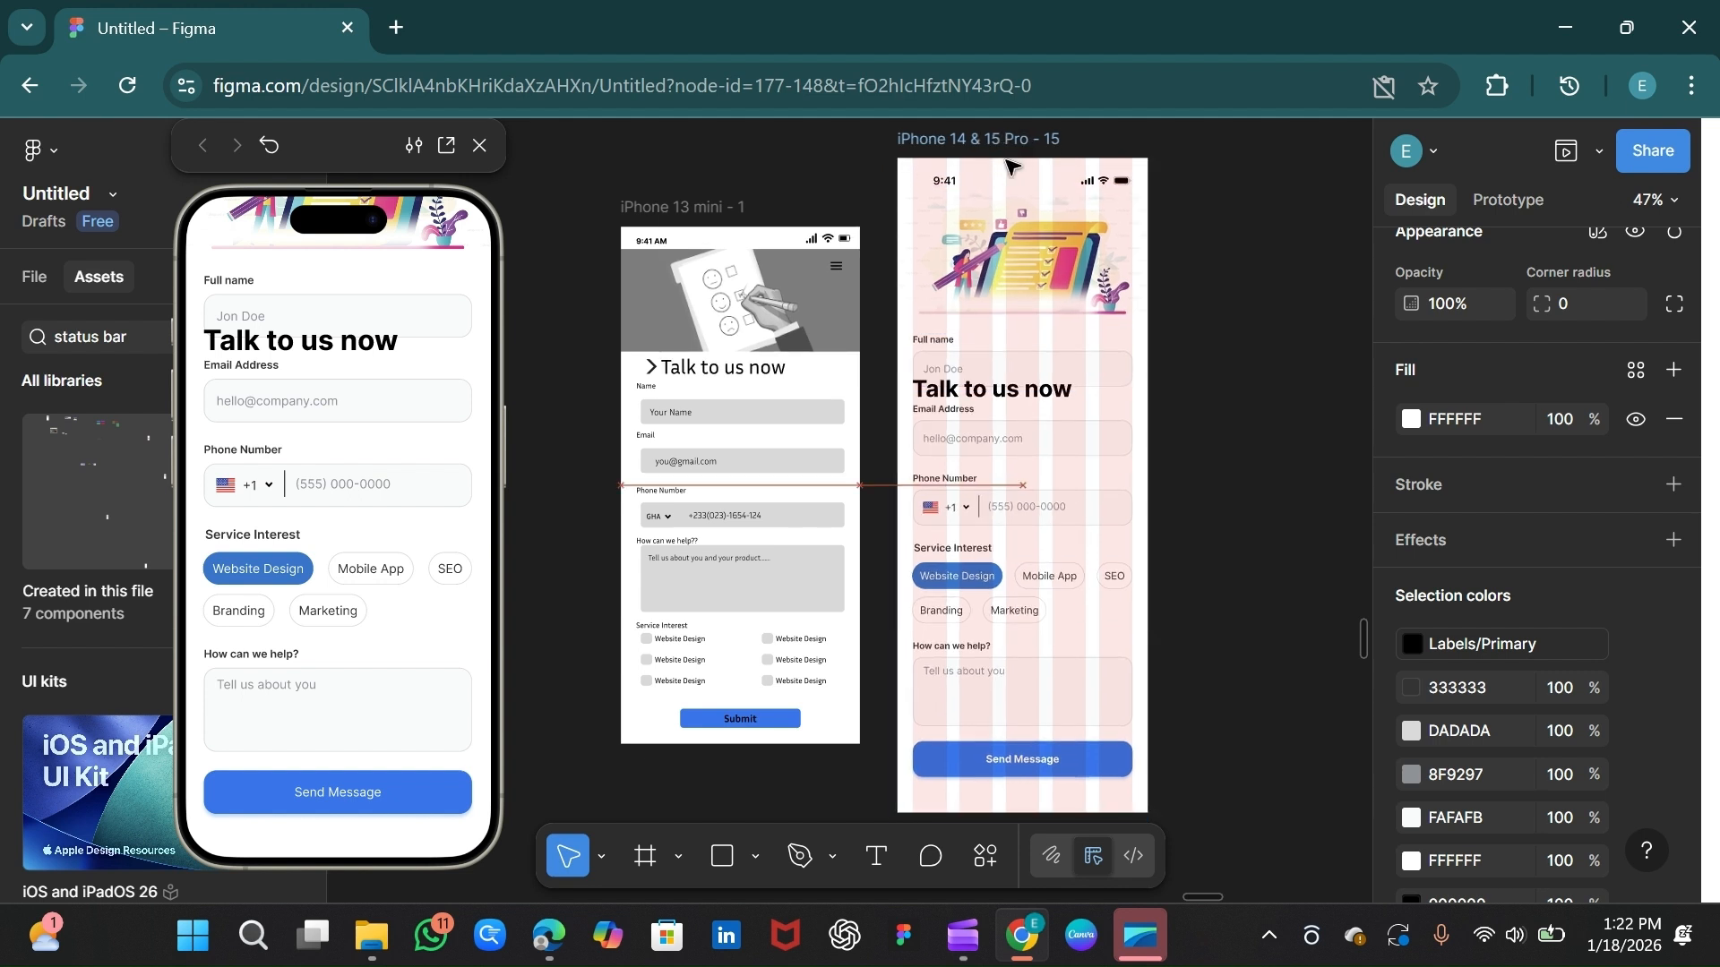
click(877, 857)
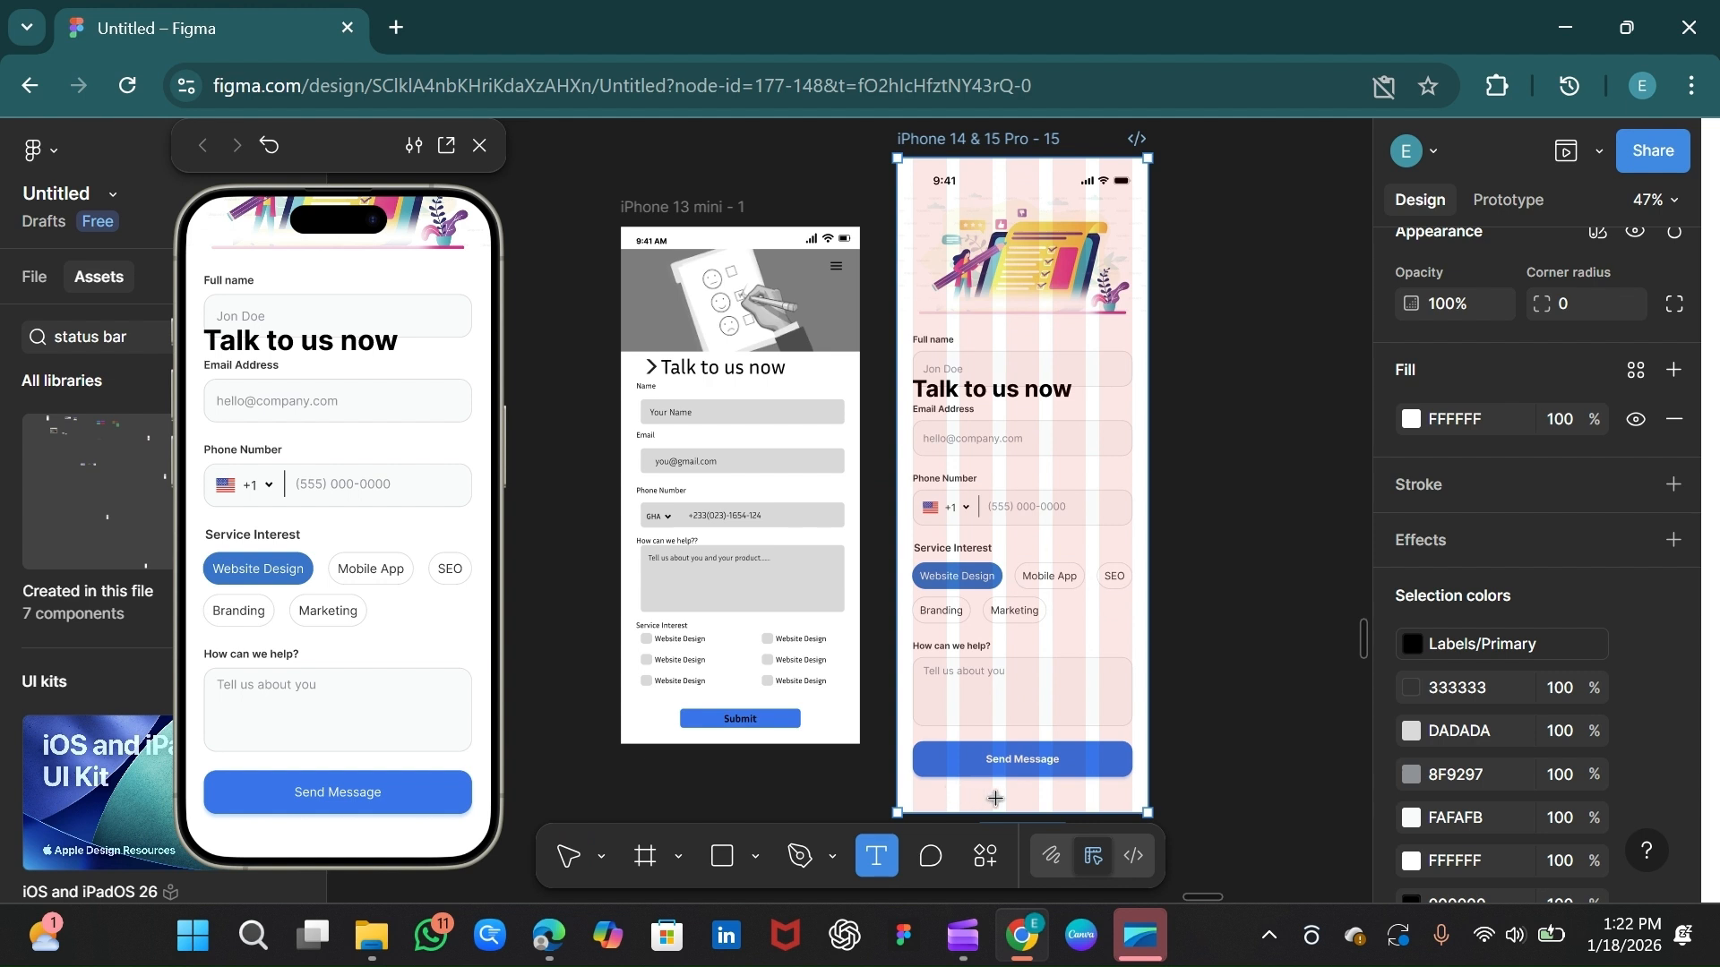
drag(1009, 797, 1015, 797)
drag(1019, 800, 1018, 799)
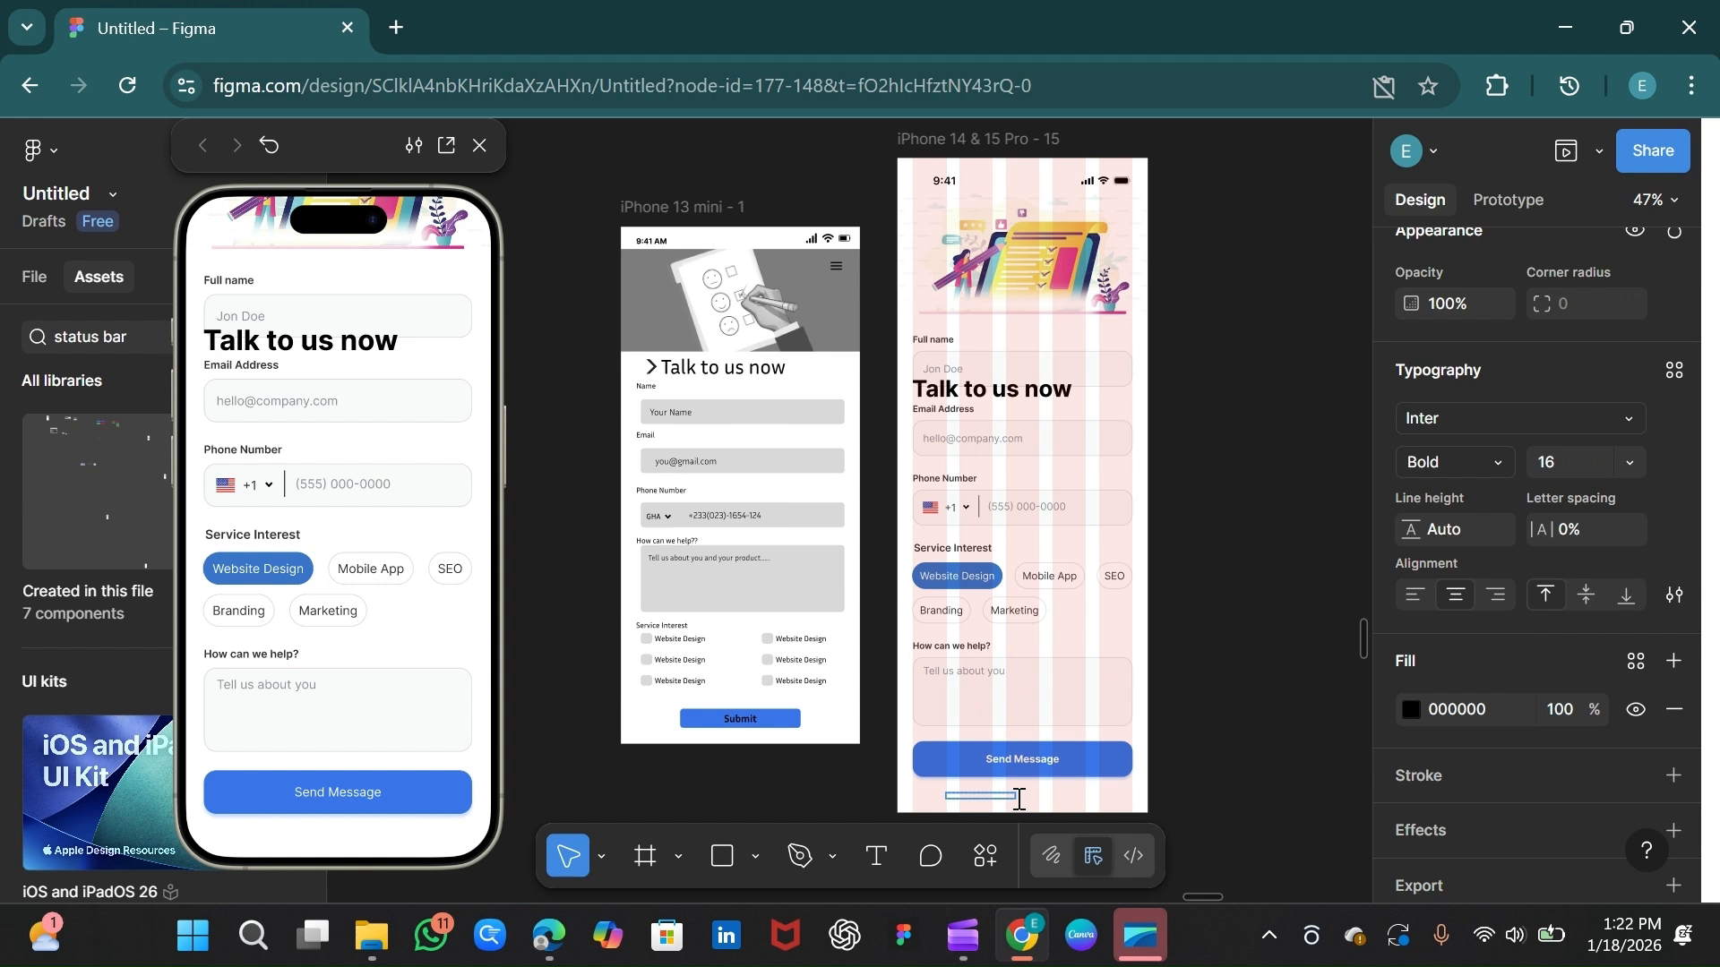
text(Our team typically res)
key(BackSpace)
key(BackSpace)
key(BackSpace)
key(BackSpace)
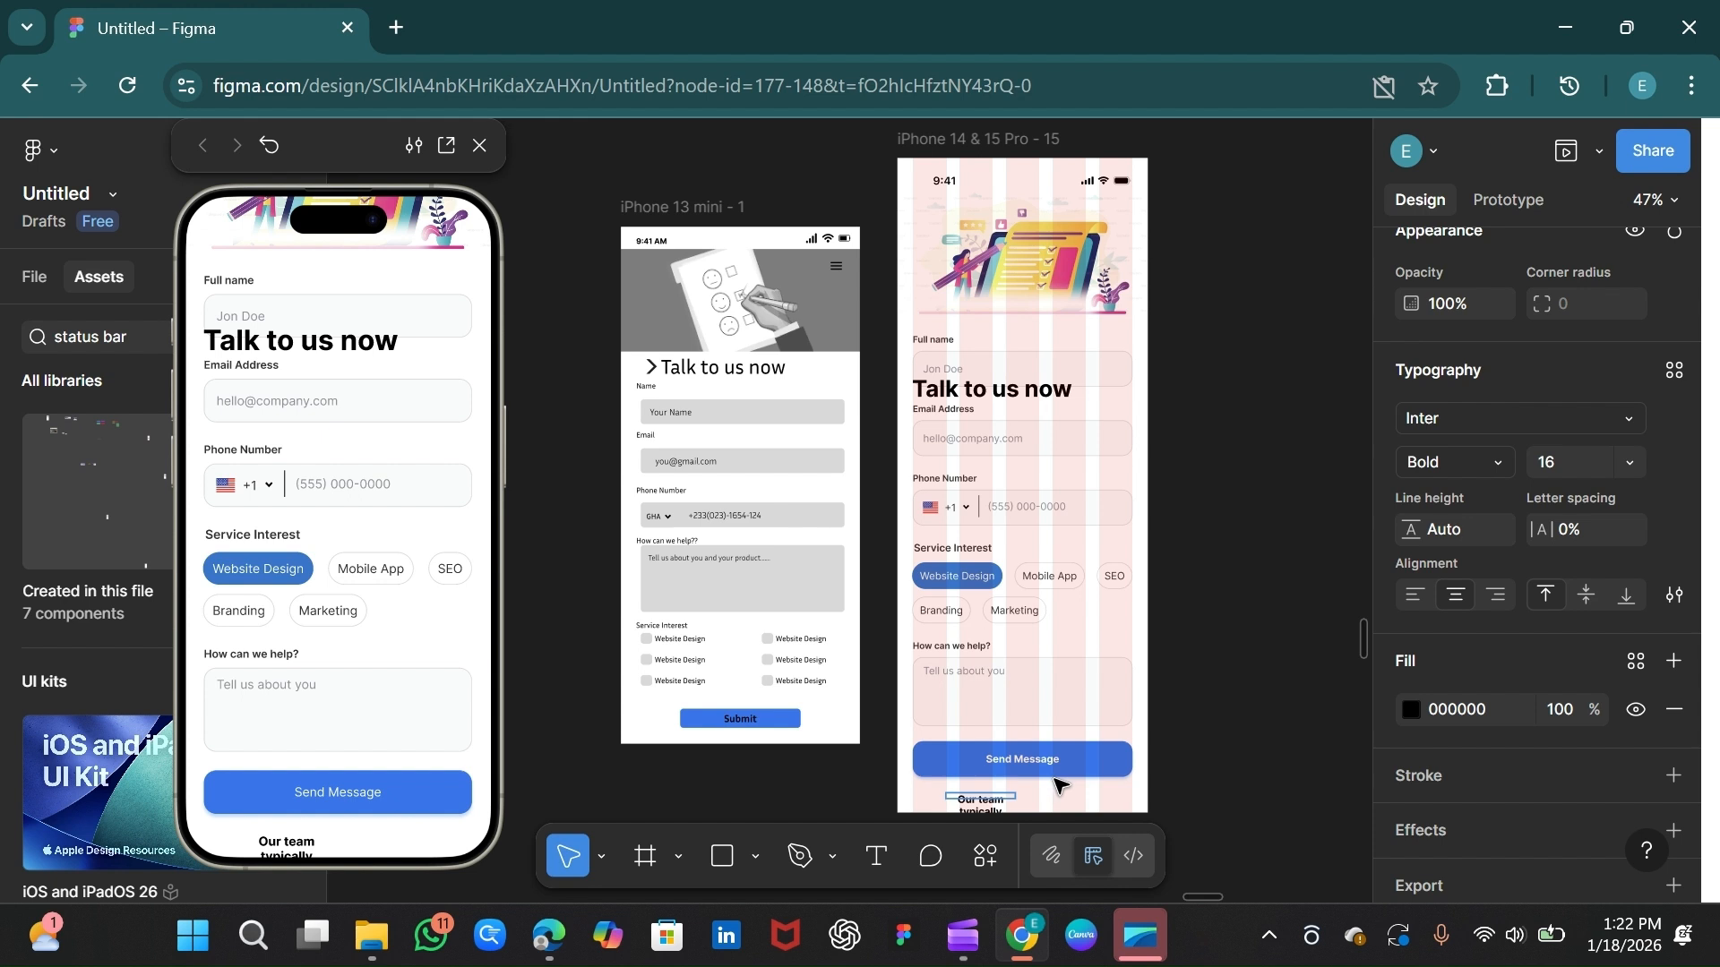
Step: Widen the response-time note to about 343 so it fits on one line beneath the Send Message button
click(981, 800)
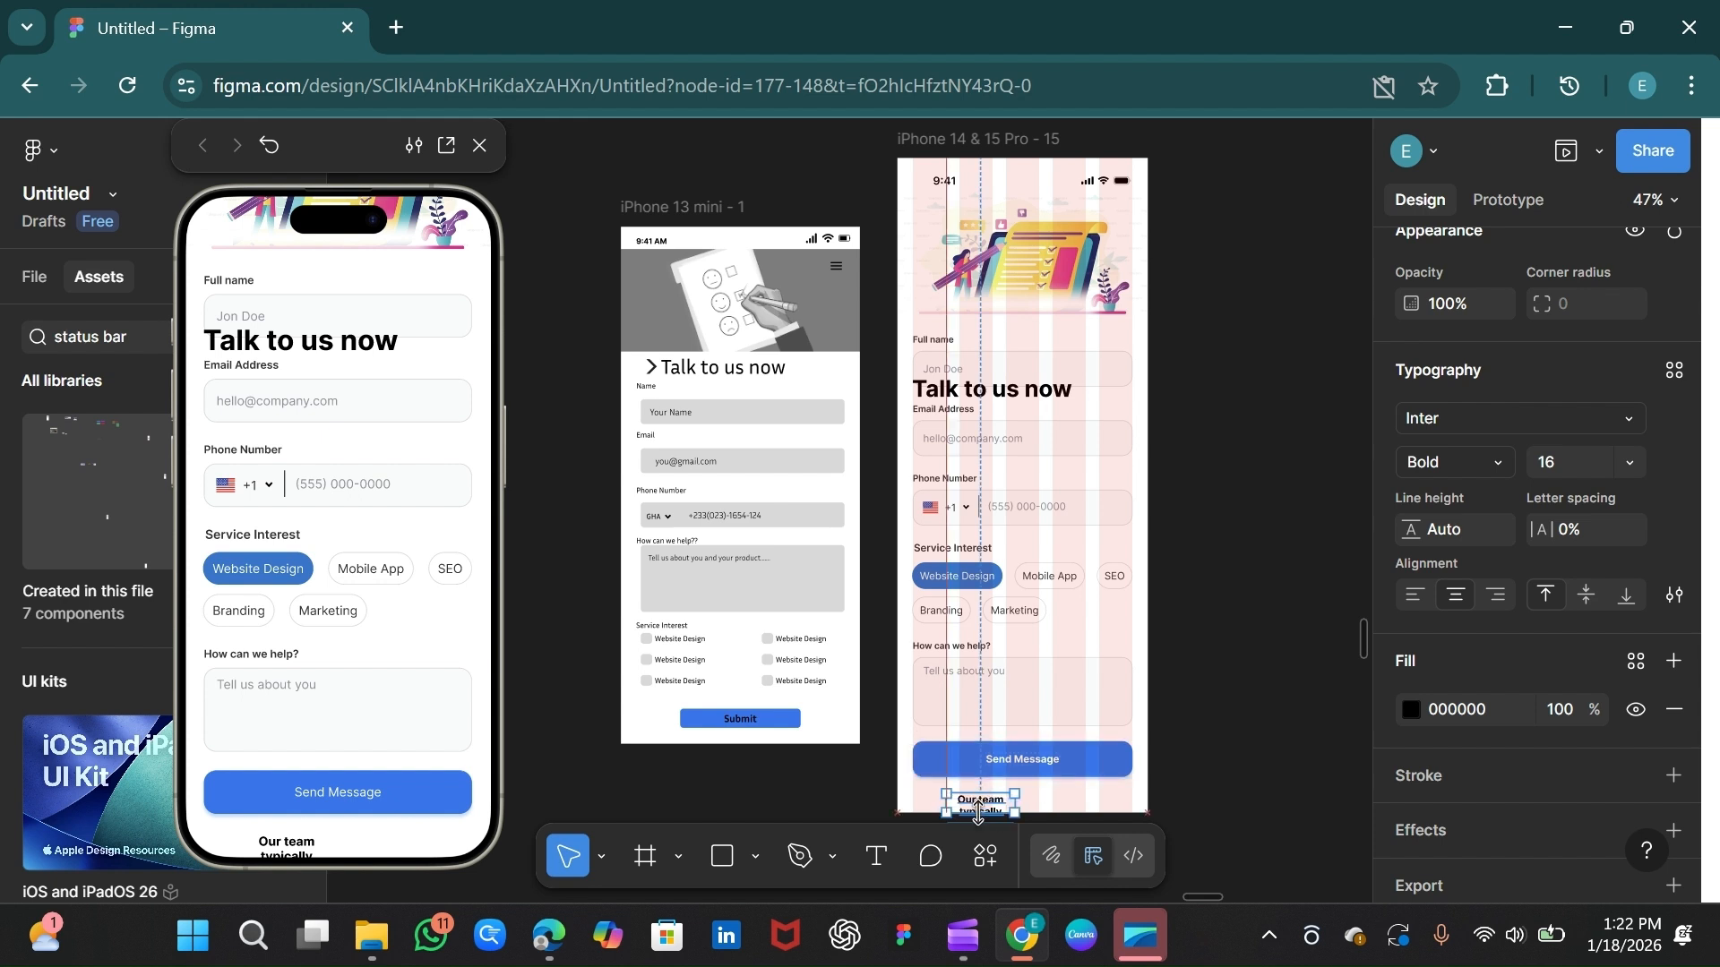
drag(1015, 803, 1132, 803)
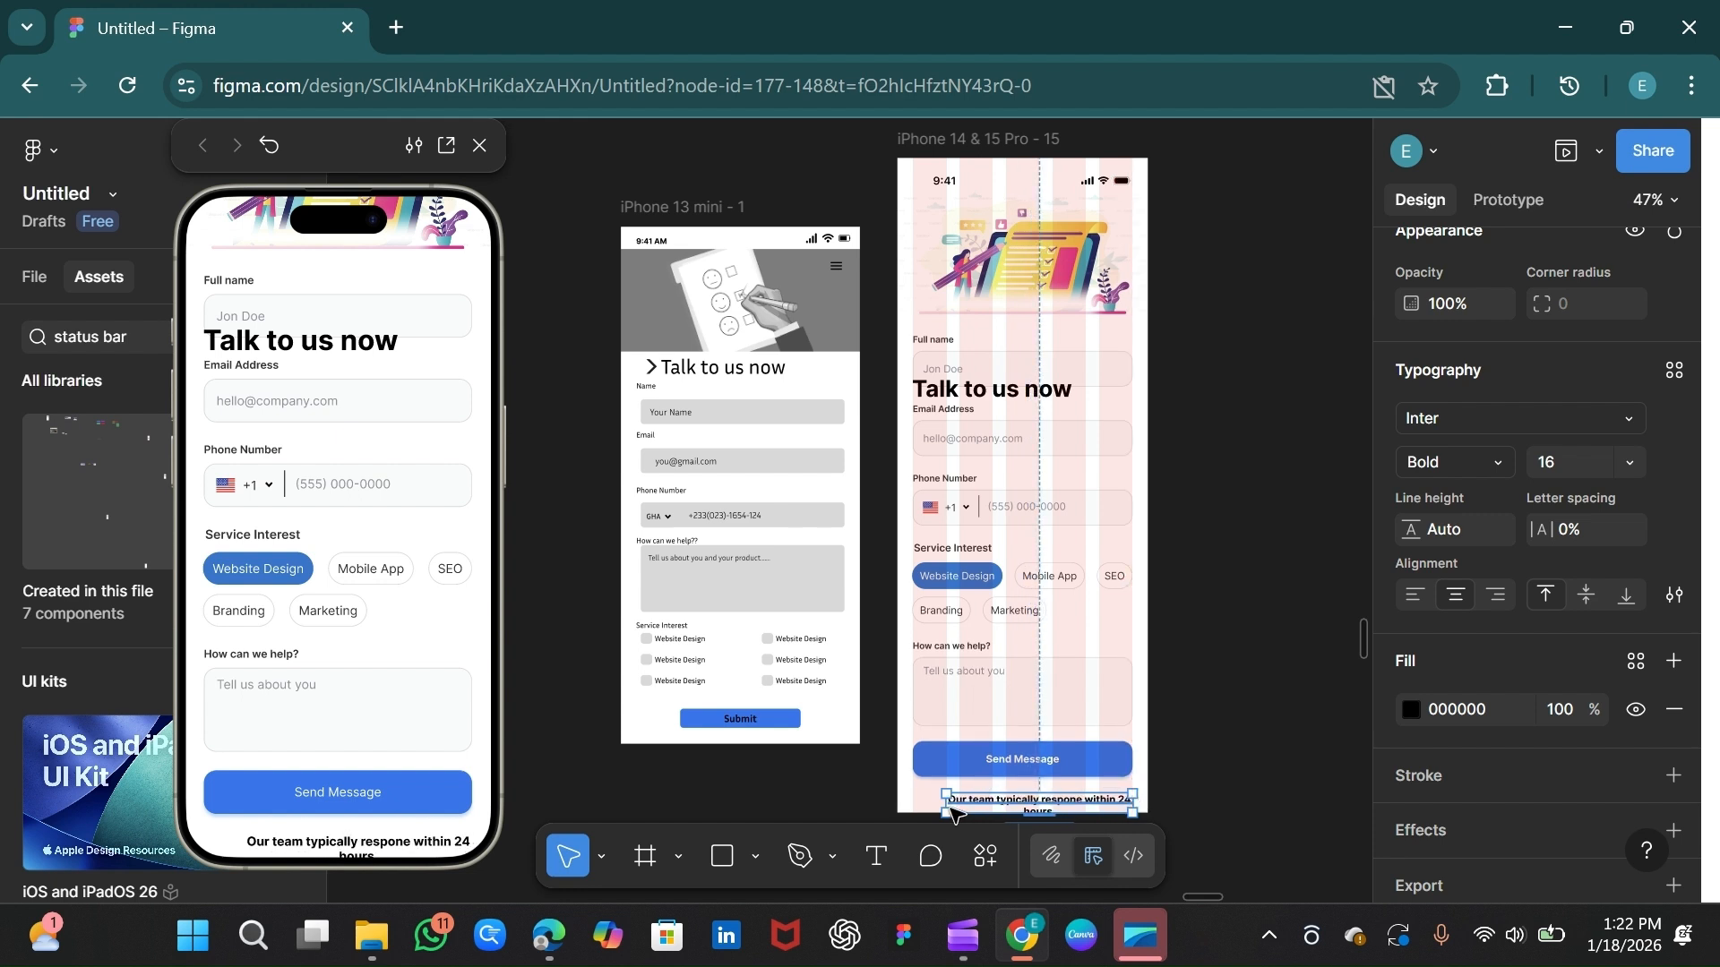
drag(947, 806, 913, 799)
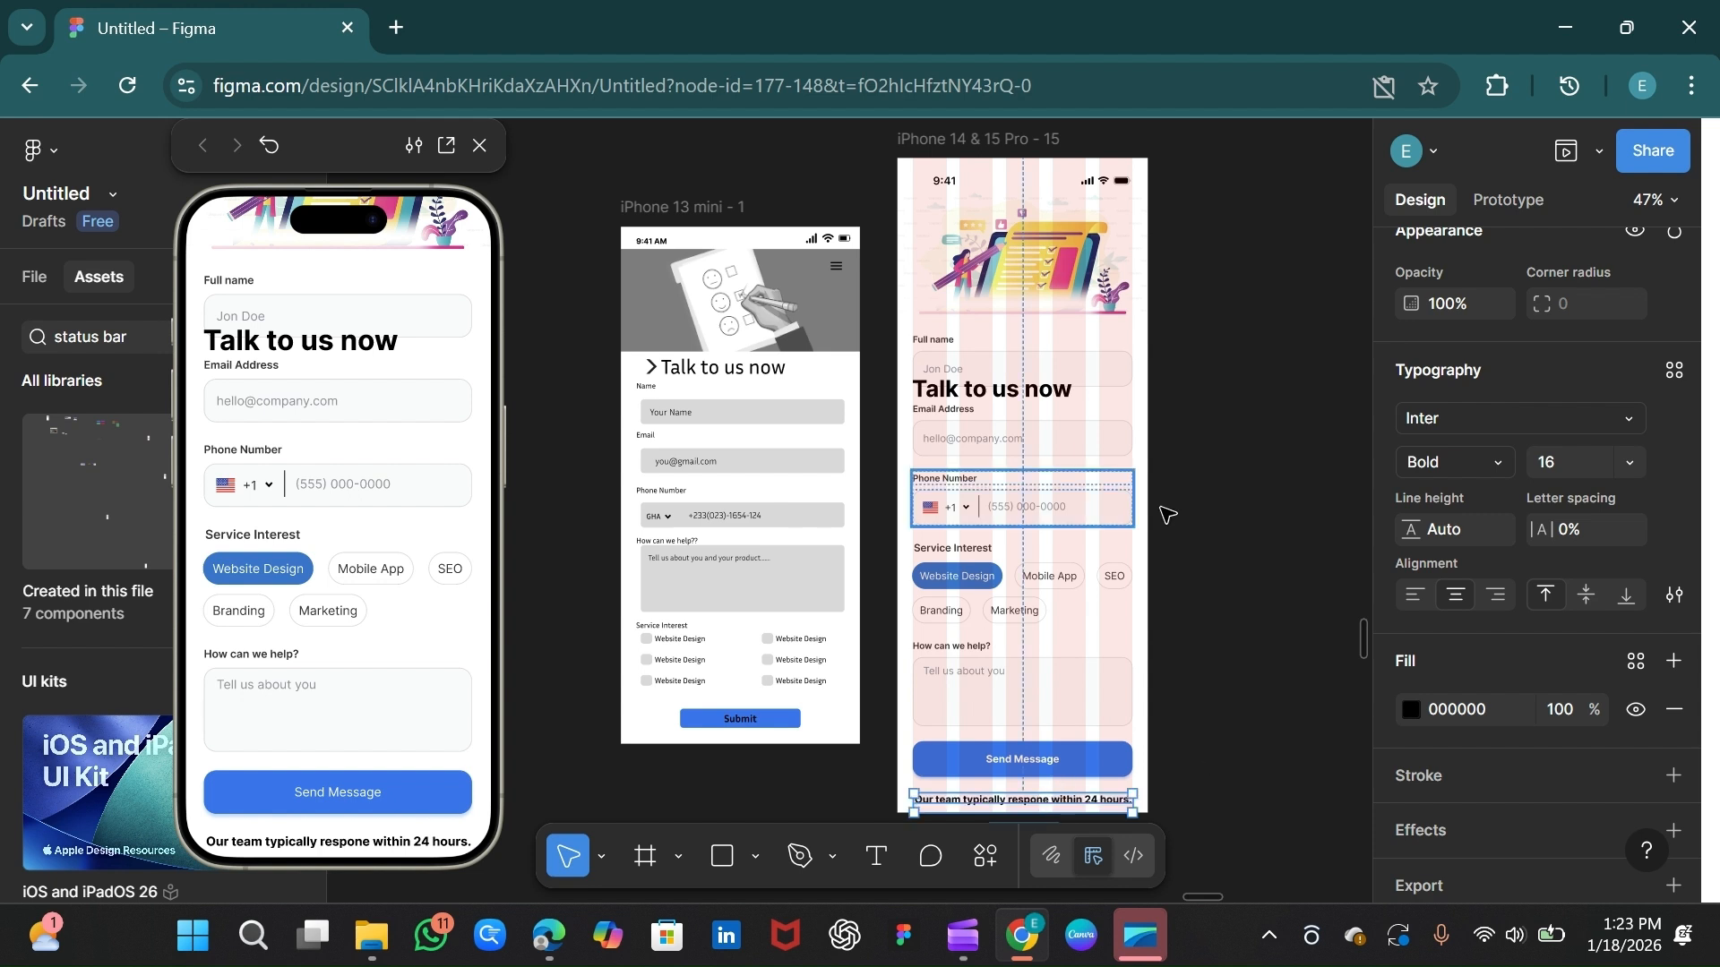
double_click(1048, 815)
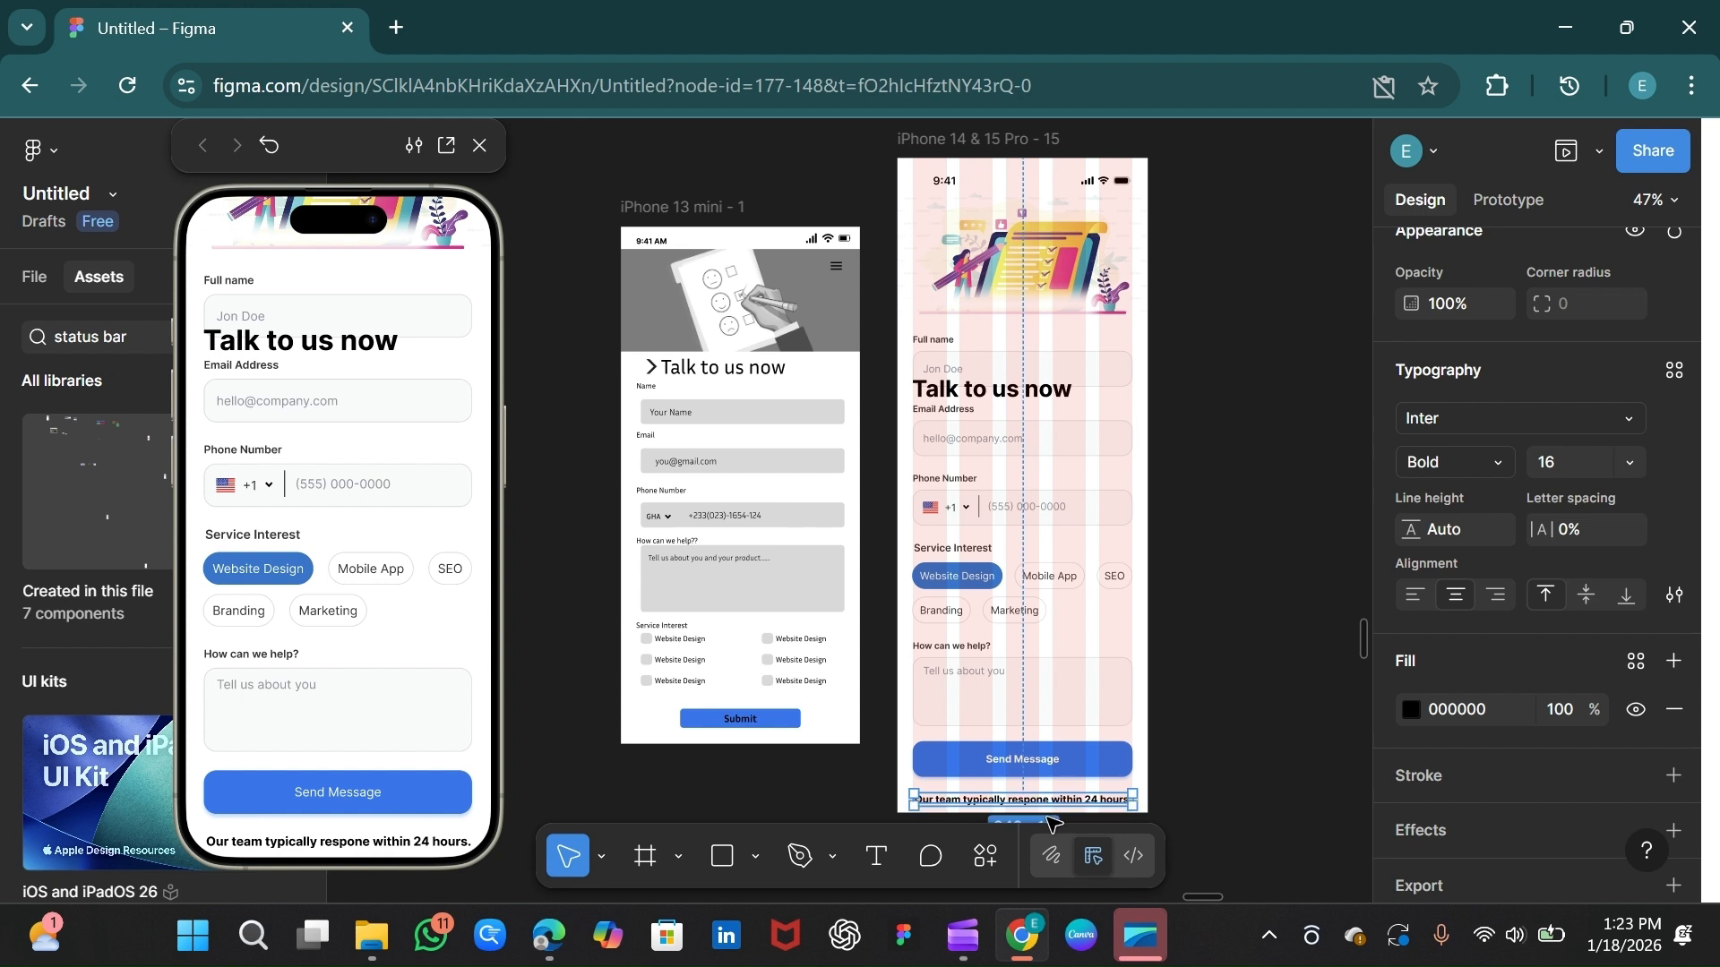
key(Delete)
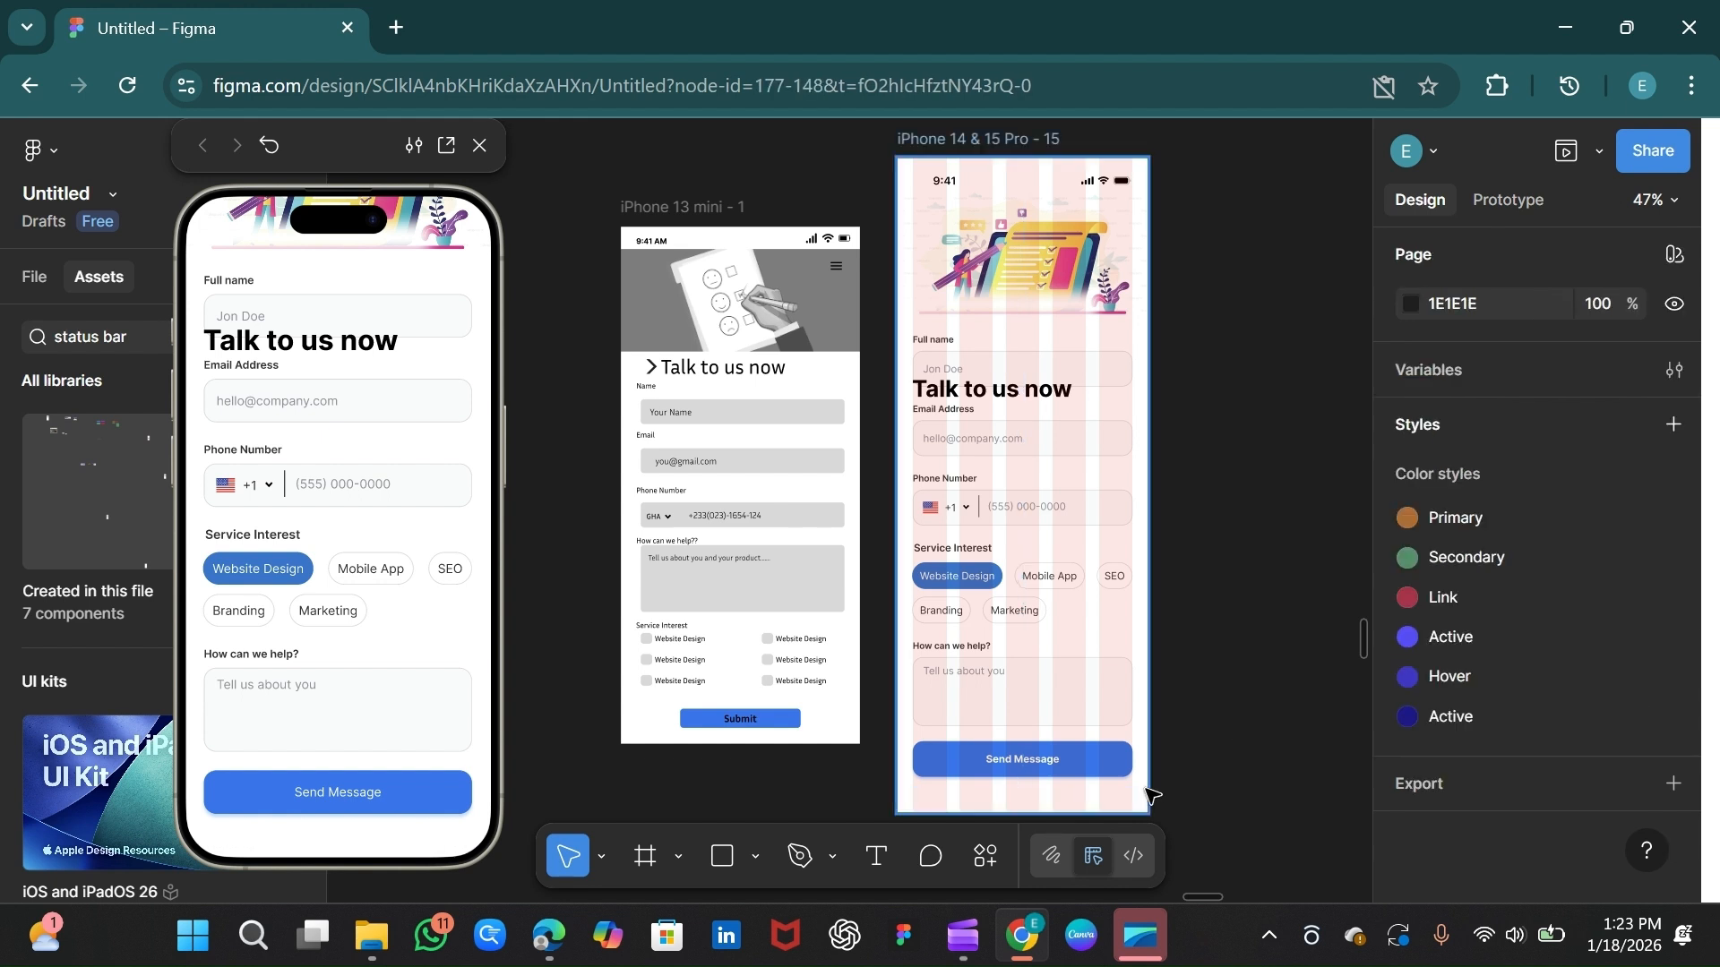
key(ctrl+z)
Step: Change the response-time note's fill colour to grey 9E9D9D
scroll(1442, 735, down, 5)
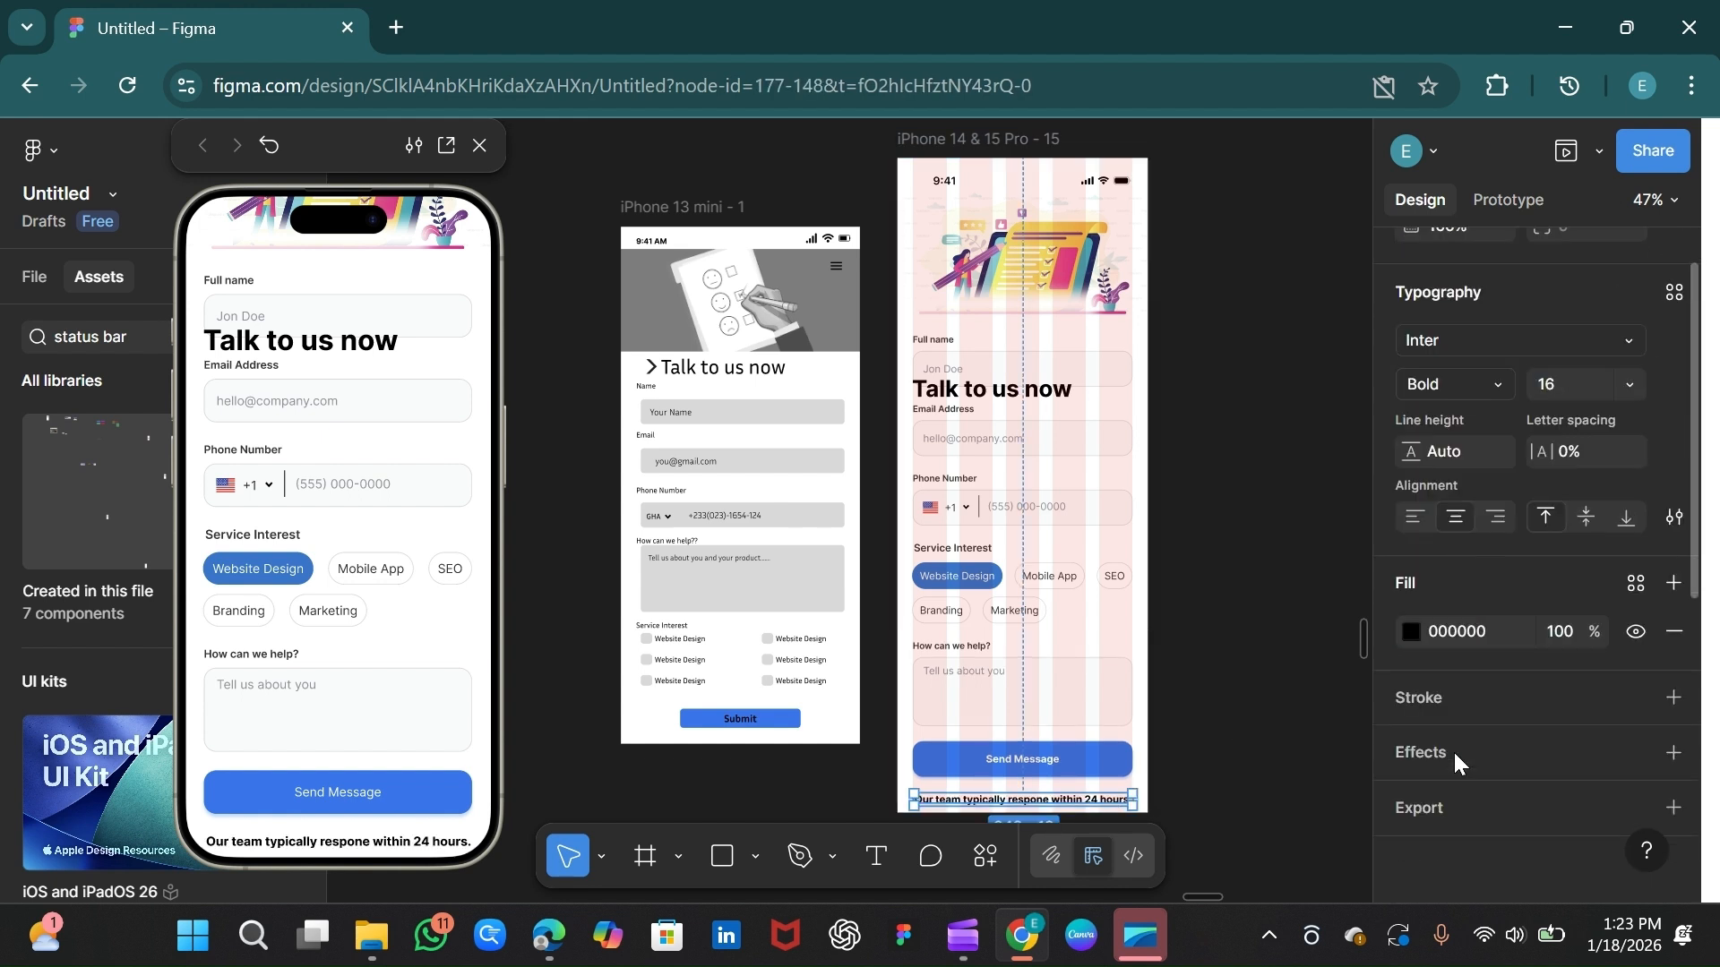
click(1410, 631)
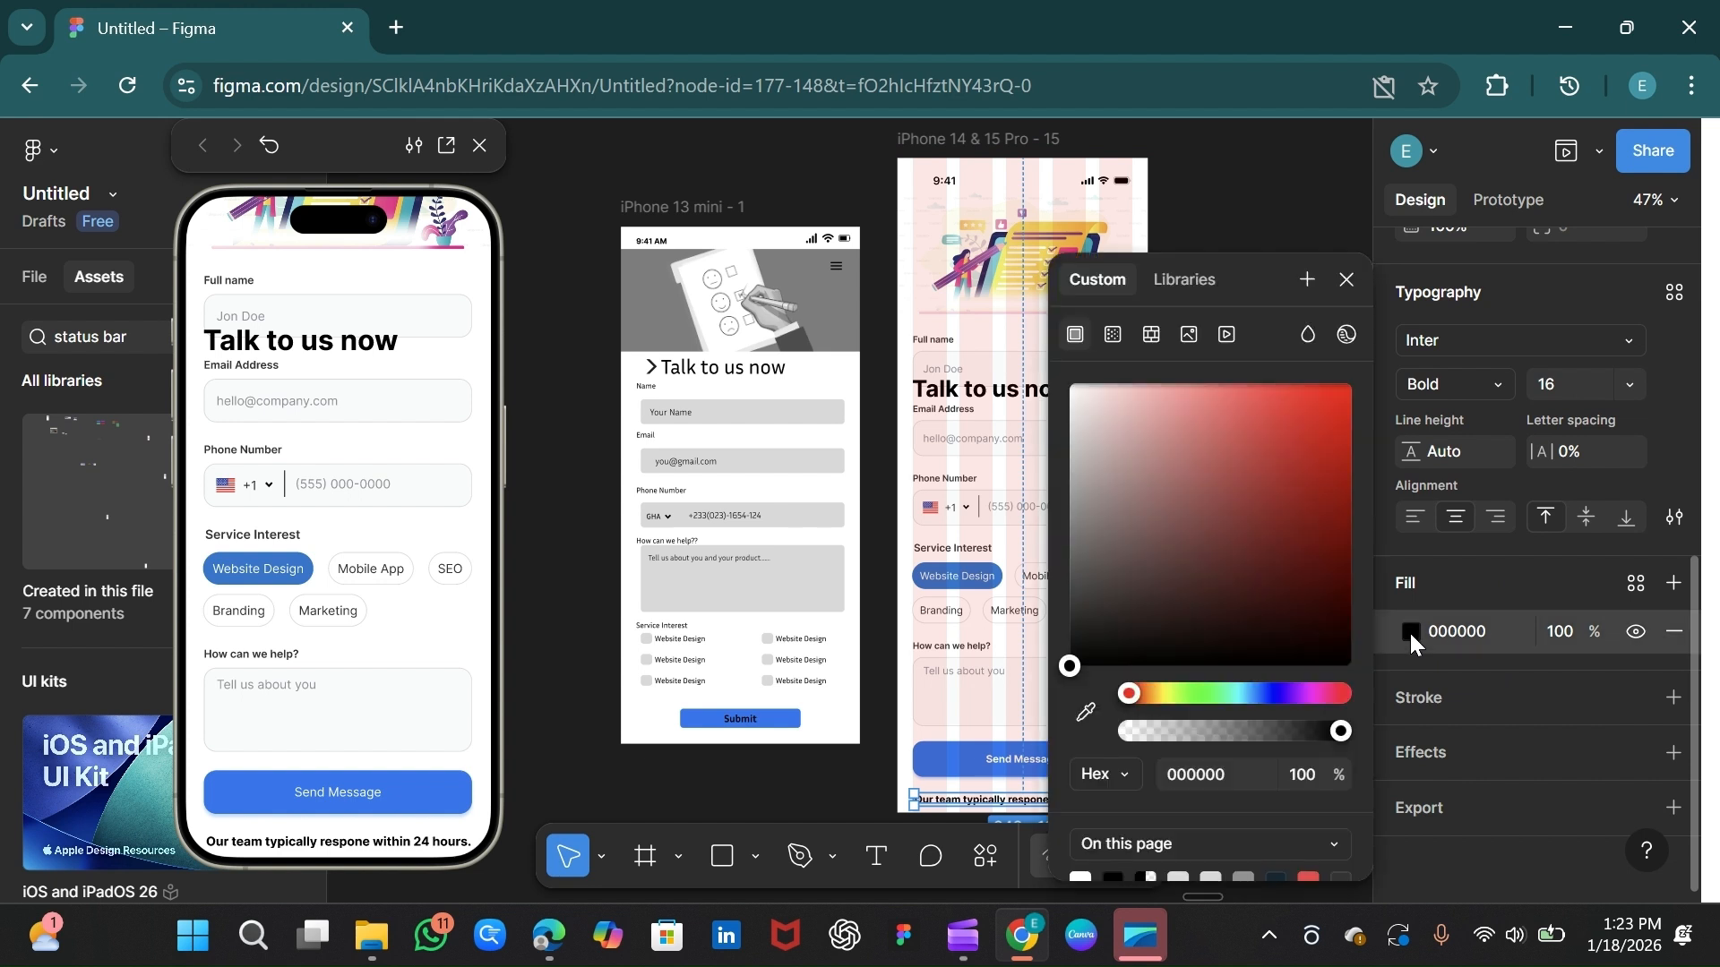
scroll(1364, 835, down, 2)
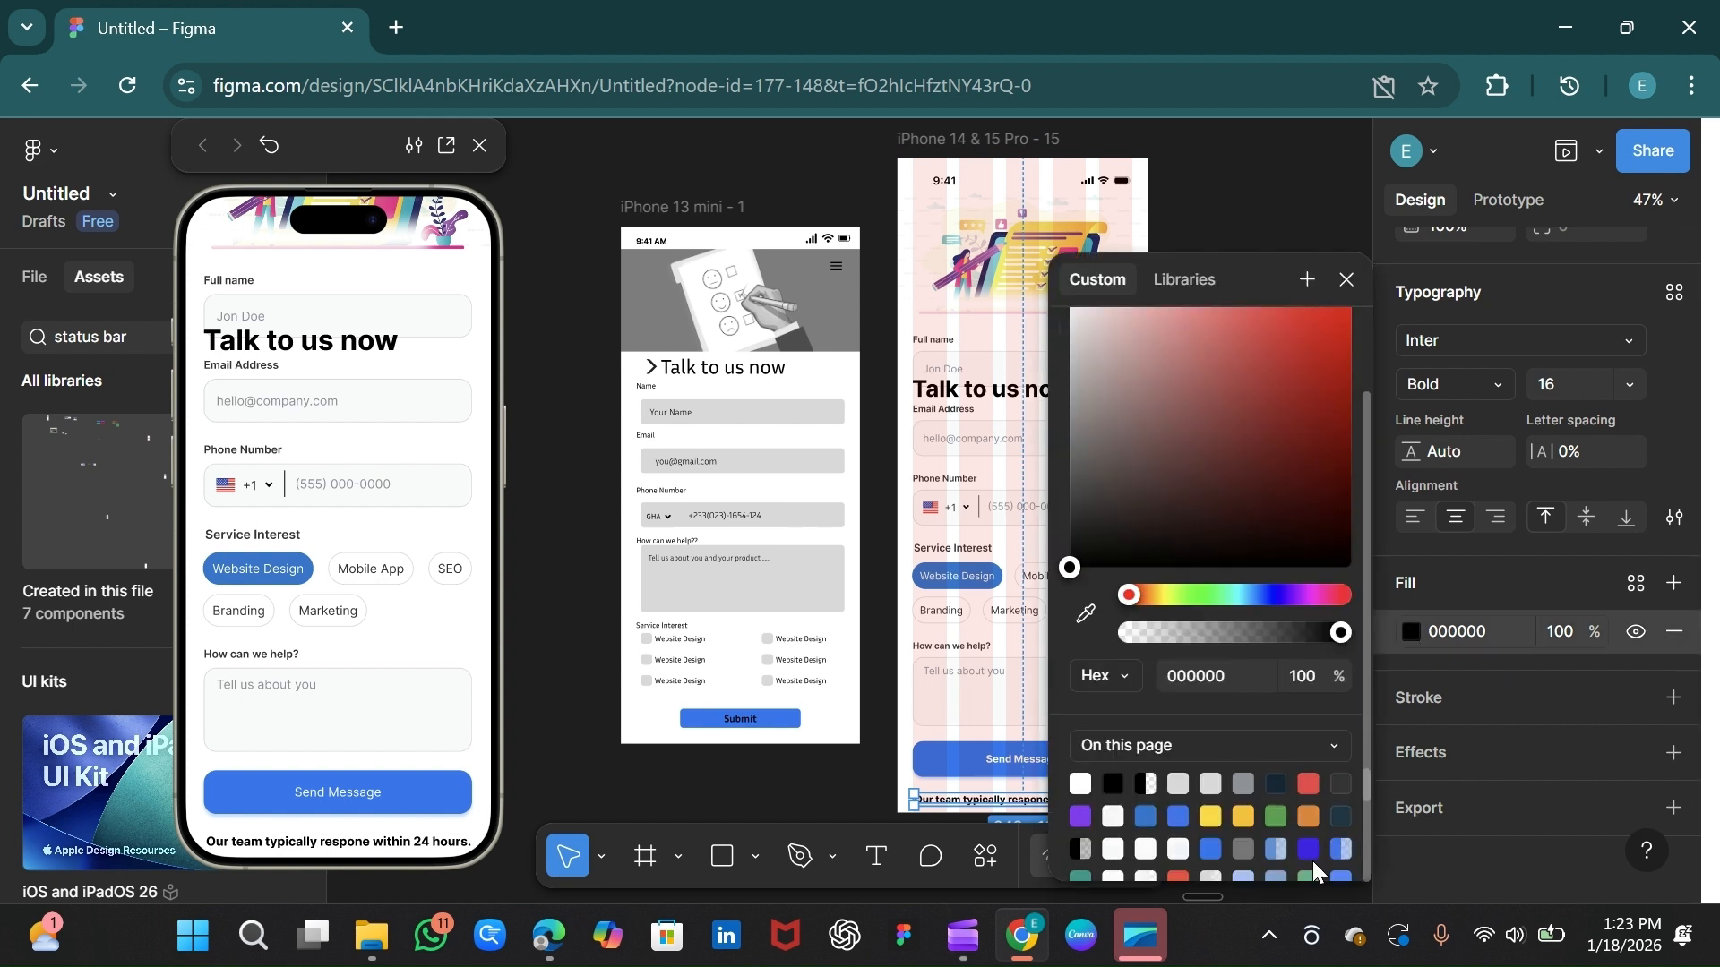
click(1243, 847)
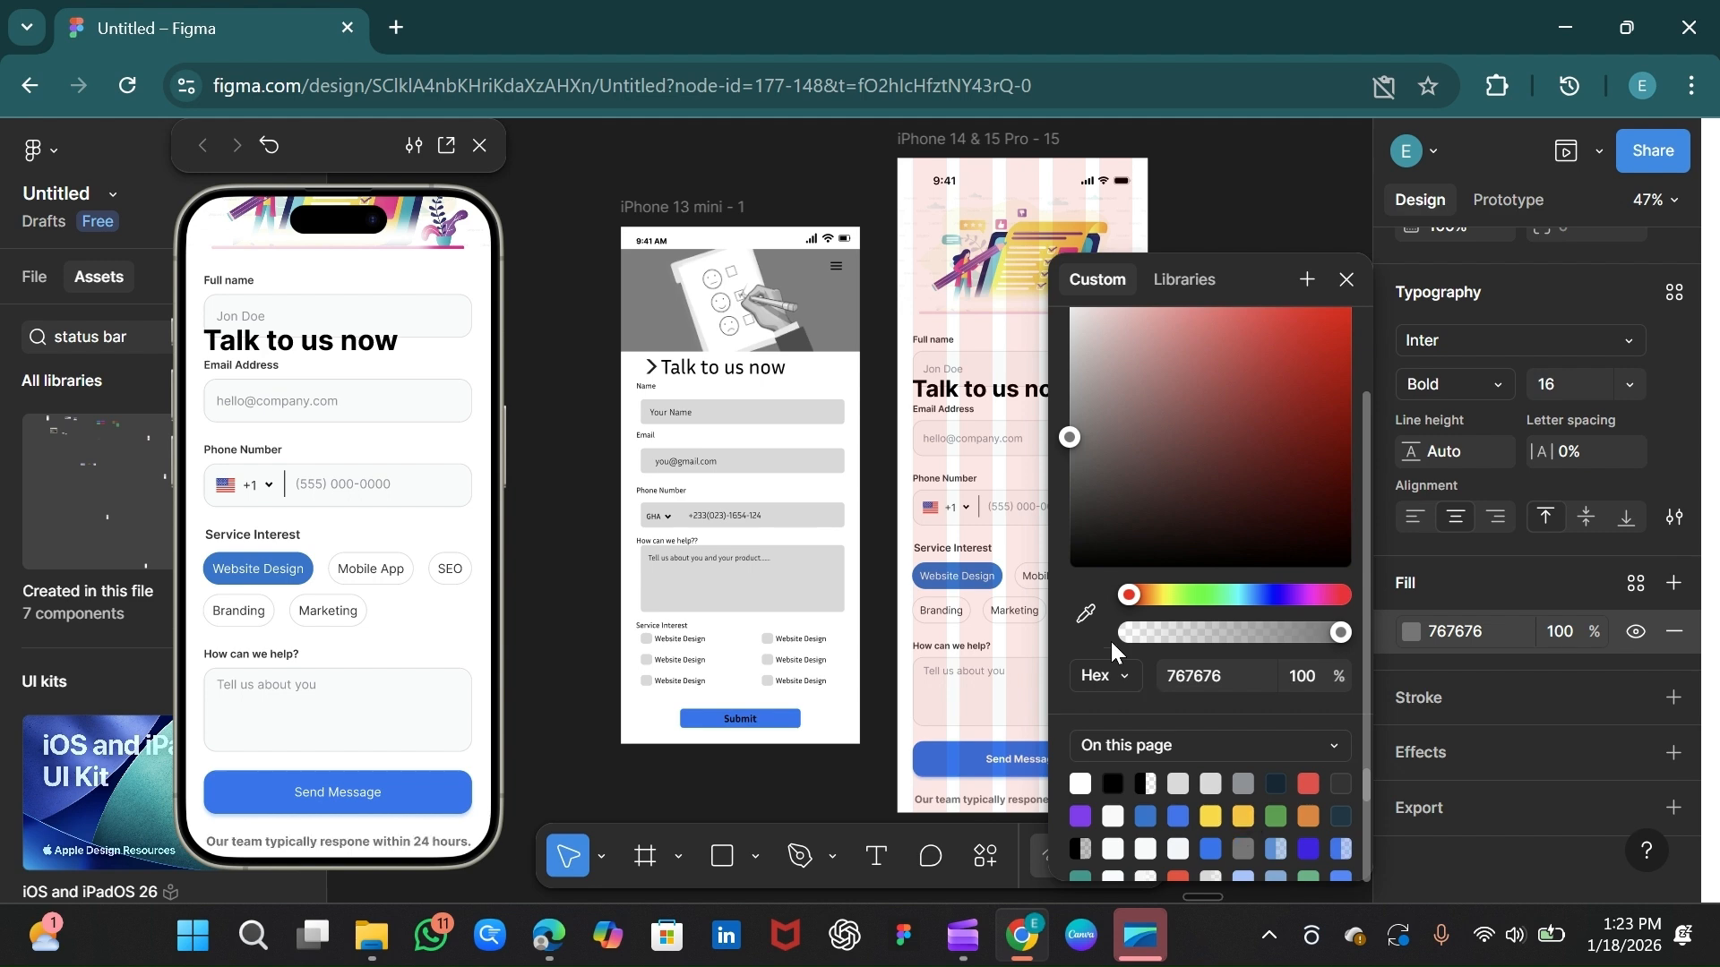
click(1074, 403)
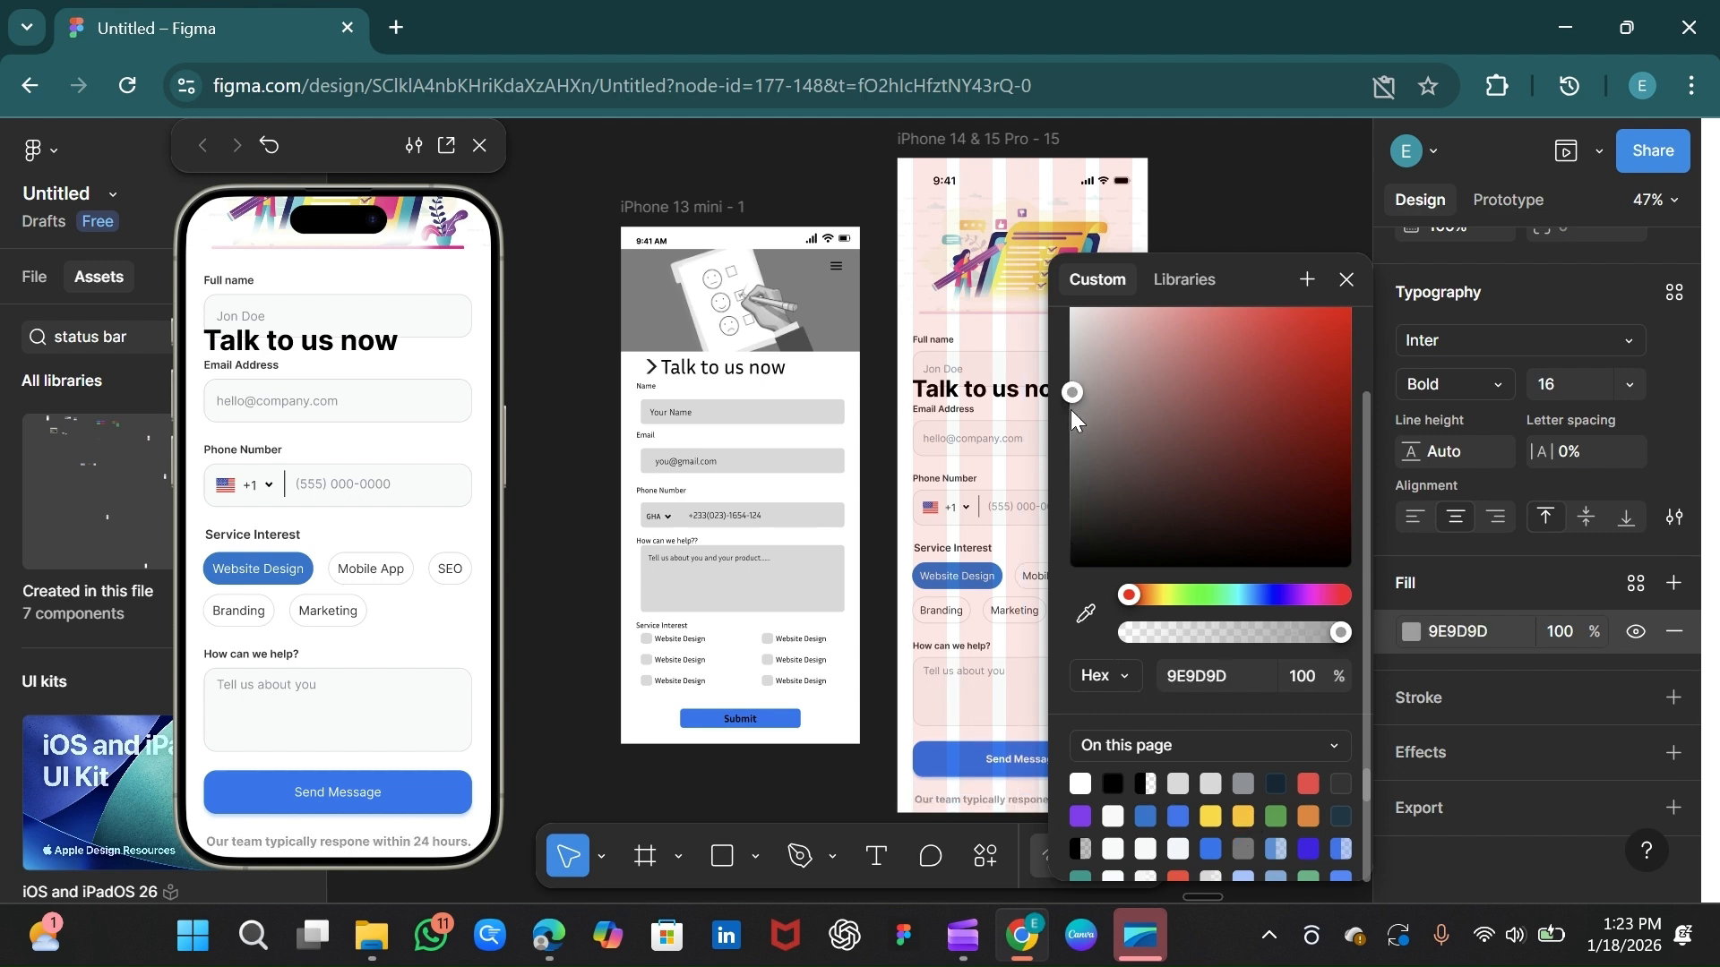
Step: Set the response-time note to Medium weight at size 14 and centre it horizontally in the frame
click(1443, 385)
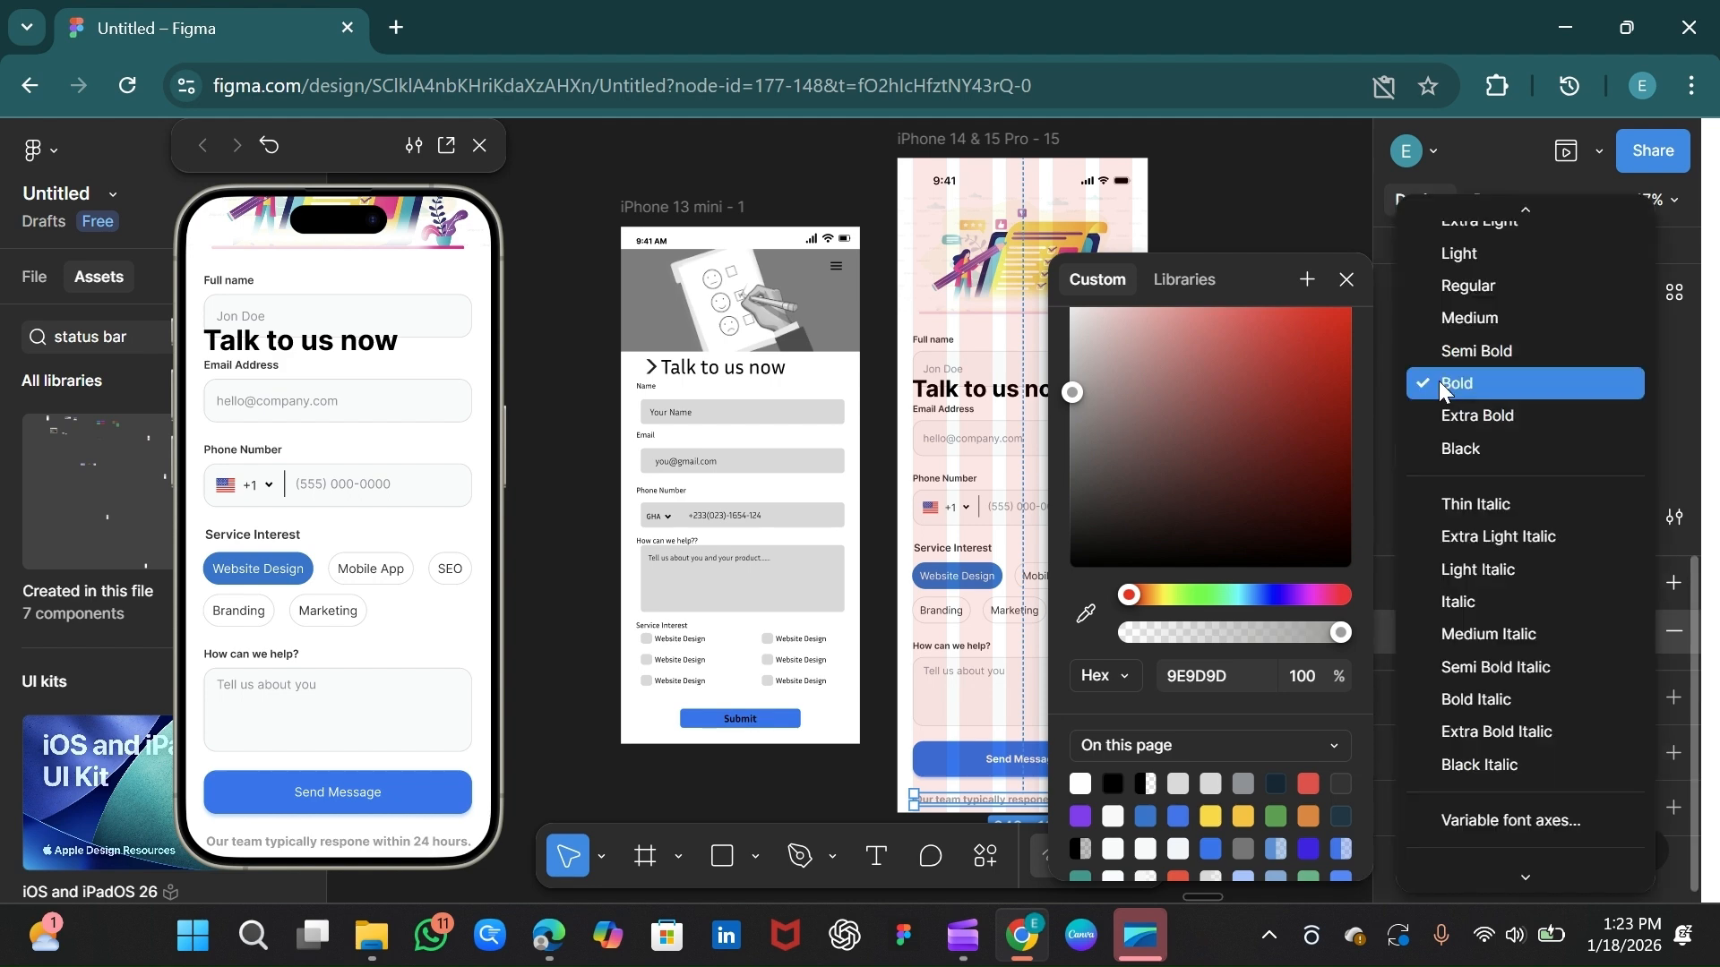
click(1462, 318)
click(1642, 389)
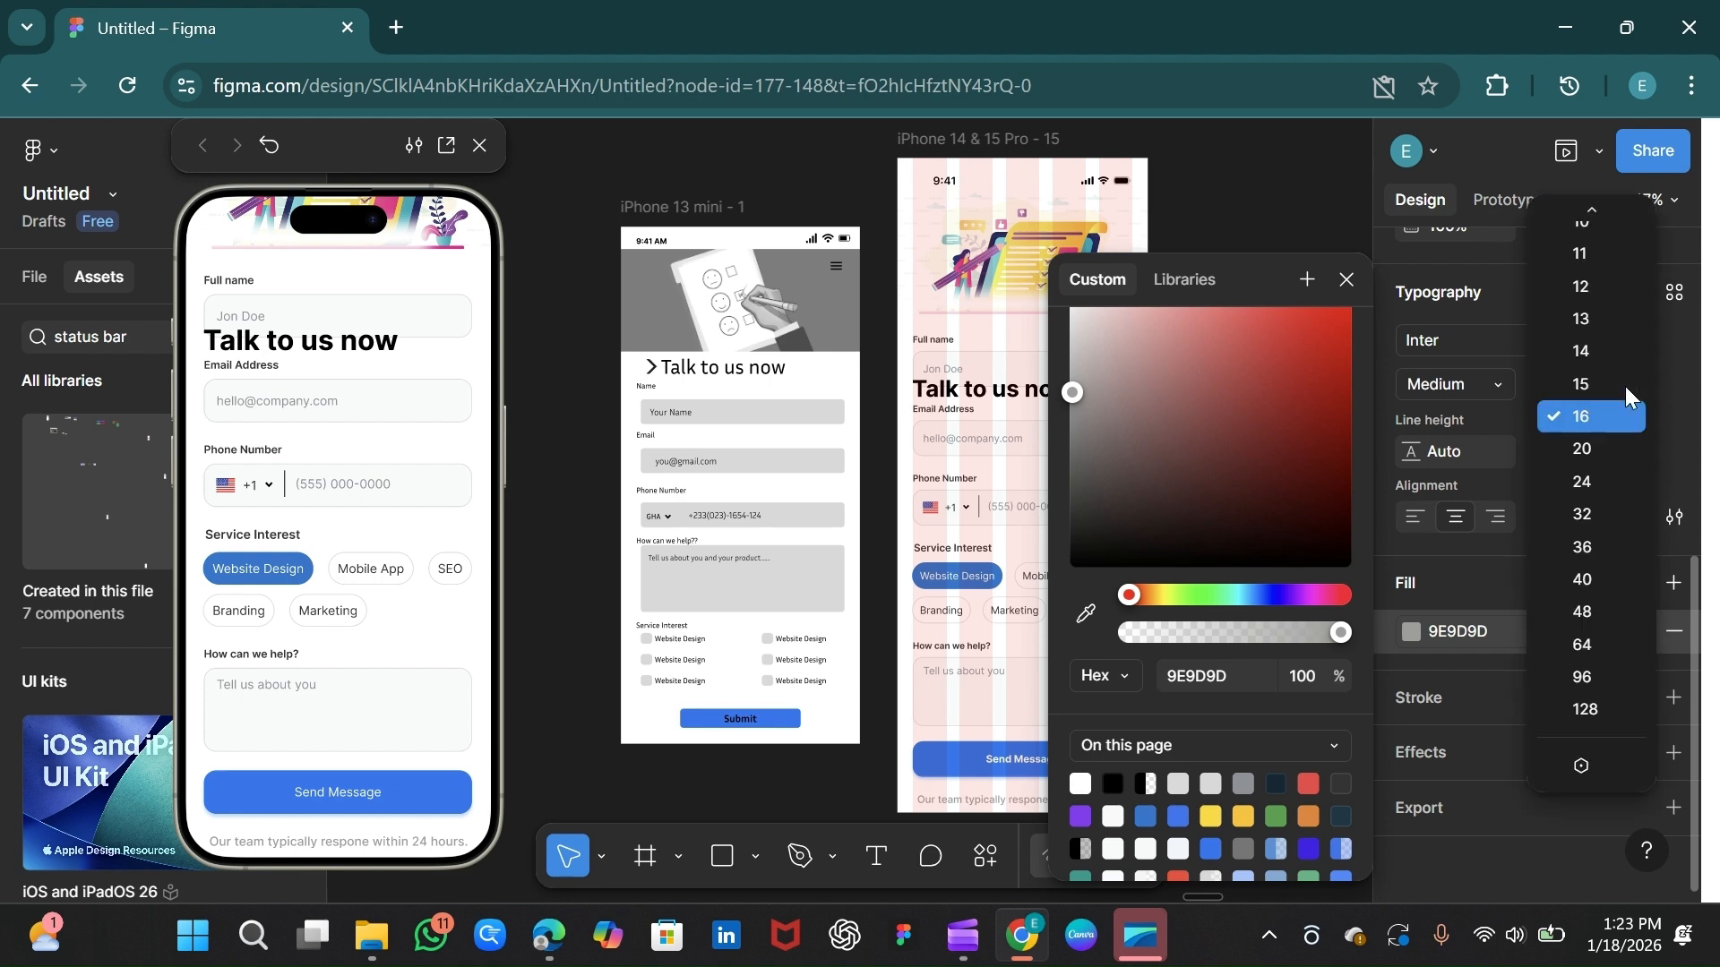
click(1623, 385)
click(1623, 384)
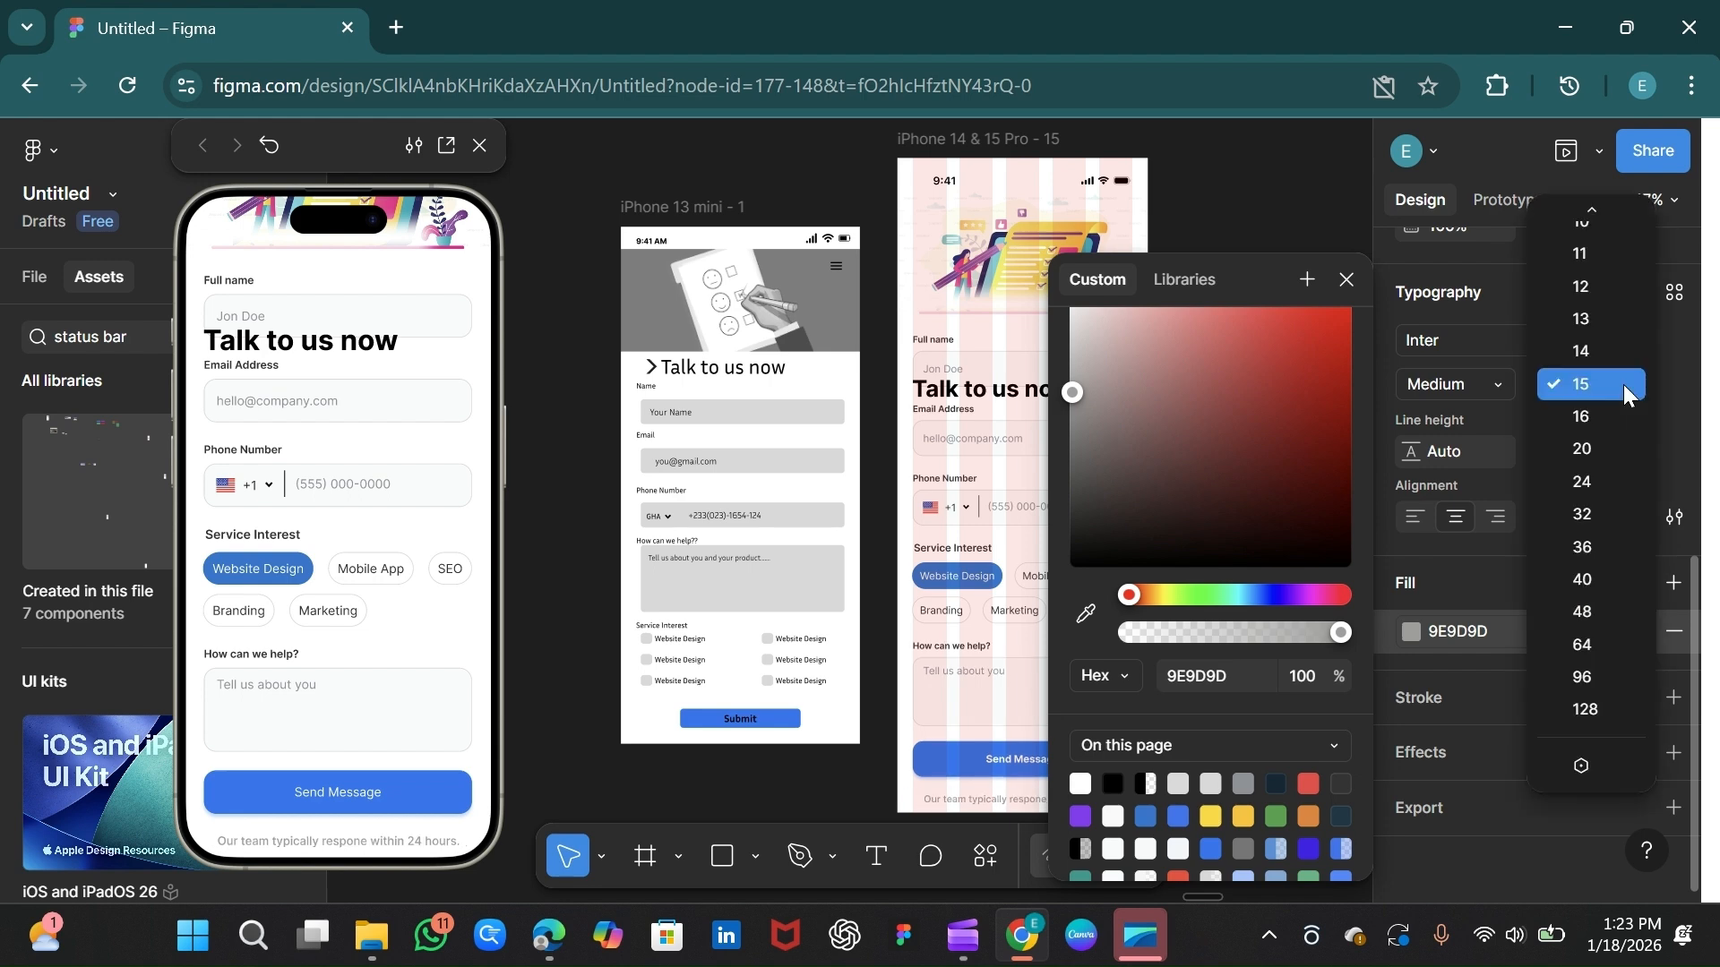
click(1584, 351)
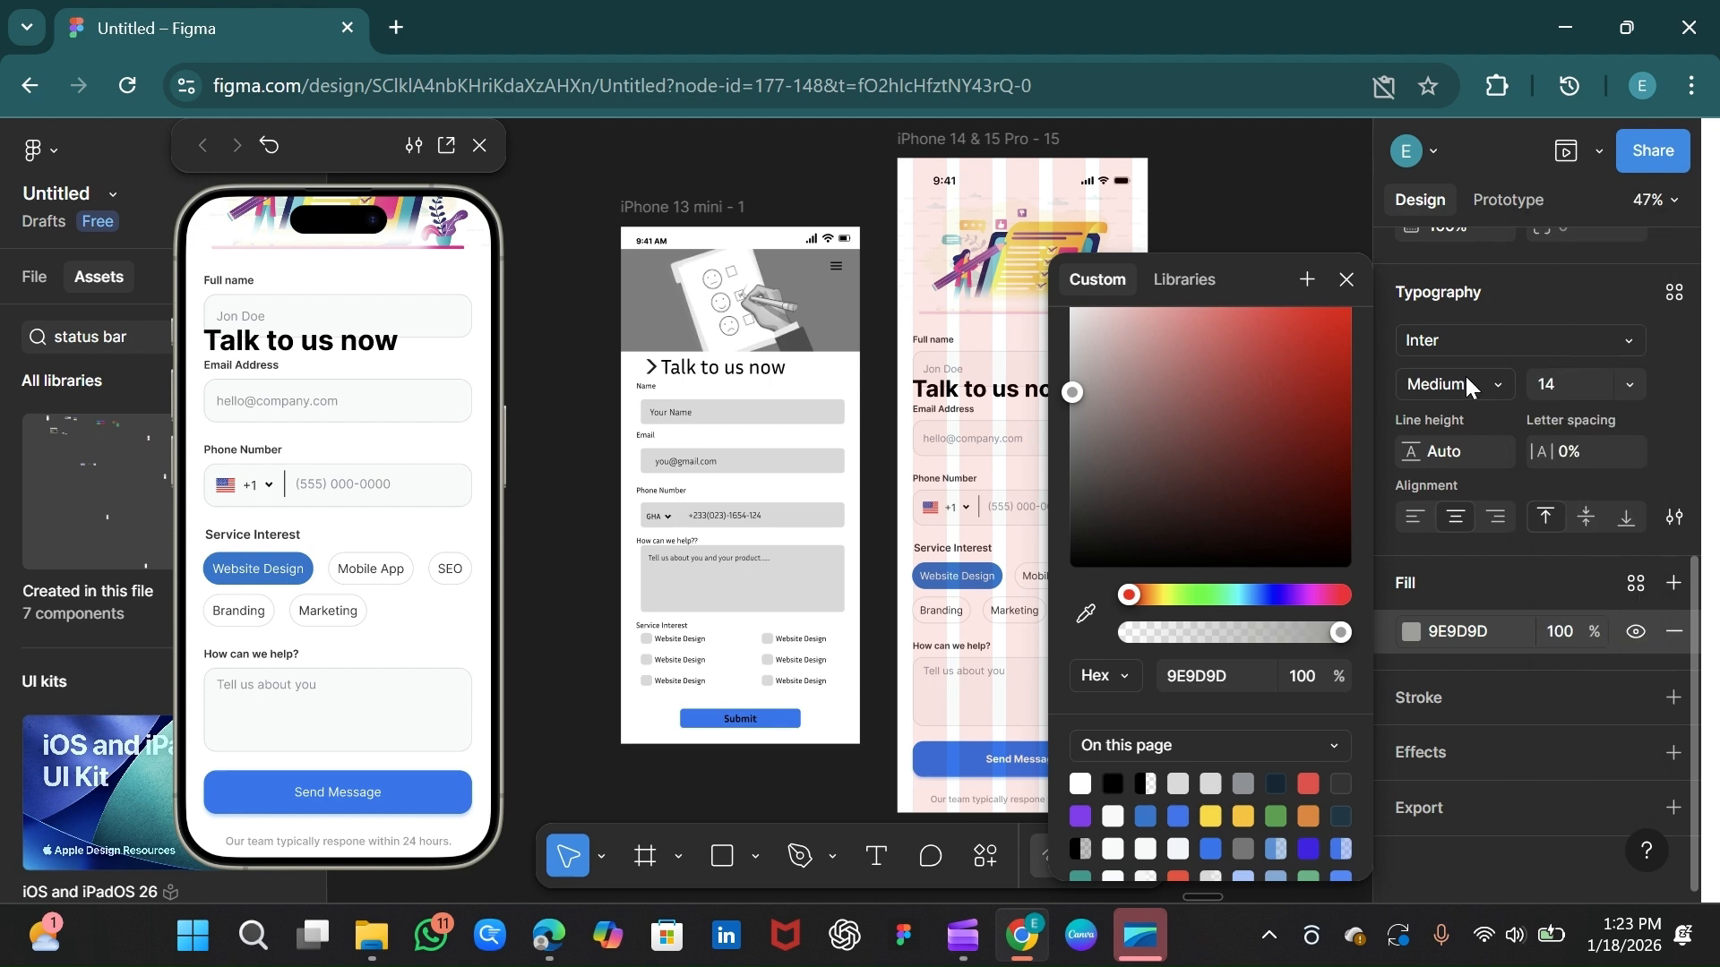
click(1346, 282)
scroll(1550, 385, up, 7)
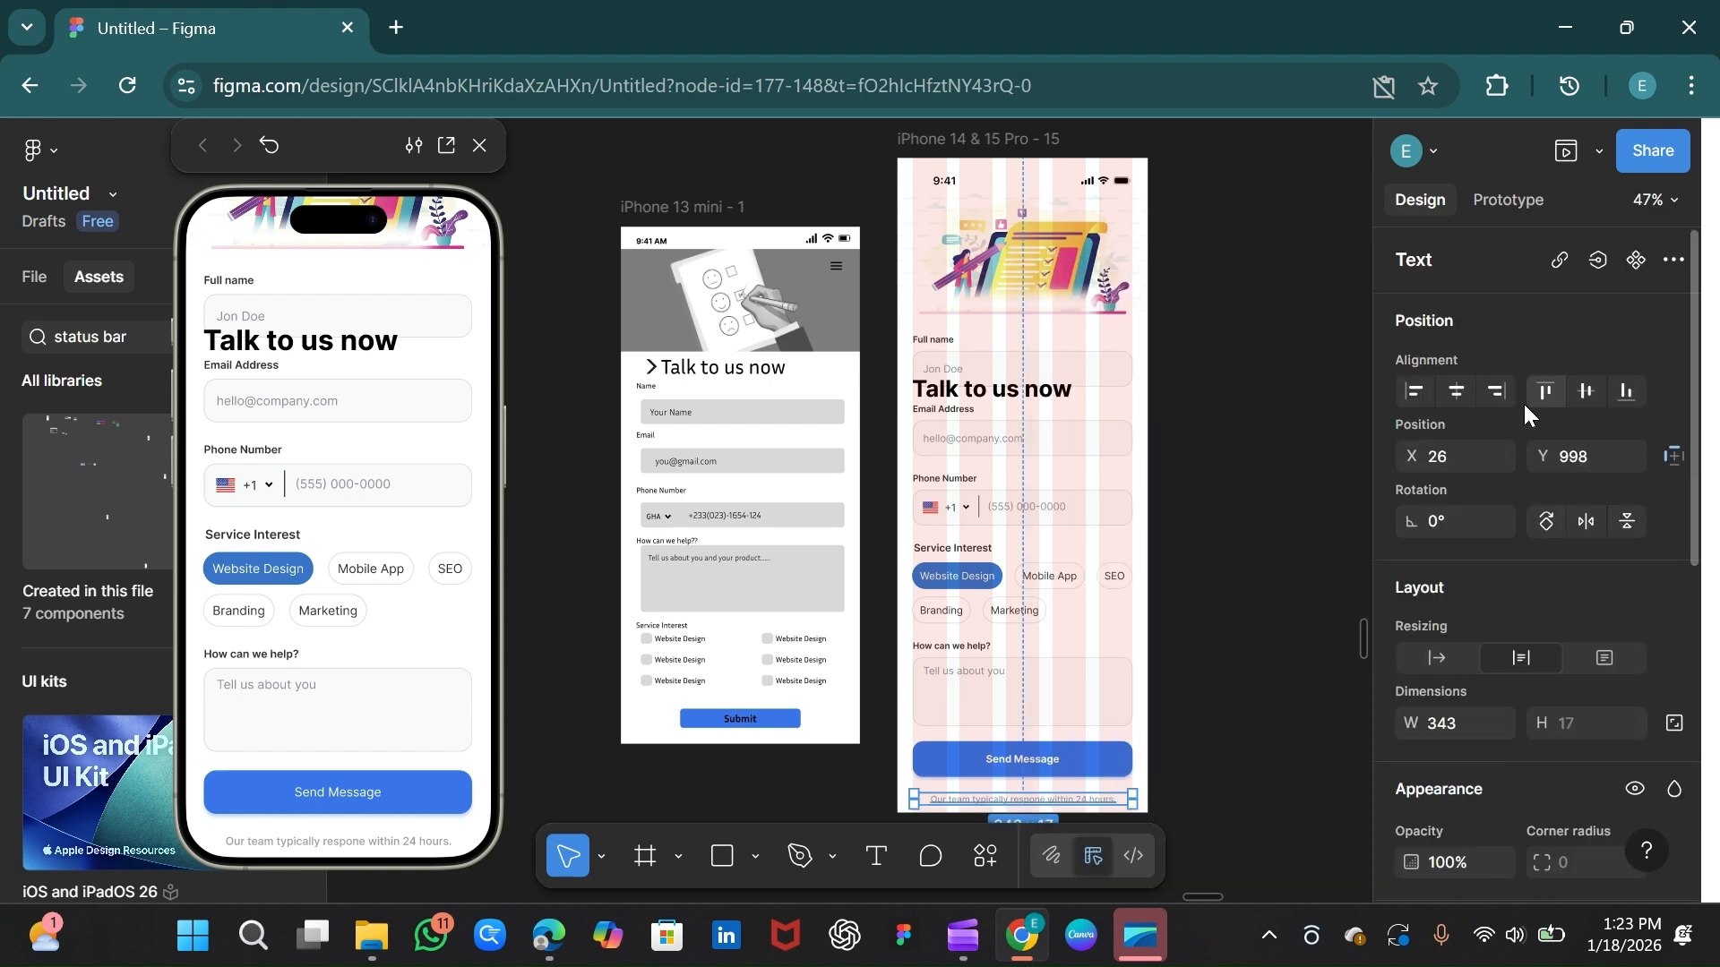
click(1458, 394)
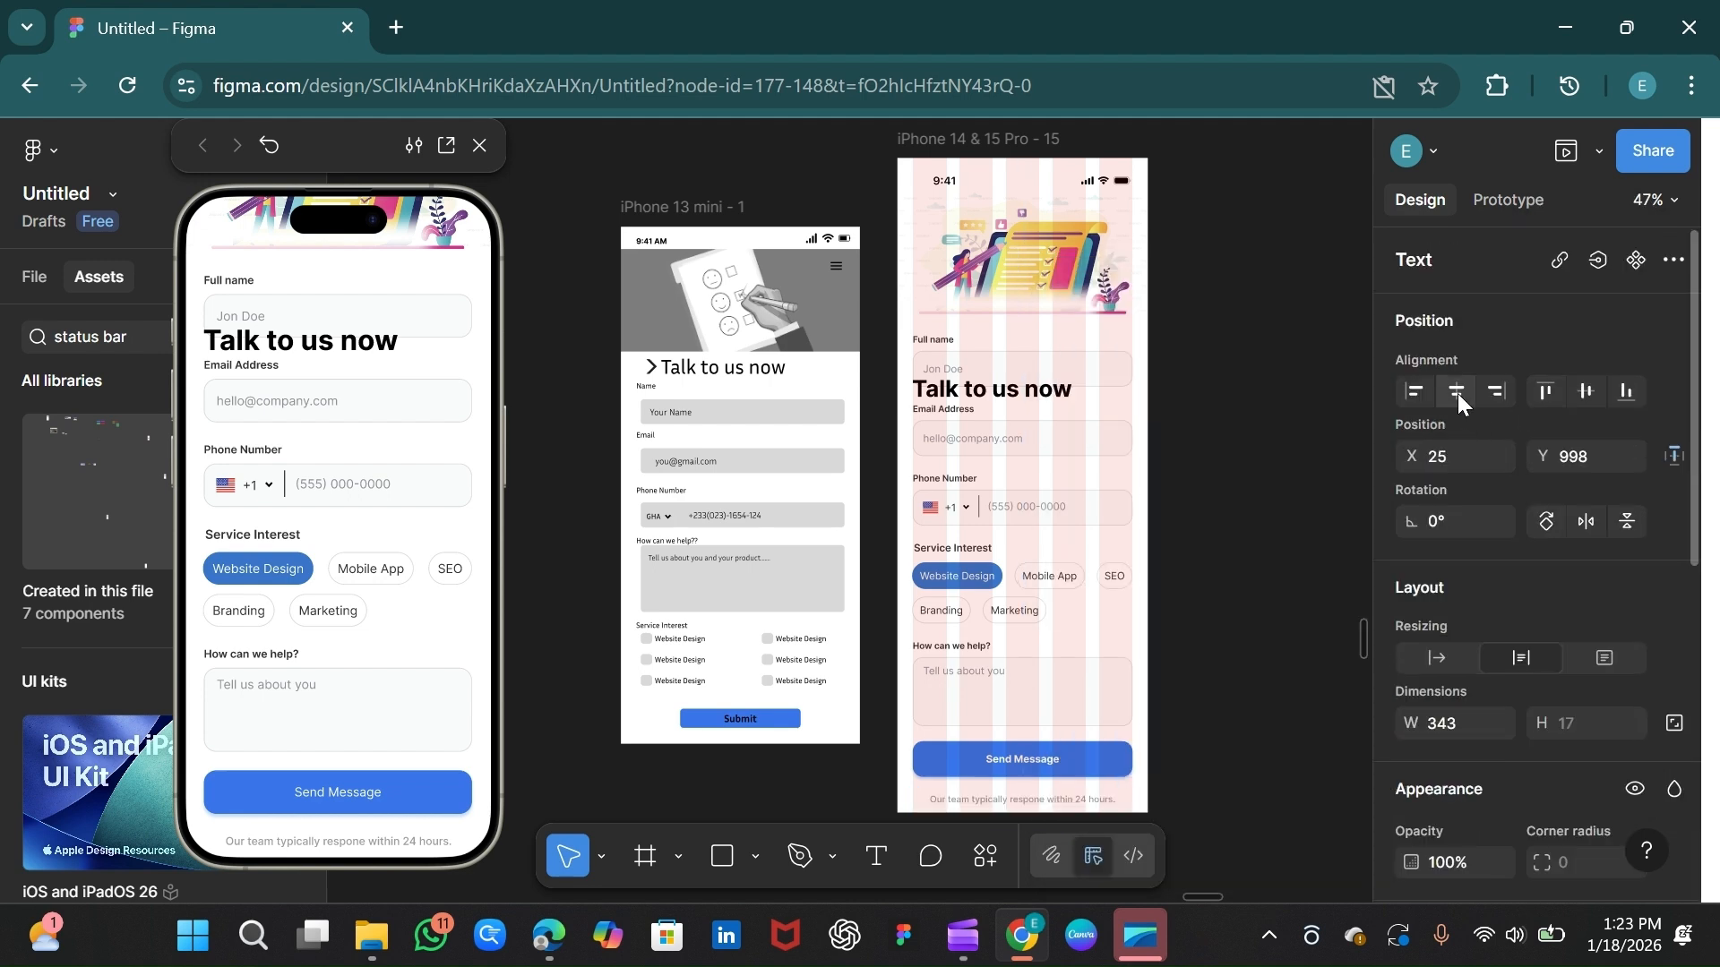
Step: Replace the heading overlapping the Full name field with a new "Talk to us now" text box, about 131 by 19, just above the Full name label
click(985, 391)
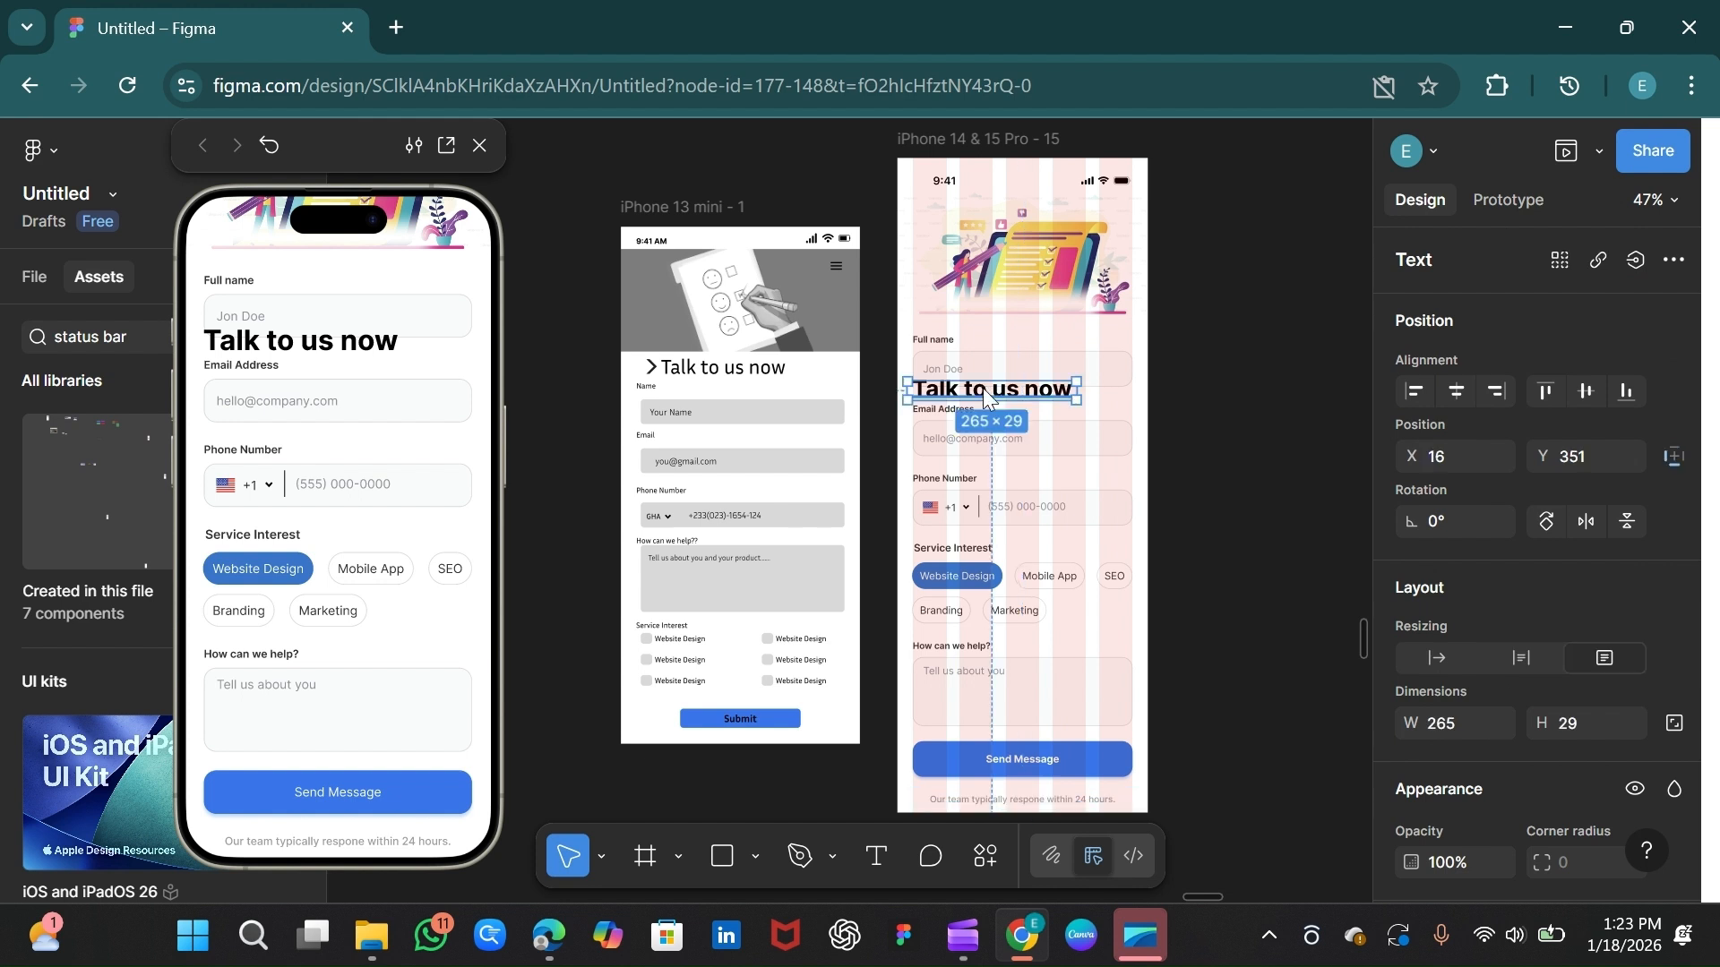
key(Delete)
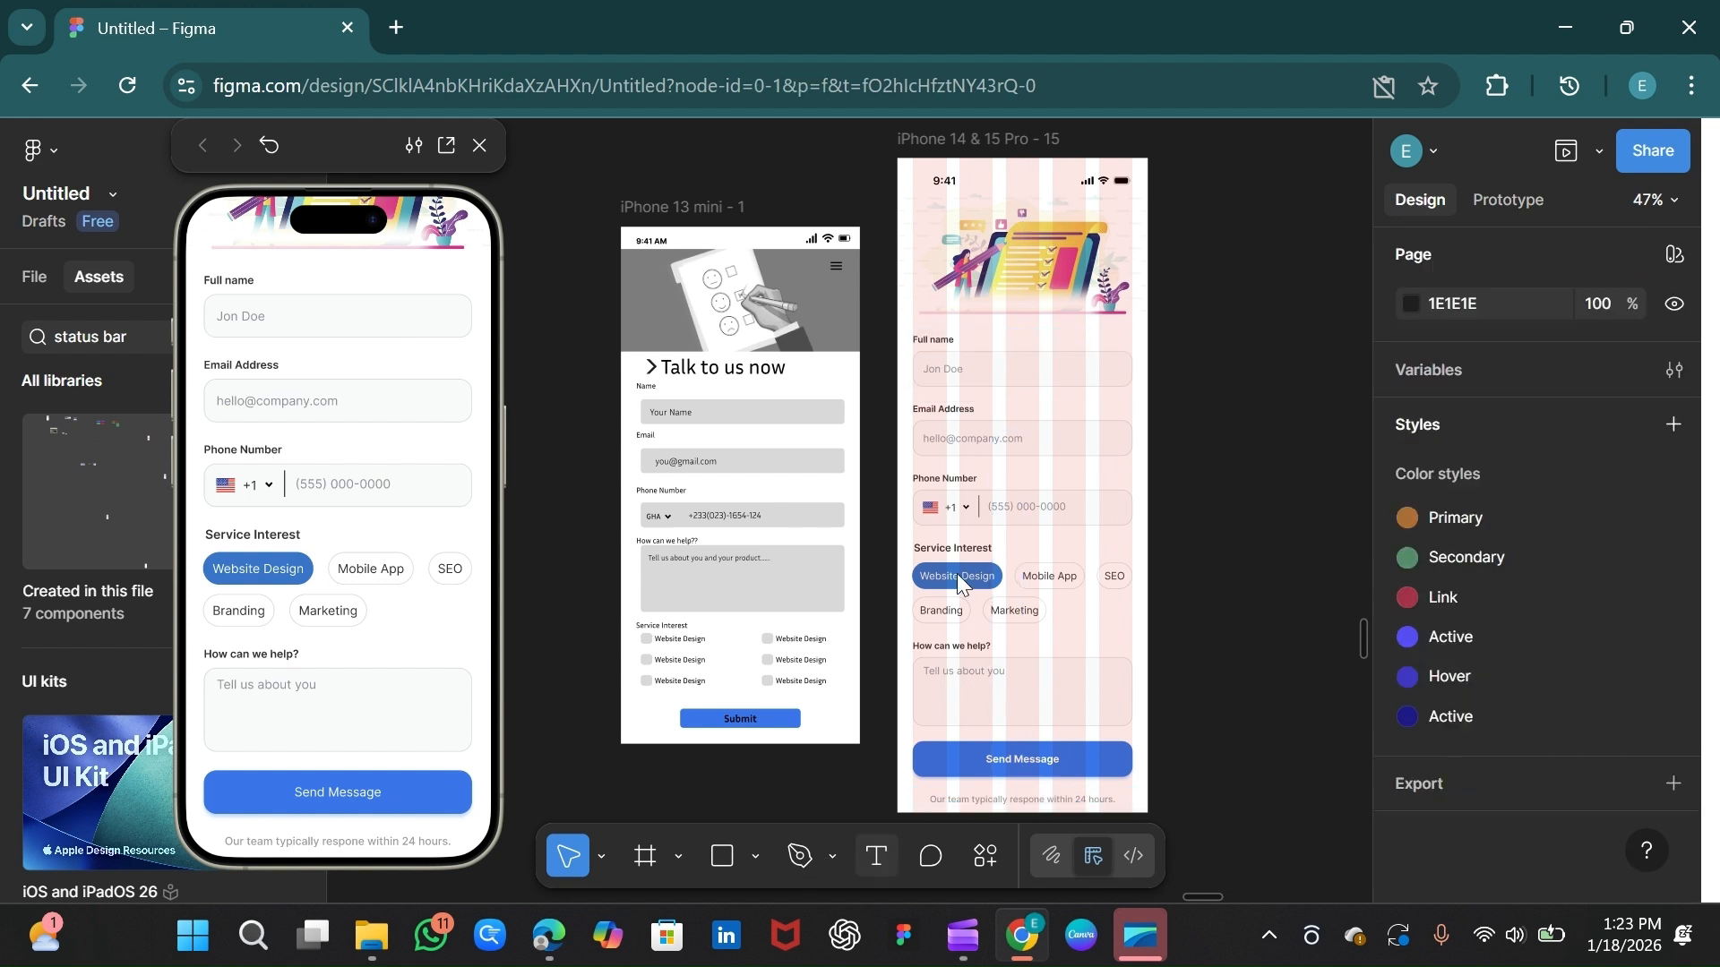
key(t)
drag(931, 312, 1018, 324)
text(Talk)
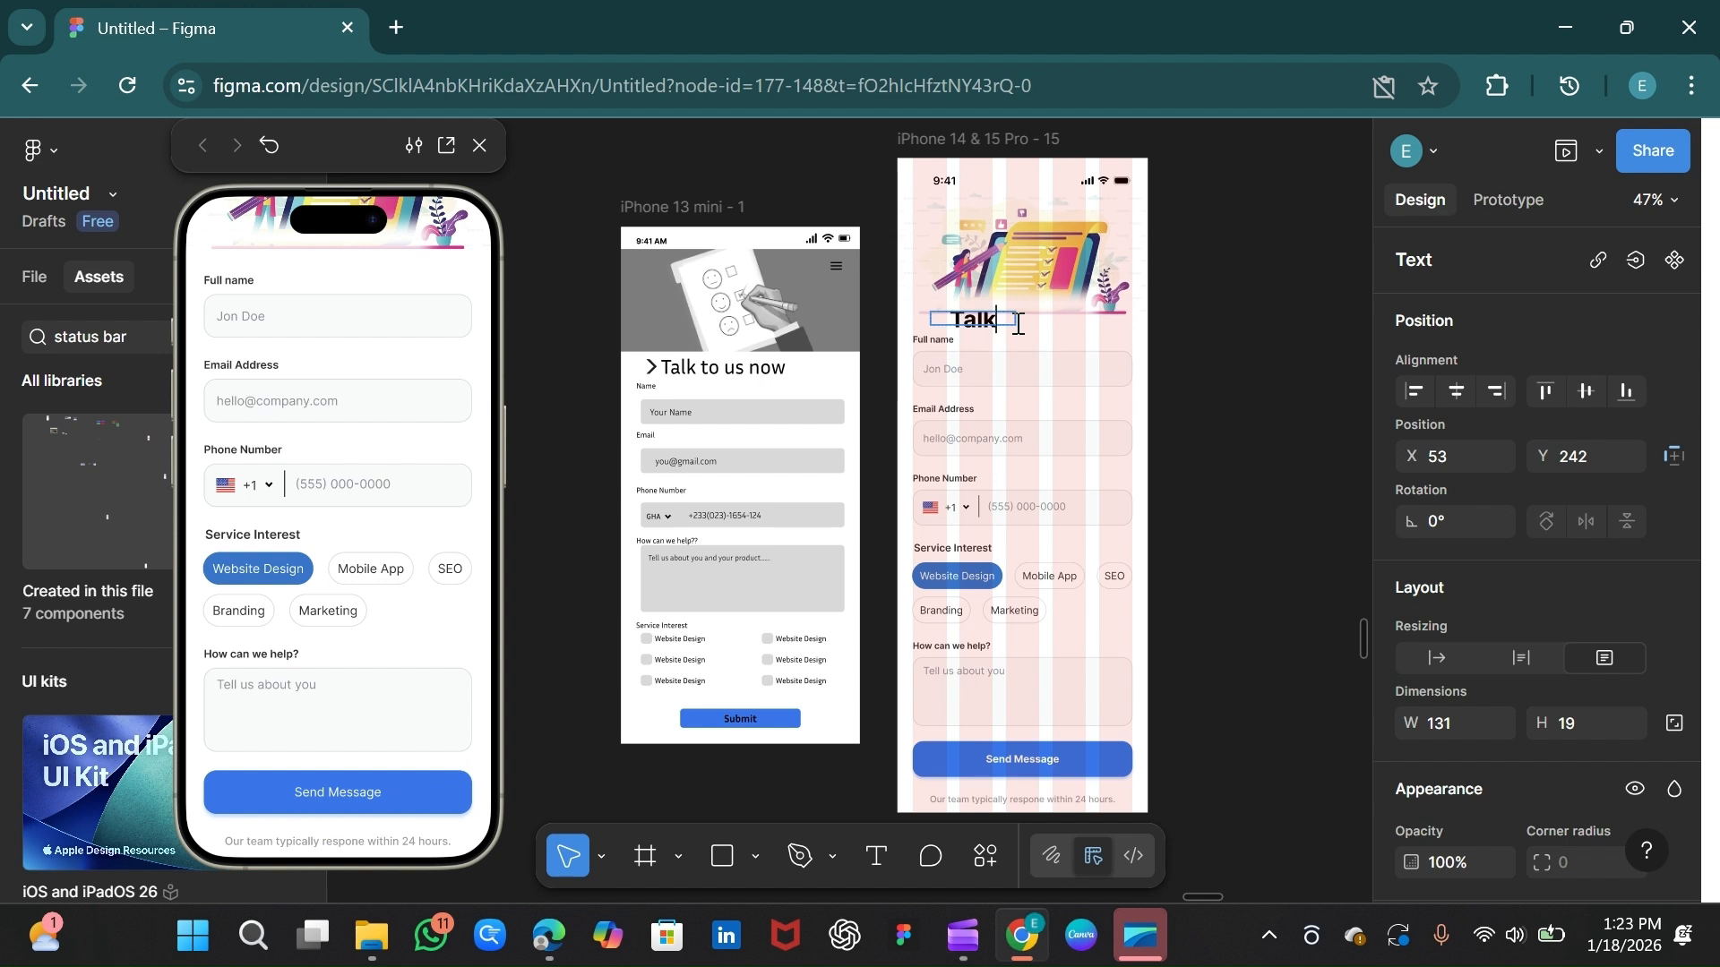
text( to us now)
key(Escape)
Step: Widen the new "Talk to us now" heading to about 255, move it to about X 21, Y 220, and restart the prototype preview
mouse_move(1016, 319)
mouse_down()
mouse_move(1099, 321)
mouse_move(1009, 309)
mouse_up()
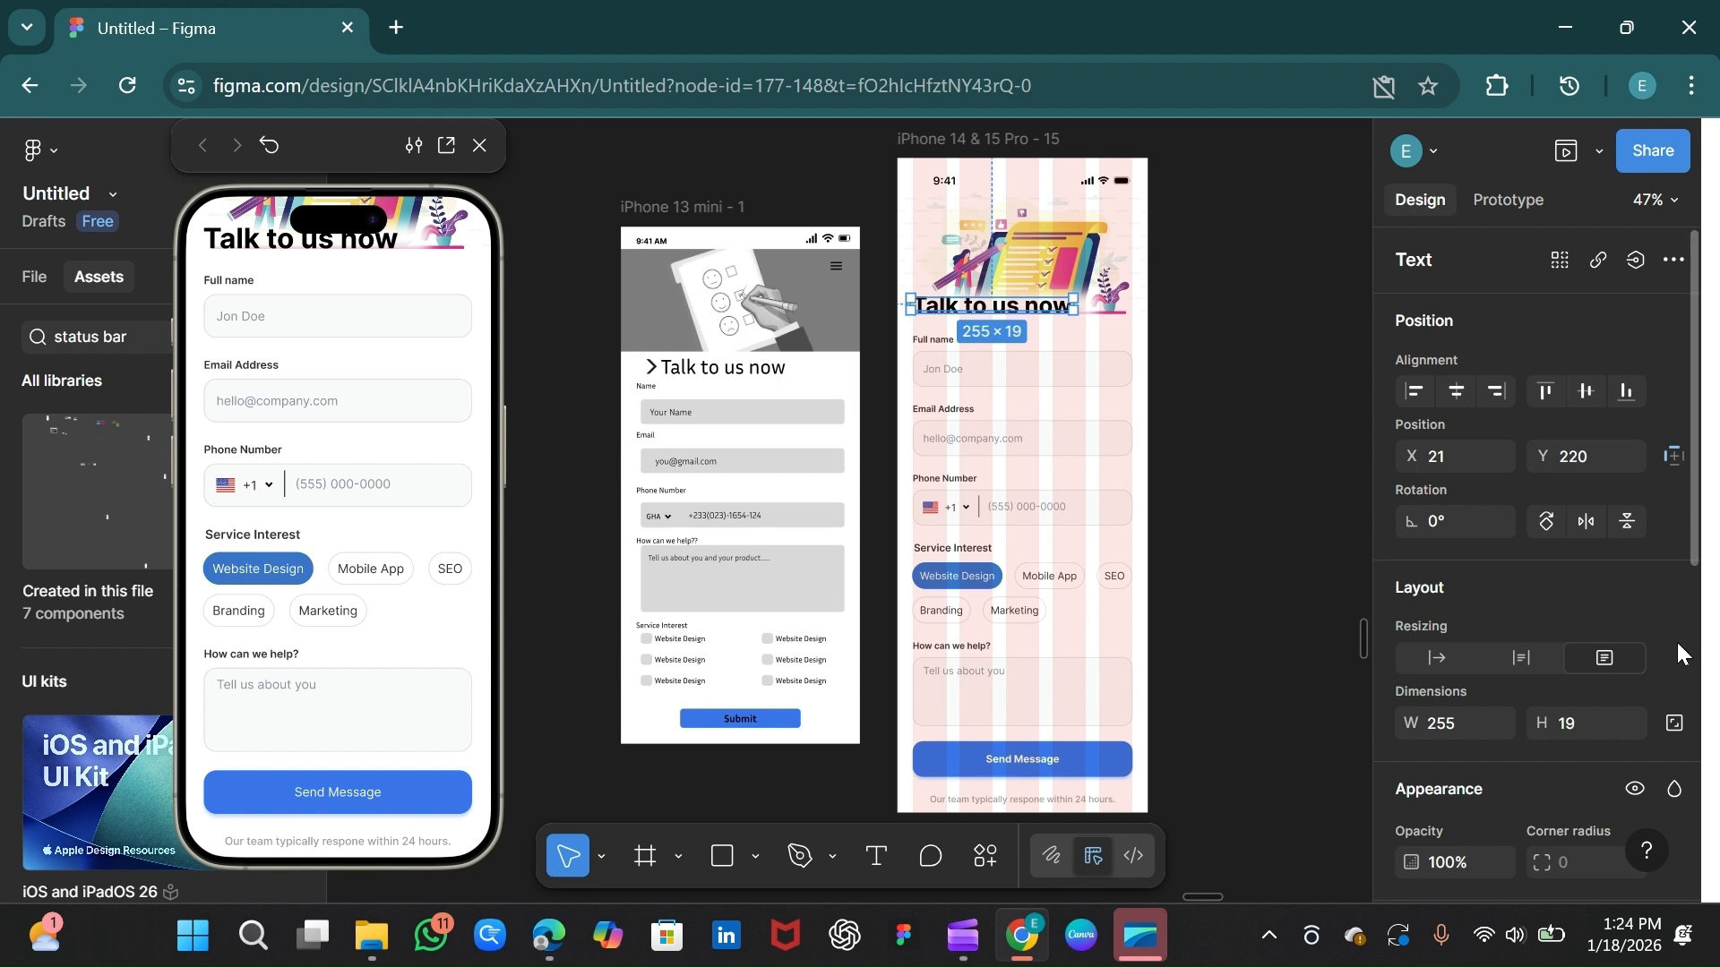
scroll(1680, 654, down, 3)
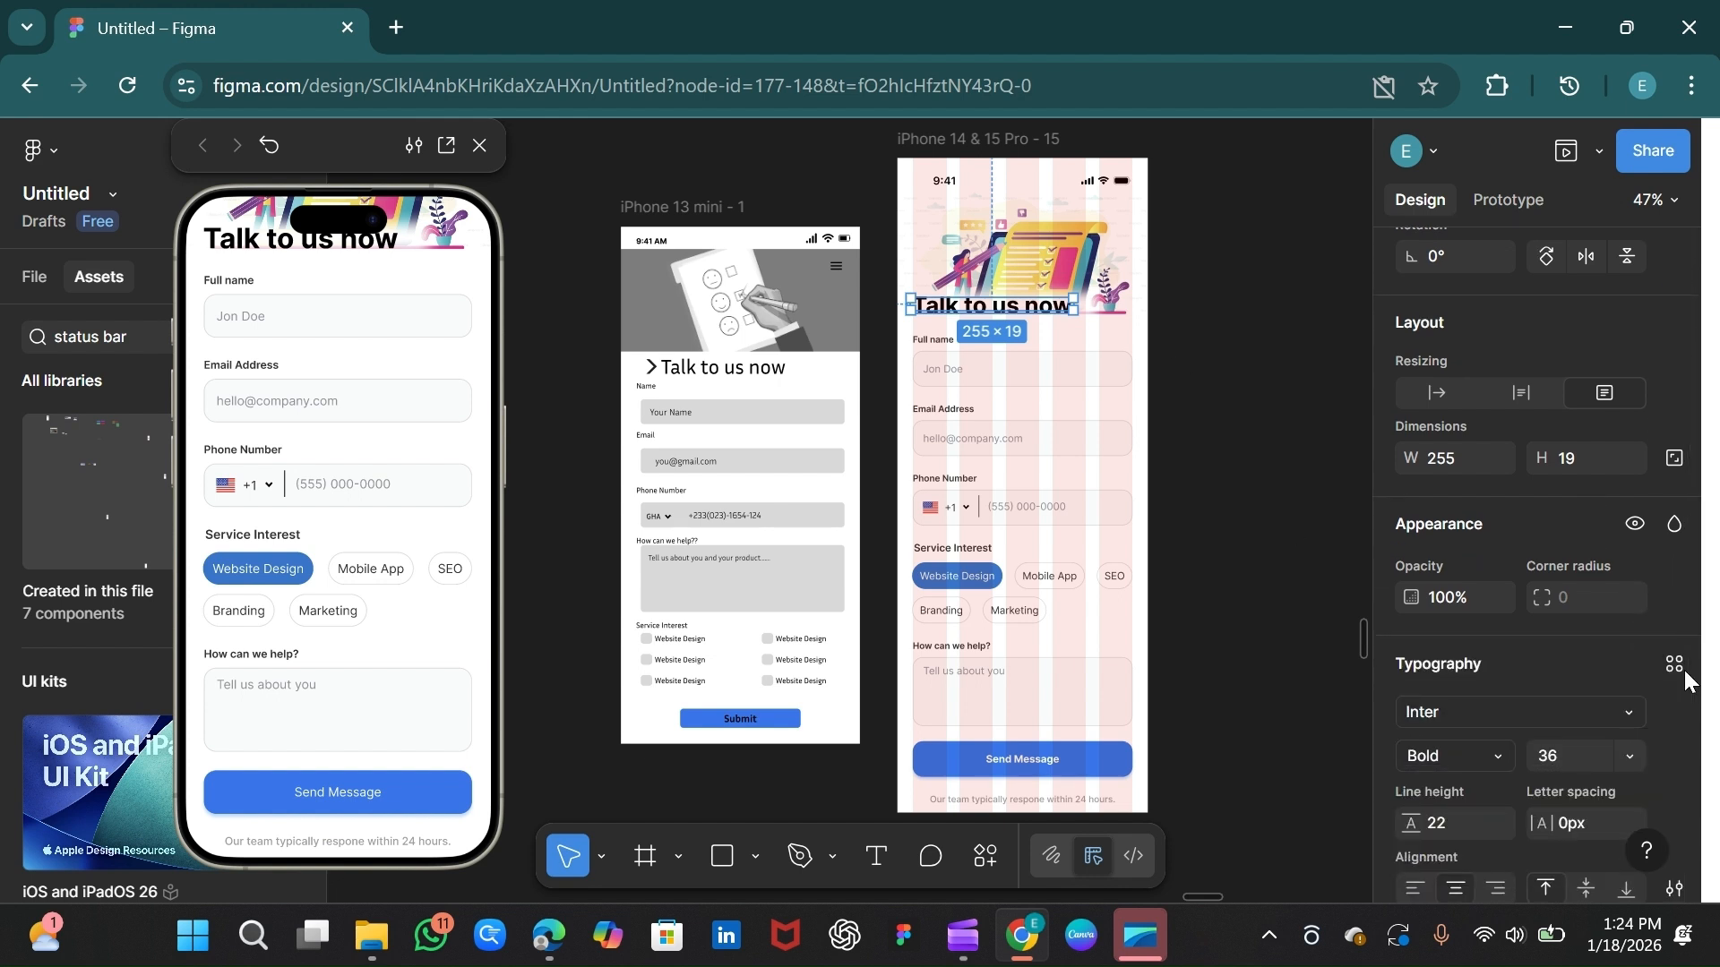
click(270, 145)
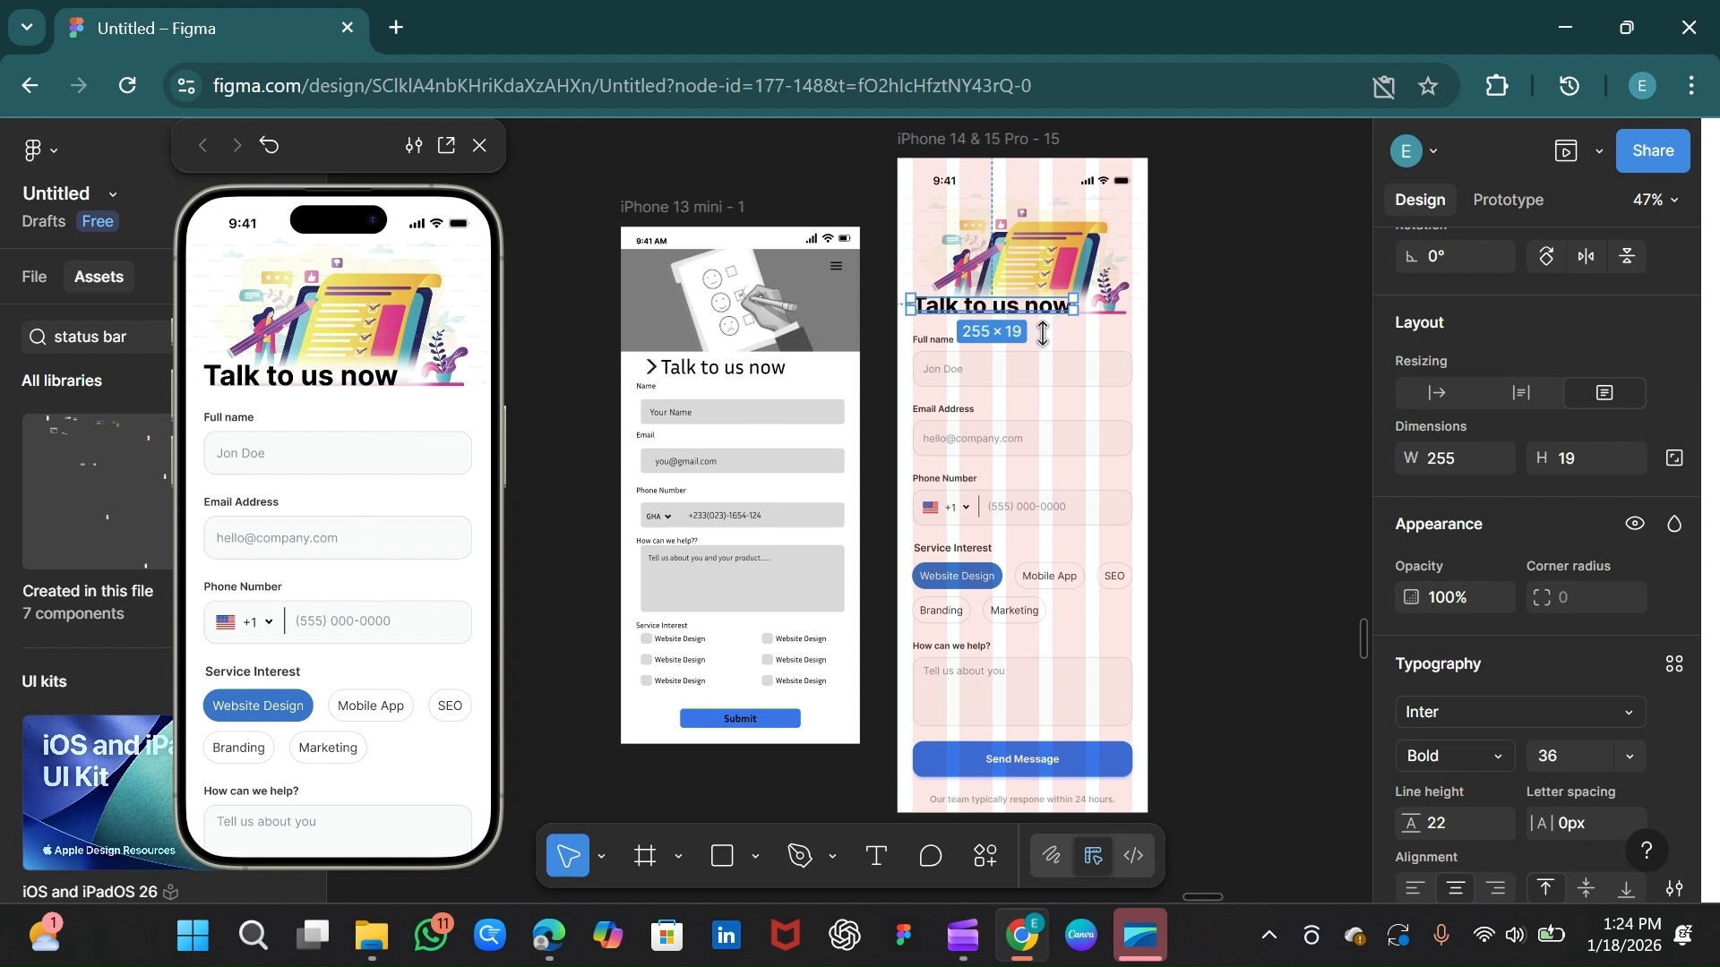
Step: Compare the iPhone 13 mini wireframe and the iPhone 14 & 15 Pro form in the prototype preview, examining the form from header illustration to Send Message button
click(1218, 335)
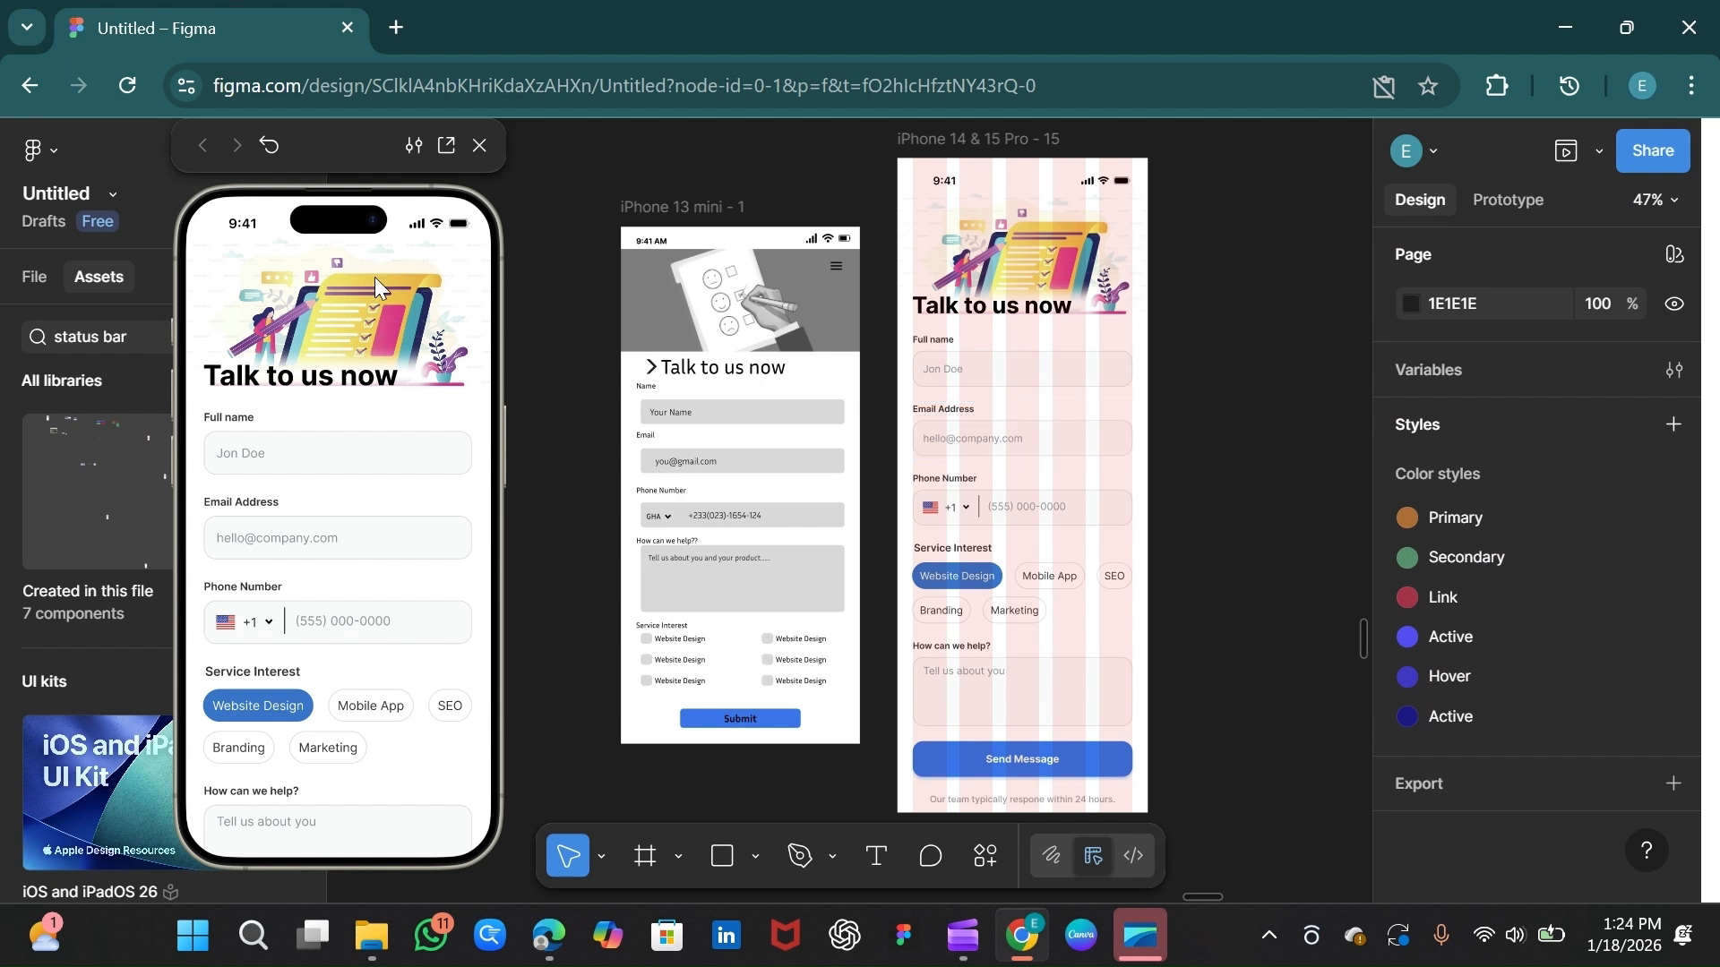
click(683, 207)
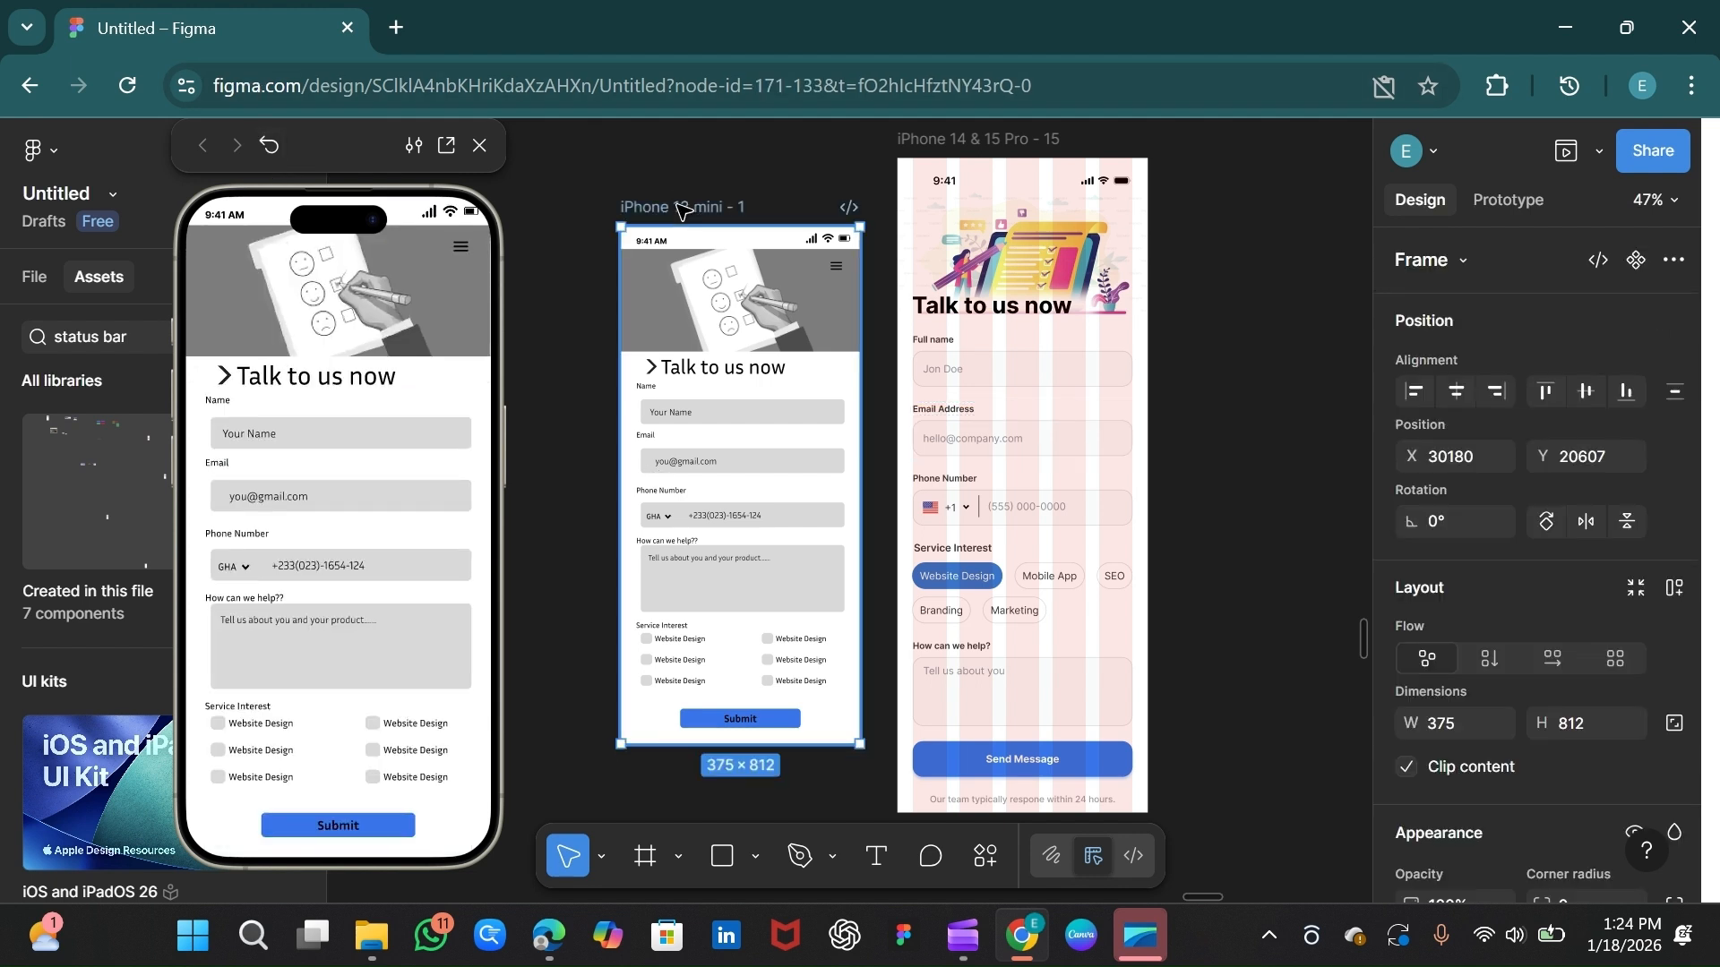
click(939, 145)
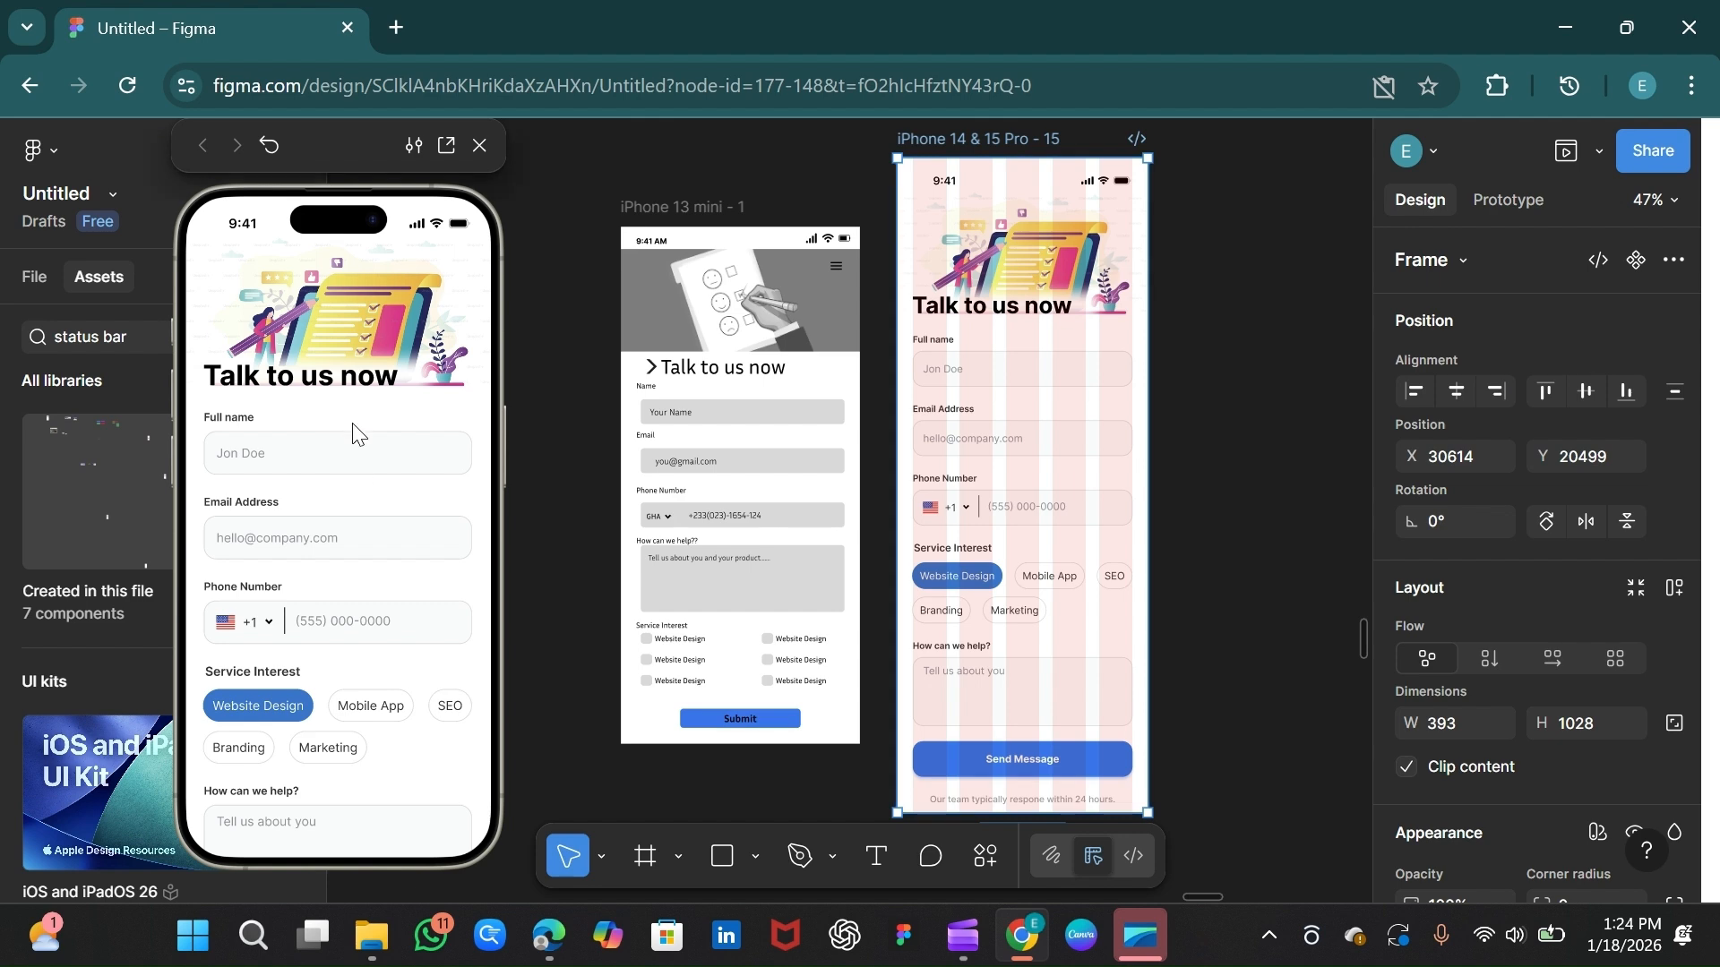
drag(350, 423, 328, 355)
scroll(373, 519, down, 2)
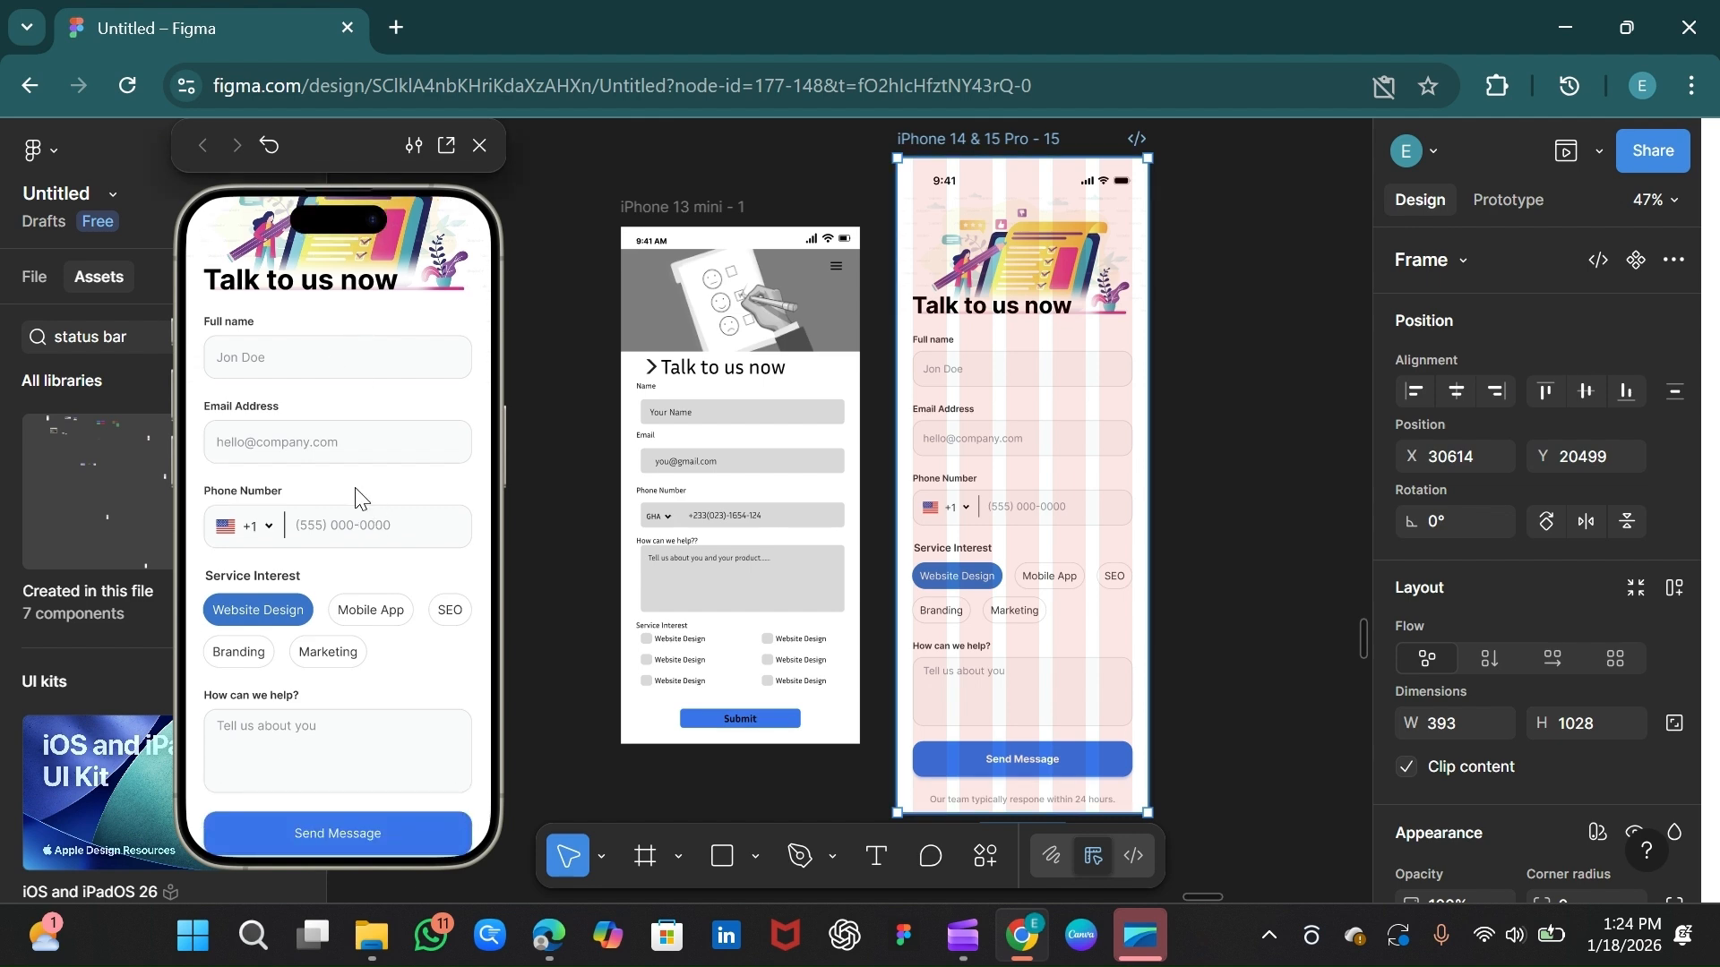
scroll(387, 526, up, 2)
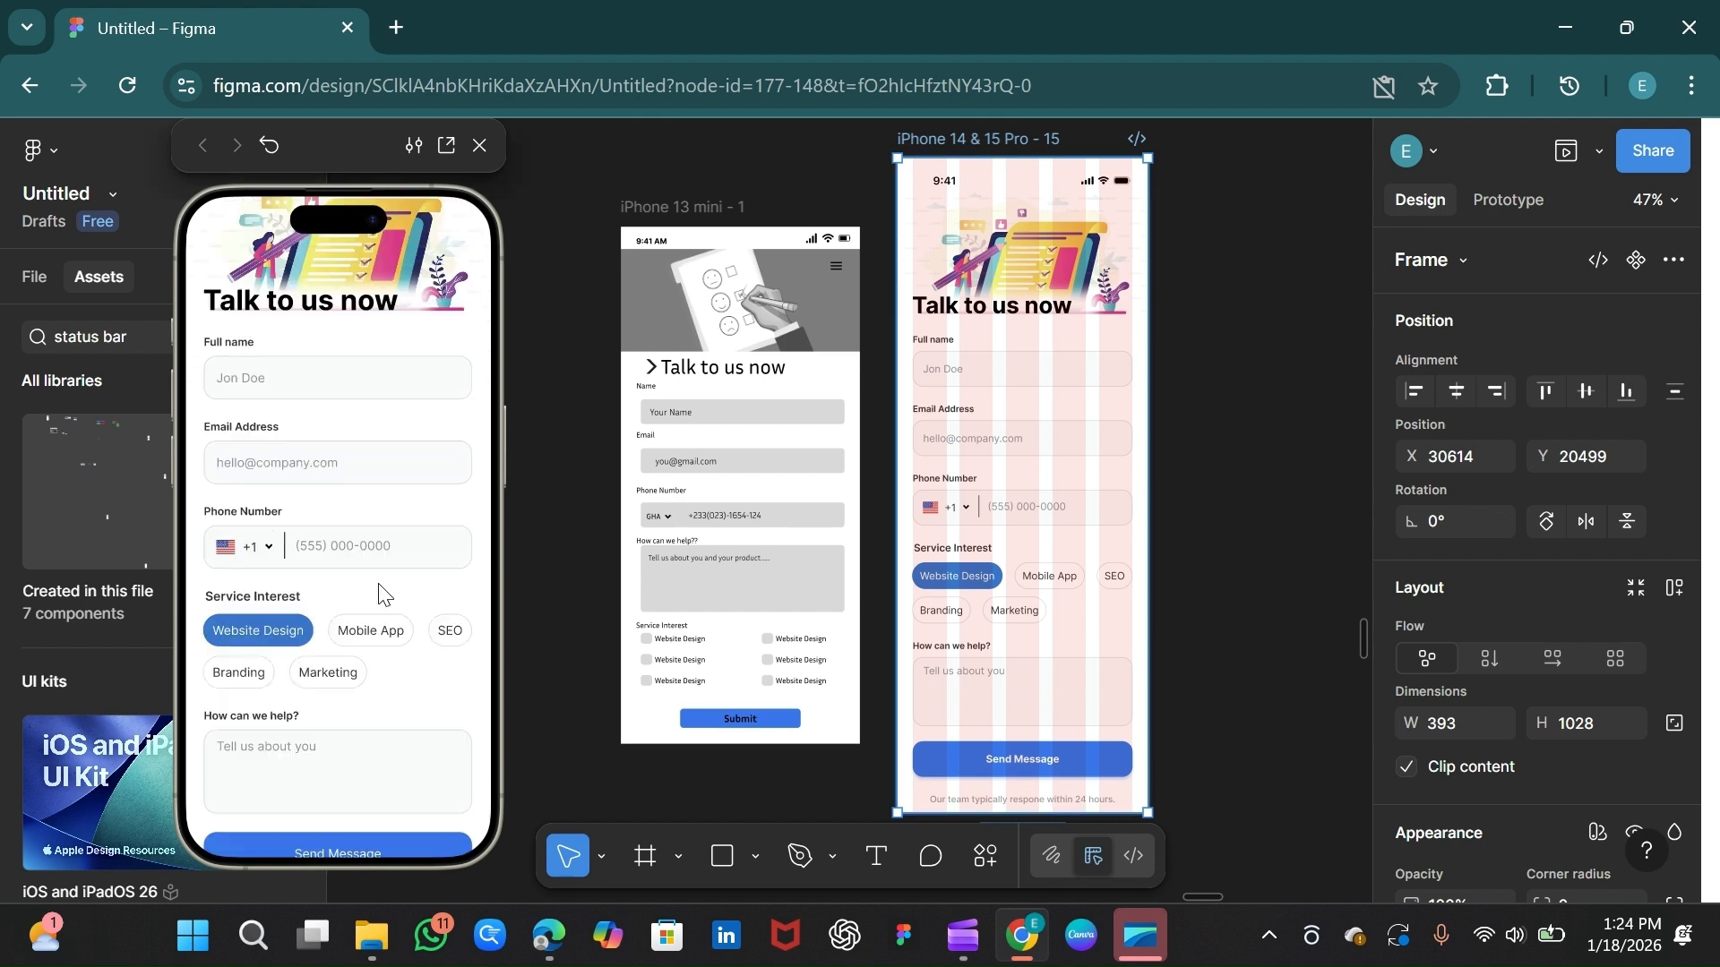
scroll(315, 459, down, 2)
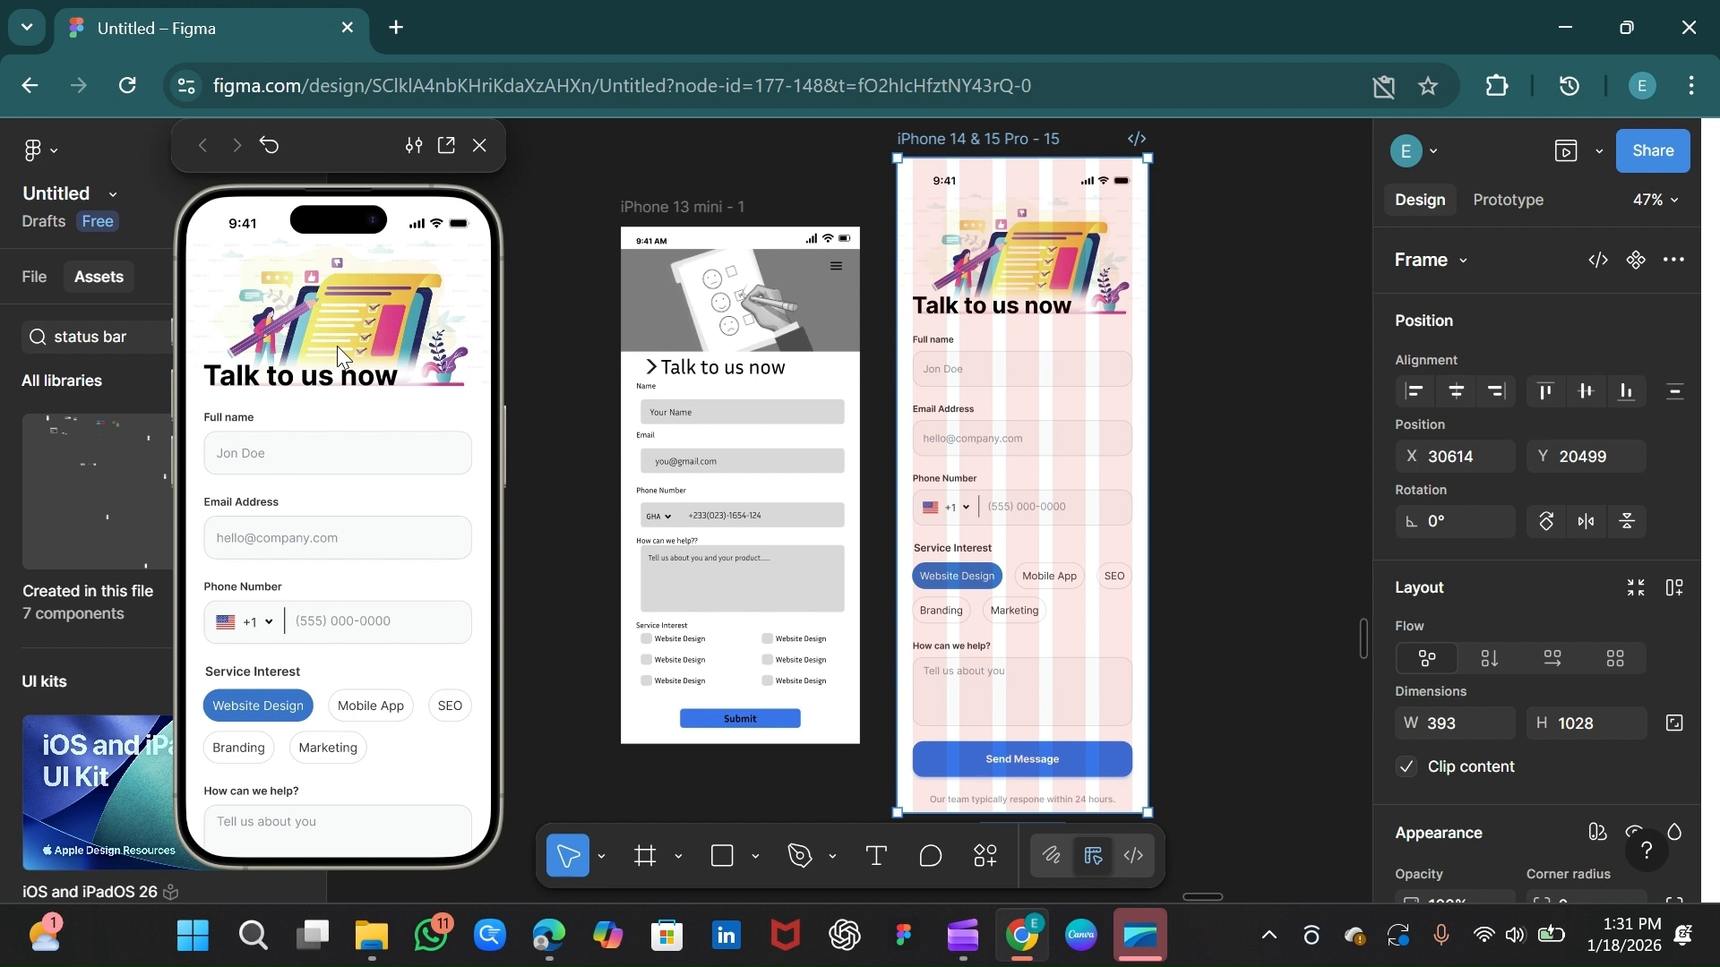
click(695, 212)
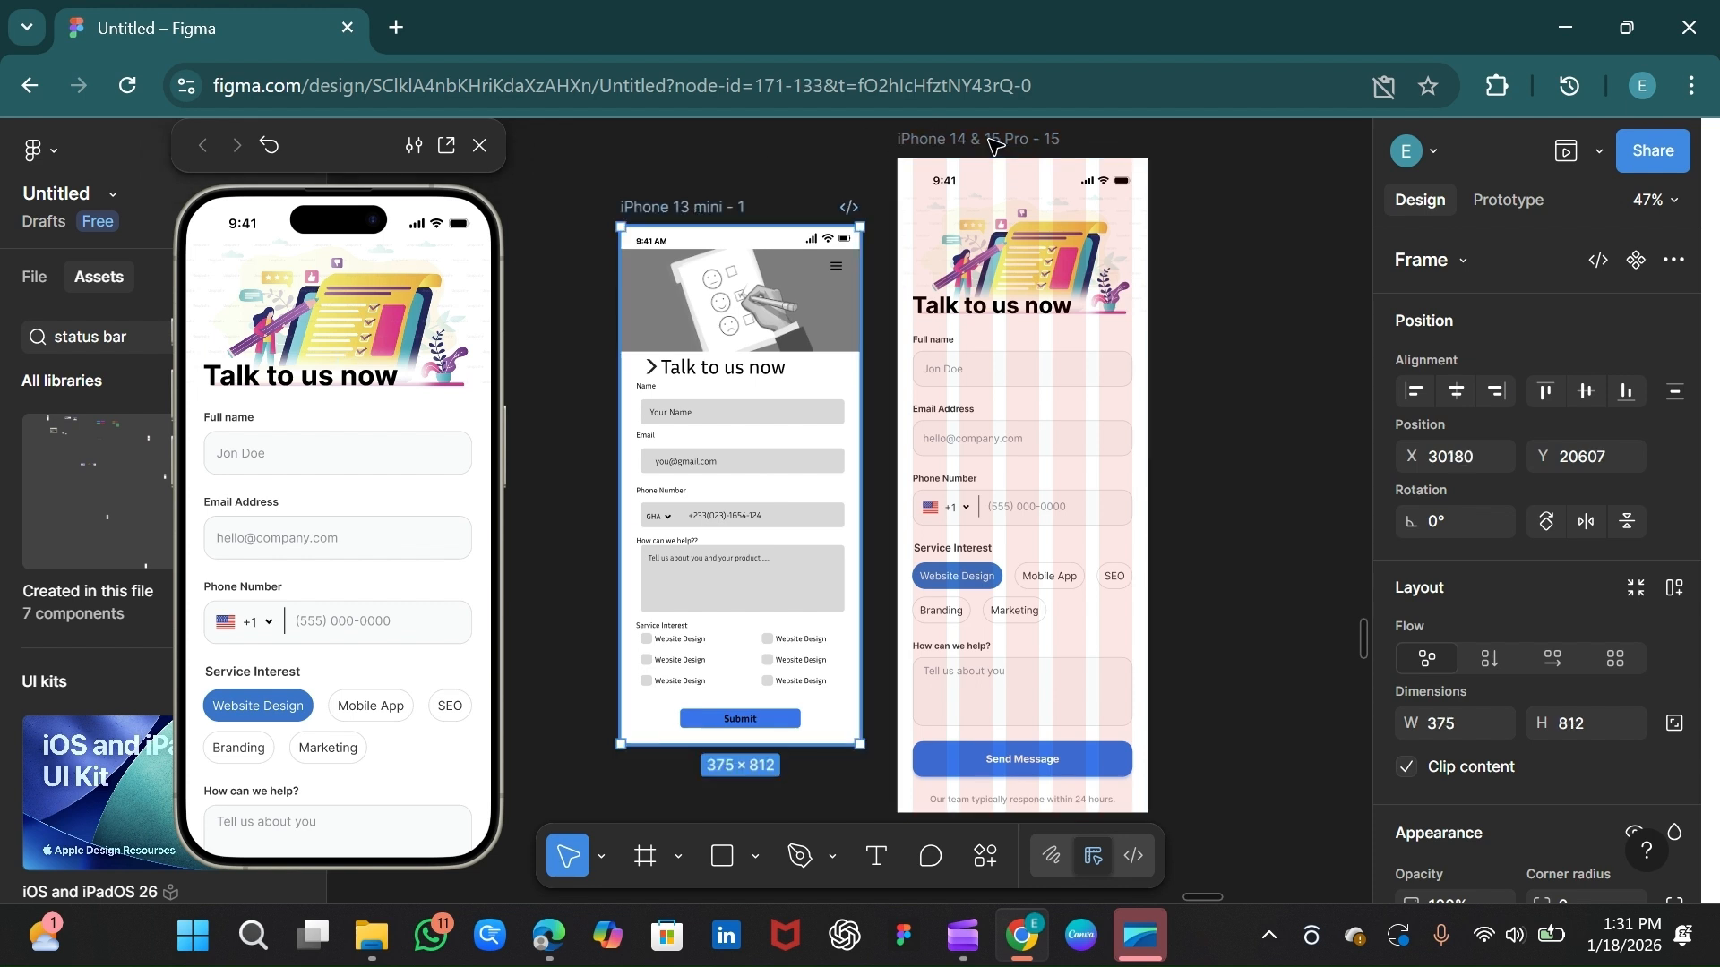